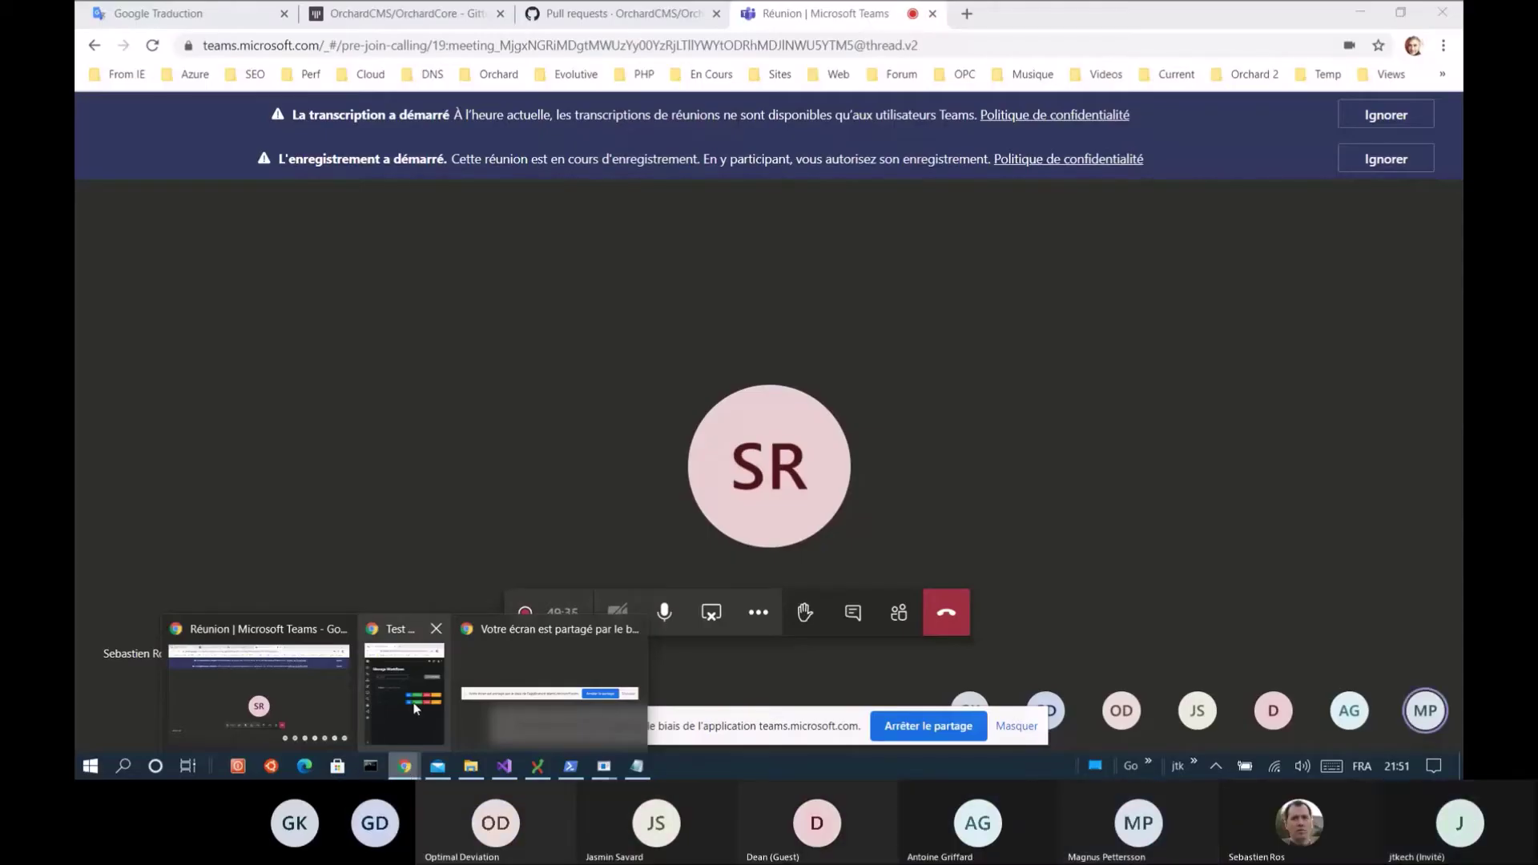
# Restore the Chrome window showing Orchard Core's Manage Workflows page and maximize it
pyautogui.click(414, 706)
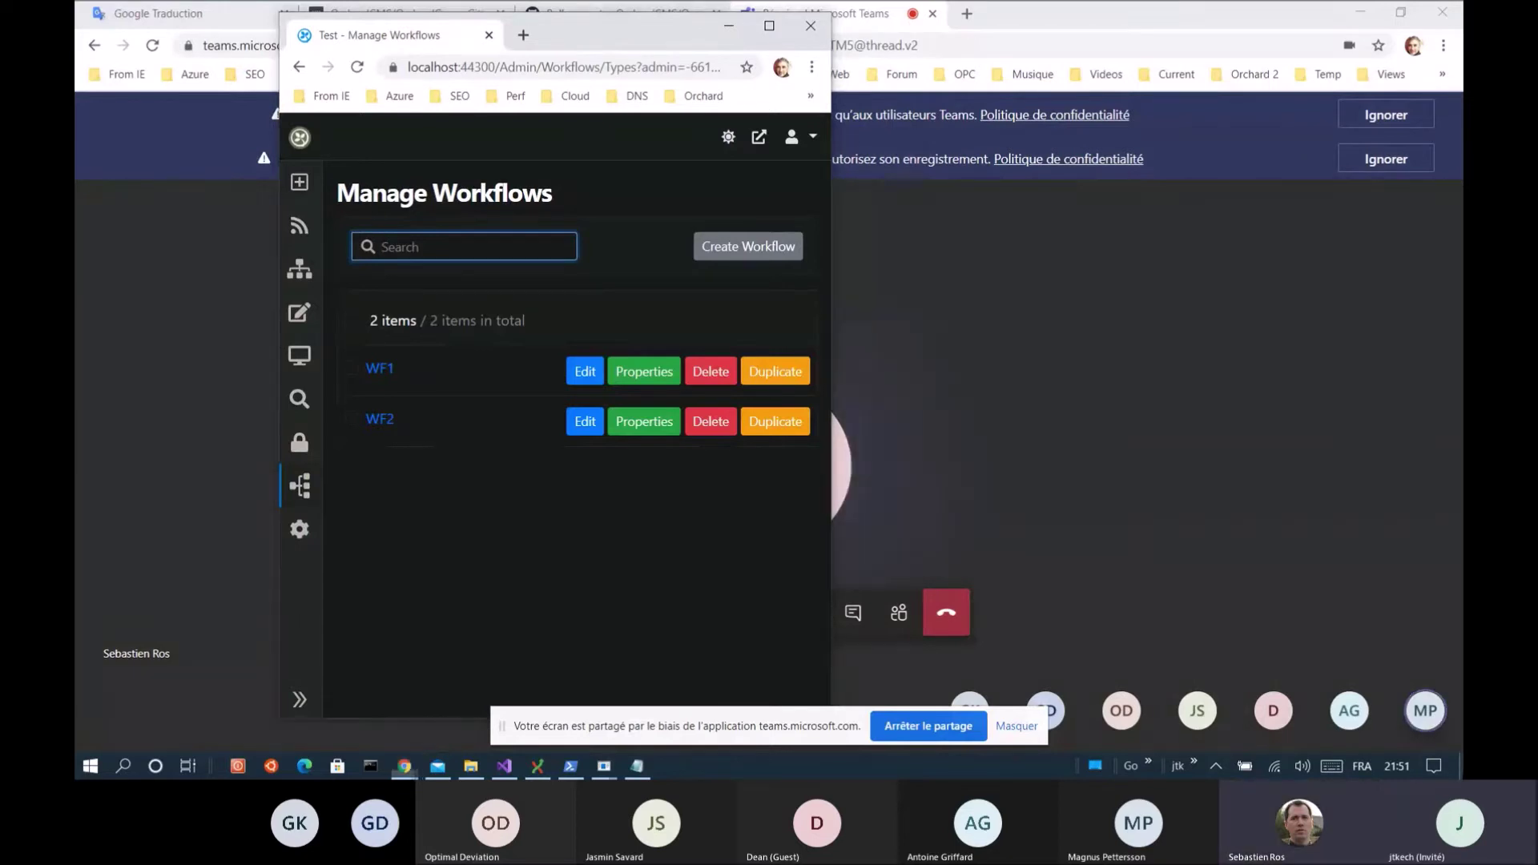
pyautogui.press('super+d')
pyautogui.moveTo(406, 769)
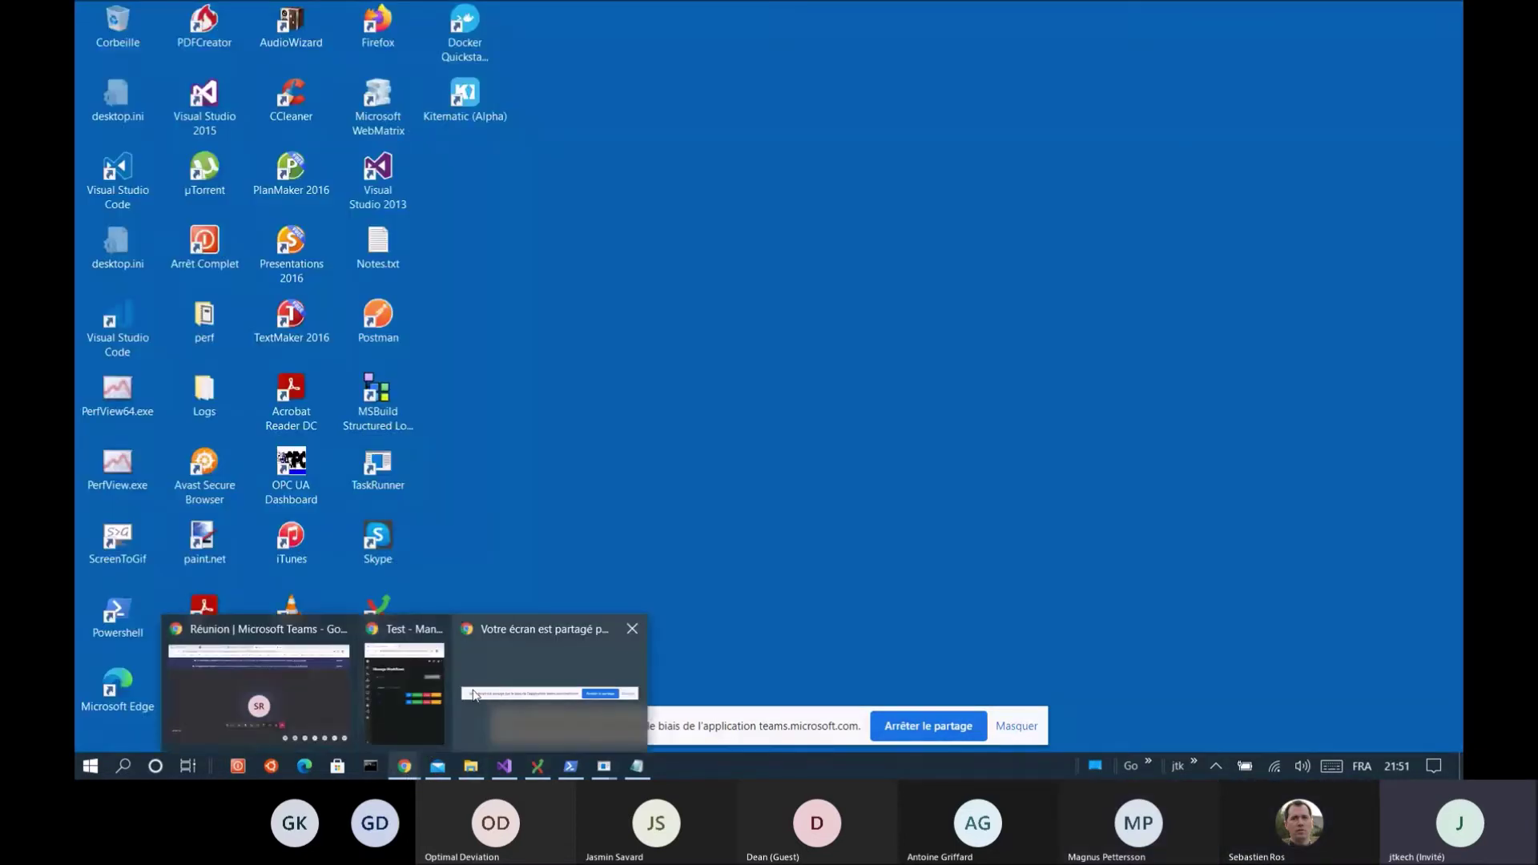
pyautogui.click(397, 690)
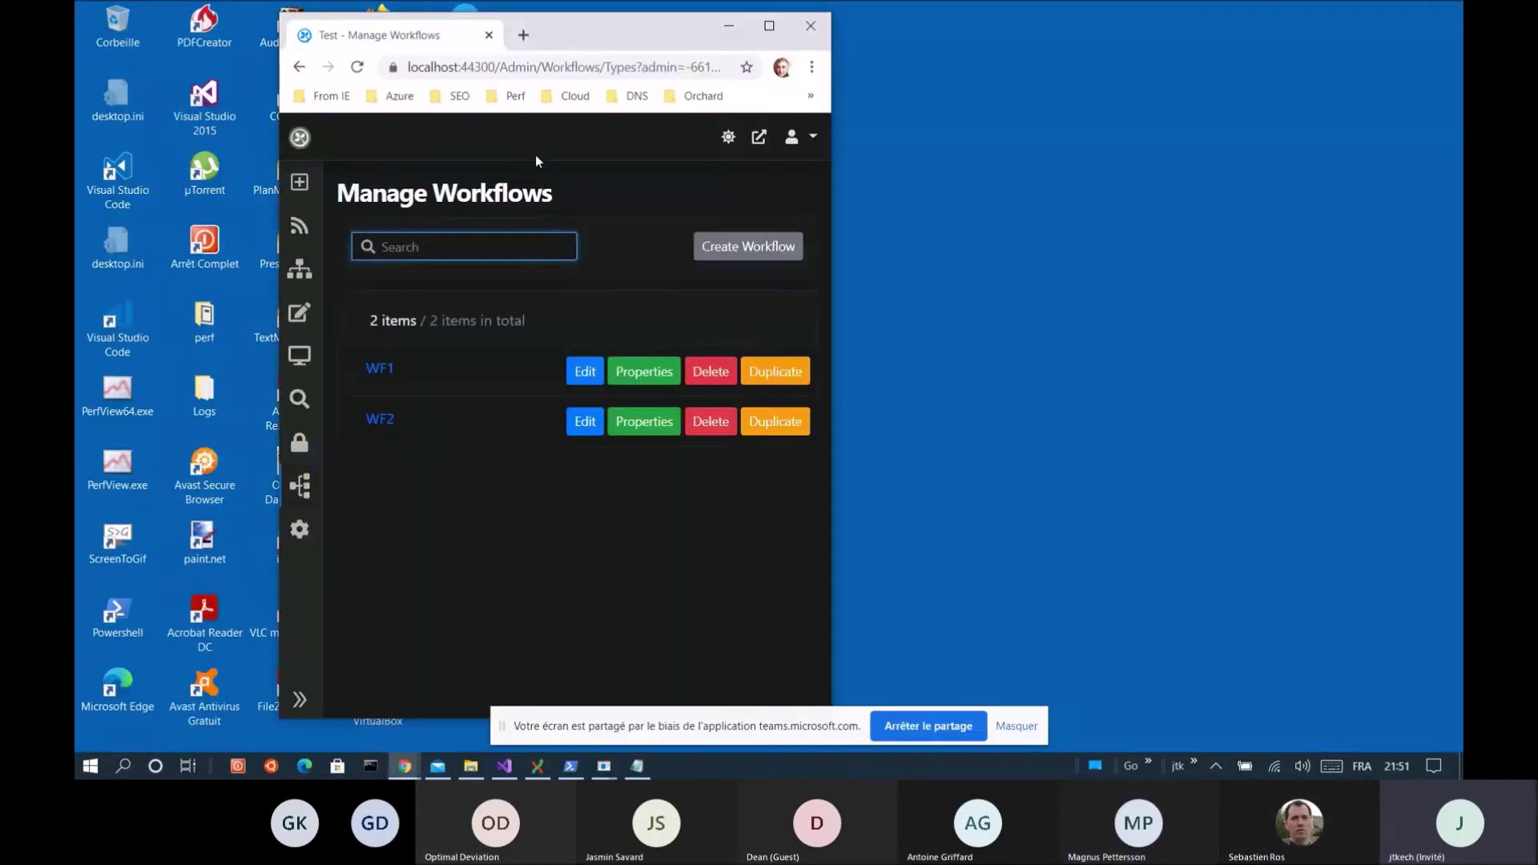
pyautogui.doubleClick(623, 42)
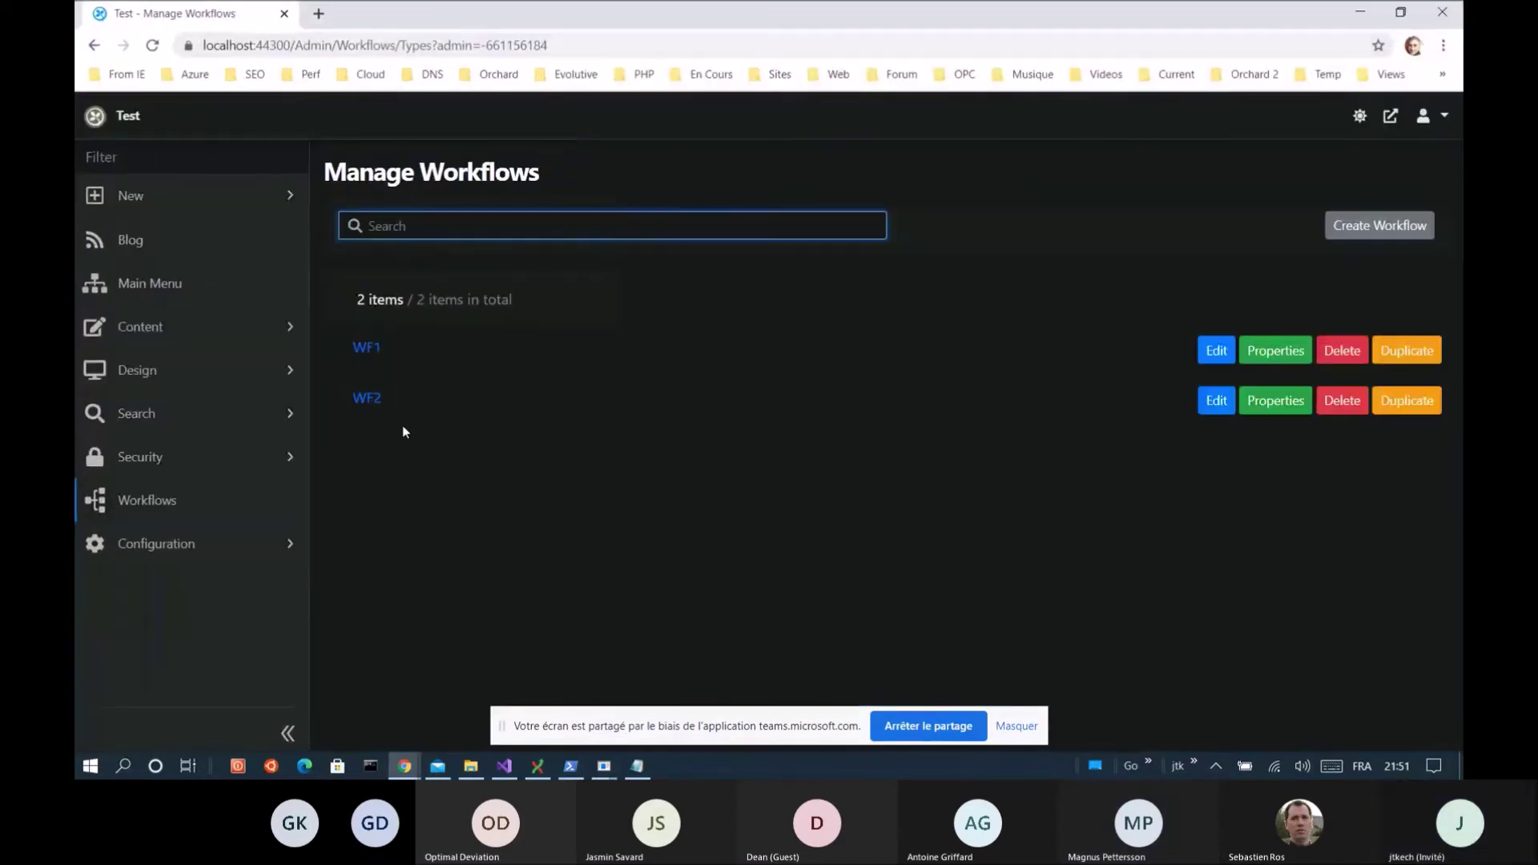
# Open the WF1 workflow in the designer and scroll over its diagram
pyautogui.click(1212, 355)
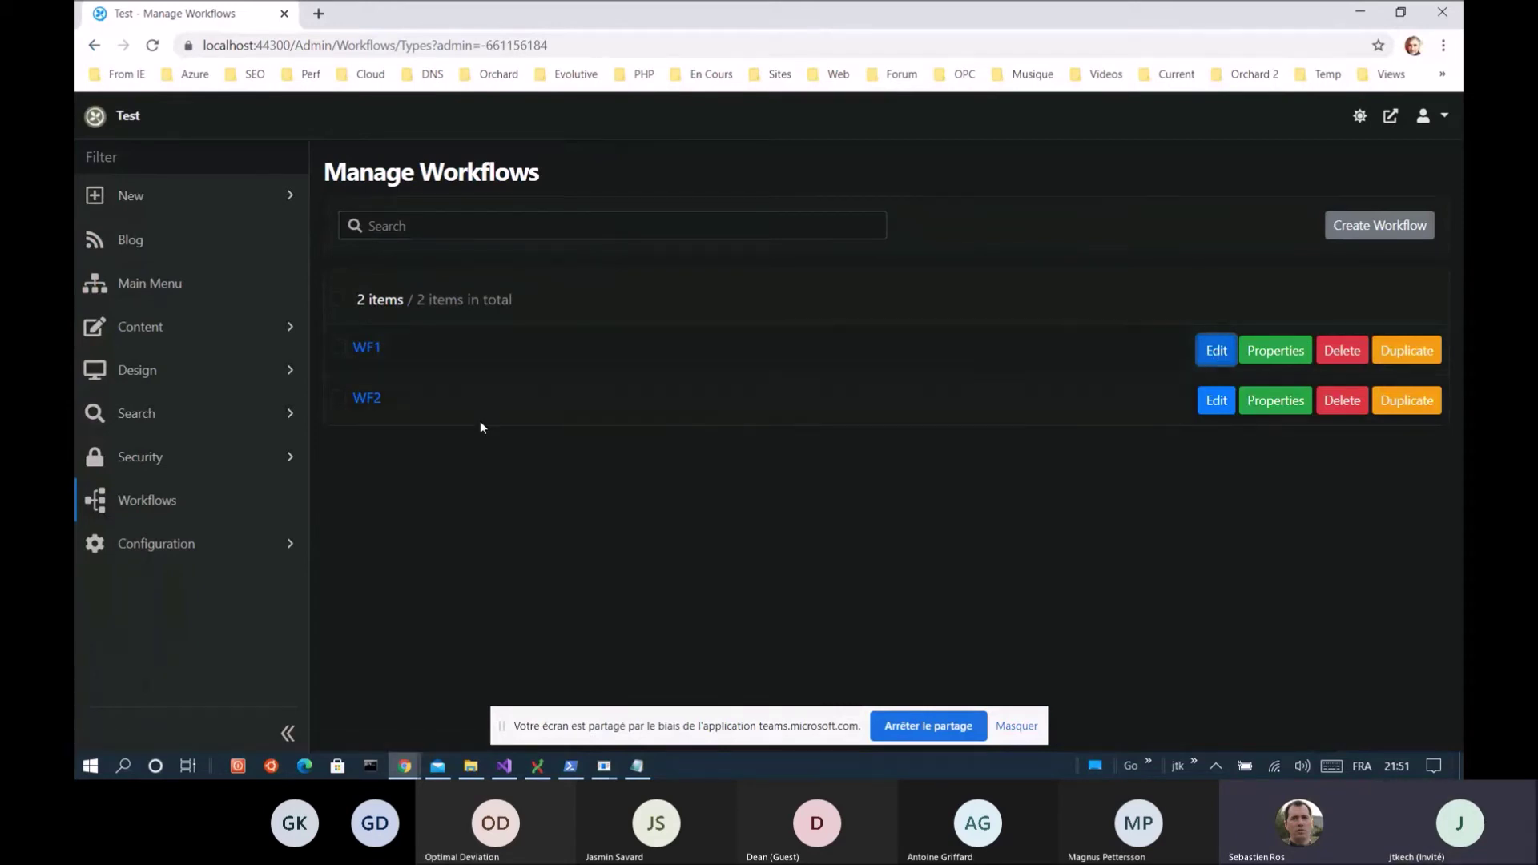
pyautogui.click(364, 350)
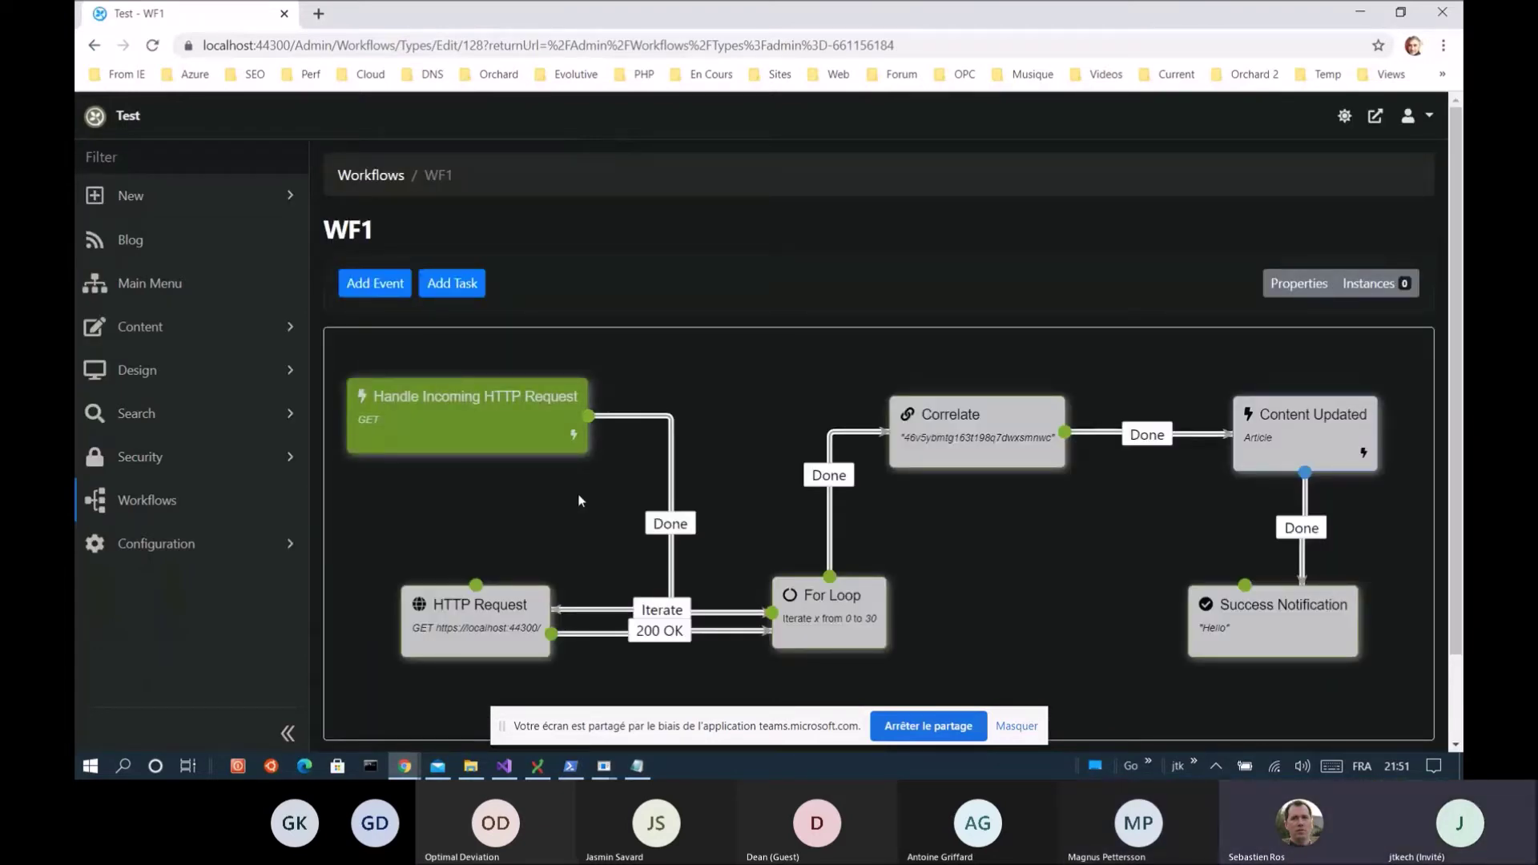
pyautogui.scroll(-2, 557, 500)
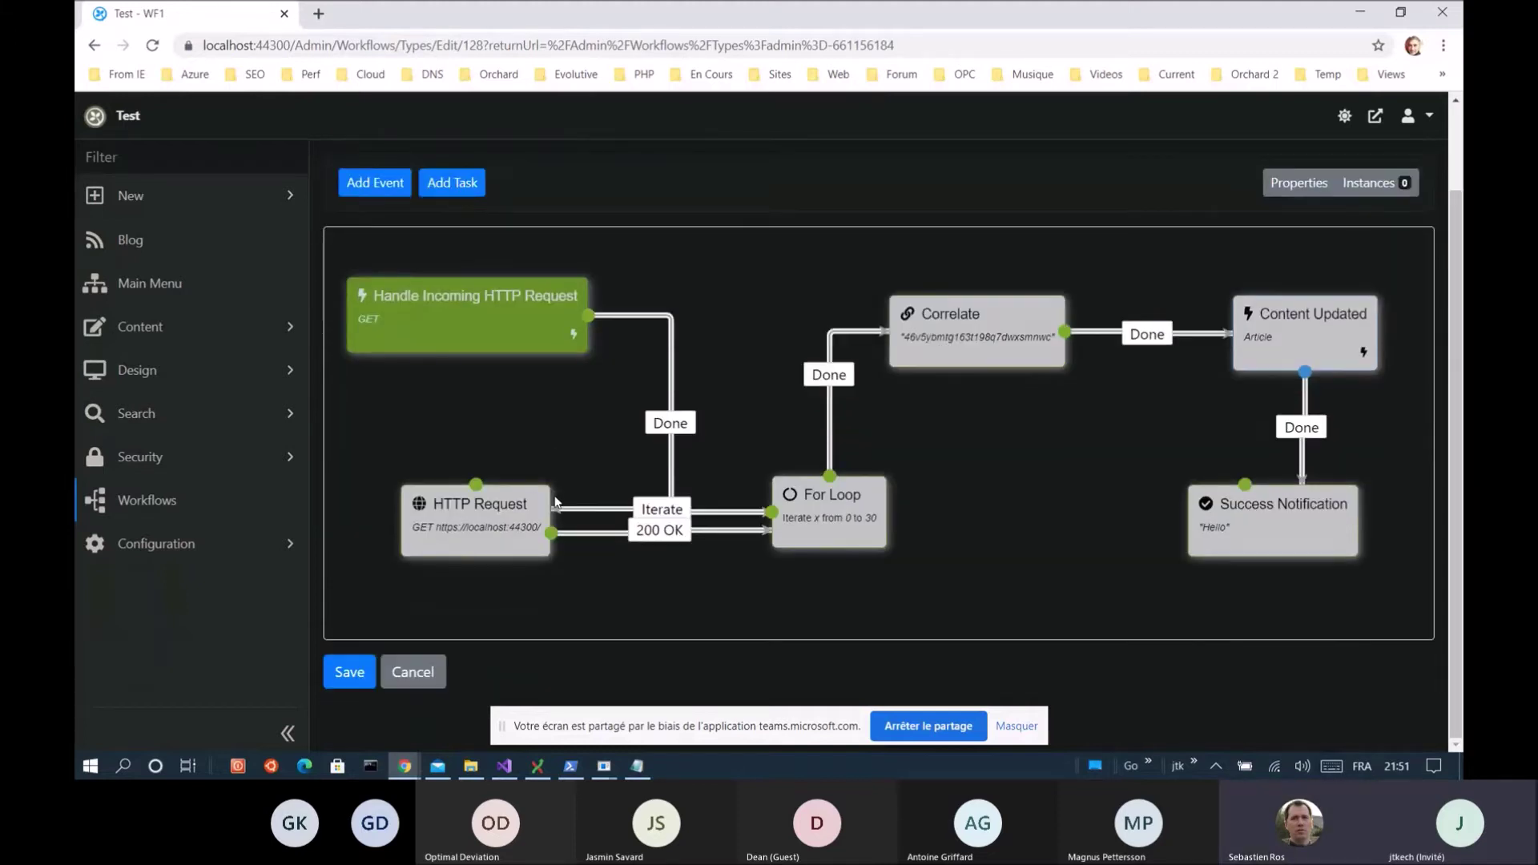
pyautogui.scroll(2, 557, 502)
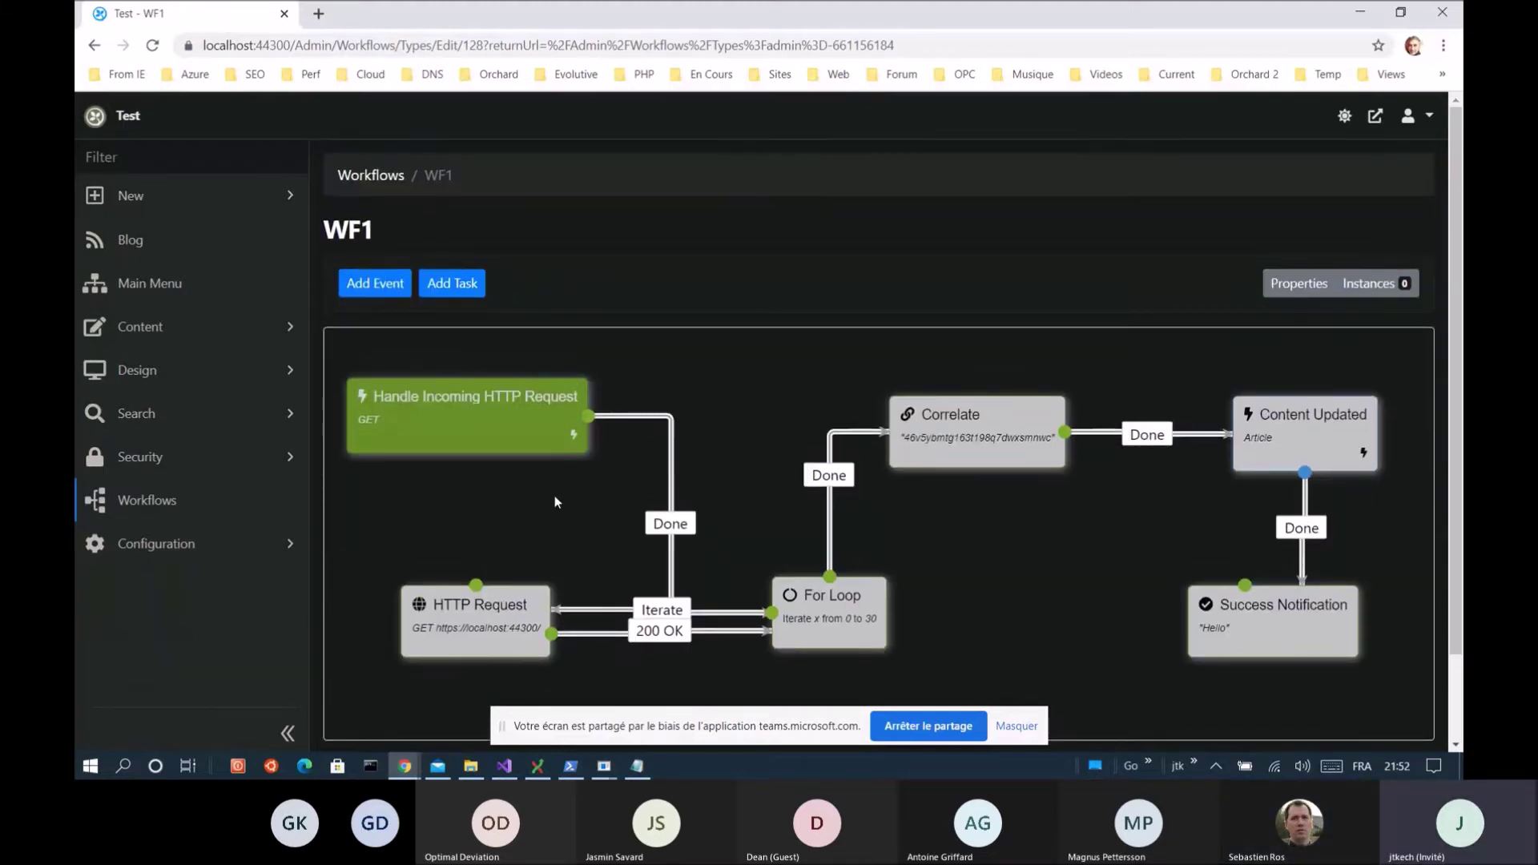
pyautogui.scroll(-2, 557, 501)
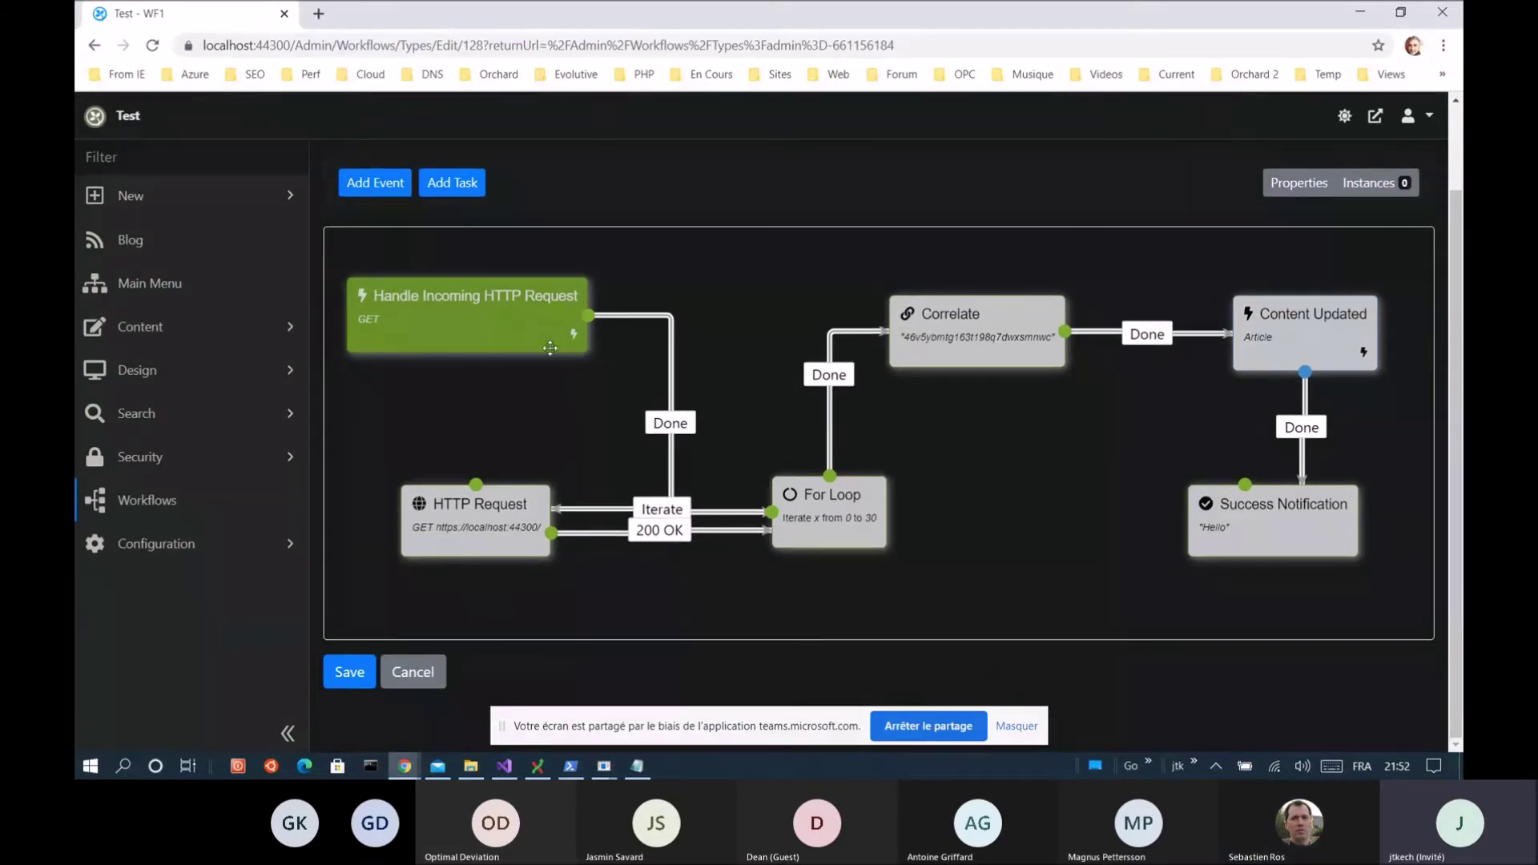
# Inspect WF1's Incoming HTTP Request, HTTP Request, For Loop and Content Updated activities, then open Properties
pyautogui.click(515, 321)
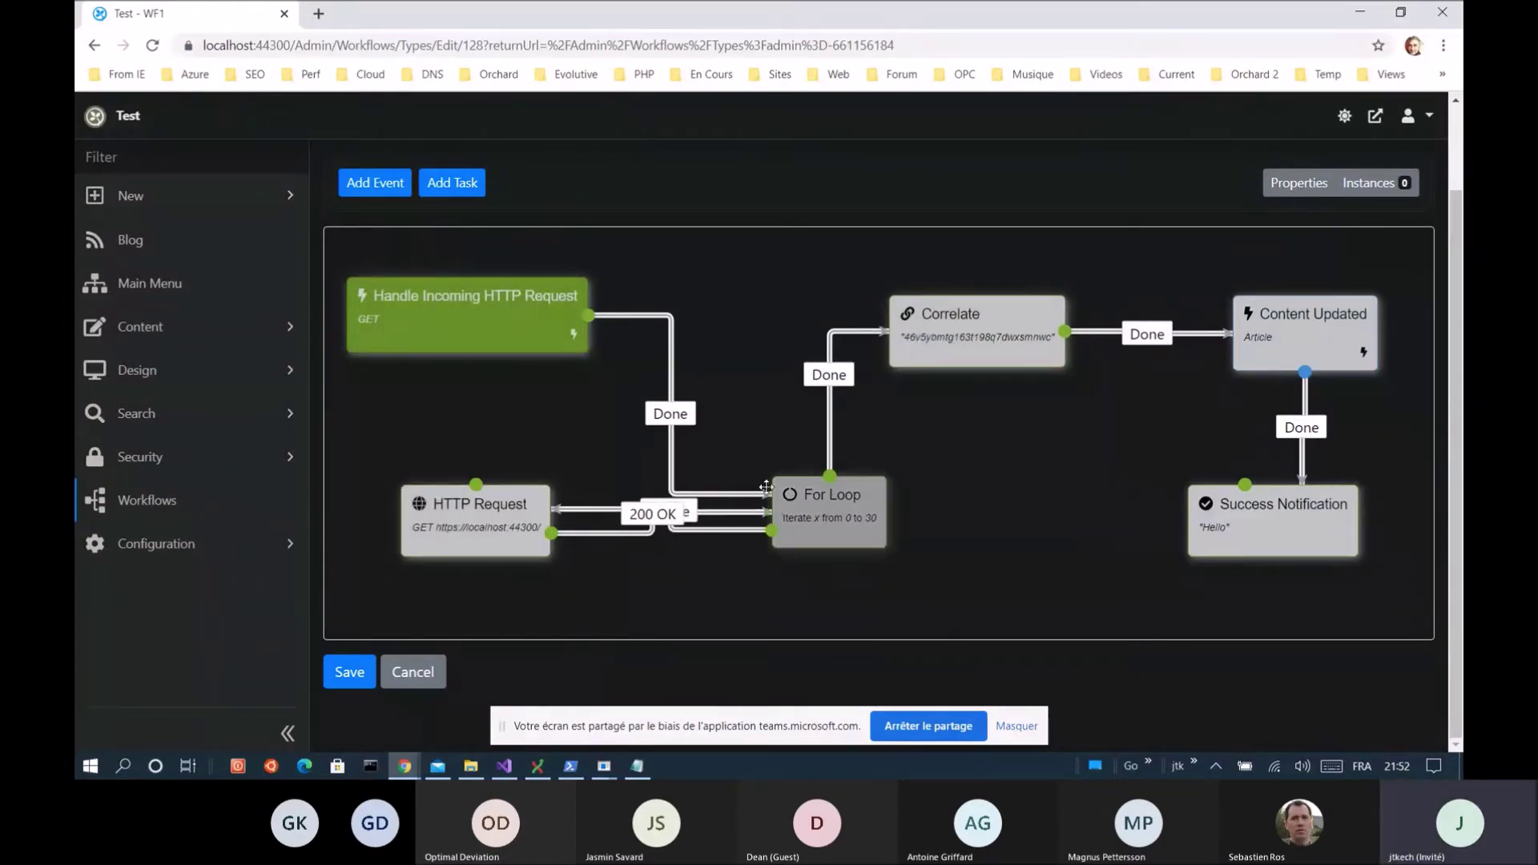
pyautogui.click(490, 510)
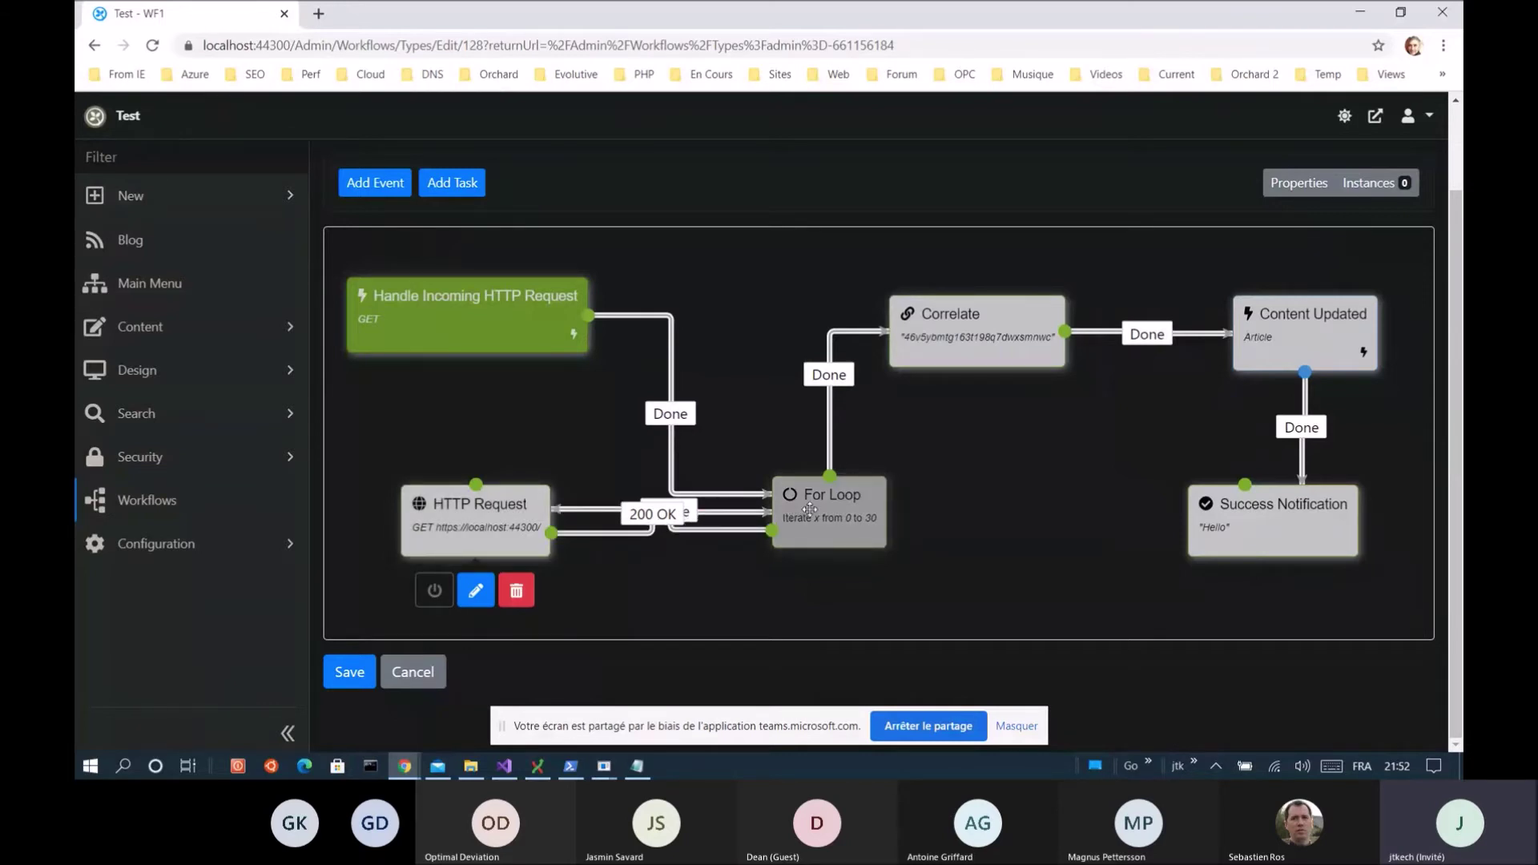
pyautogui.click(883, 524)
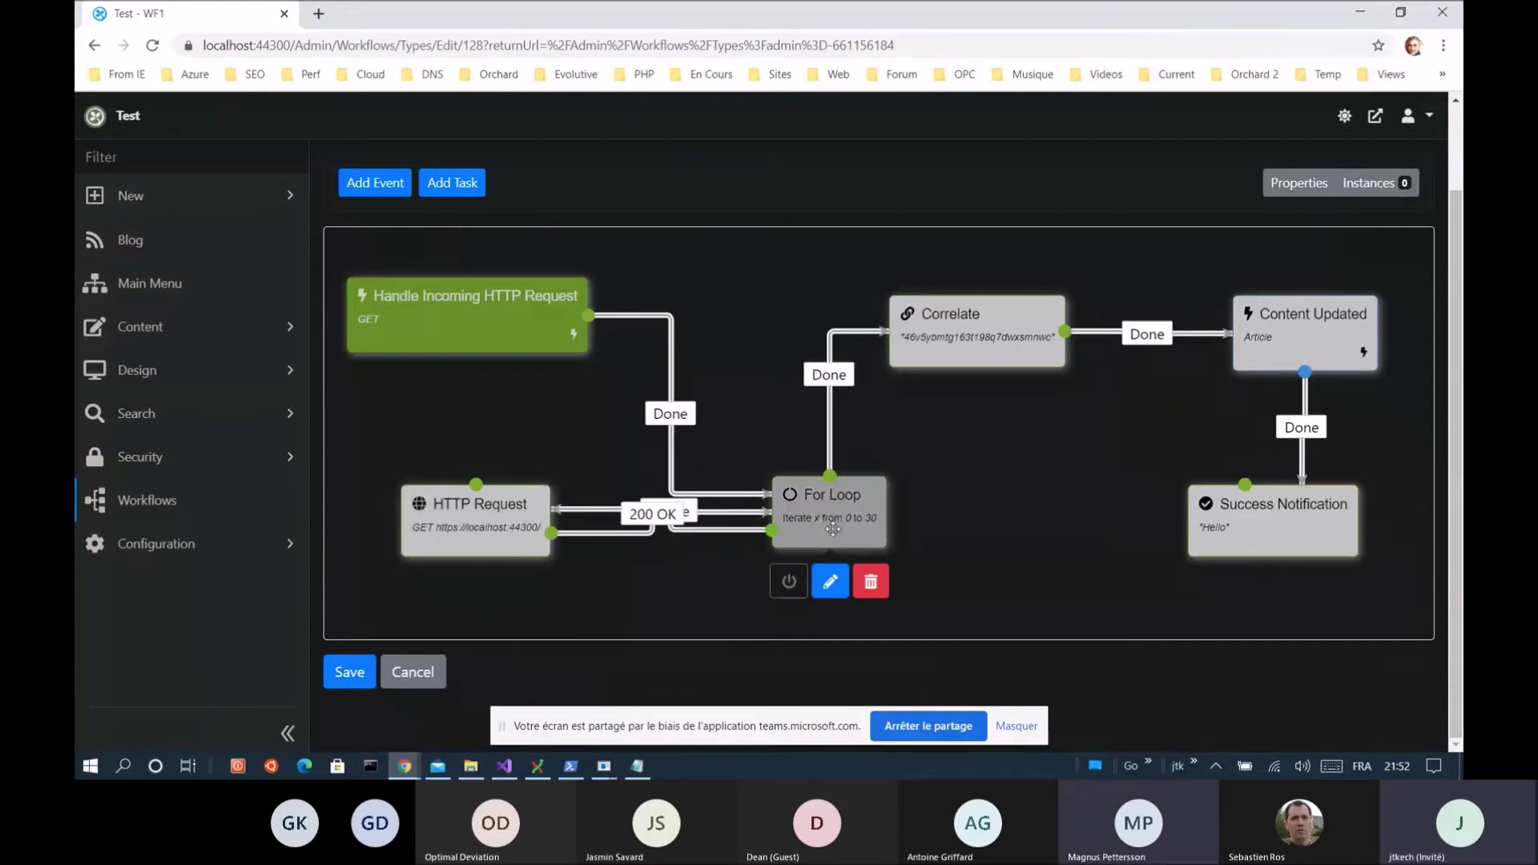
pyautogui.click(1316, 324)
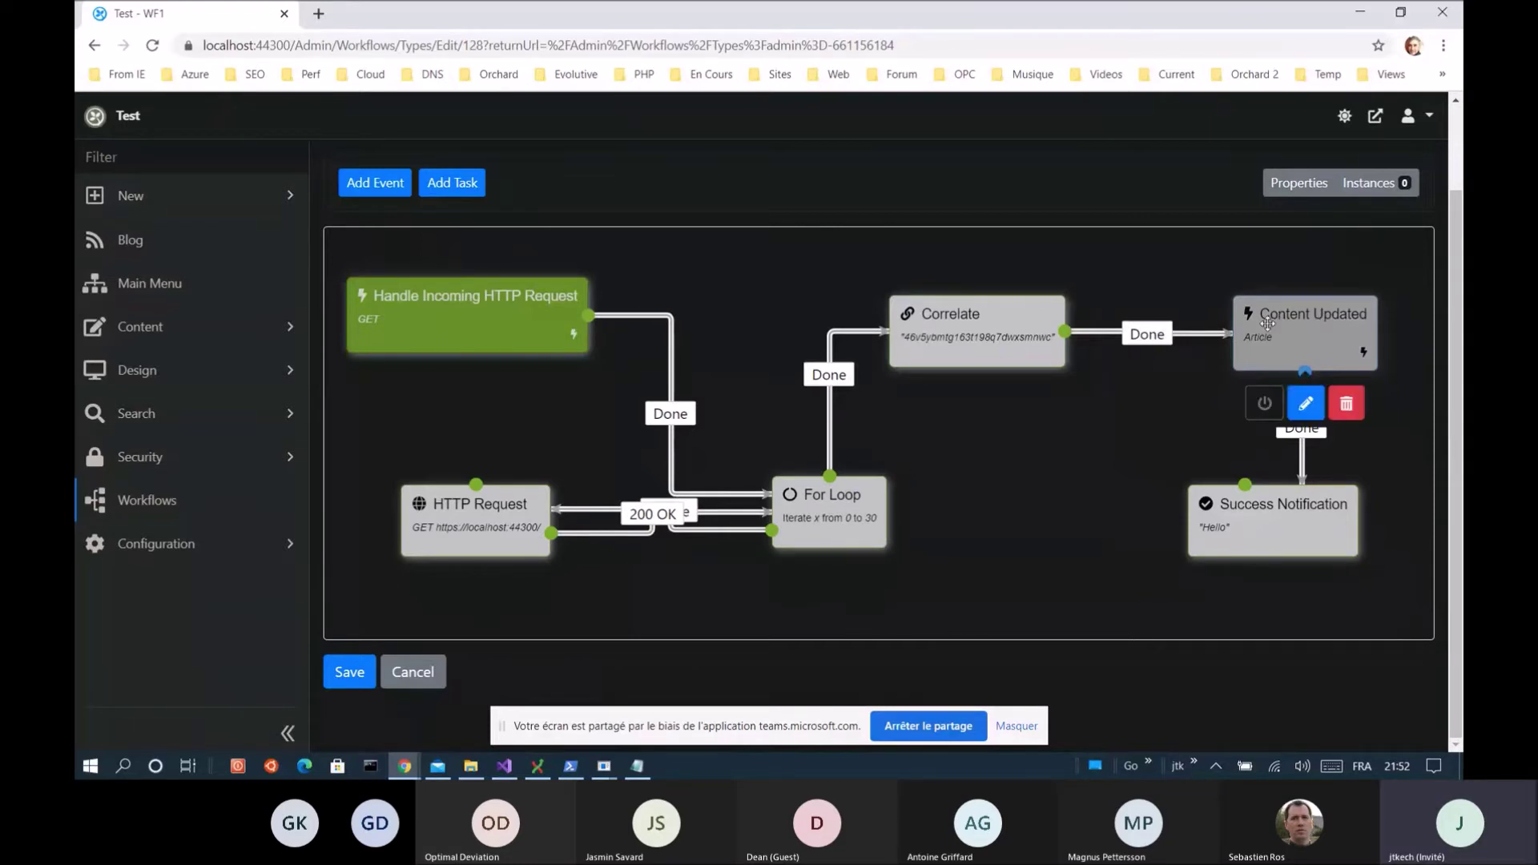
pyautogui.click(1299, 184)
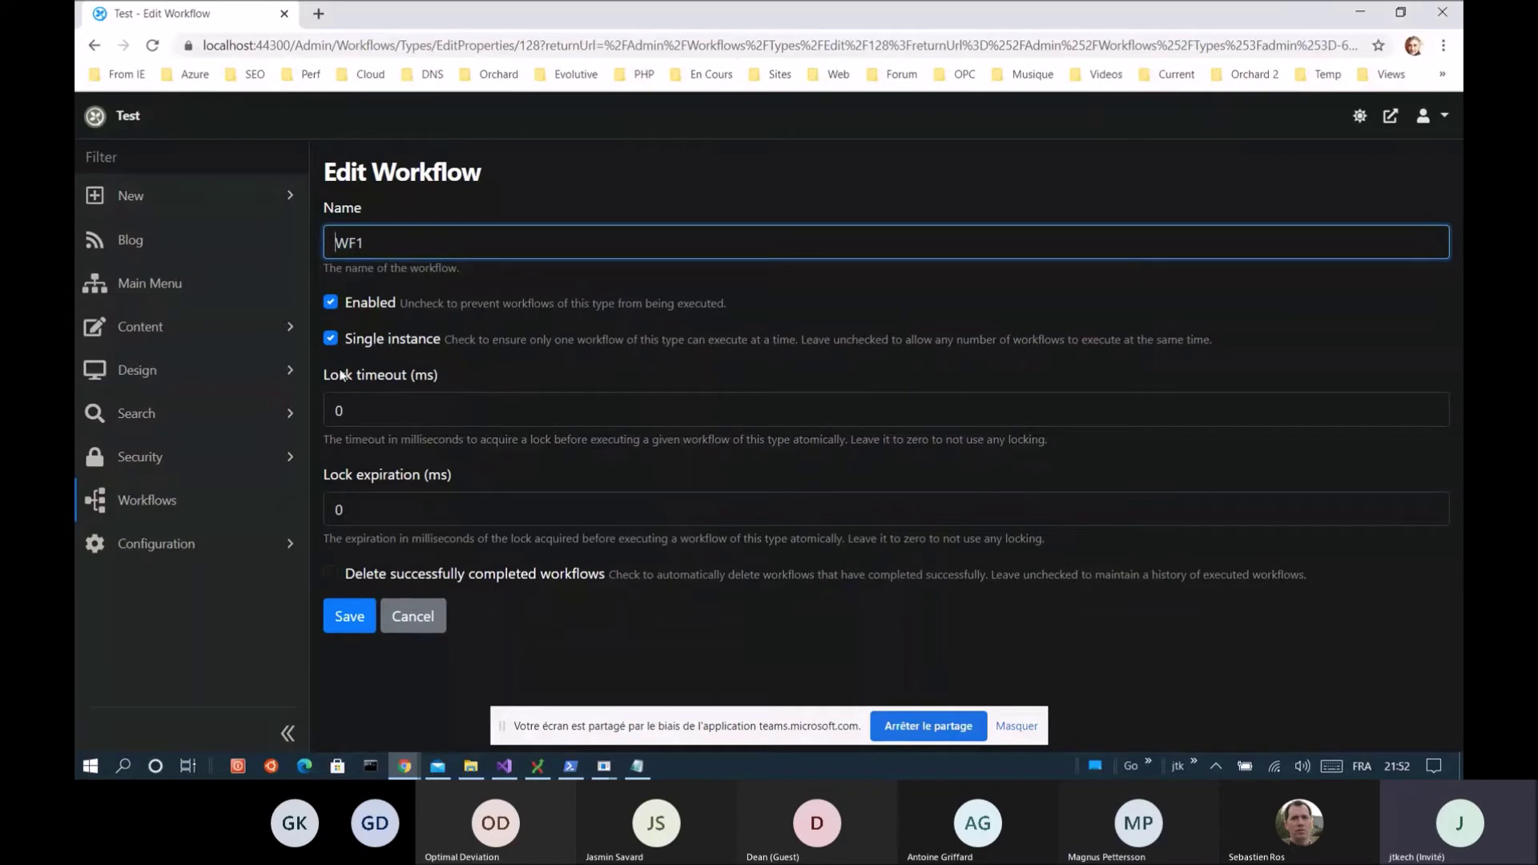
# Cancel out of WF1's properties and go back to the Workflows list showing WF1 and WF2
pyautogui.click(415, 624)
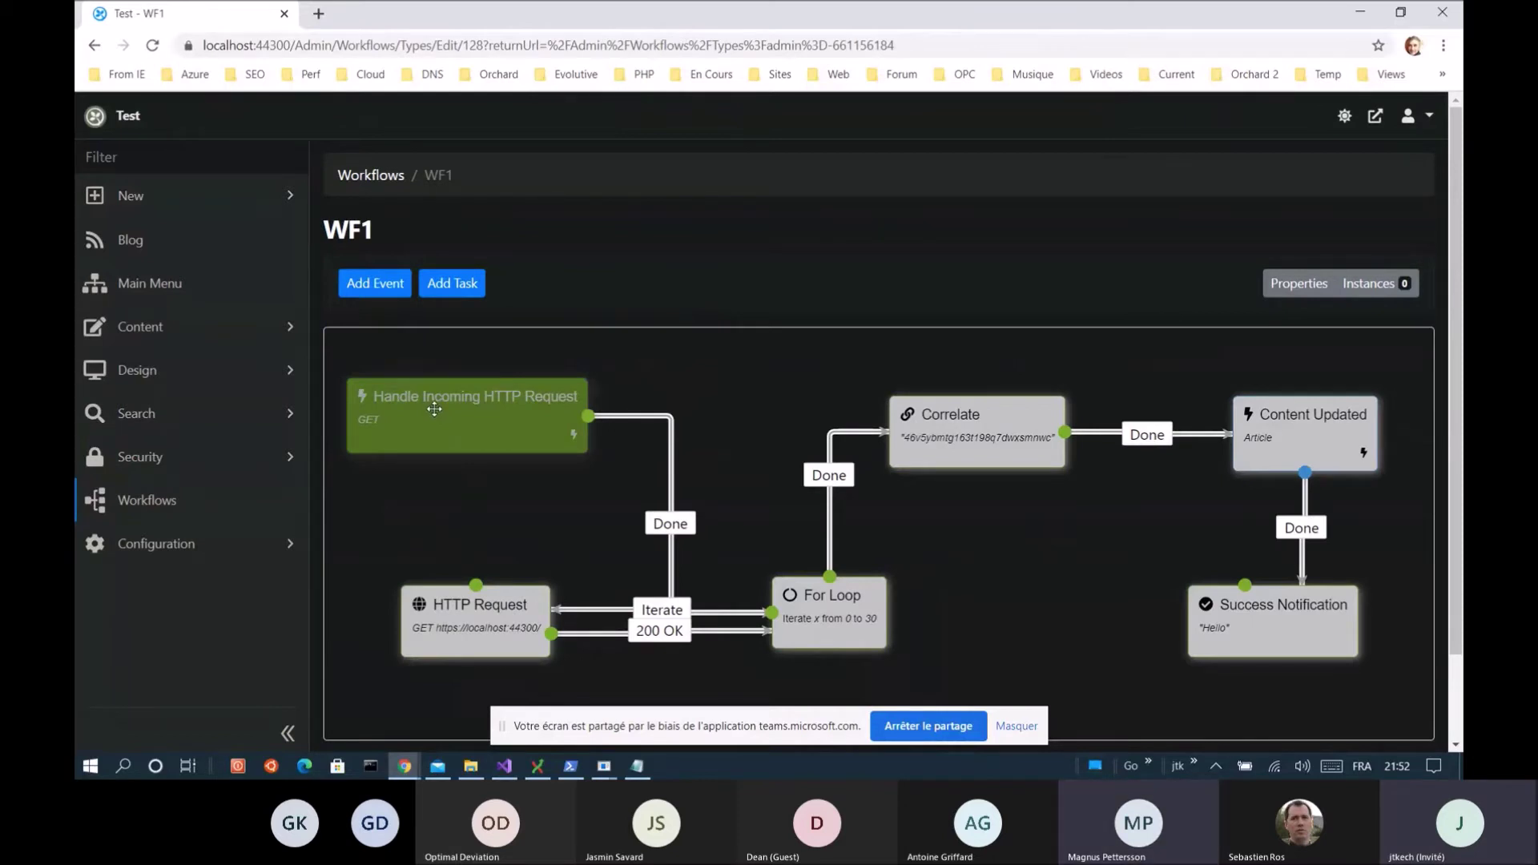
pyautogui.click(434, 406)
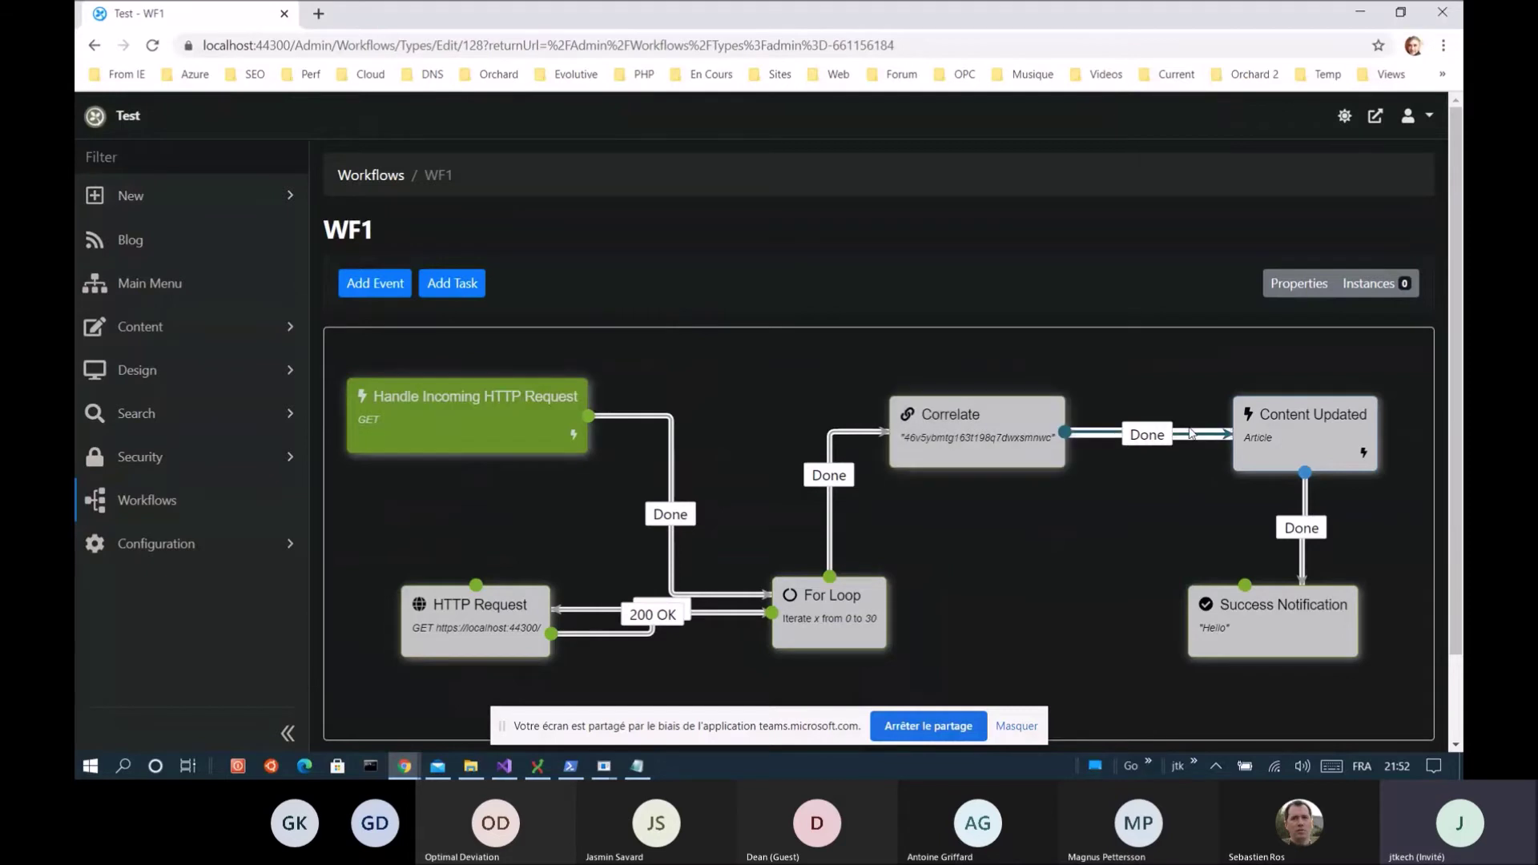
pyautogui.moveTo(1317, 432)
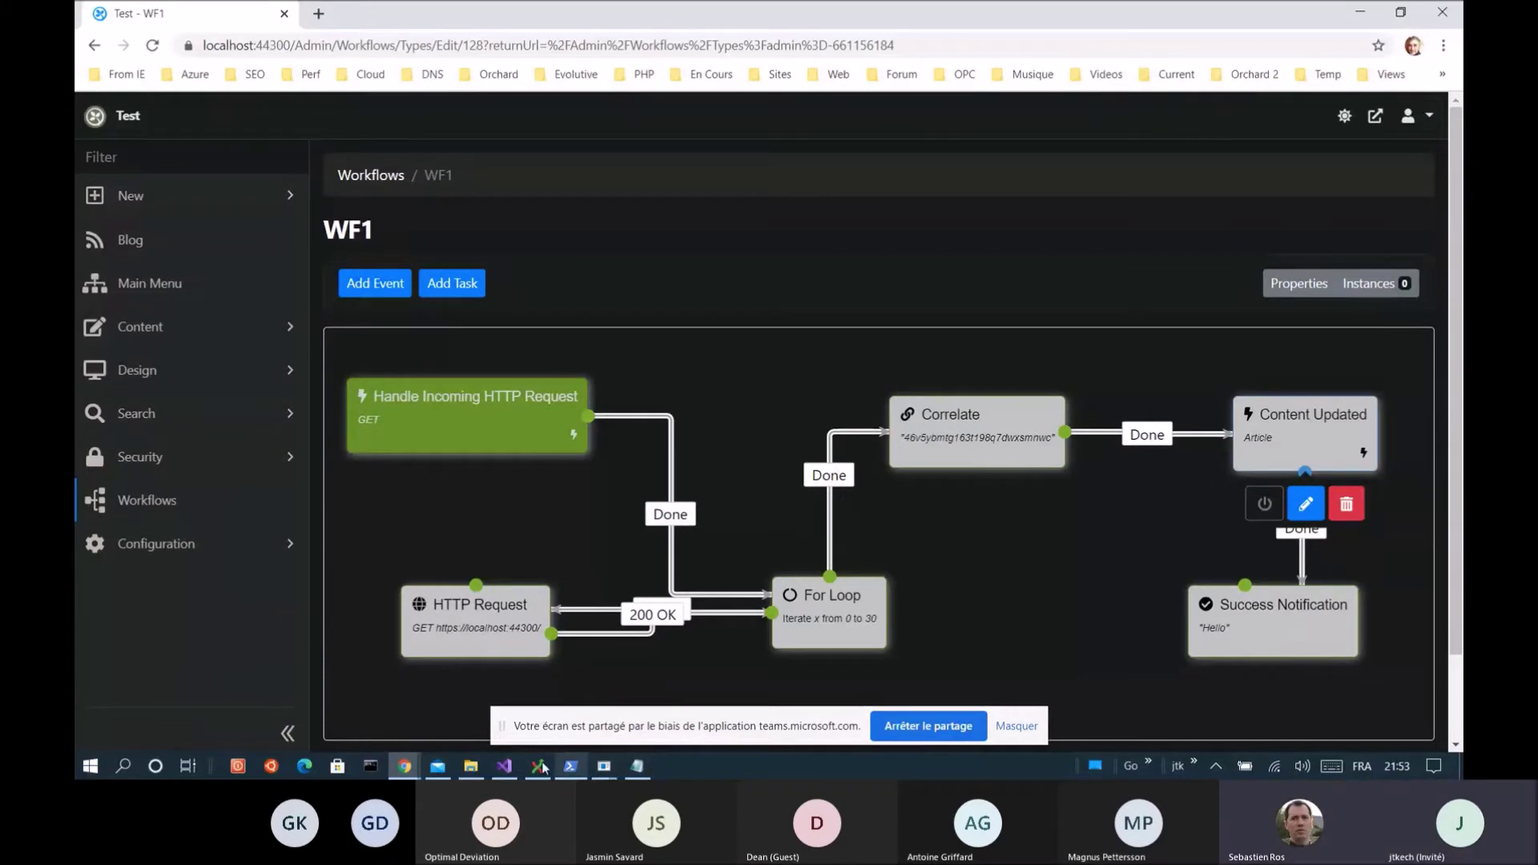
pyautogui.click(136, 503)
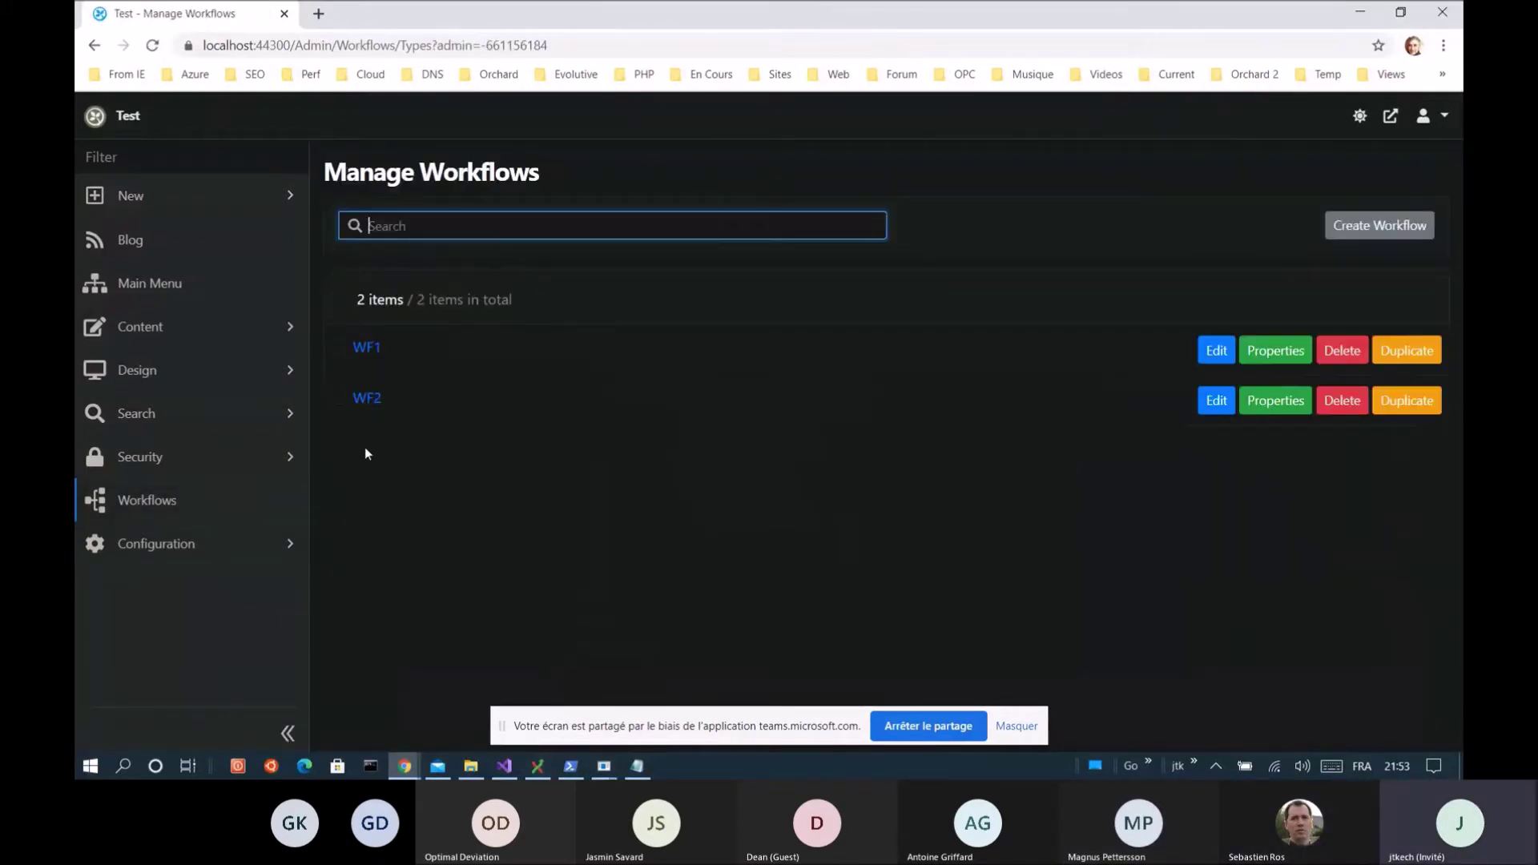
# Open WF1, then clear the PowerShell console with cls and recall the earlier ab command
pyautogui.click(359, 356)
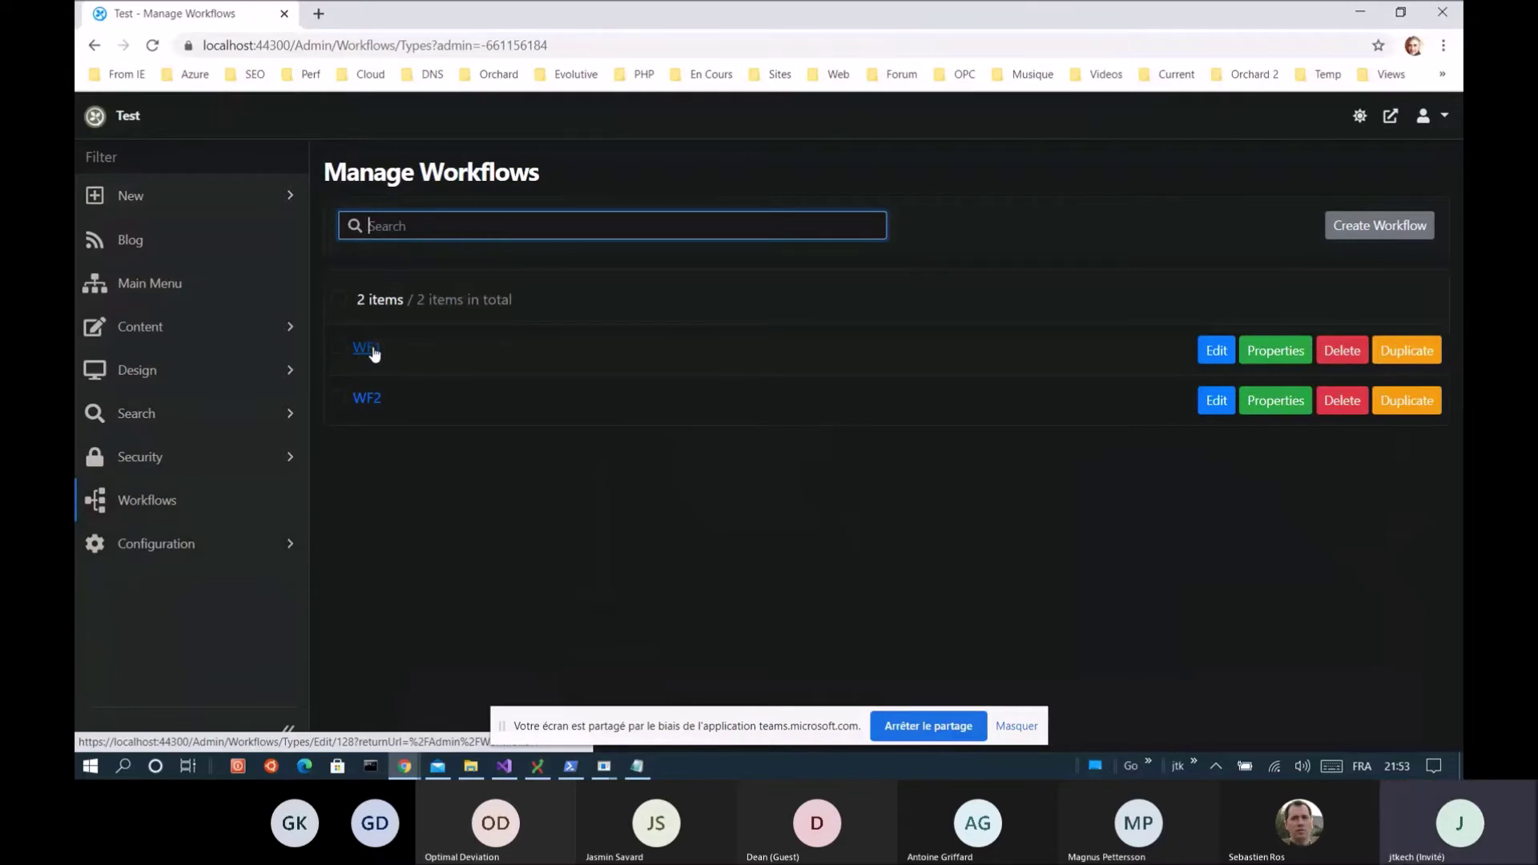
pyautogui.click(571, 766)
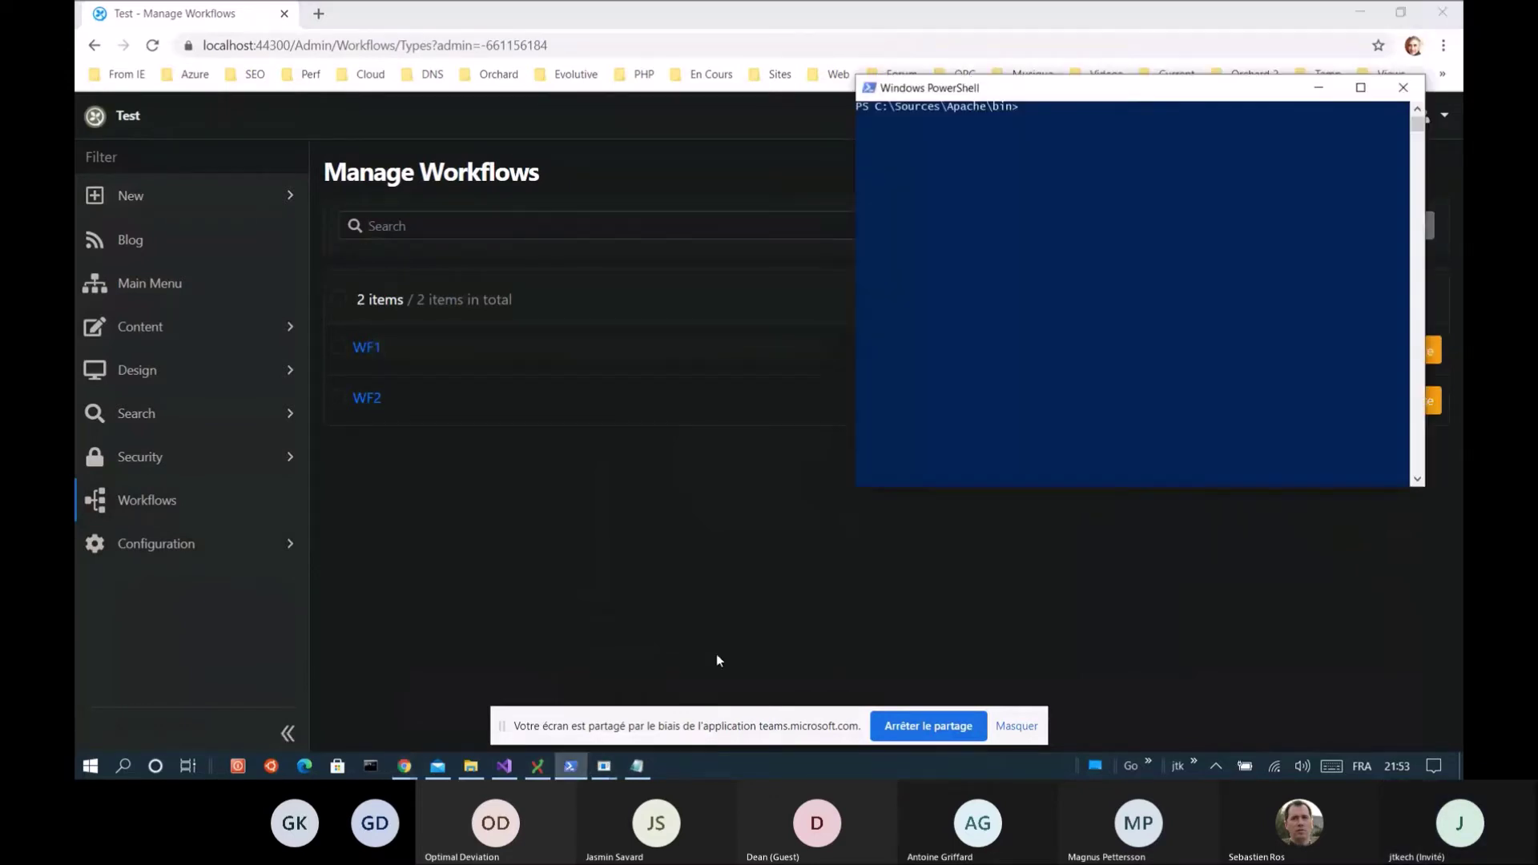
pyautogui.write('cls')
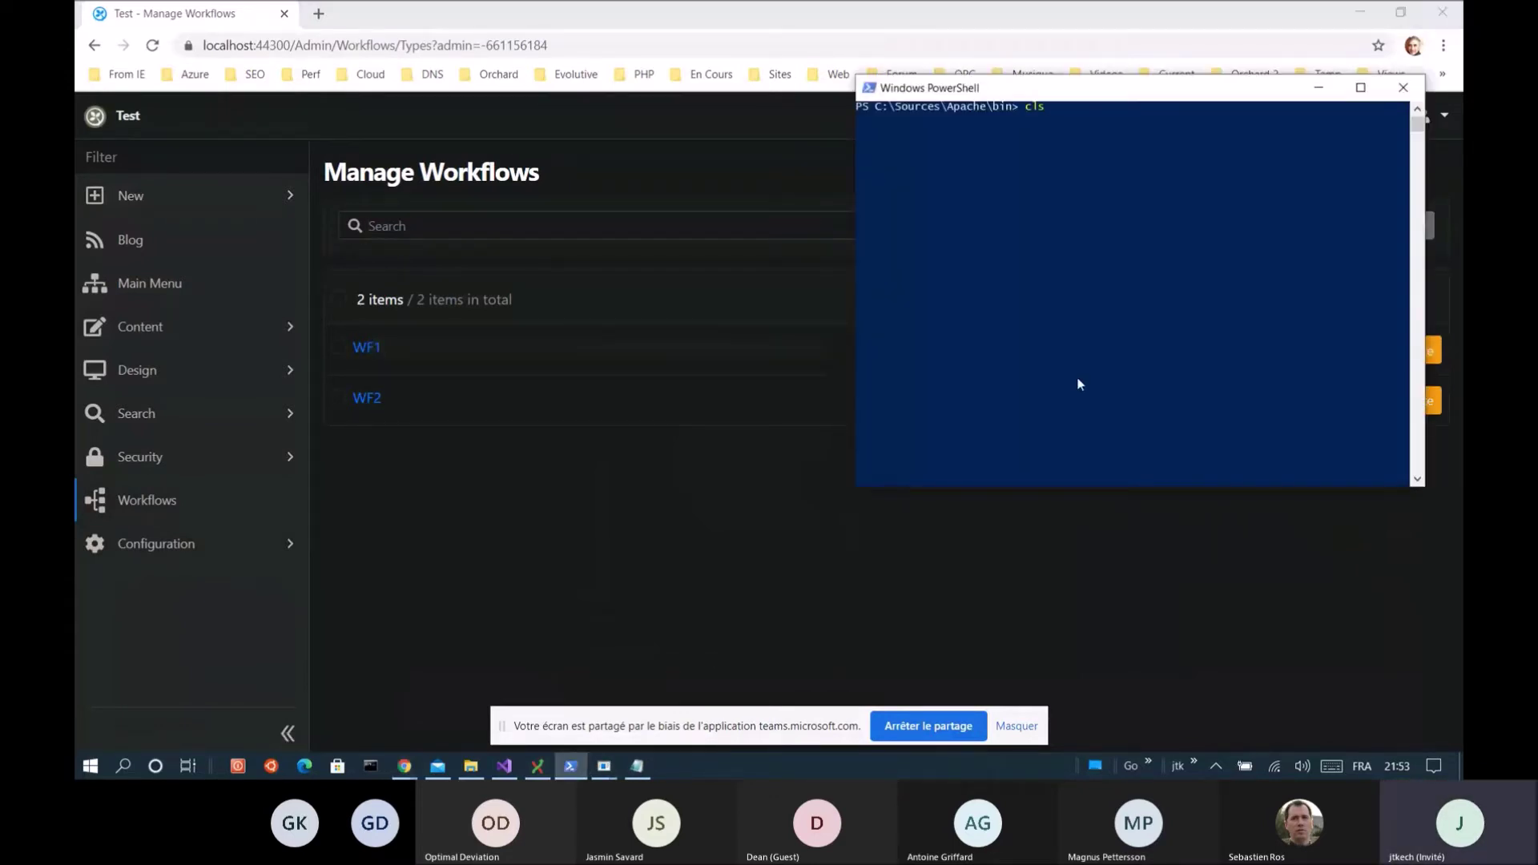
pyautogui.press('Return')
pyautogui.press('Up')
pyautogui.press('Up')
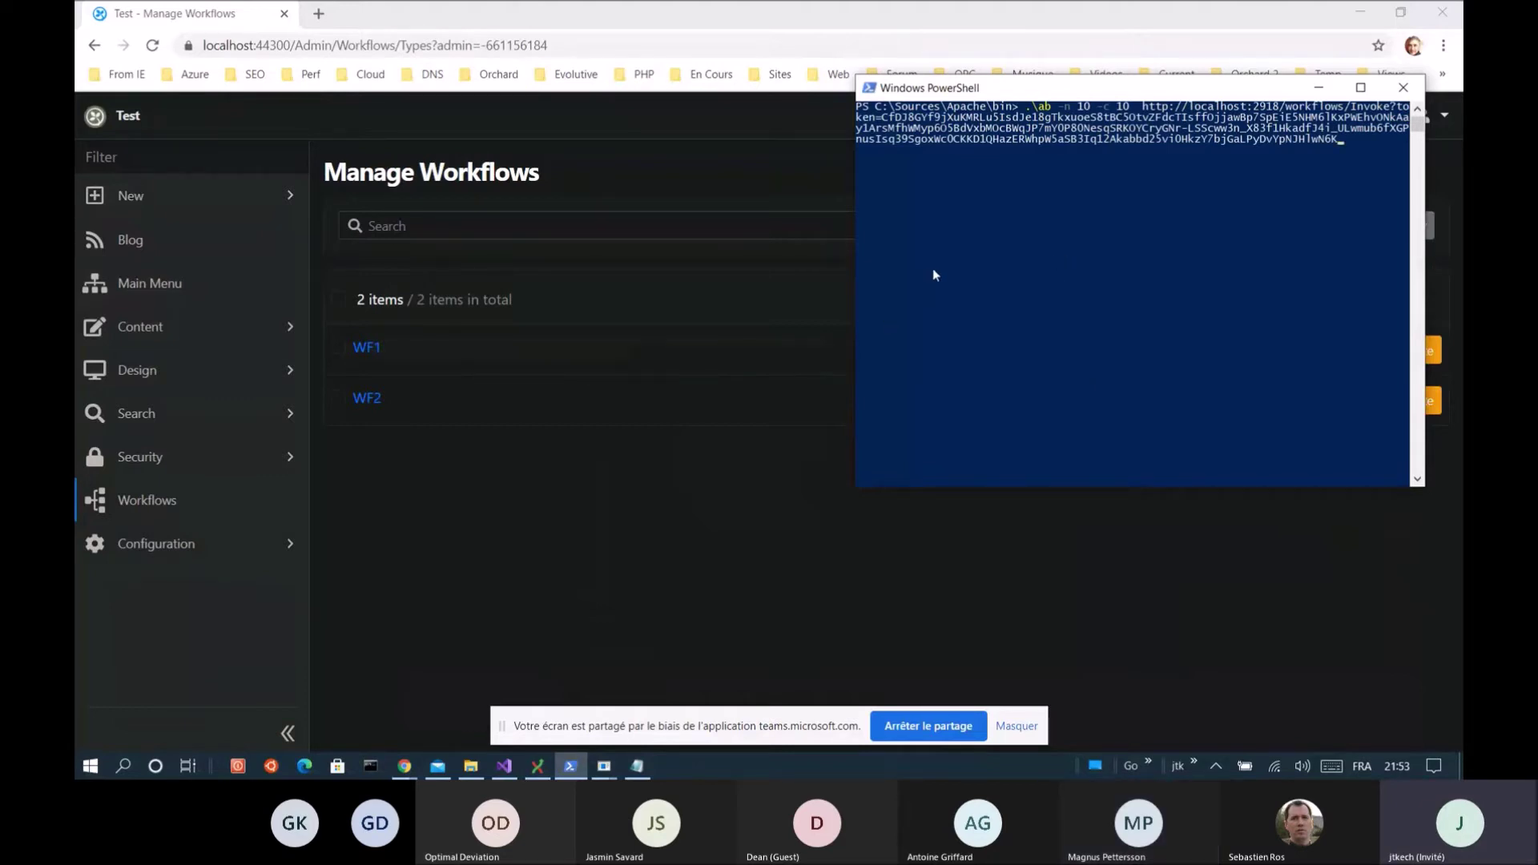
# Run the ApacheBench test of 10 concurrent requests against the workflow URL, then return to the browser
pyautogui.click(1042, 247)
pyautogui.click(1094, 339)
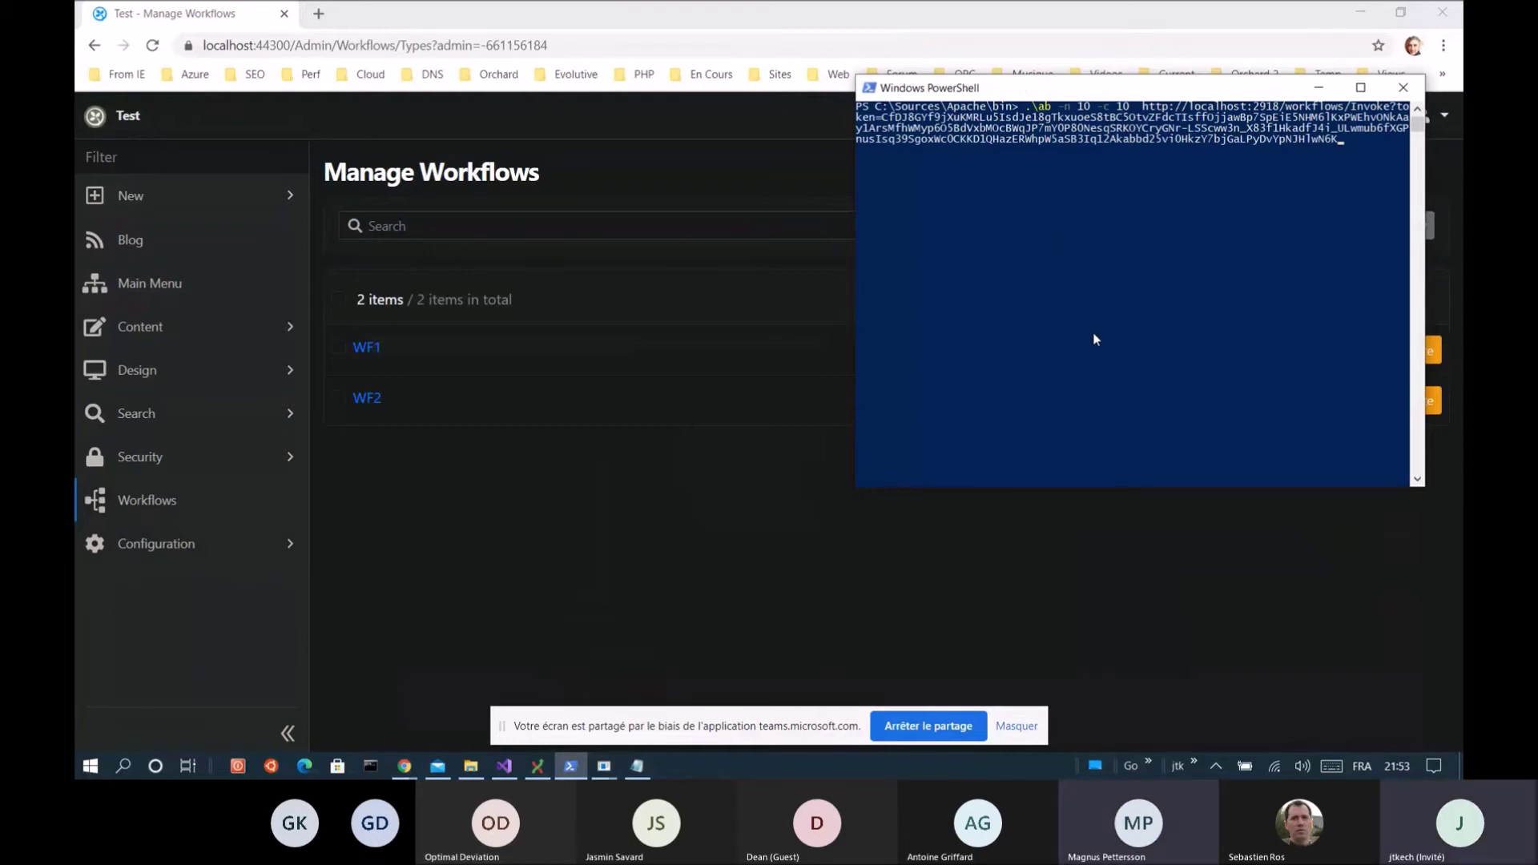
pyautogui.click(1294, 215)
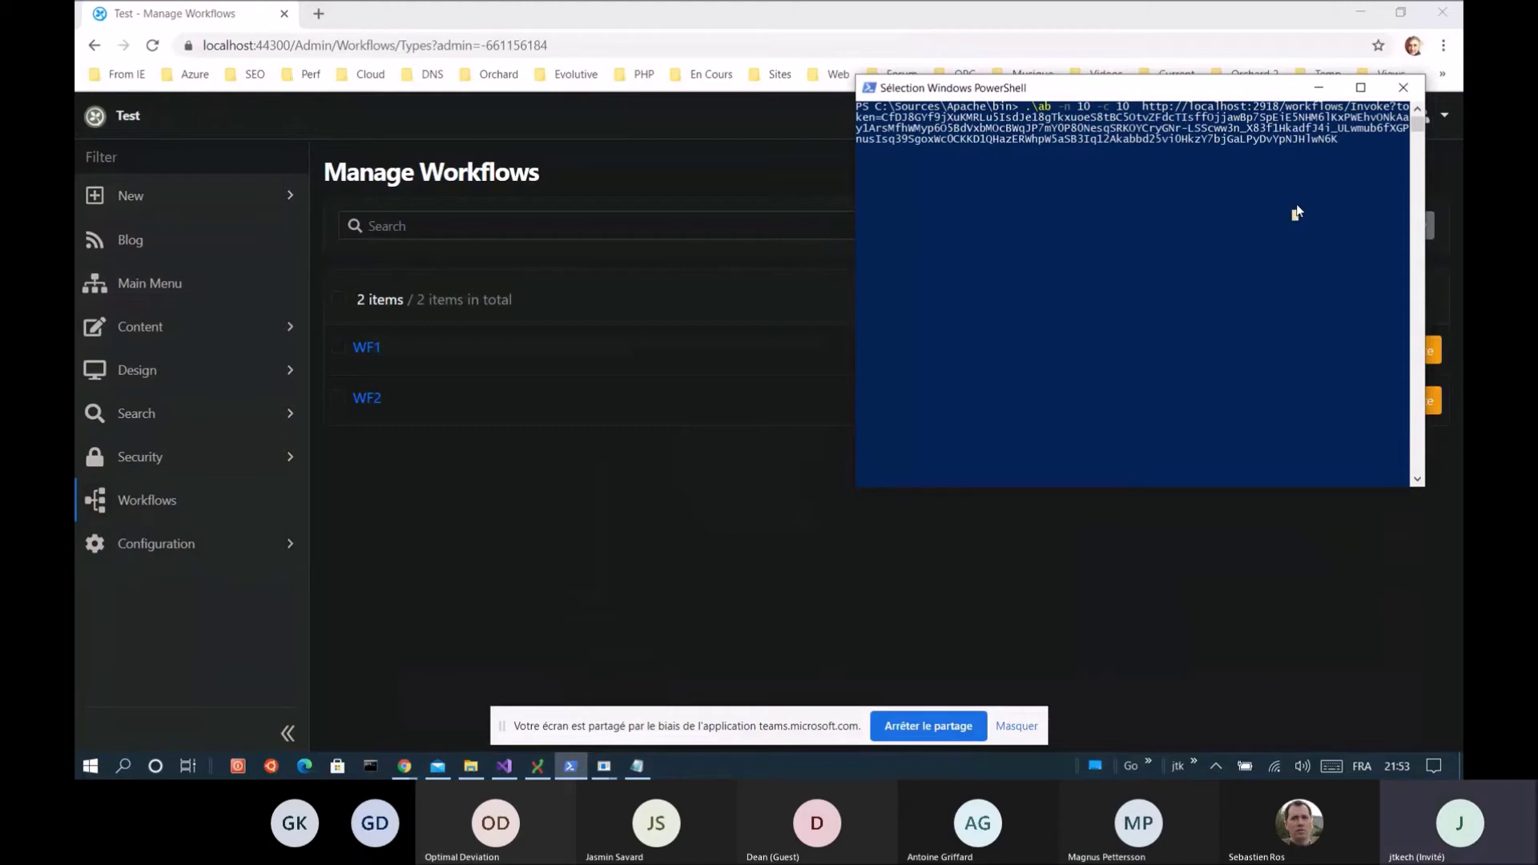
pyautogui.click(1298, 211)
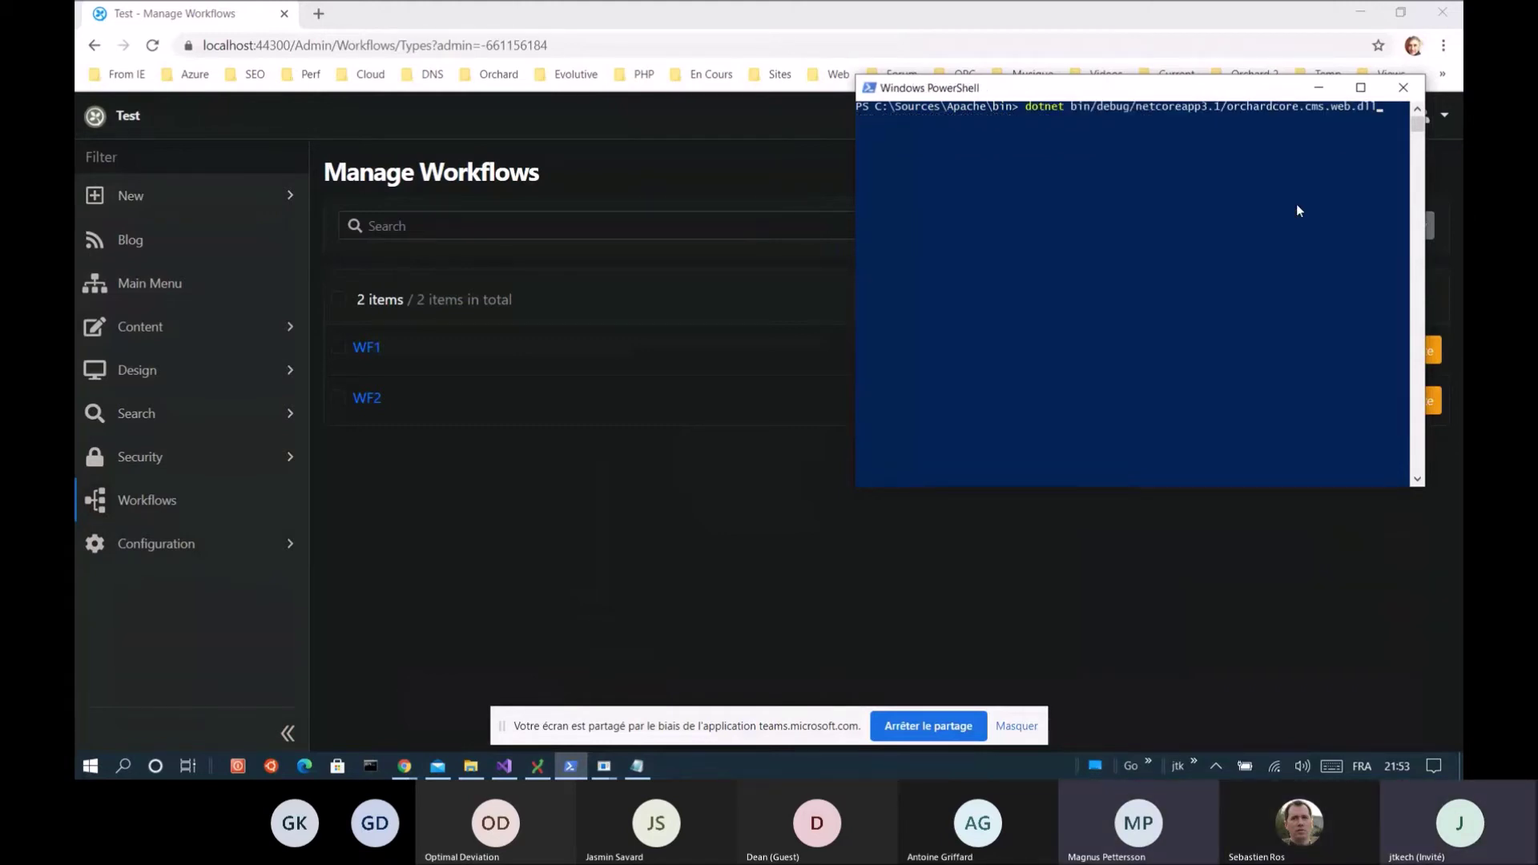
pyautogui.press('Return')
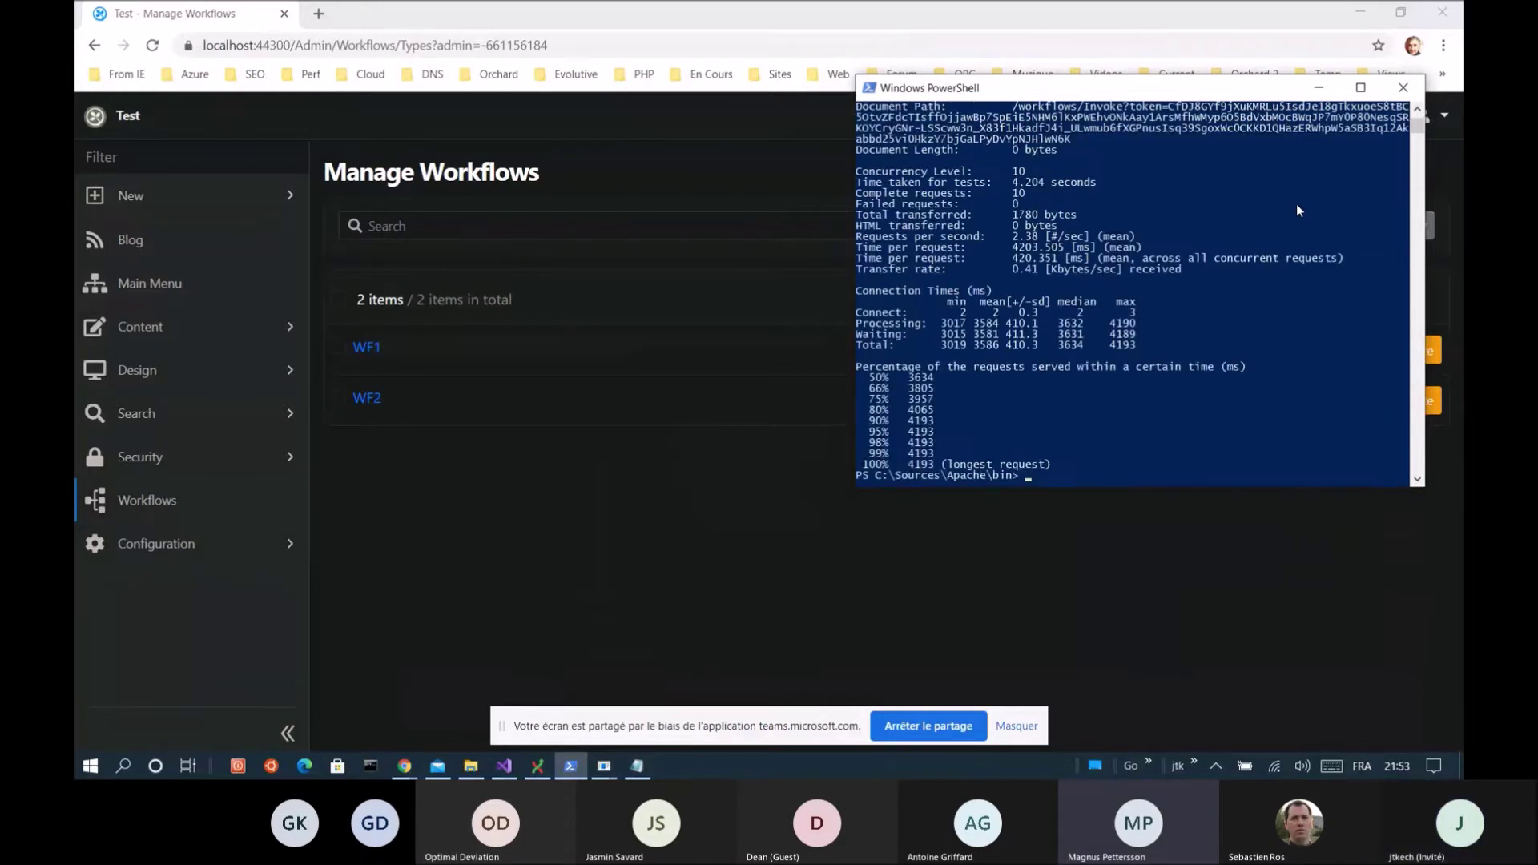
pyautogui.click(484, 430)
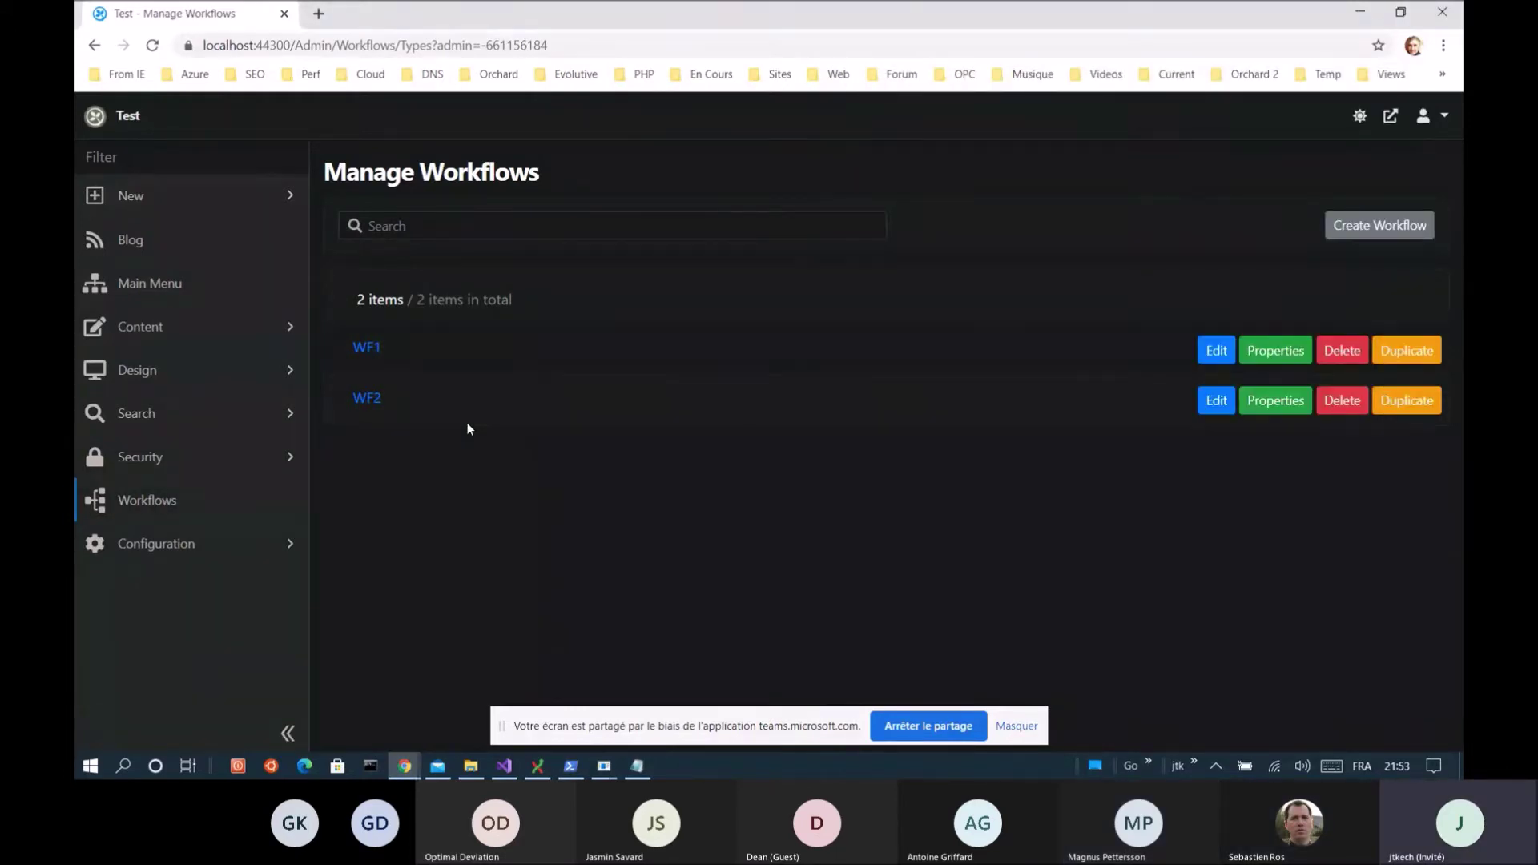
# Refresh the workflows list and open WF1's 10 instances, all marked Halted
pyautogui.press('F5')
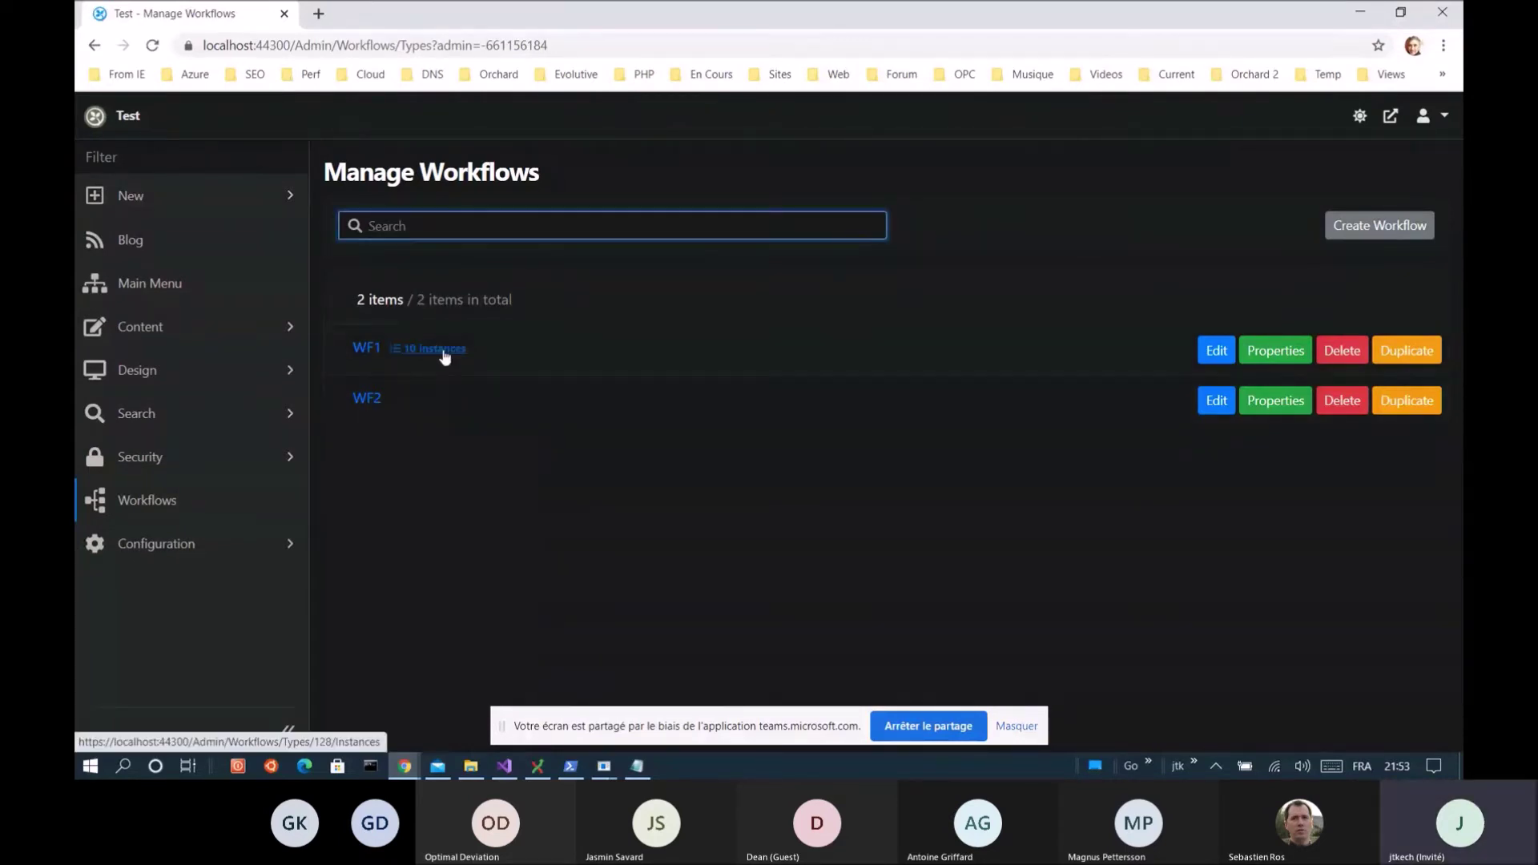
pyautogui.click(444, 351)
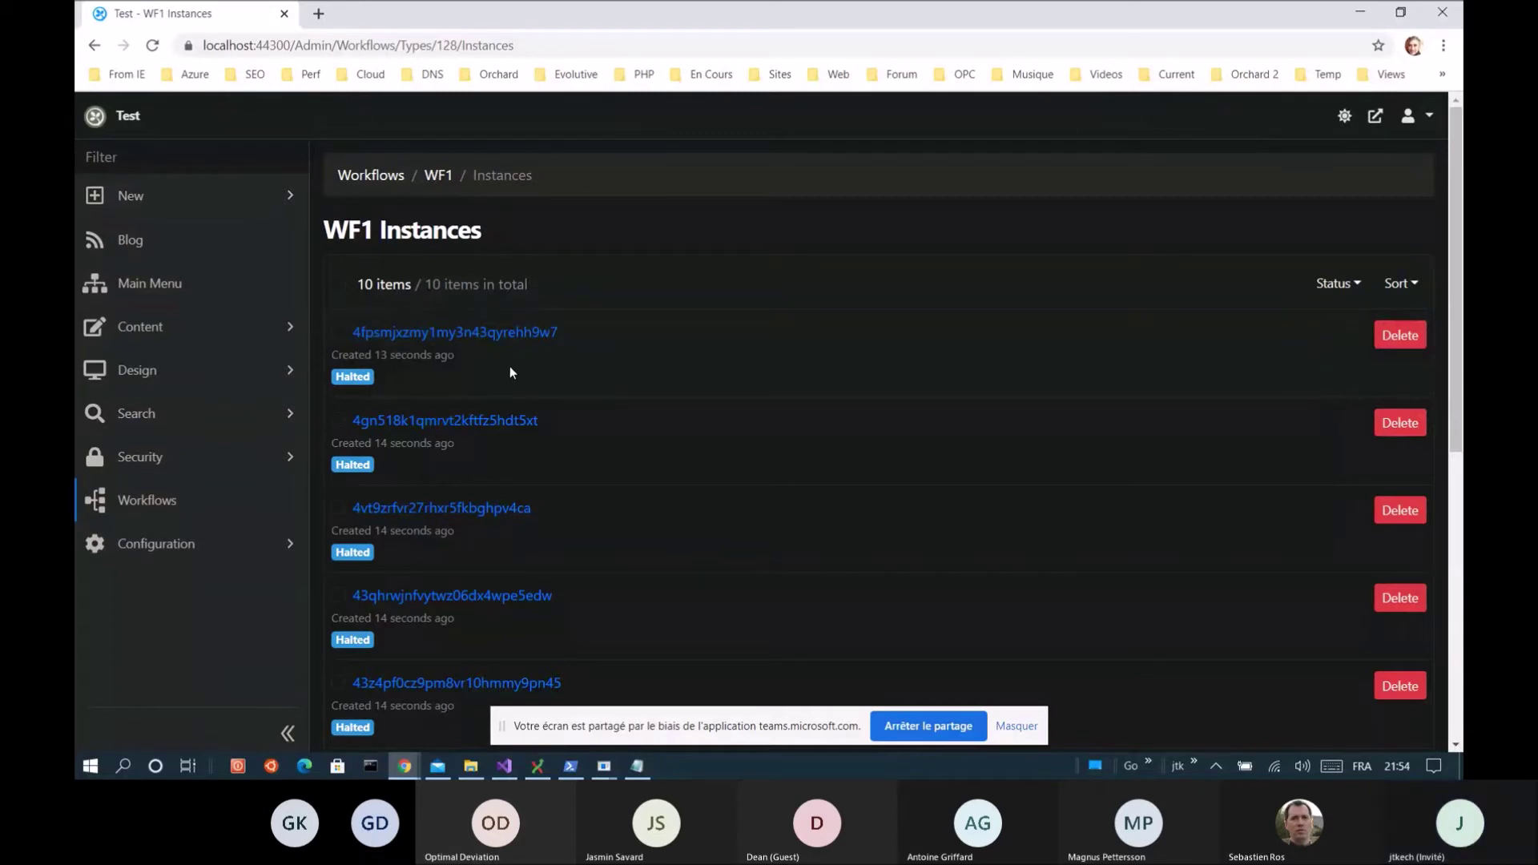
pyautogui.scroll(-6, 510, 370)
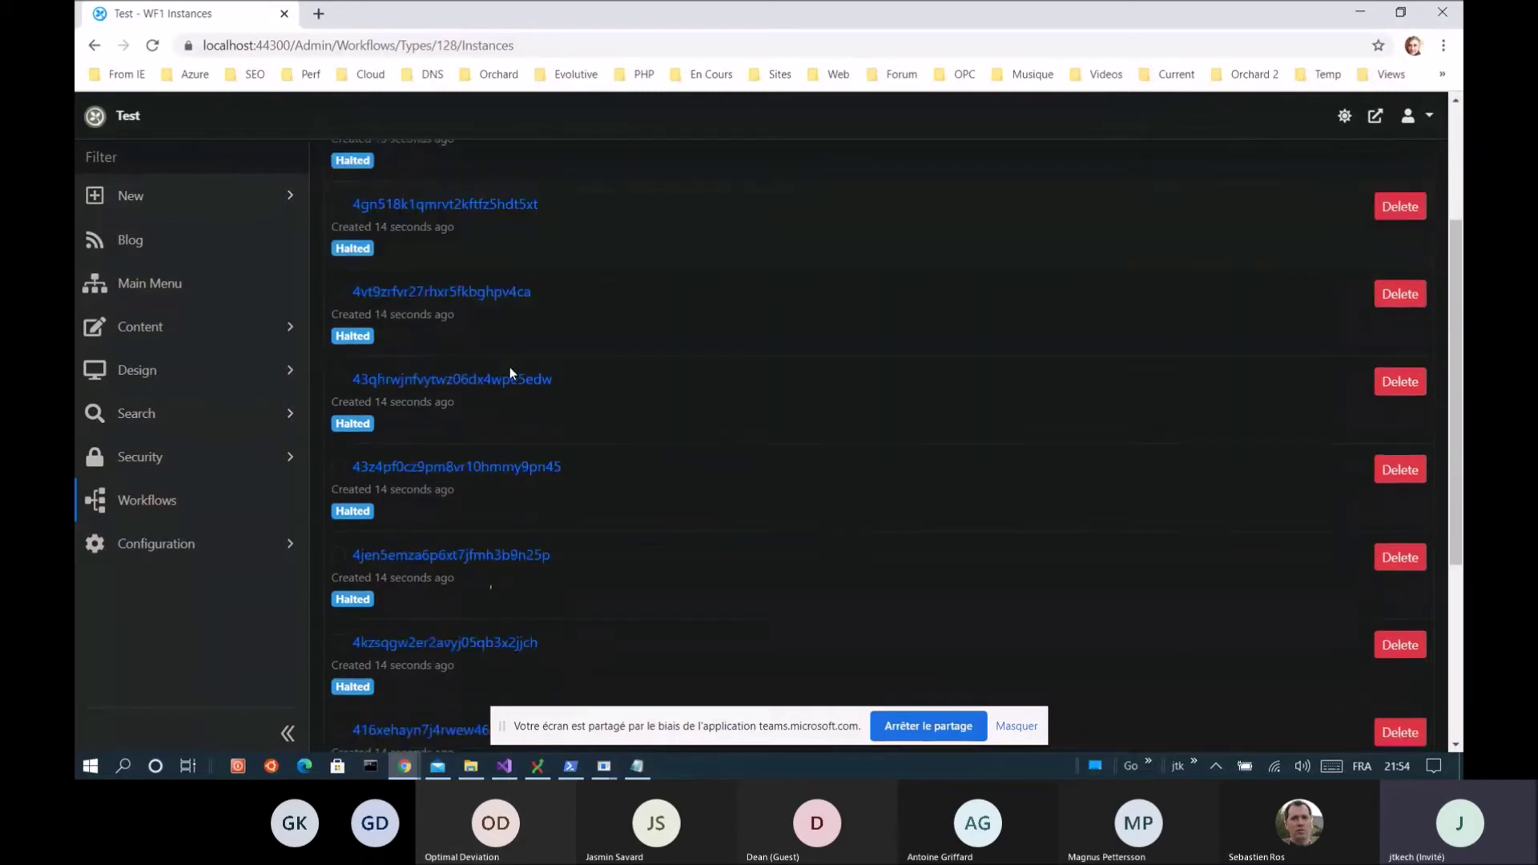
pyautogui.scroll(6, 510, 373)
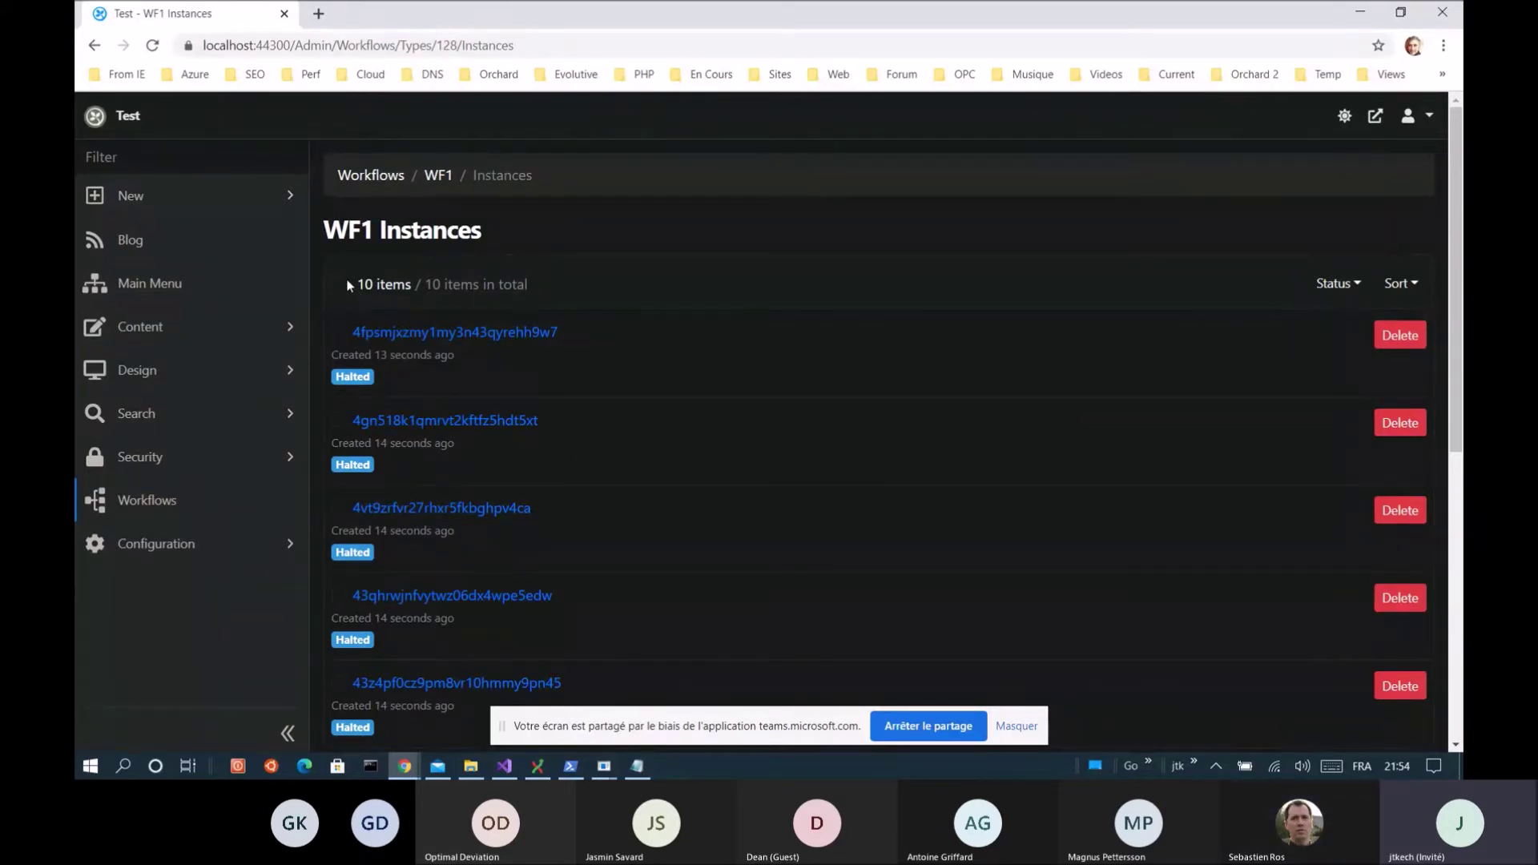
# Bulk-delete all ten WF1 instances and reopen the WF1 designer, now showing 0 instances
pyautogui.click(344, 282)
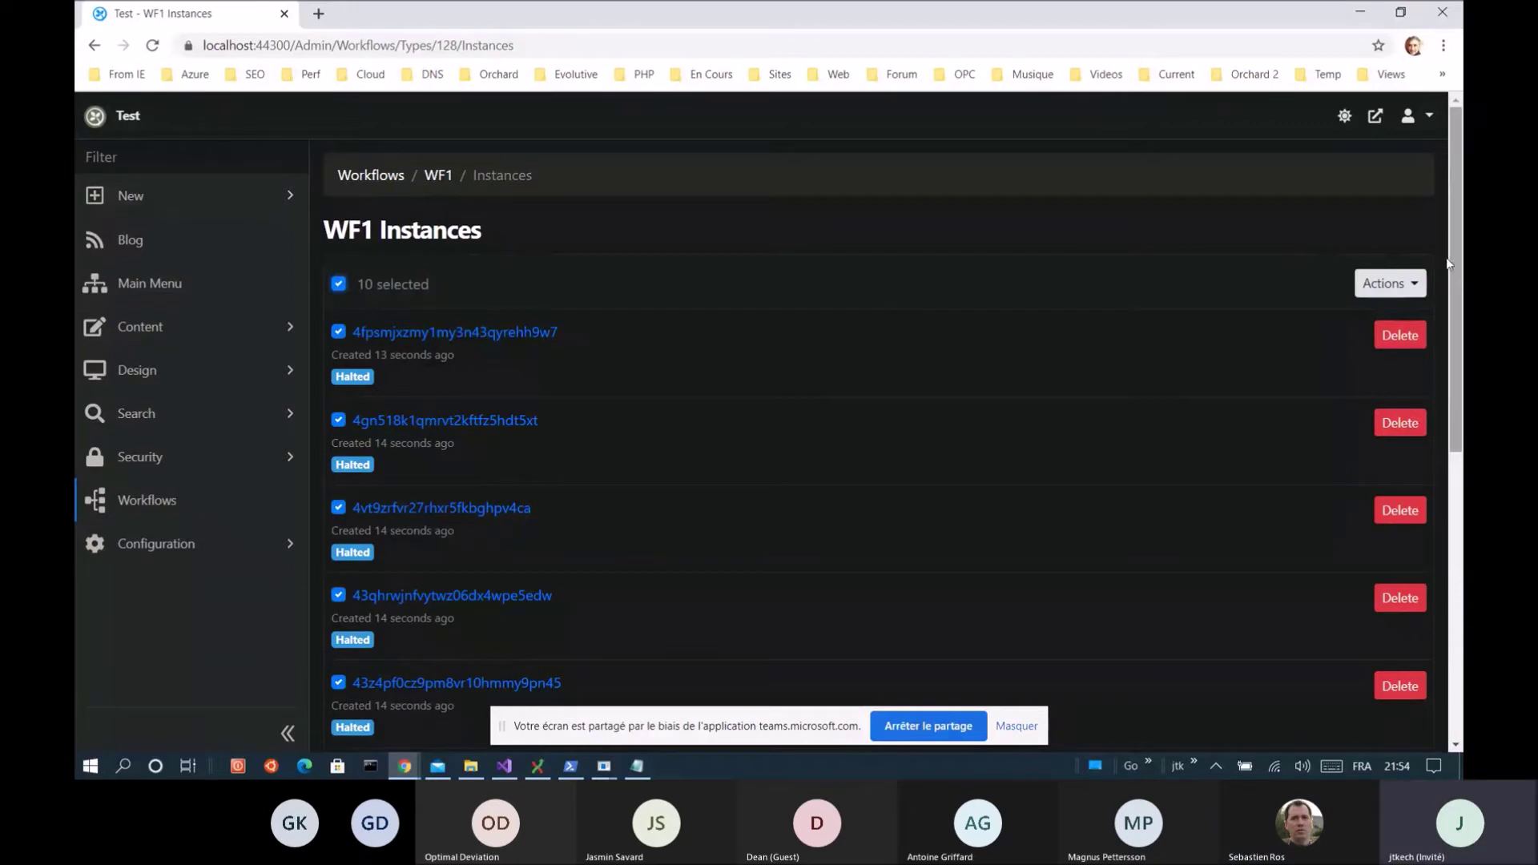
pyautogui.click(1414, 290)
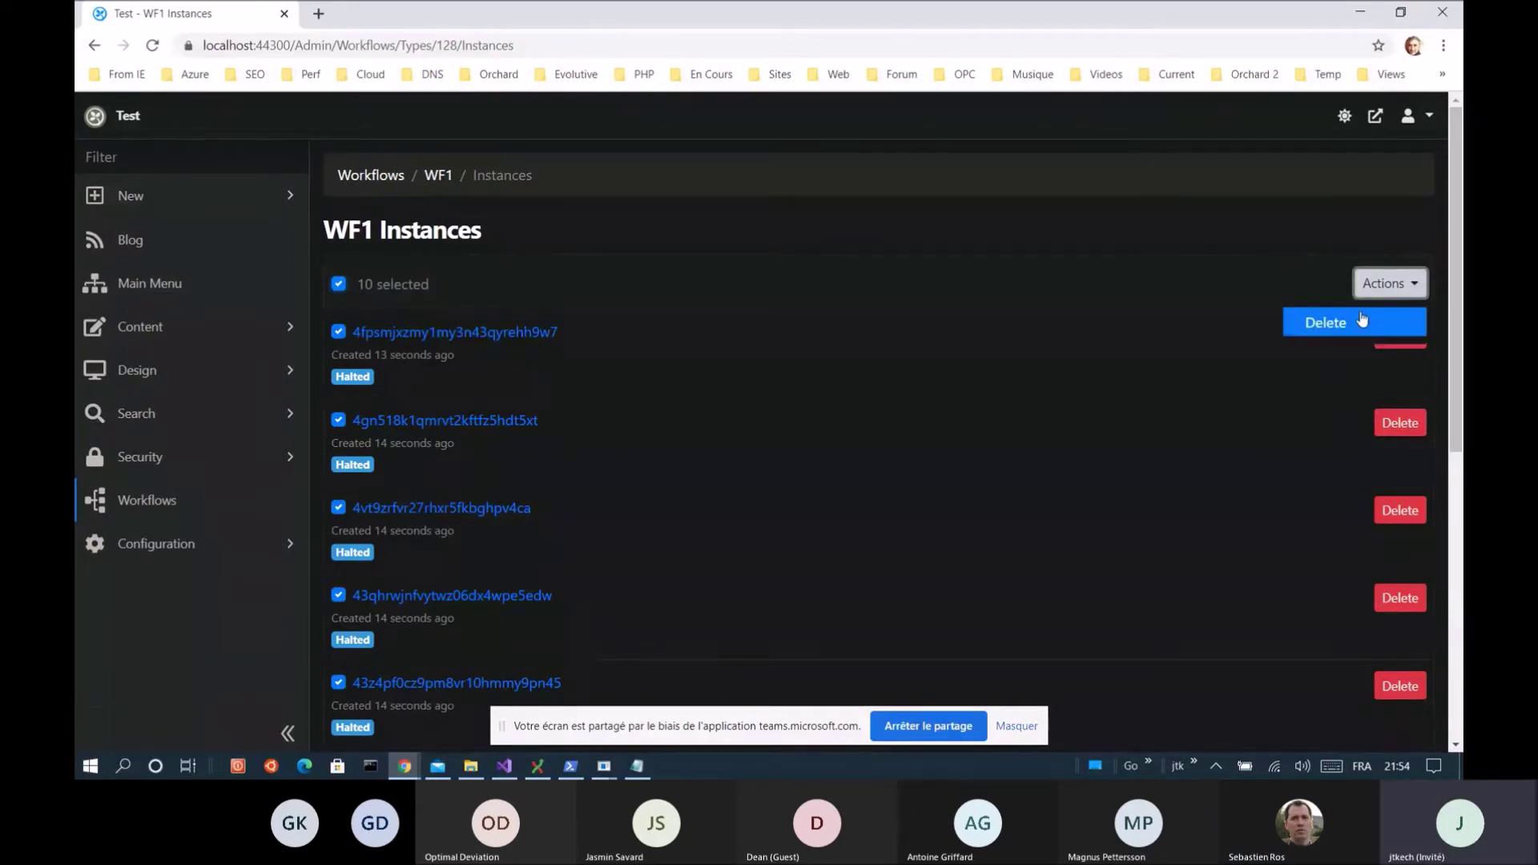
pyautogui.click(1333, 325)
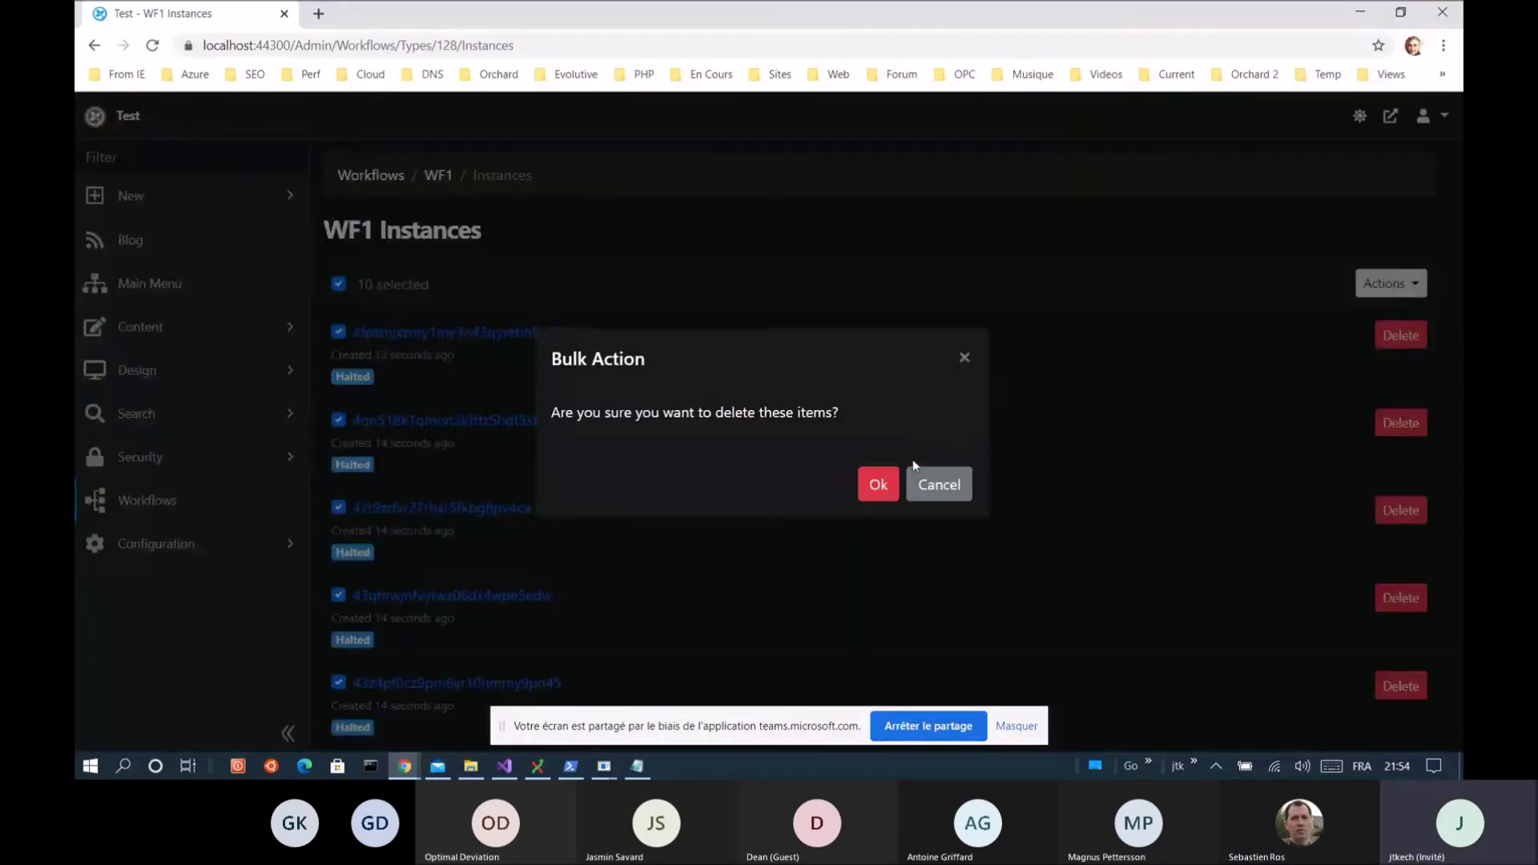
pyautogui.click(879, 483)
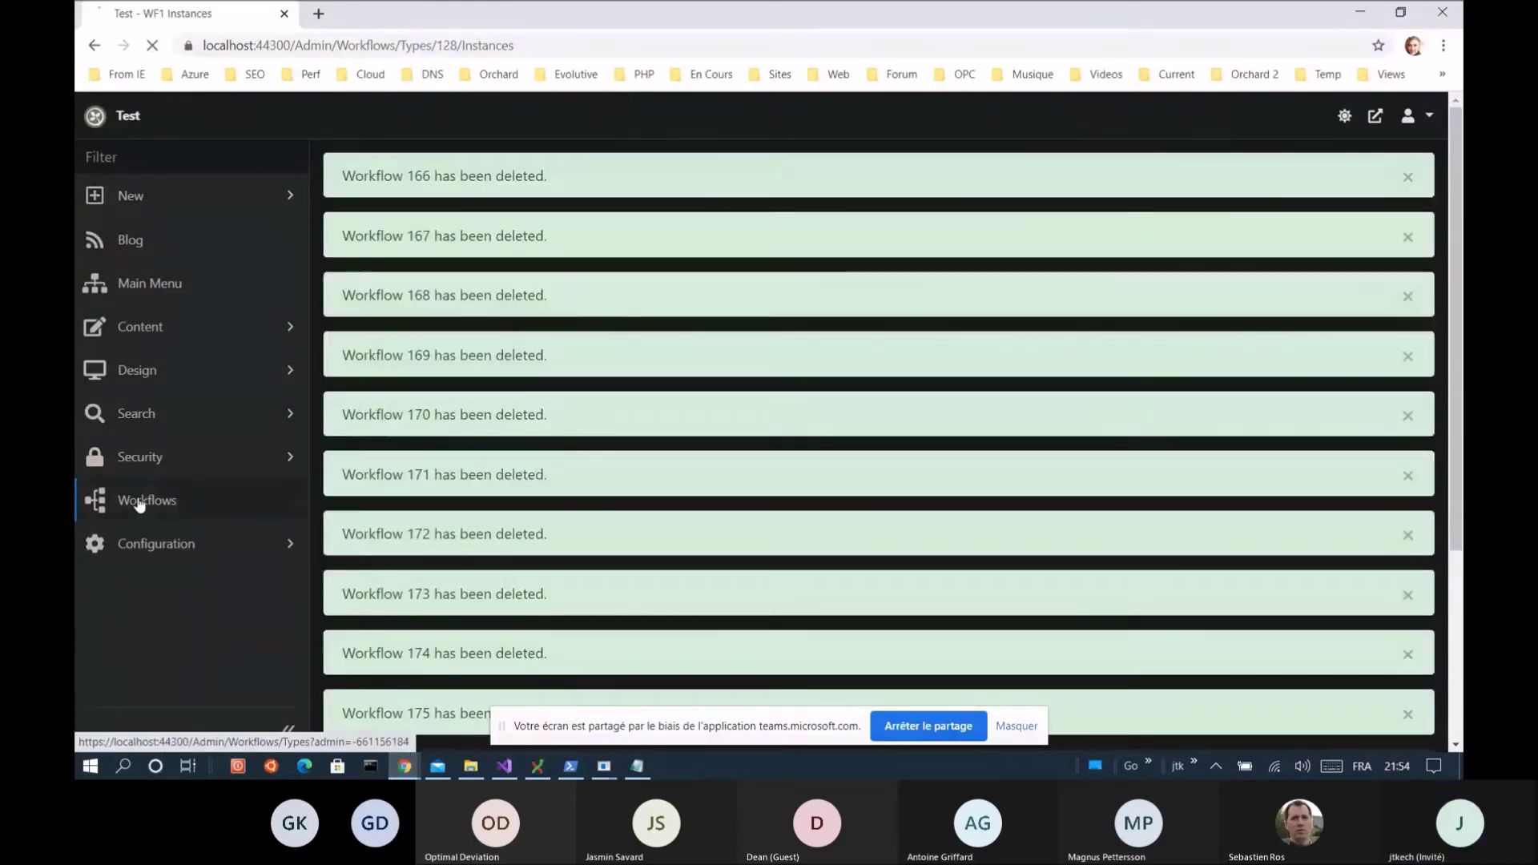
pyautogui.click(133, 500)
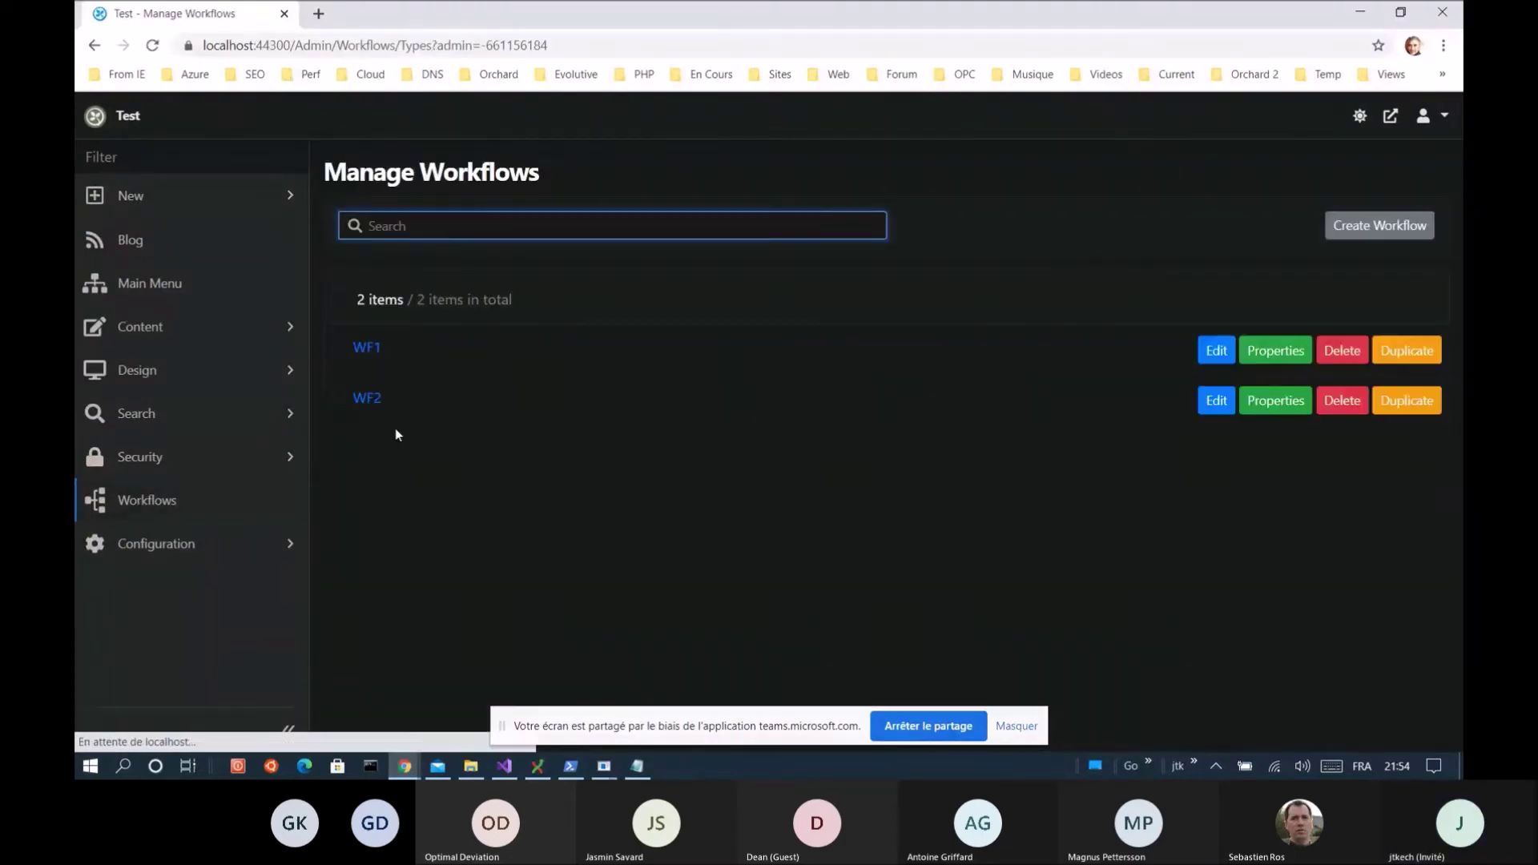
pyautogui.click(362, 349)
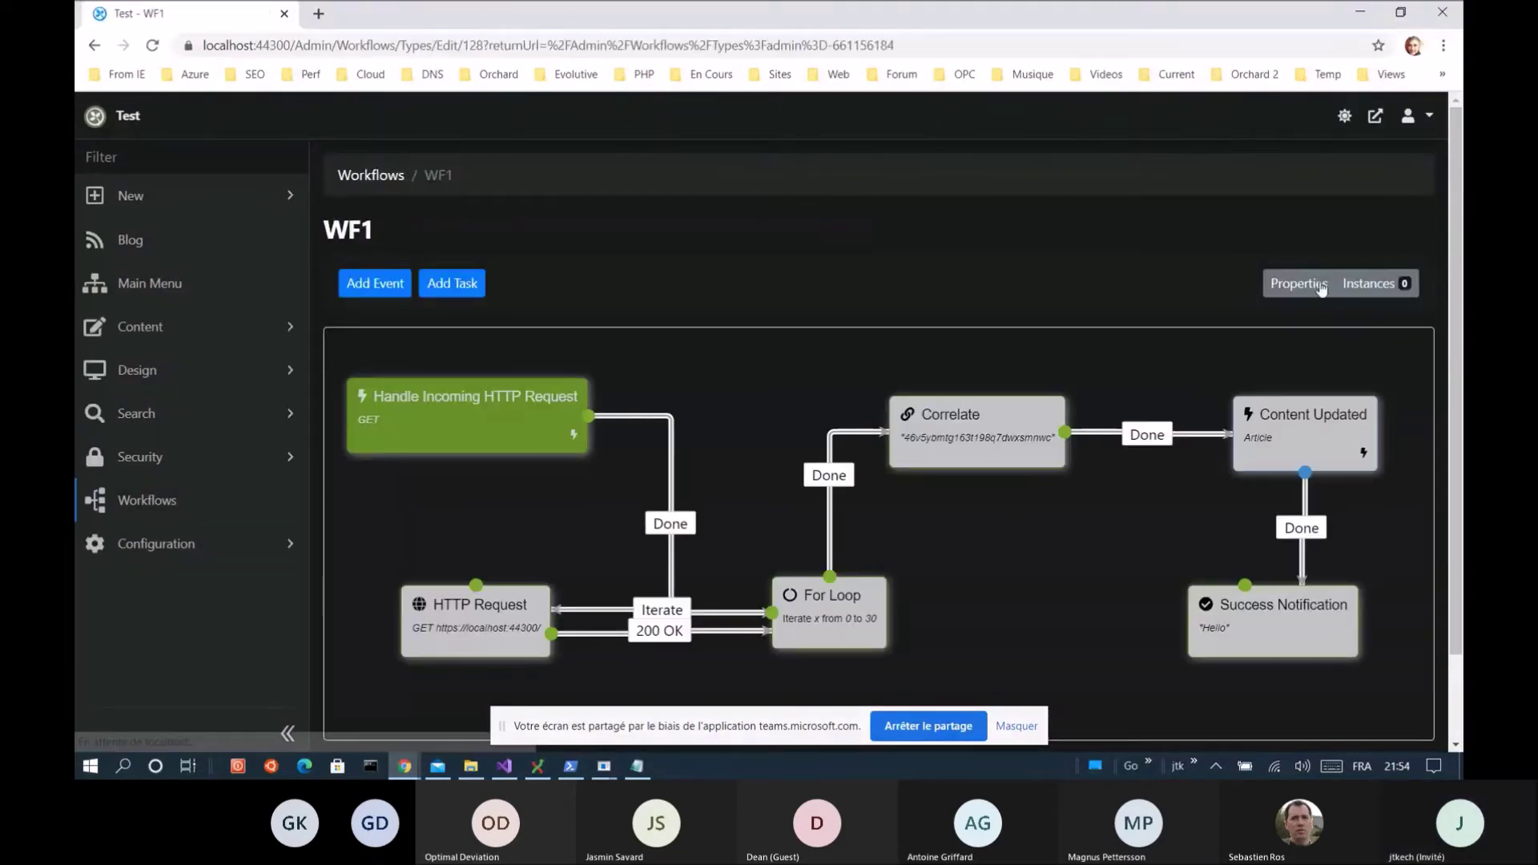
# In WF1's Properties, enter 10000 for both Lock timeout (ms) and Lock expiration (ms), then save
pyautogui.click(1295, 281)
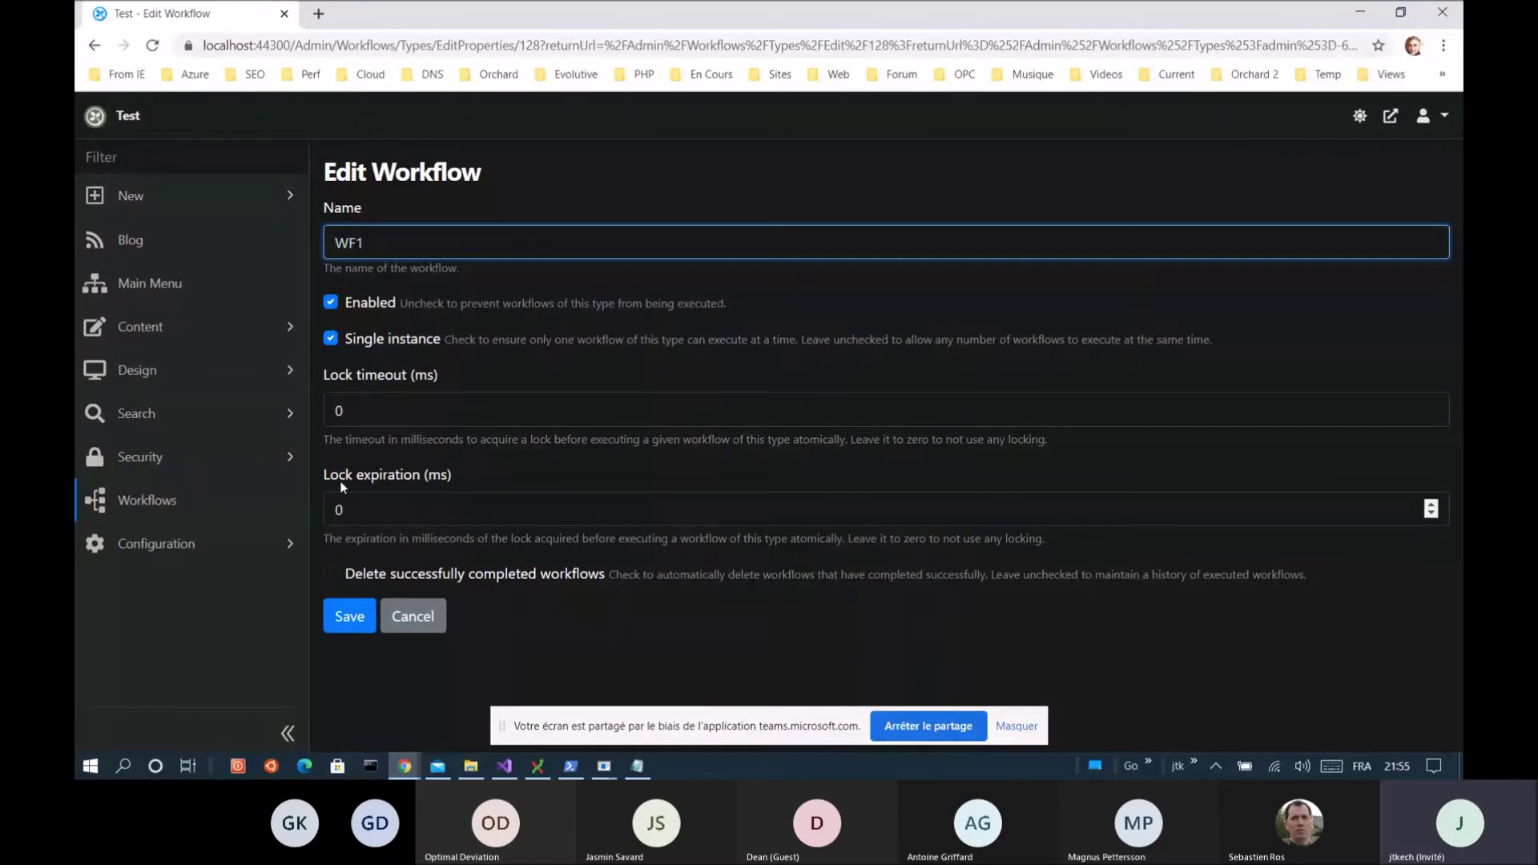
pyautogui.click(376, 401)
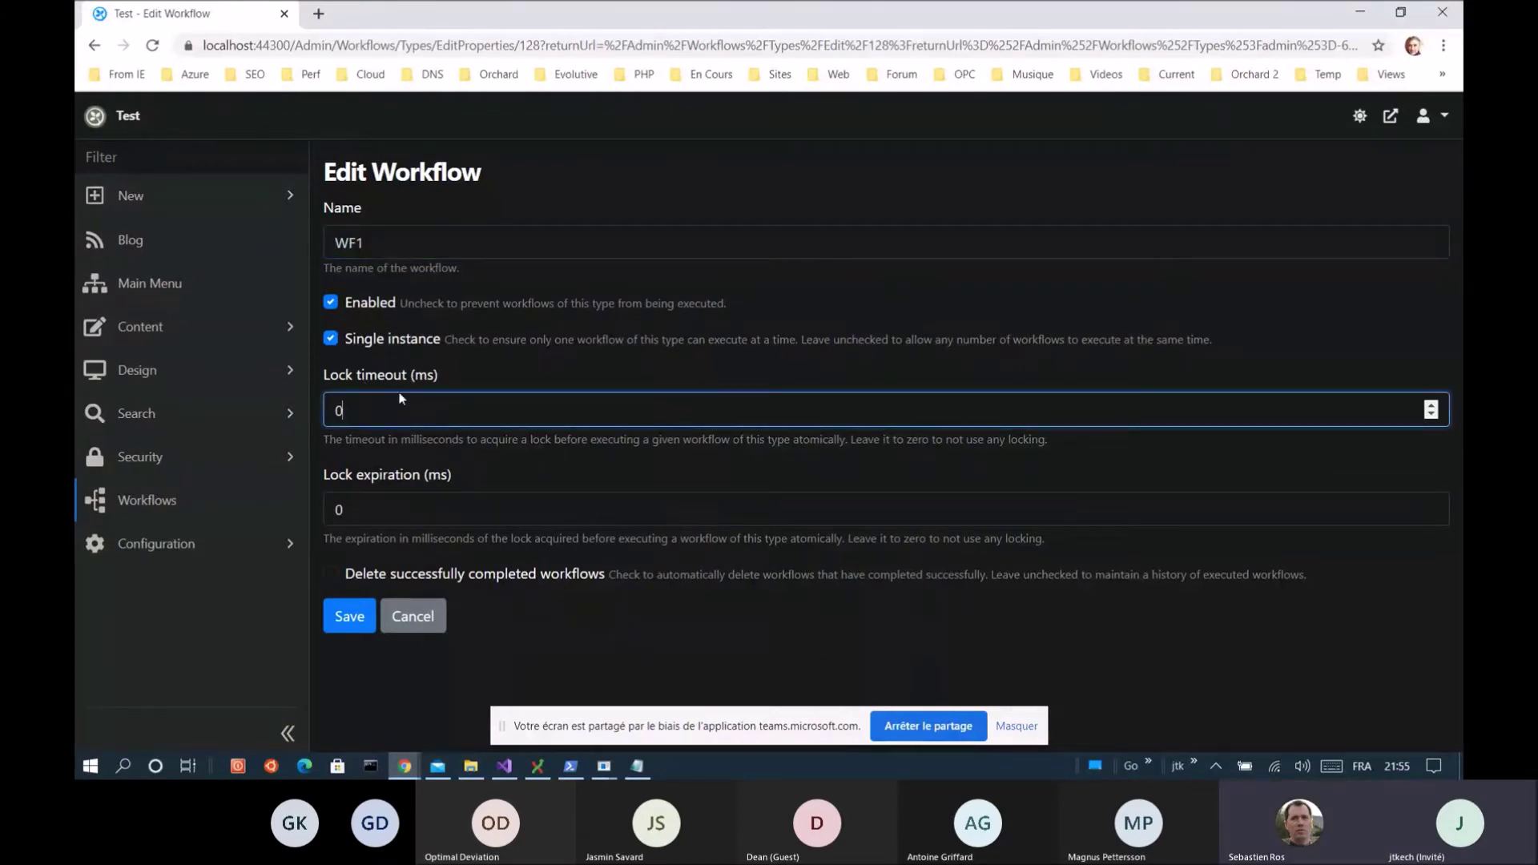
pyautogui.press('BackSpace')
pyautogui.write('1')
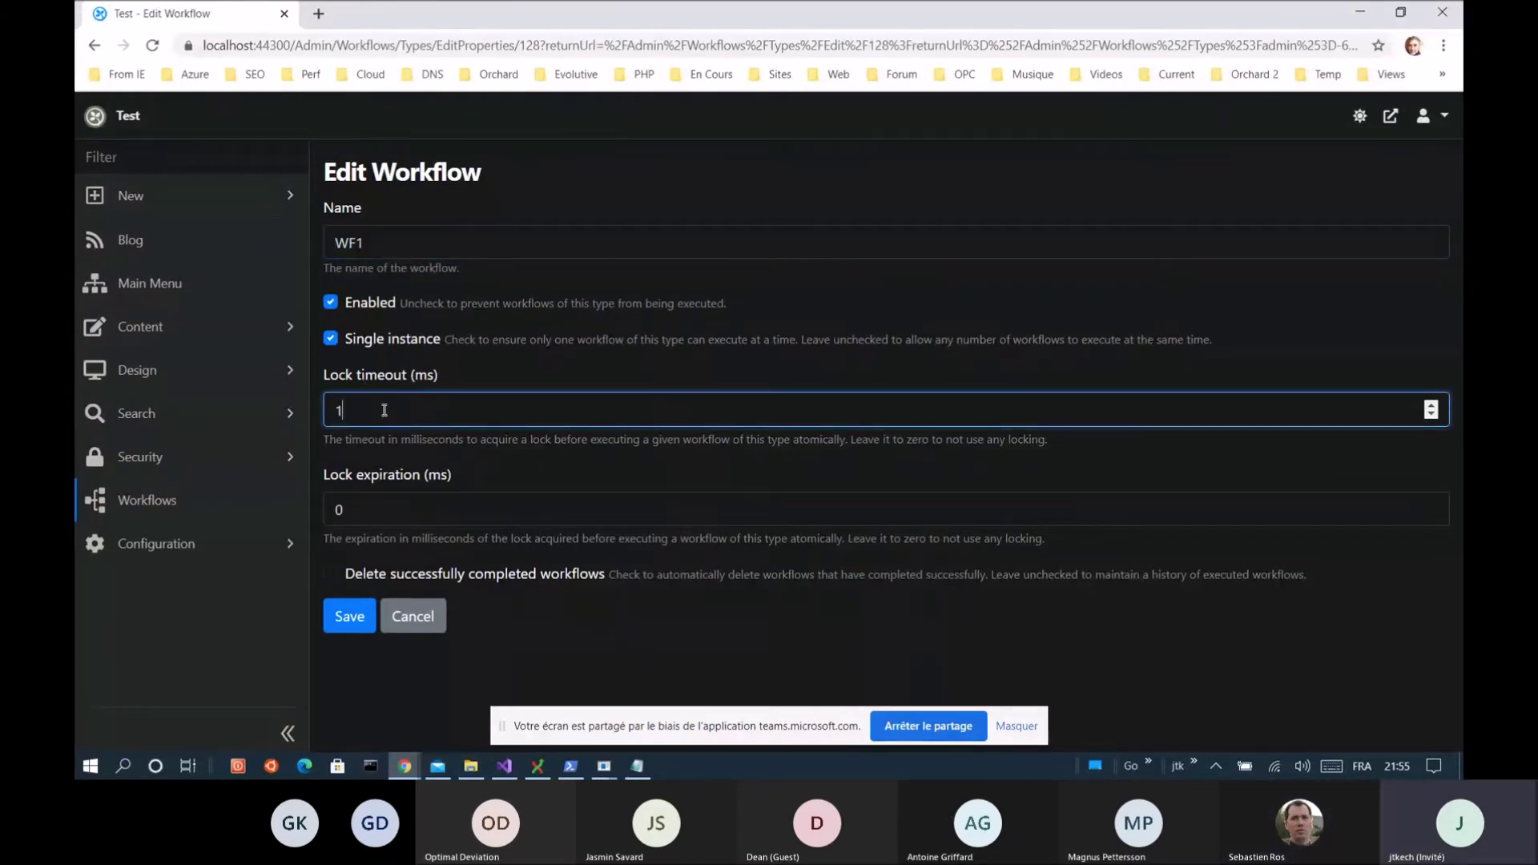
pyautogui.write('0000')
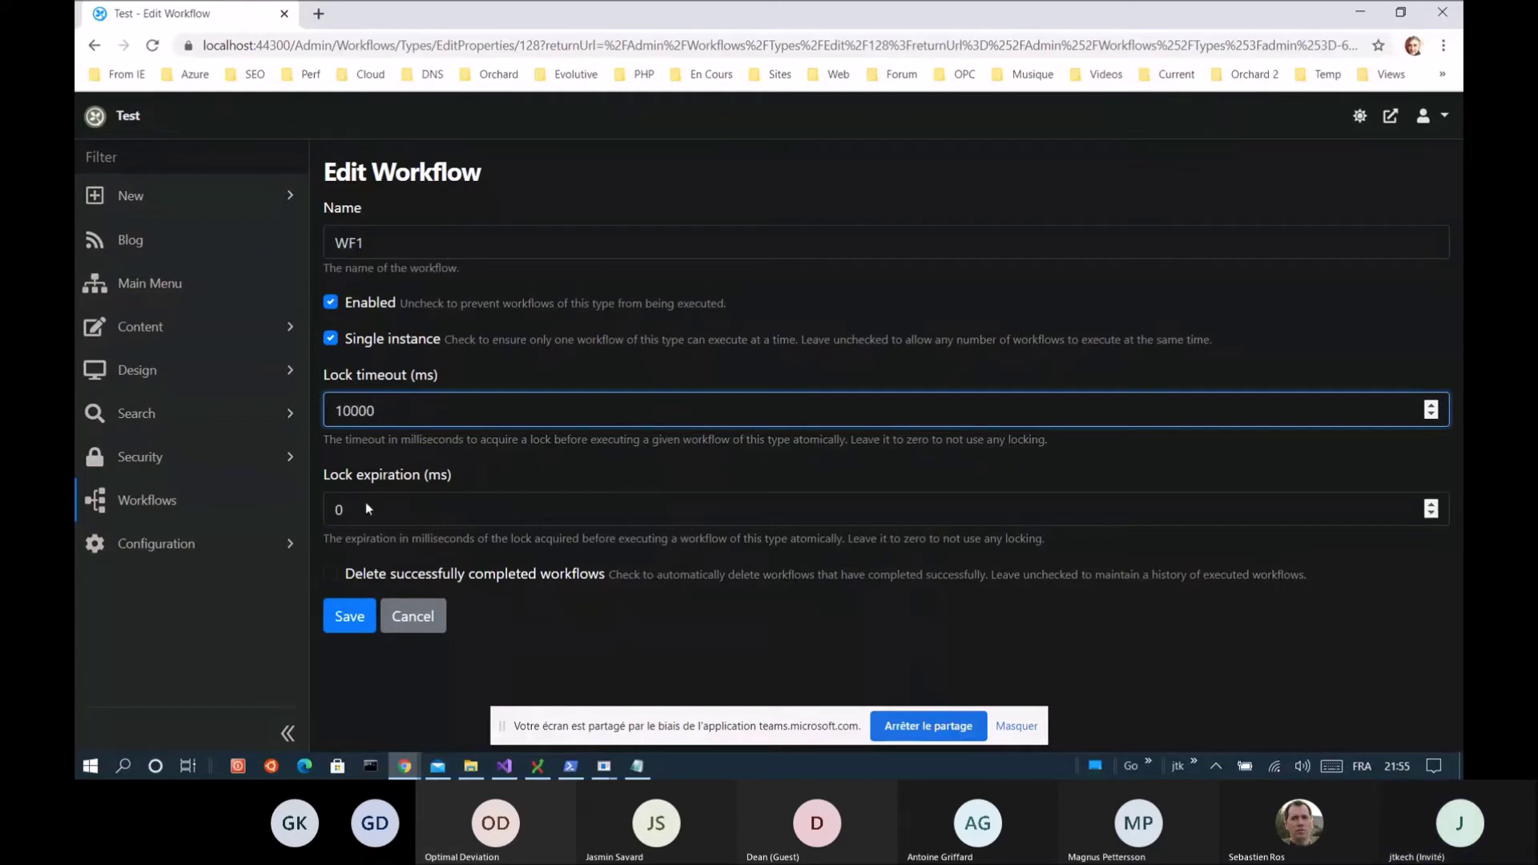
pyautogui.click(368, 504)
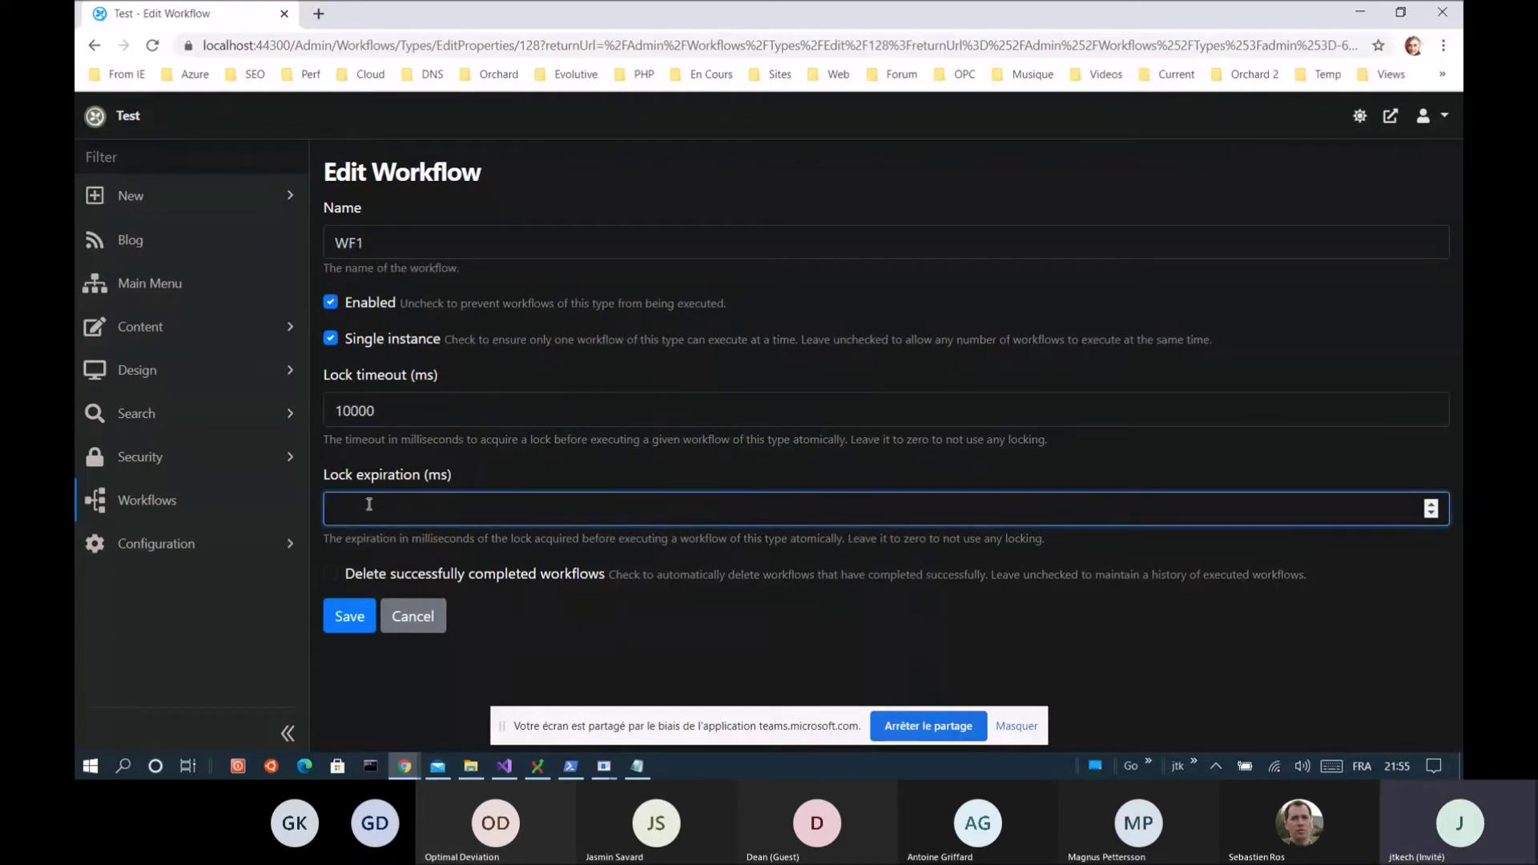
pyautogui.write('10000')
pyautogui.click(407, 409)
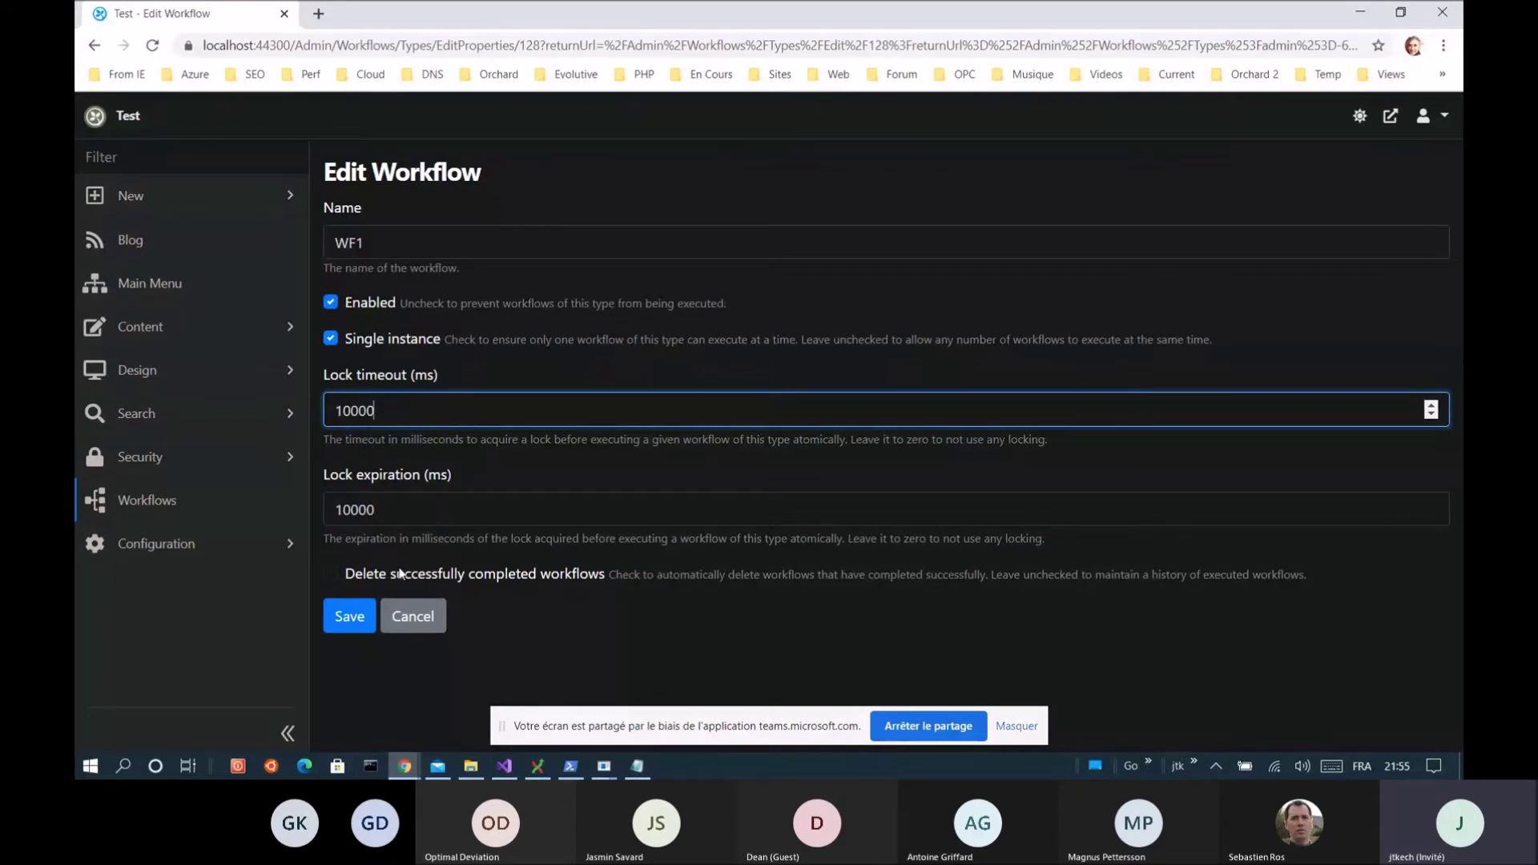
pyautogui.click(350, 616)
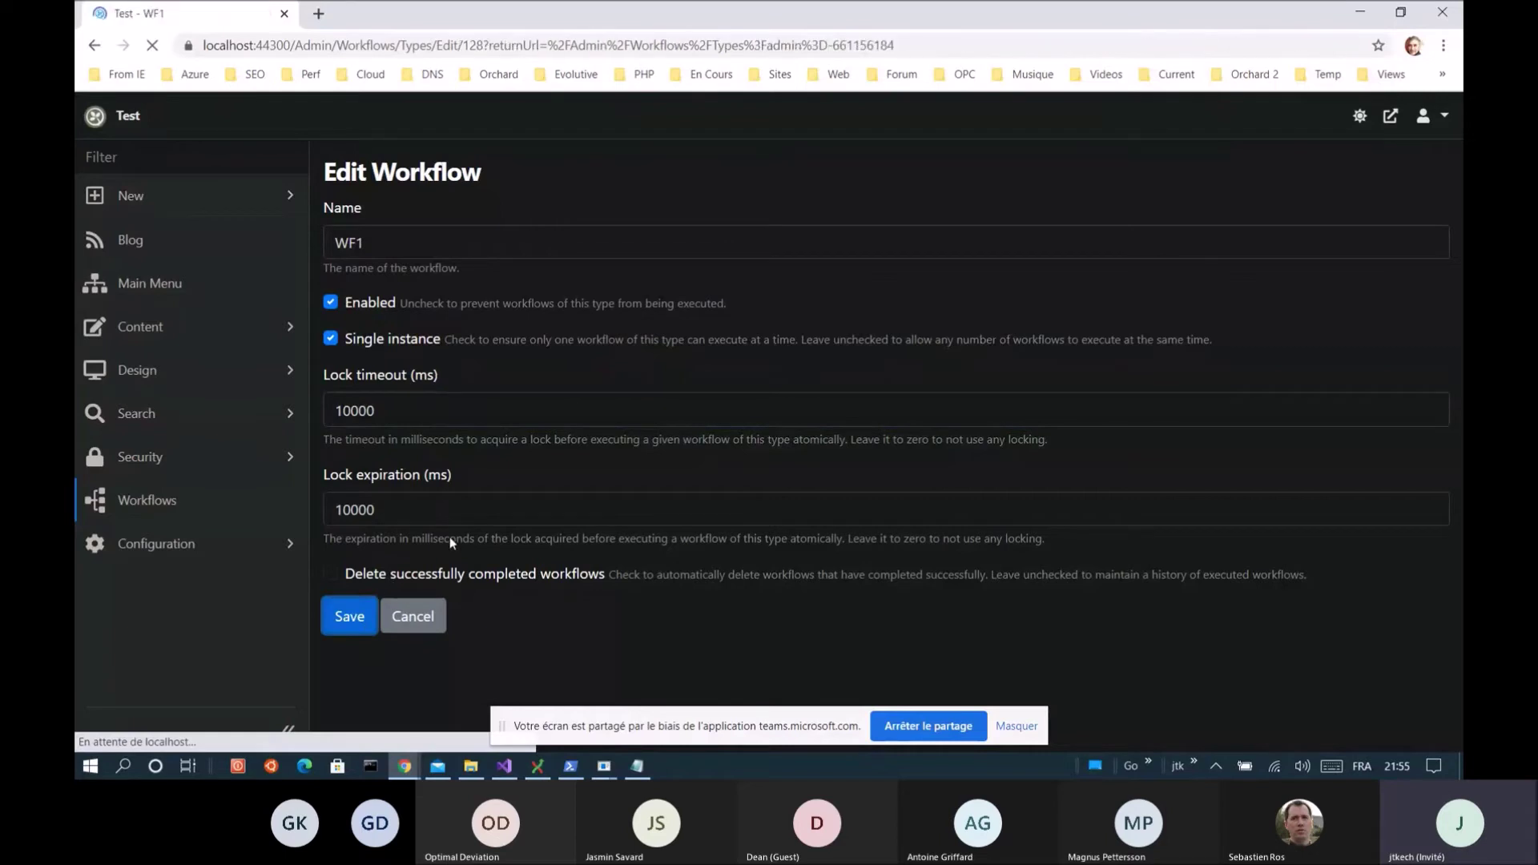
# Save WF1 and rerun the 10-request ab test in PowerShell, finishing in 1.440 s
pyautogui.scroll(-2, 450, 543)
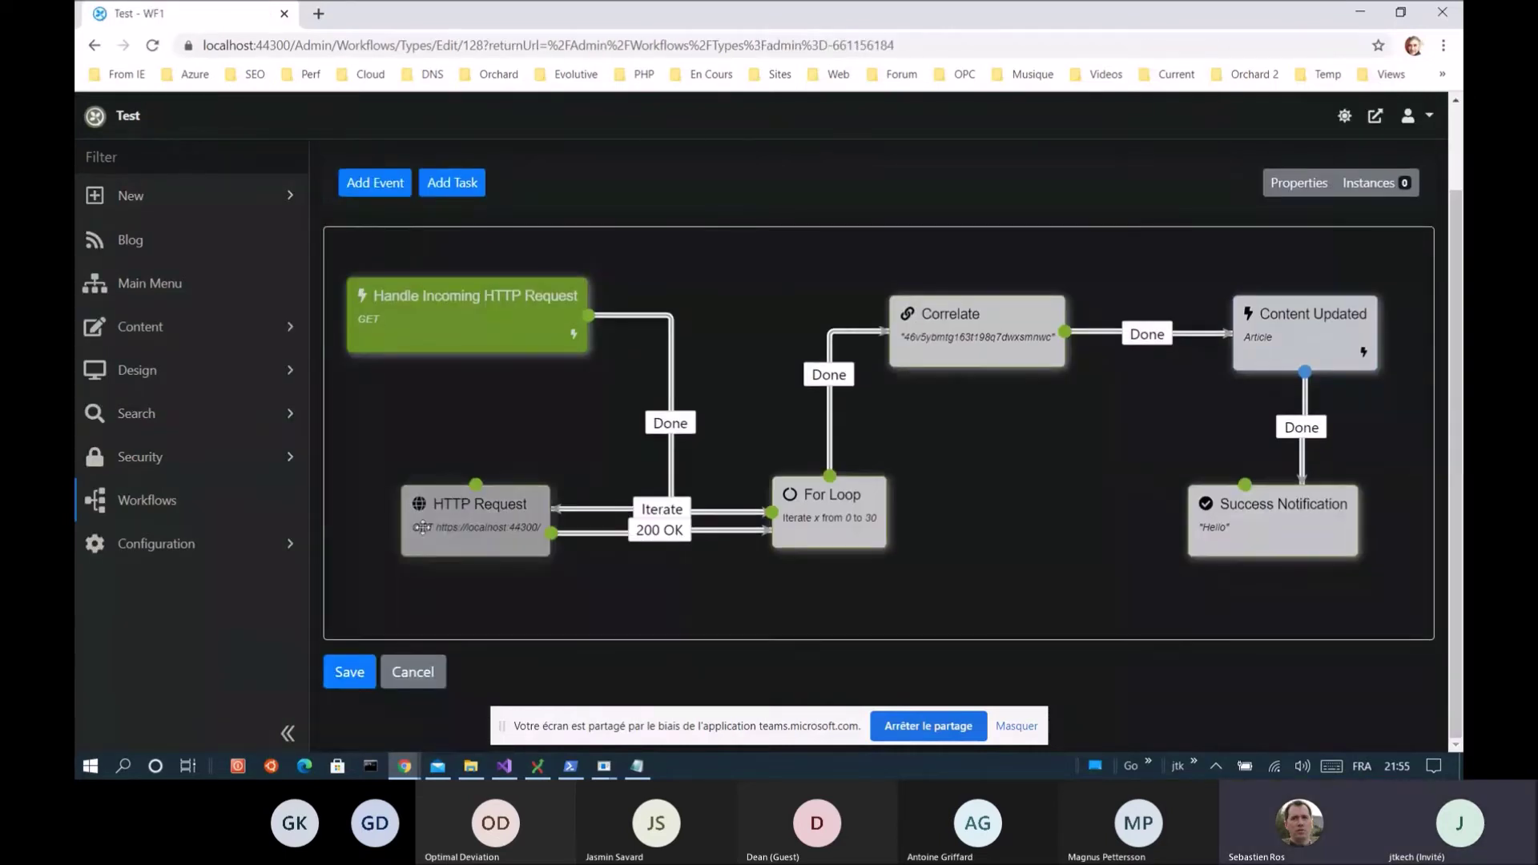
pyautogui.click(358, 677)
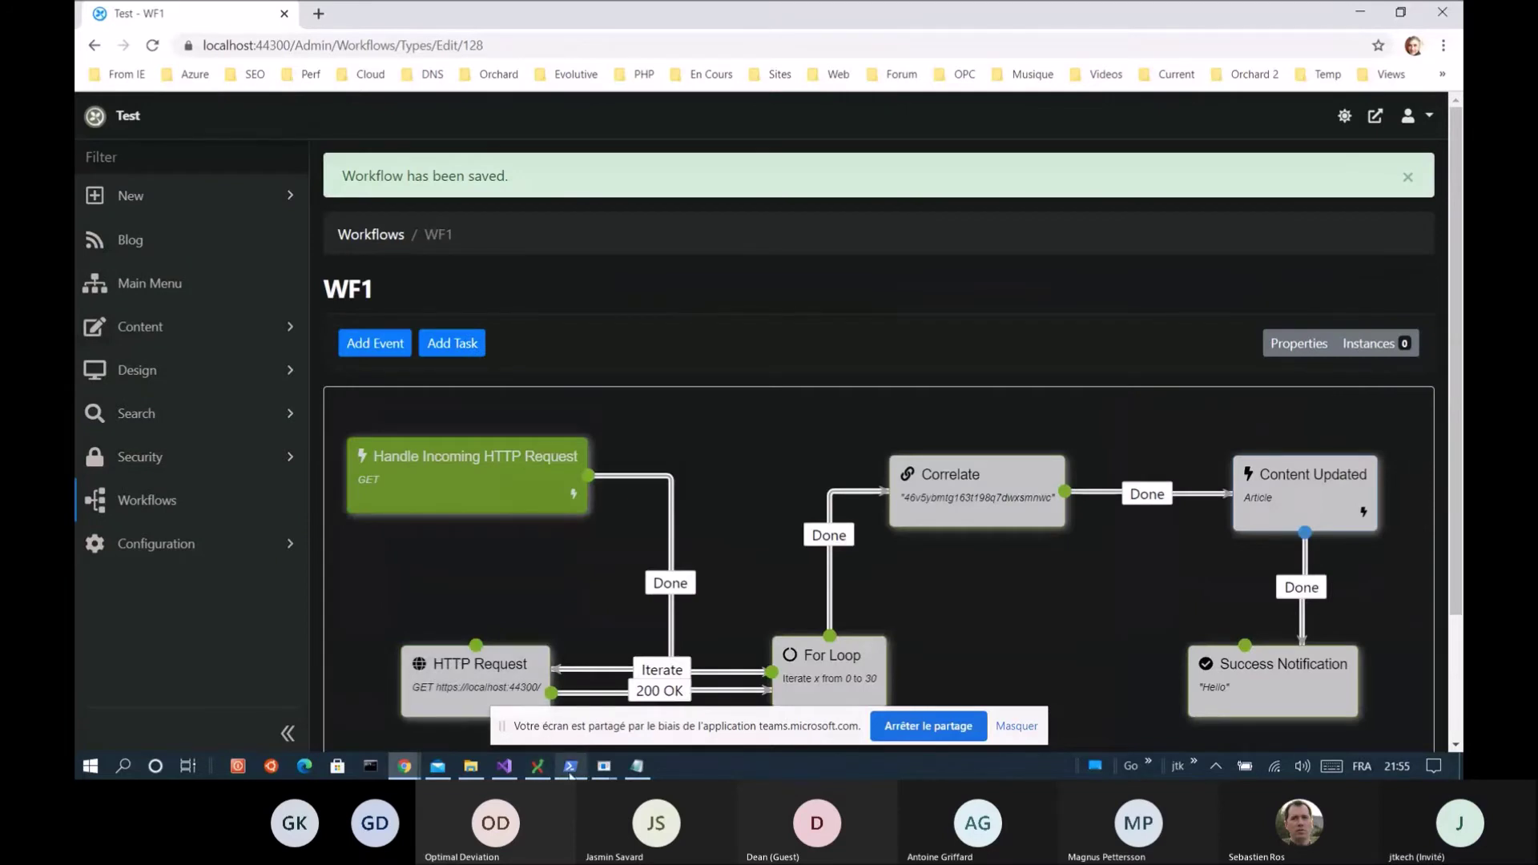
pyautogui.doubleClick(615, 10)
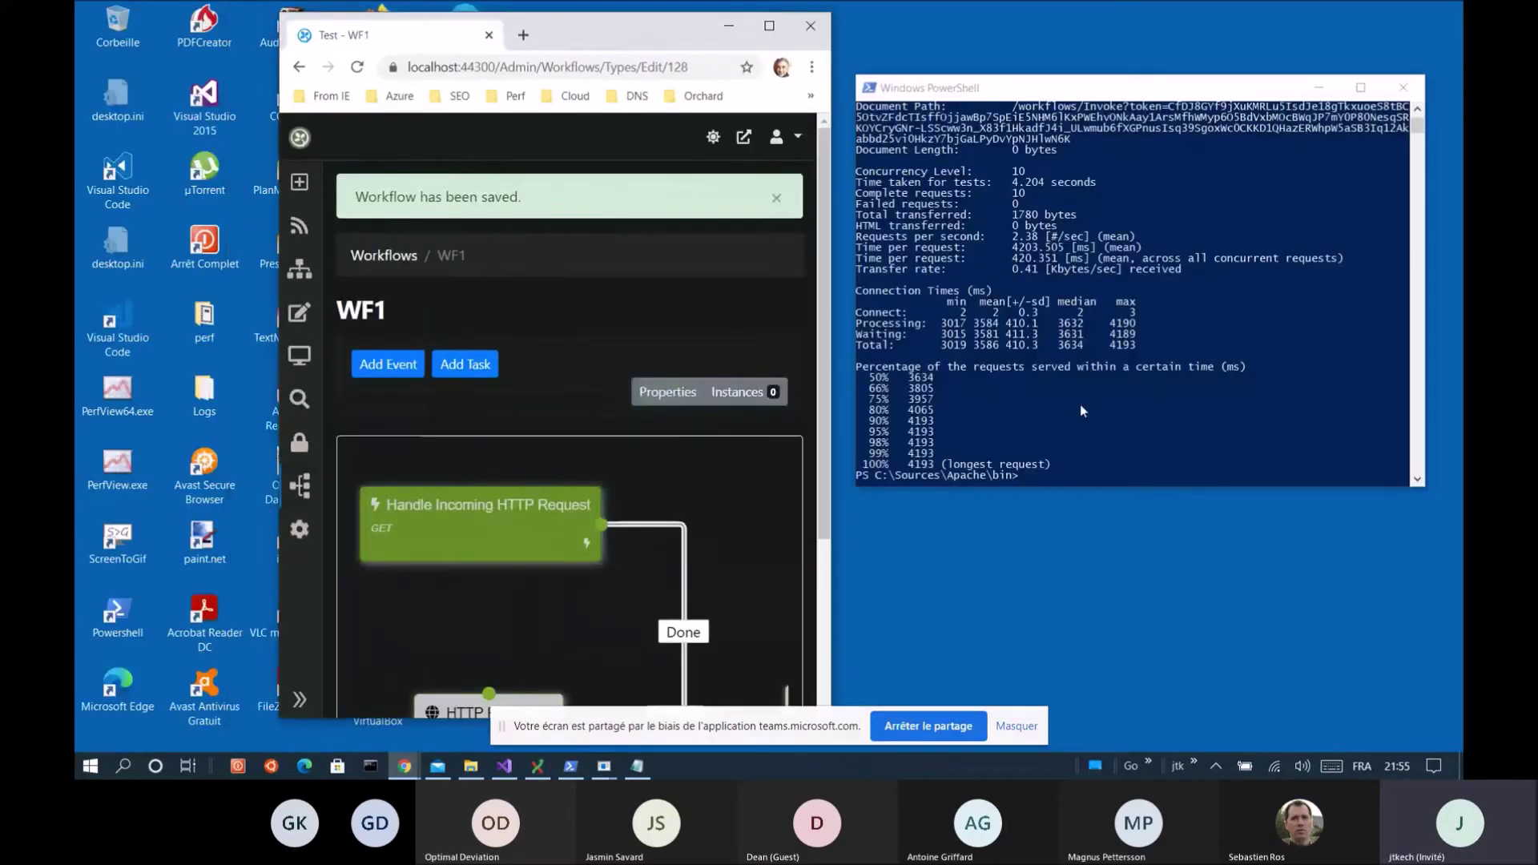
pyautogui.click(1163, 450)
pyautogui.press('Up')
pyautogui.press('Return')
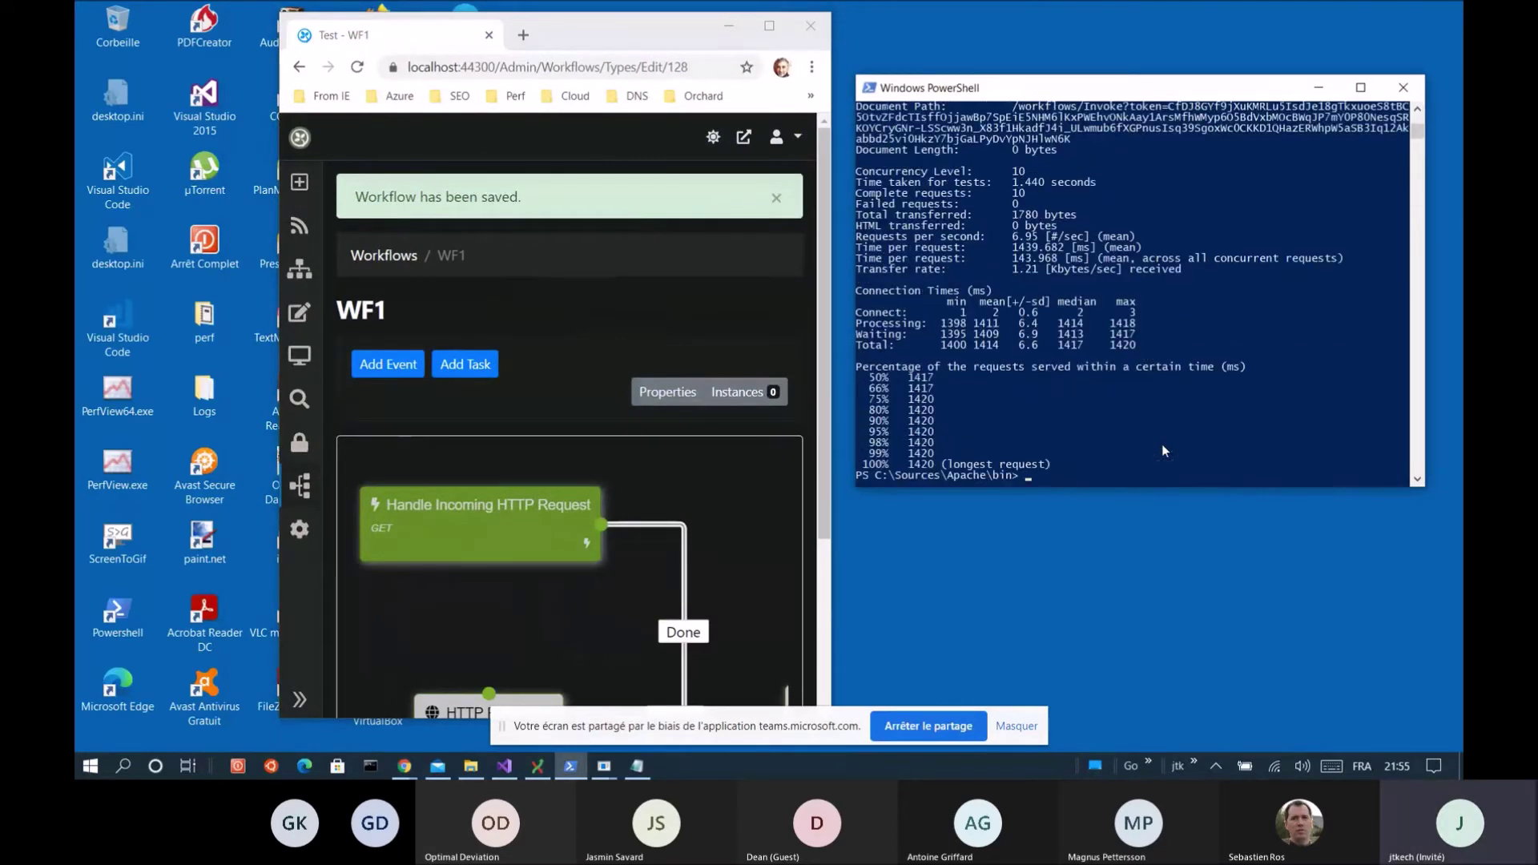
pyautogui.click(603, 27)
pyautogui.doubleClick(603, 26)
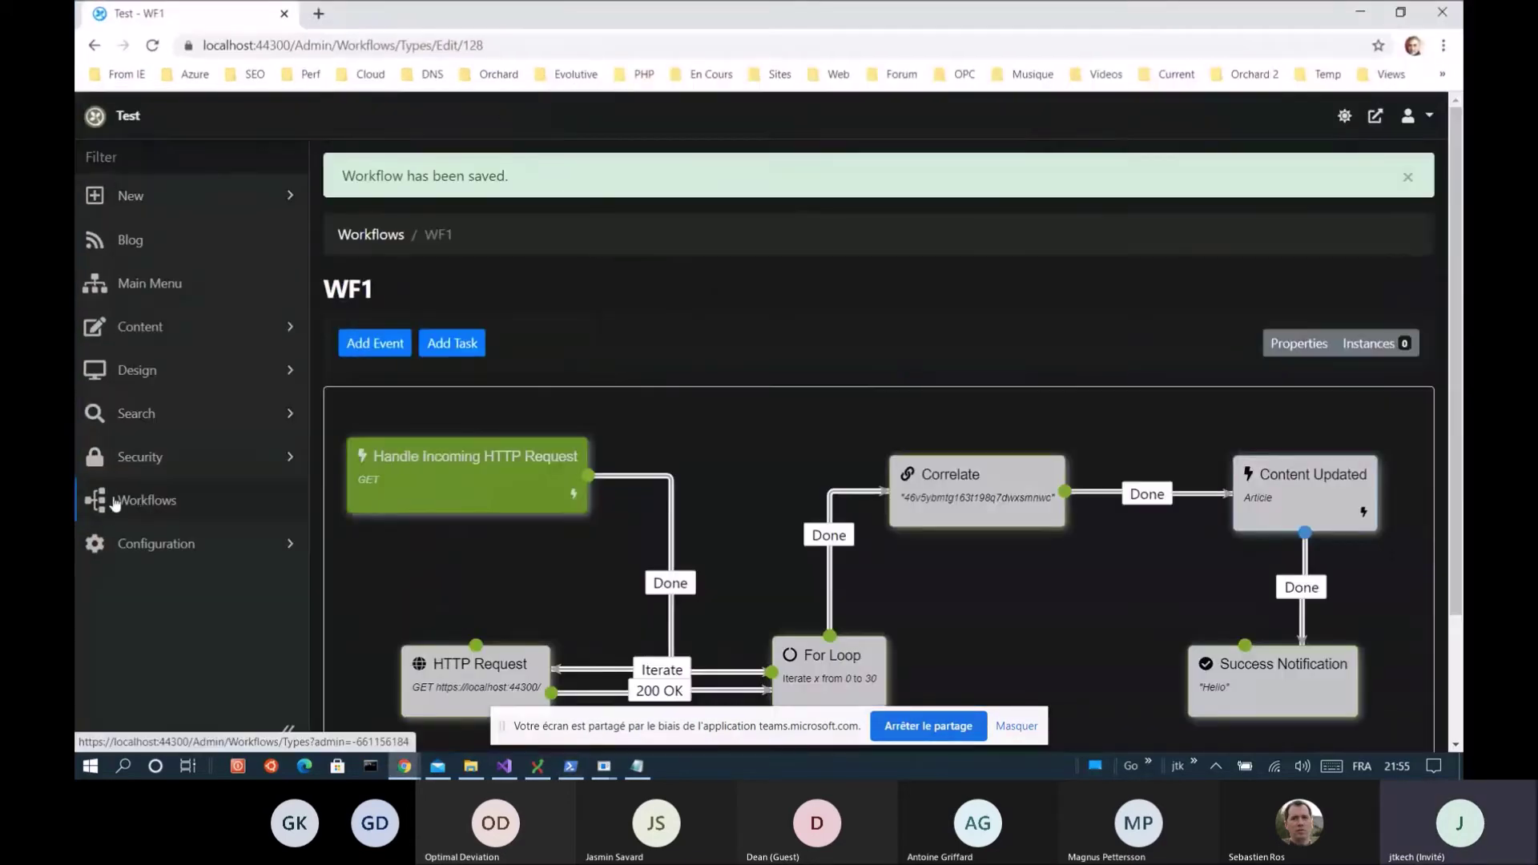
# Delete WF1's single halted instance (workflow 176) and return to the WF1 diagram
pyautogui.click(145, 500)
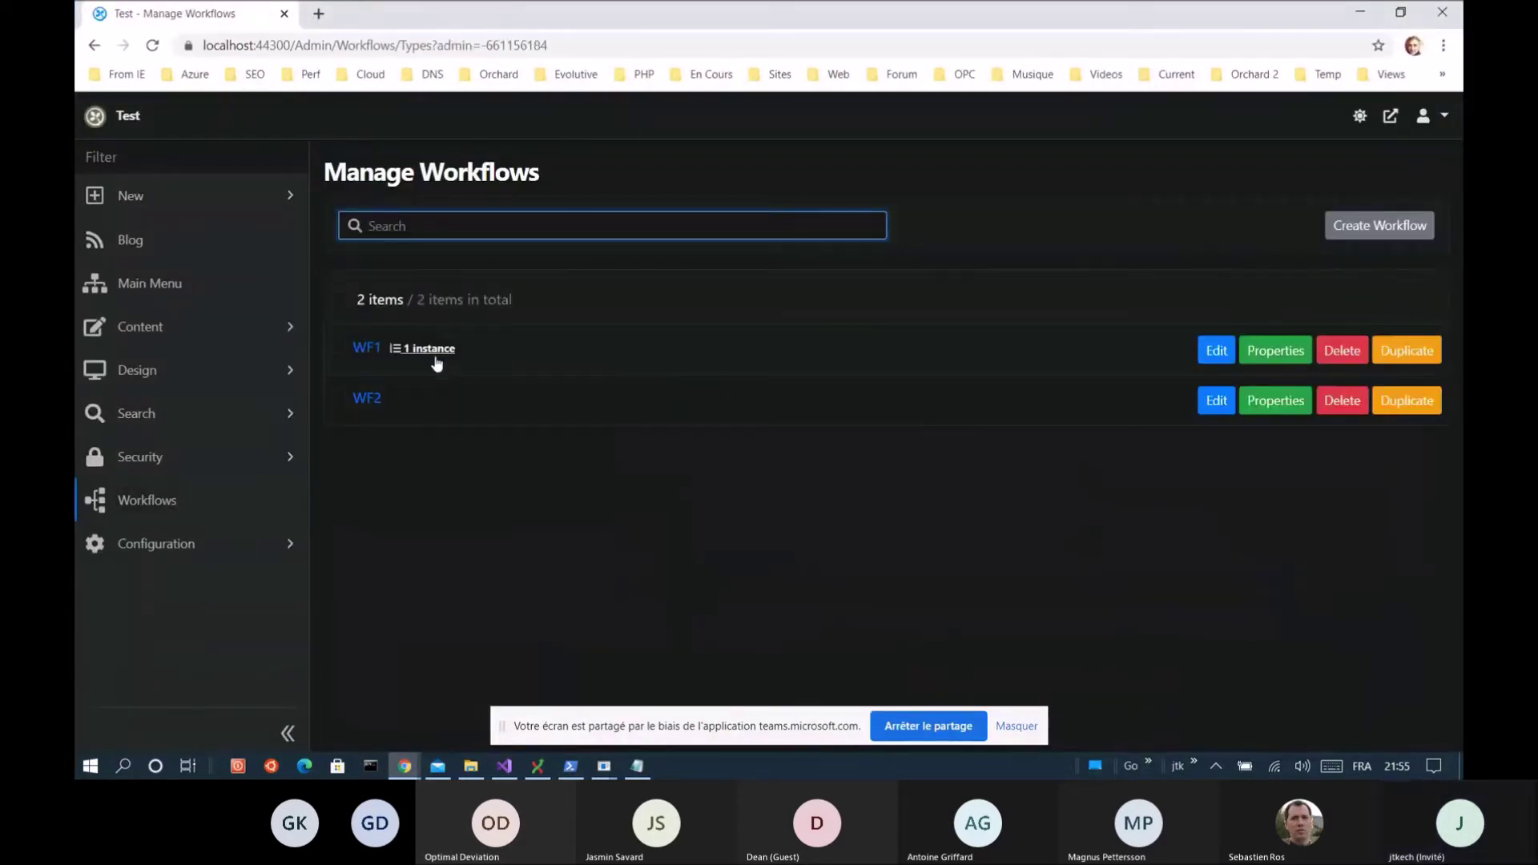
pyautogui.click(429, 349)
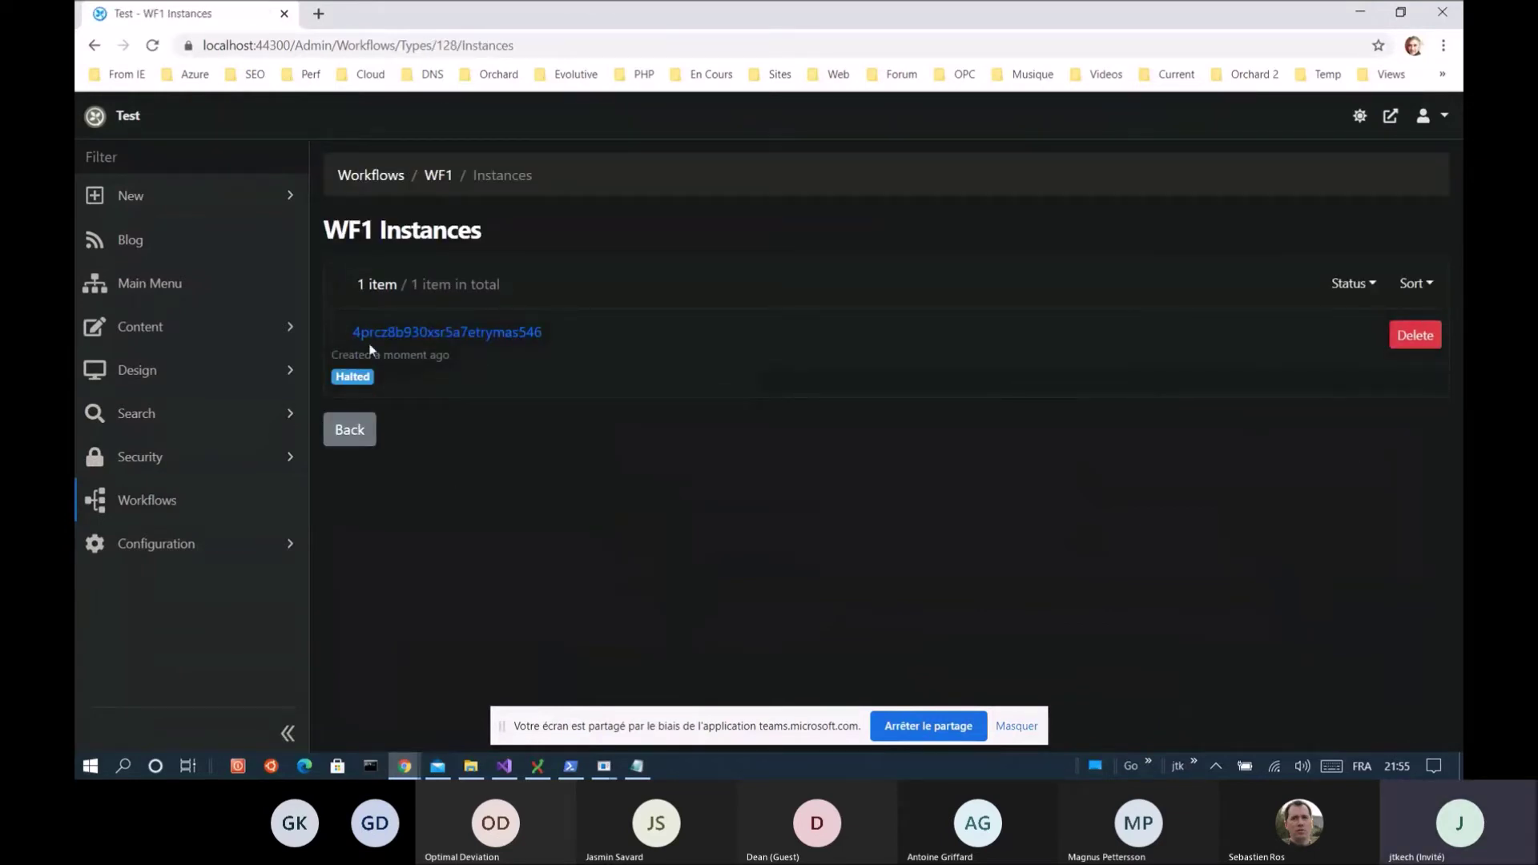
pyautogui.click(446, 335)
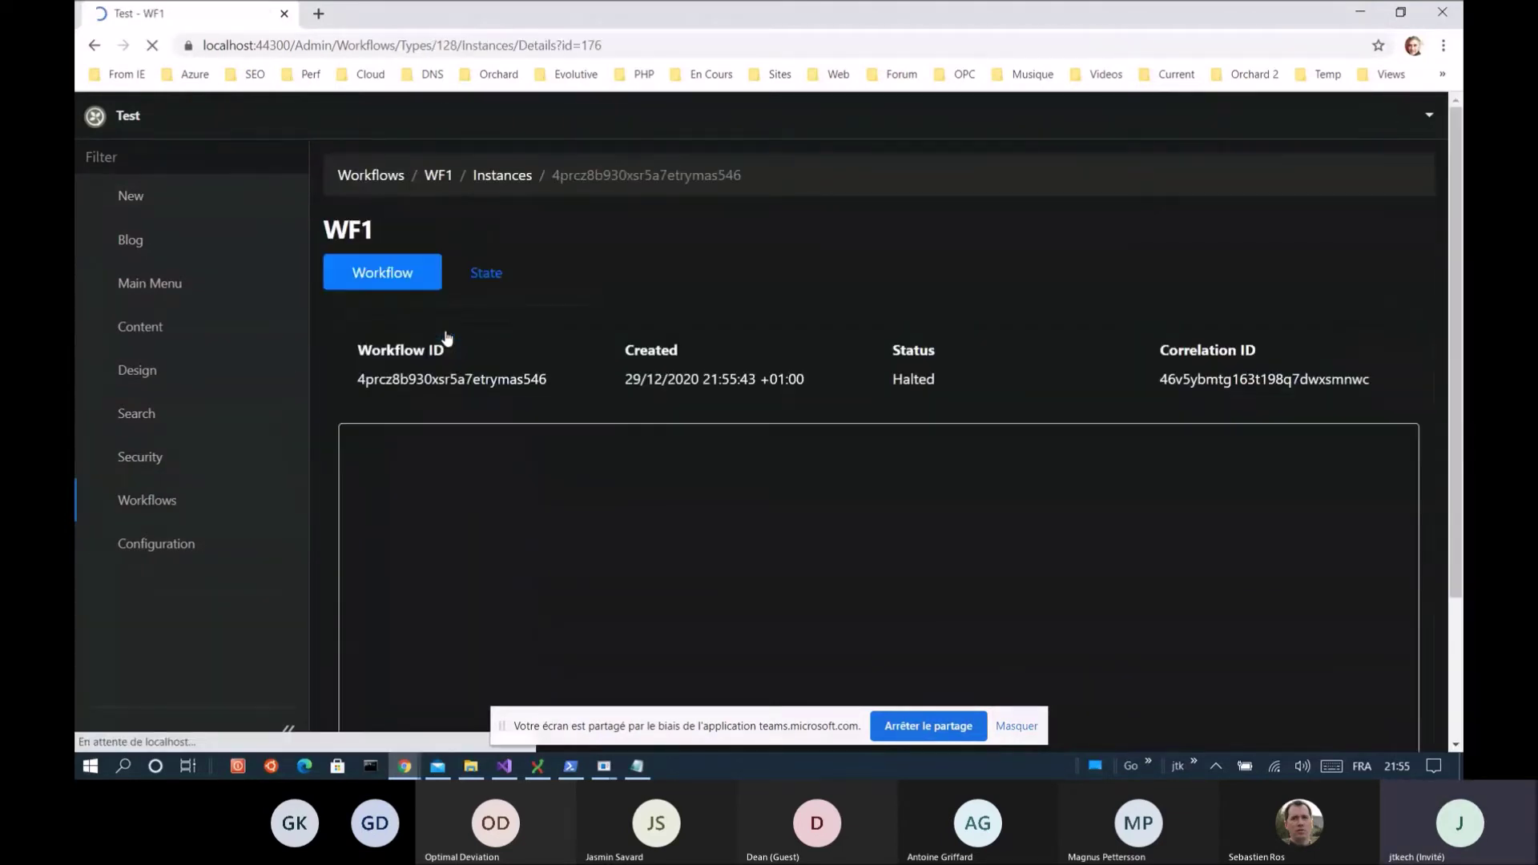
pyautogui.scroll(-3, 762, 492)
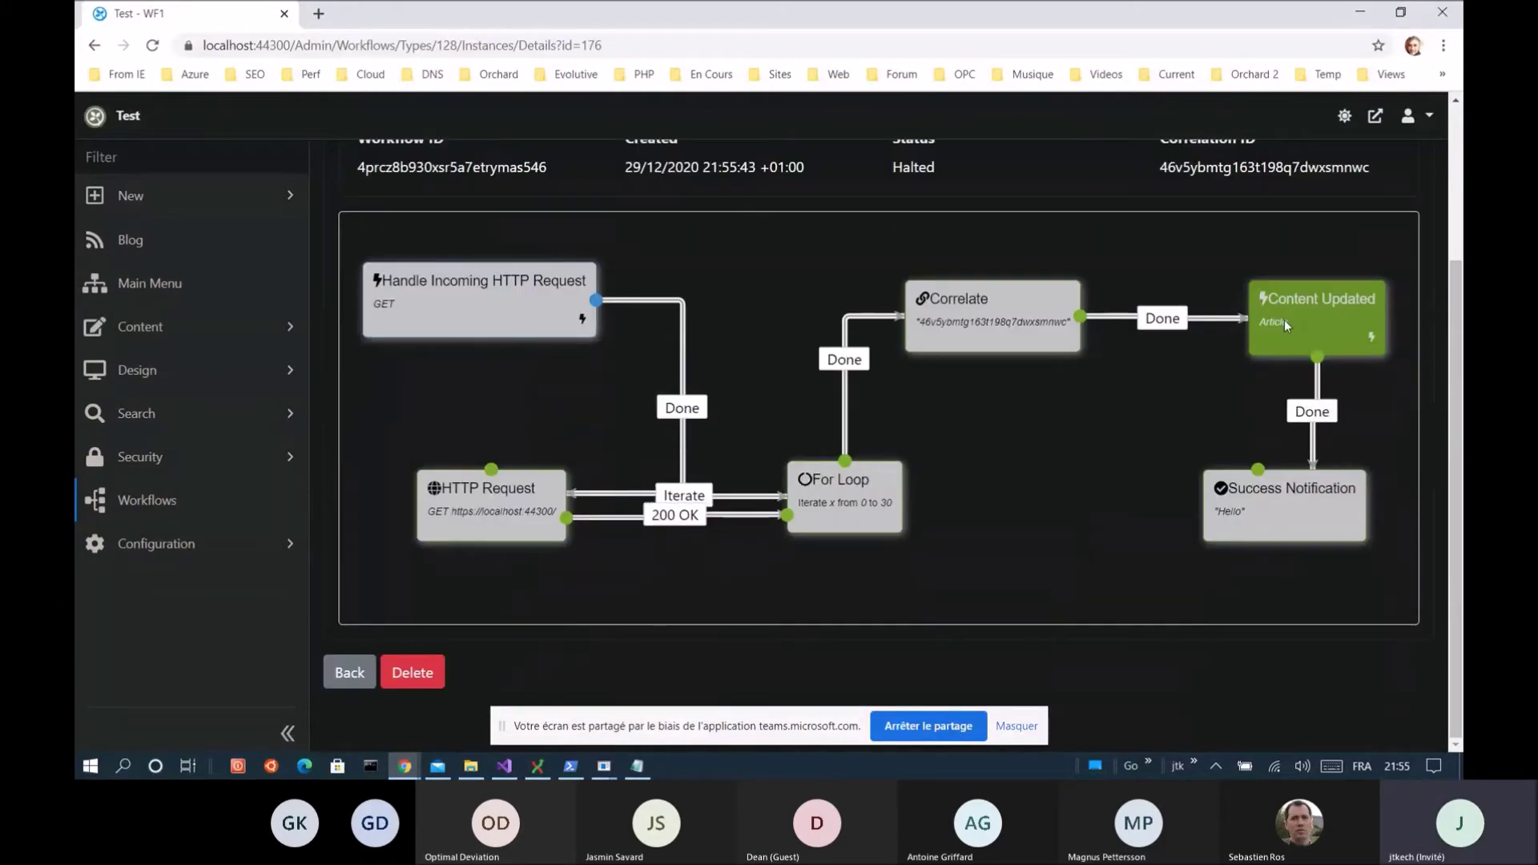
pyautogui.click(409, 675)
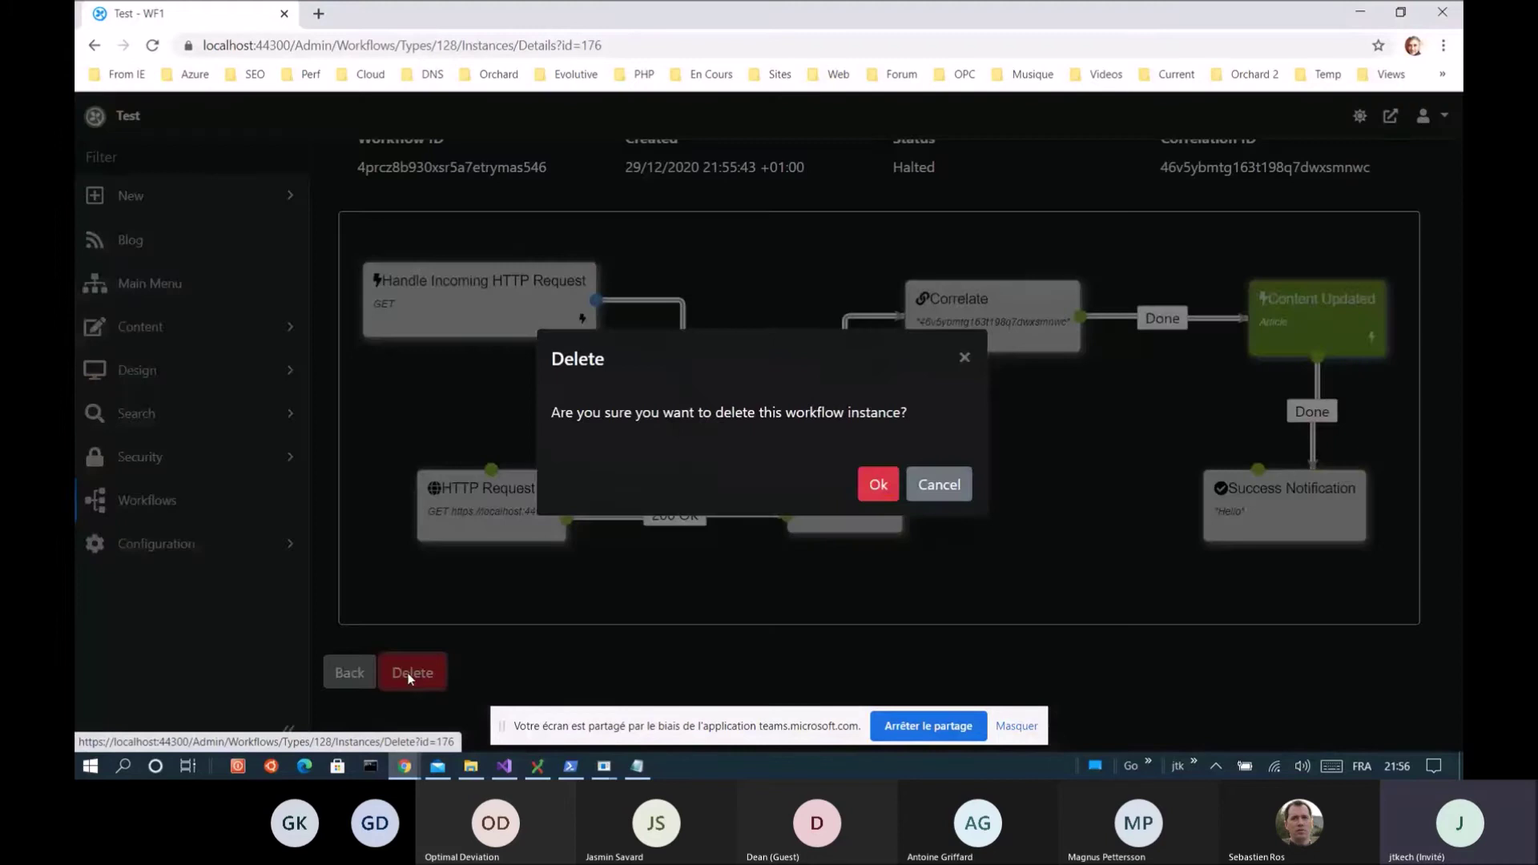
pyautogui.click(879, 485)
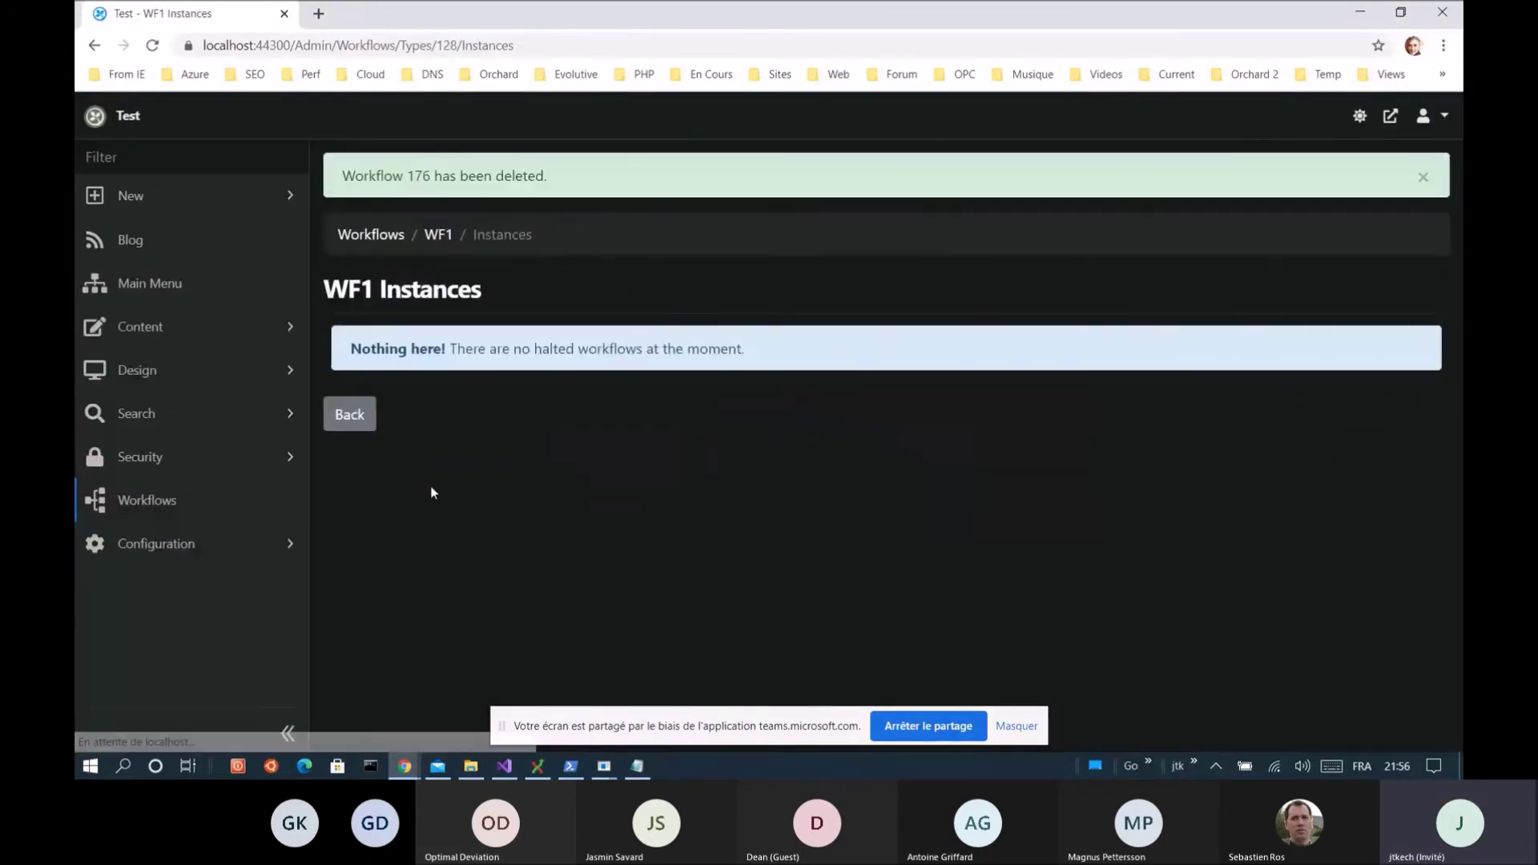
pyautogui.click(436, 240)
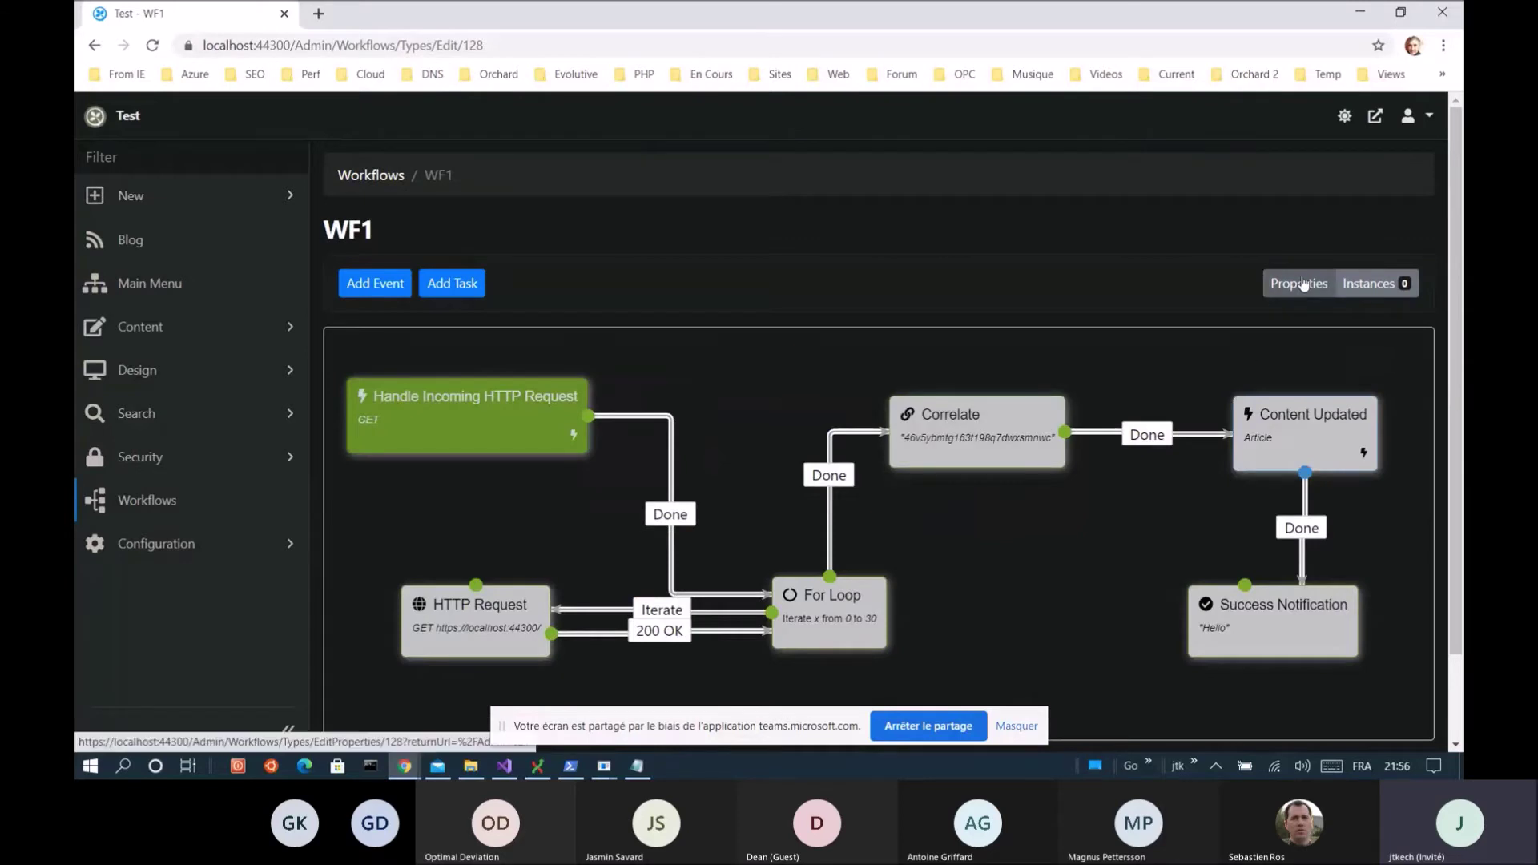
# Uncheck Single instance for WF1, set Lock timeout and Lock expiration to 0, and save
pyautogui.click(1298, 283)
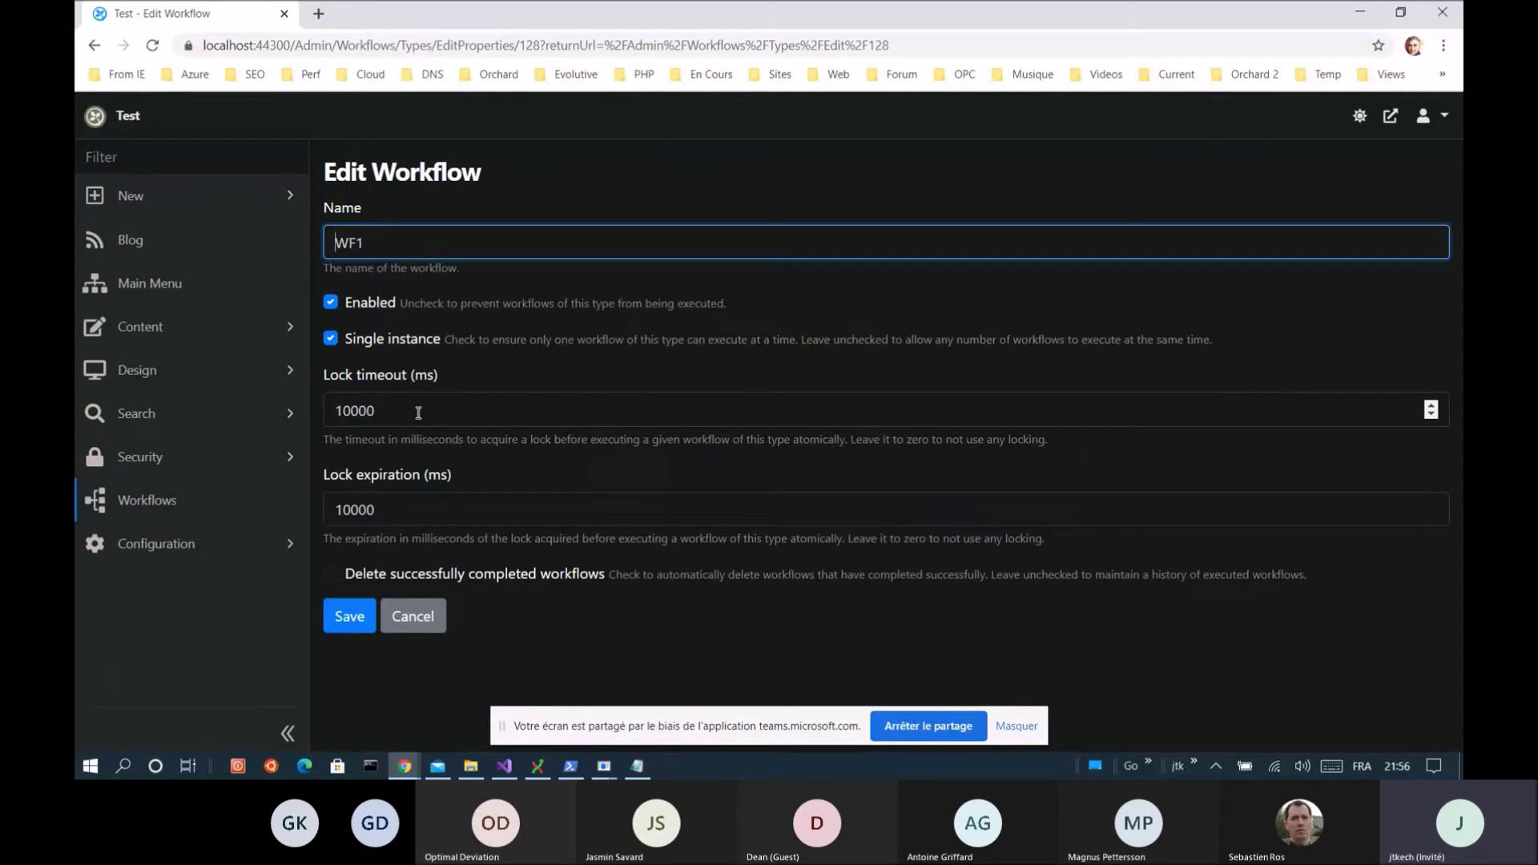
pyautogui.click(331, 338)
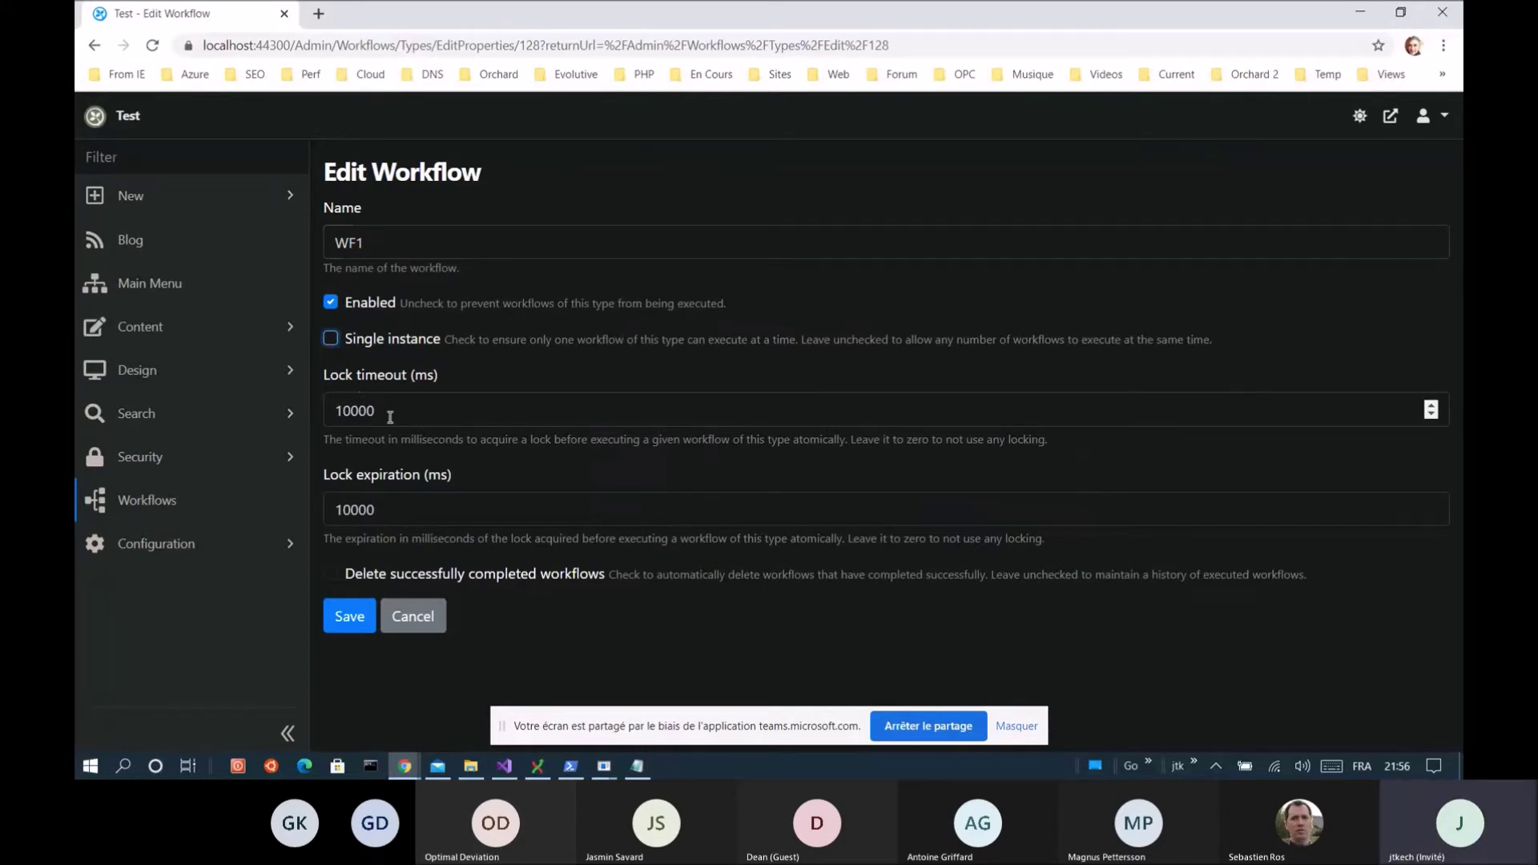
pyautogui.press('Tab')
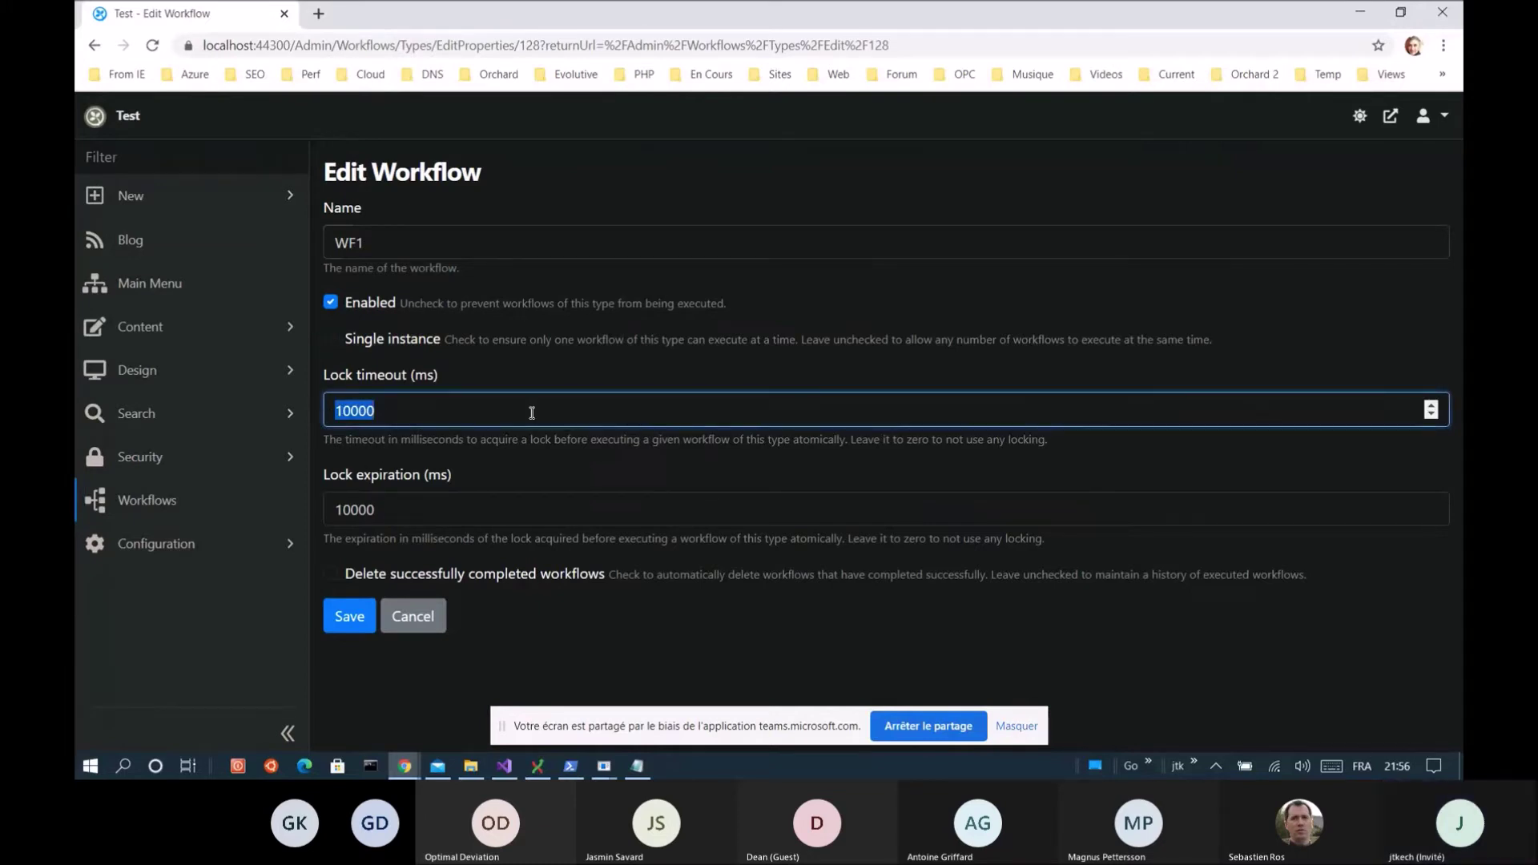
pyautogui.write('0')
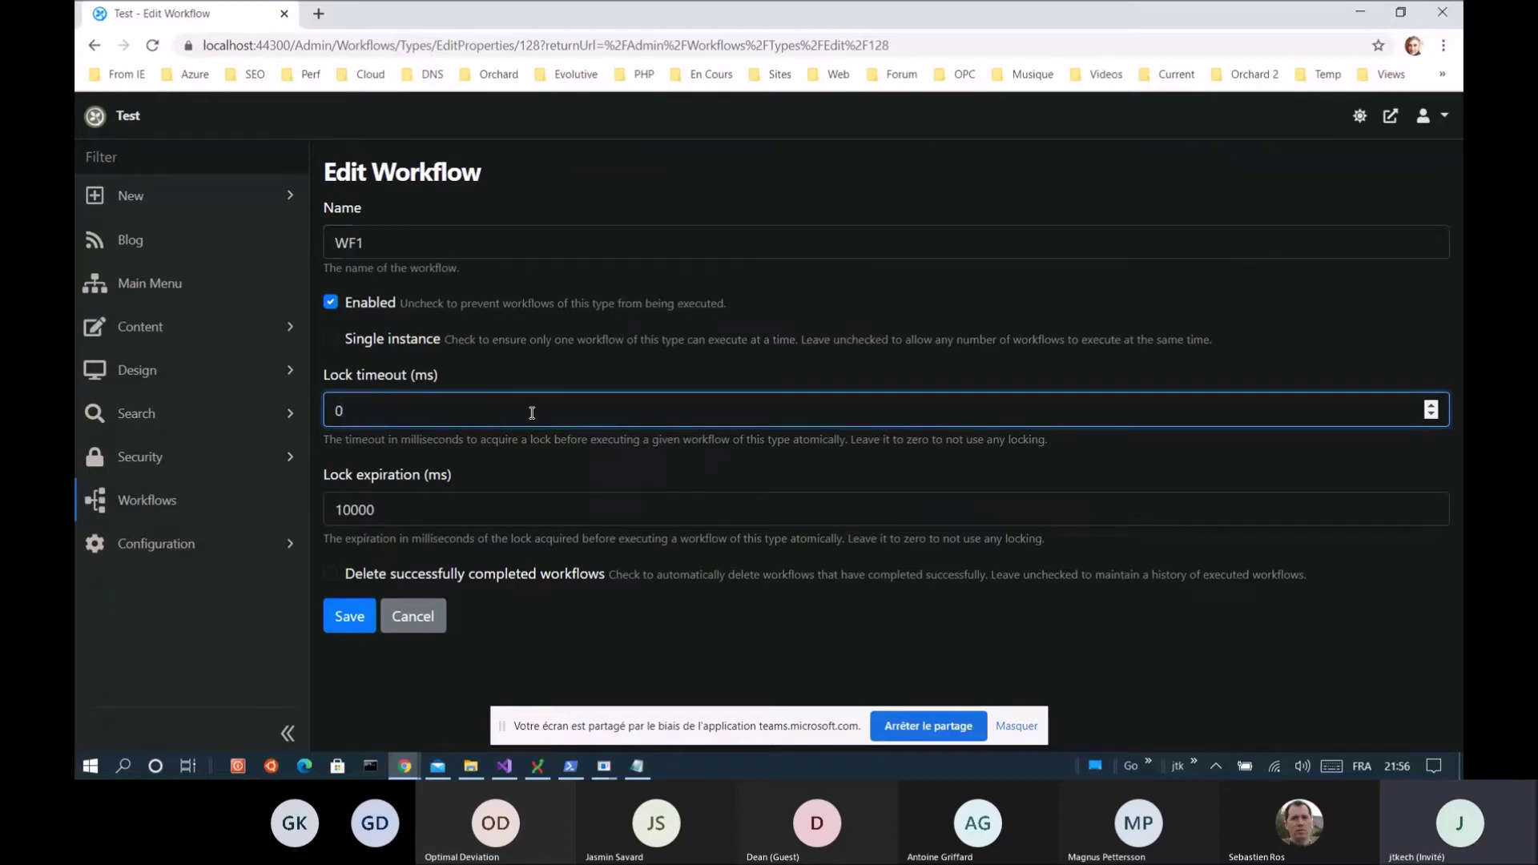
pyautogui.press('Tab')
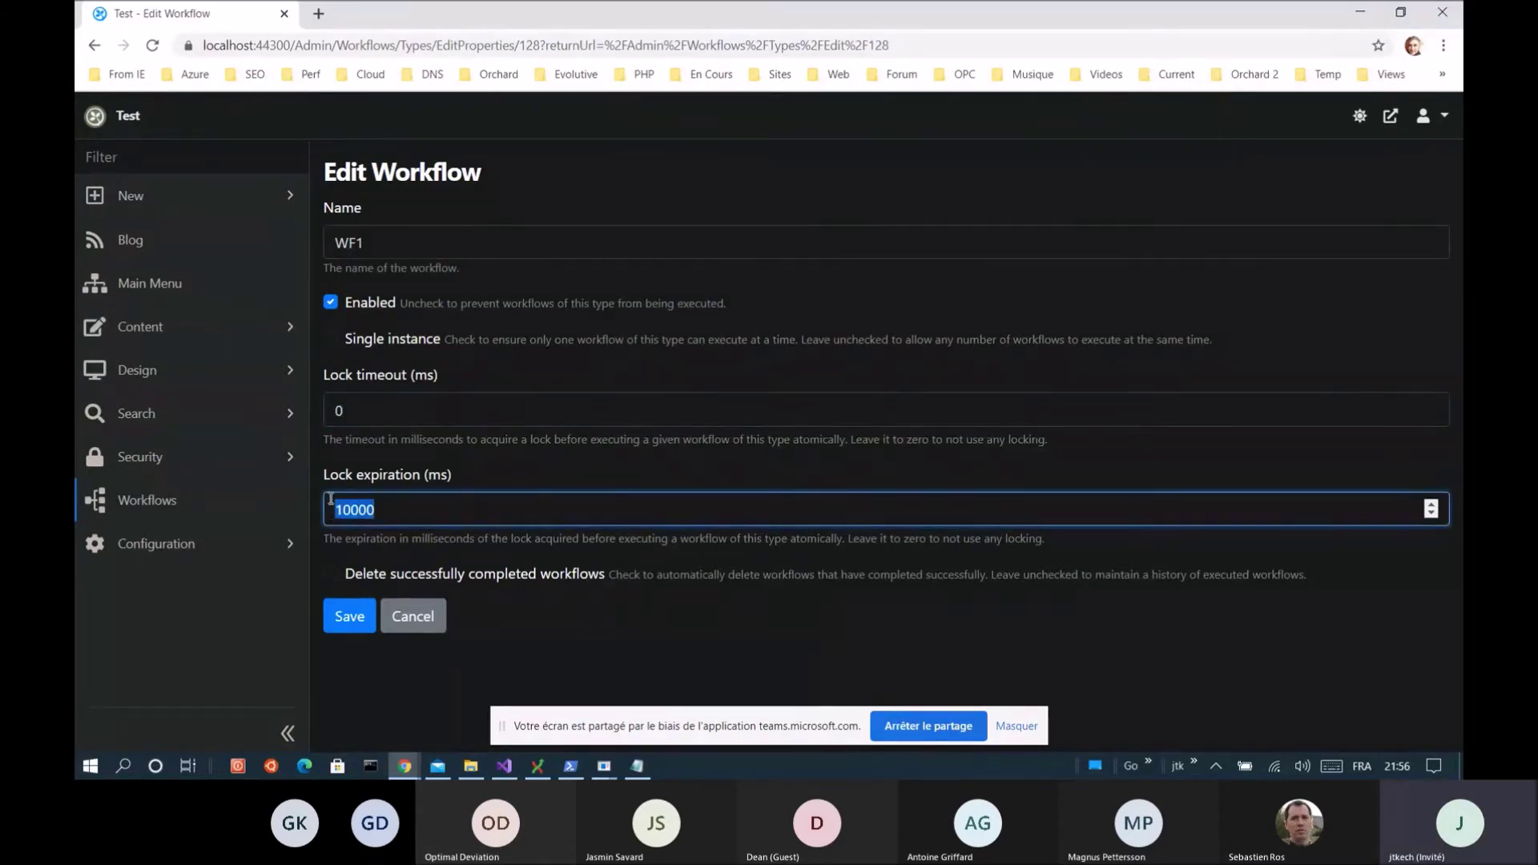
pyautogui.write('0')
pyautogui.click(364, 621)
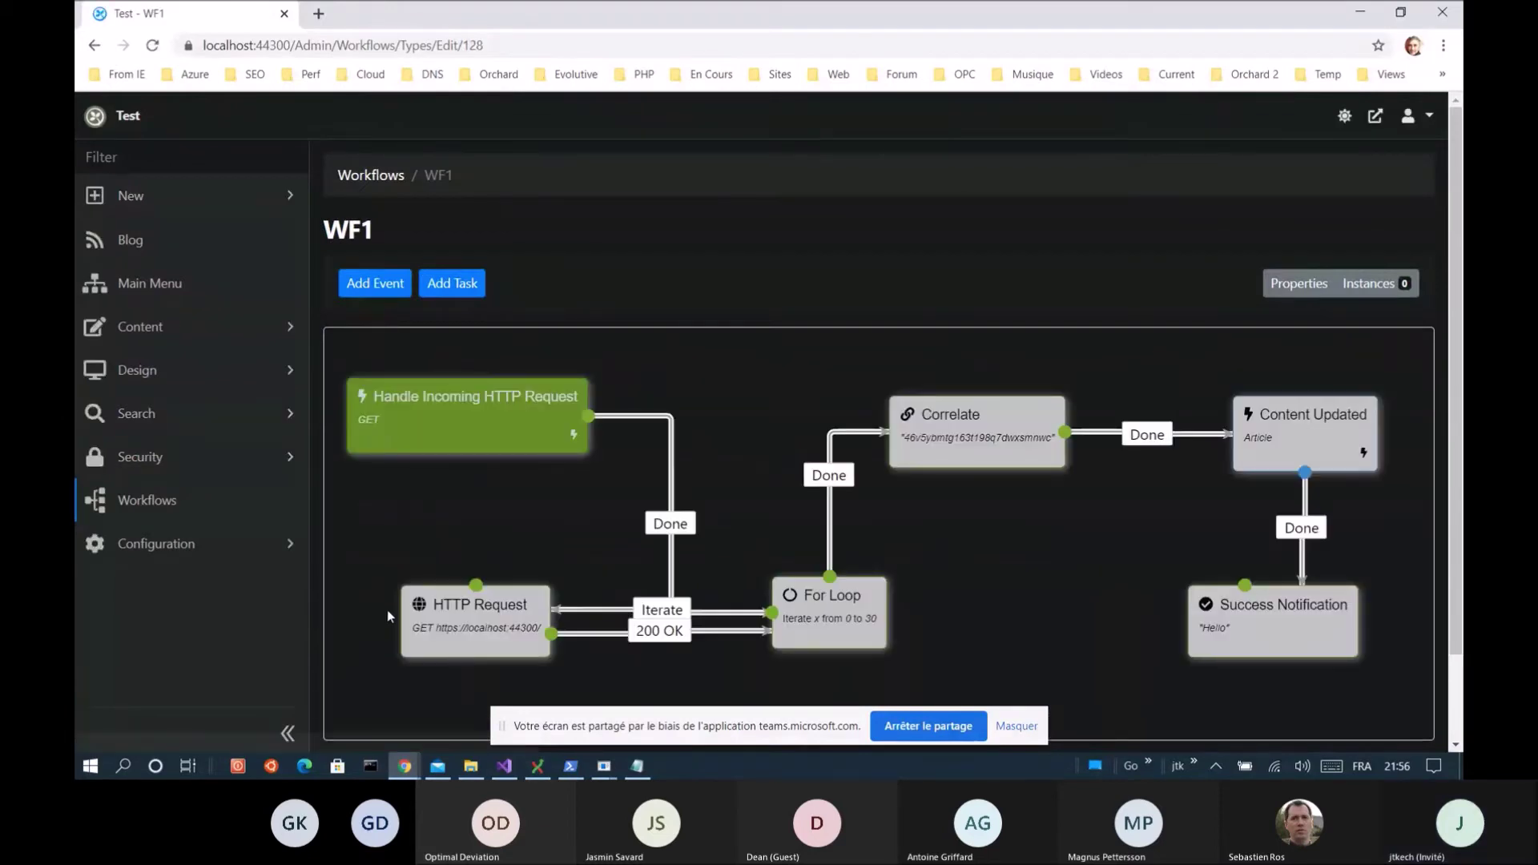
# Save WF1 and rerun the 10-request ab benchmark: 4.762 seconds at 2.10 requests per second
pyautogui.scroll(-2, 376, 656)
pyautogui.click(353, 672)
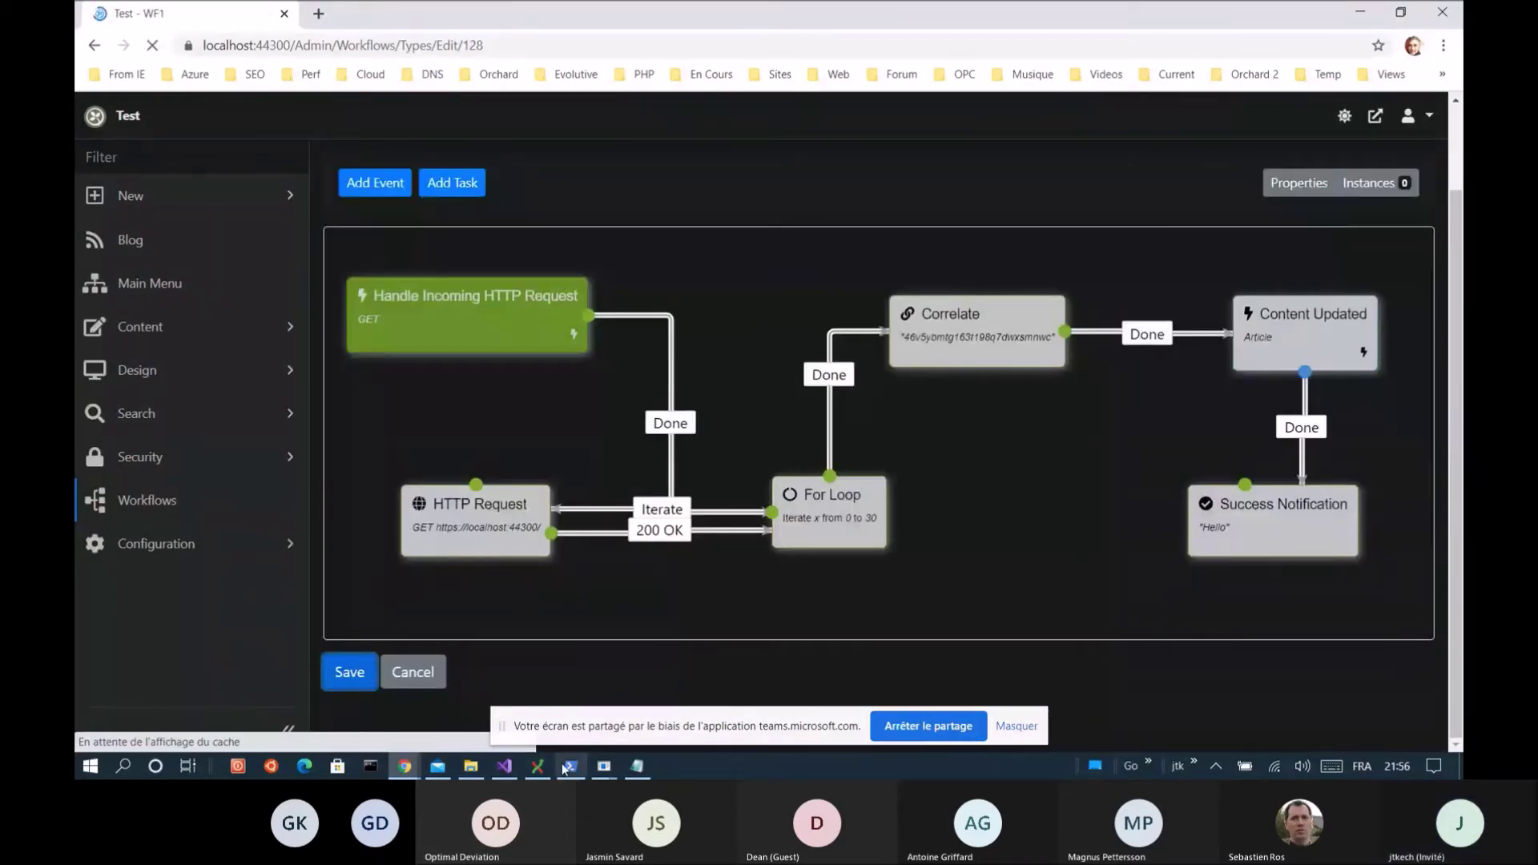
pyautogui.hotkey('alt', 'Tab')
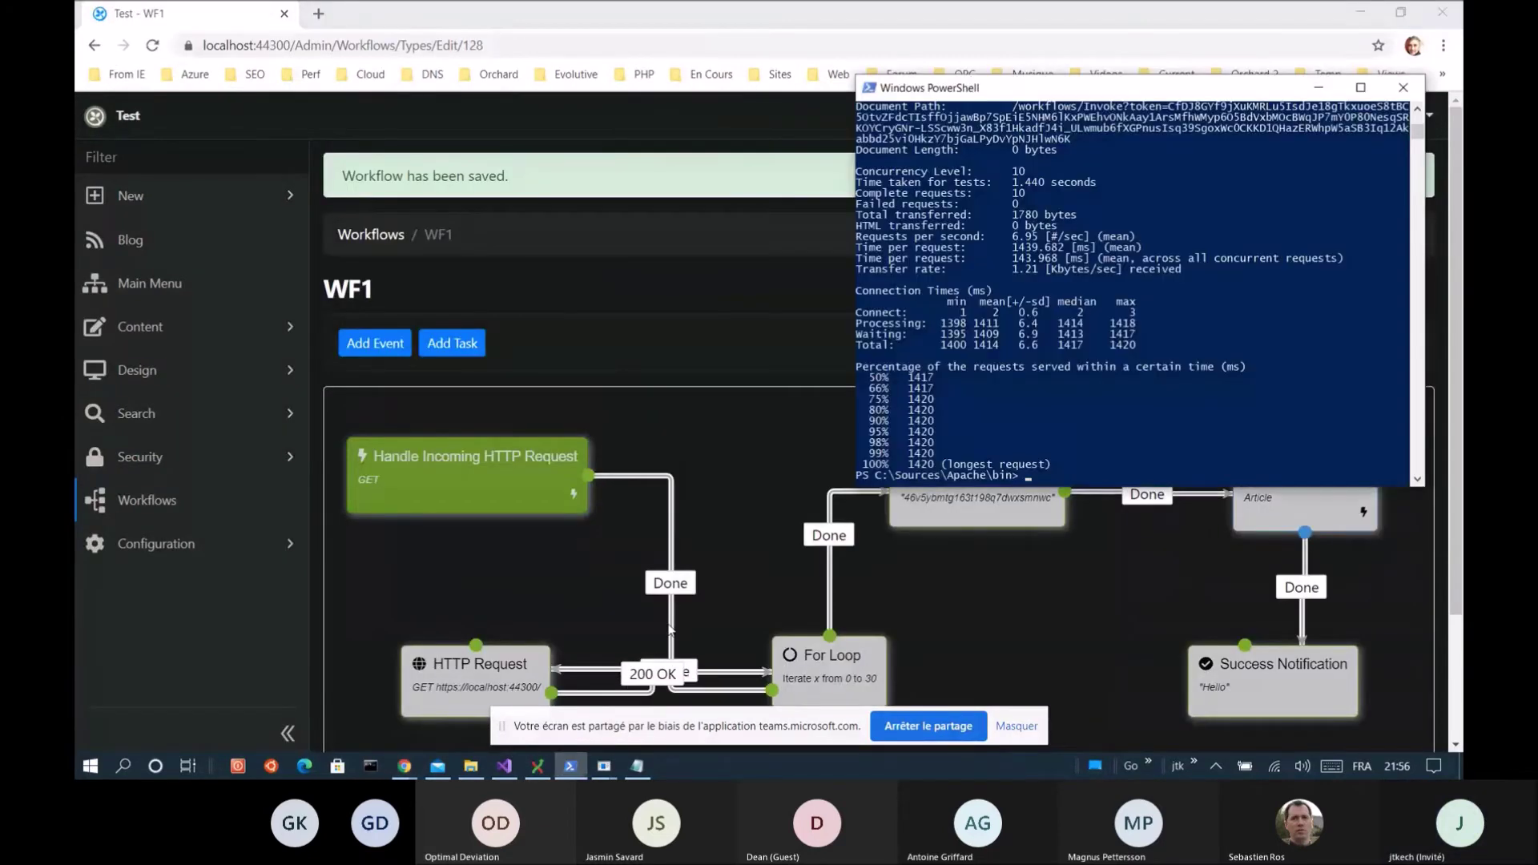
pyautogui.press('Up')
pyautogui.press('Return')
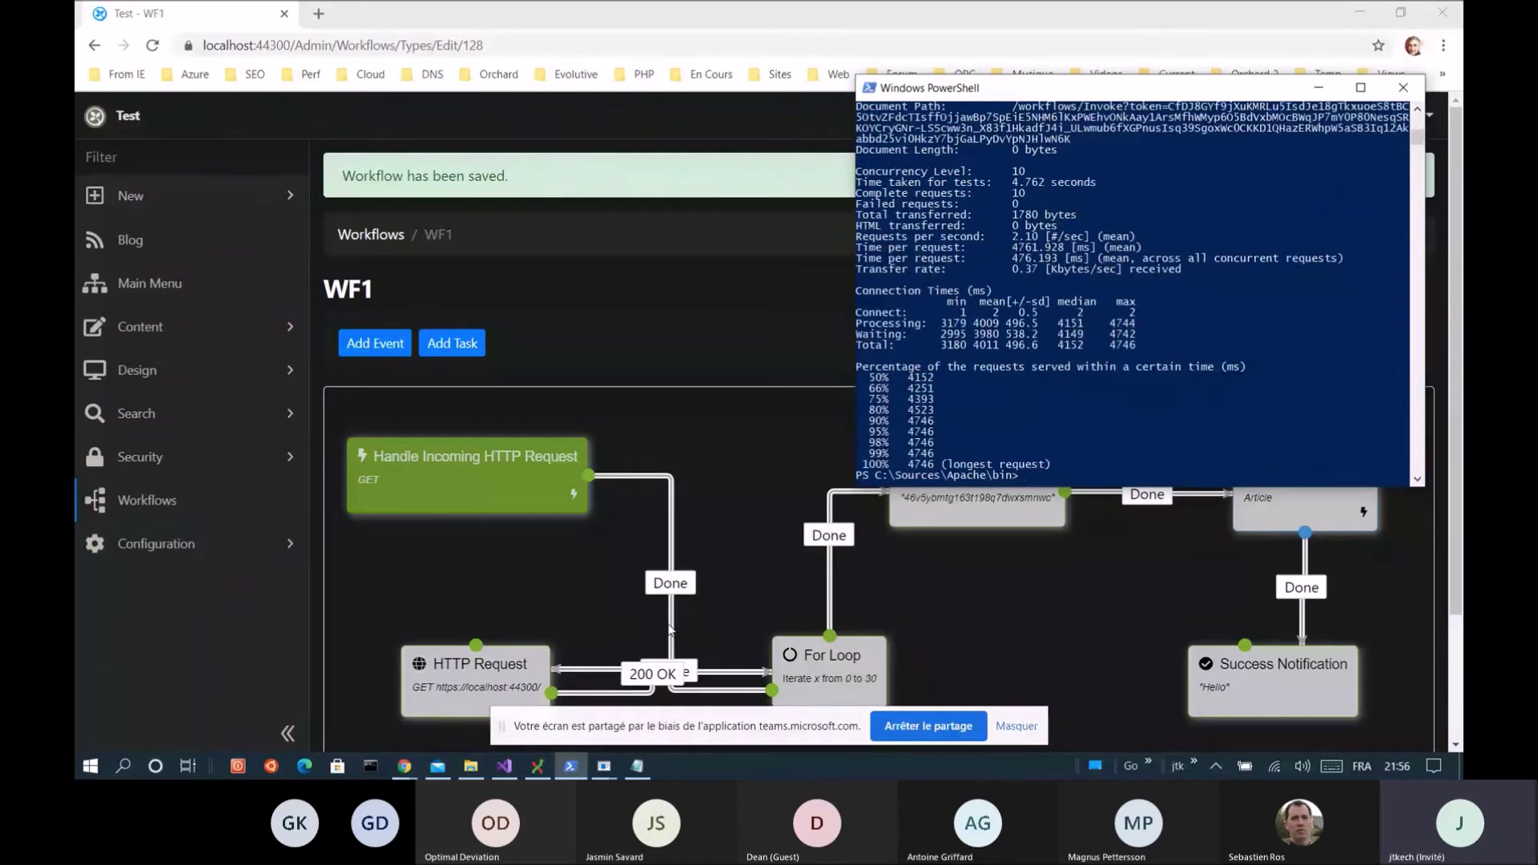
pyautogui.moveTo(669, 630); pyautogui.dragTo(769, 654)
pyautogui.moveTo(909, 235); pyautogui.dragTo(1109, 236)
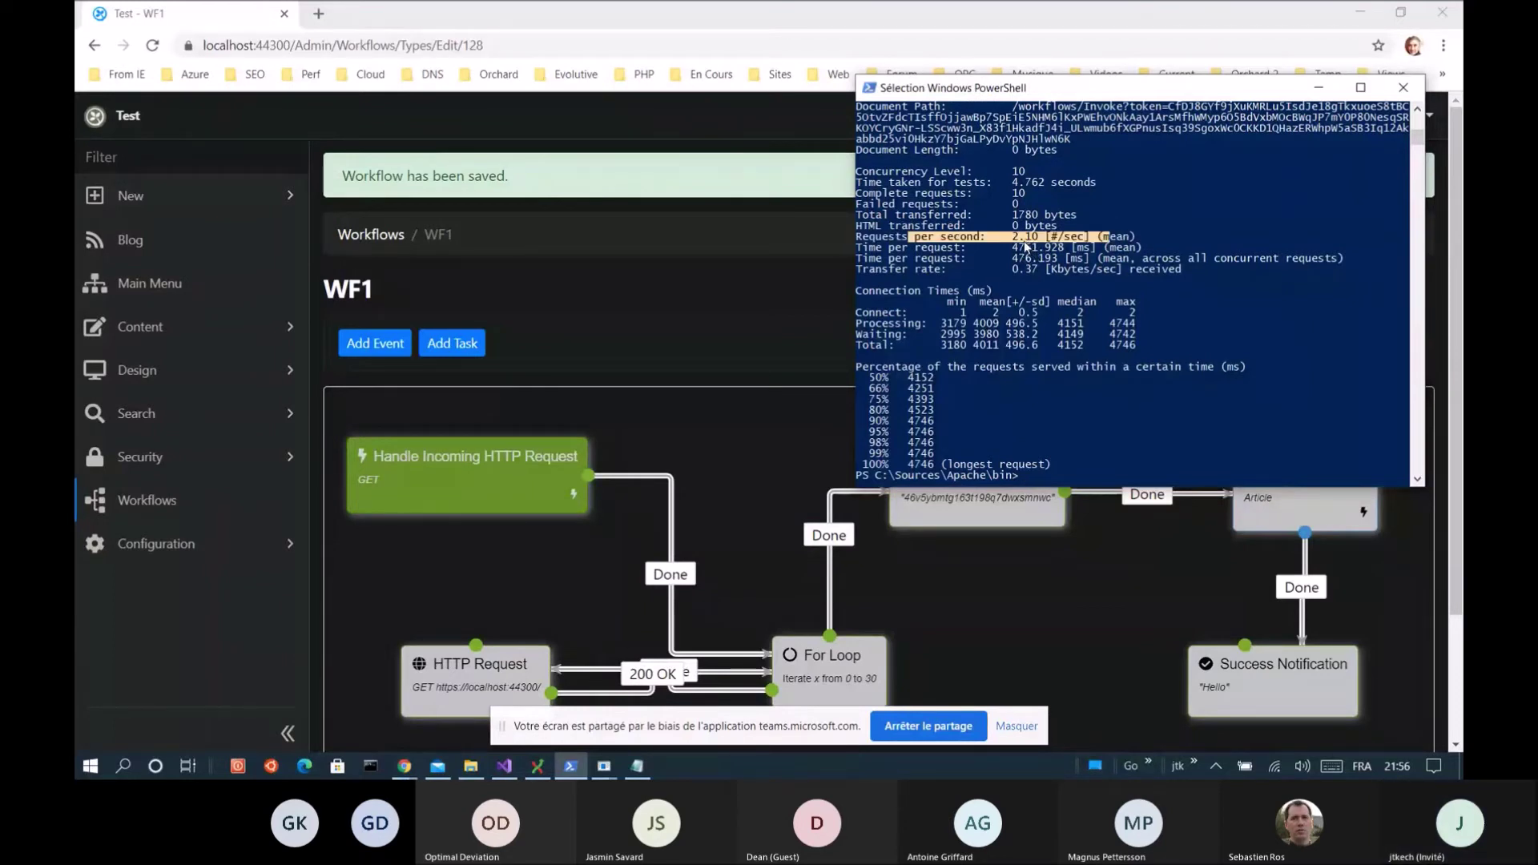
# Bulk-delete all ten halted WF1 instances (workflows 177–186)
pyautogui.click(116, 499)
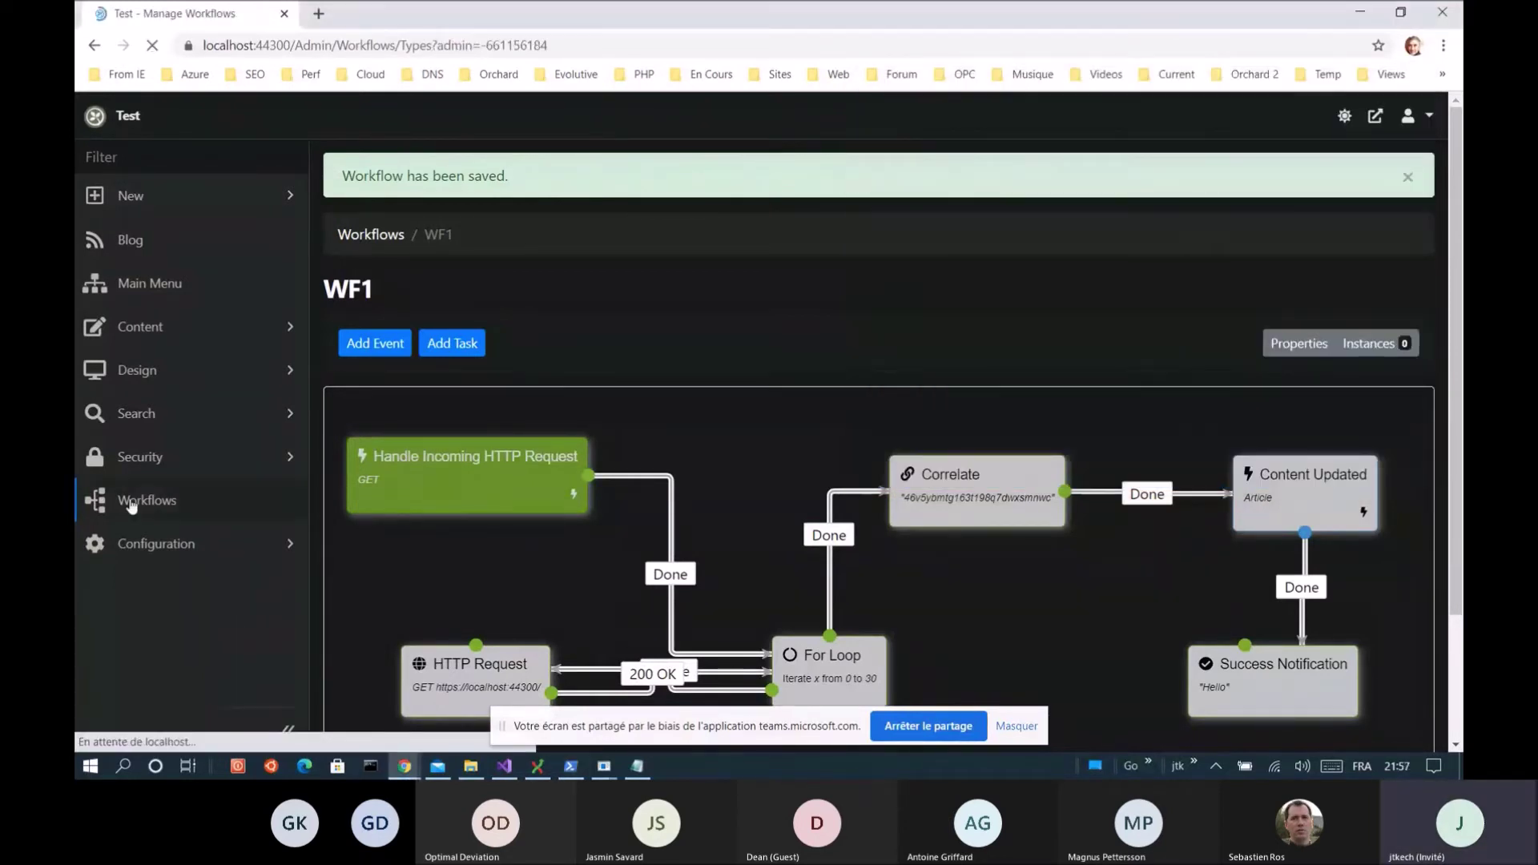
pyautogui.click(416, 350)
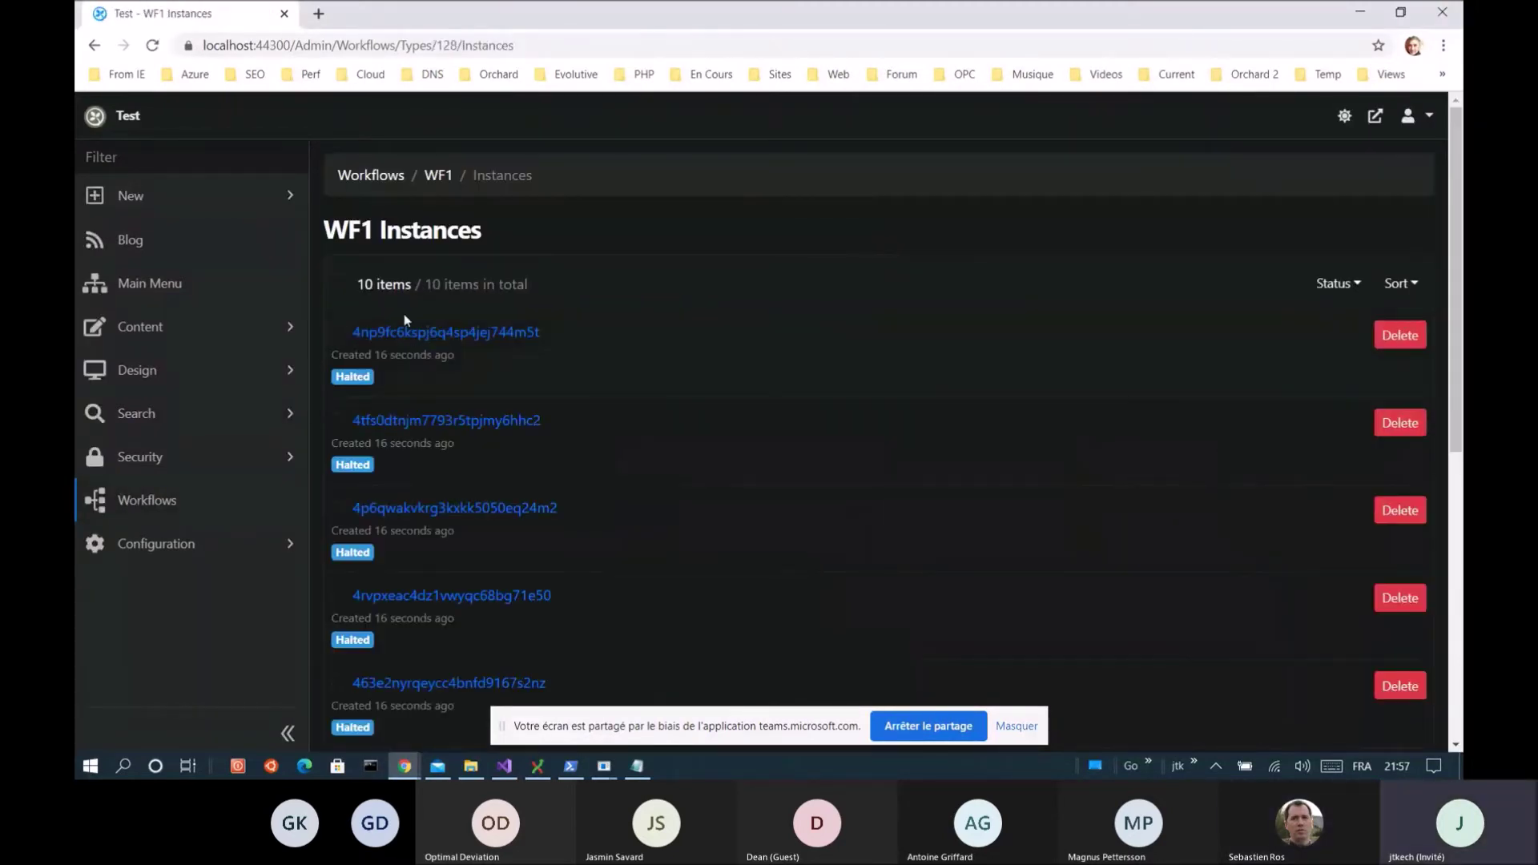
pyautogui.click(343, 280)
pyautogui.click(1403, 280)
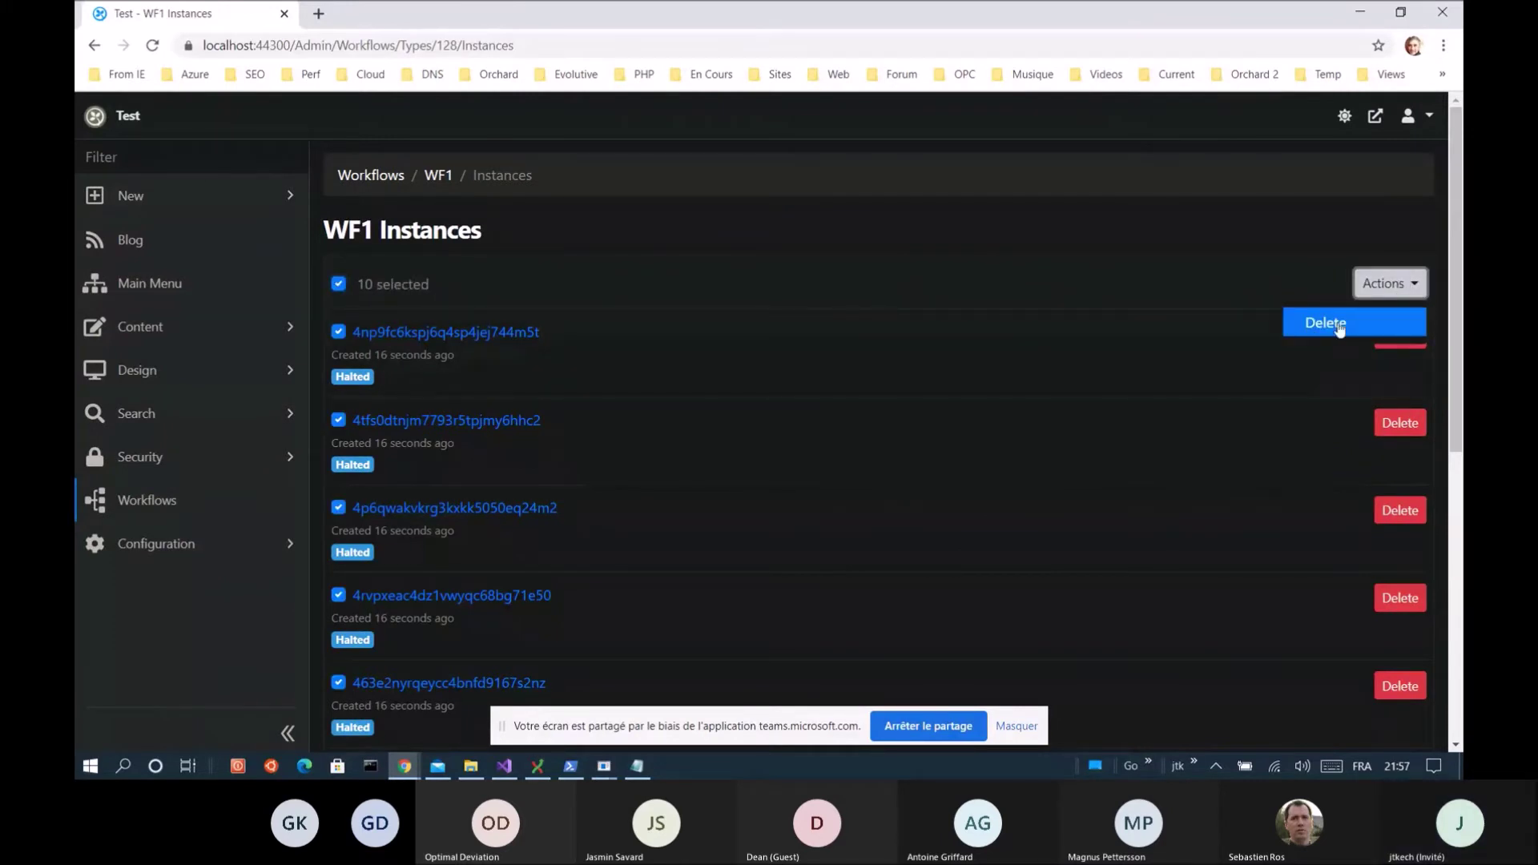
pyautogui.click(1321, 318)
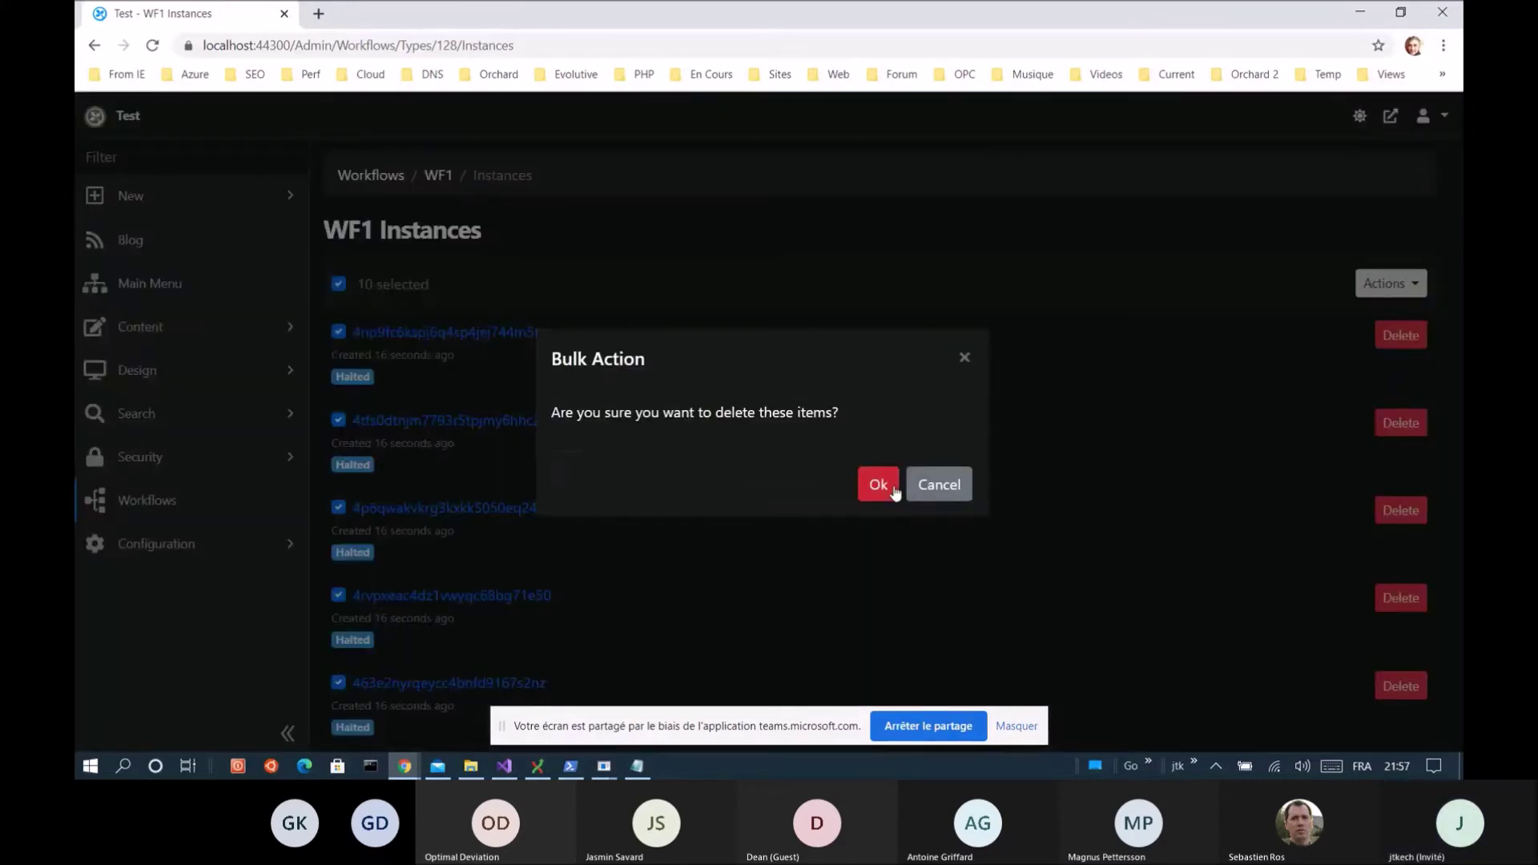
pyautogui.click(891, 487)
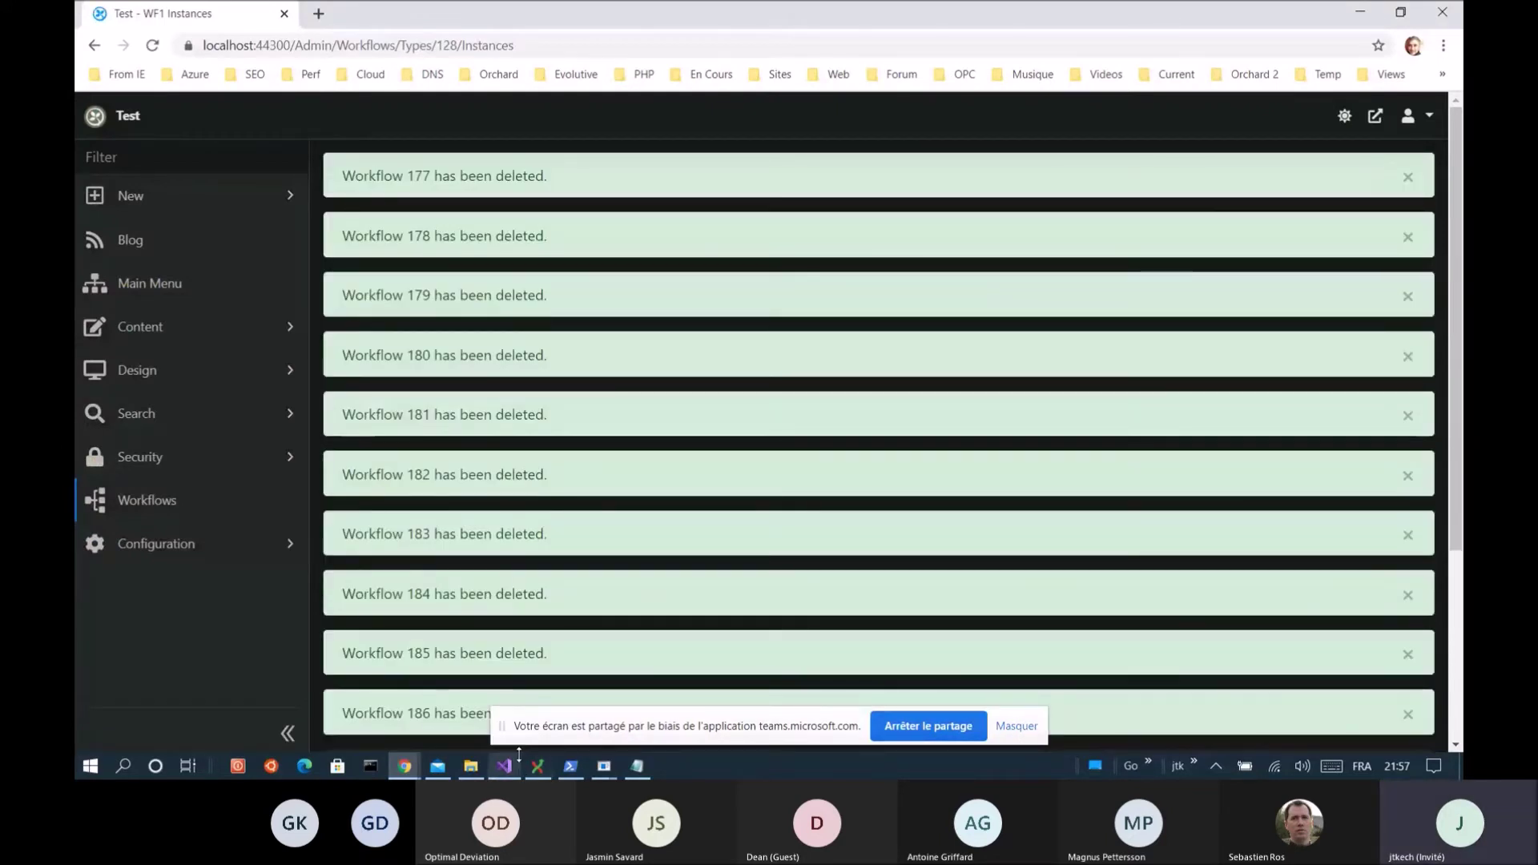
# Return to the WF1 workflow and open its Edit Workflow properties
pyautogui.scroll(-3, 535, 471)
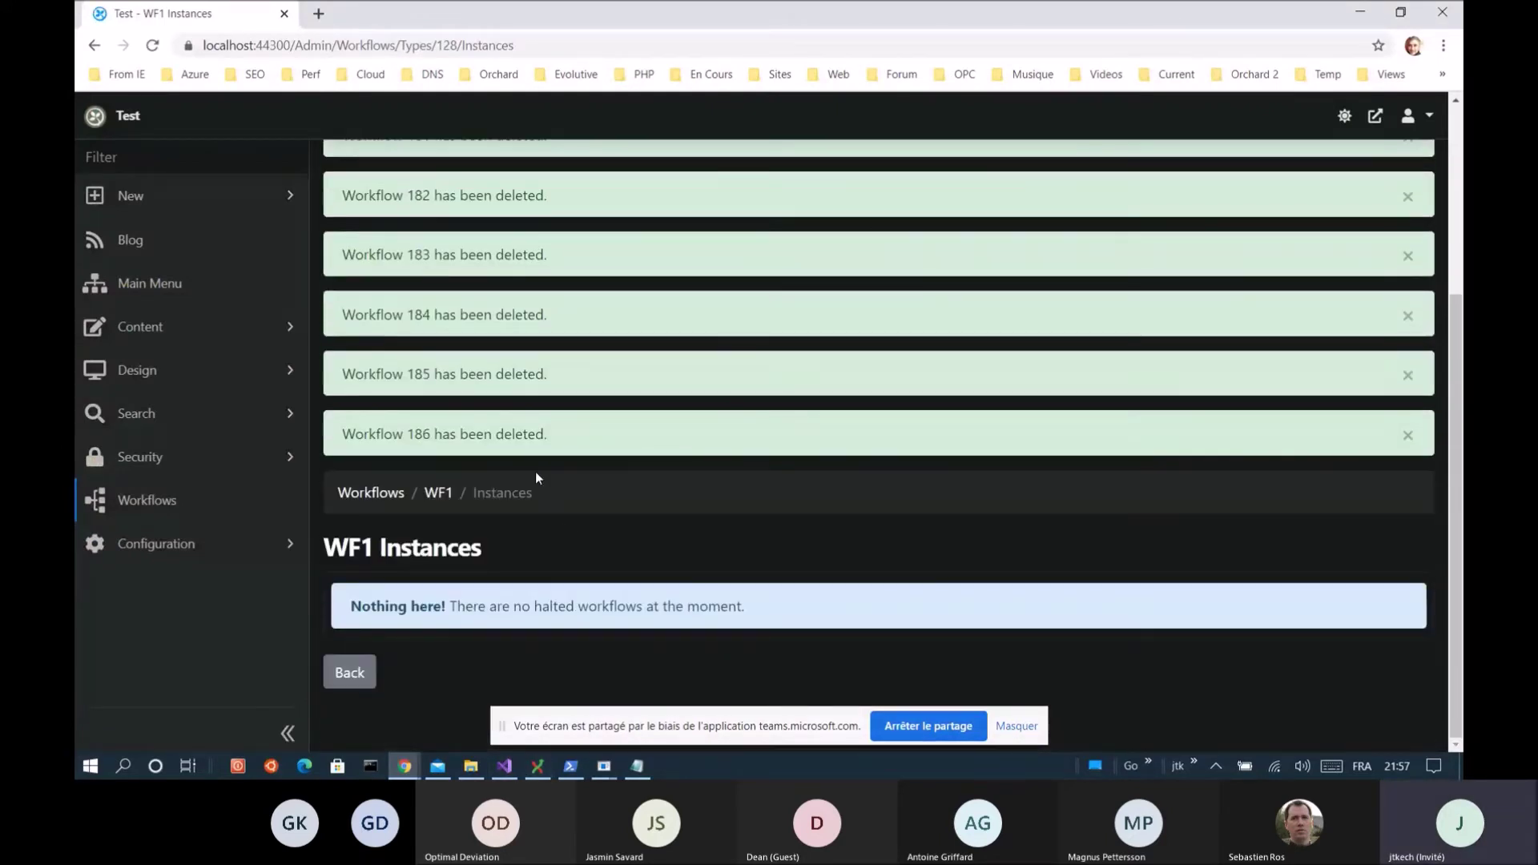
pyautogui.click(434, 491)
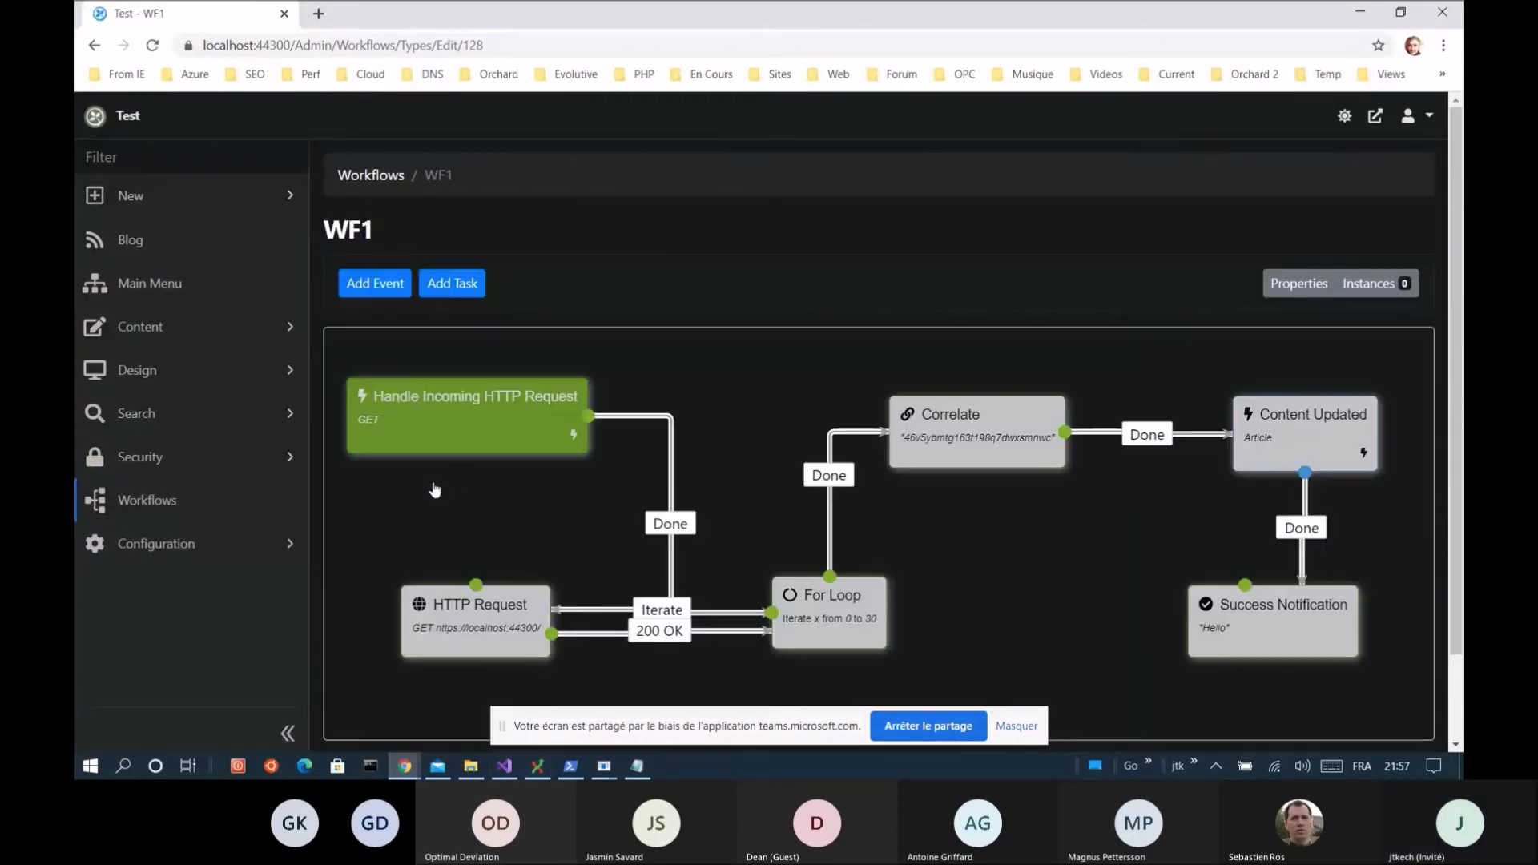
pyautogui.click(1291, 286)
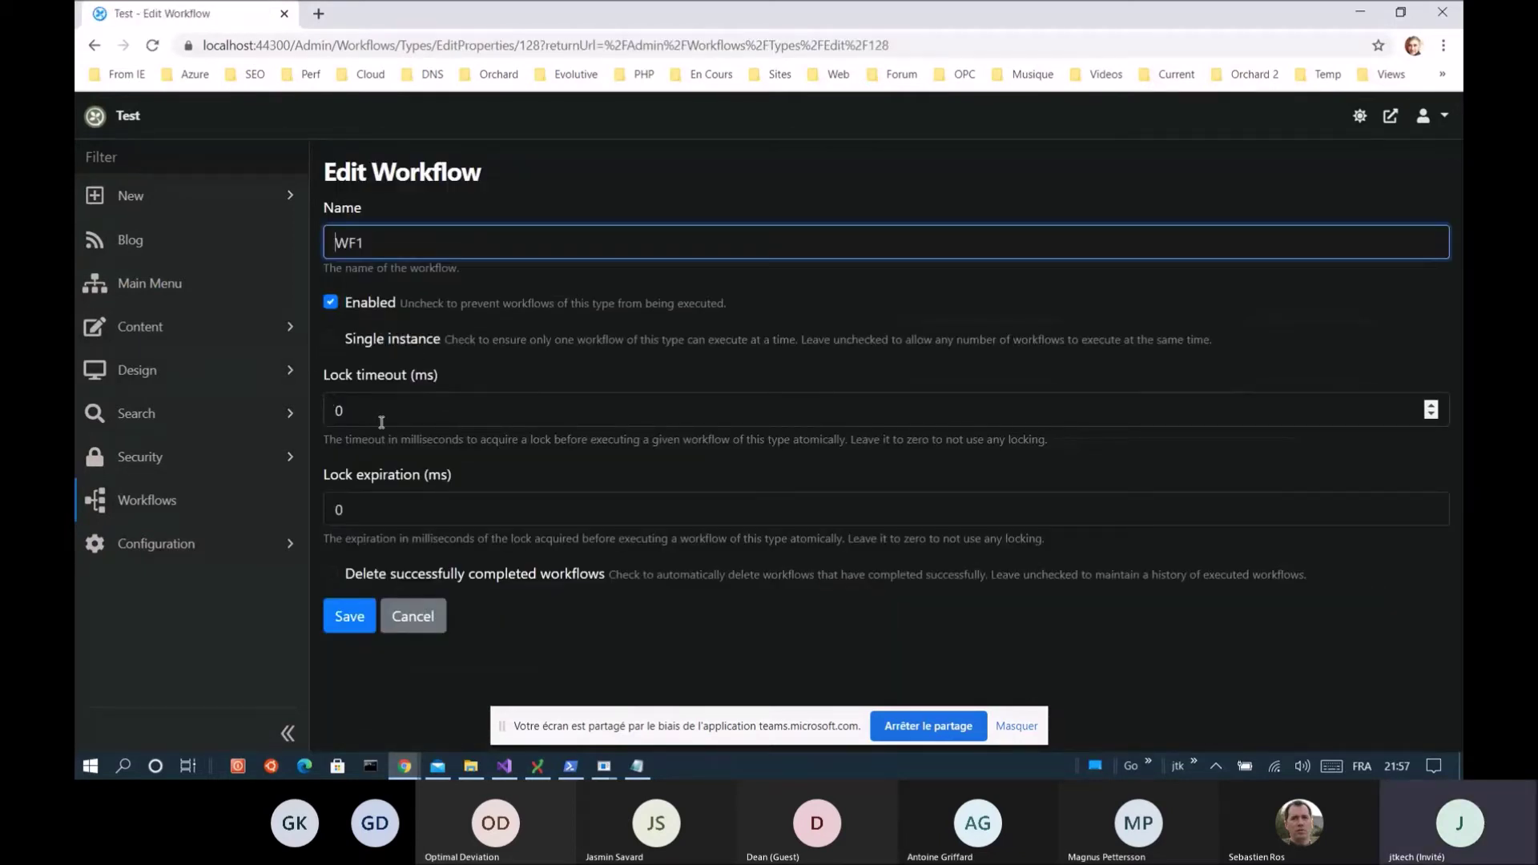
# Set WF1's lock timeout and lock expiration both to 10000 and save the properties
pyautogui.moveTo(375, 416); pyautogui.dragTo(312, 416)
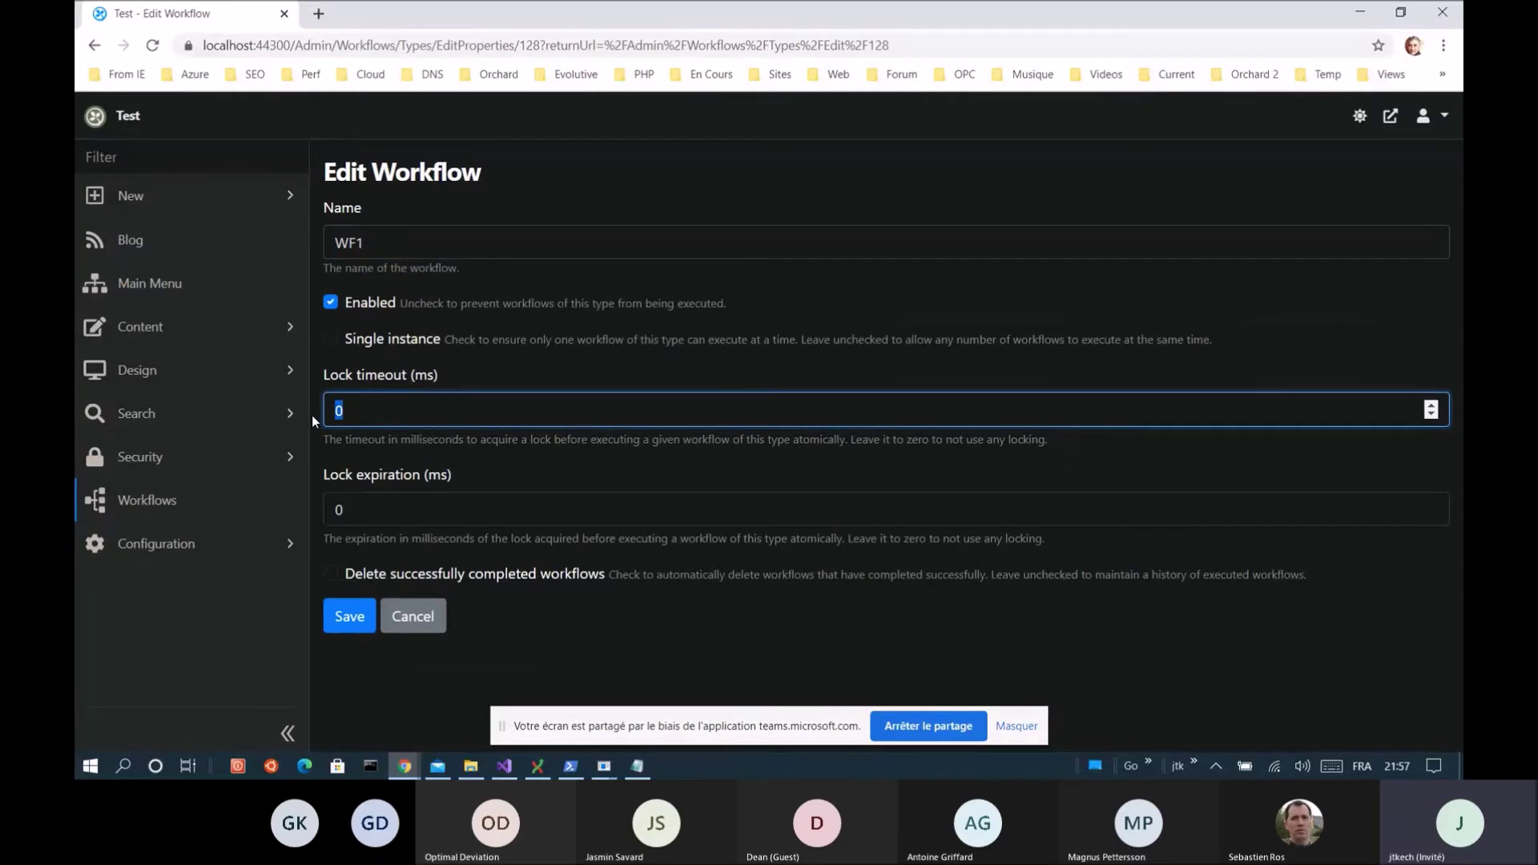
pyautogui.write('10000')
pyautogui.moveTo(411, 513); pyautogui.dragTo(303, 521)
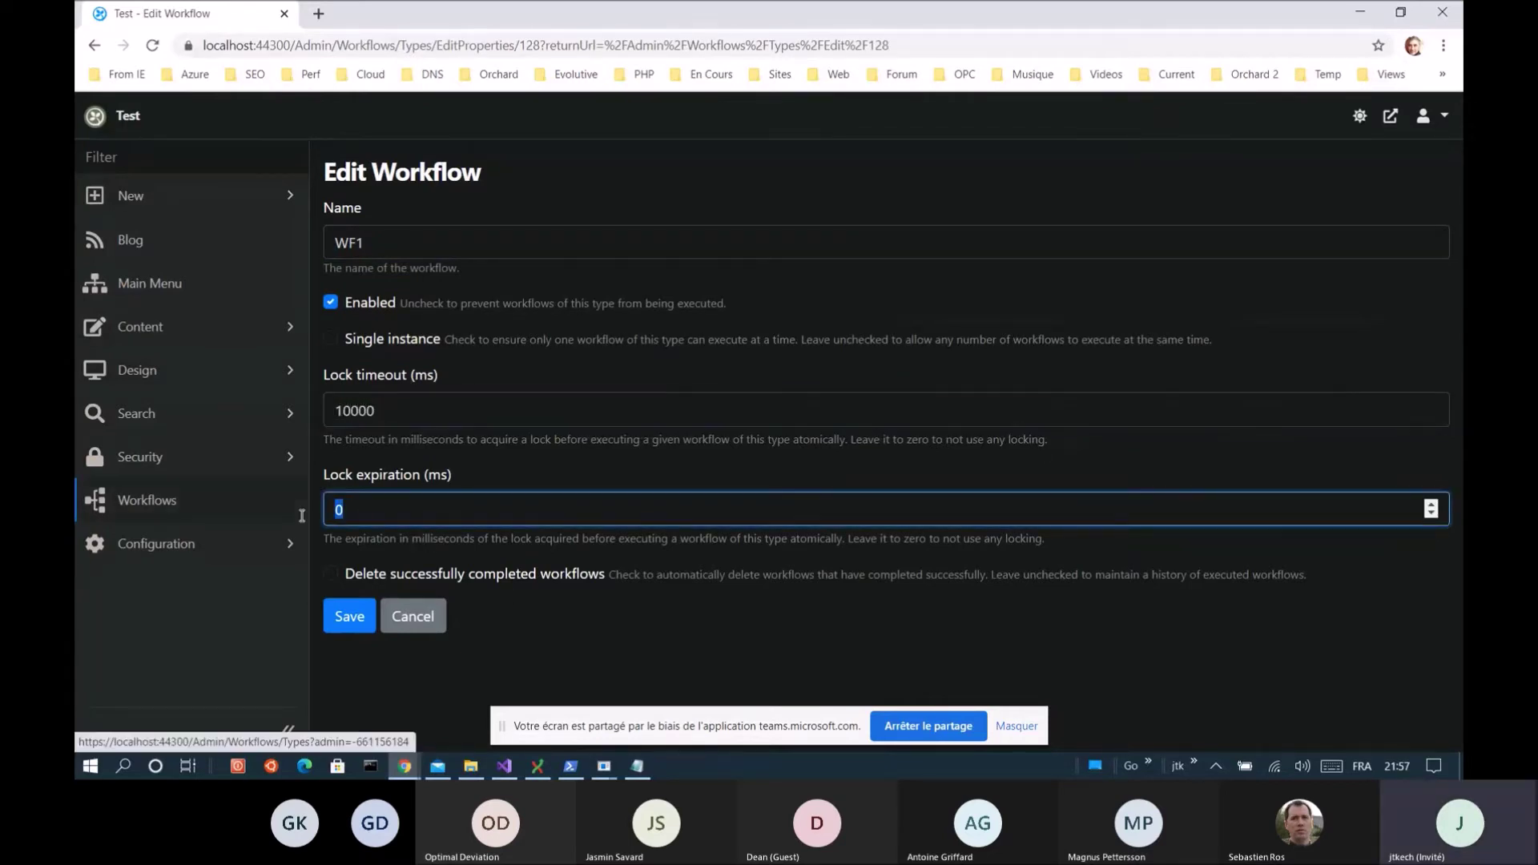
pyautogui.write('10000')
pyautogui.click(354, 614)
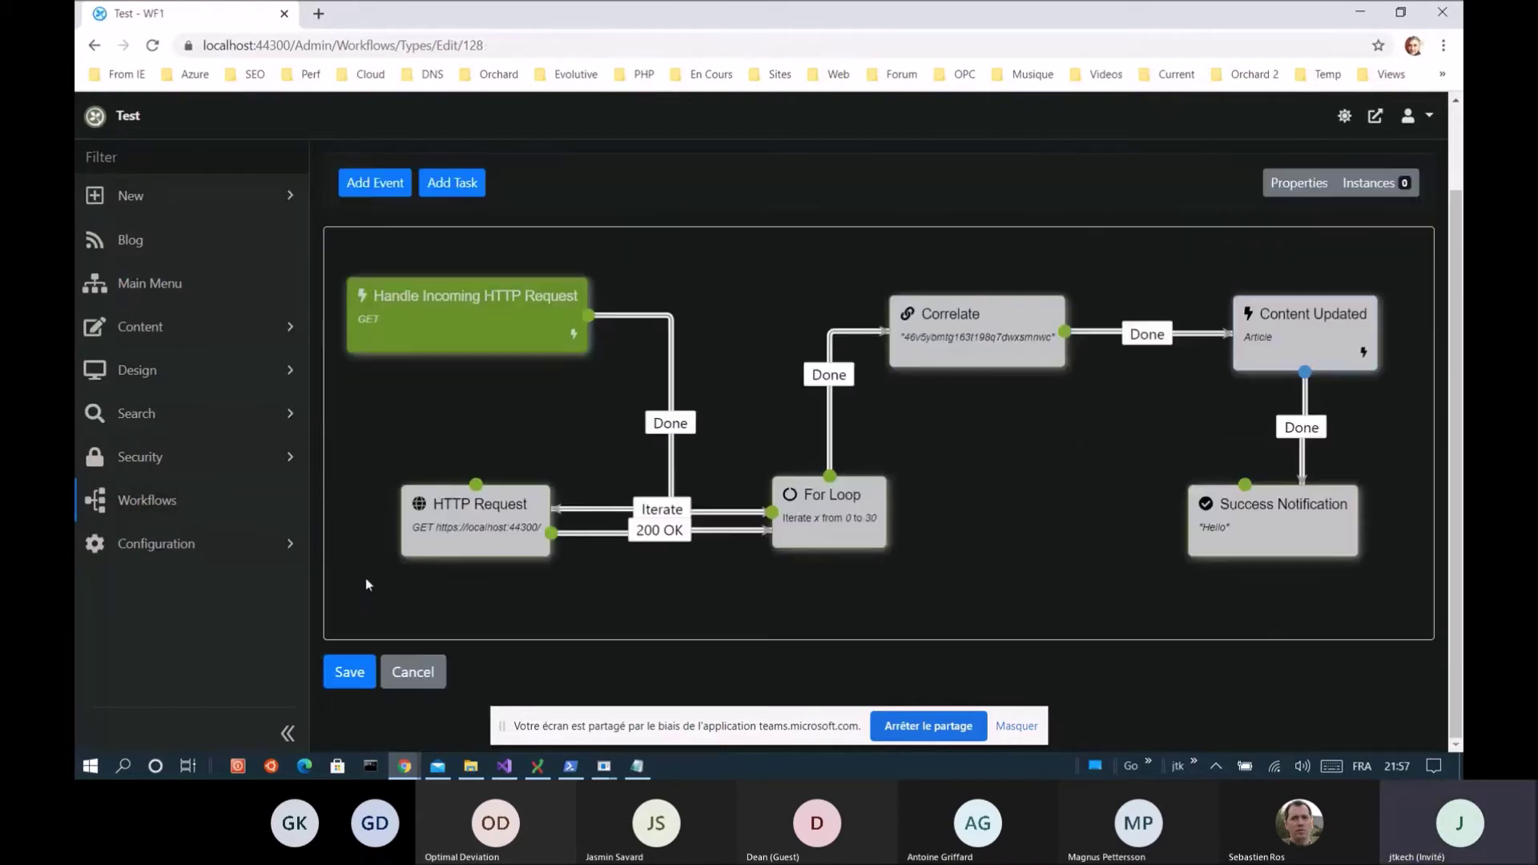
# Save the WF1 workflow diagram and go to the Manage Workflows list
pyautogui.click(342, 686)
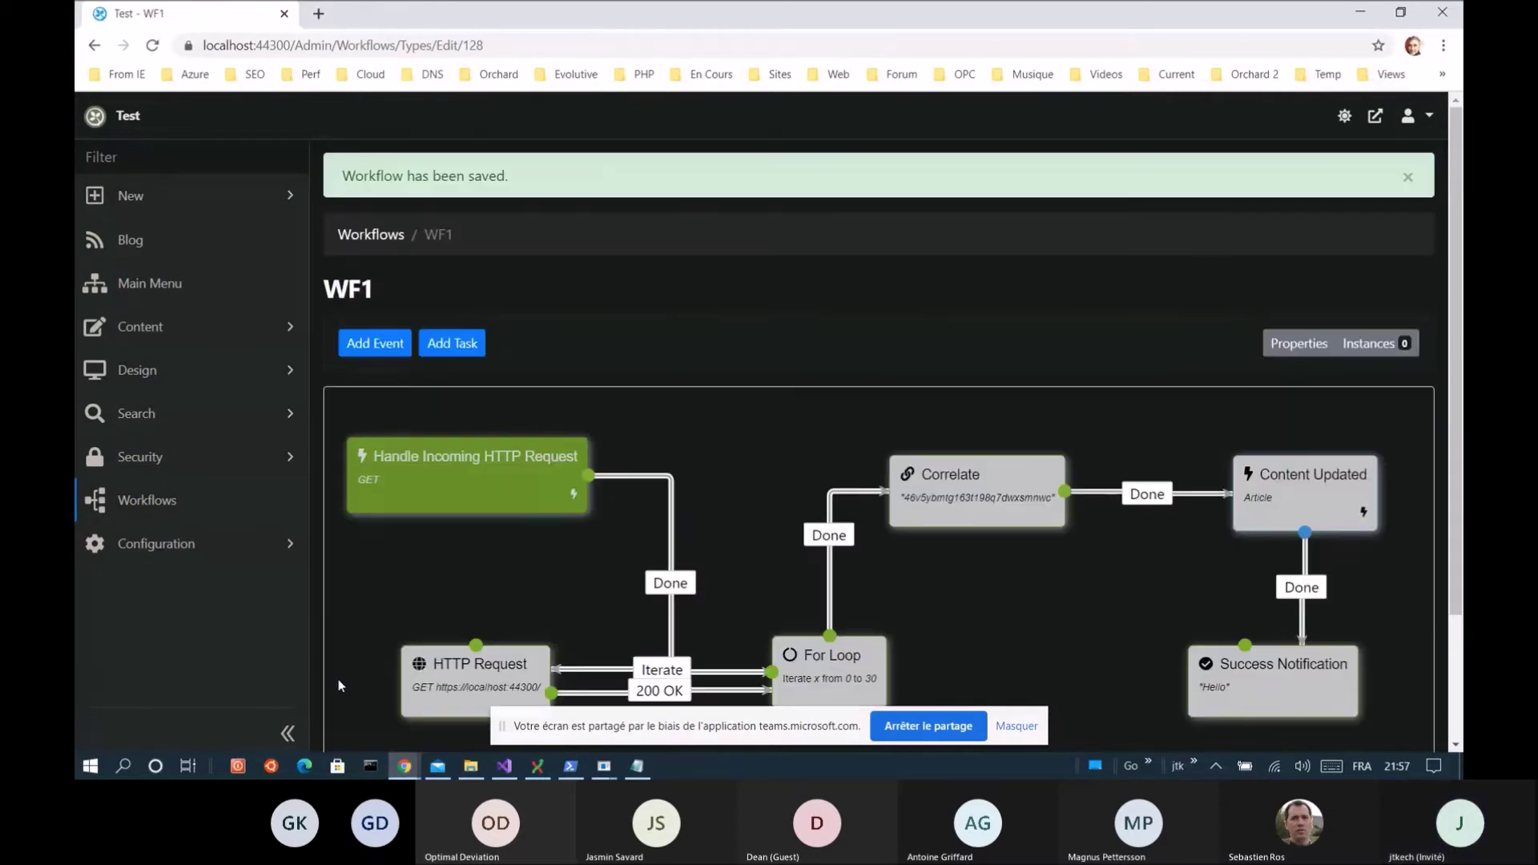
pyautogui.scroll(-2, 378, 604)
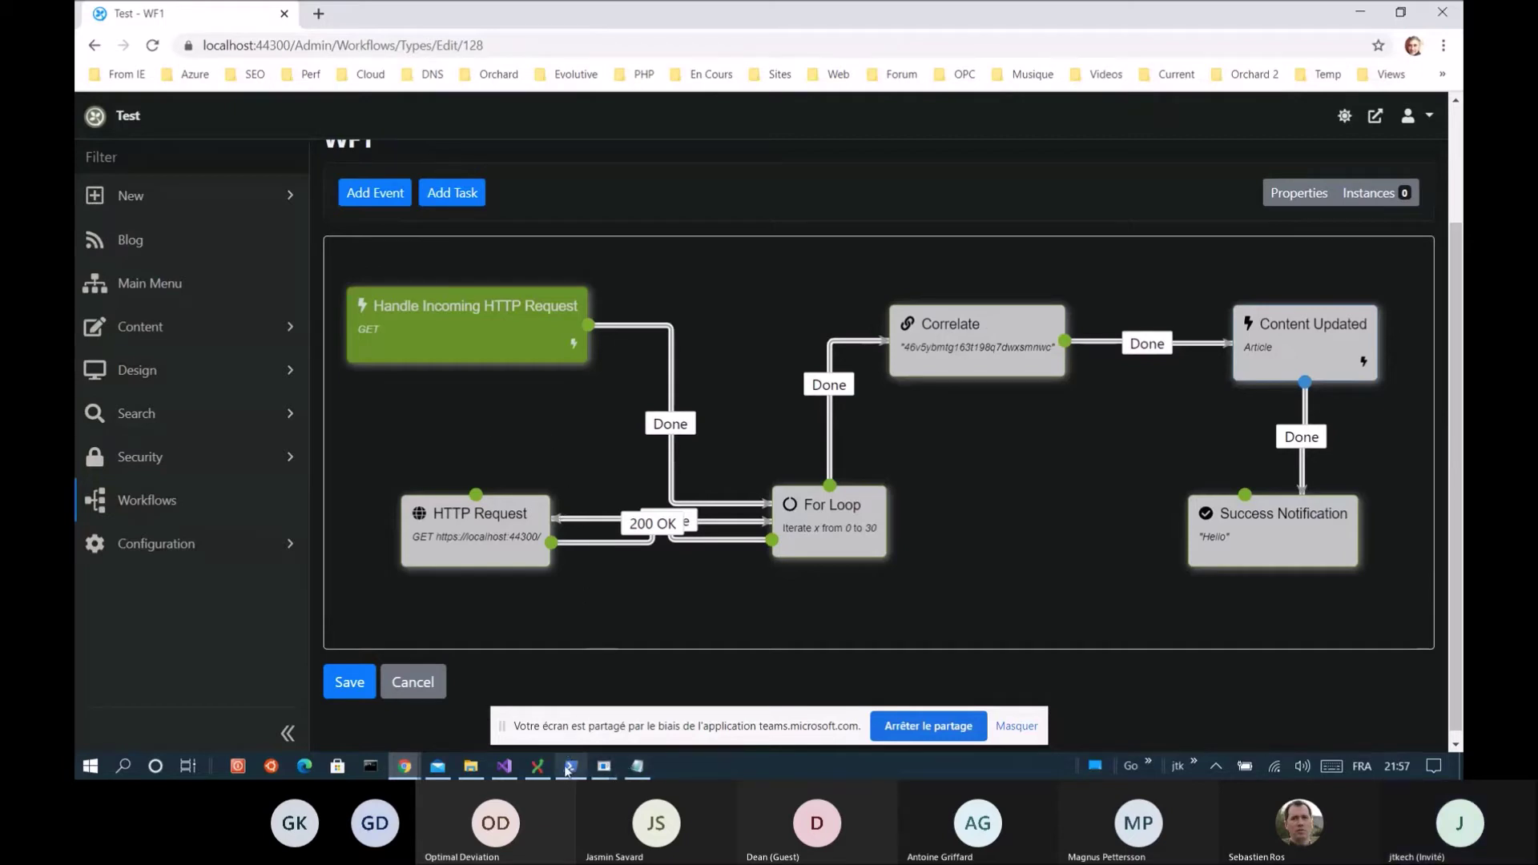
pyautogui.click(165, 506)
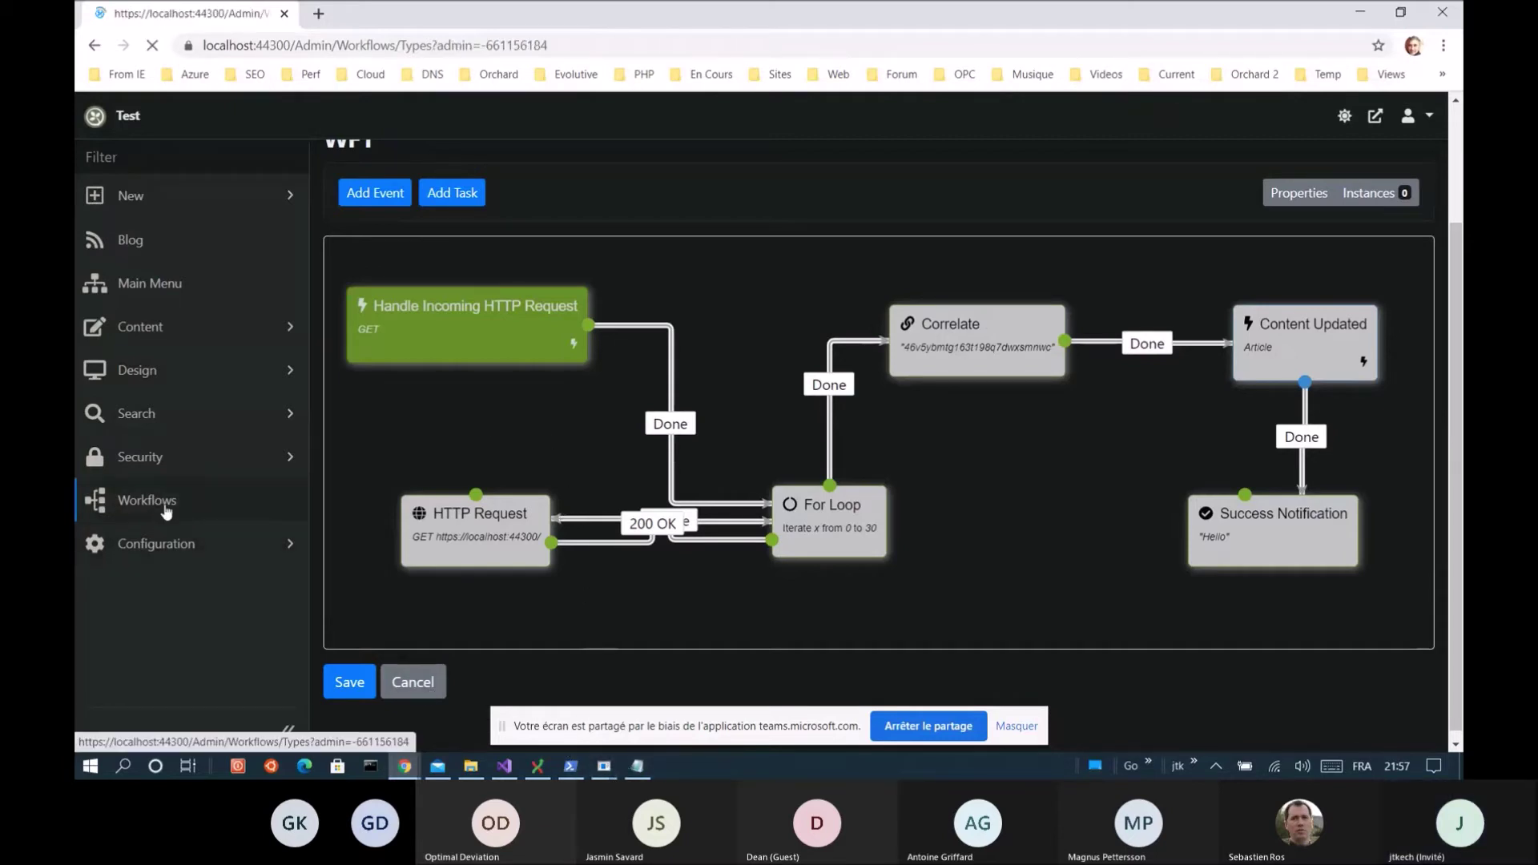
# Rerun the benchmark (11.220 s, 0.89 requests/sec) and return to Manage Workflows showing WF1 with 9 instances
pyautogui.click(579, 766)
pyautogui.press('Up')
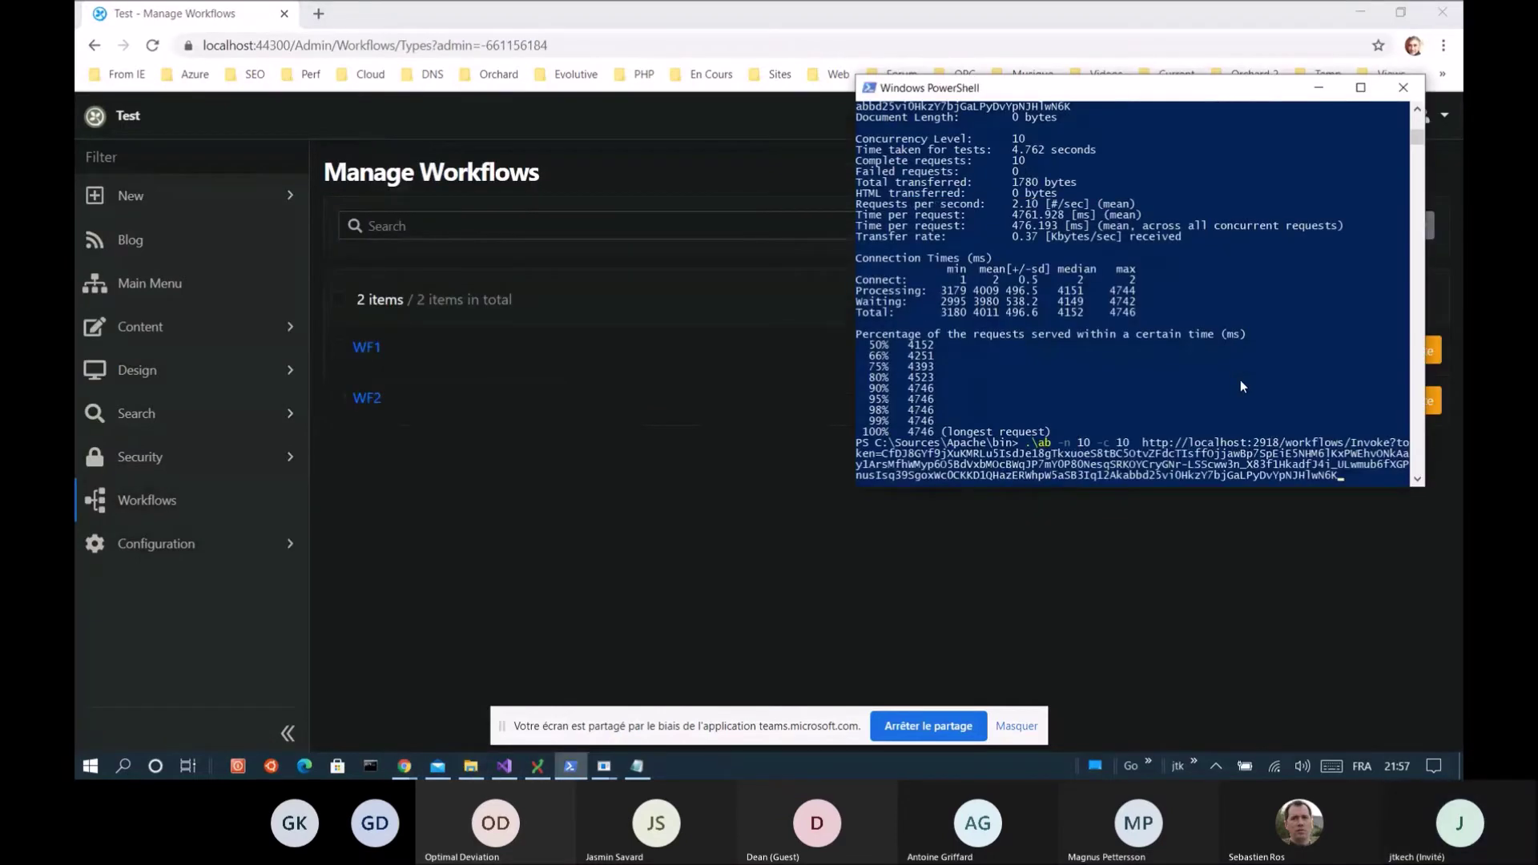
pyautogui.press('Return')
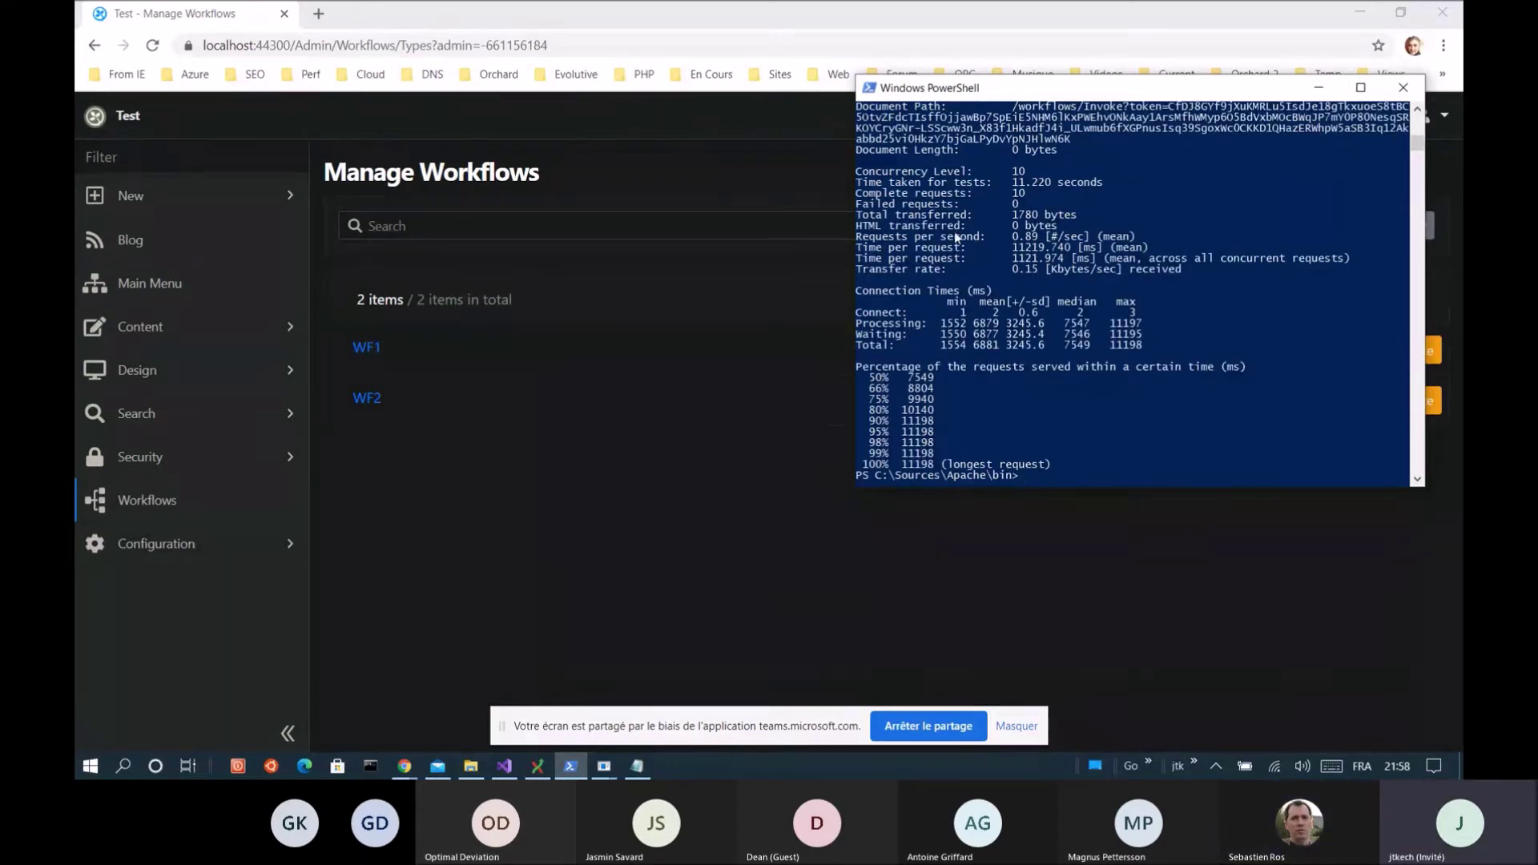
pyautogui.moveTo(958, 237); pyautogui.dragTo(1083, 237)
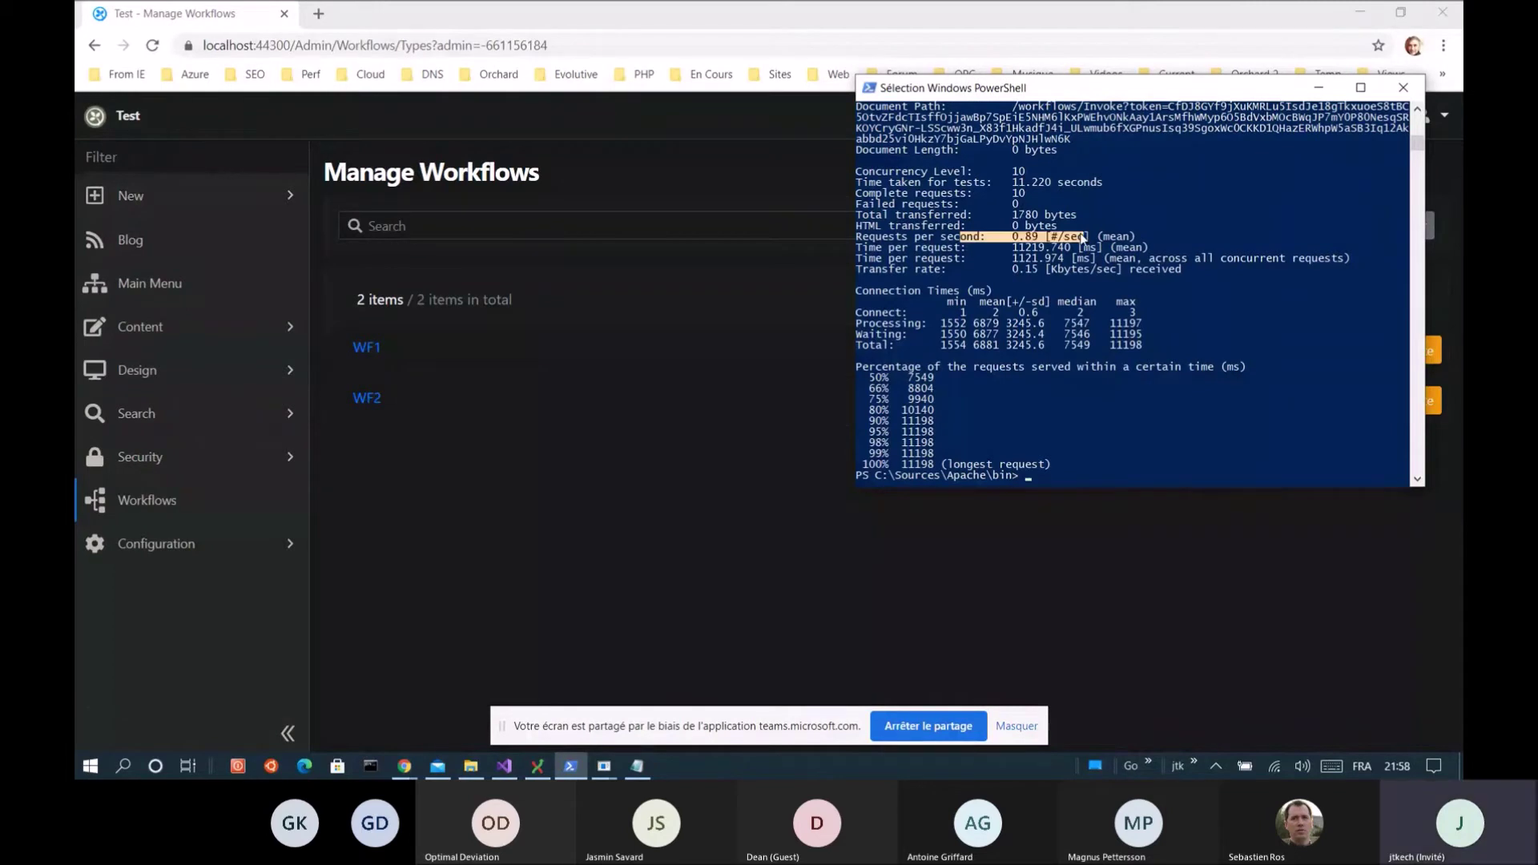
pyautogui.click(158, 503)
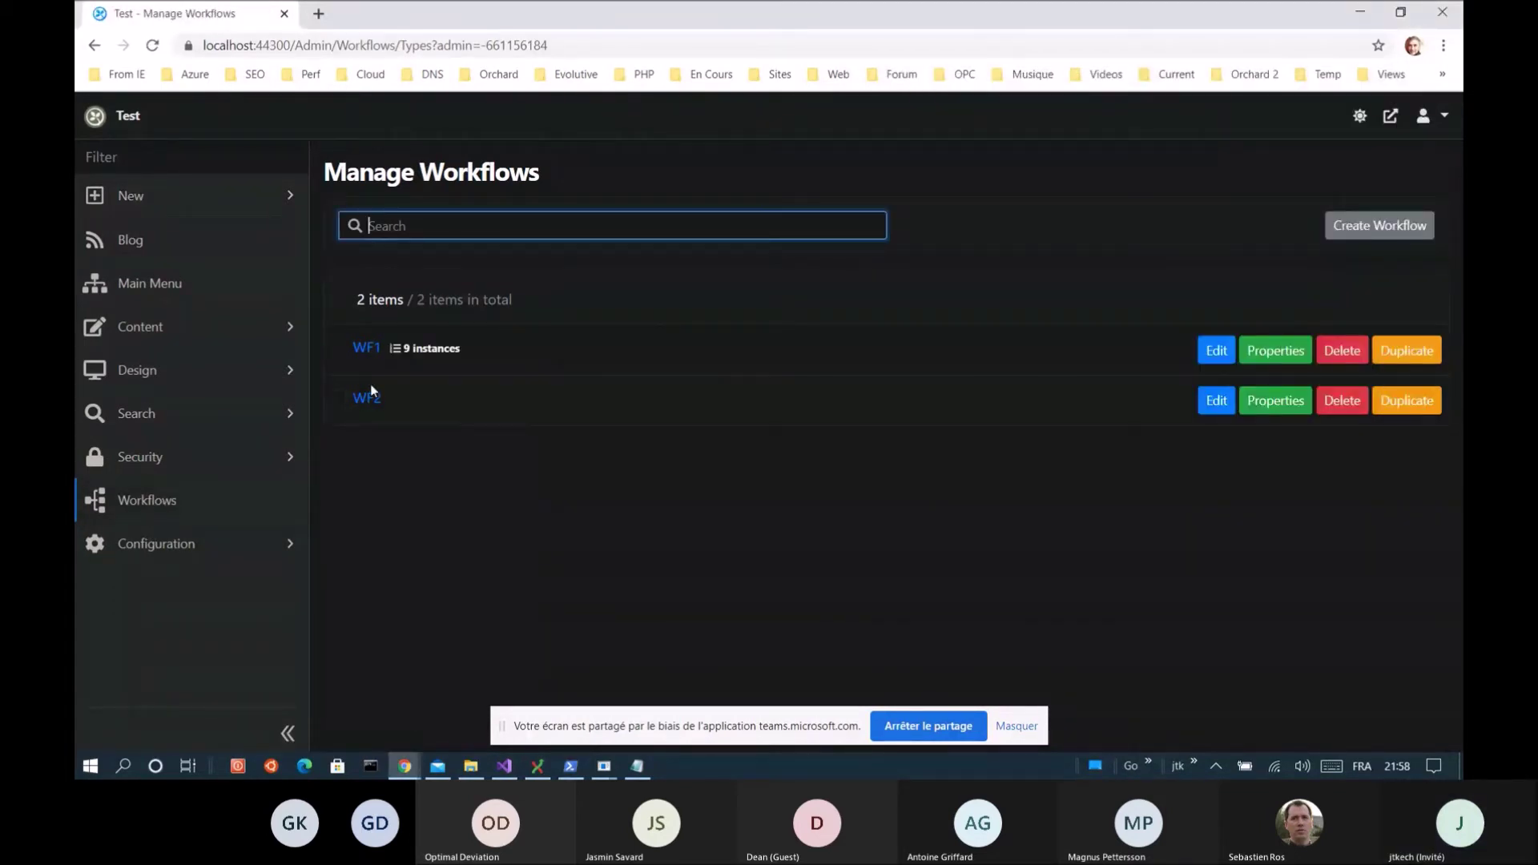
# Open WF1's list of nine instances and select them all
pyautogui.click(430, 357)
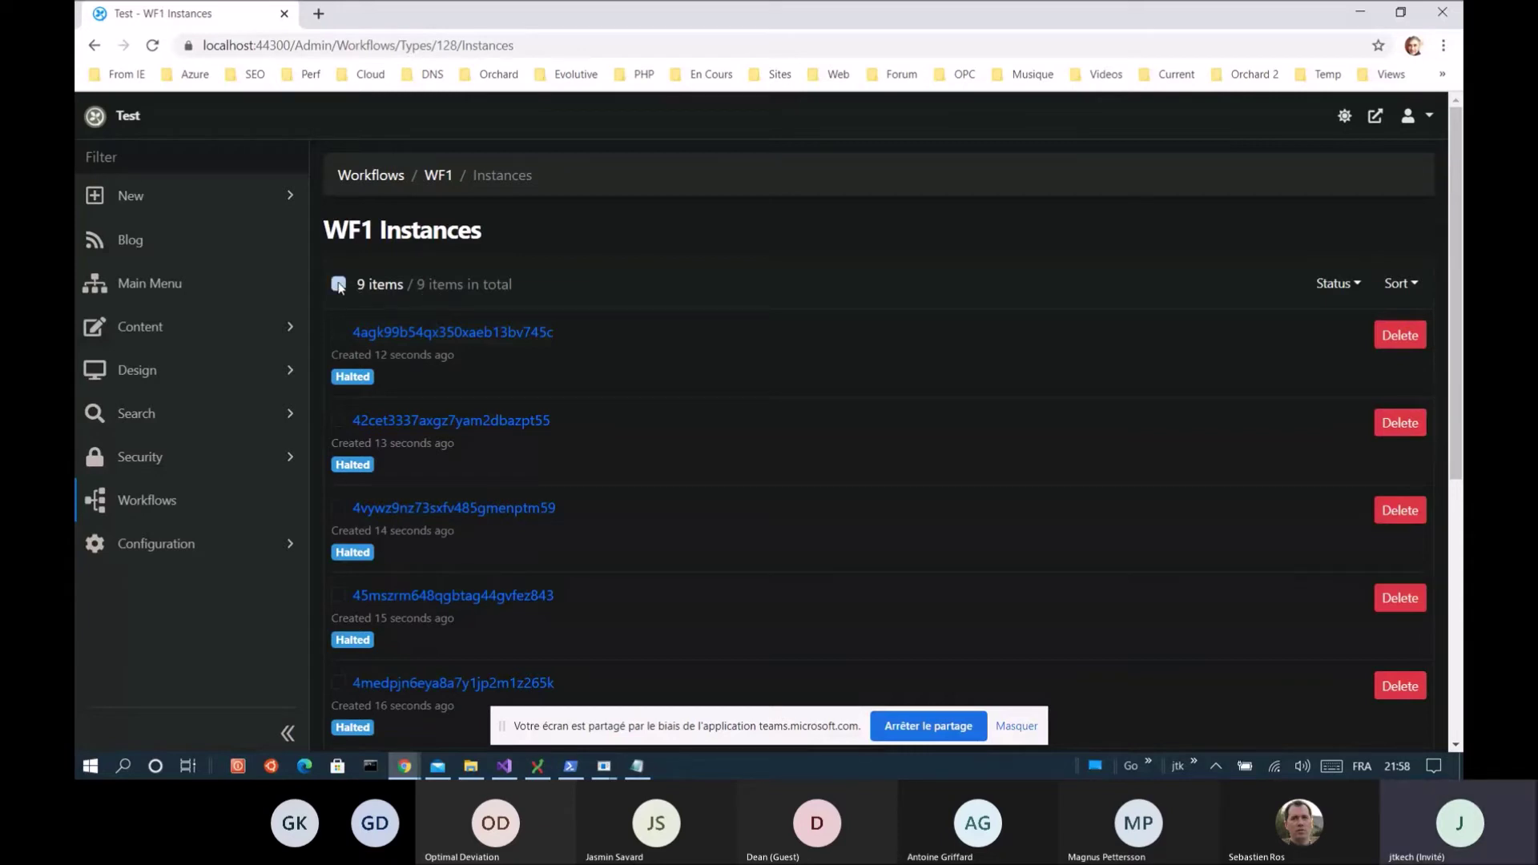
pyautogui.click(337, 284)
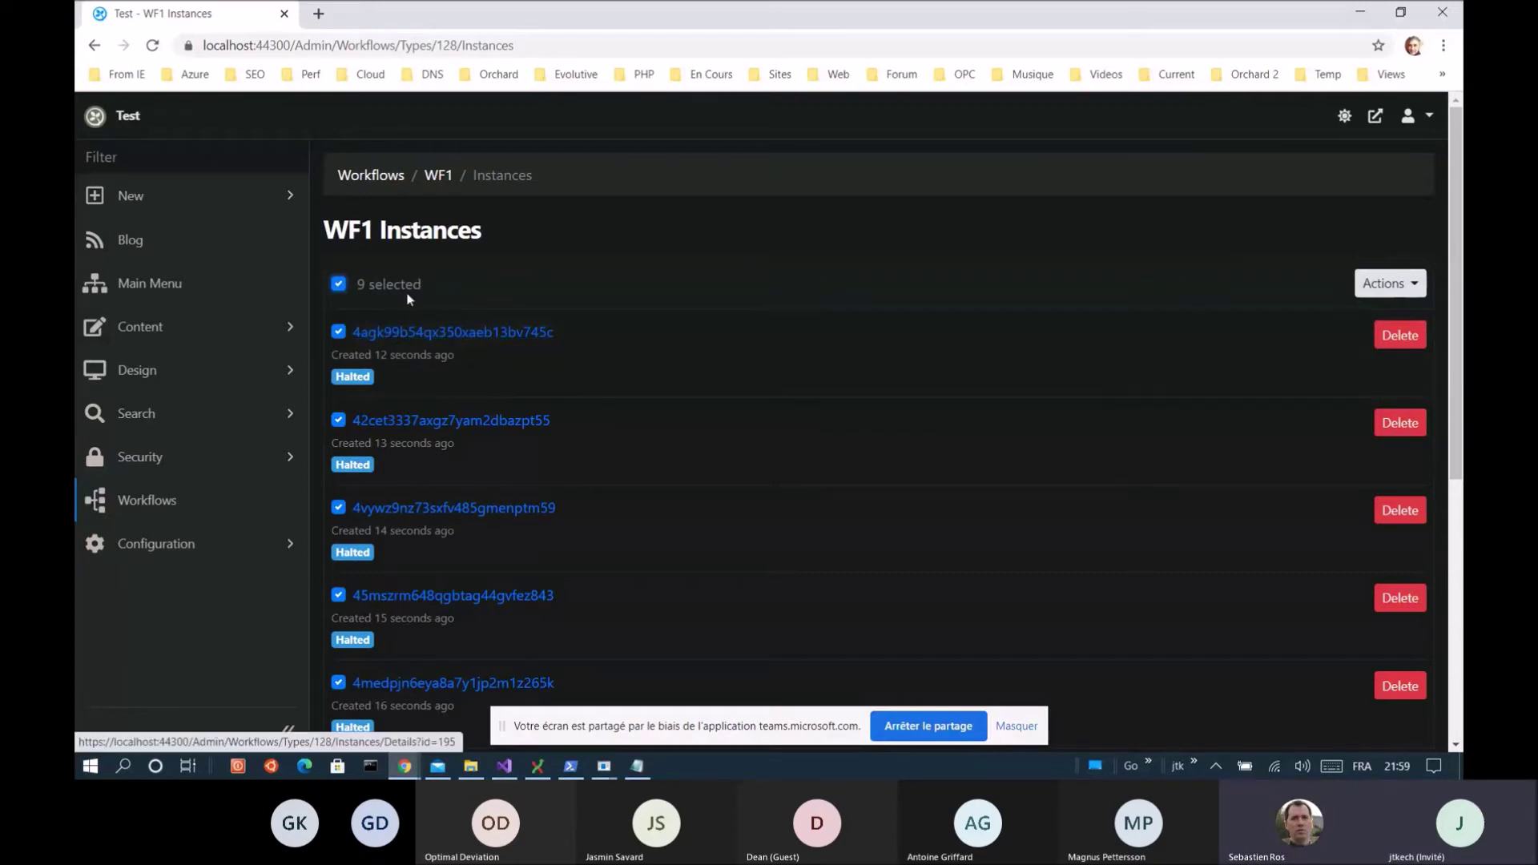
pyautogui.click(442, 179)
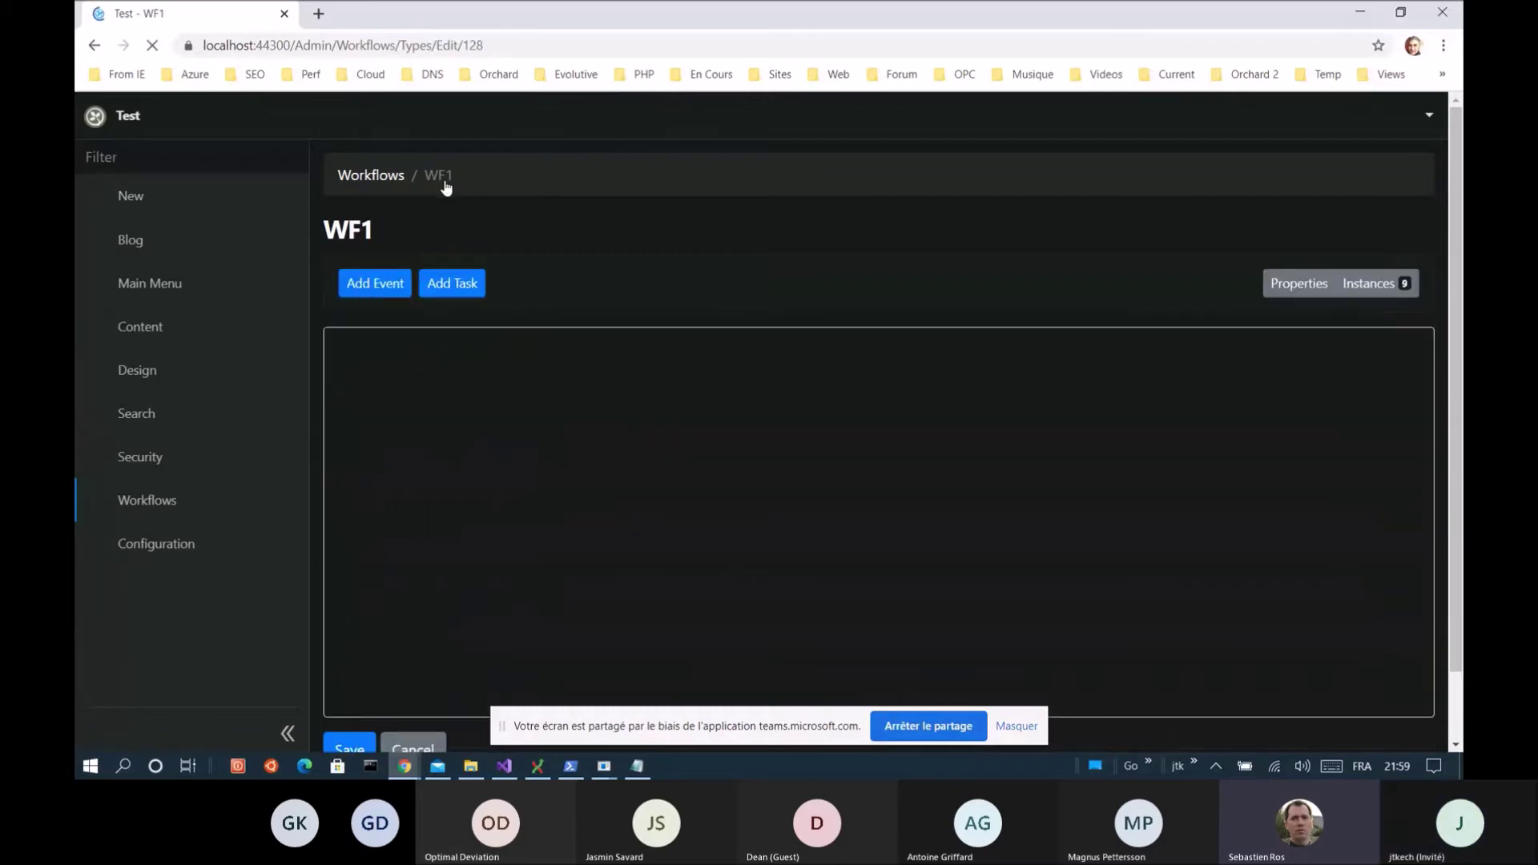
pyautogui.click(128, 513)
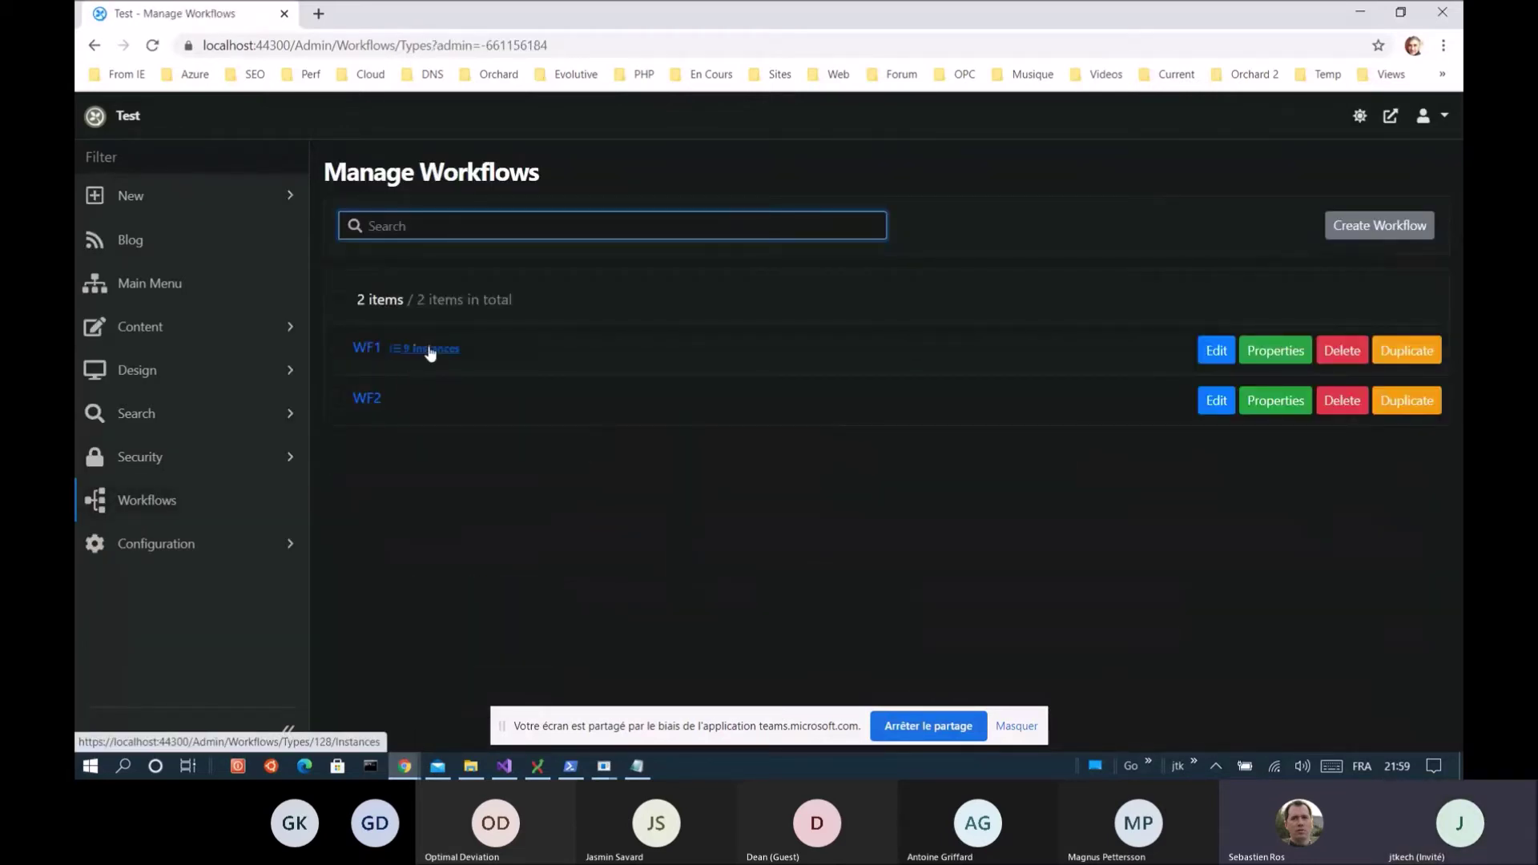
pyautogui.click(430, 350)
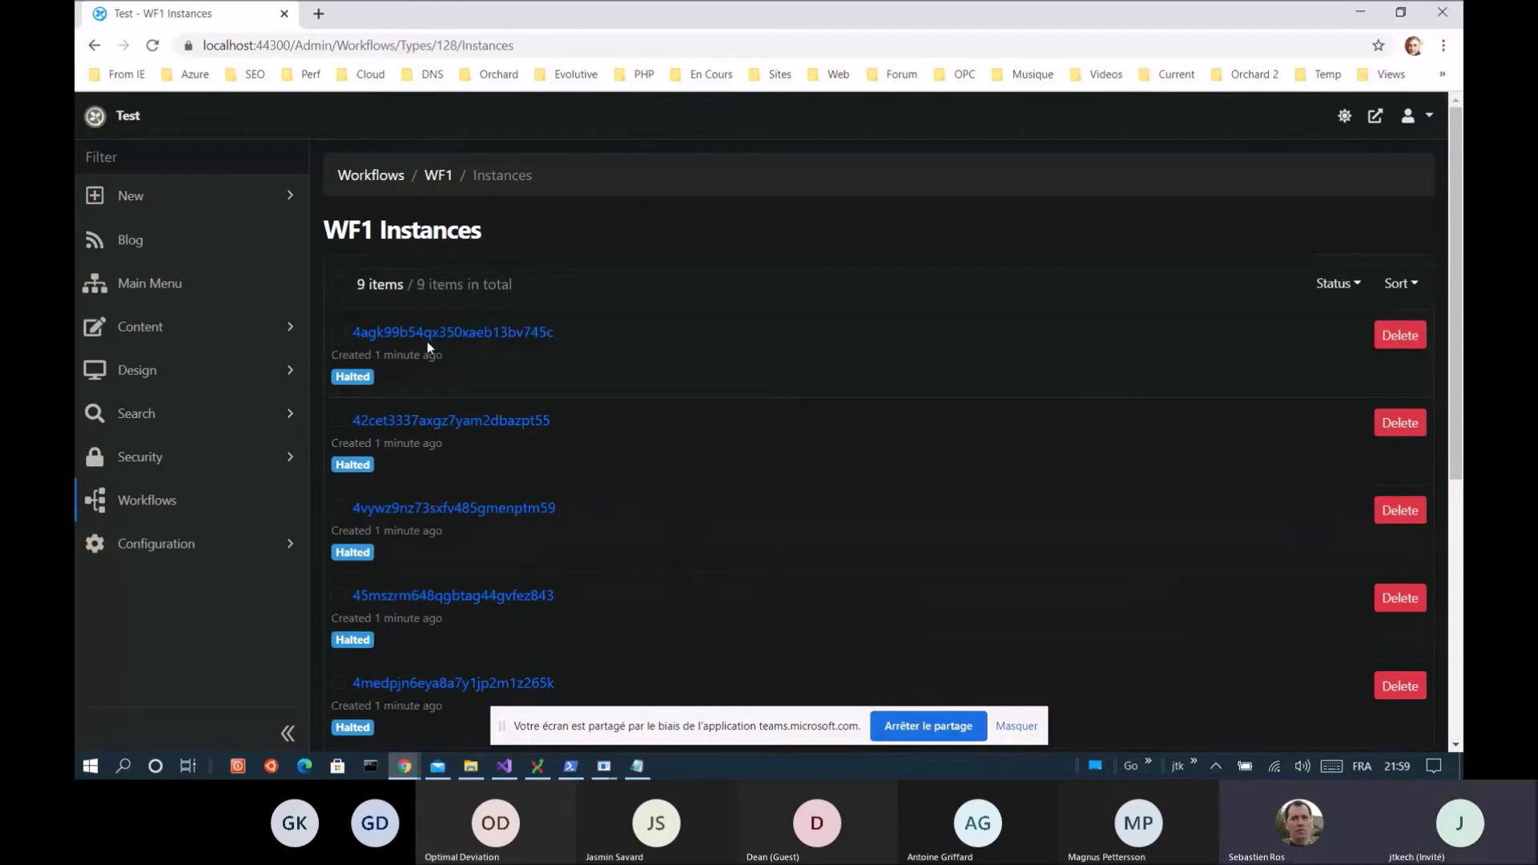
pyautogui.click(340, 286)
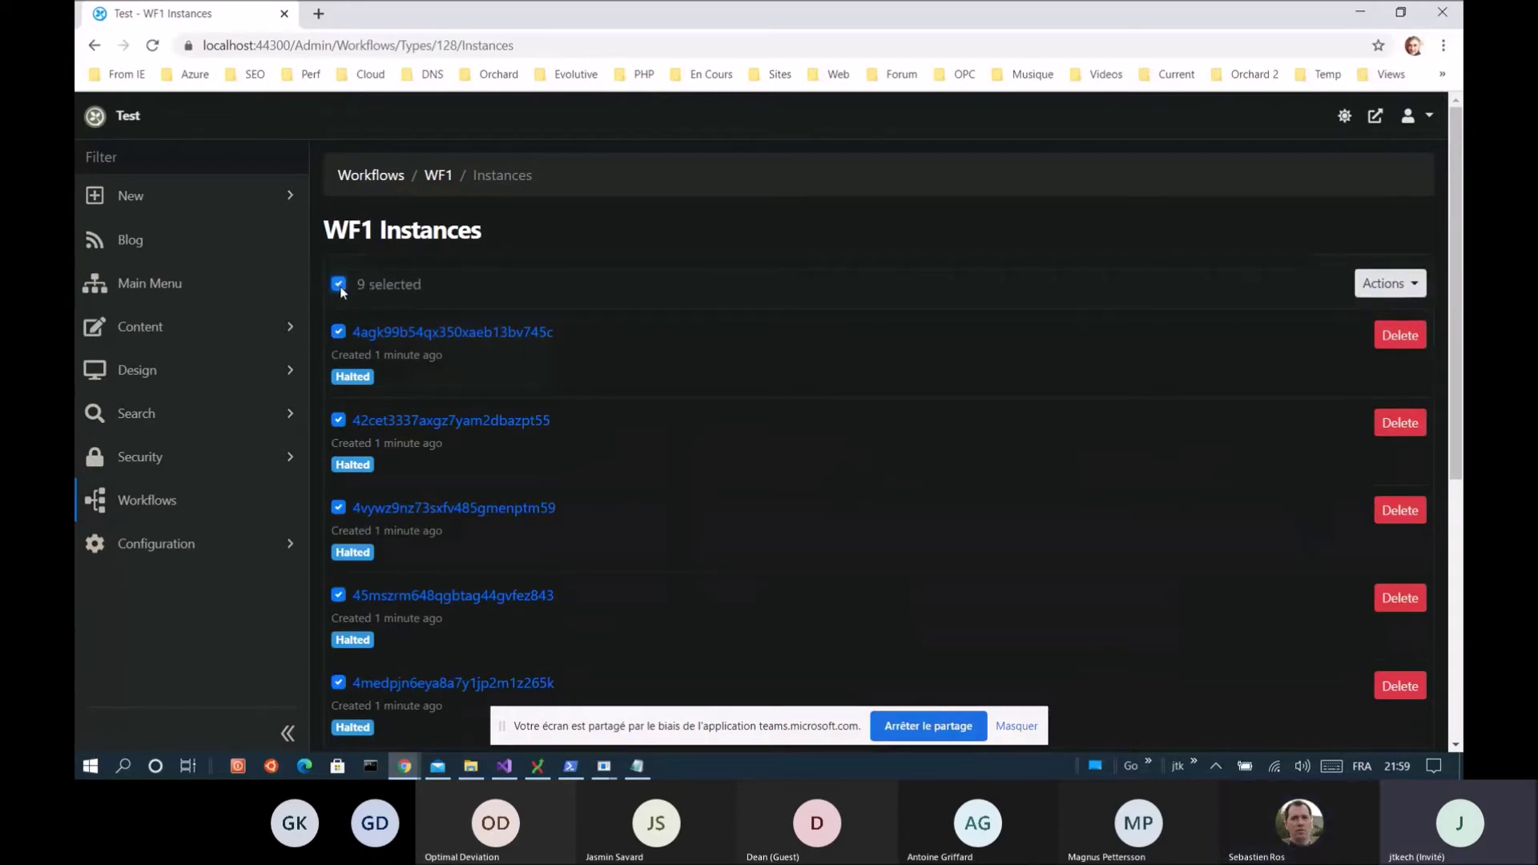
# Bulk-delete the nine instances (workflows 187–195) and reopen WF1's diagram showing 0 instances
pyautogui.click(1409, 284)
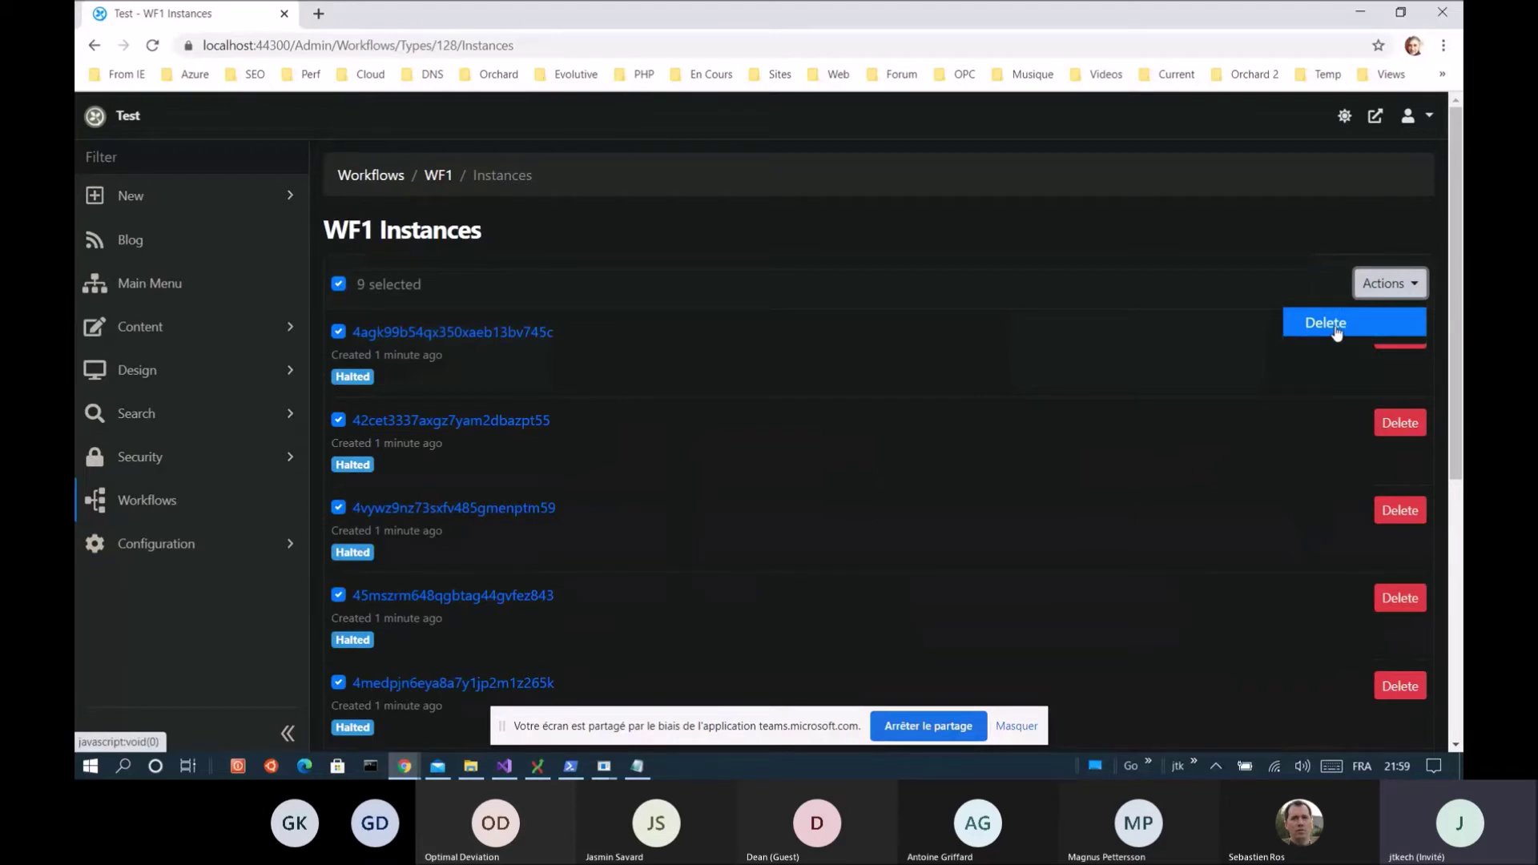
pyautogui.click(1336, 329)
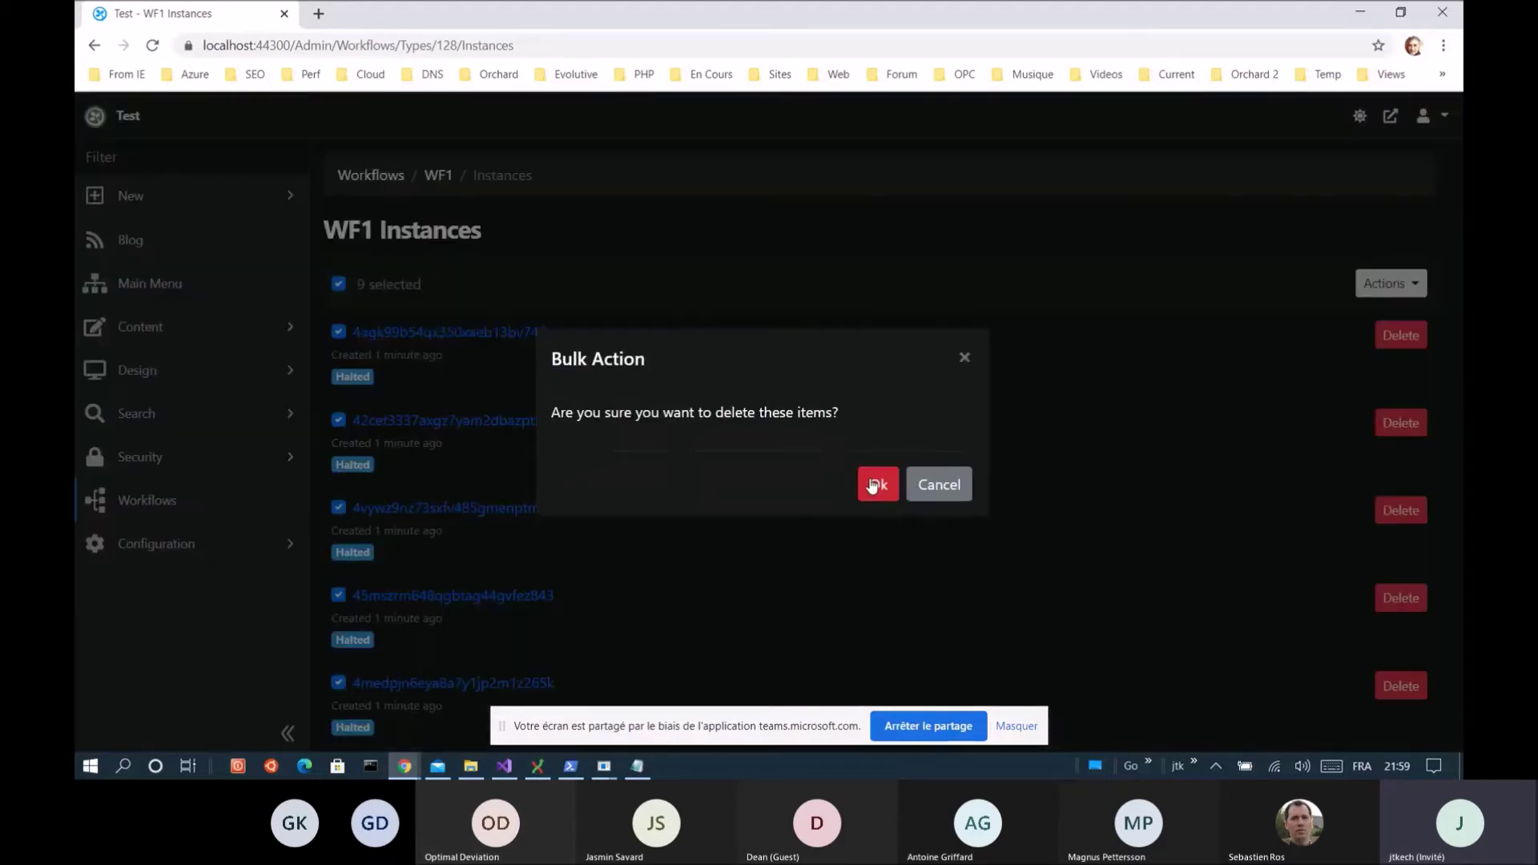
pyautogui.click(874, 485)
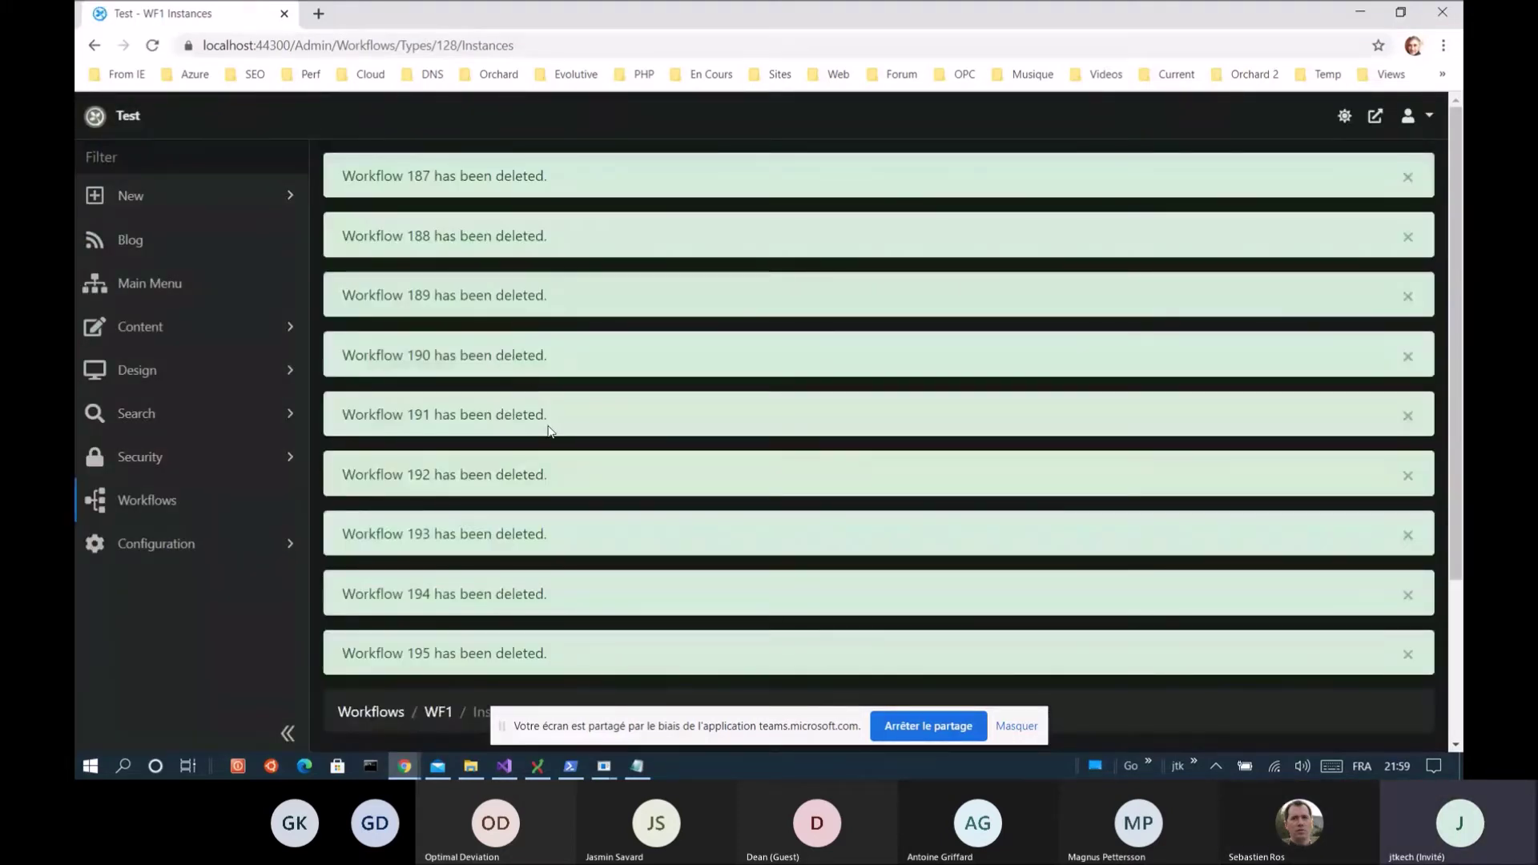
pyautogui.scroll(-3, 458, 477)
pyautogui.click(440, 493)
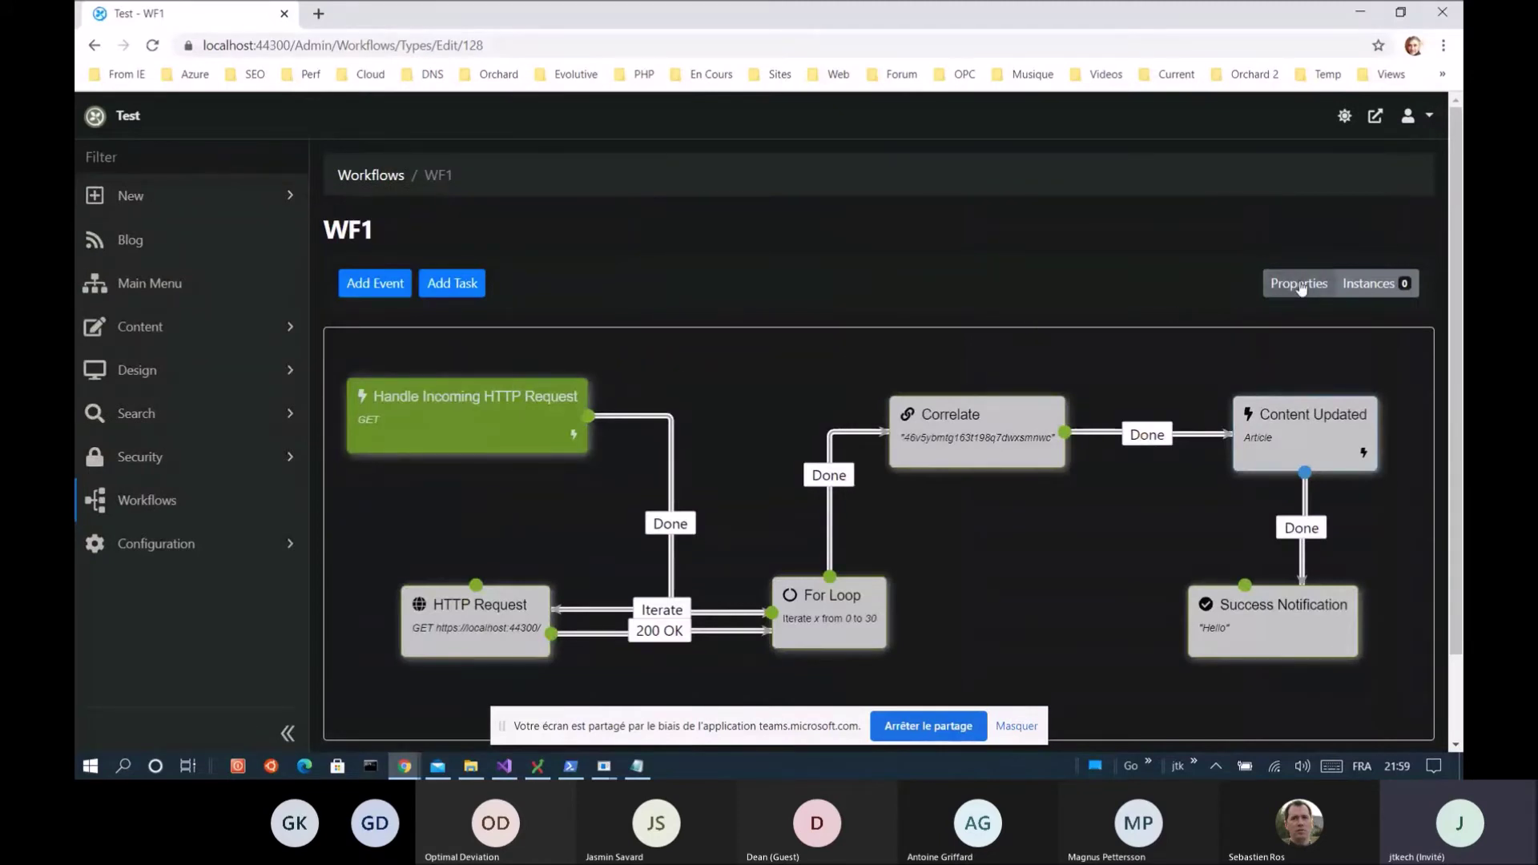
# Change WF1's lock timeout from 10000 to 100 ms, keep expiration at 10000, and save the workflow
pyautogui.click(1299, 284)
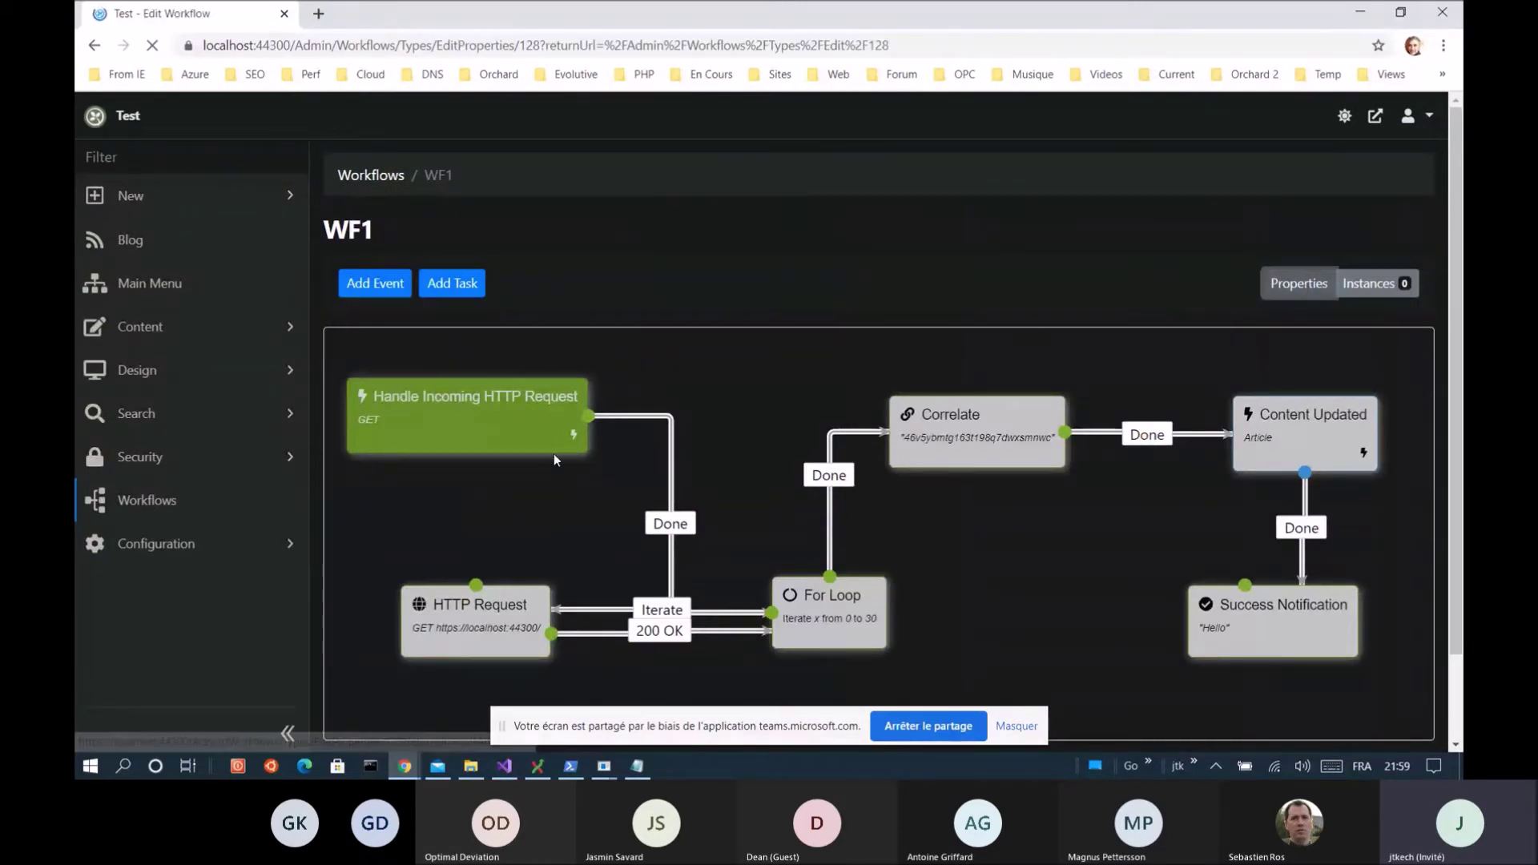
pyautogui.doubleClick(440, 410)
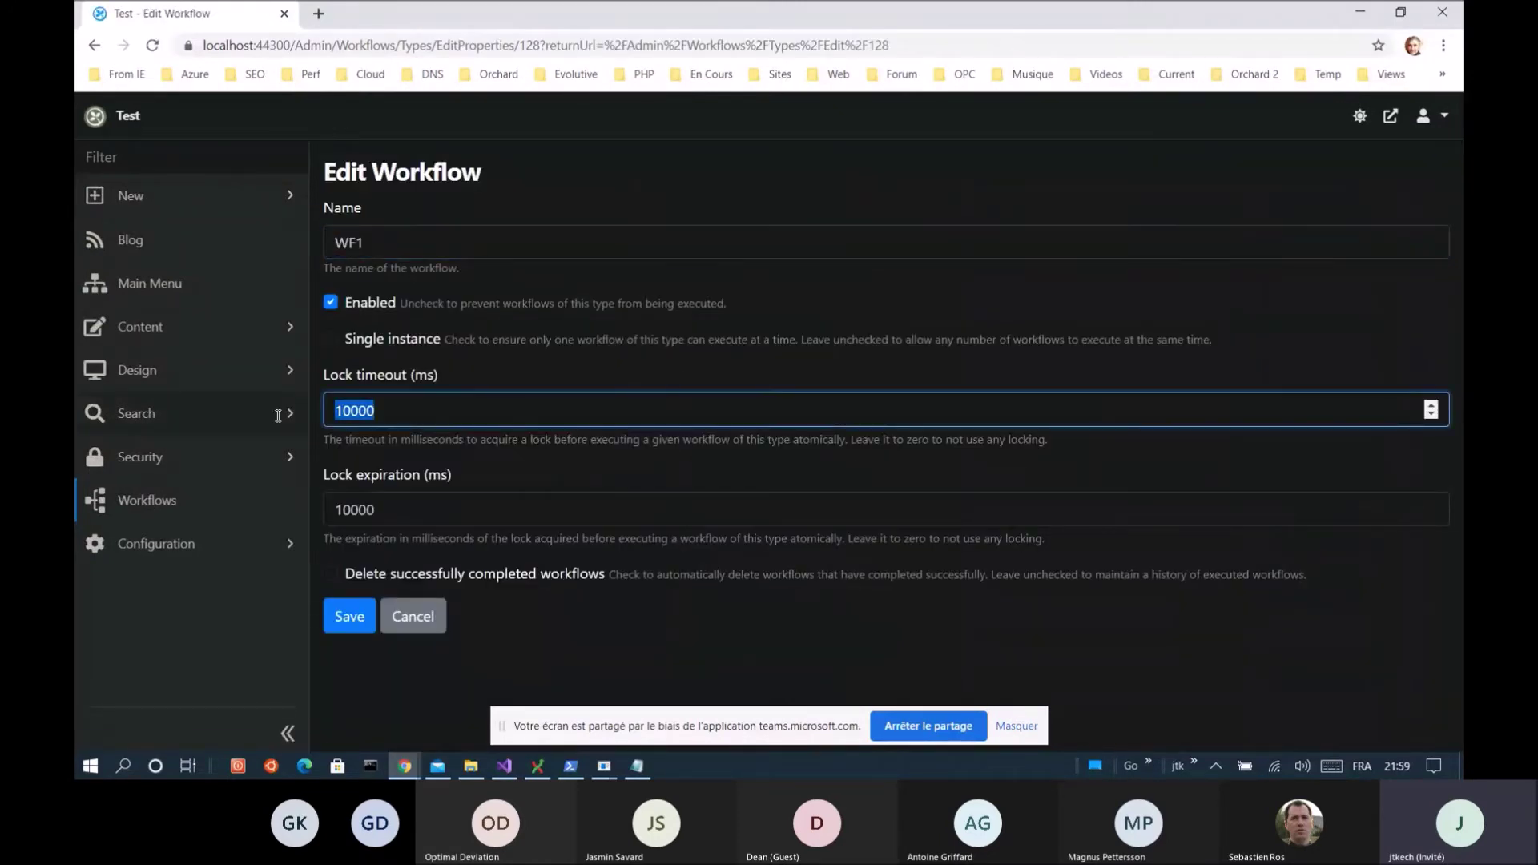
pyautogui.write('100')
pyautogui.doubleClick(371, 408)
pyautogui.click(357, 621)
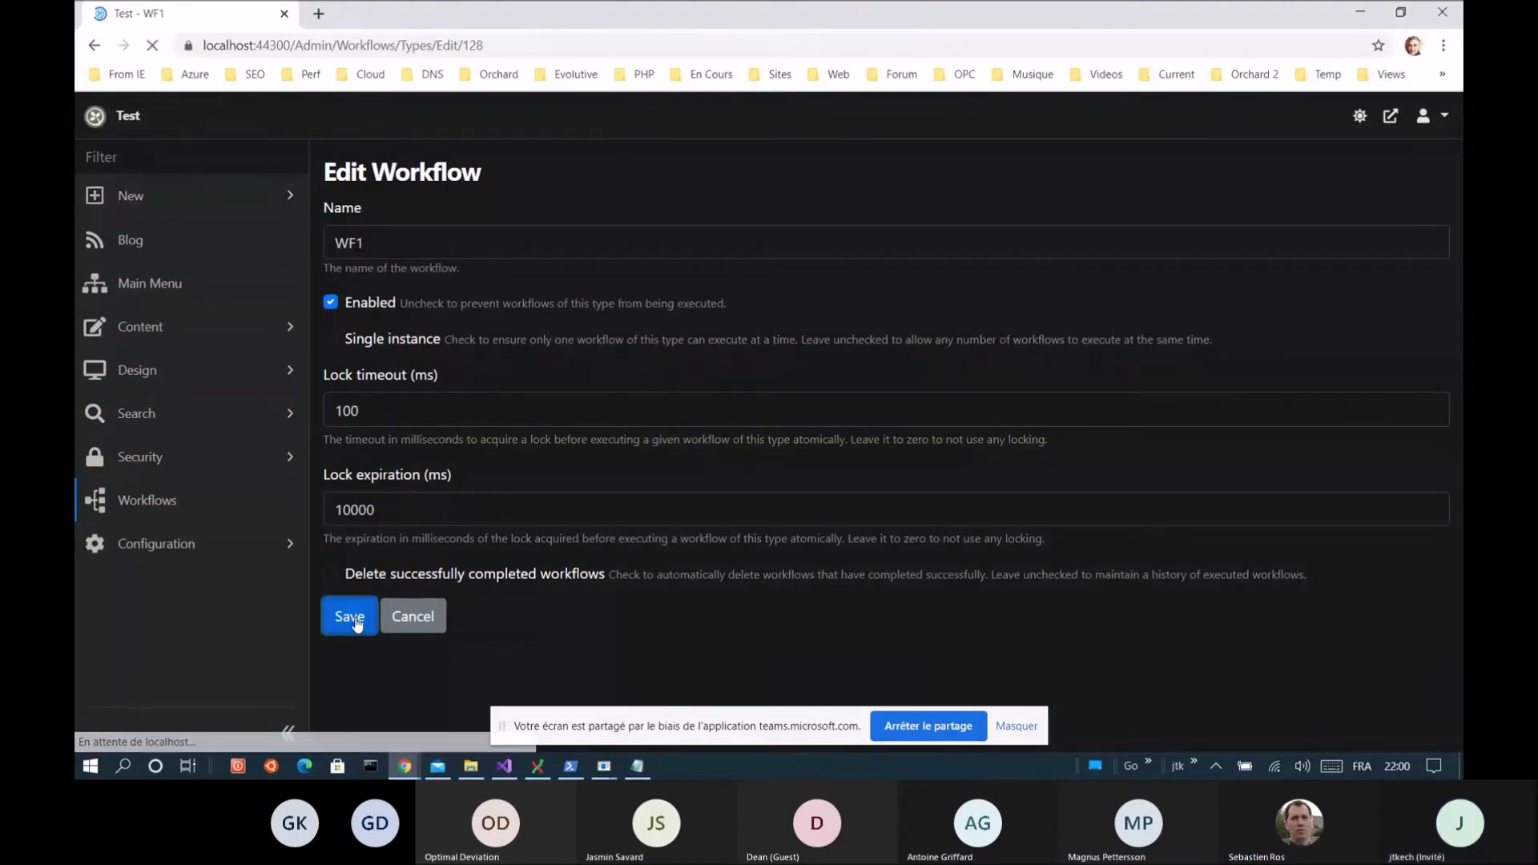
pyautogui.scroll(-2, 426, 712)
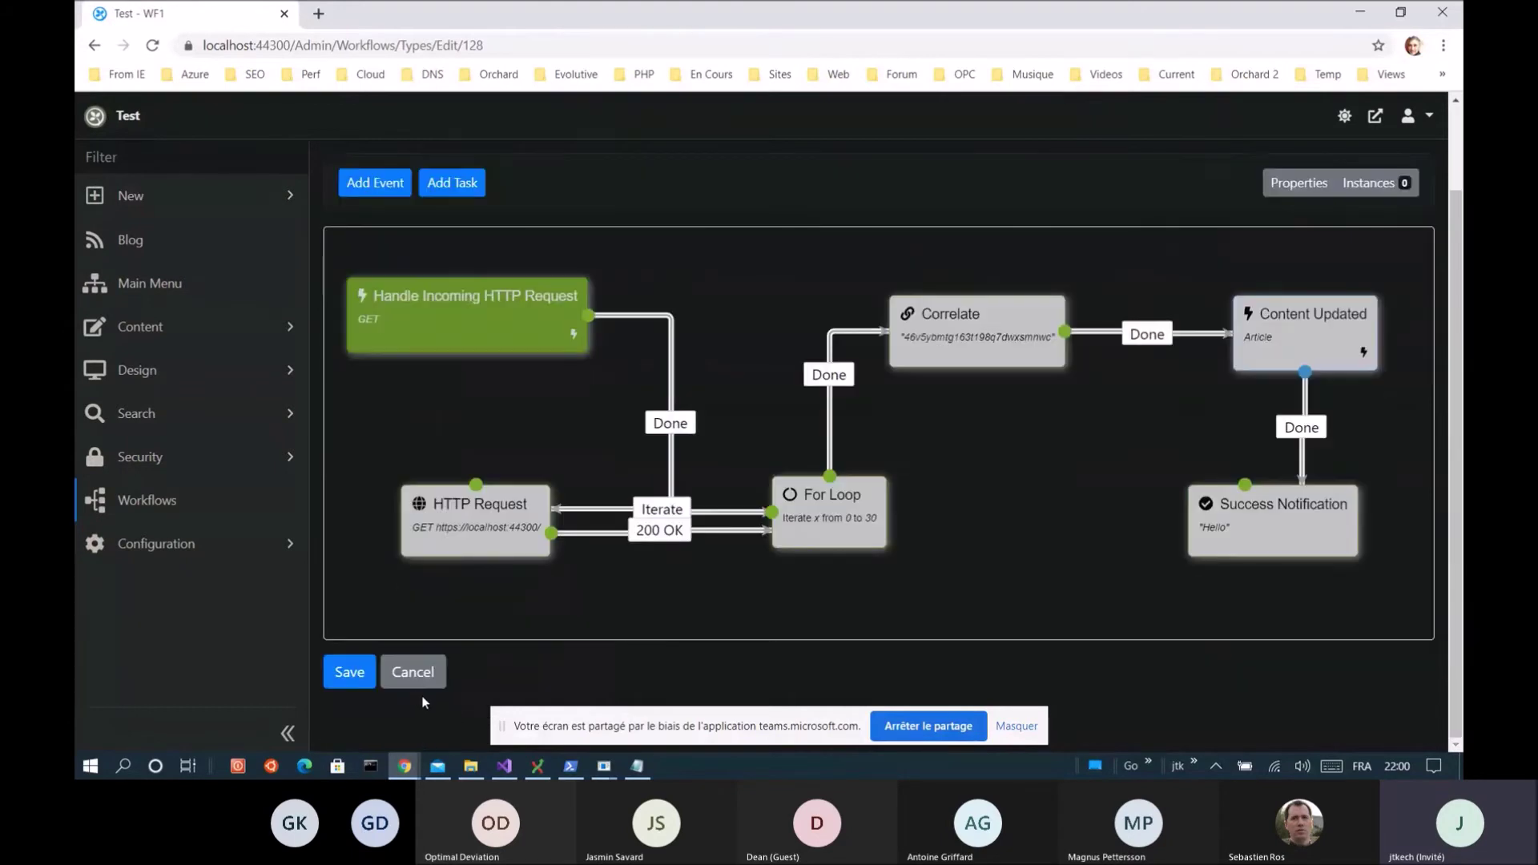
pyautogui.click(347, 675)
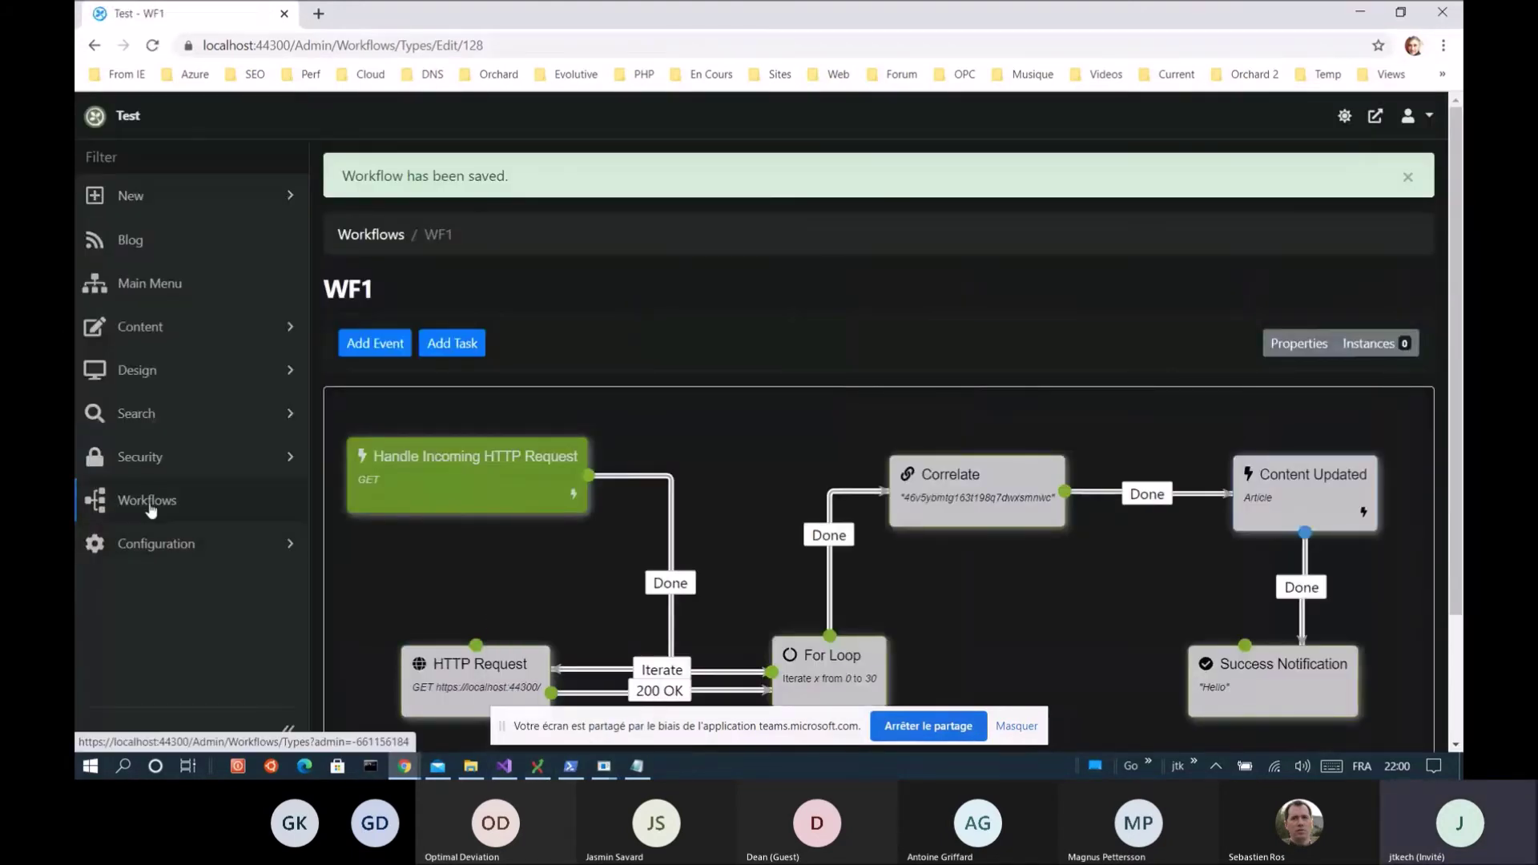
# Rerun the ab benchmark (1.721 s, 5.81 requests/sec) and refresh Manage Workflows, now showing WF1 with 1 instance
pyautogui.click(148, 502)
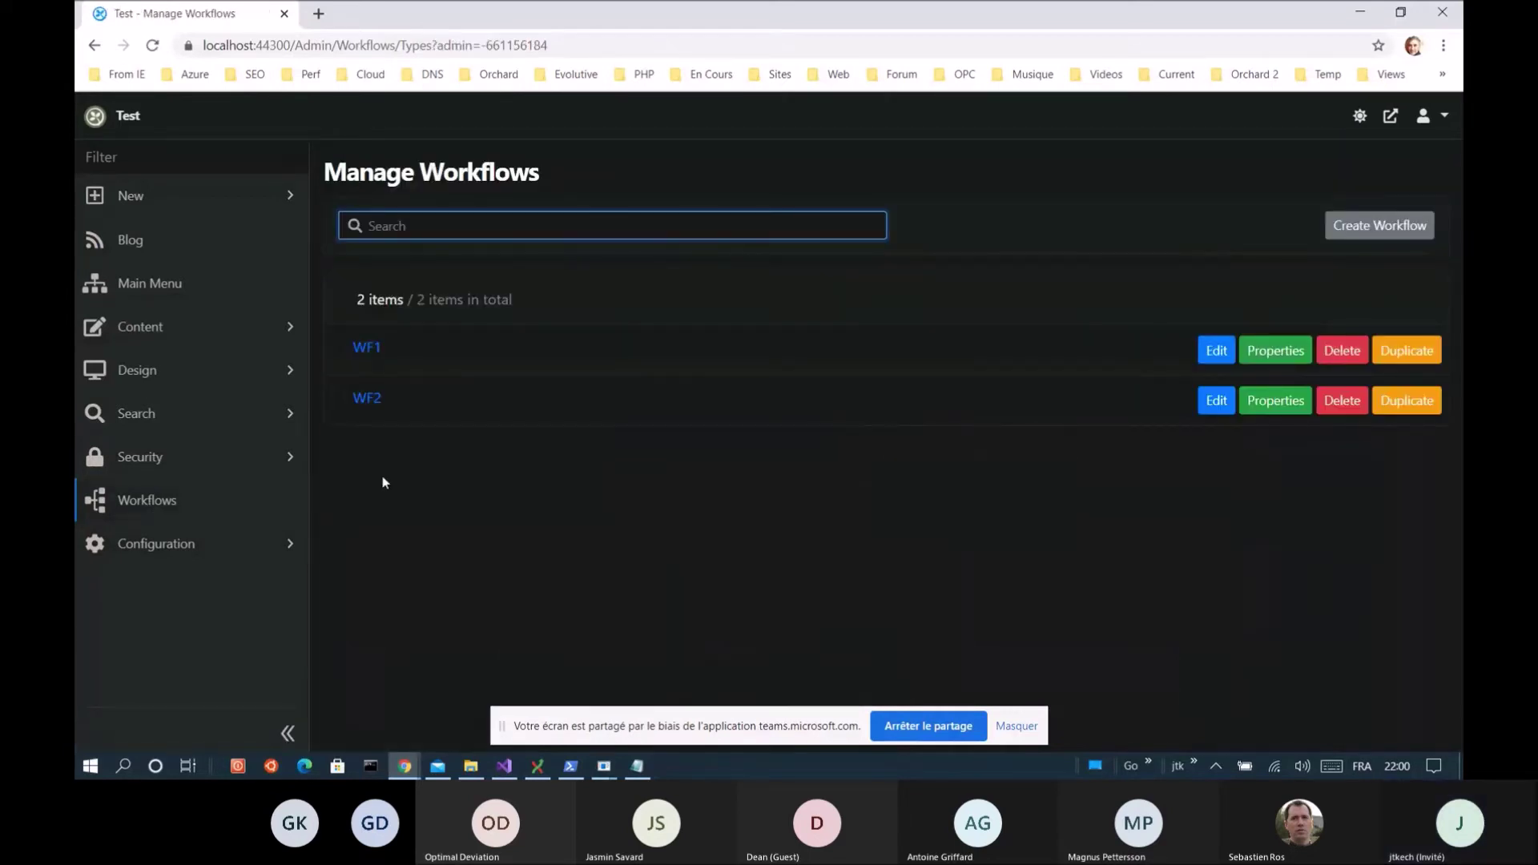
pyautogui.click(570, 767)
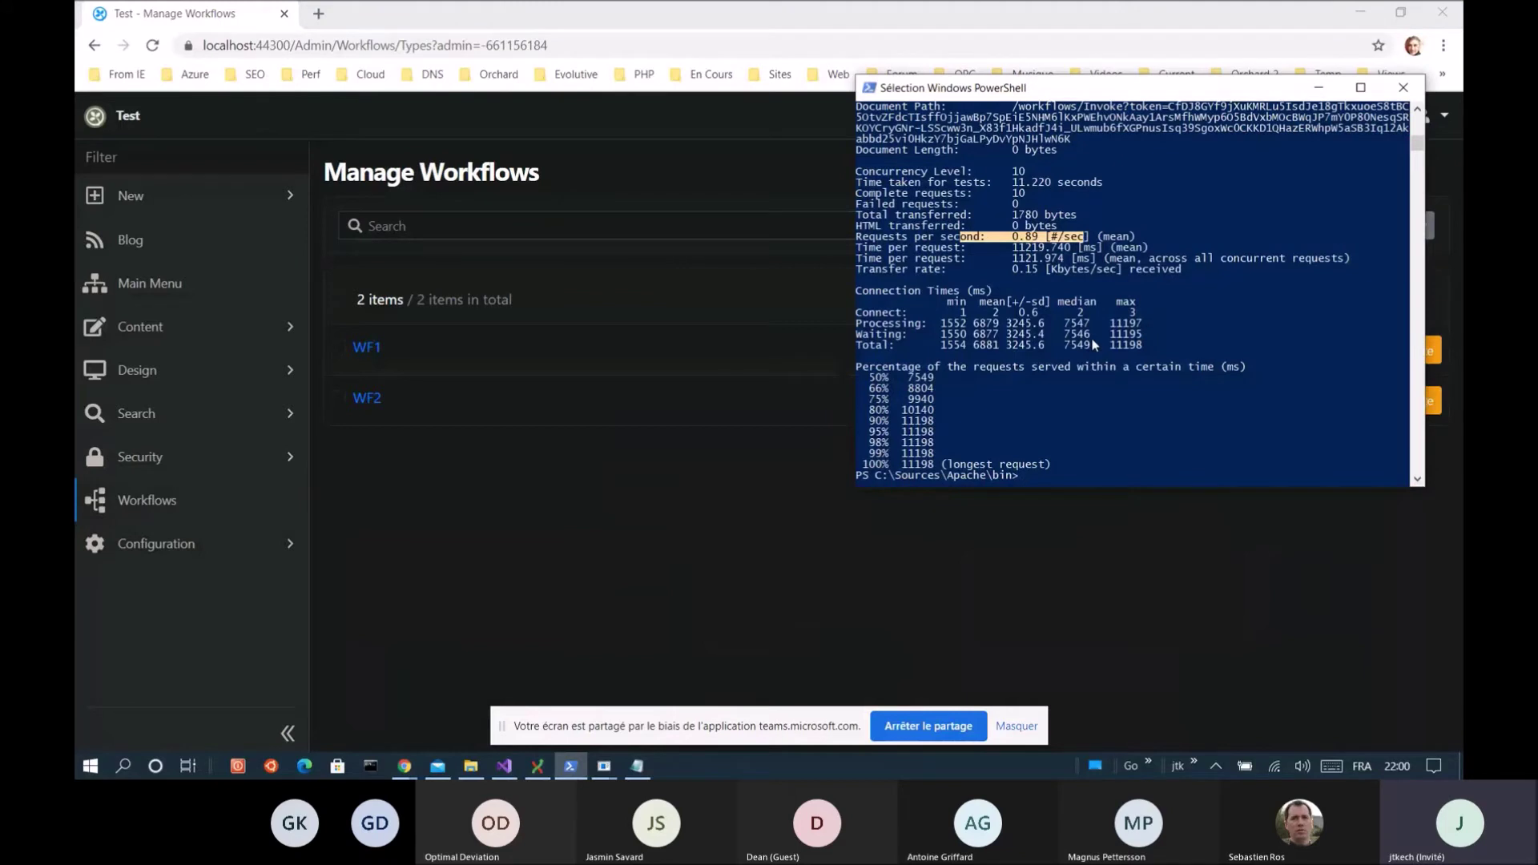
pyautogui.press('Up')
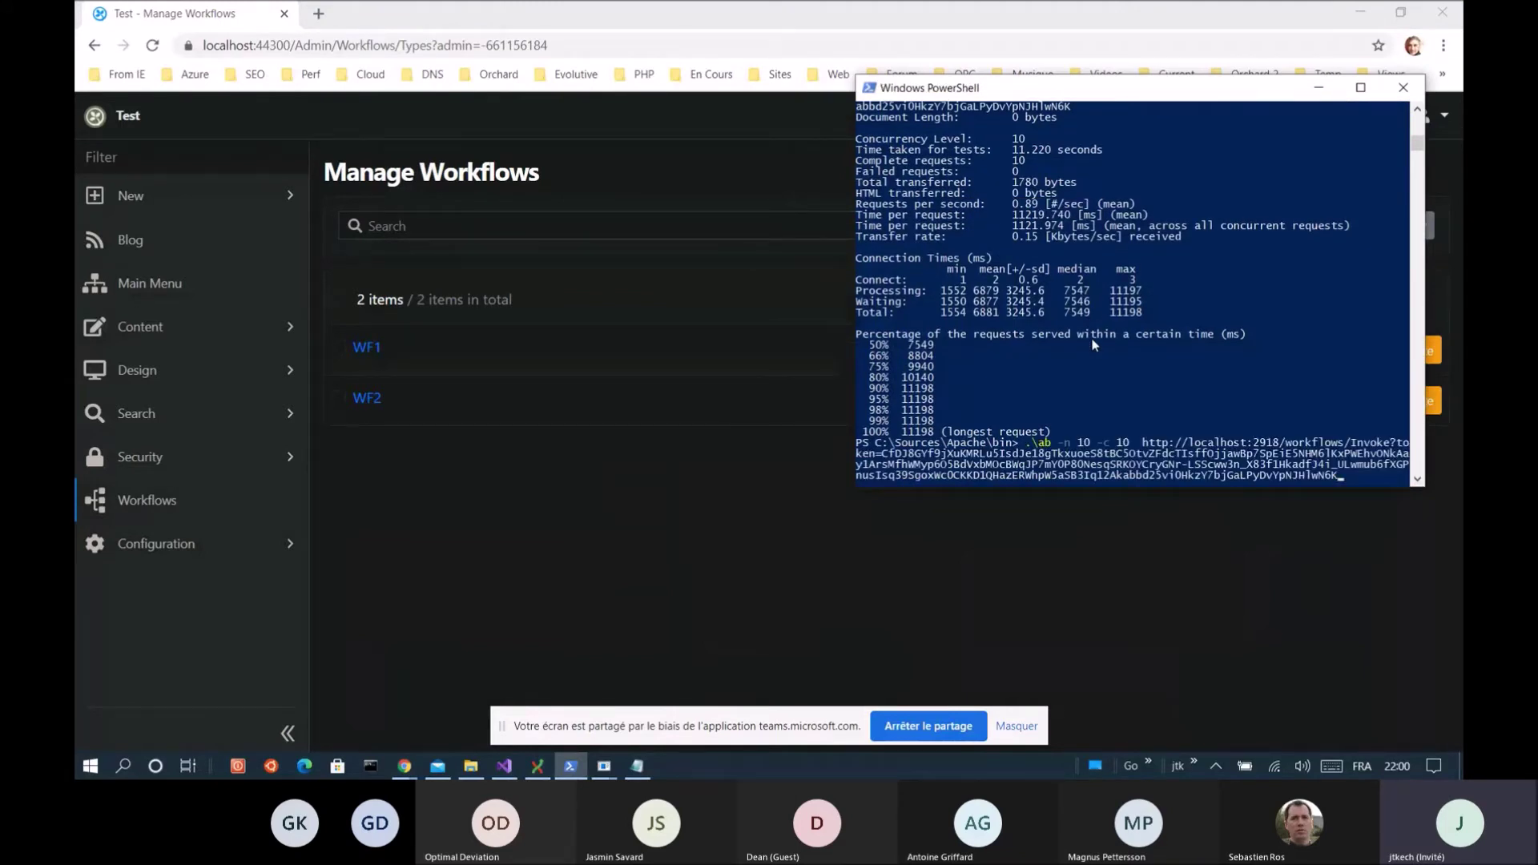
pyautogui.press('Return')
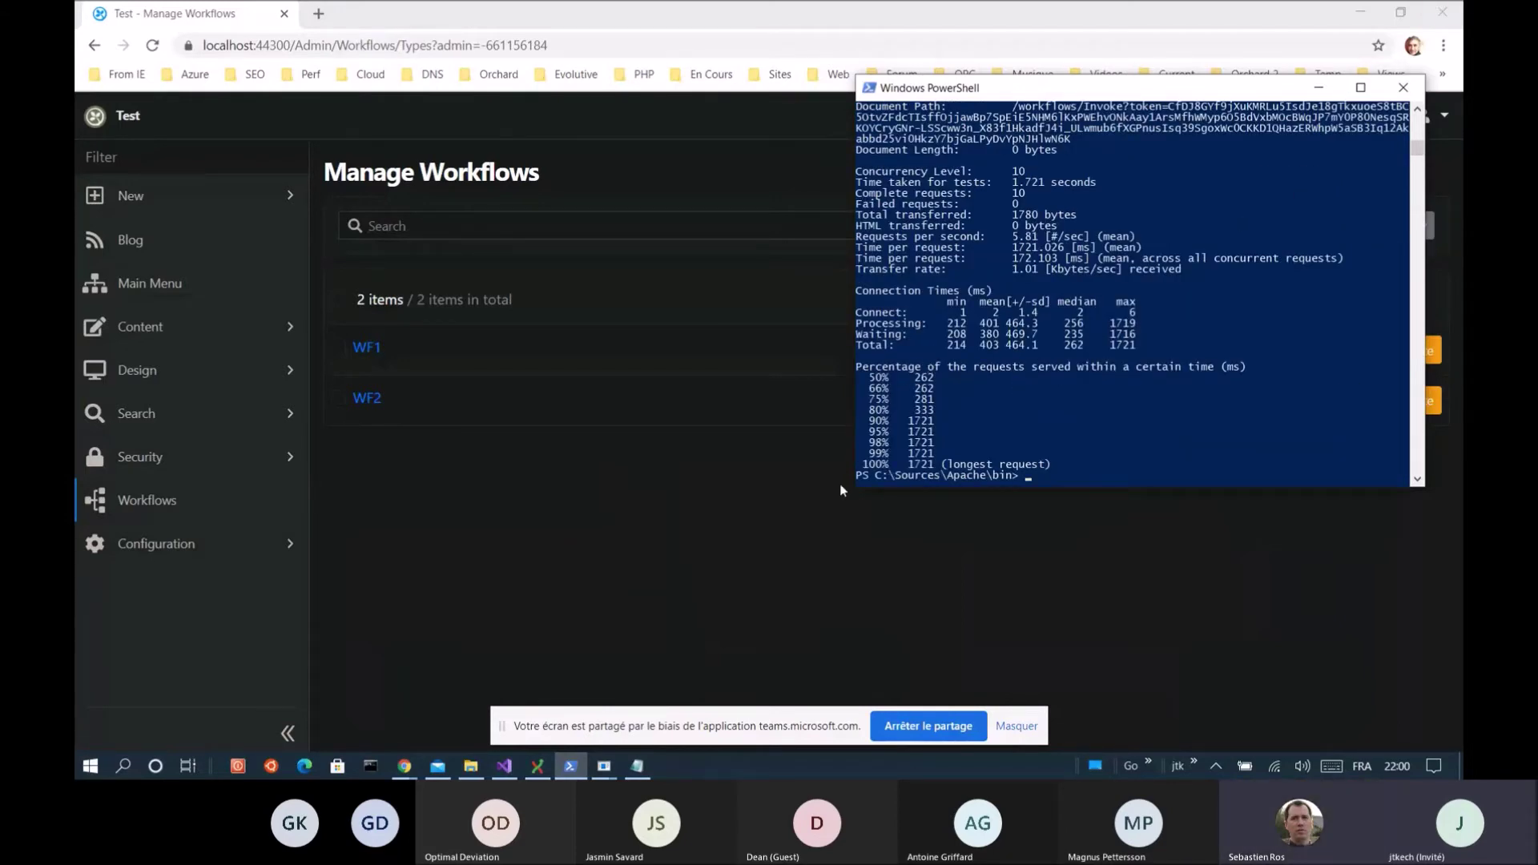
pyautogui.click(530, 504)
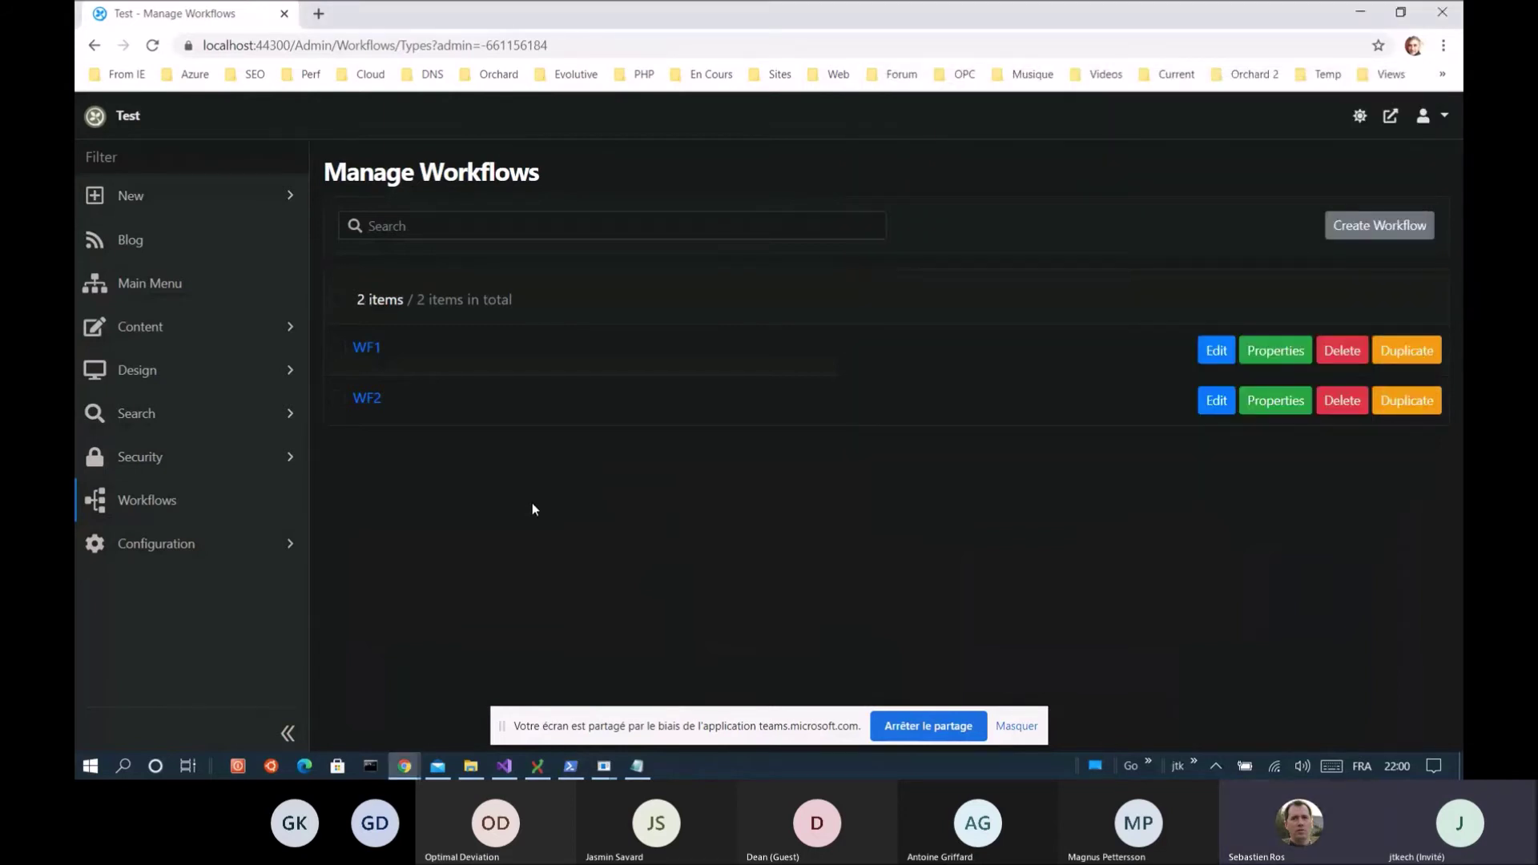
pyautogui.press('F5')
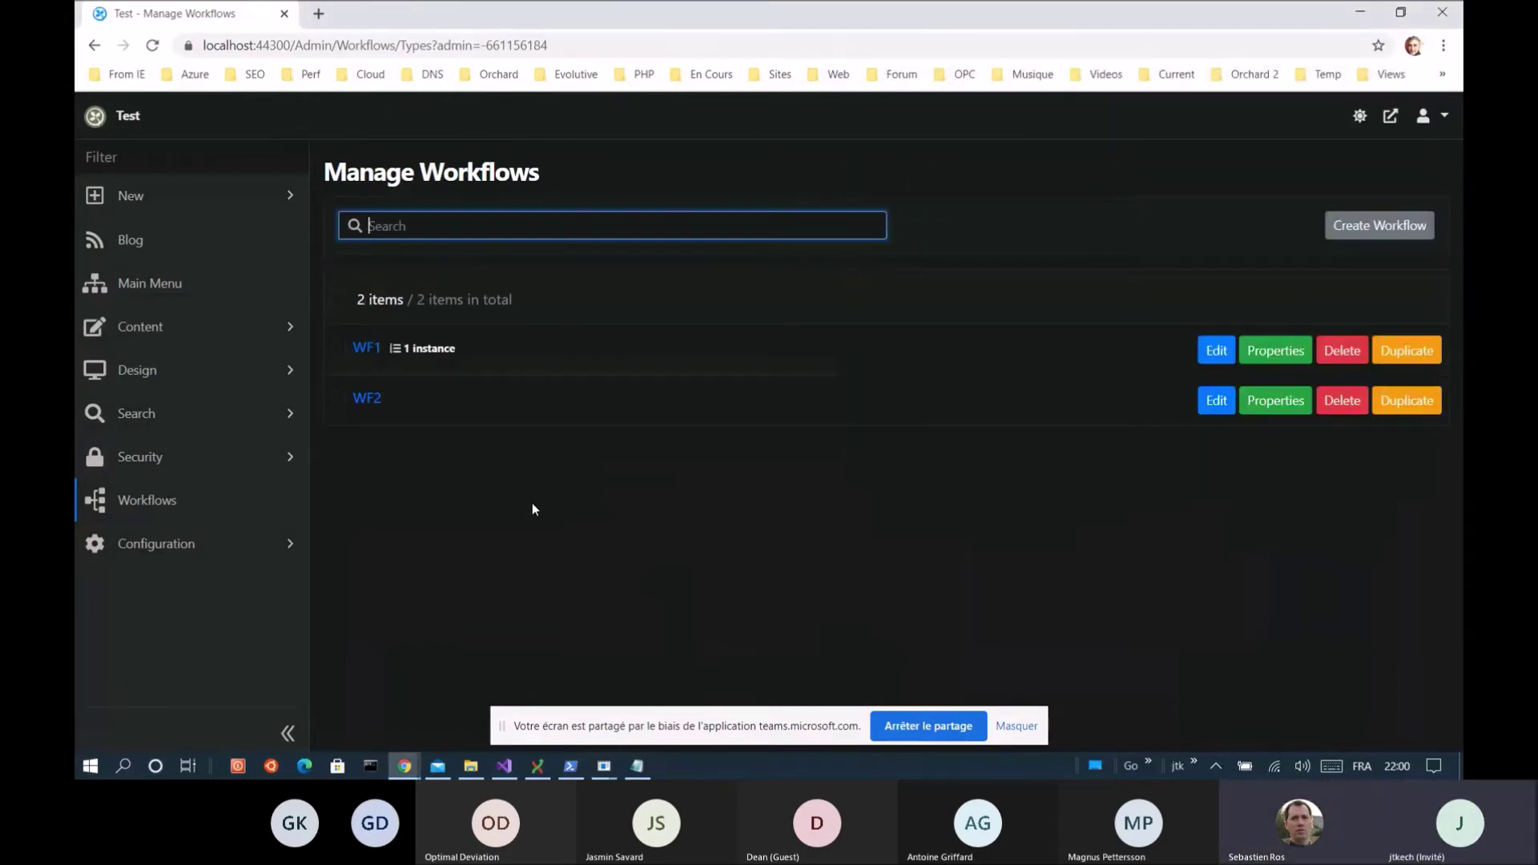
# Delete WF1's lone halted instance (workflow 196) and reopen the WF1 workflow designer
pyautogui.click(430, 352)
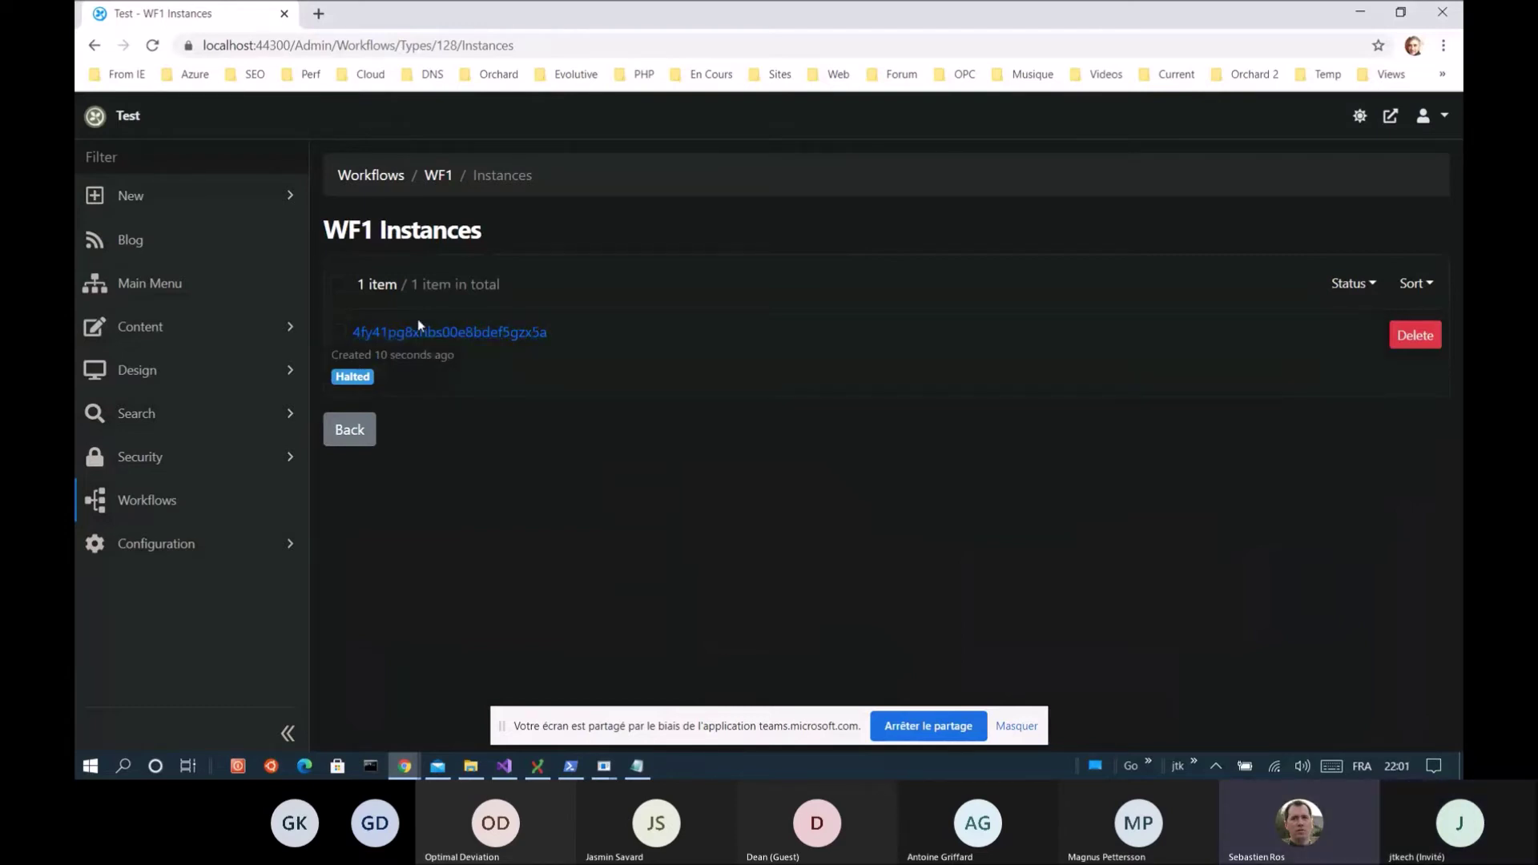
pyautogui.click(1425, 340)
pyautogui.click(879, 485)
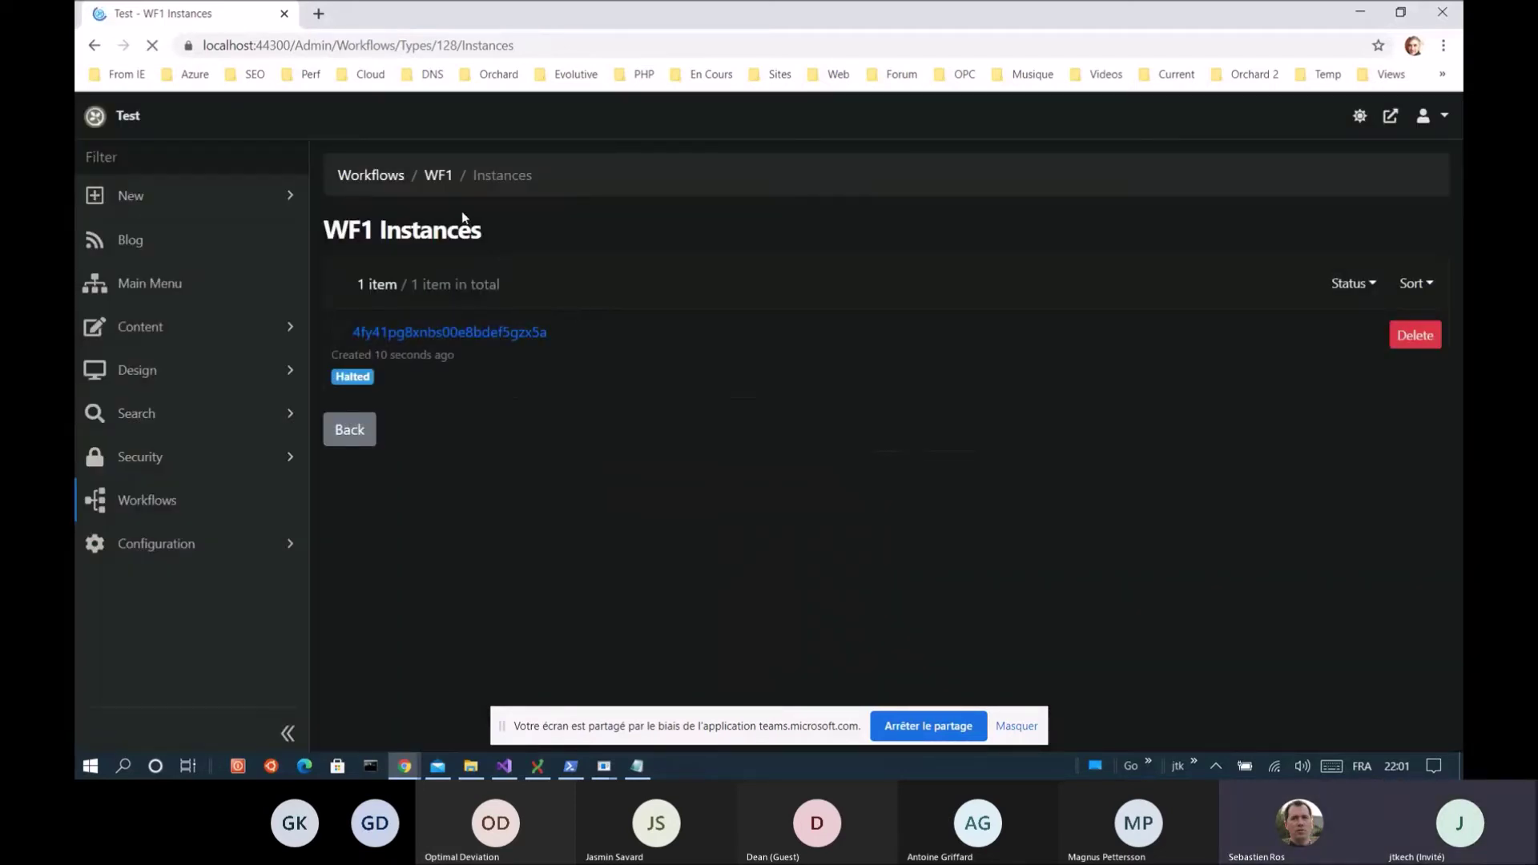
pyautogui.click(438, 240)
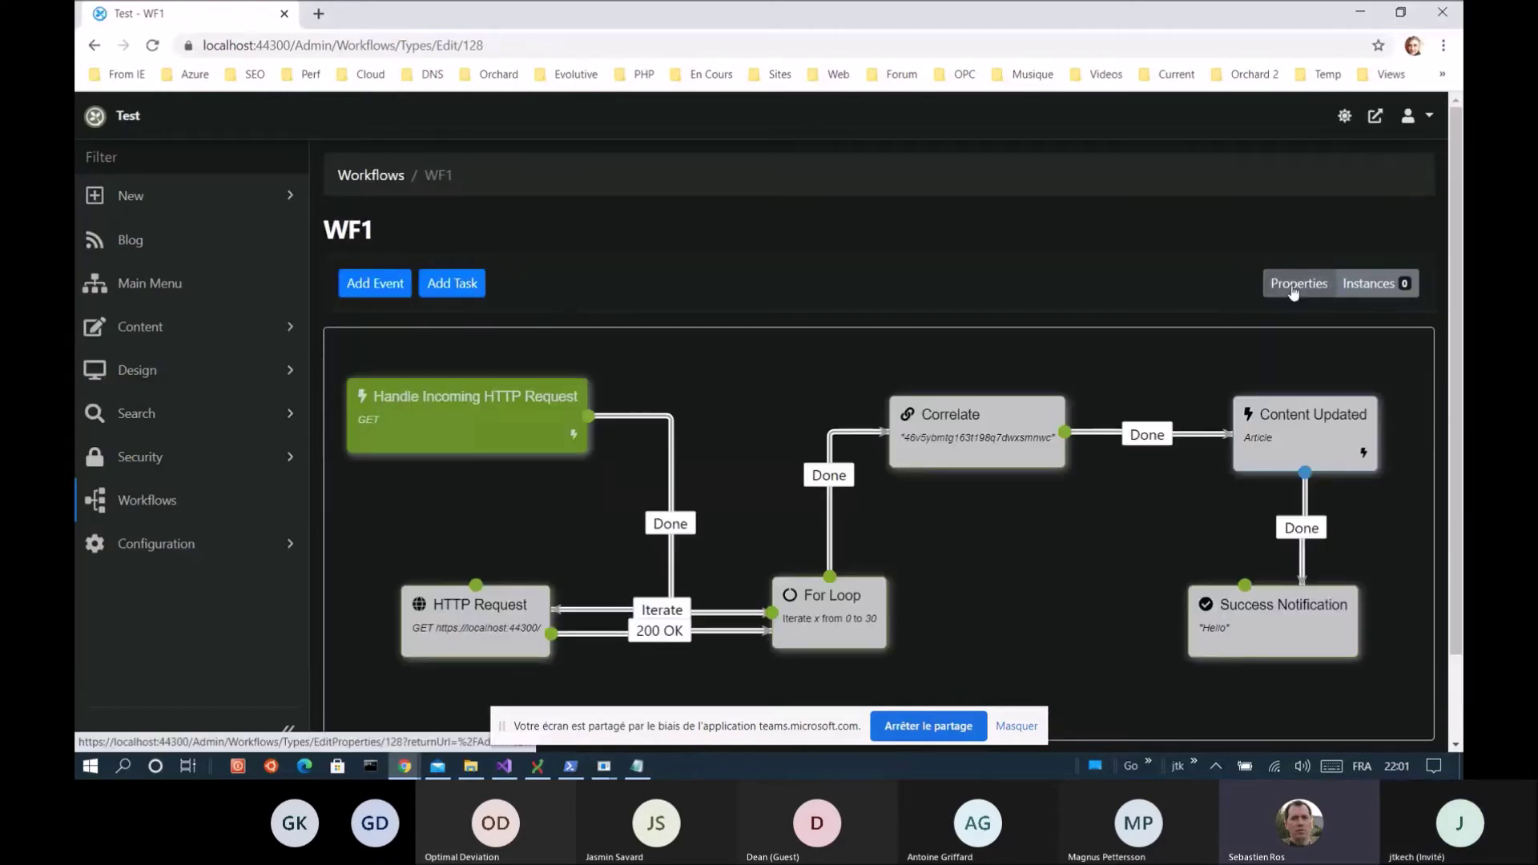
# Make WF1 single-instance with a 100 ms lock timeout and 10000 ms lock expiration
pyautogui.click(1295, 285)
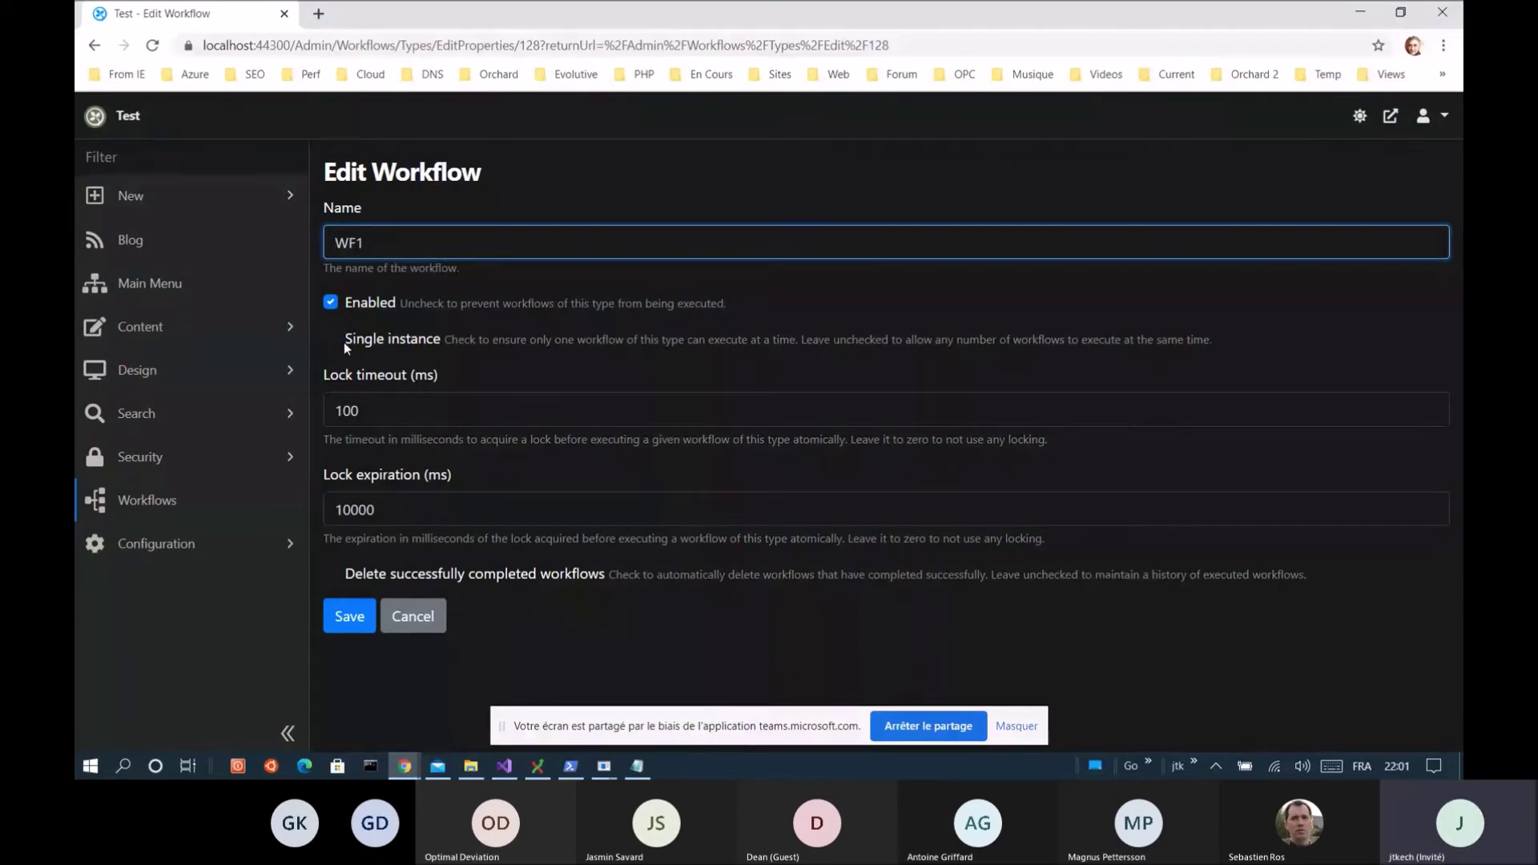
pyautogui.click(340, 408)
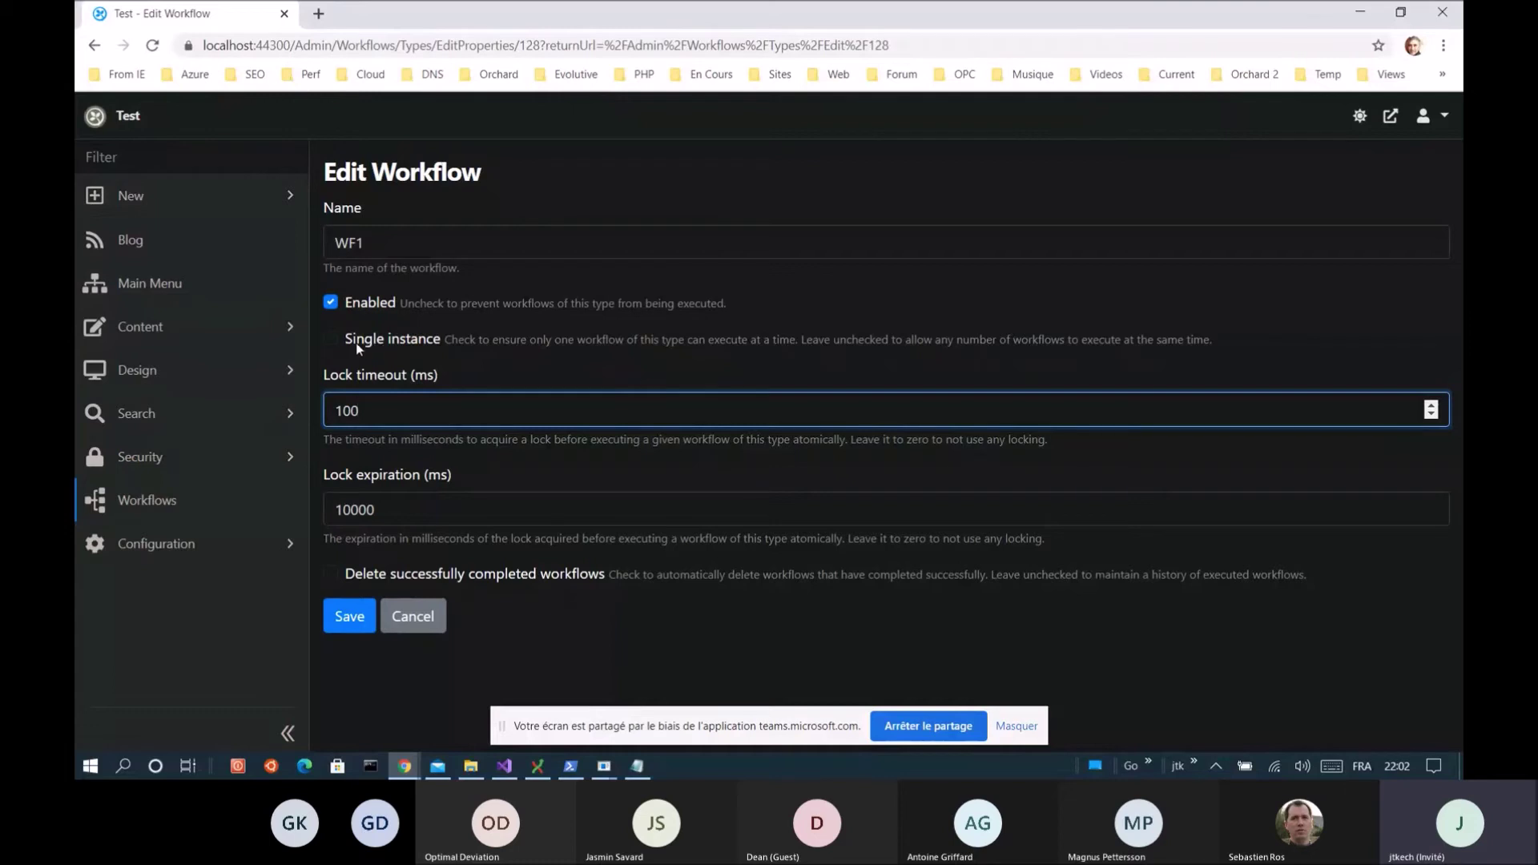
pyautogui.click(331, 340)
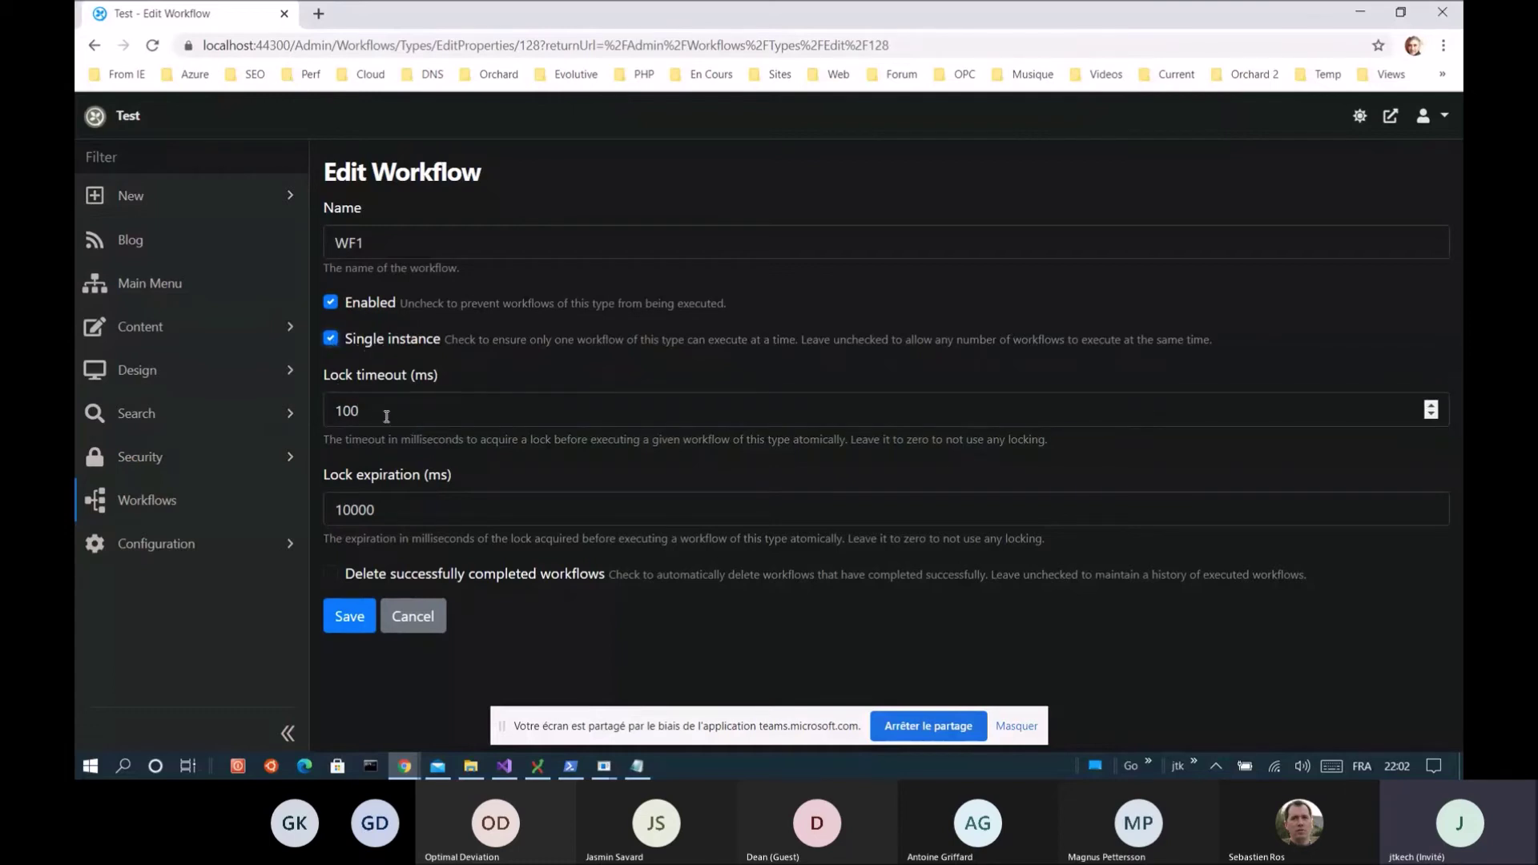
pyautogui.moveTo(388, 414); pyautogui.dragTo(328, 413)
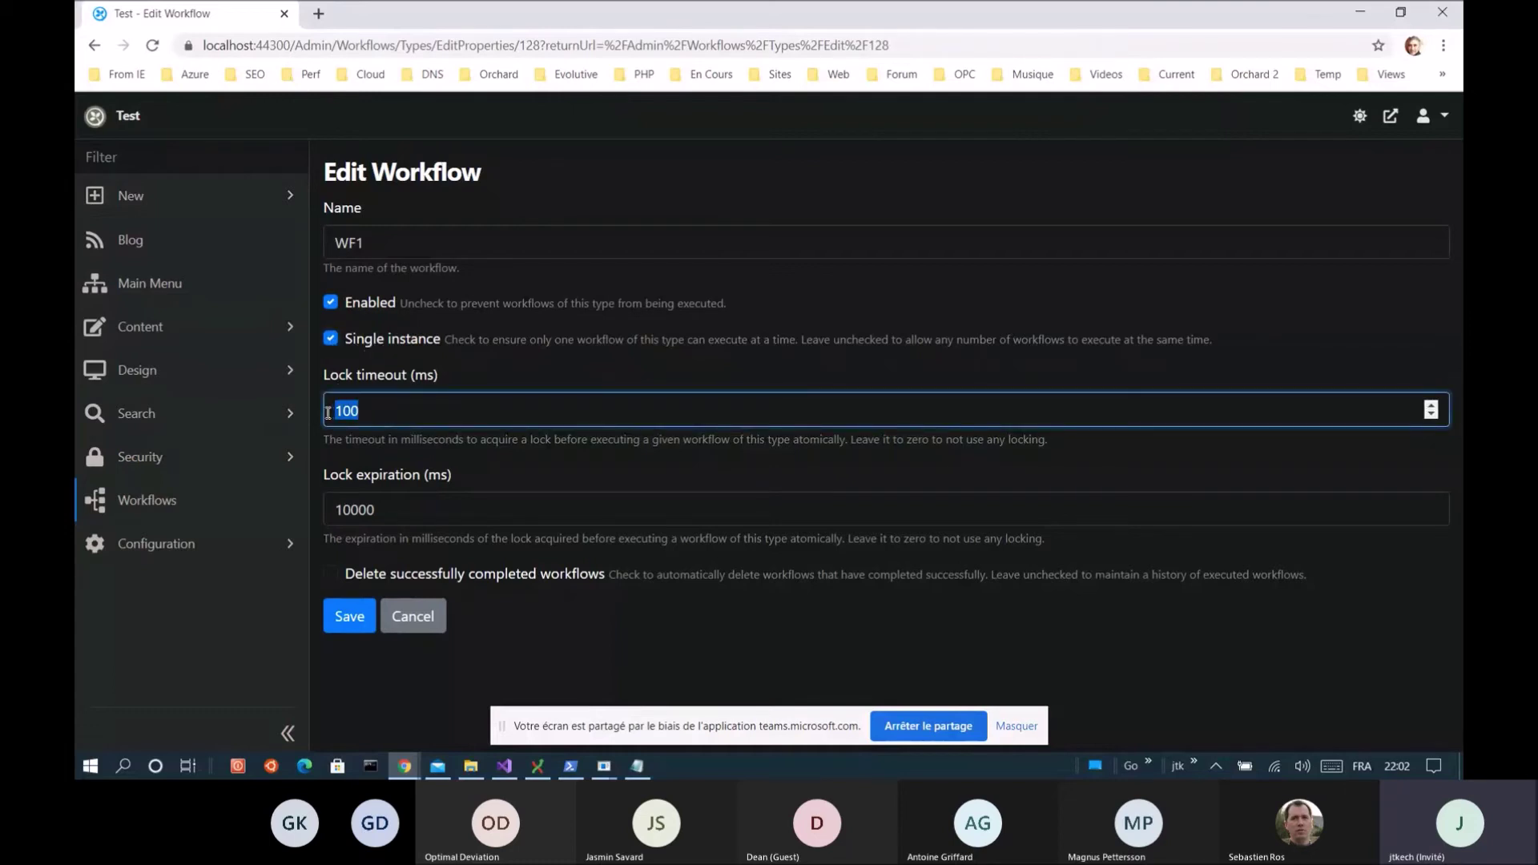
pyautogui.moveTo(403, 514); pyautogui.dragTo(318, 517)
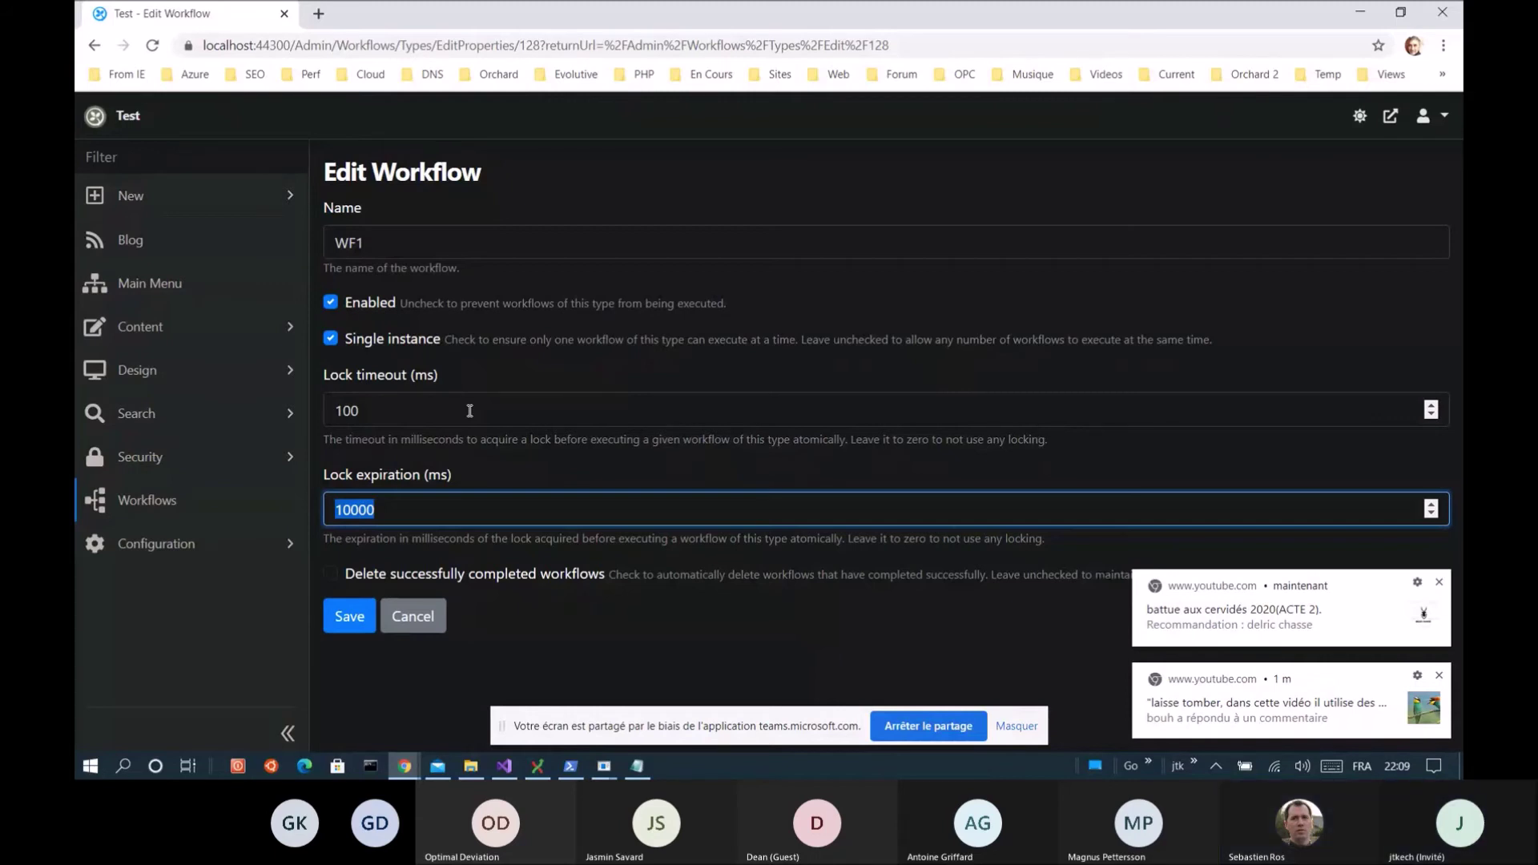
pyautogui.click(469, 411)
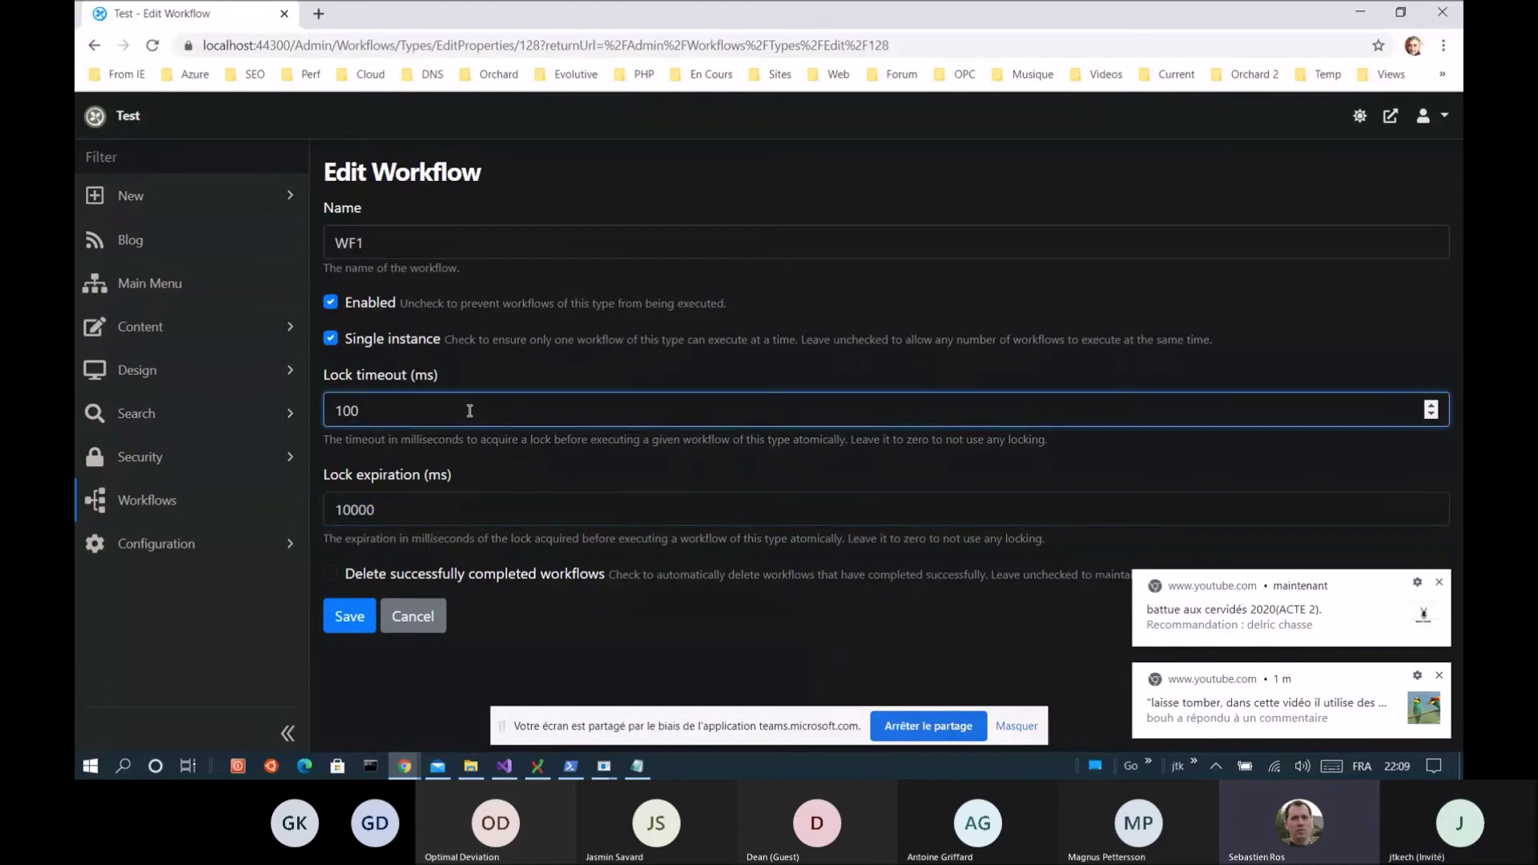
pyautogui.click(934, 725)
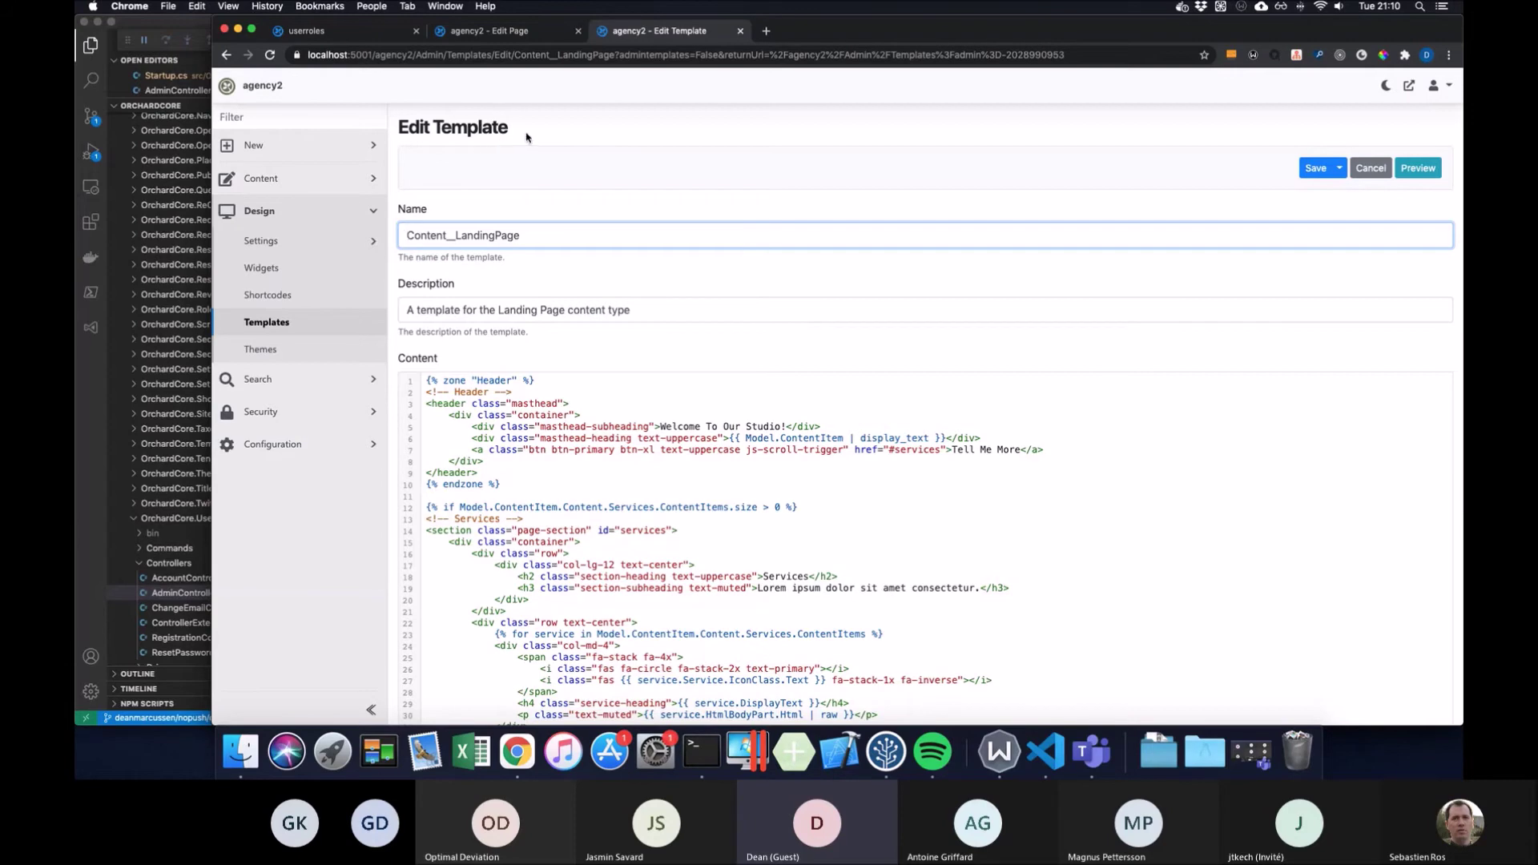
pyautogui.scroll(-3, 809, 385)
pyautogui.scroll(-20, 805, 388)
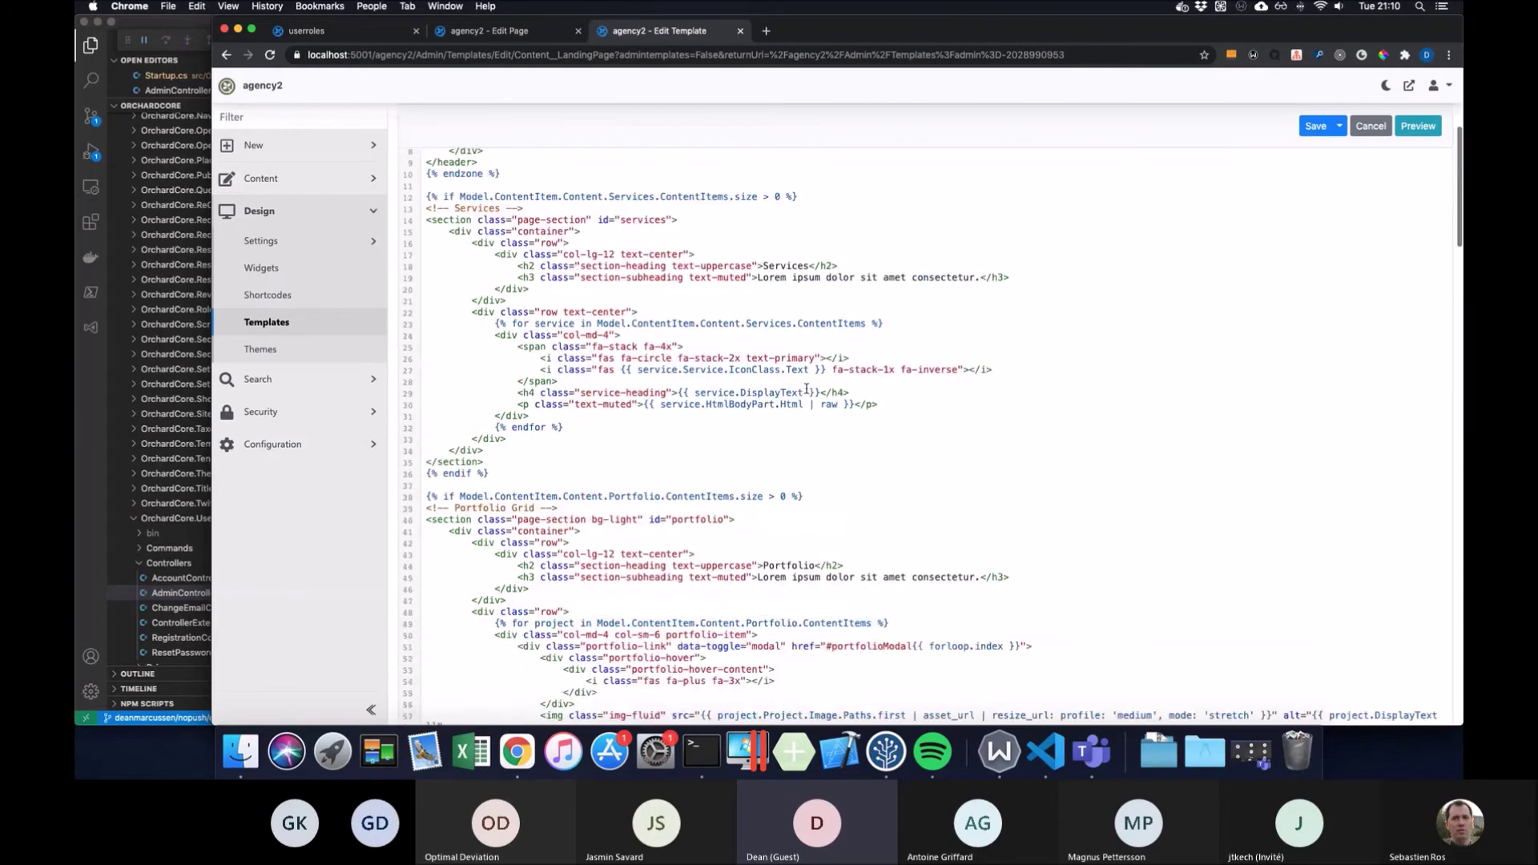
pyautogui.scroll(-15, 805, 389)
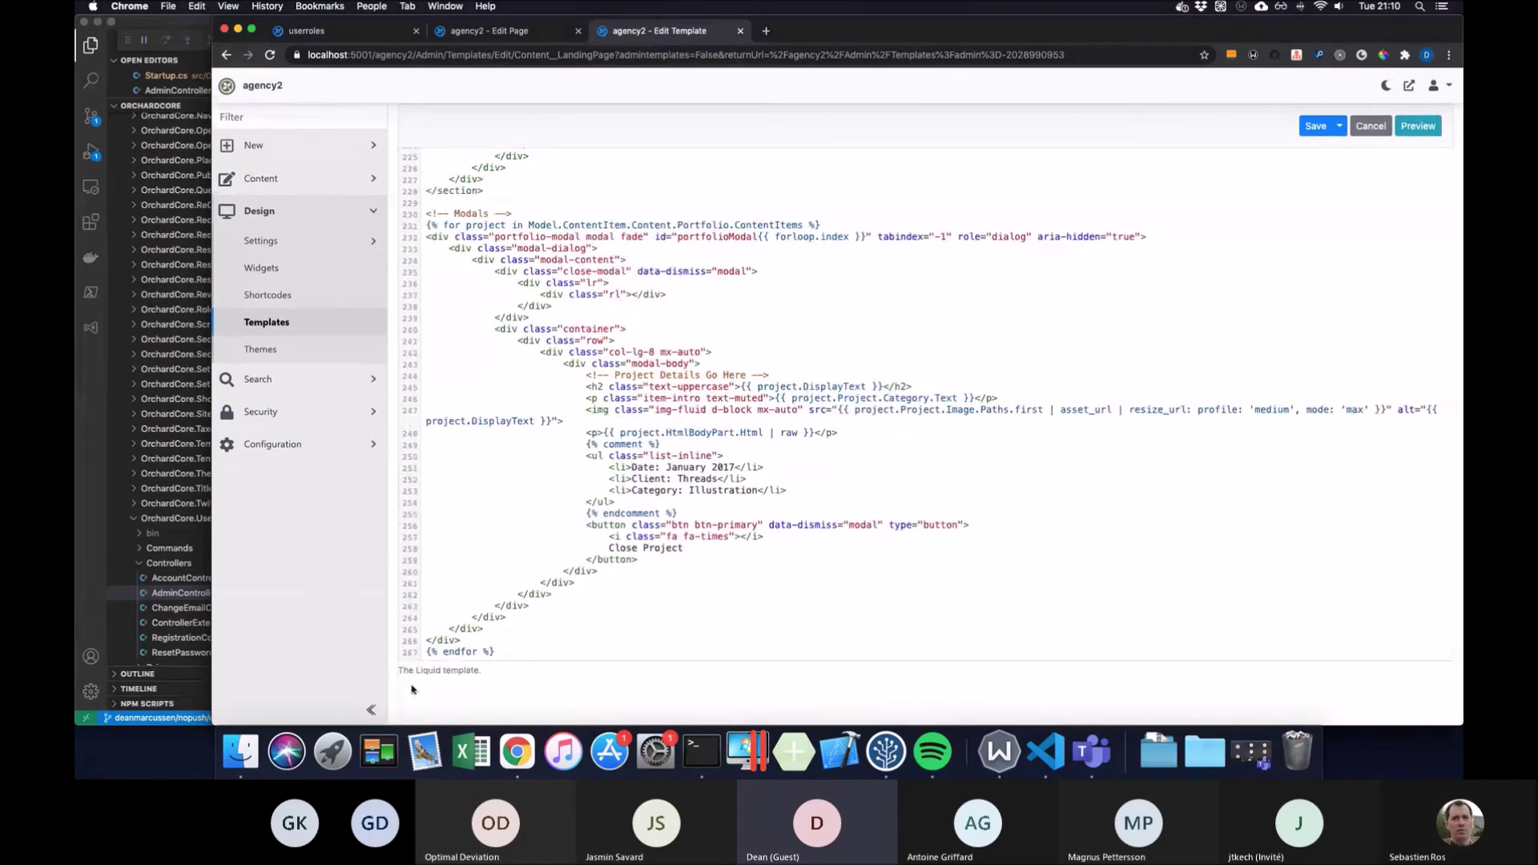
pyautogui.scroll(1, 617, 549)
pyautogui.scroll(6, 617, 549)
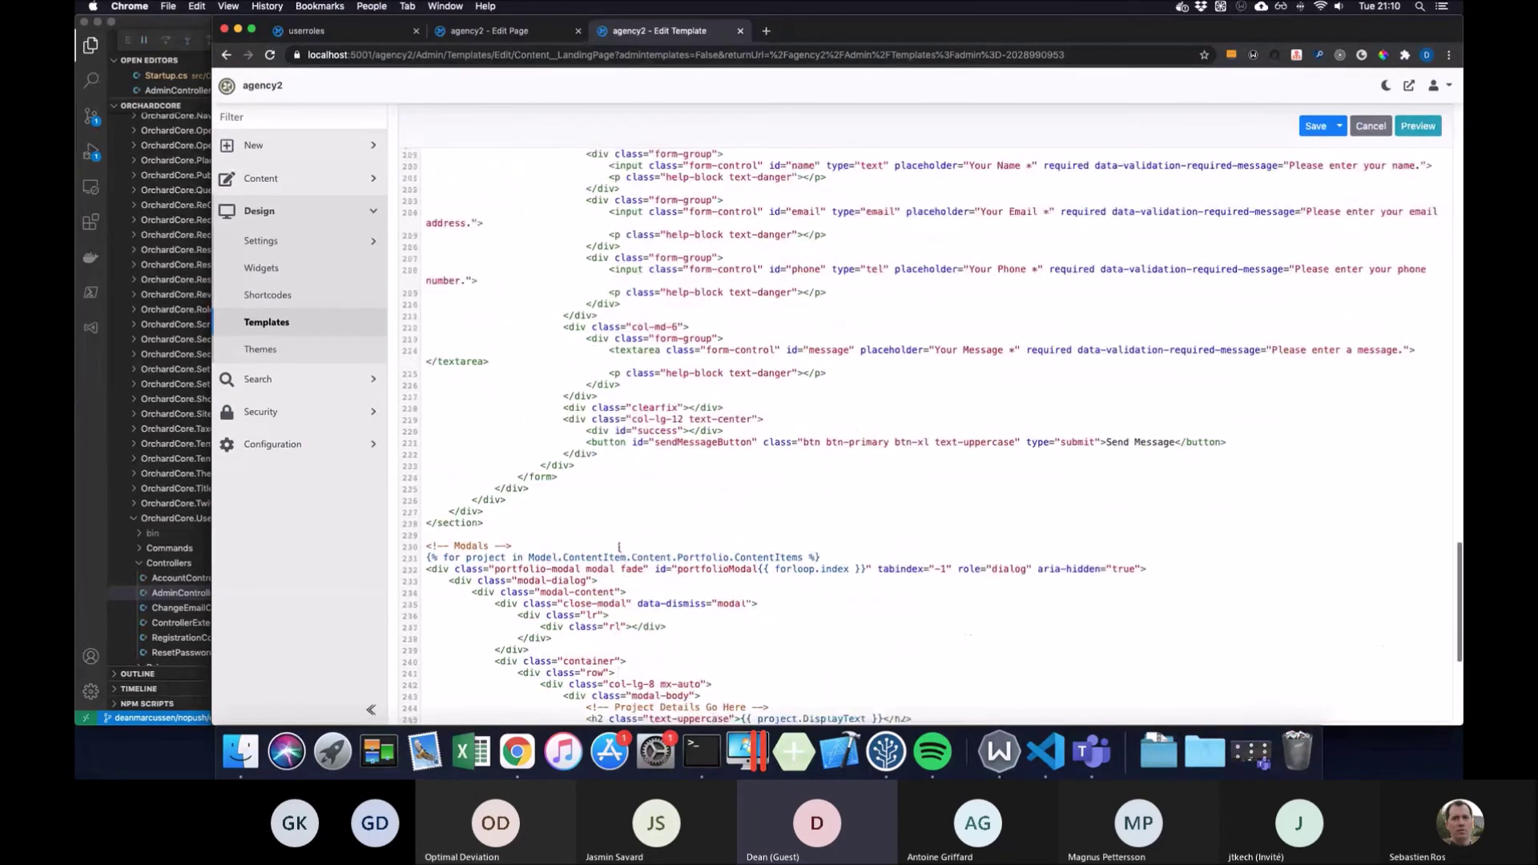
pyautogui.click(833, 353)
pyautogui.click(730, 359)
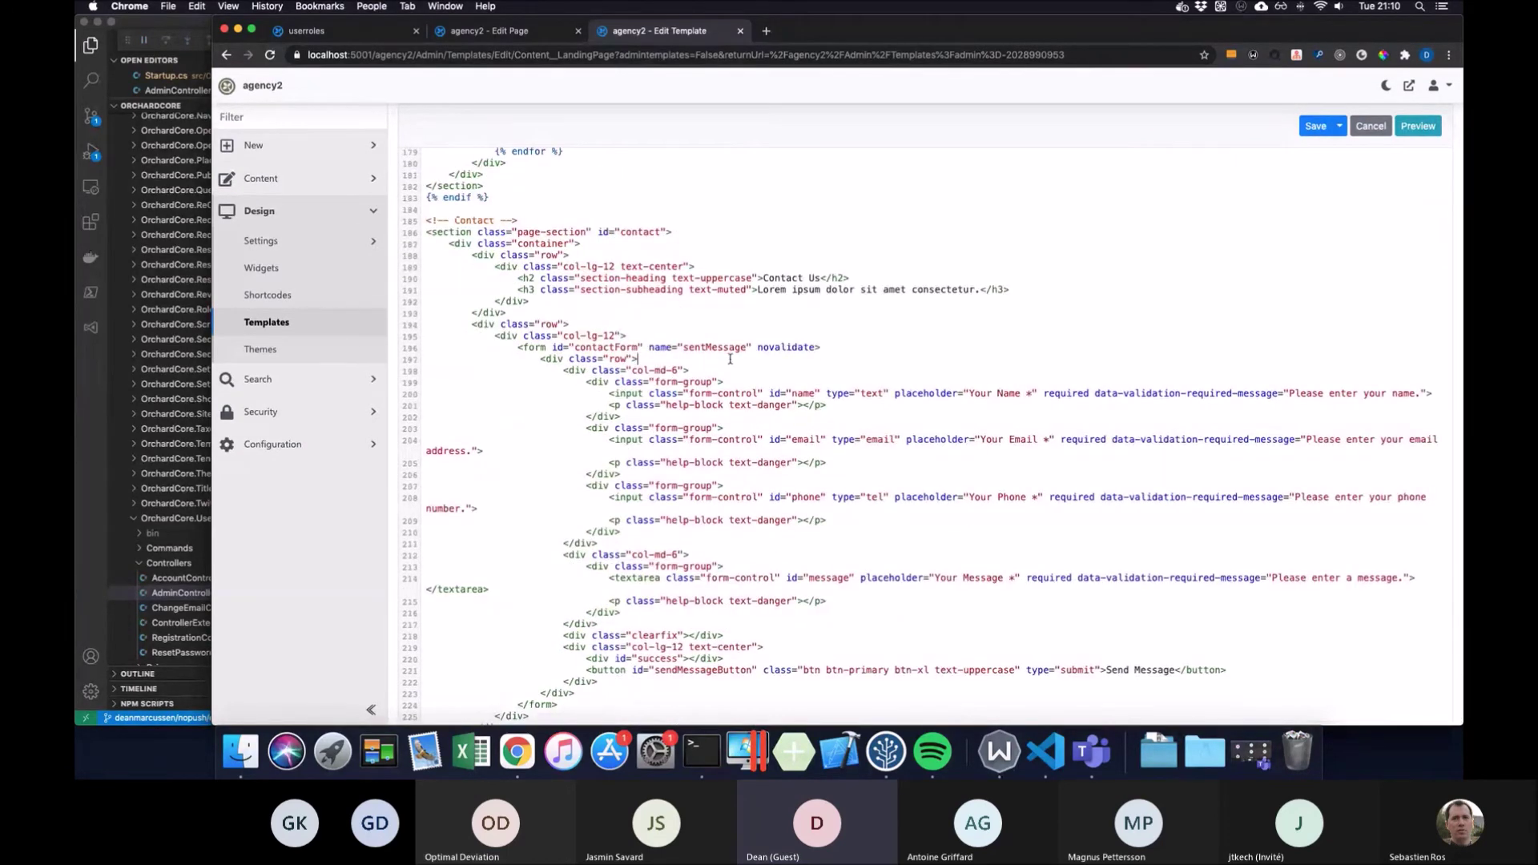
pyautogui.scroll(15, 760, 384)
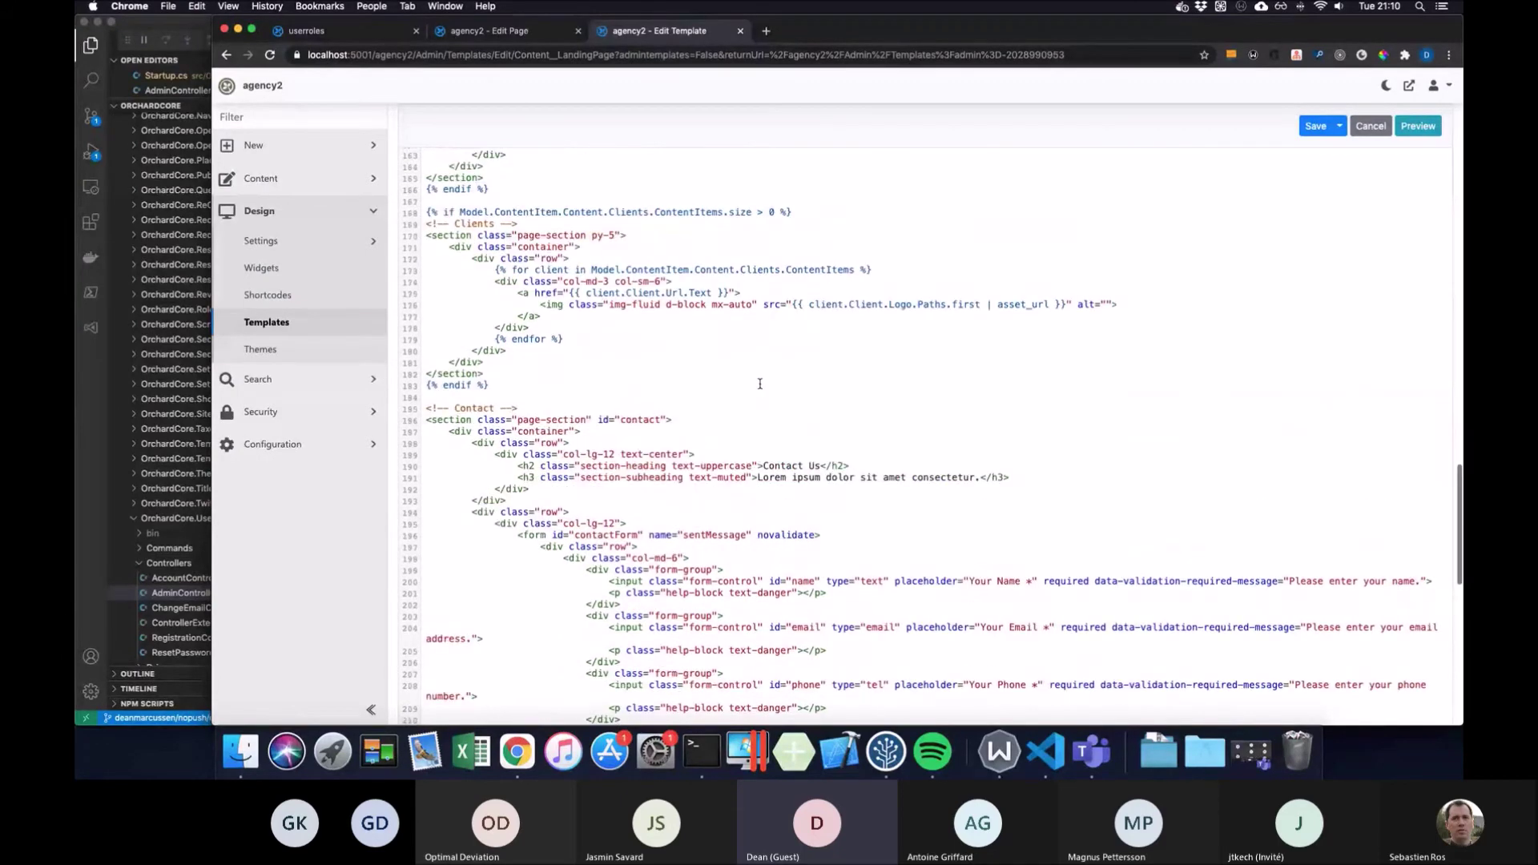
pyautogui.scroll(15, 812, 349)
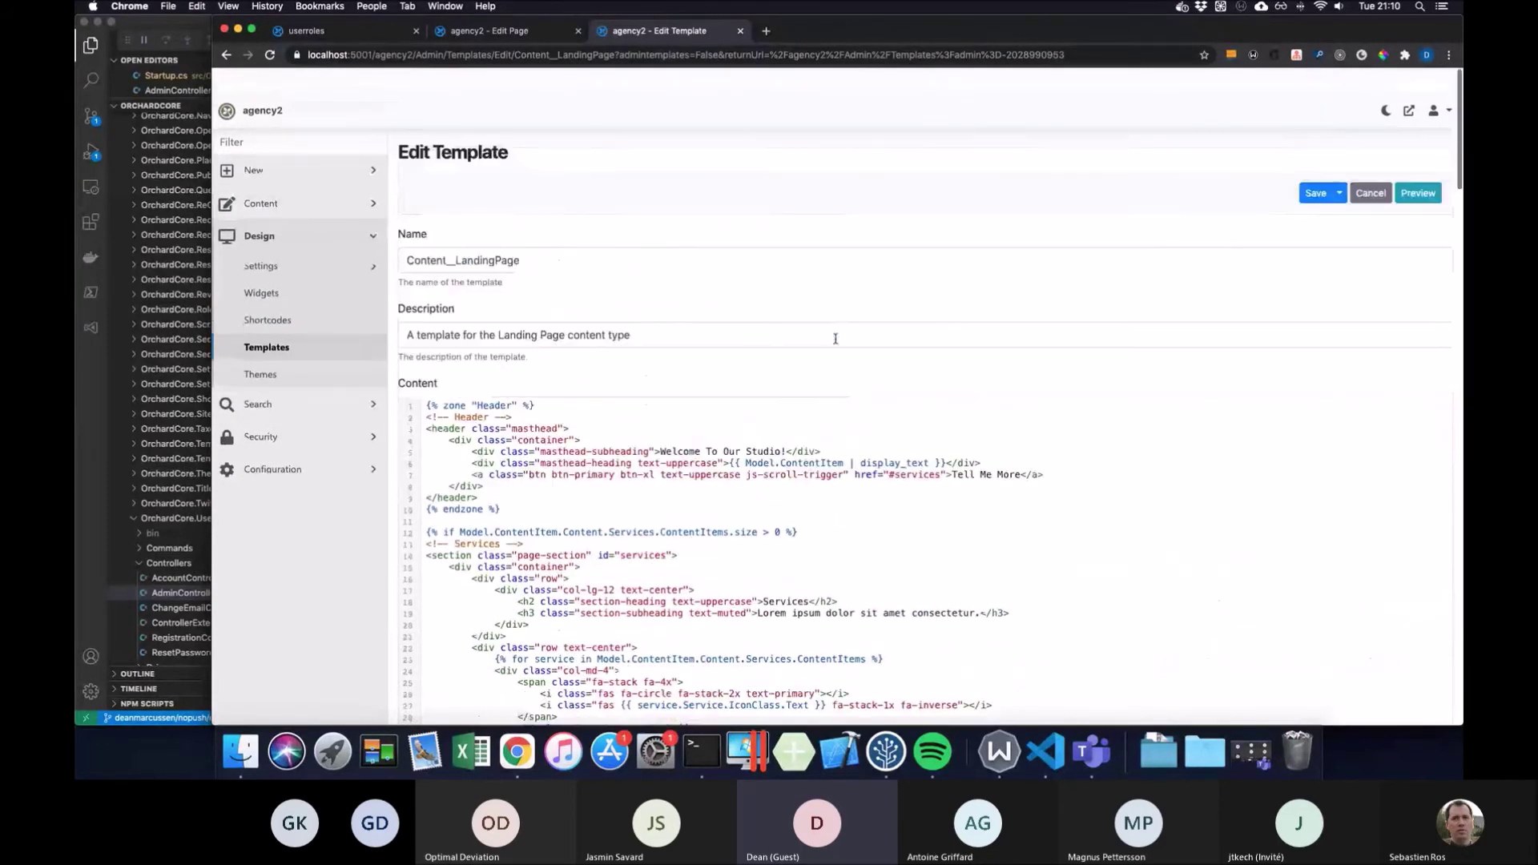
pyautogui.scroll(-20, 1265, 175)
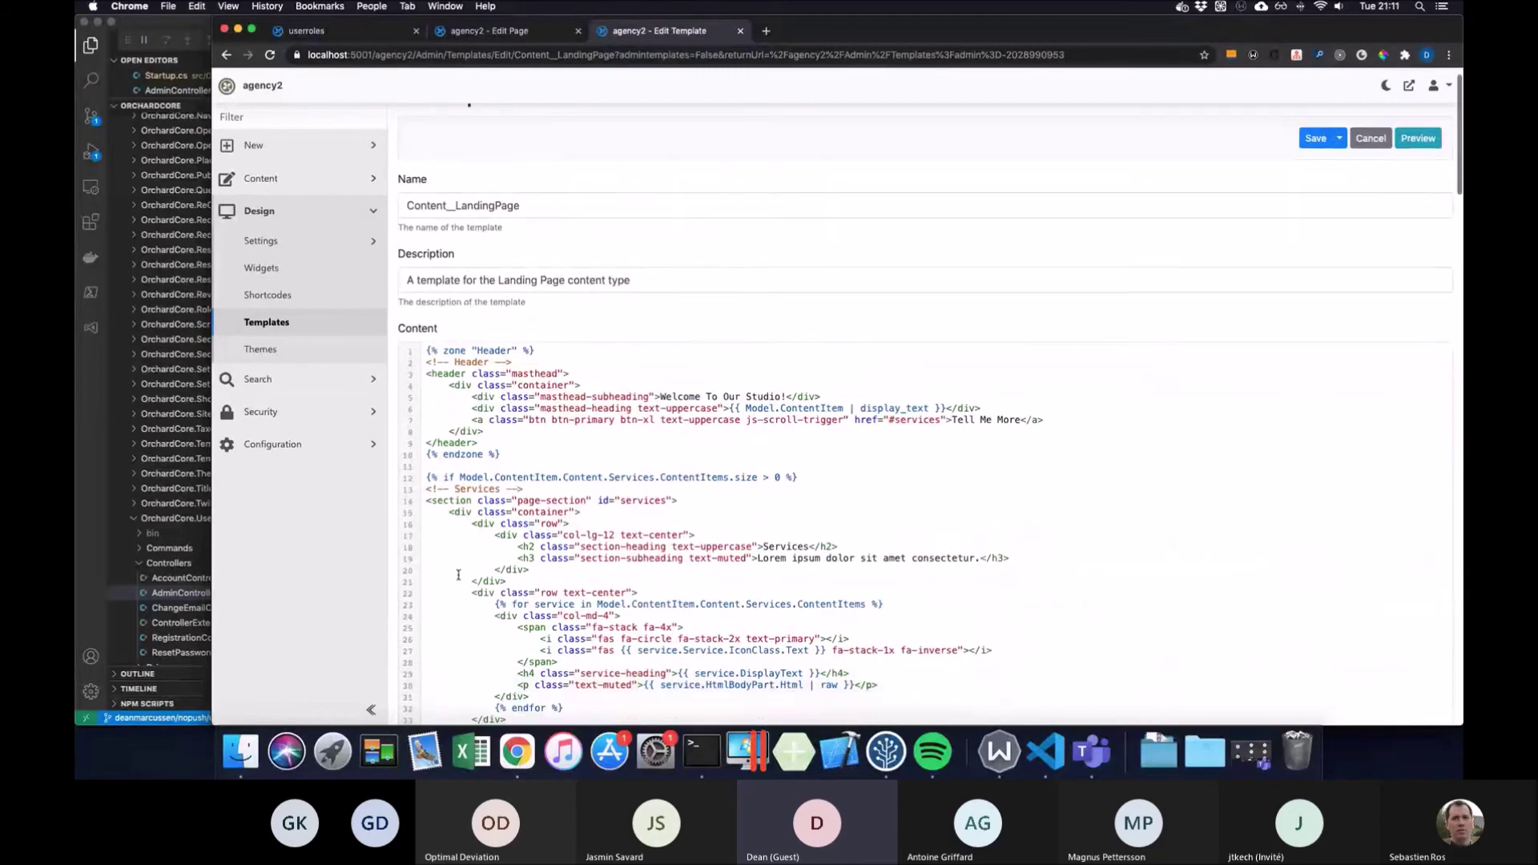
pyautogui.scroll(-8, 406, 695)
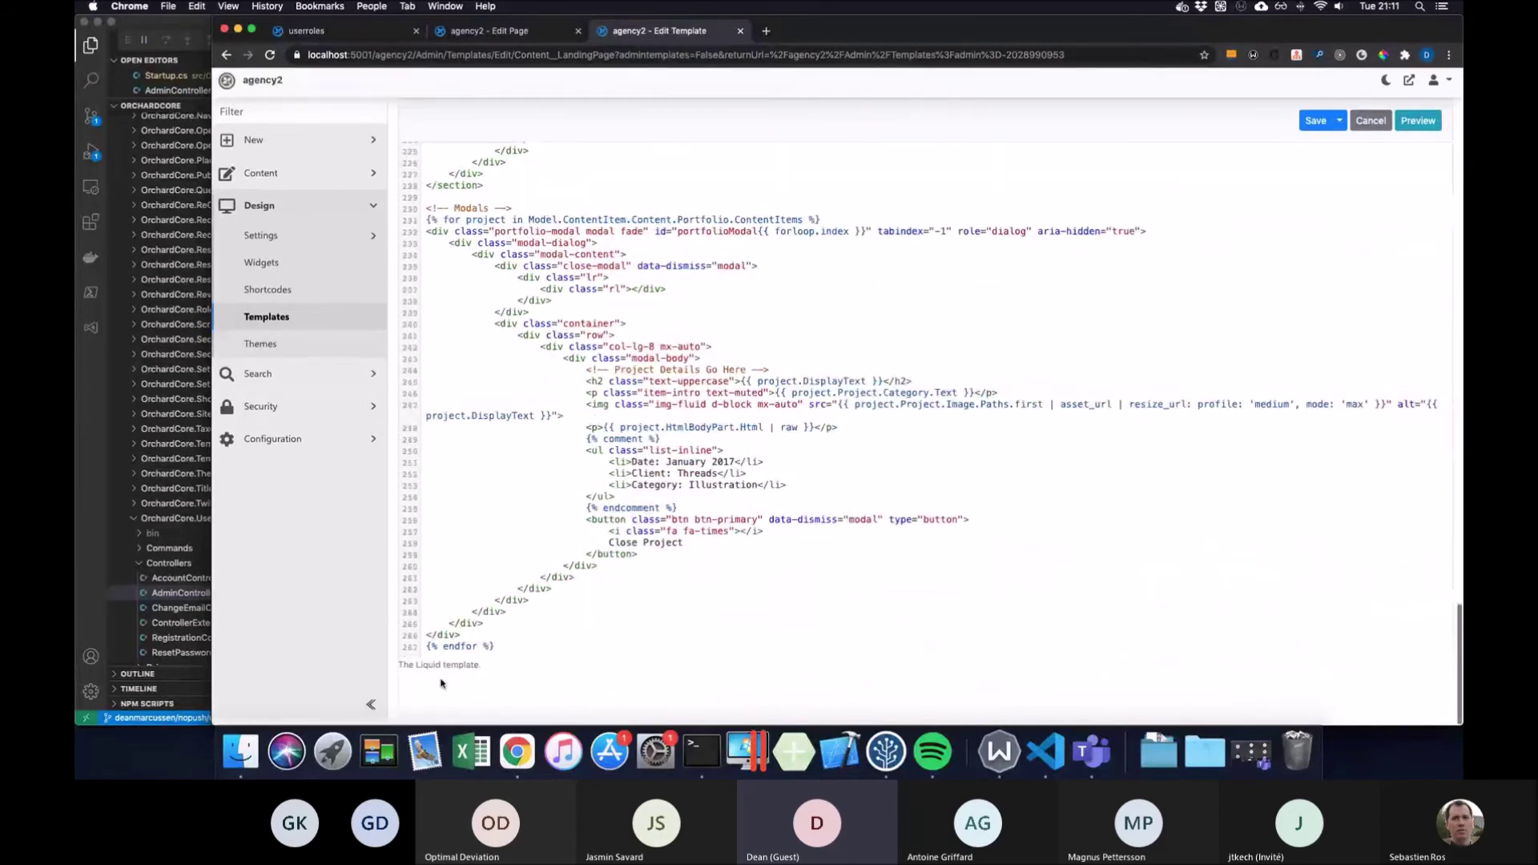
pyautogui.scroll(20, 806, 541)
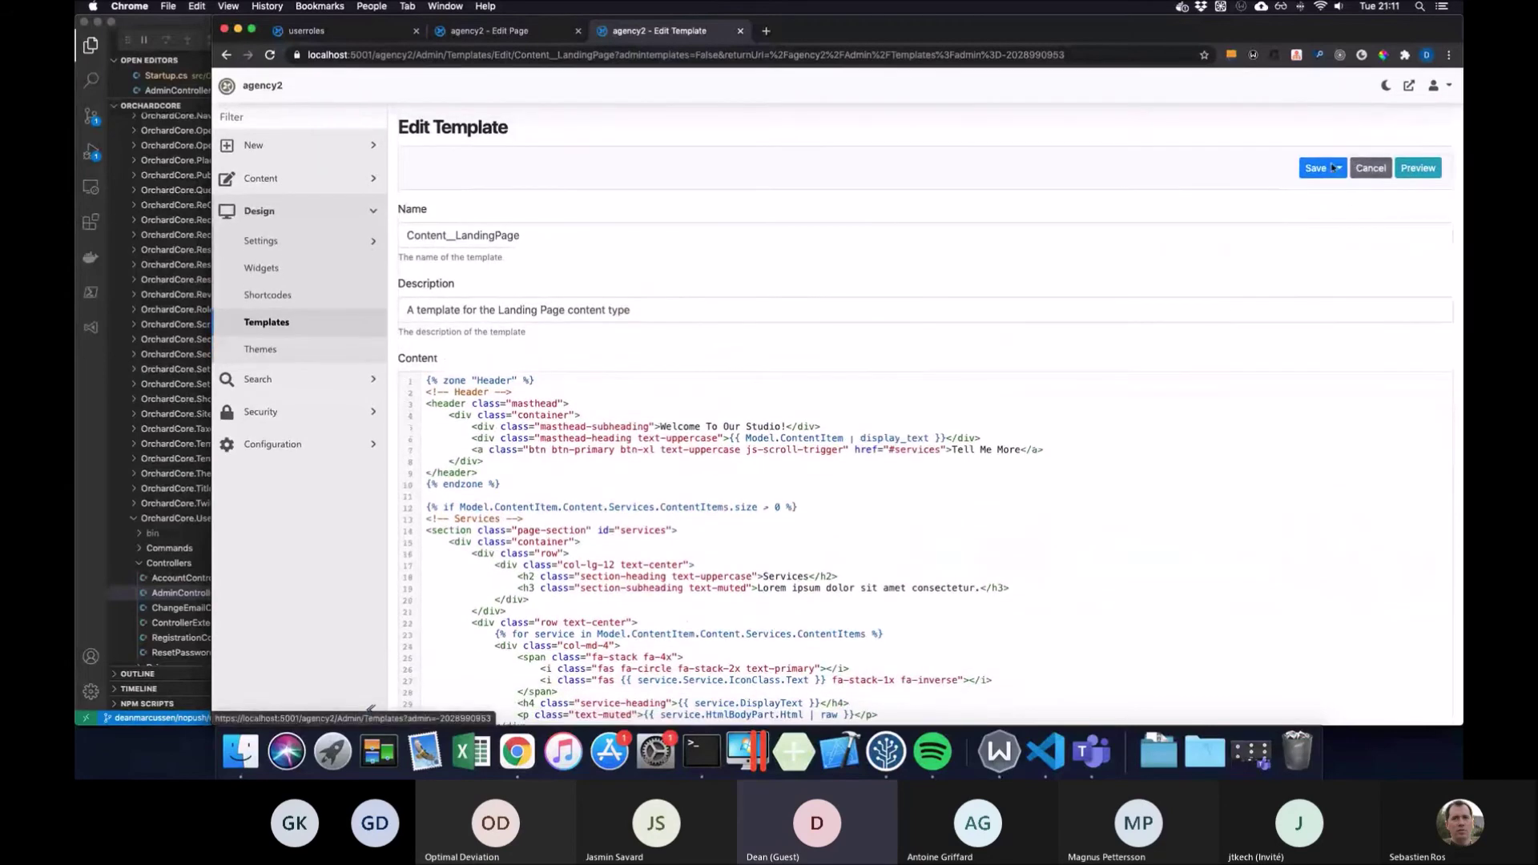
pyautogui.scroll(-1, 1288, 230)
pyautogui.scroll(-10, 1287, 231)
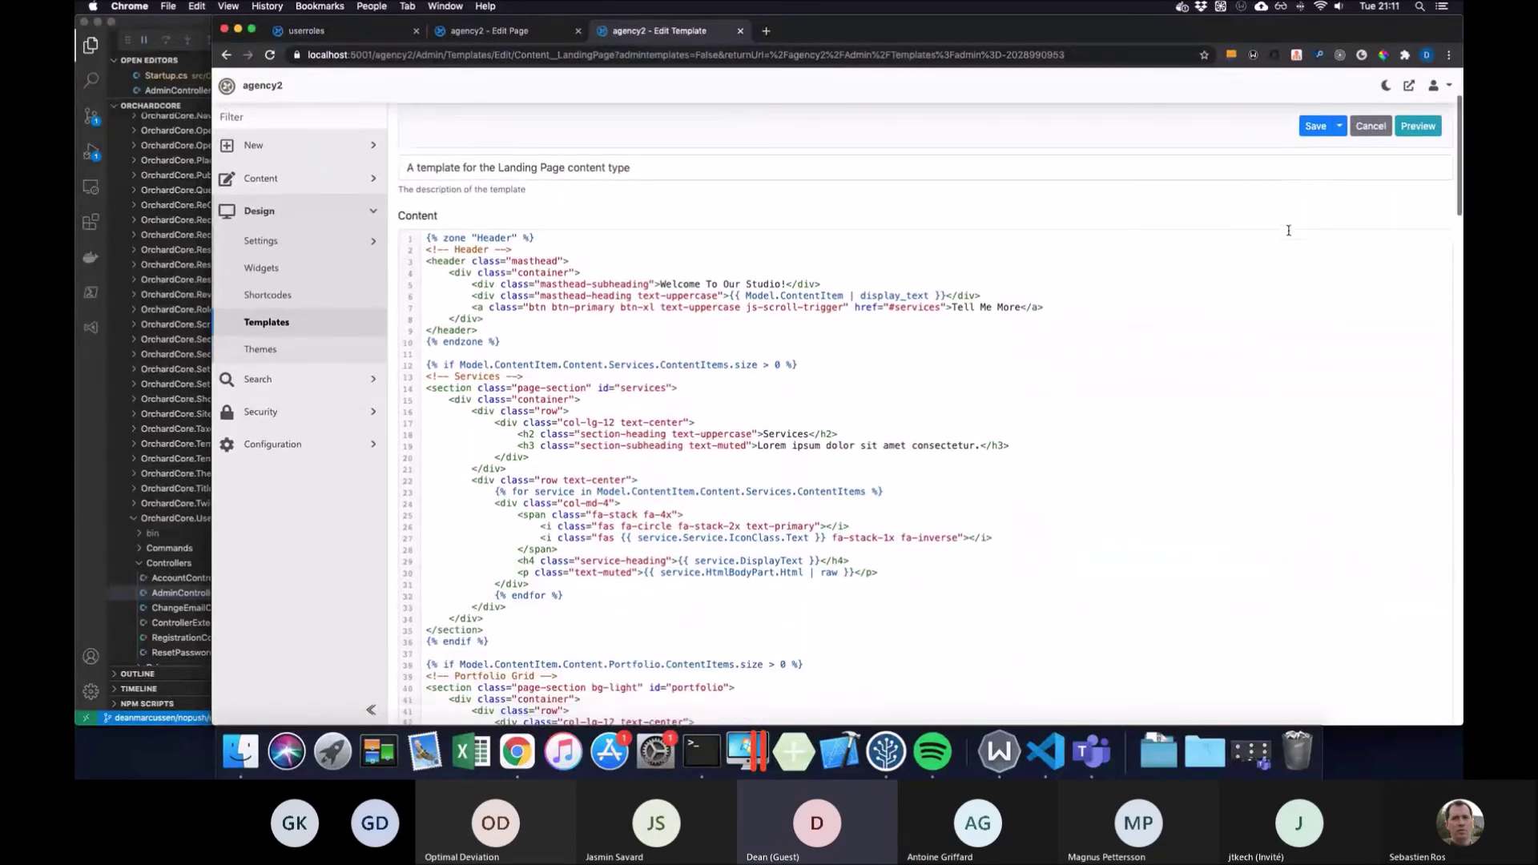
pyautogui.scroll(-6, 1288, 231)
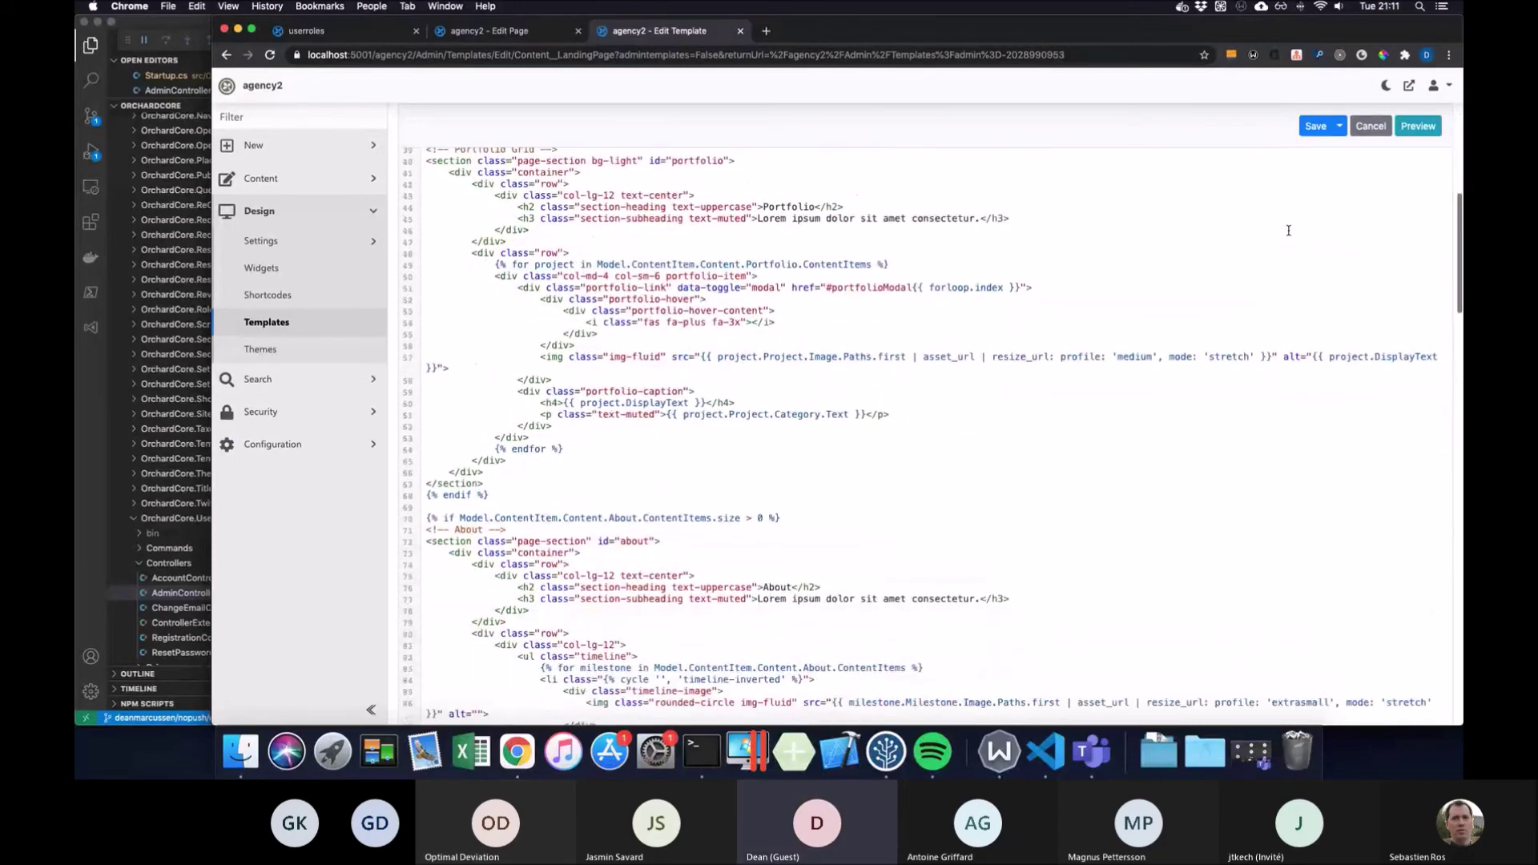
pyautogui.scroll(-20, 1287, 231)
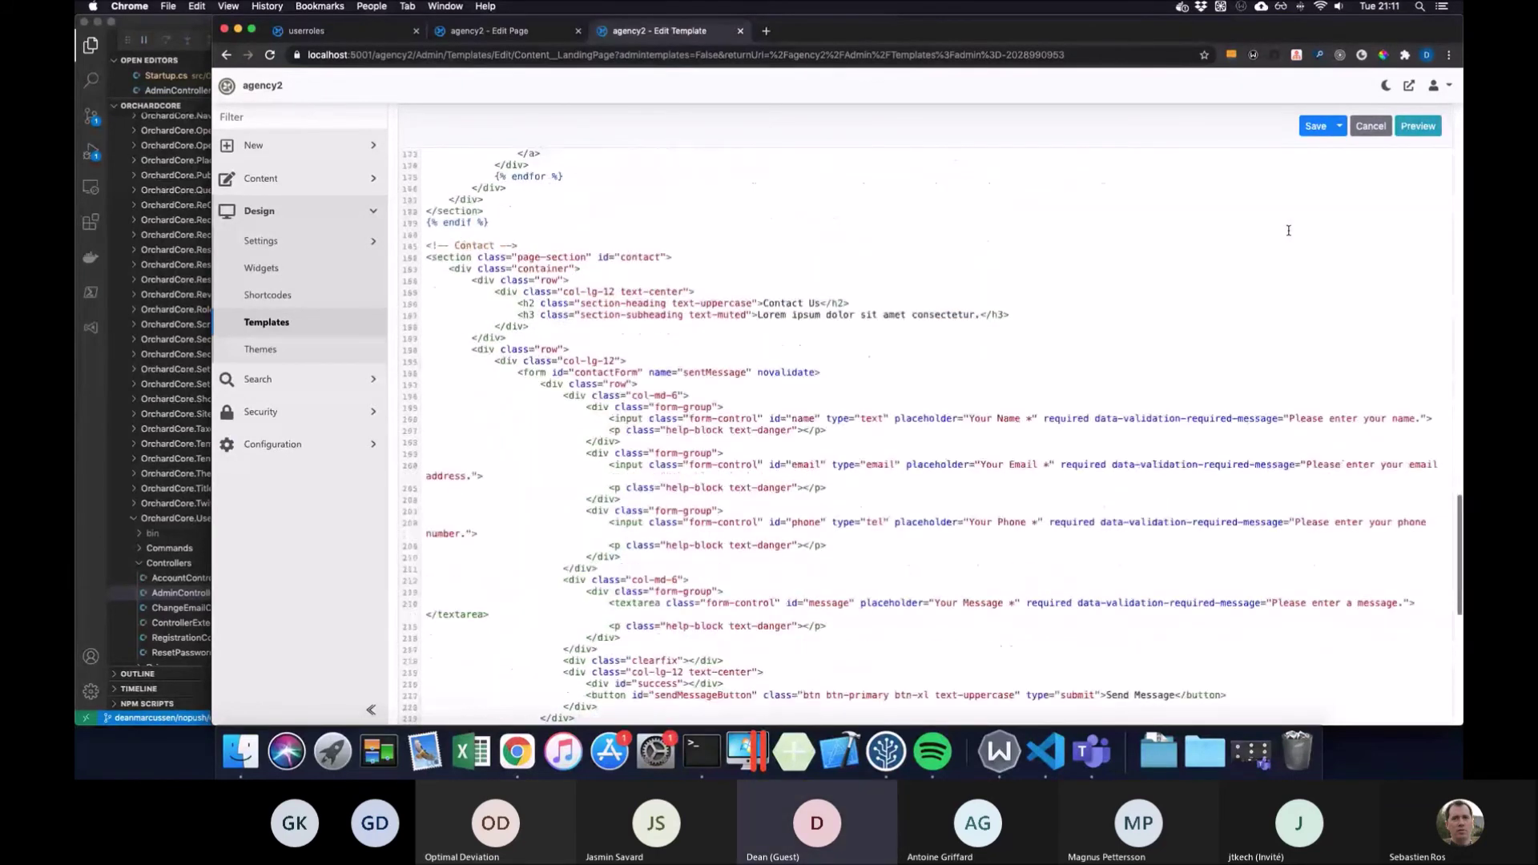
pyautogui.scroll(-5, 1288, 230)
pyautogui.scroll(10, 1287, 231)
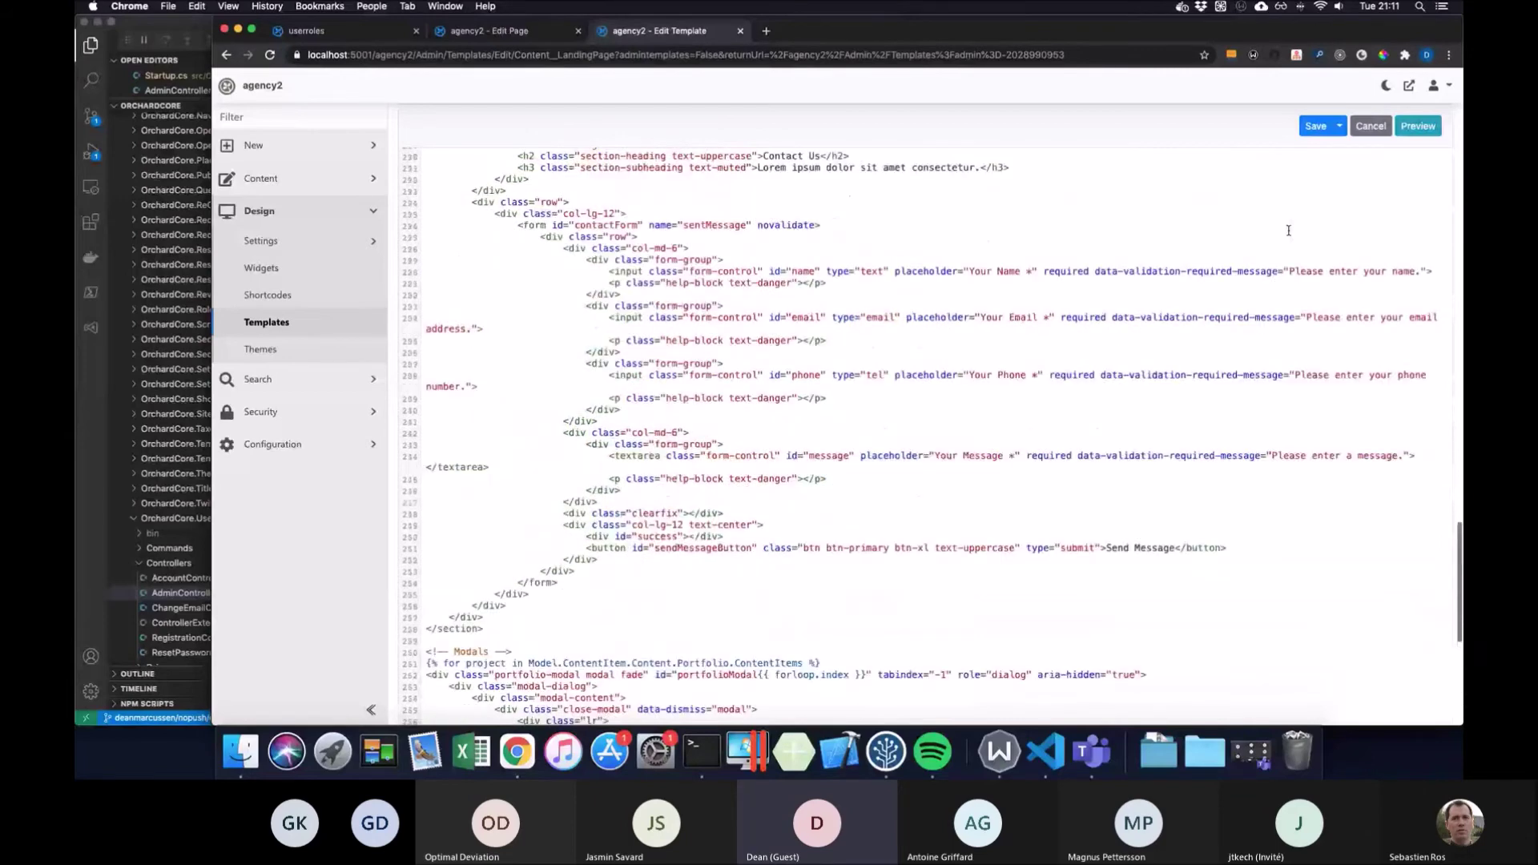
pyautogui.scroll(20, 1287, 230)
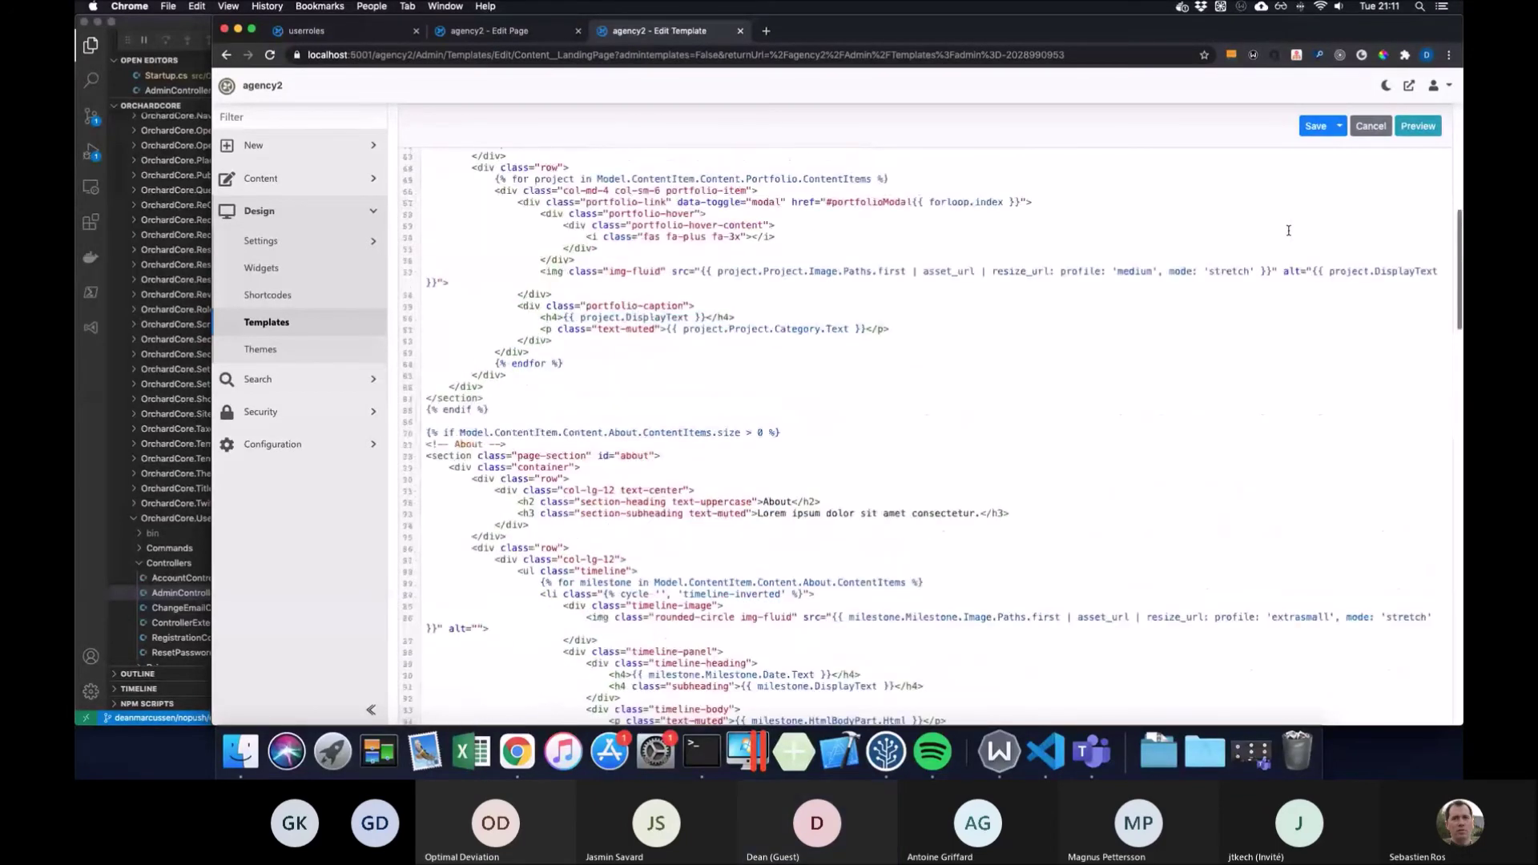
pyautogui.scroll(5, 1288, 230)
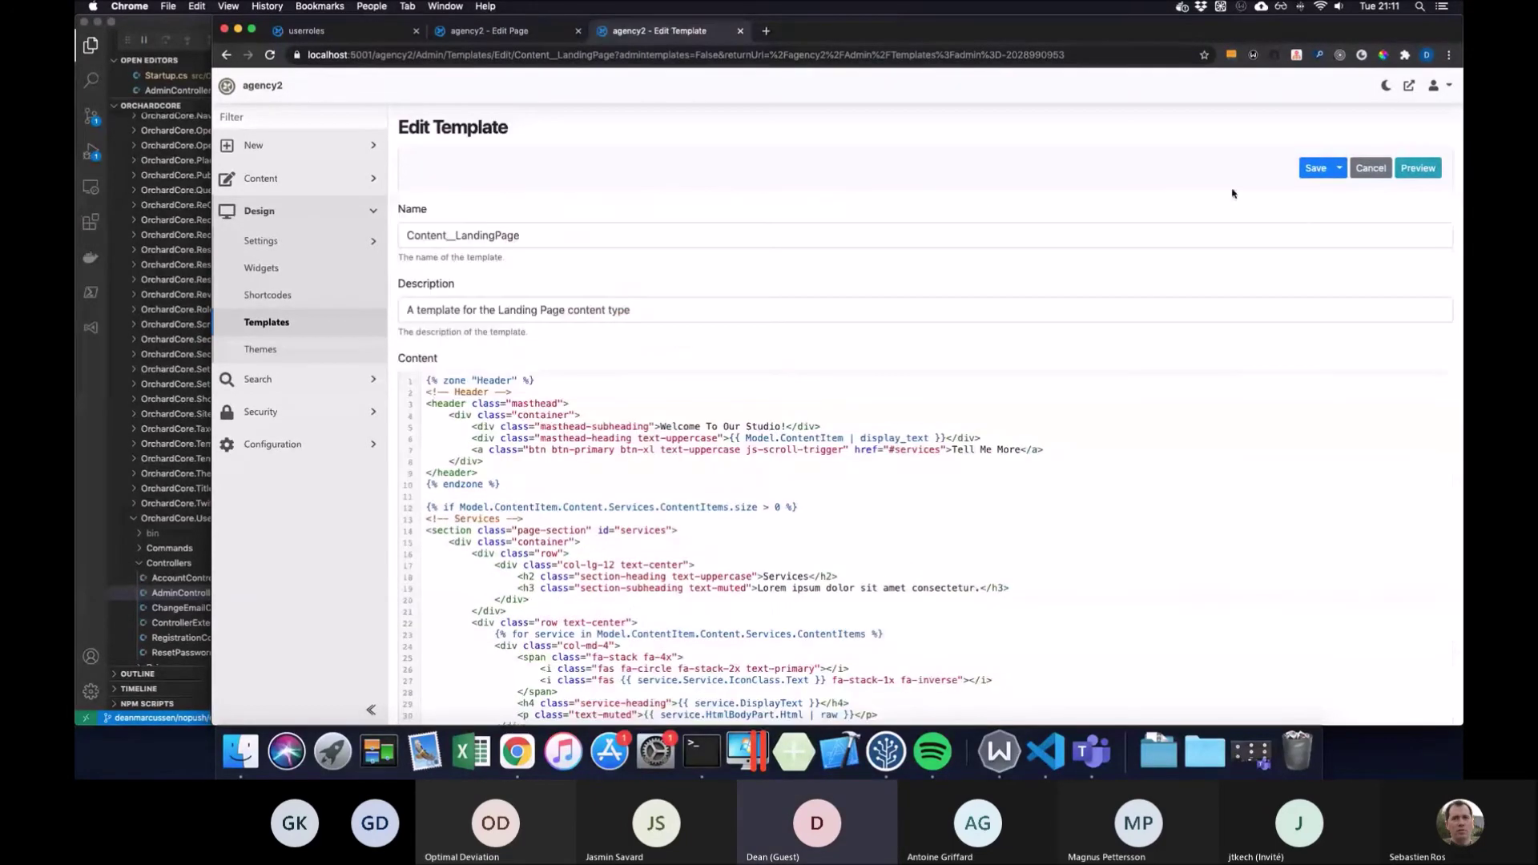
pyautogui.rightClick(1107, 166)
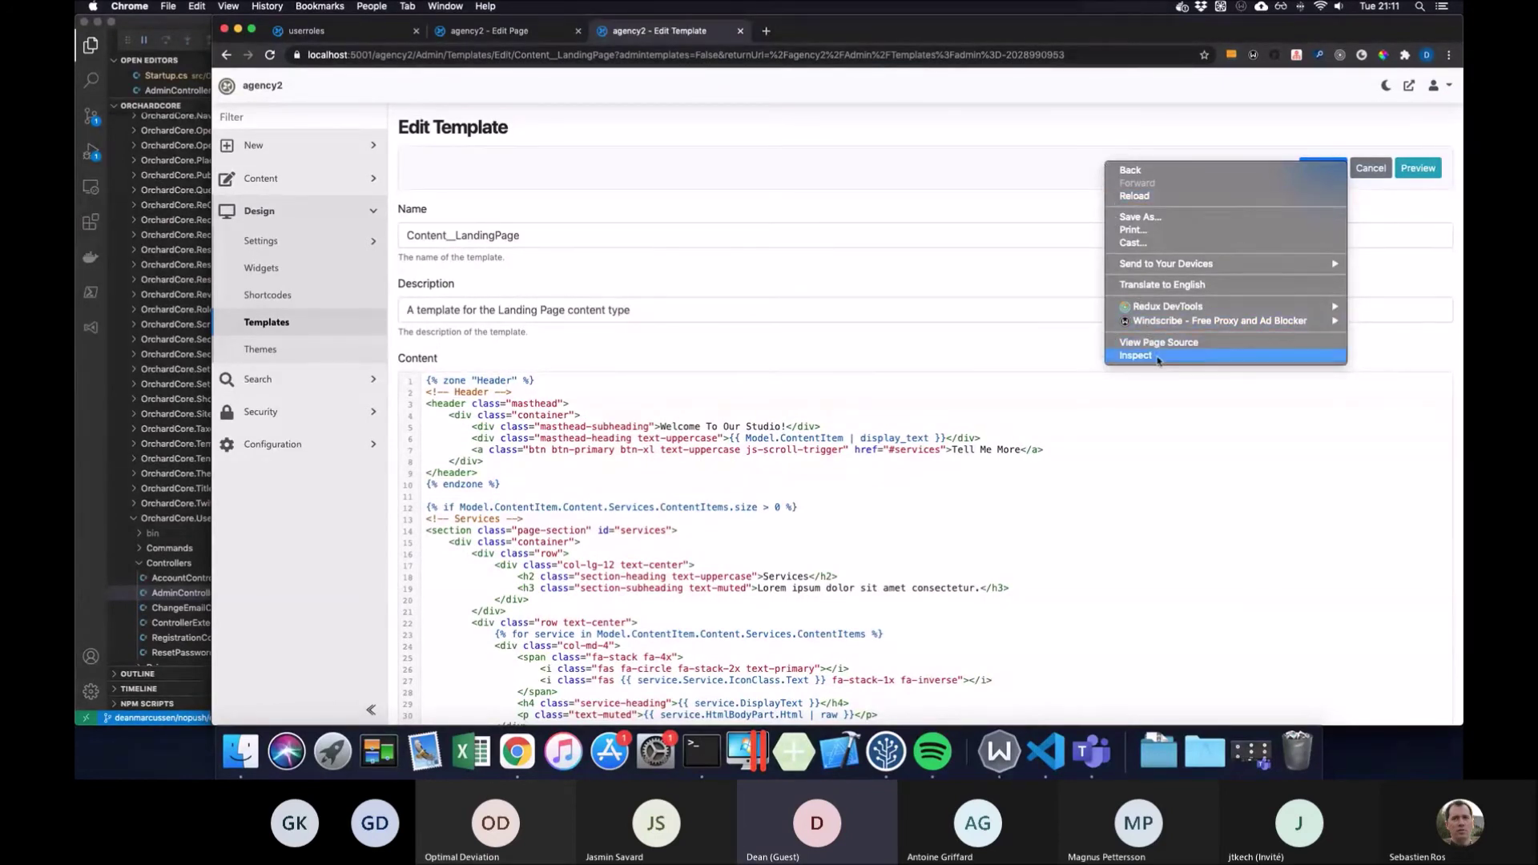
pyautogui.click(1086, 207)
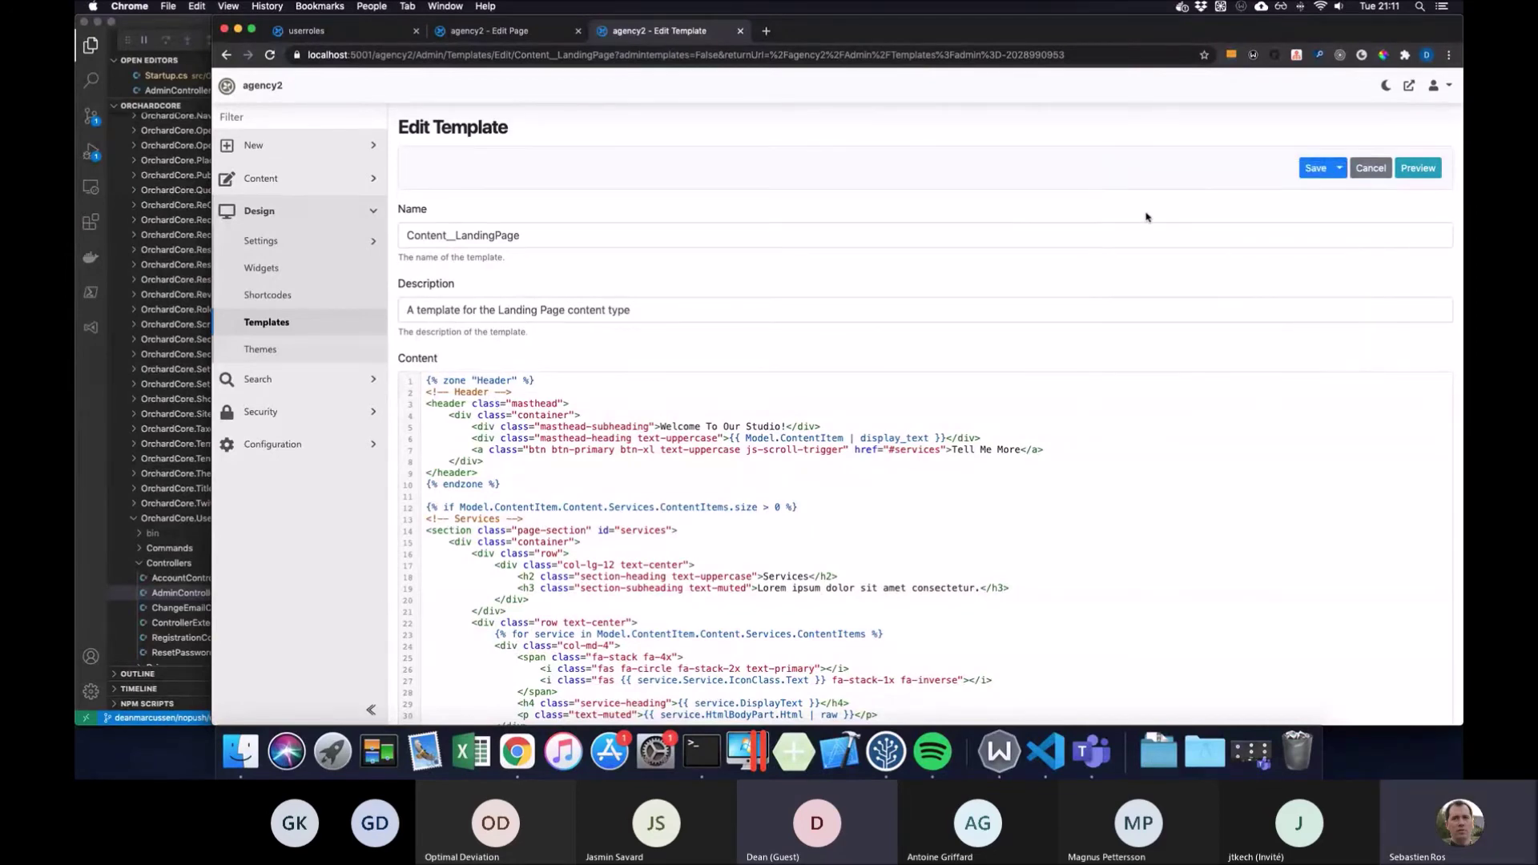
pyautogui.scroll(-10, 1147, 214)
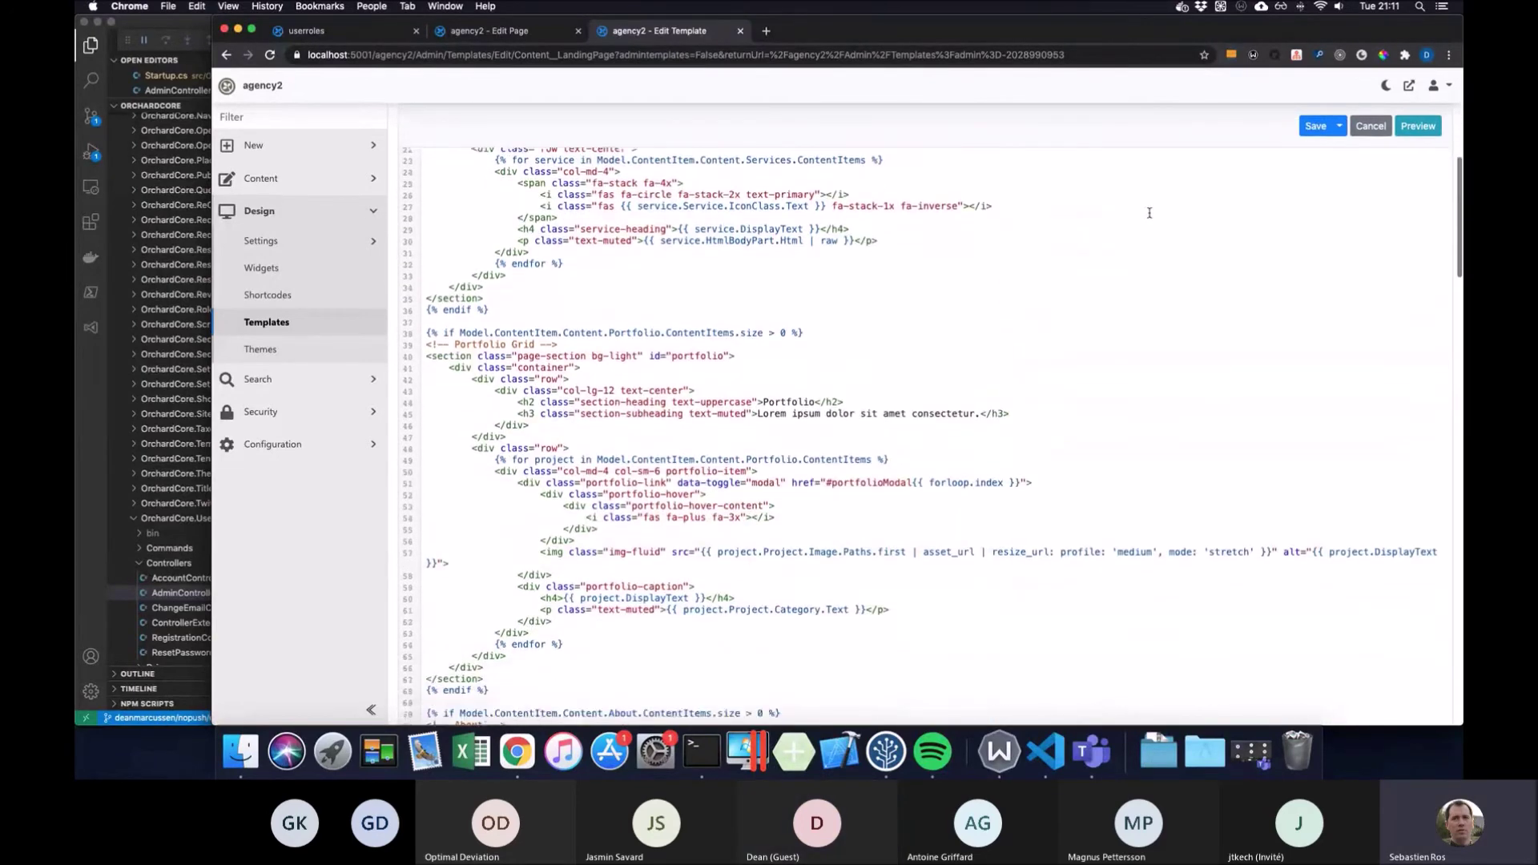
pyautogui.scroll(-1, 1148, 213)
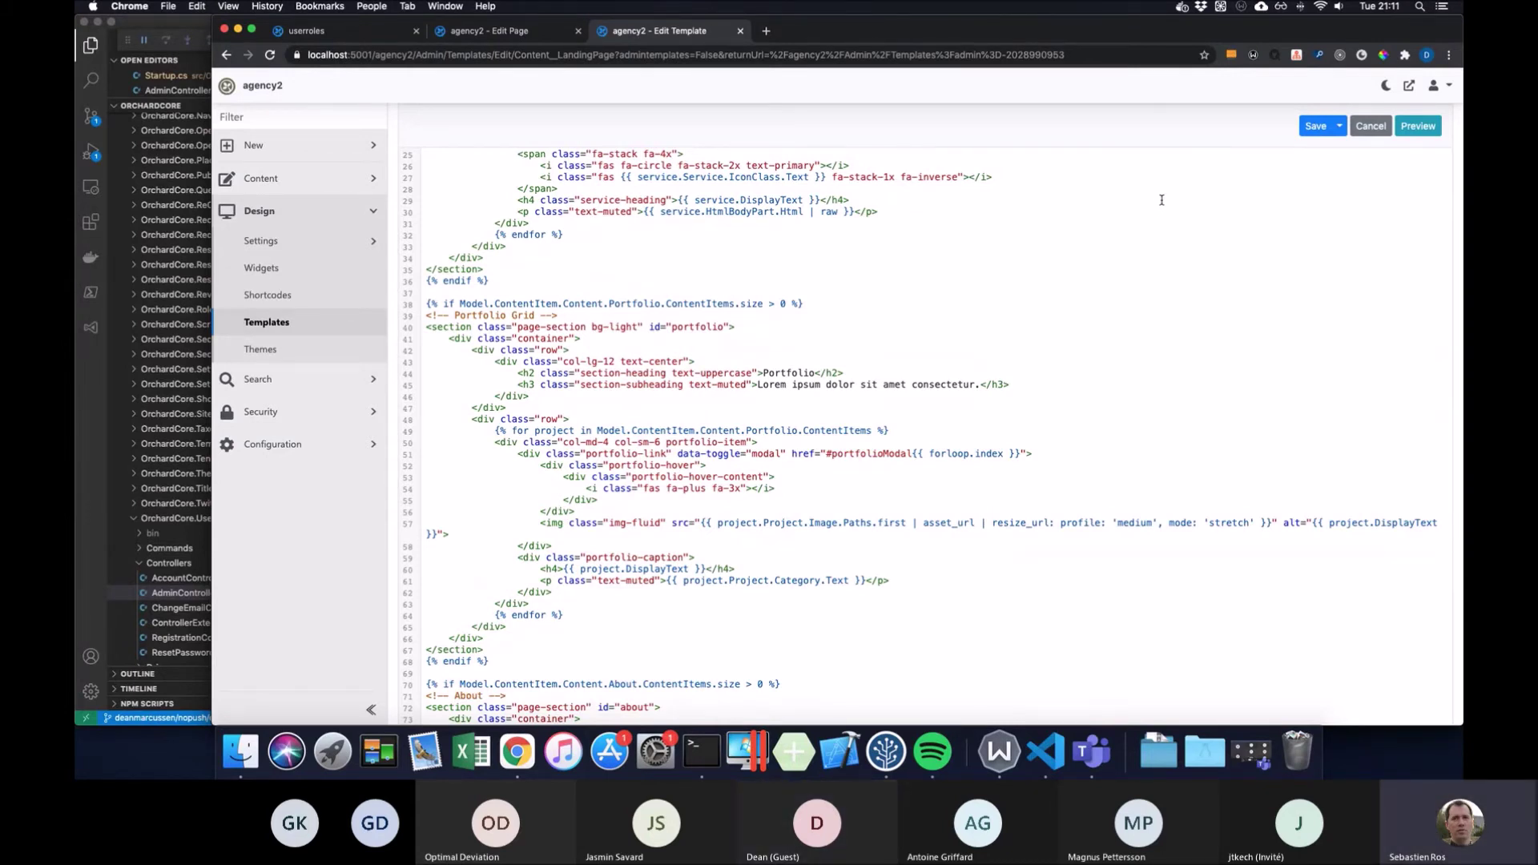
pyautogui.scroll(10, 1162, 199)
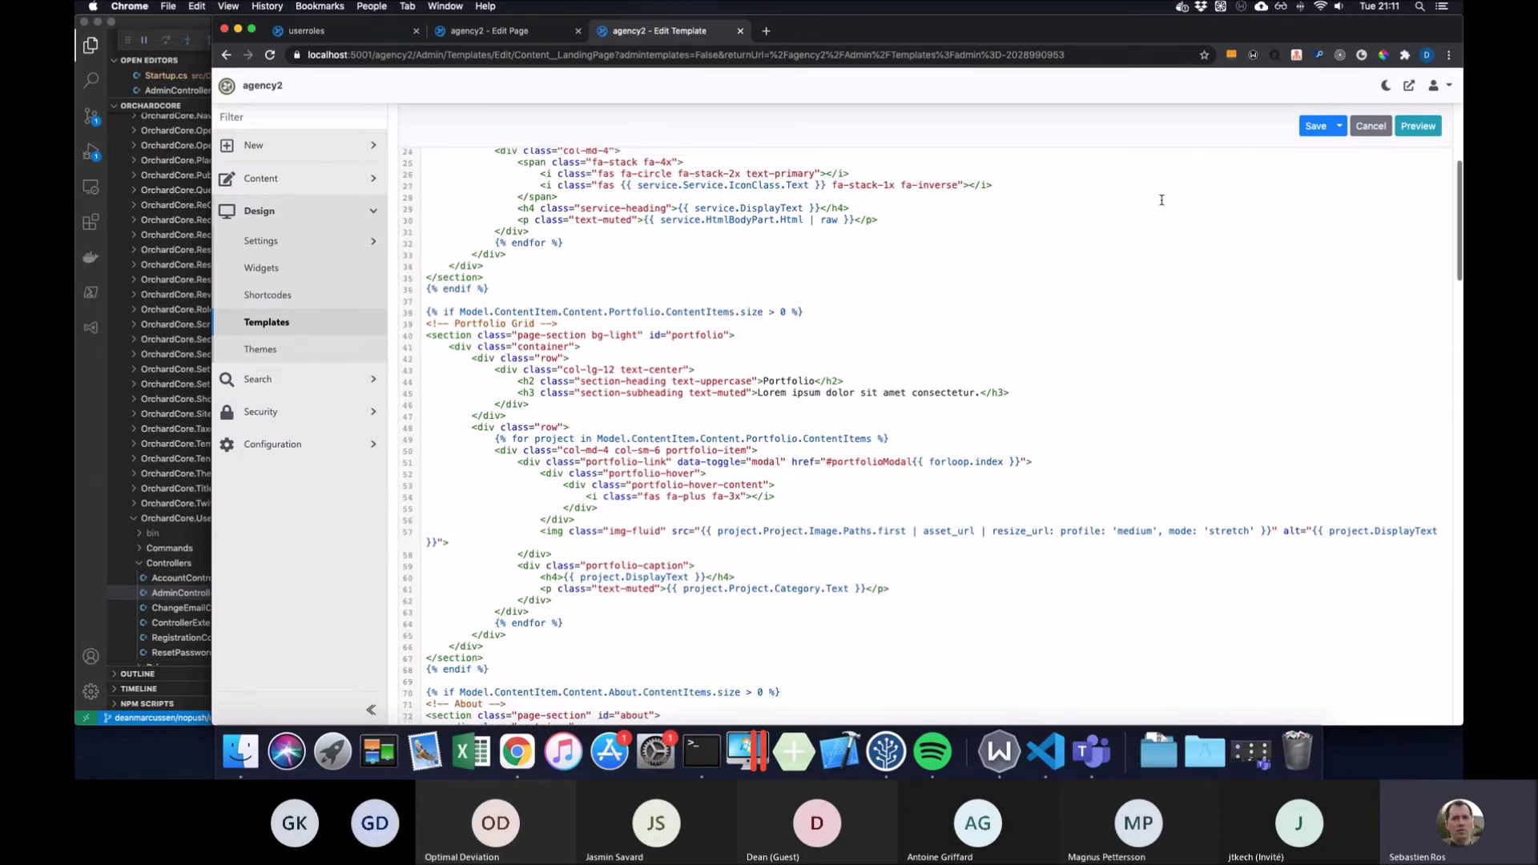
pyautogui.scroll(3, 1161, 199)
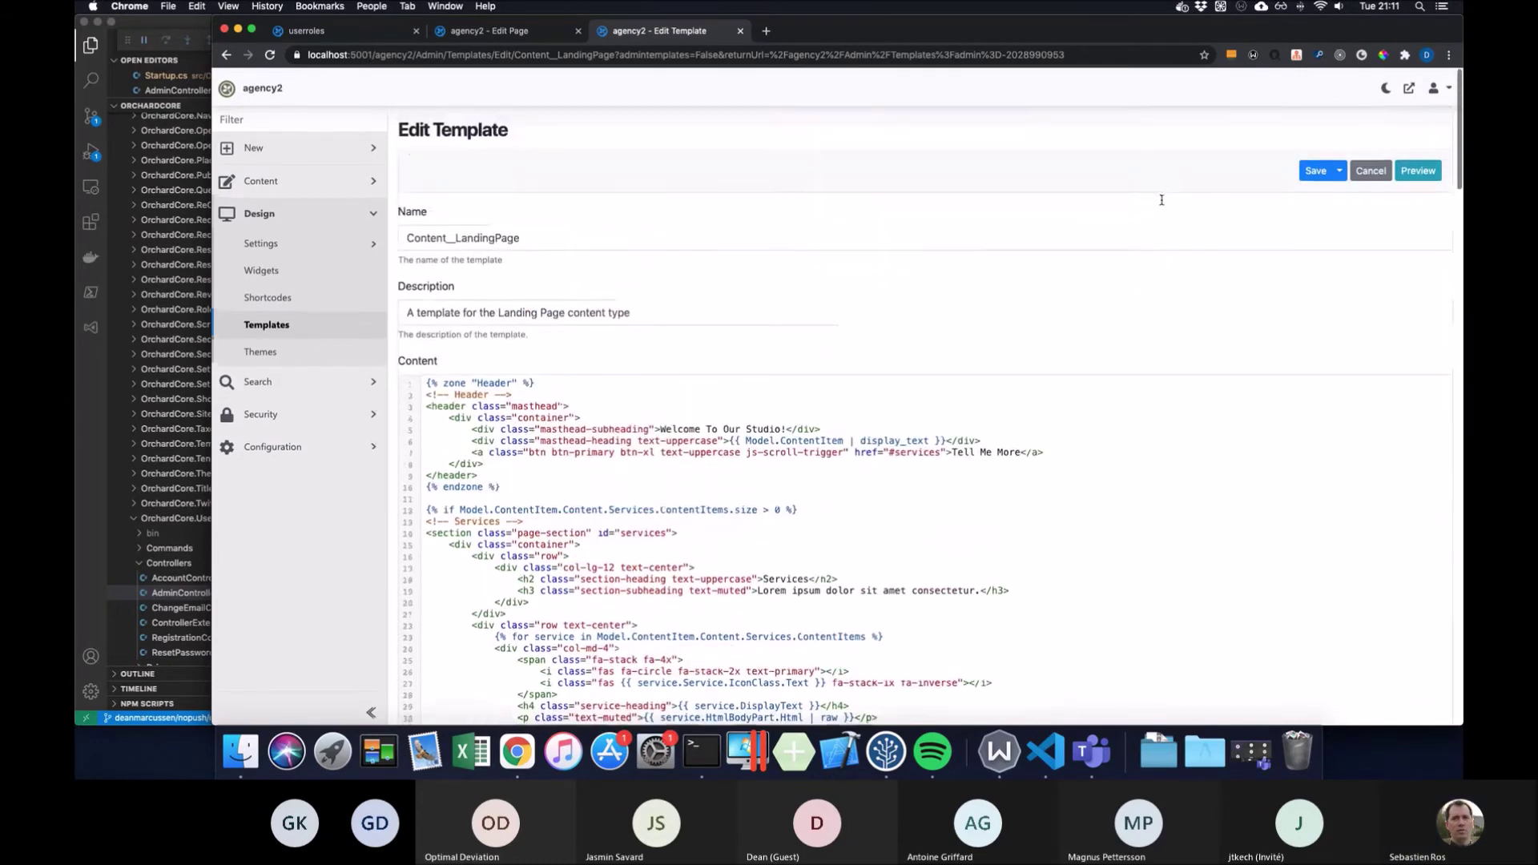
pyautogui.scroll(-8, 1161, 199)
pyautogui.scroll(-5, 1161, 200)
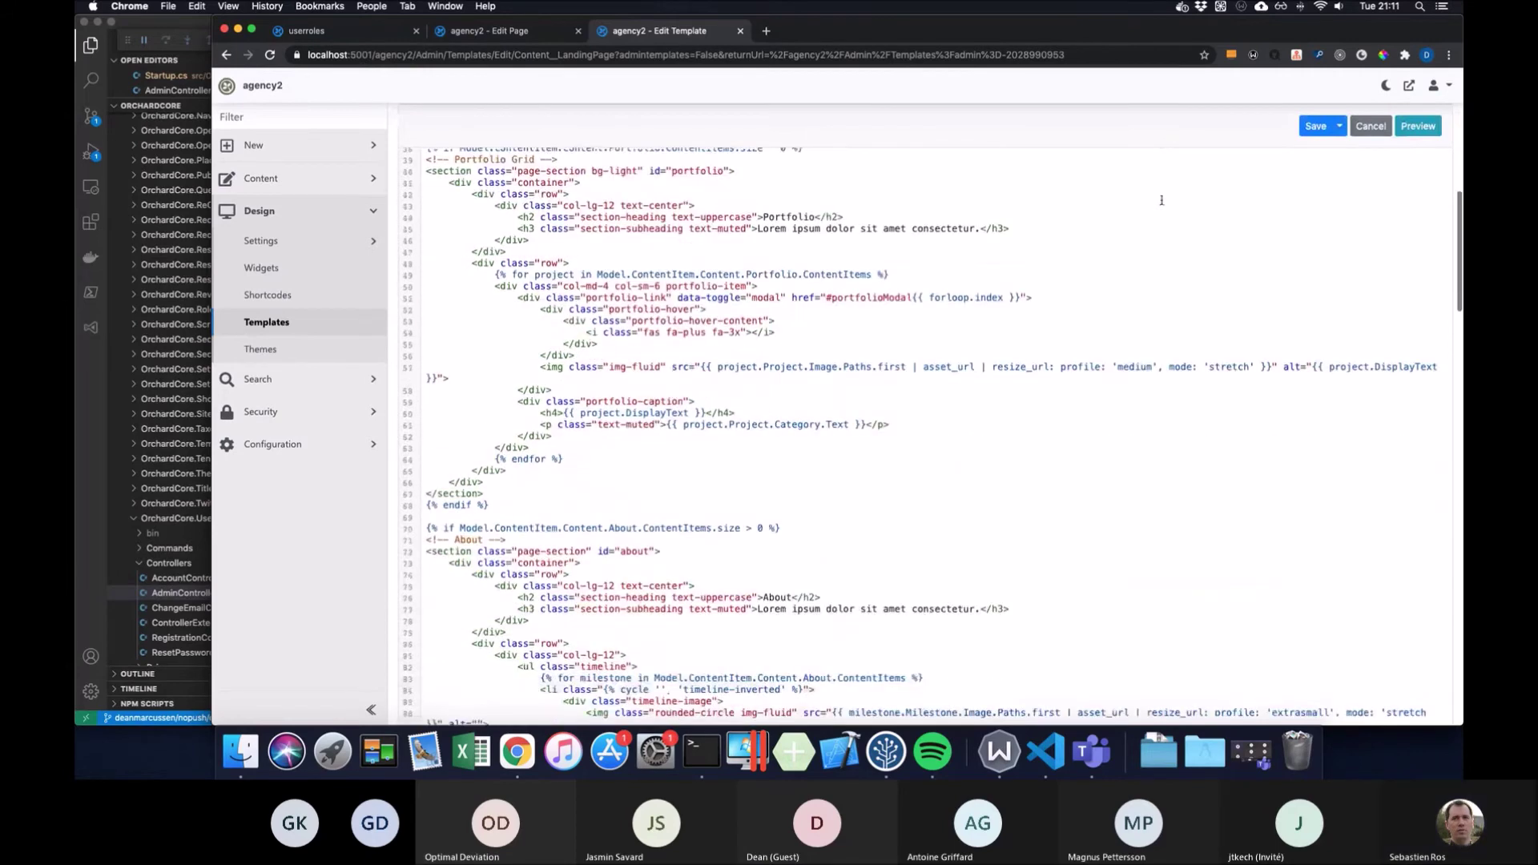
pyautogui.scroll(10, 1161, 200)
pyautogui.scroll(2, 1161, 199)
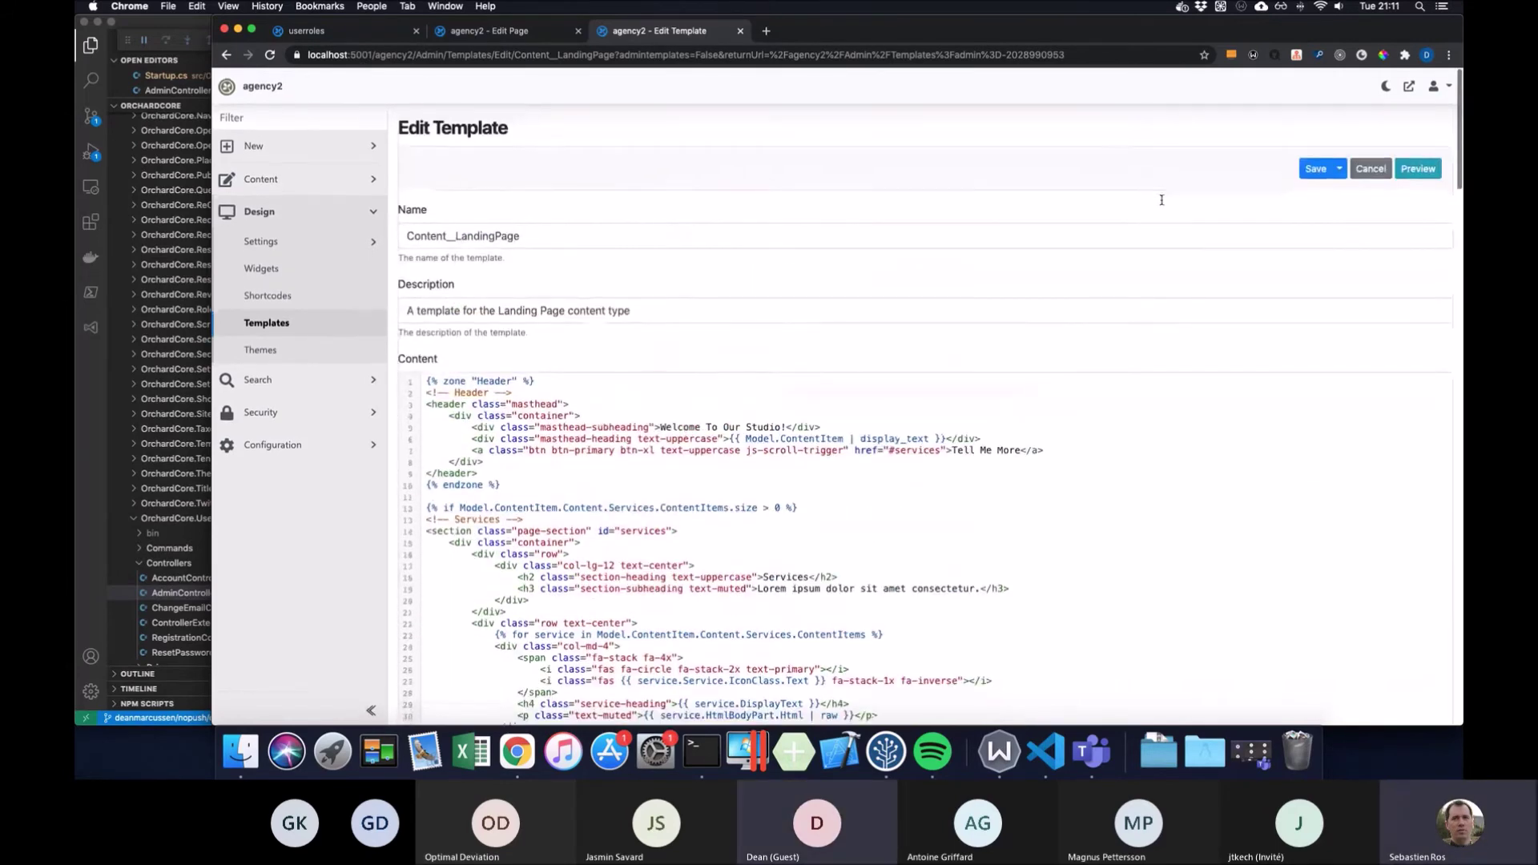
pyautogui.scroll(-6, 1161, 199)
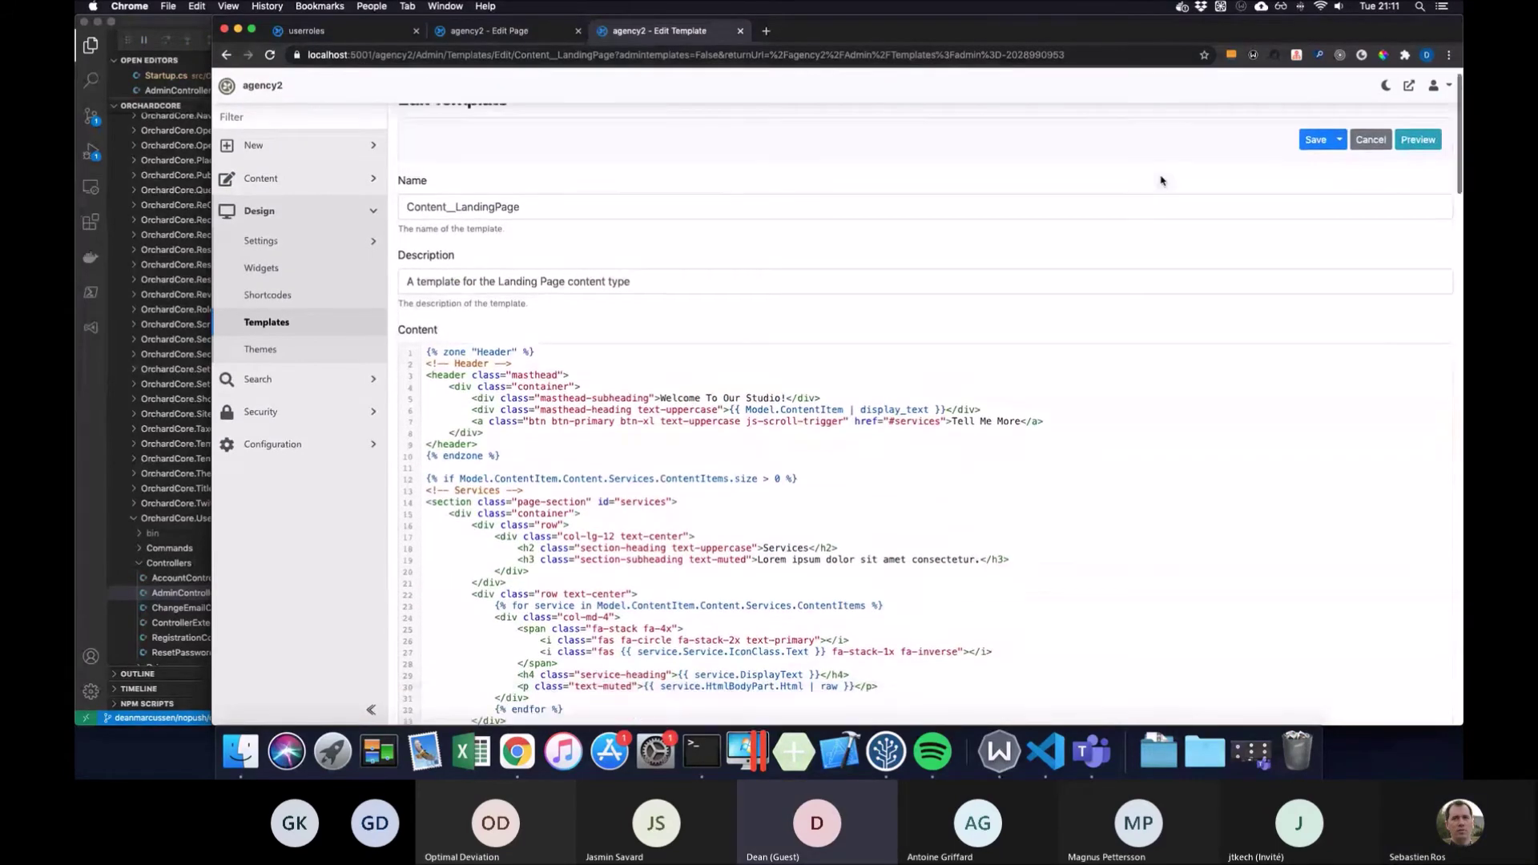
pyautogui.scroll(-5, 1160, 175)
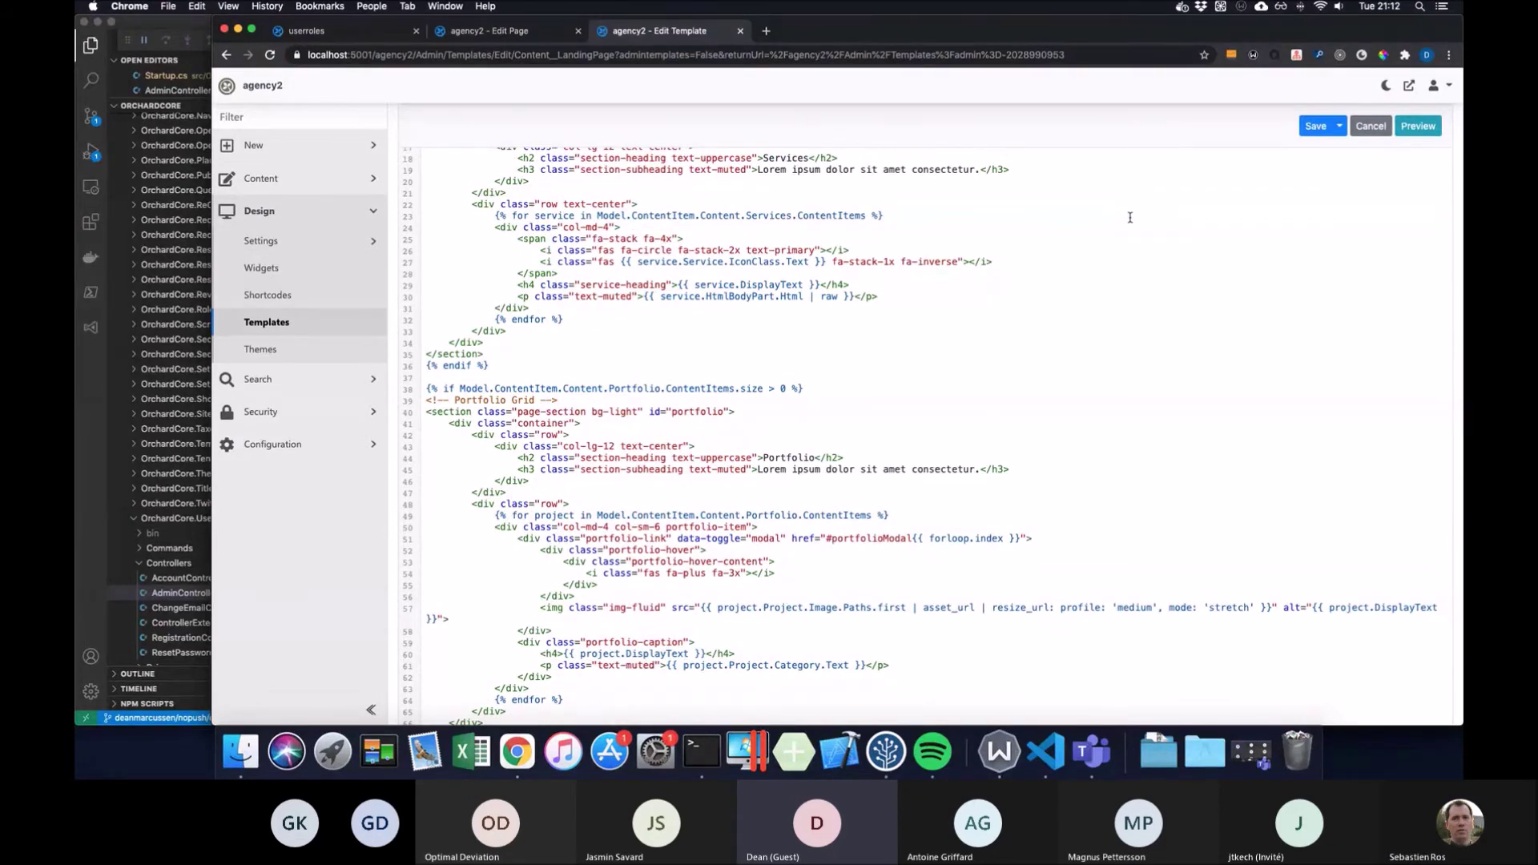
pyautogui.scroll(3, 1129, 217)
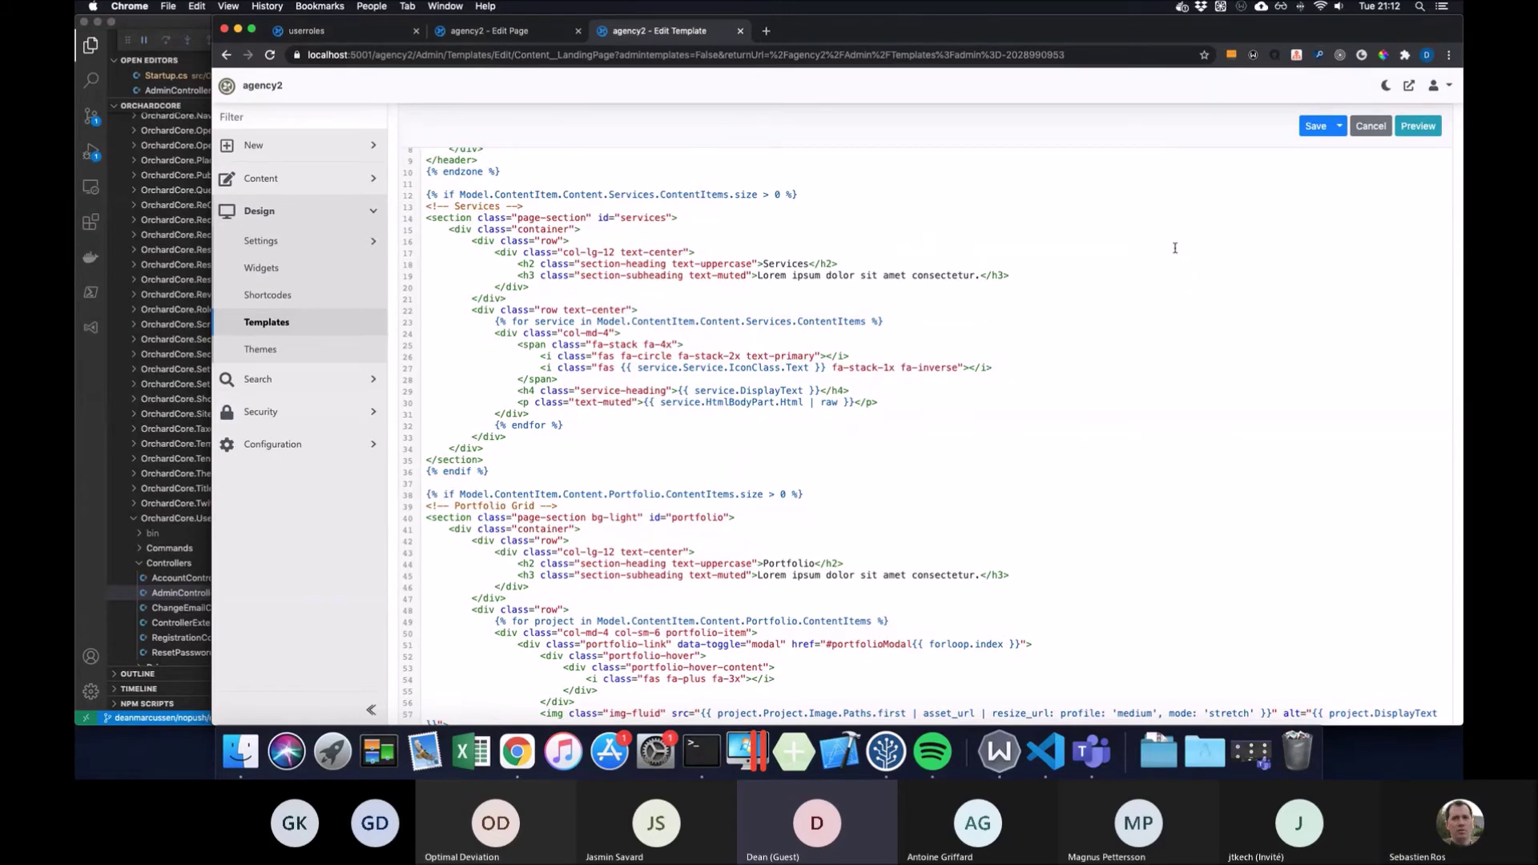
pyautogui.scroll(5, 1175, 248)
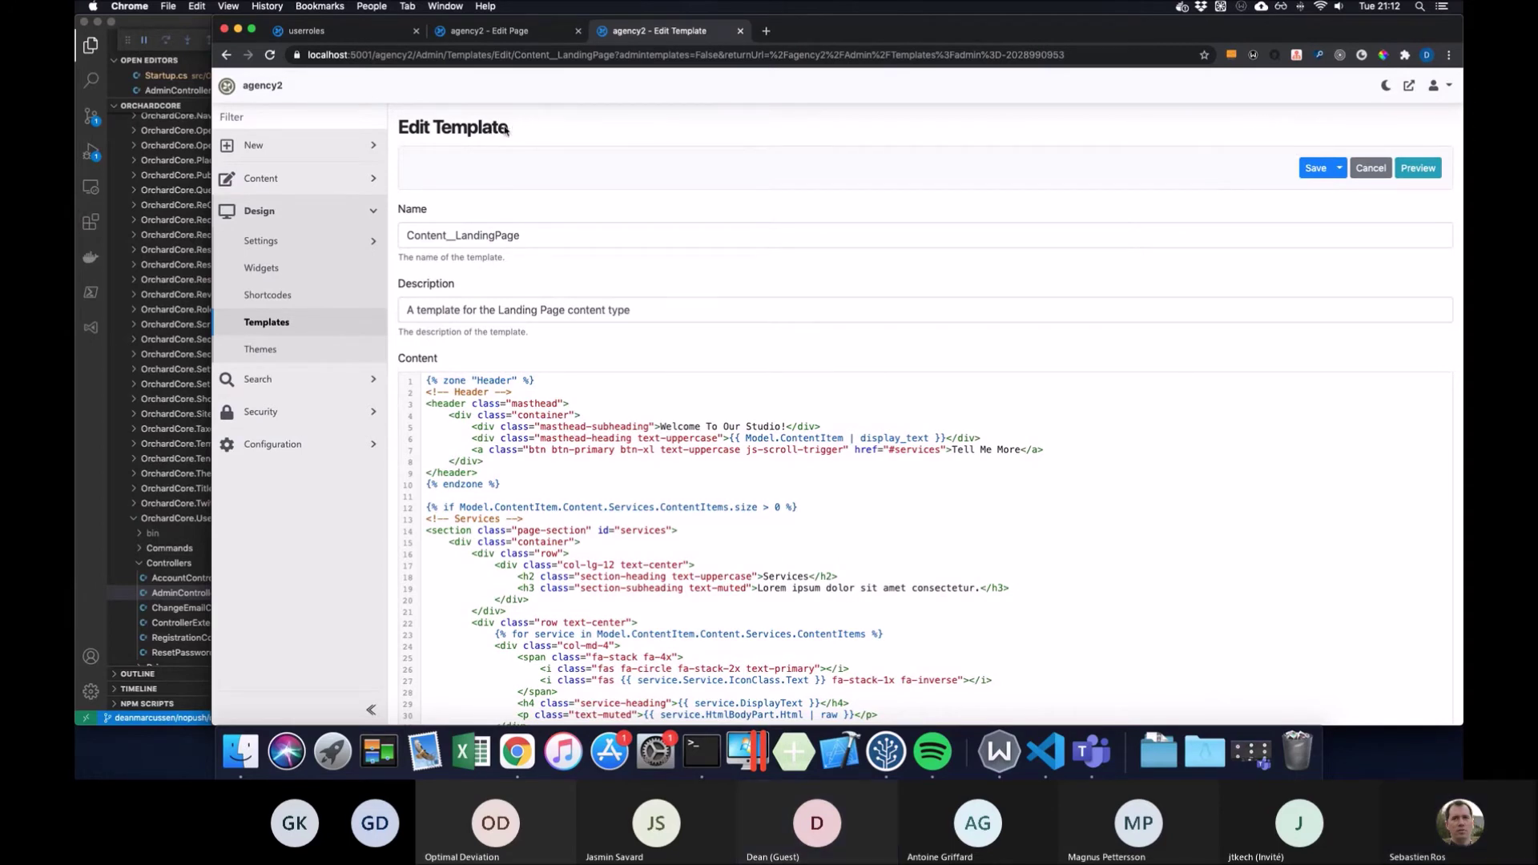
# Look over the Edit Template heading and scroll through the Content__LandingPage template
pyautogui.moveTo(508, 130); pyautogui.dragTo(398, 128)
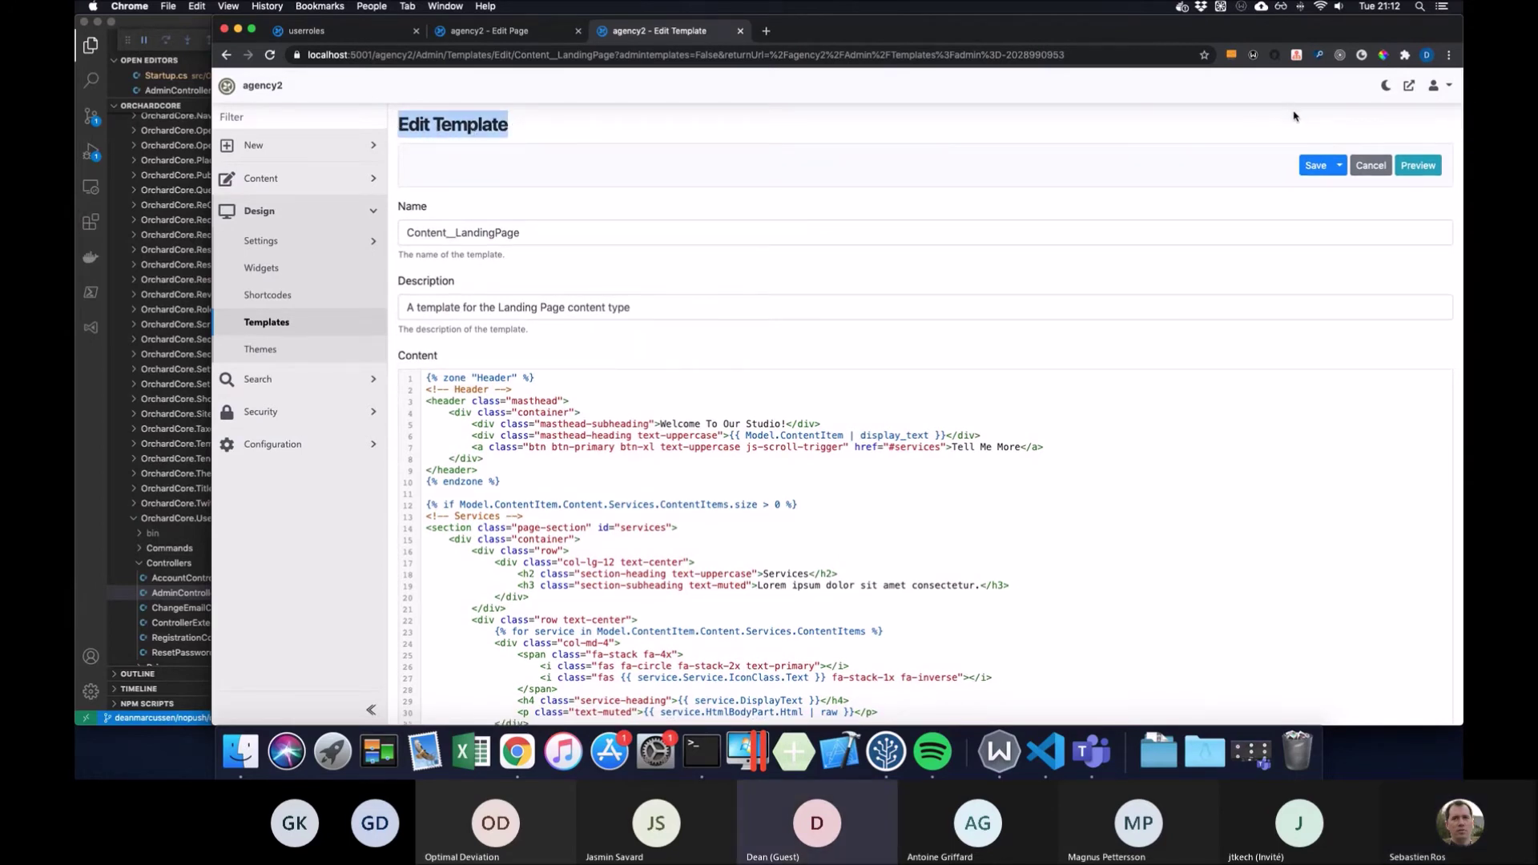
pyautogui.click(506, 116)
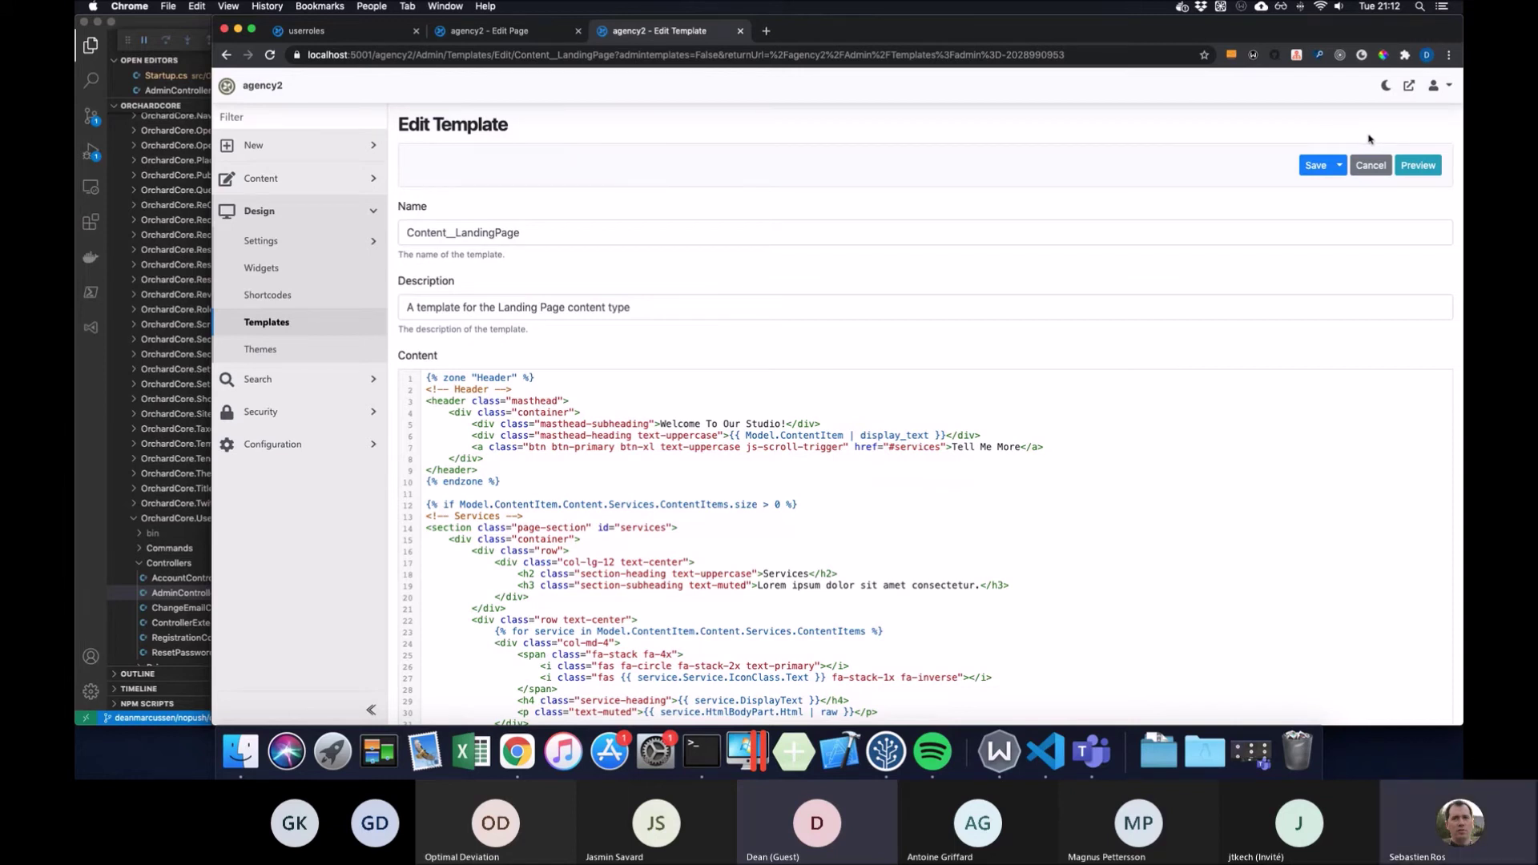
pyautogui.scroll(1, 1217, 144)
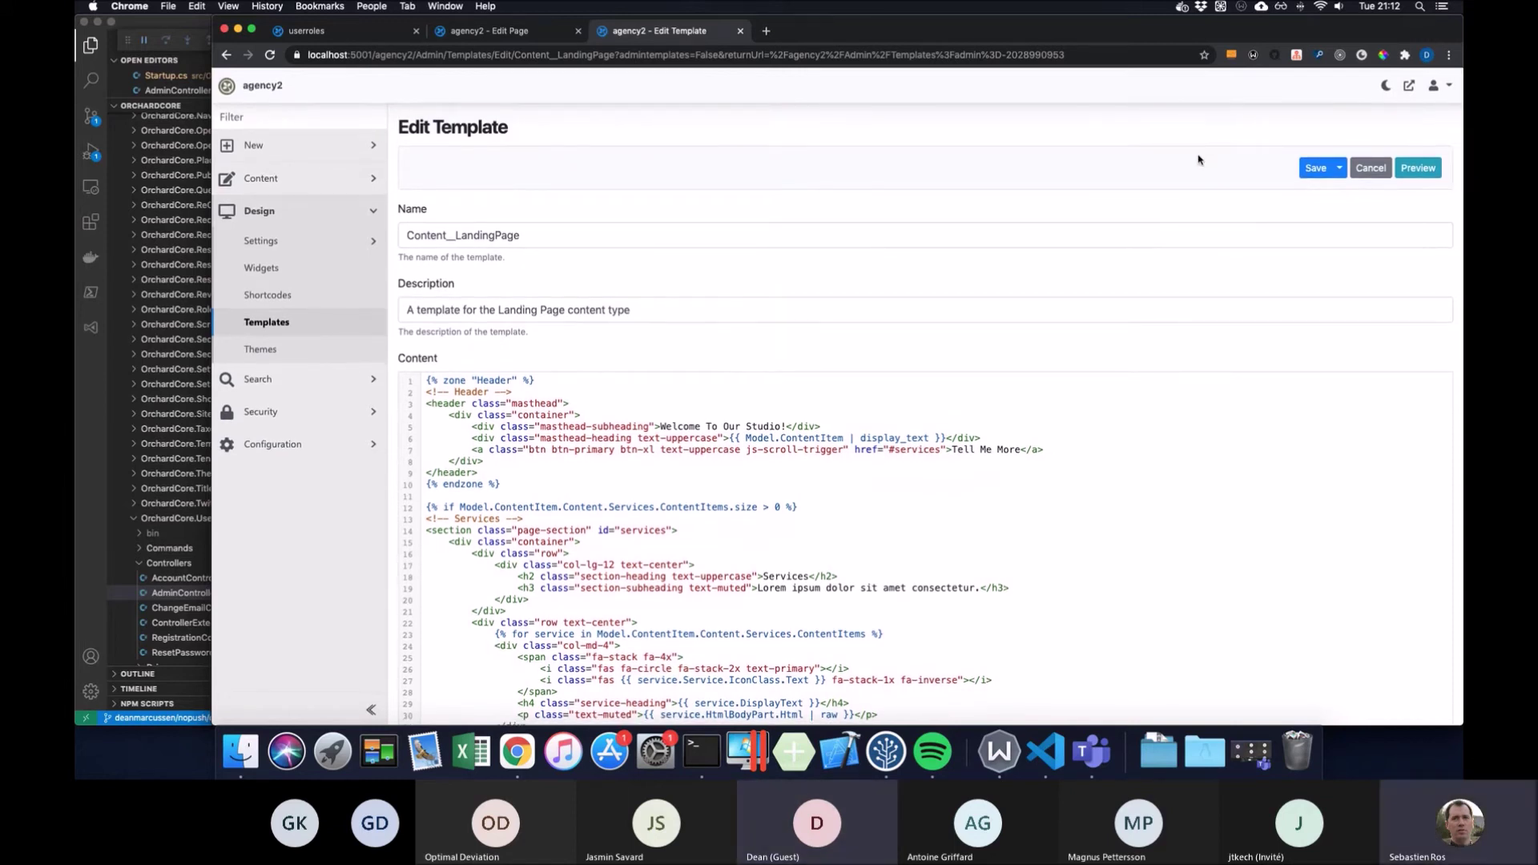
pyautogui.moveTo(512, 133); pyautogui.dragTo(452, 133)
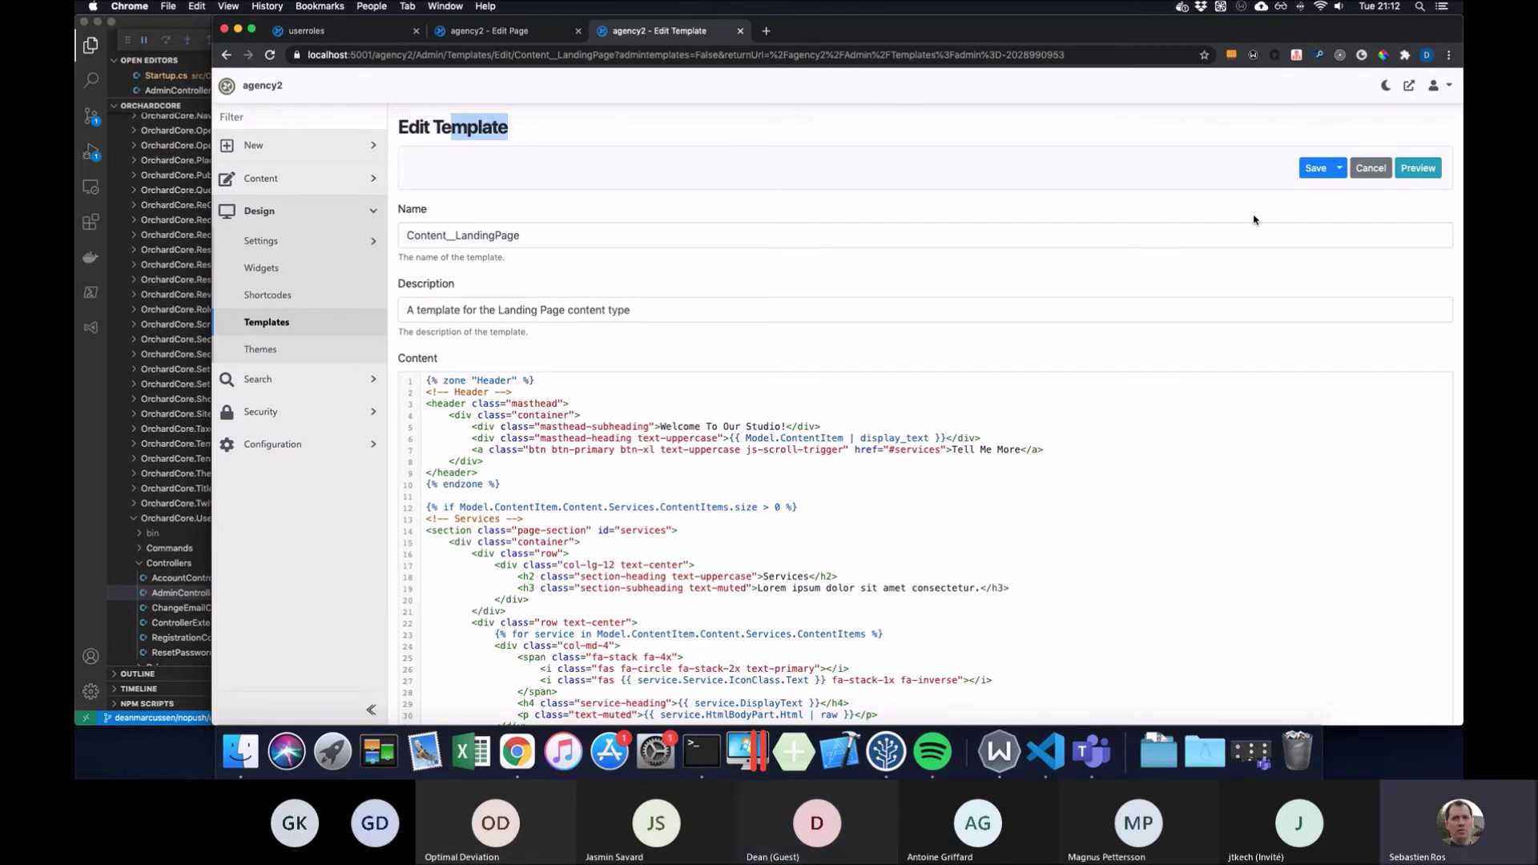
pyautogui.click(996, 133)
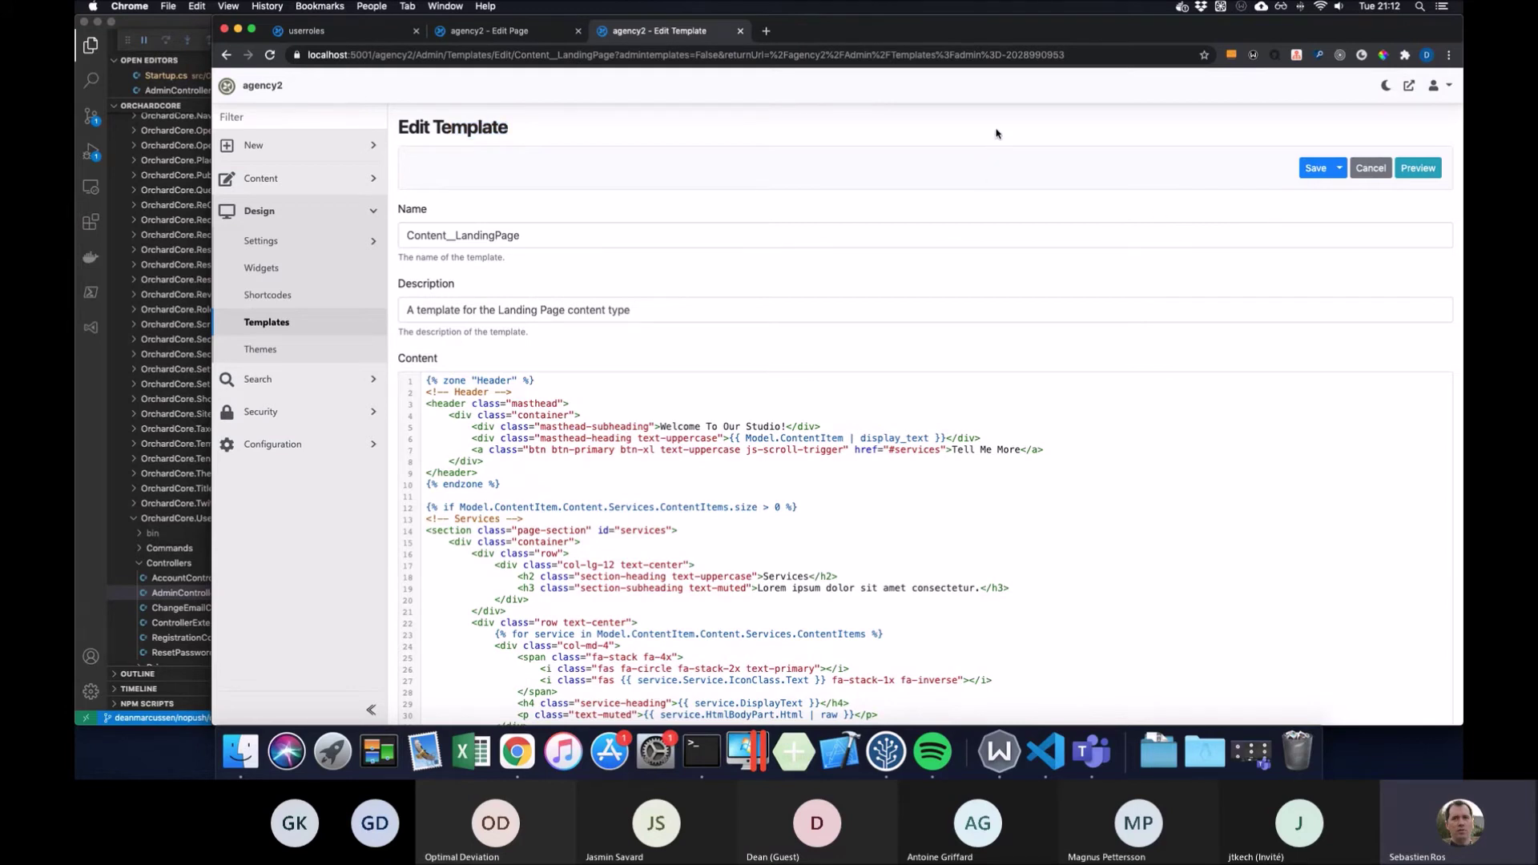
pyautogui.scroll(-3, 1007, 157)
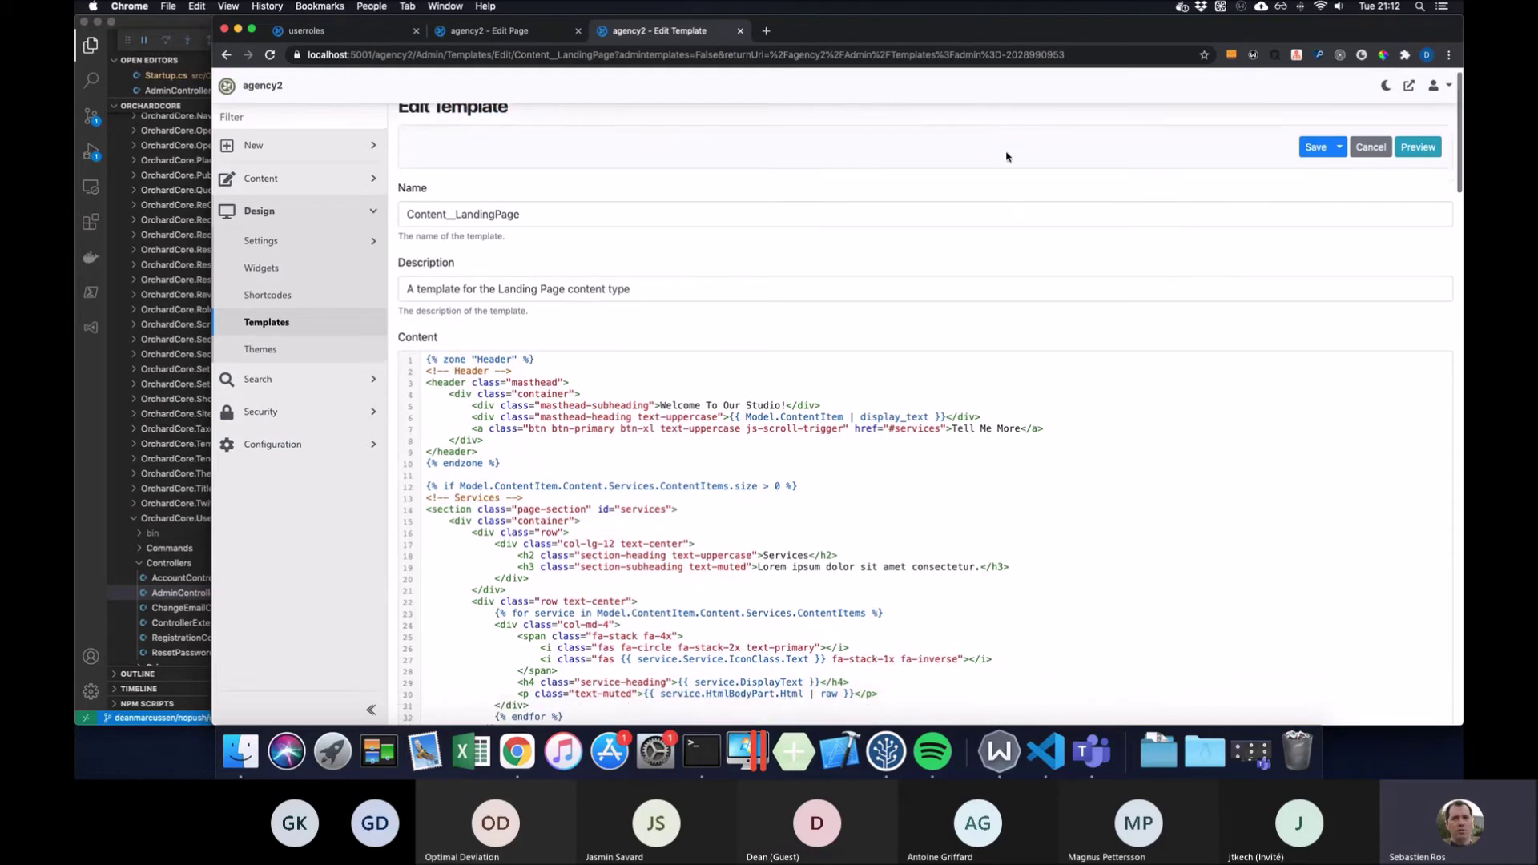
pyautogui.scroll(-15, 1007, 152)
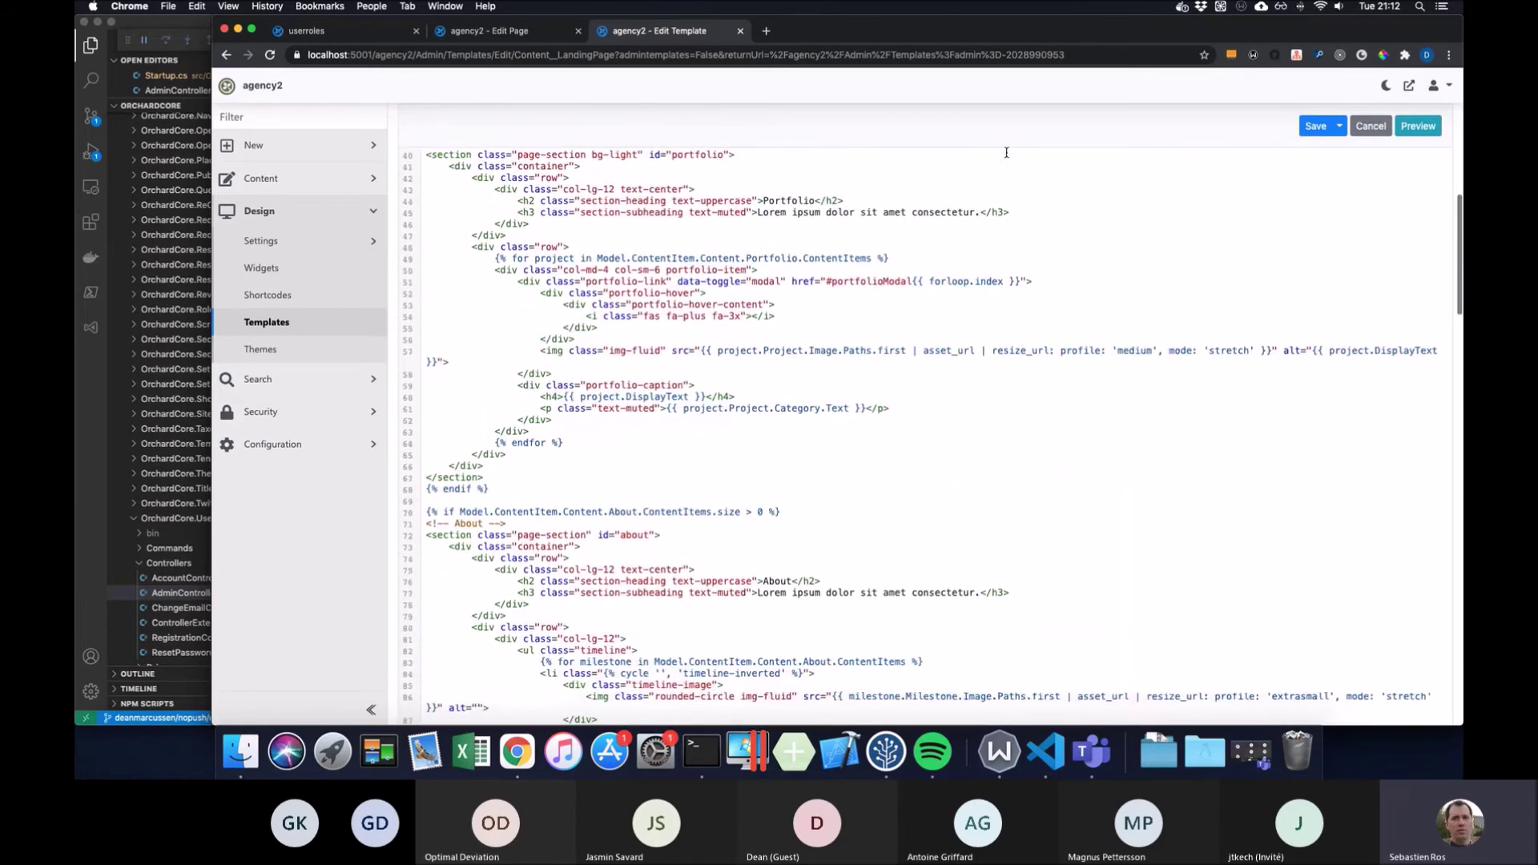
pyautogui.scroll(2, 1006, 152)
pyautogui.scroll(-1, 1006, 152)
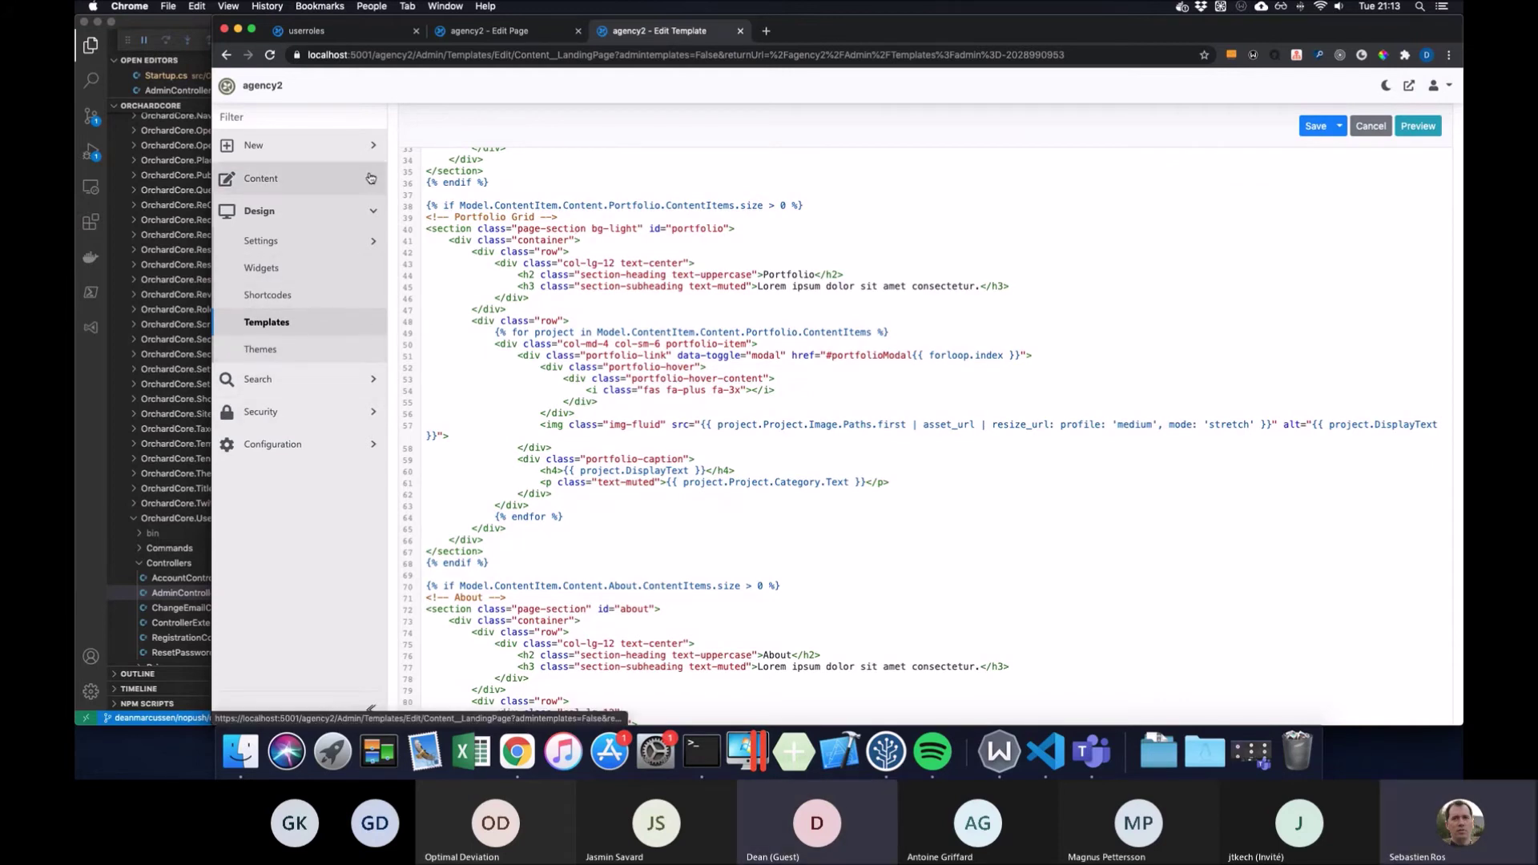
# Open the Features page in a new tab, browse it, then return to the template editor
pyautogui.click(372, 413)
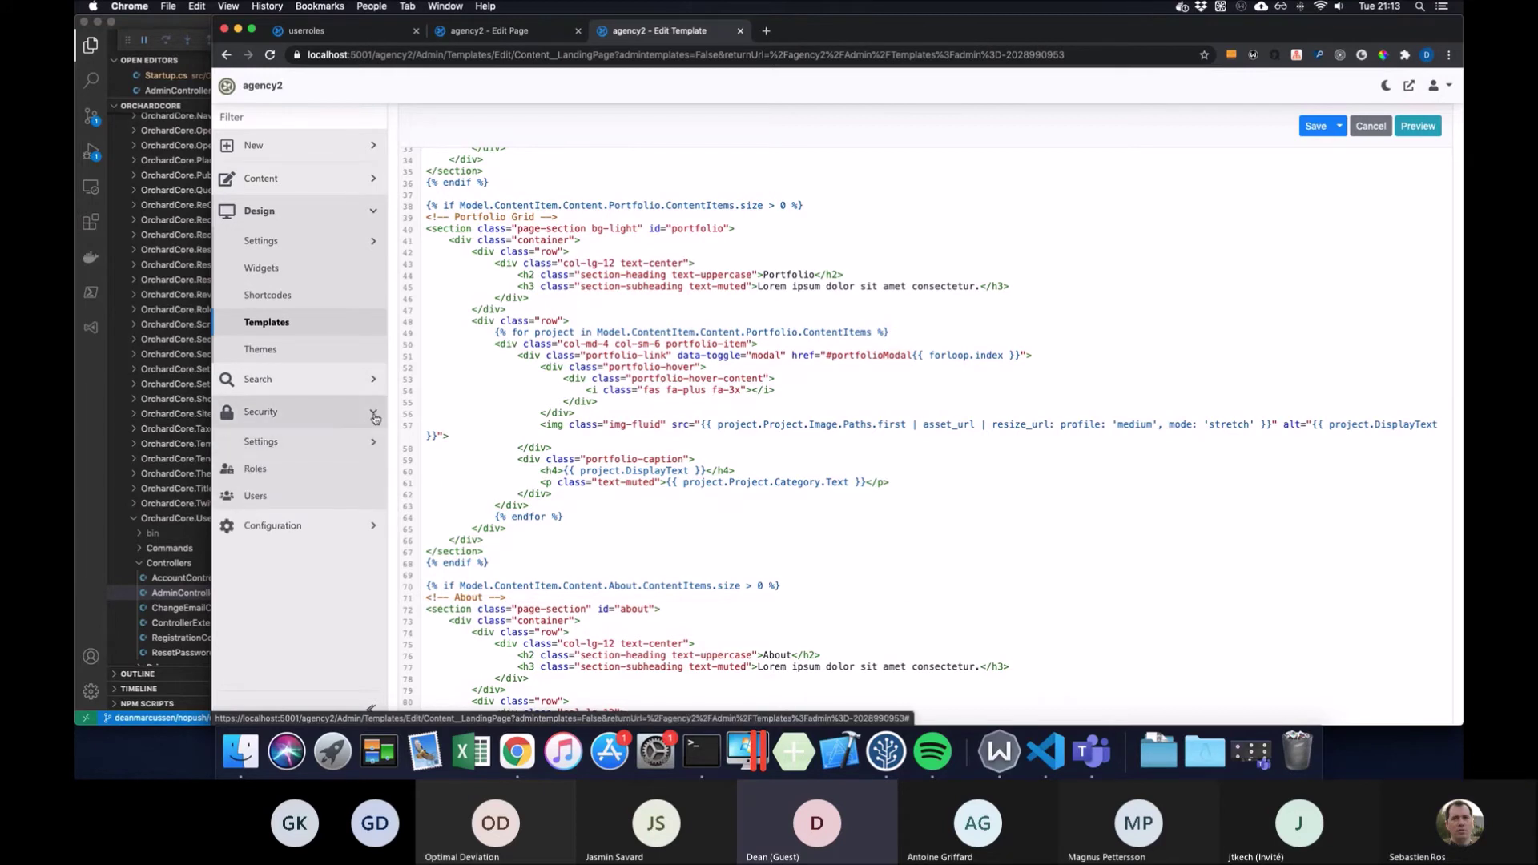
pyautogui.click(352, 525)
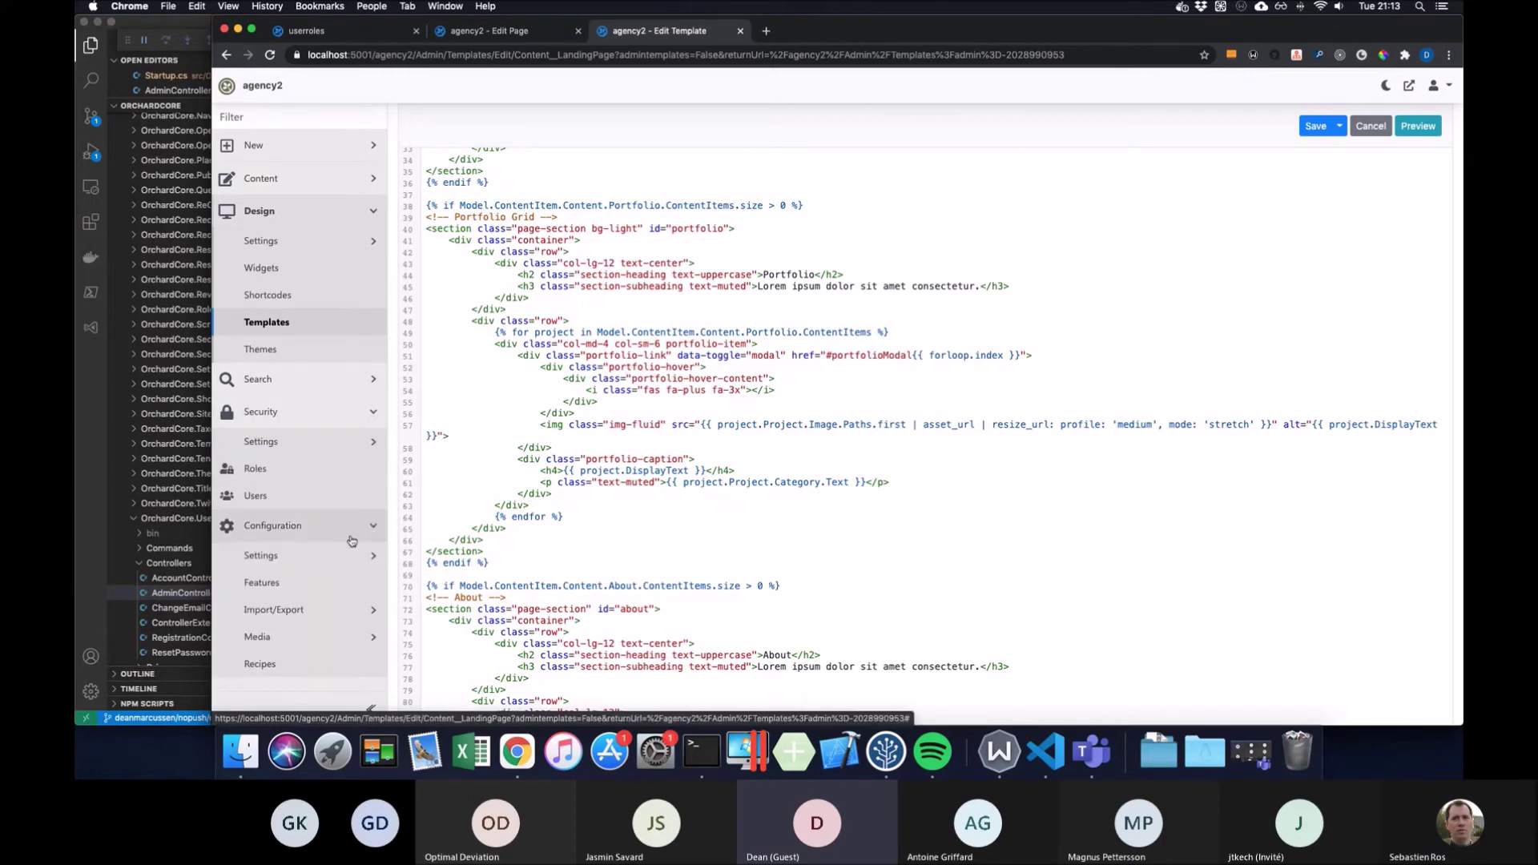
pyautogui.rightClick(319, 578)
pyautogui.click(377, 585)
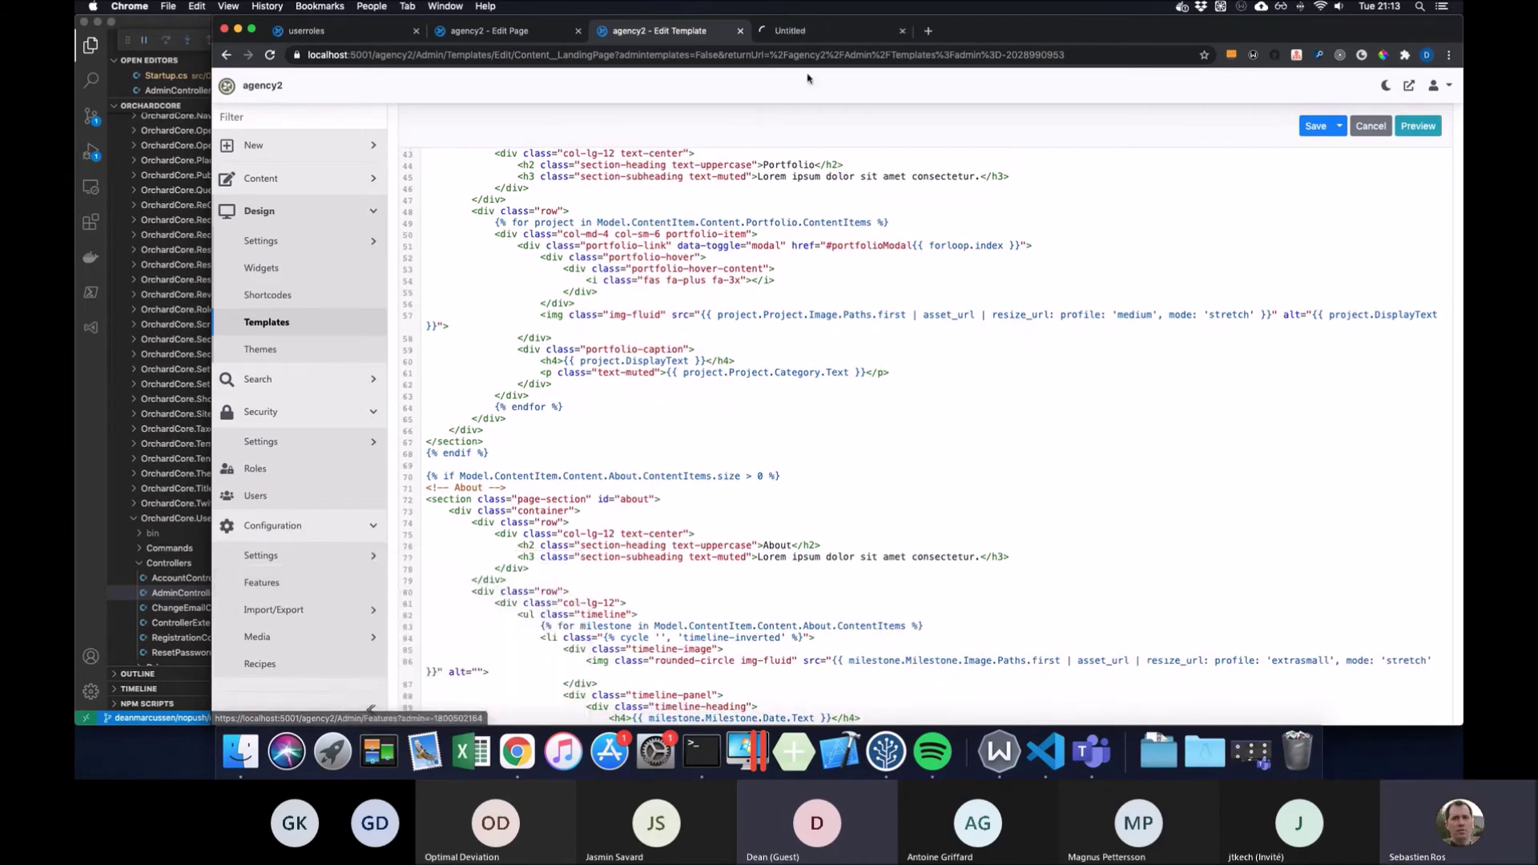
pyautogui.click(849, 32)
pyautogui.scroll(-3, 910, 252)
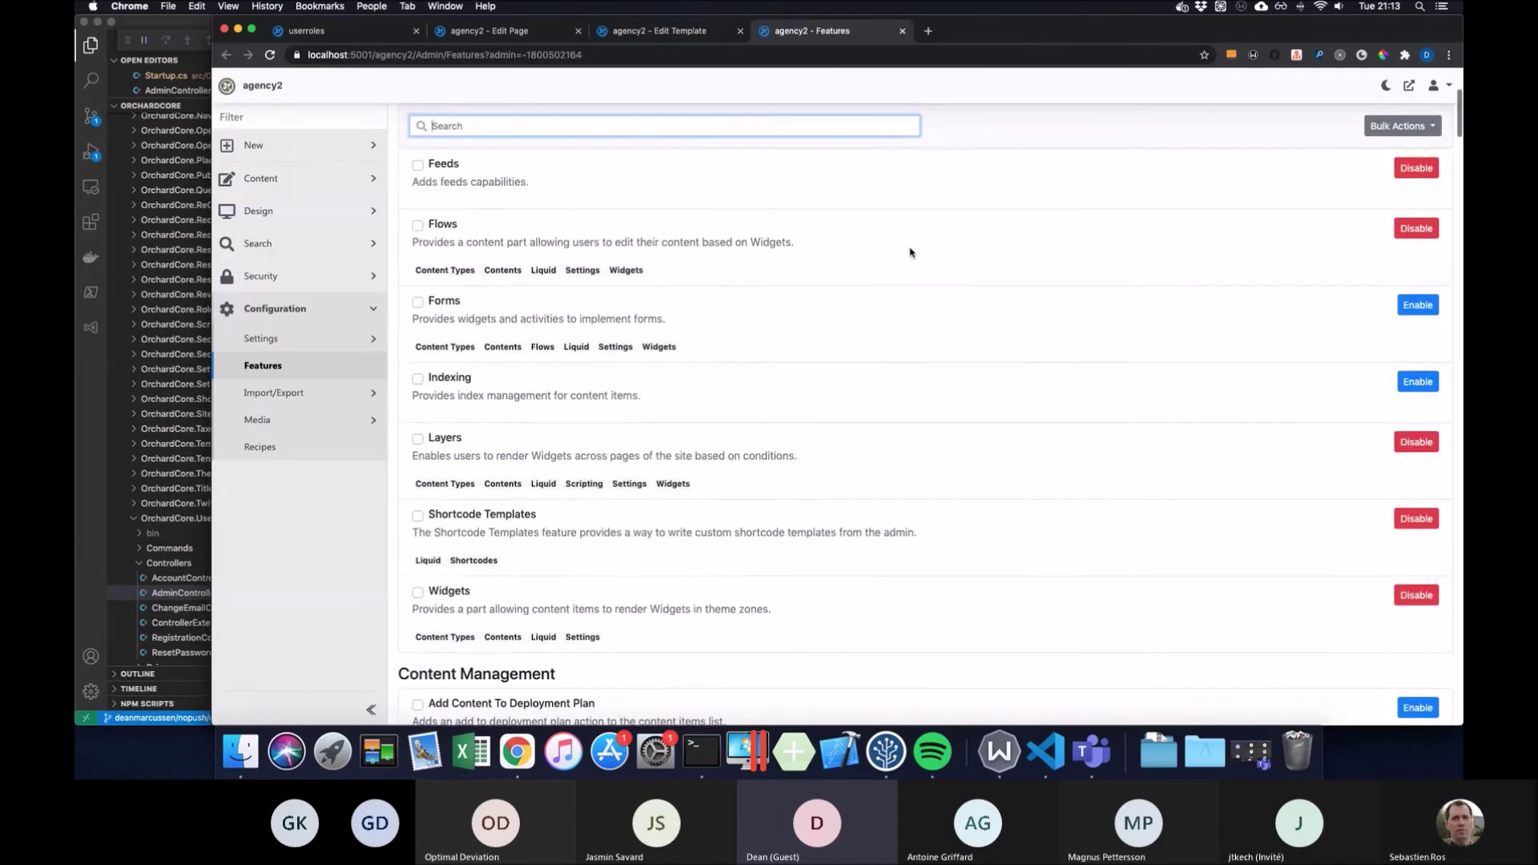
pyautogui.scroll(-15, 910, 253)
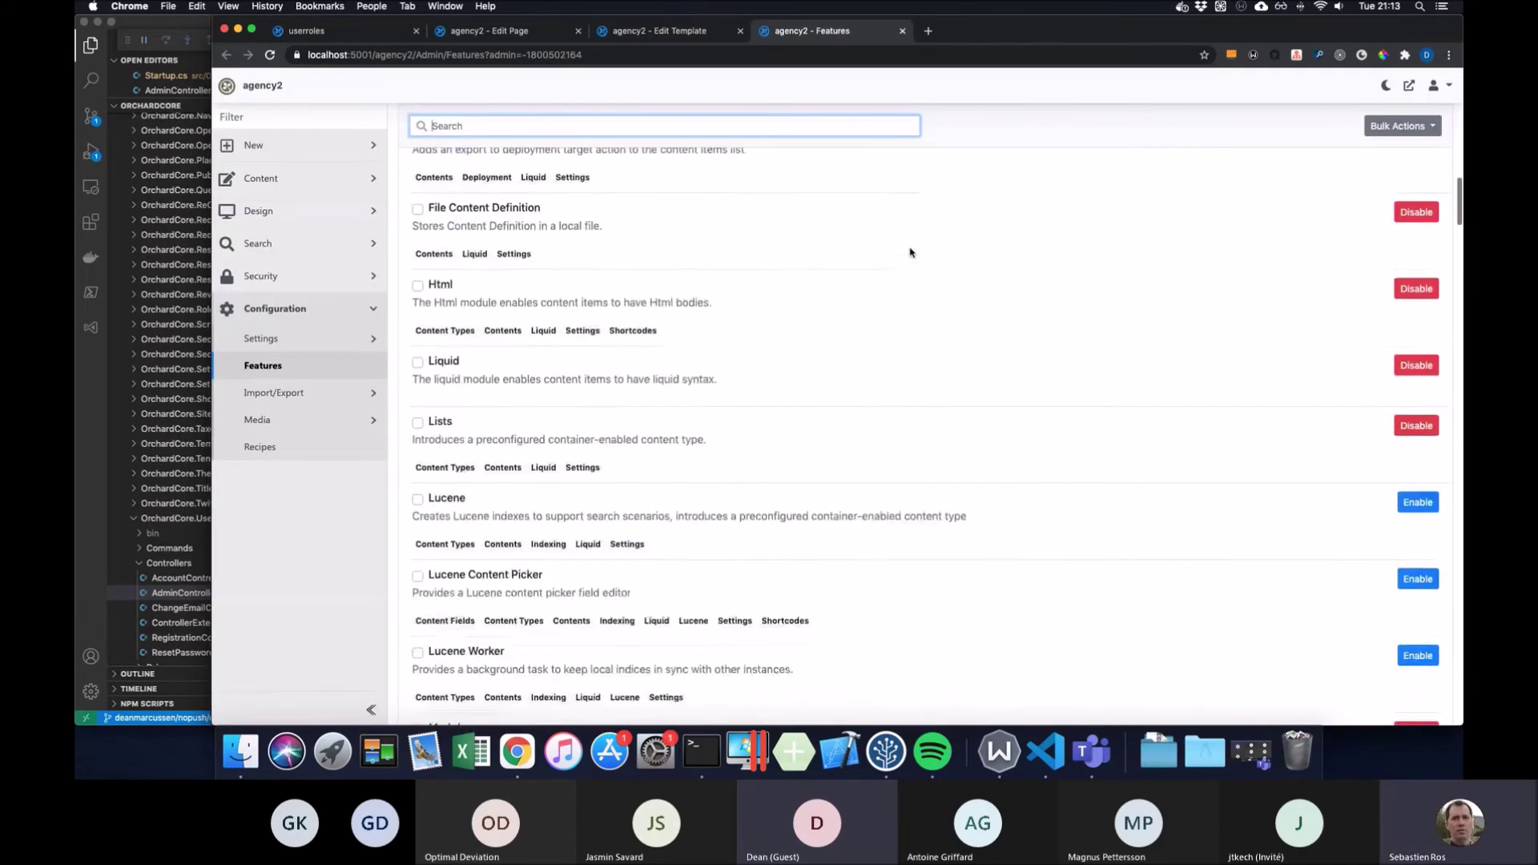
pyautogui.scroll(20, 909, 253)
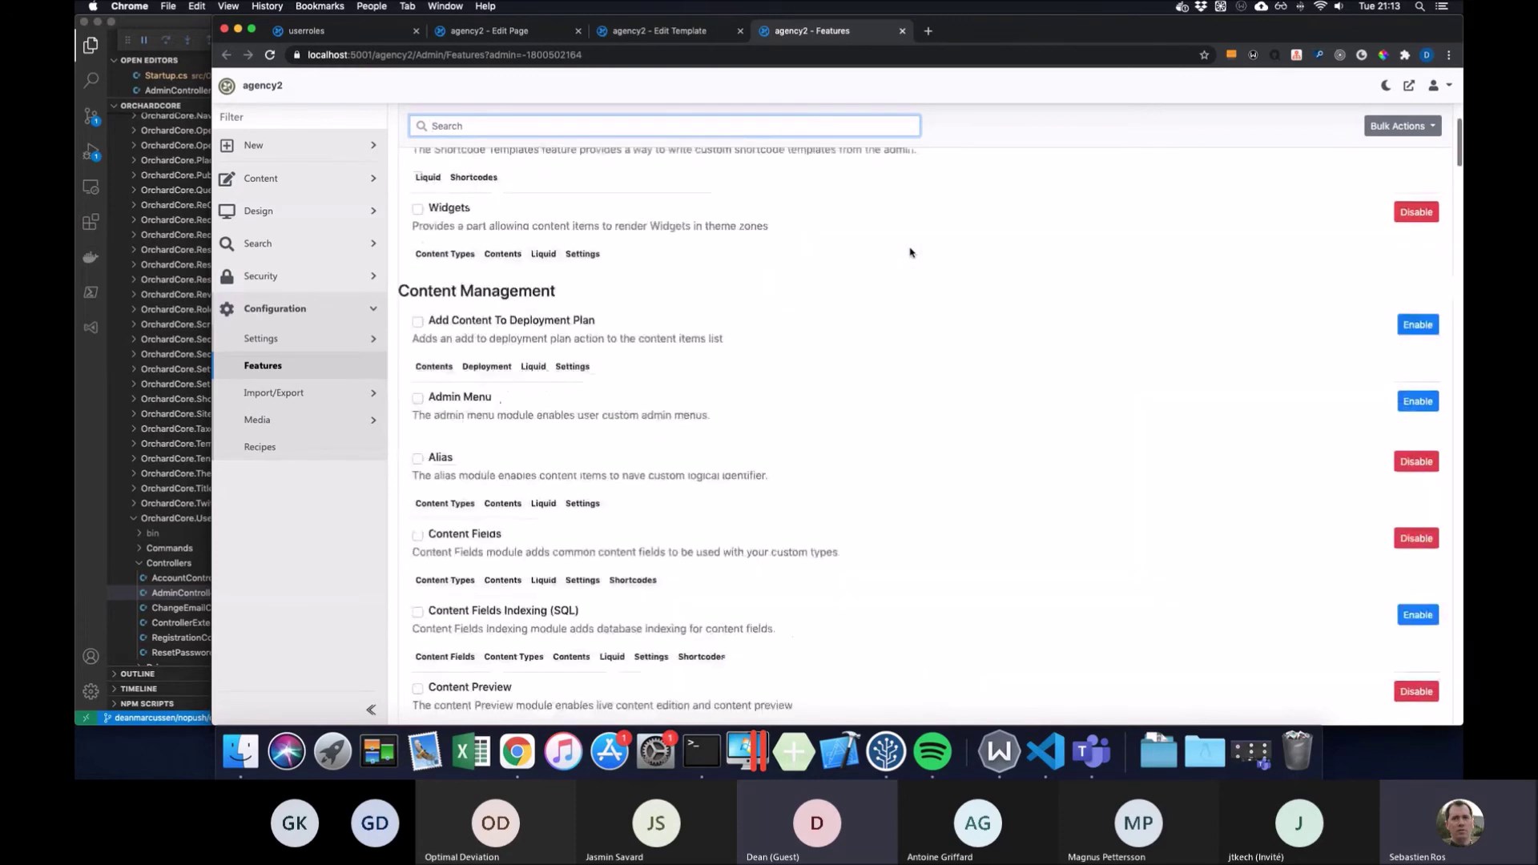
pyautogui.click(694, 36)
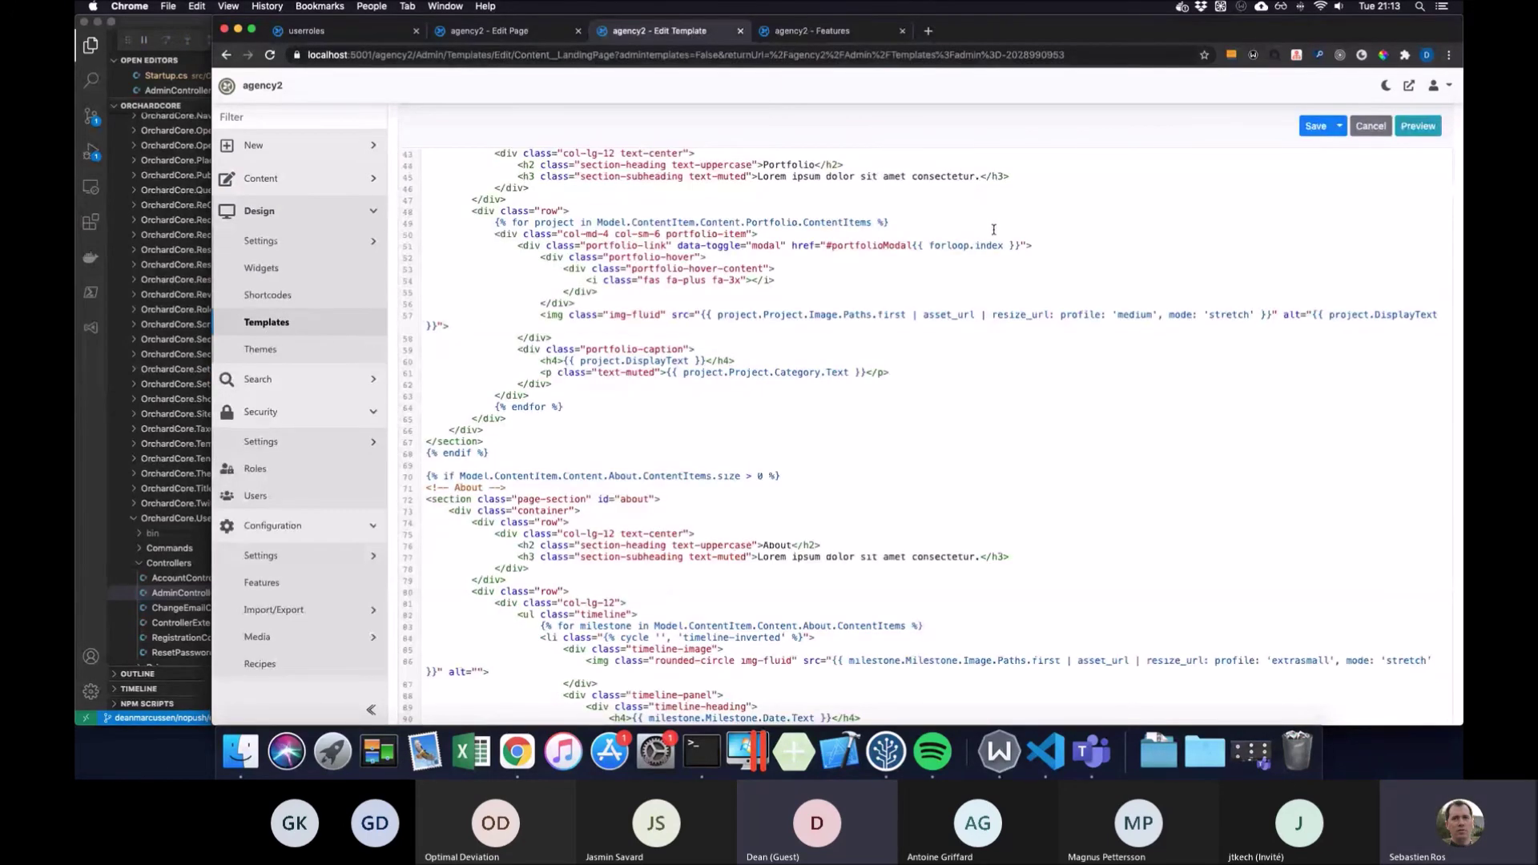
# Switch between the test page editor and the Landing Page template editor tabs
pyautogui.scroll(3, 927, 184)
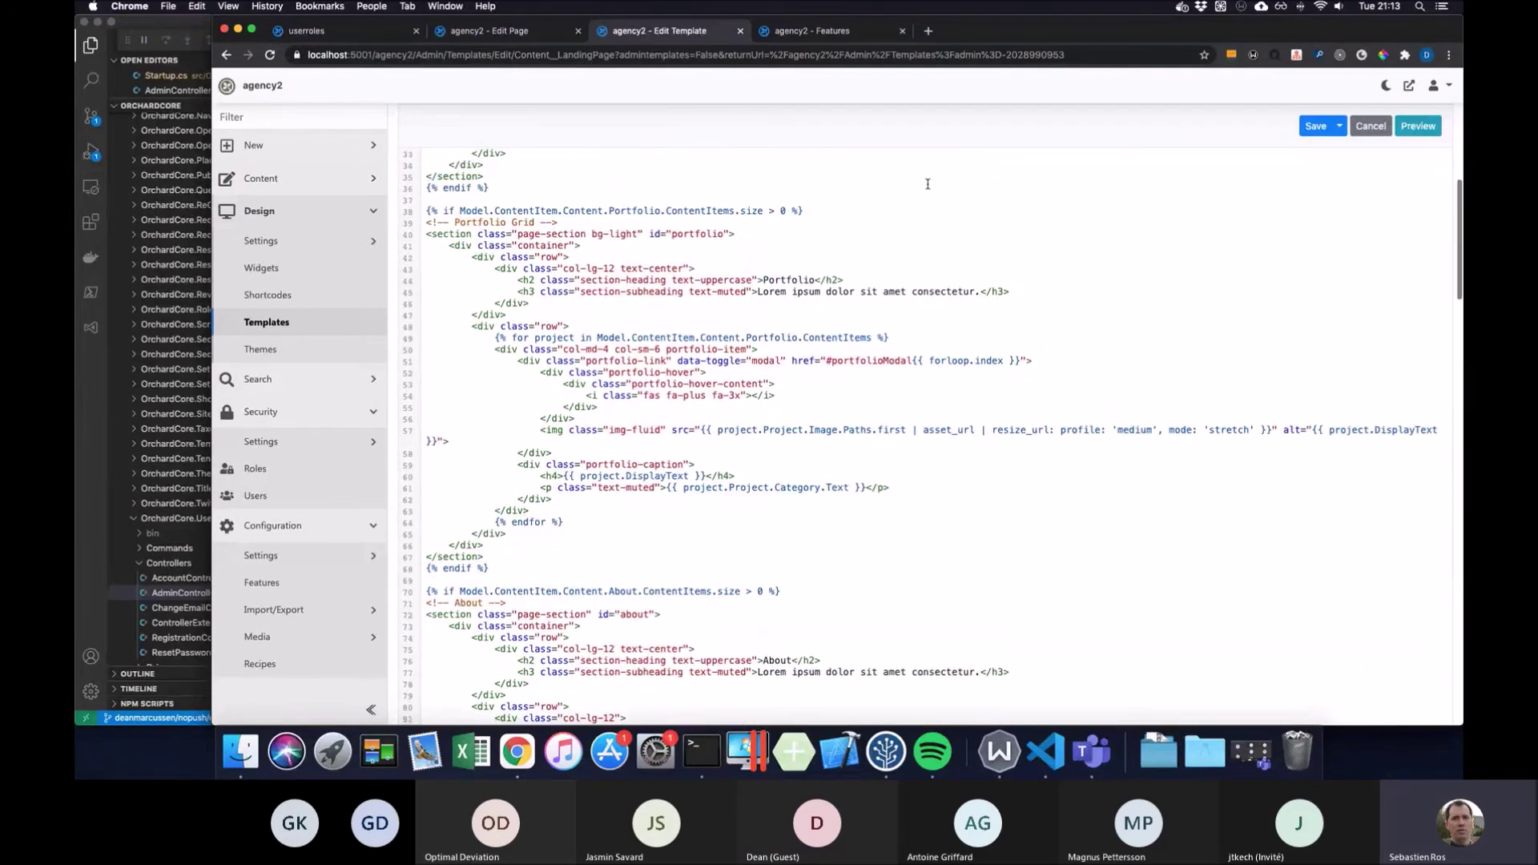
pyautogui.scroll(10, 921, 188)
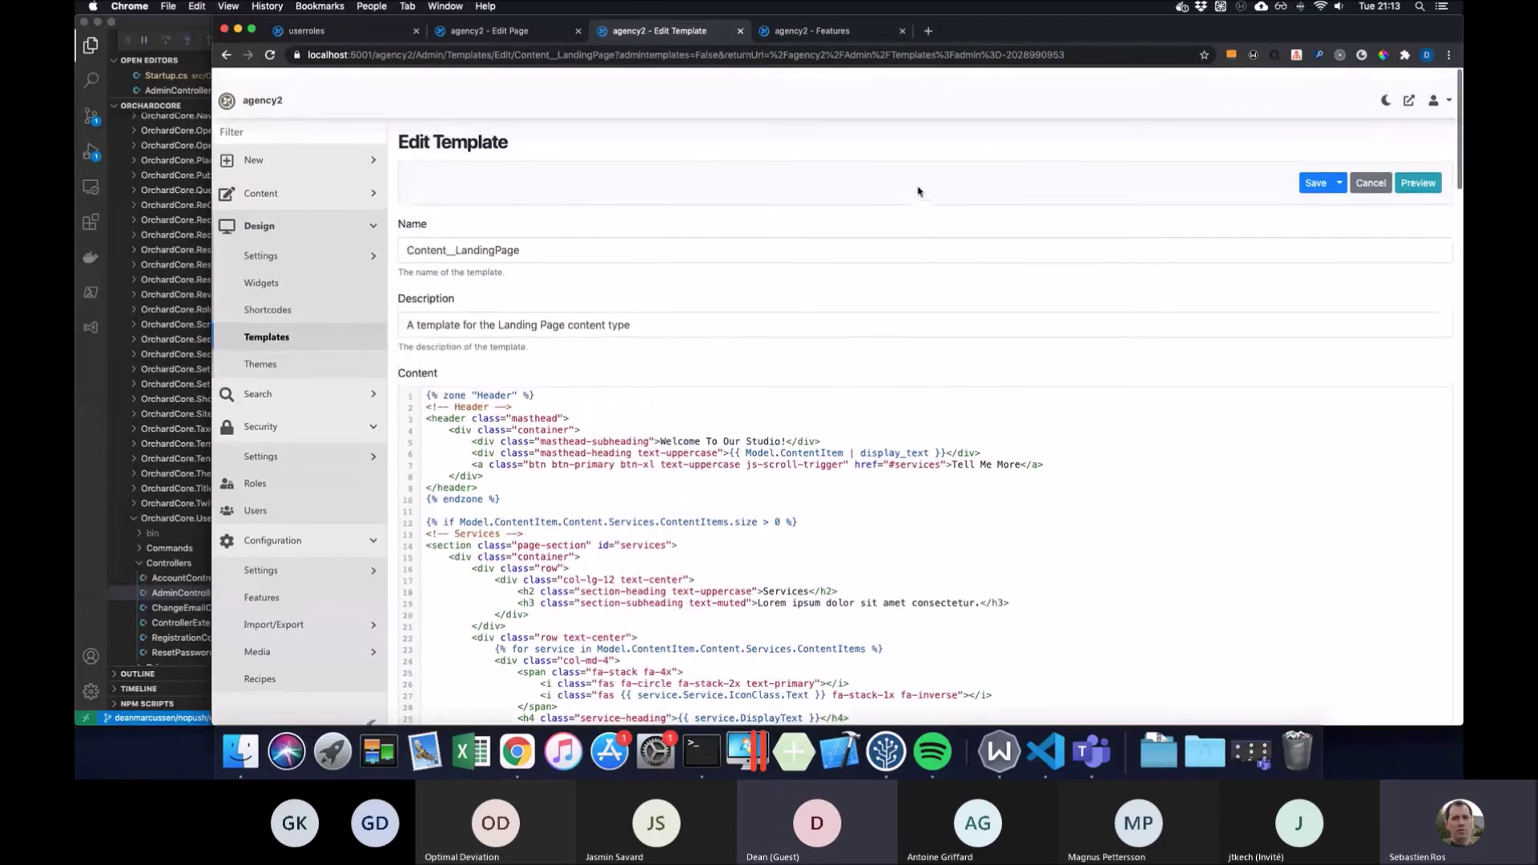
pyautogui.click(535, 30)
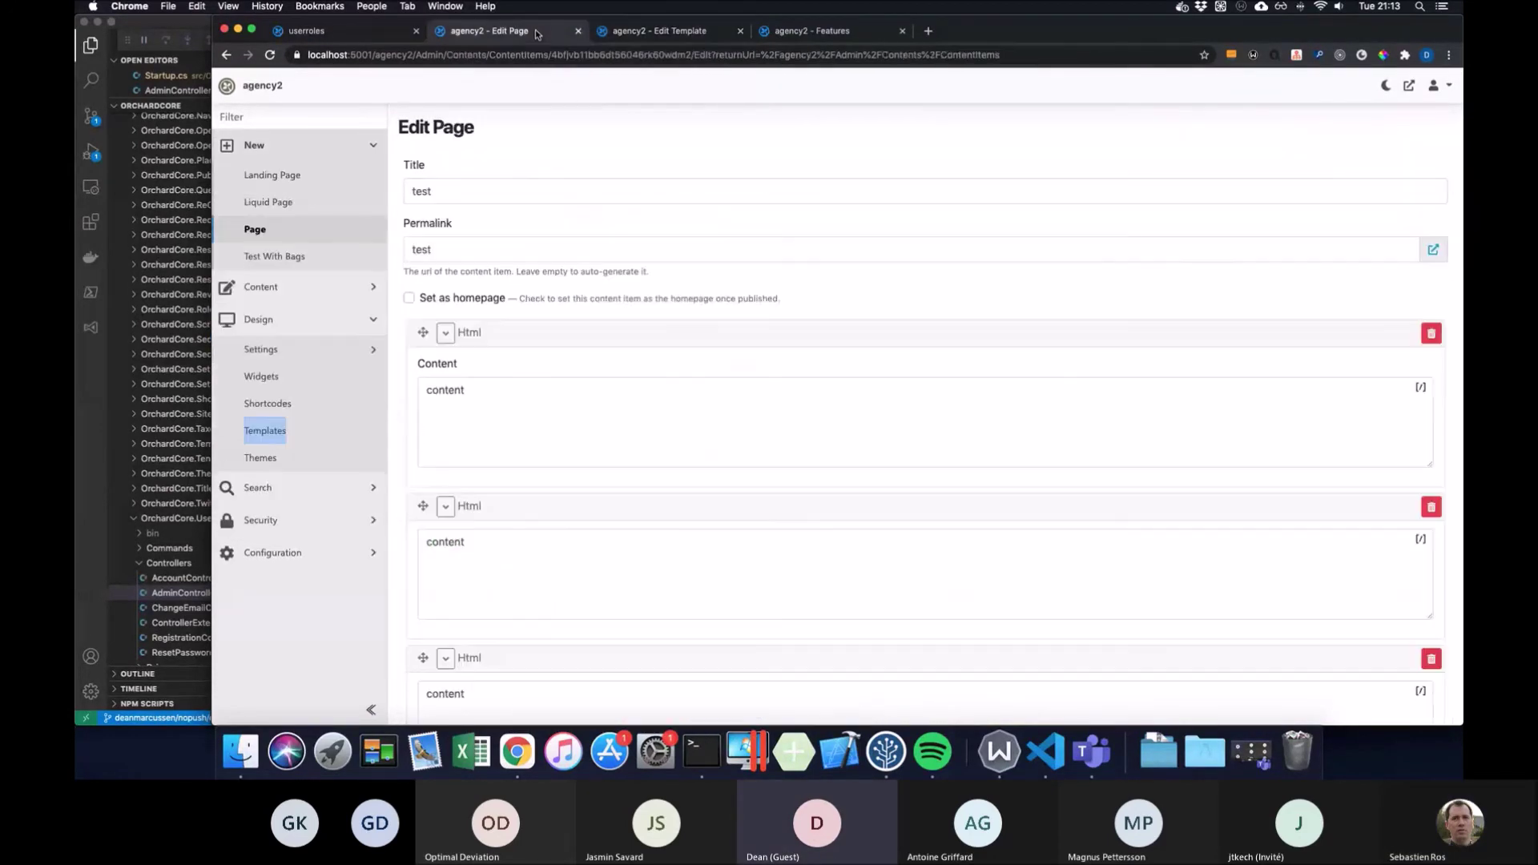
pyautogui.click(702, 34)
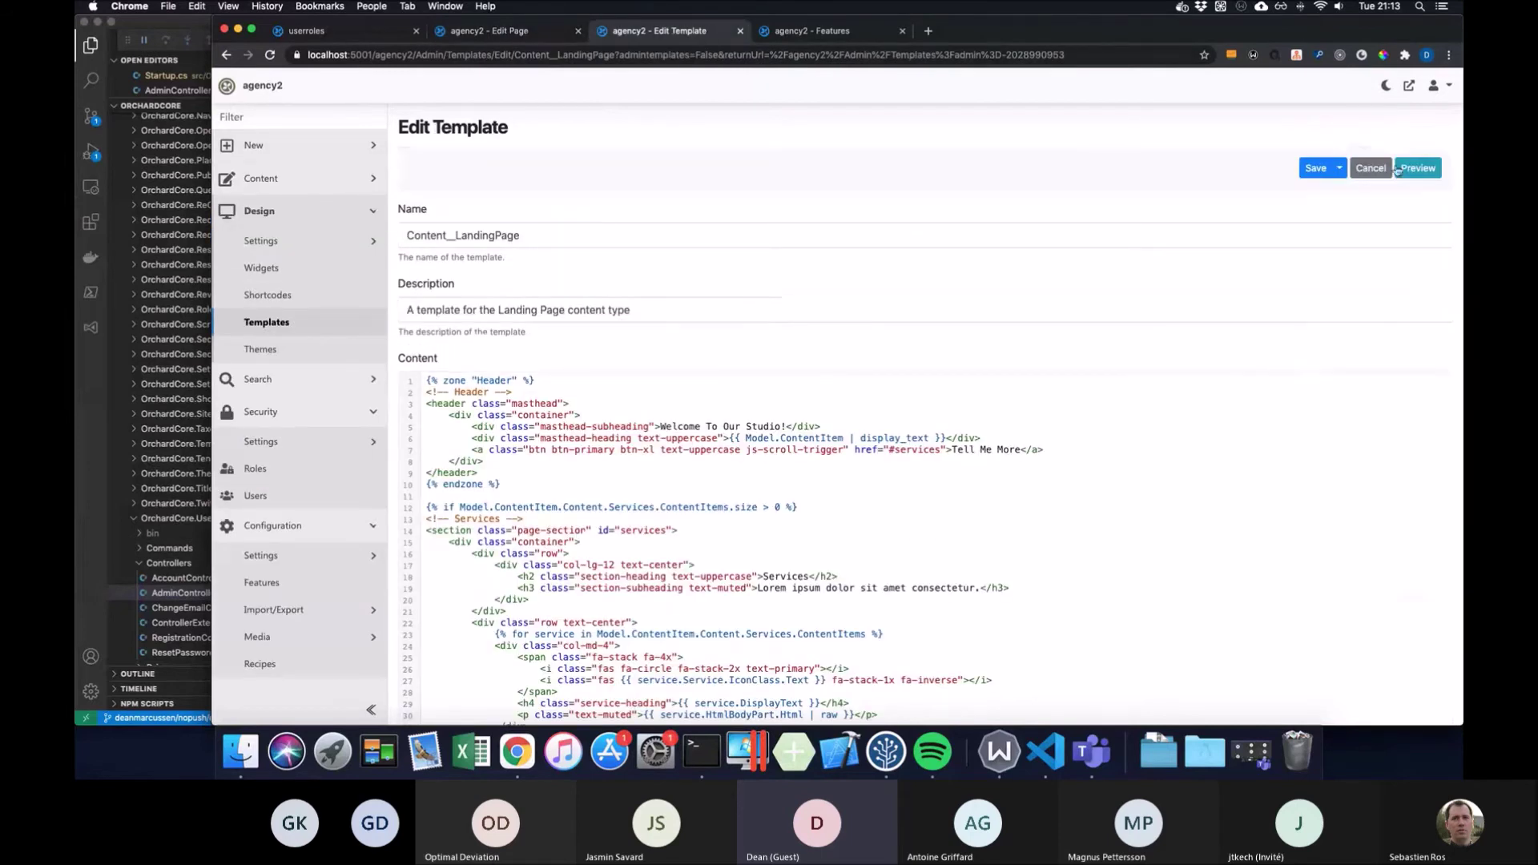
pyautogui.rightClick(978, 166)
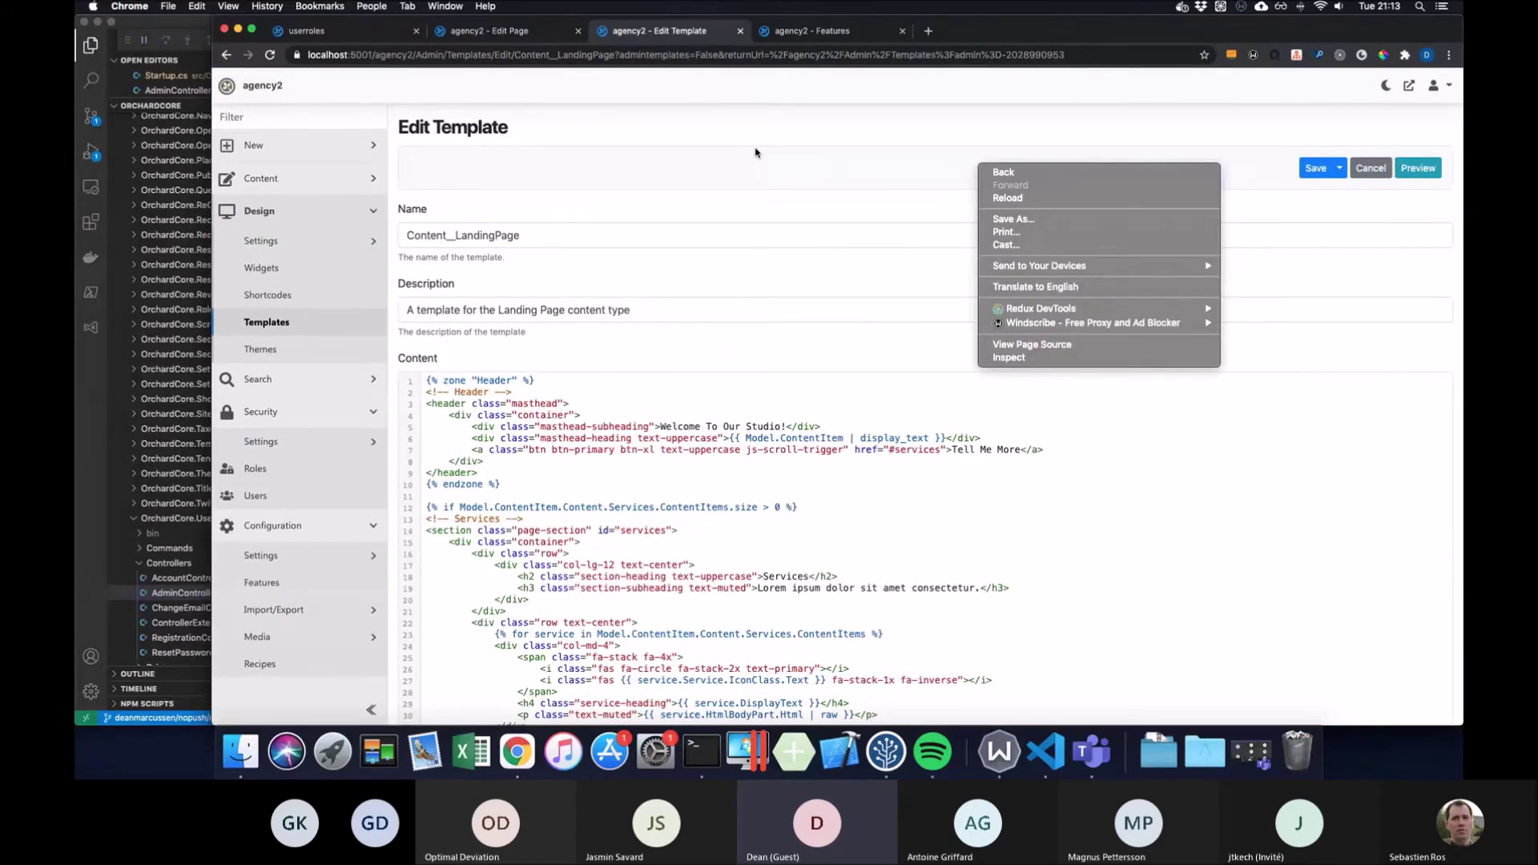
pyautogui.click(772, 219)
pyautogui.scroll(-5, 773, 219)
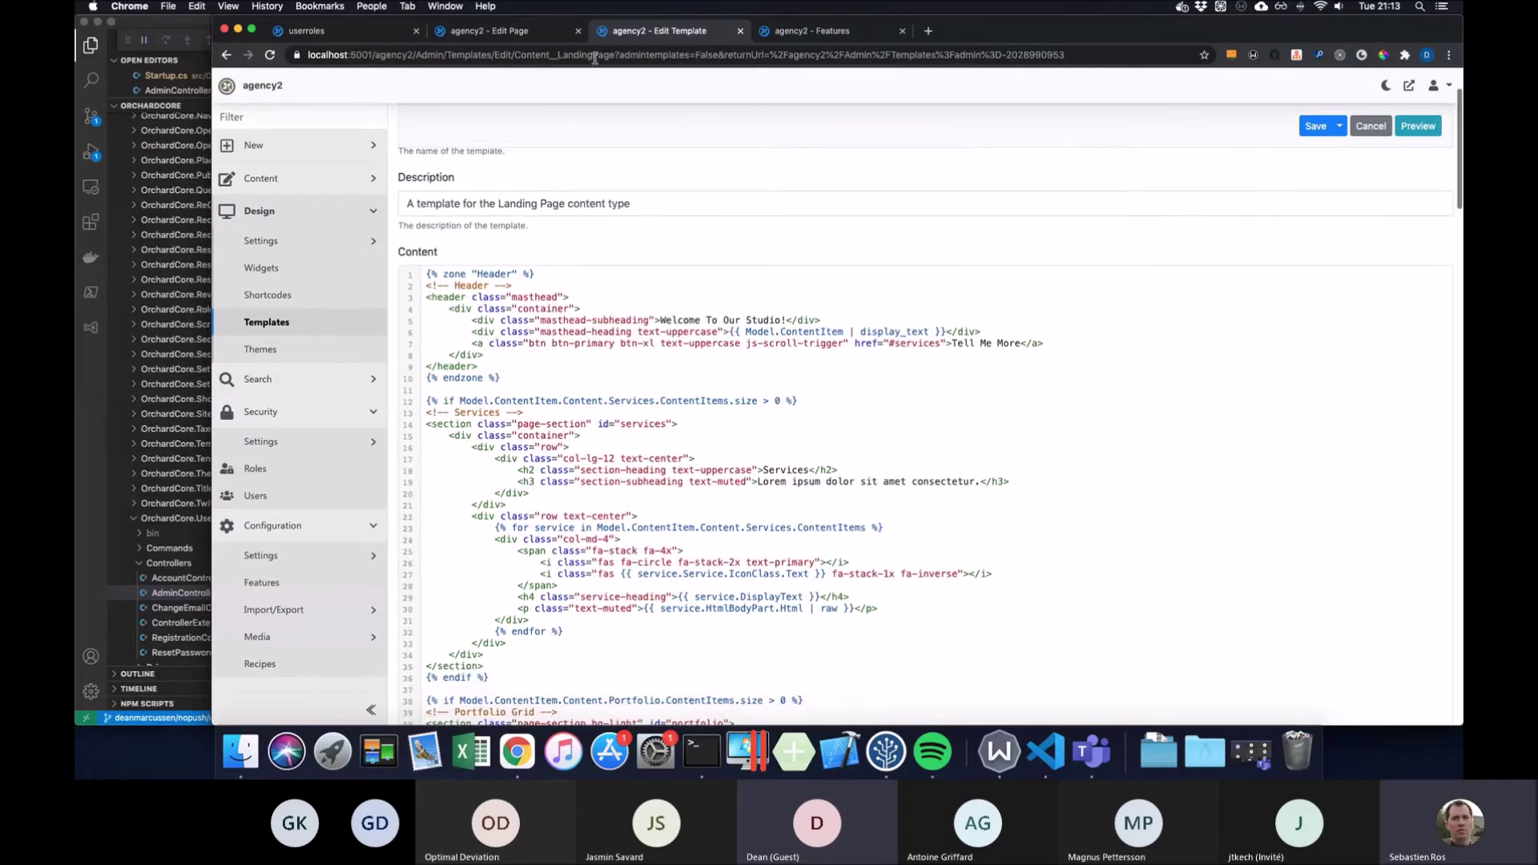
pyautogui.hotkey('ctrl', 'shift', 'Tab')
pyautogui.scroll(-4, 790, 213)
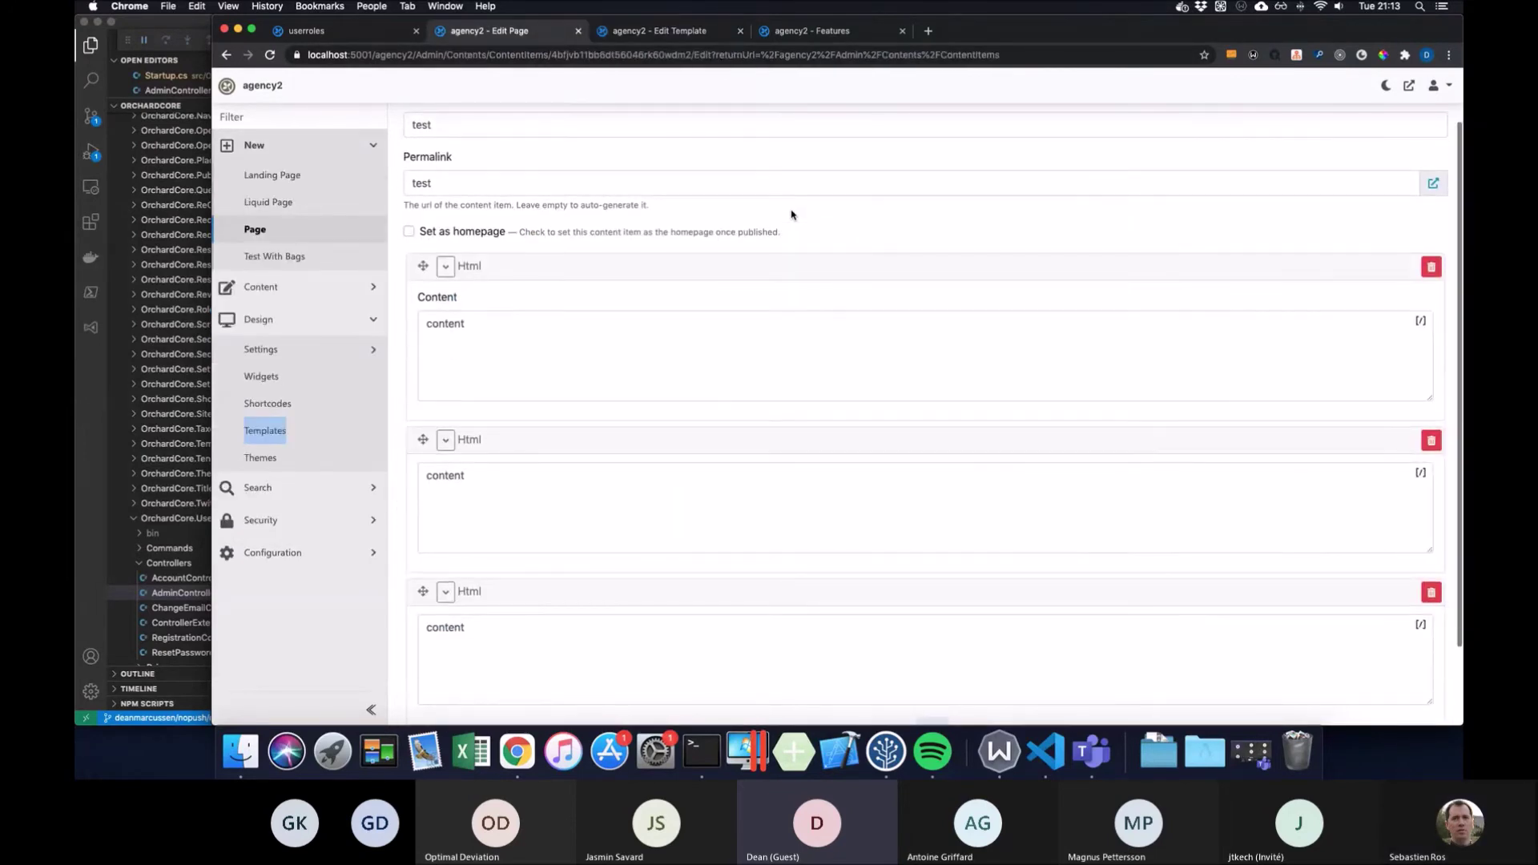
pyautogui.scroll(4, 790, 214)
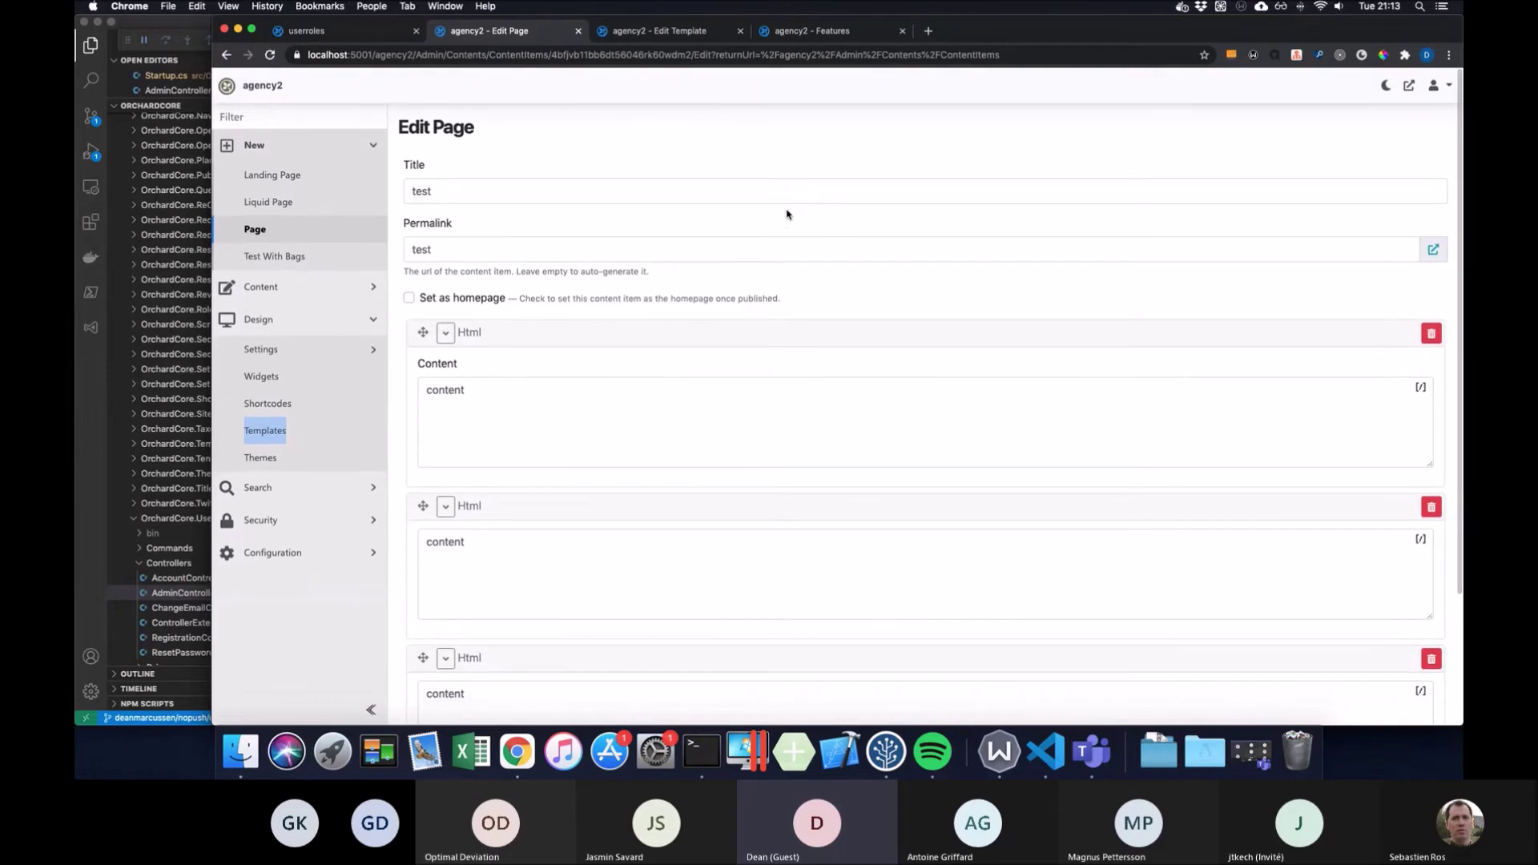
pyautogui.moveTo(652, 499)
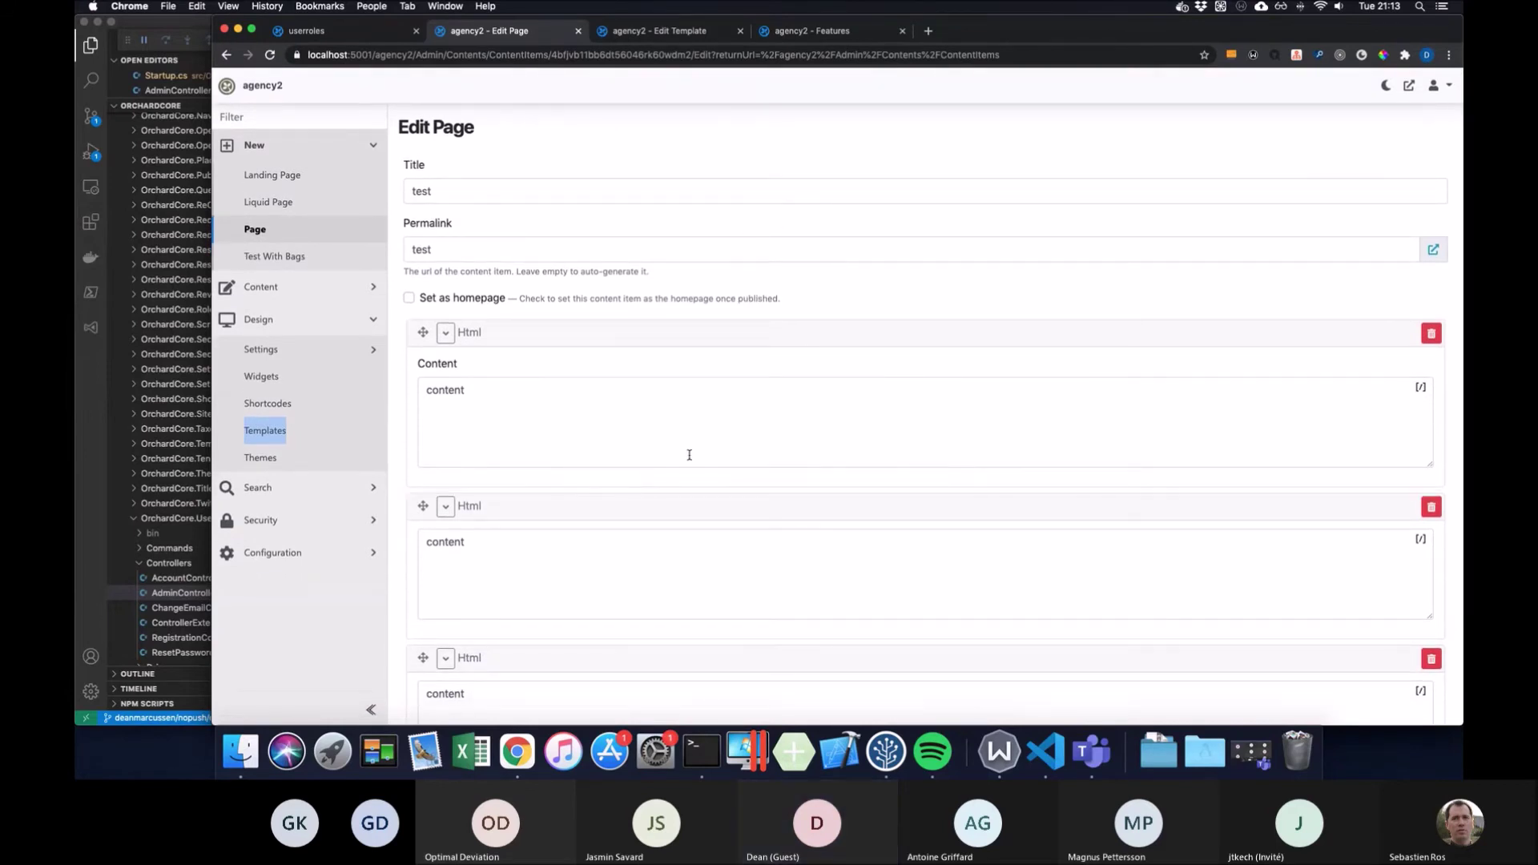
pyautogui.scroll(-4, 681, 461)
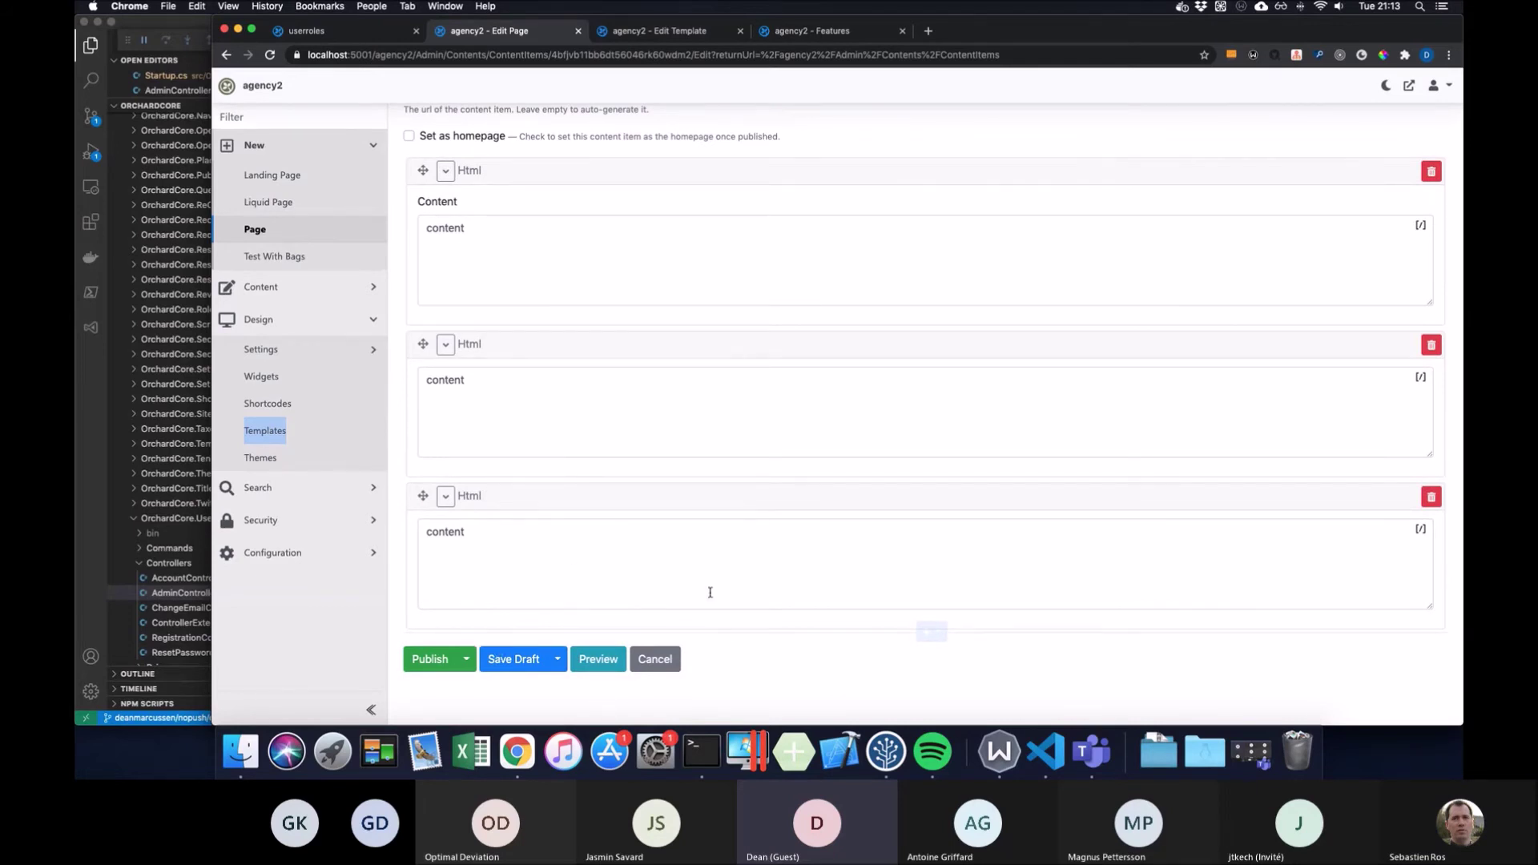
pyautogui.scroll(4, 710, 592)
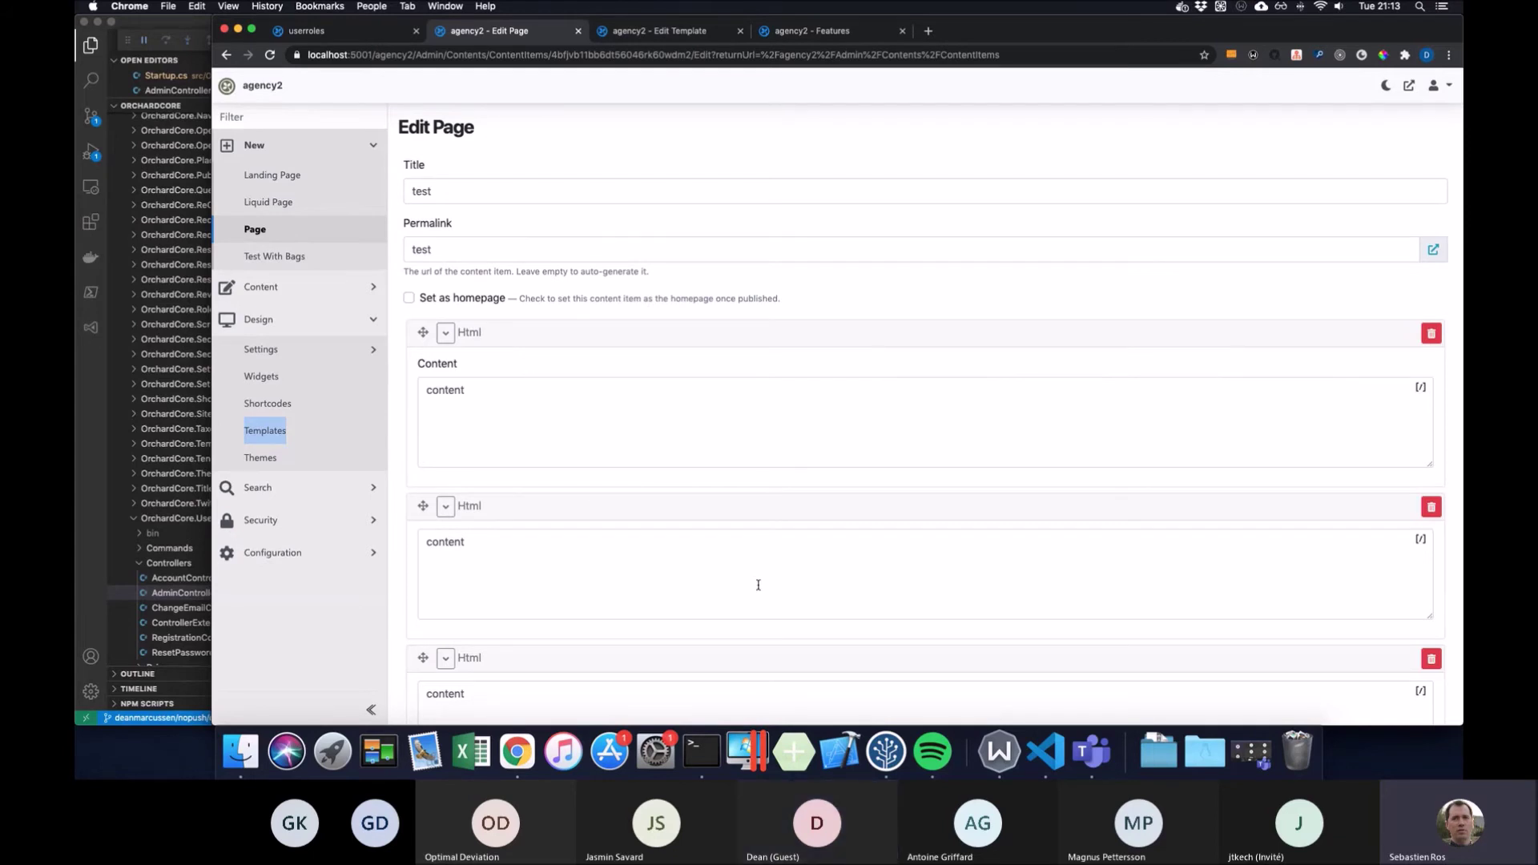
# Return to the agency2 Content__LandingPage template and scroll up to its 'Welcome To Our Studio!' Header zone
pyautogui.click(705, 38)
pyautogui.scroll(1, 818, 138)
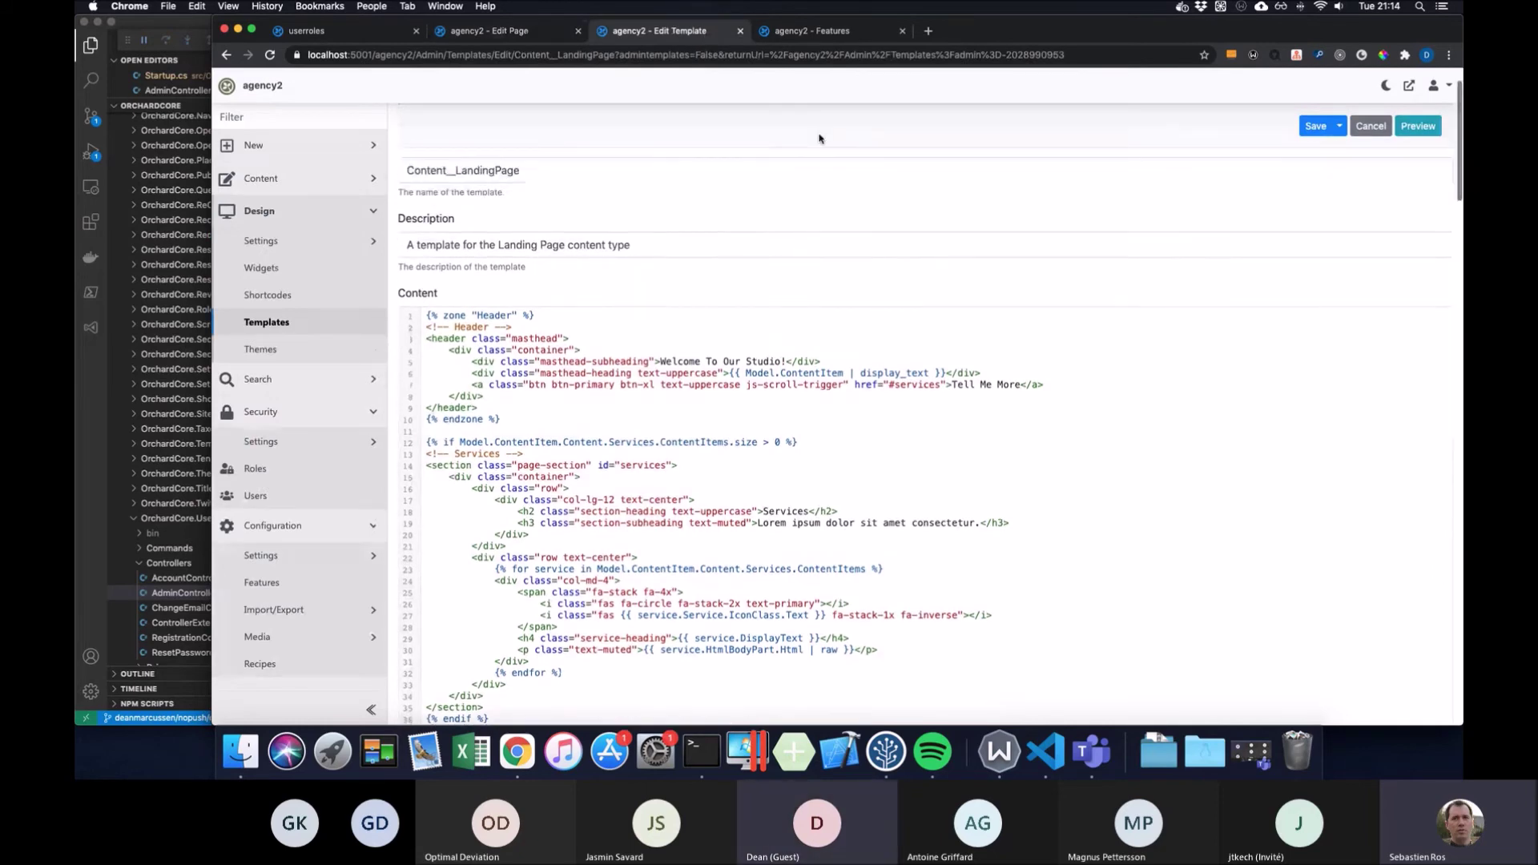
pyautogui.scroll(2, 818, 139)
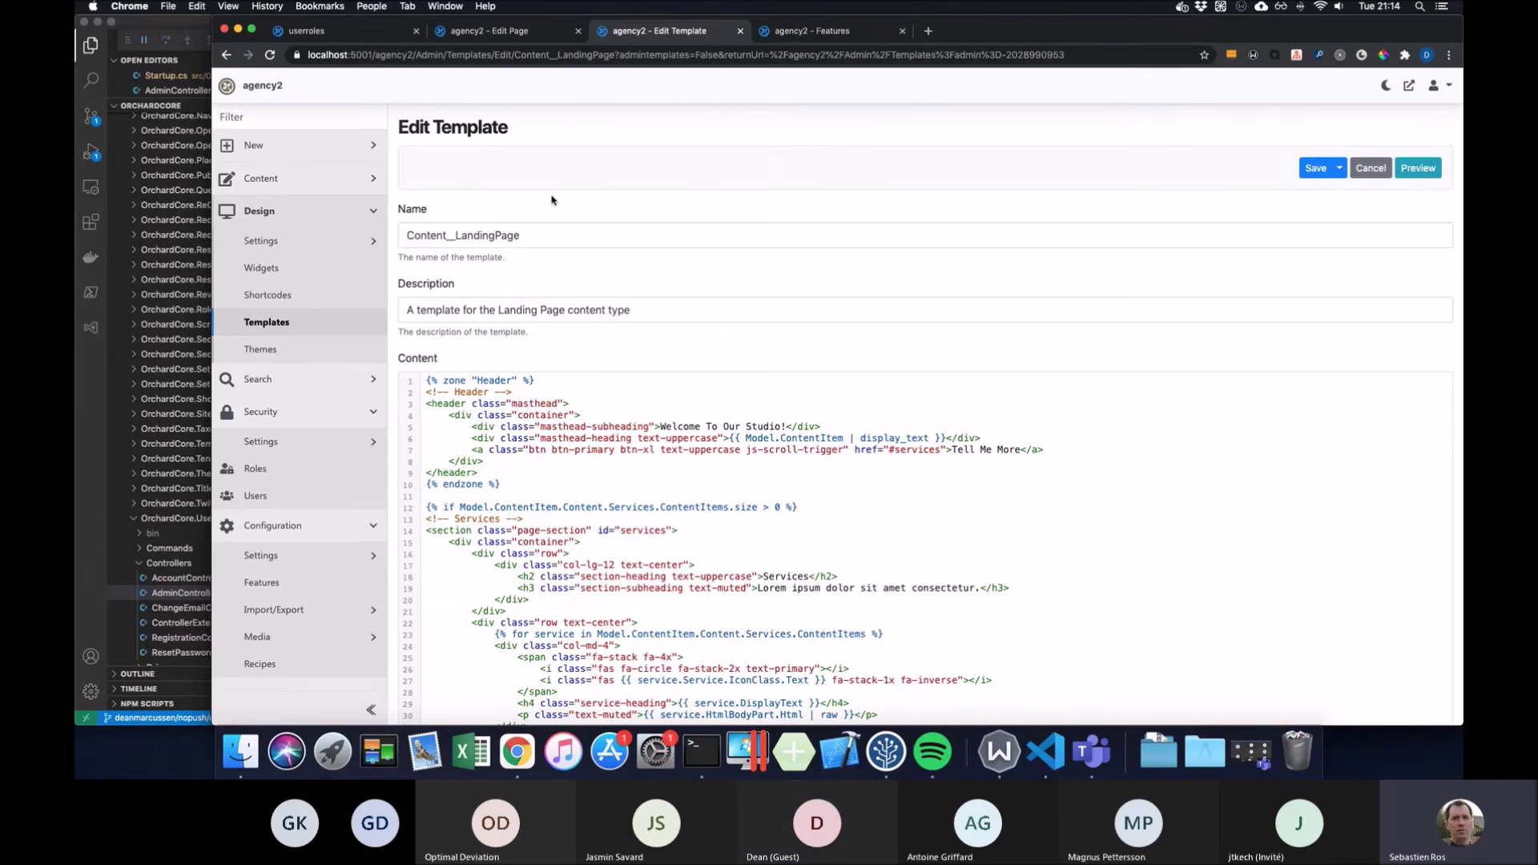
pyautogui.scroll(-3, 551, 199)
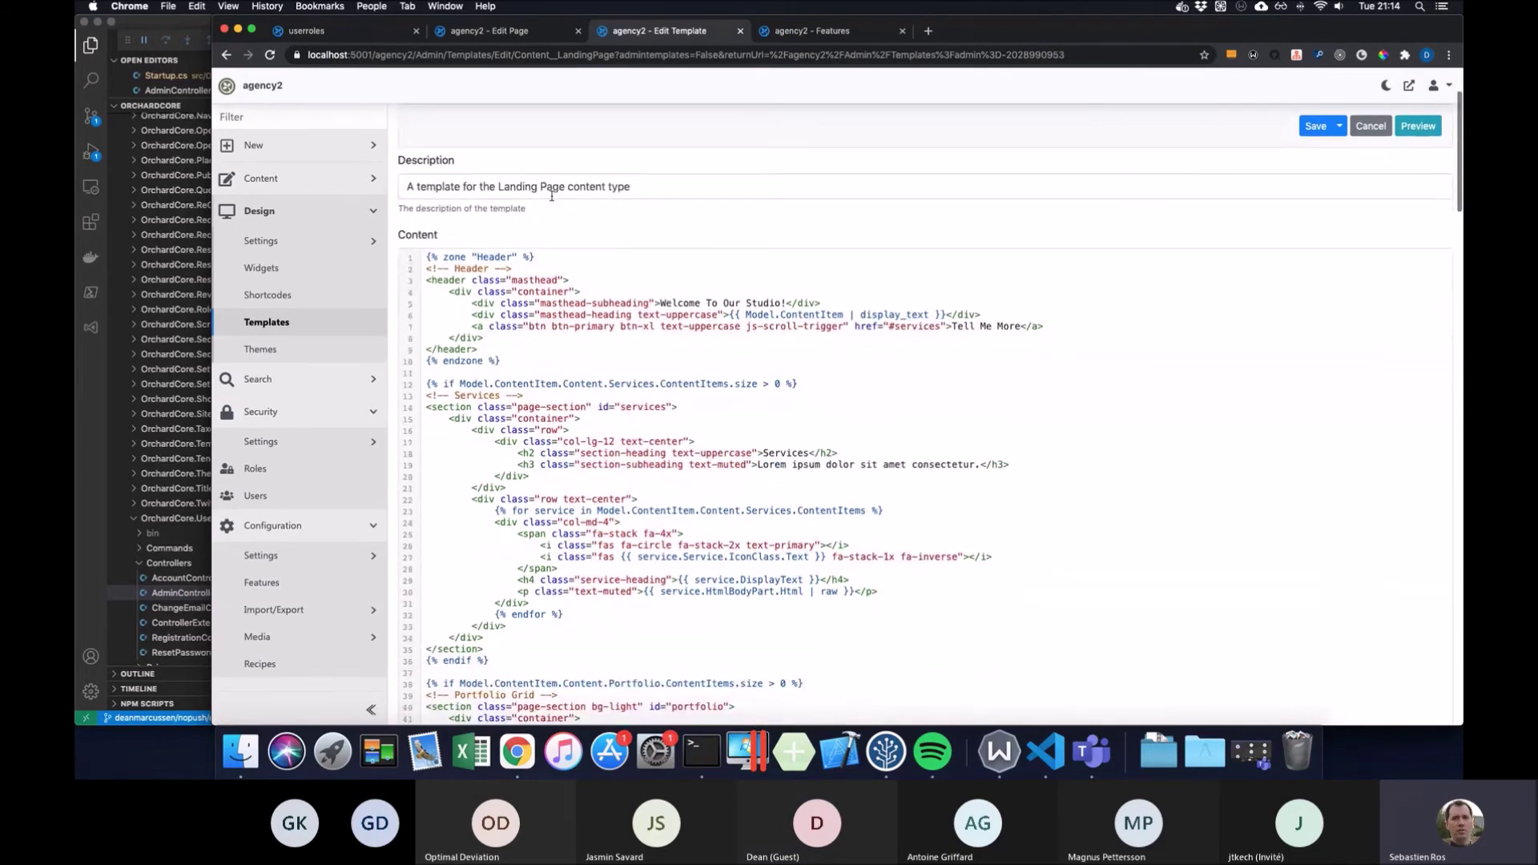
pyautogui.scroll(3, 551, 196)
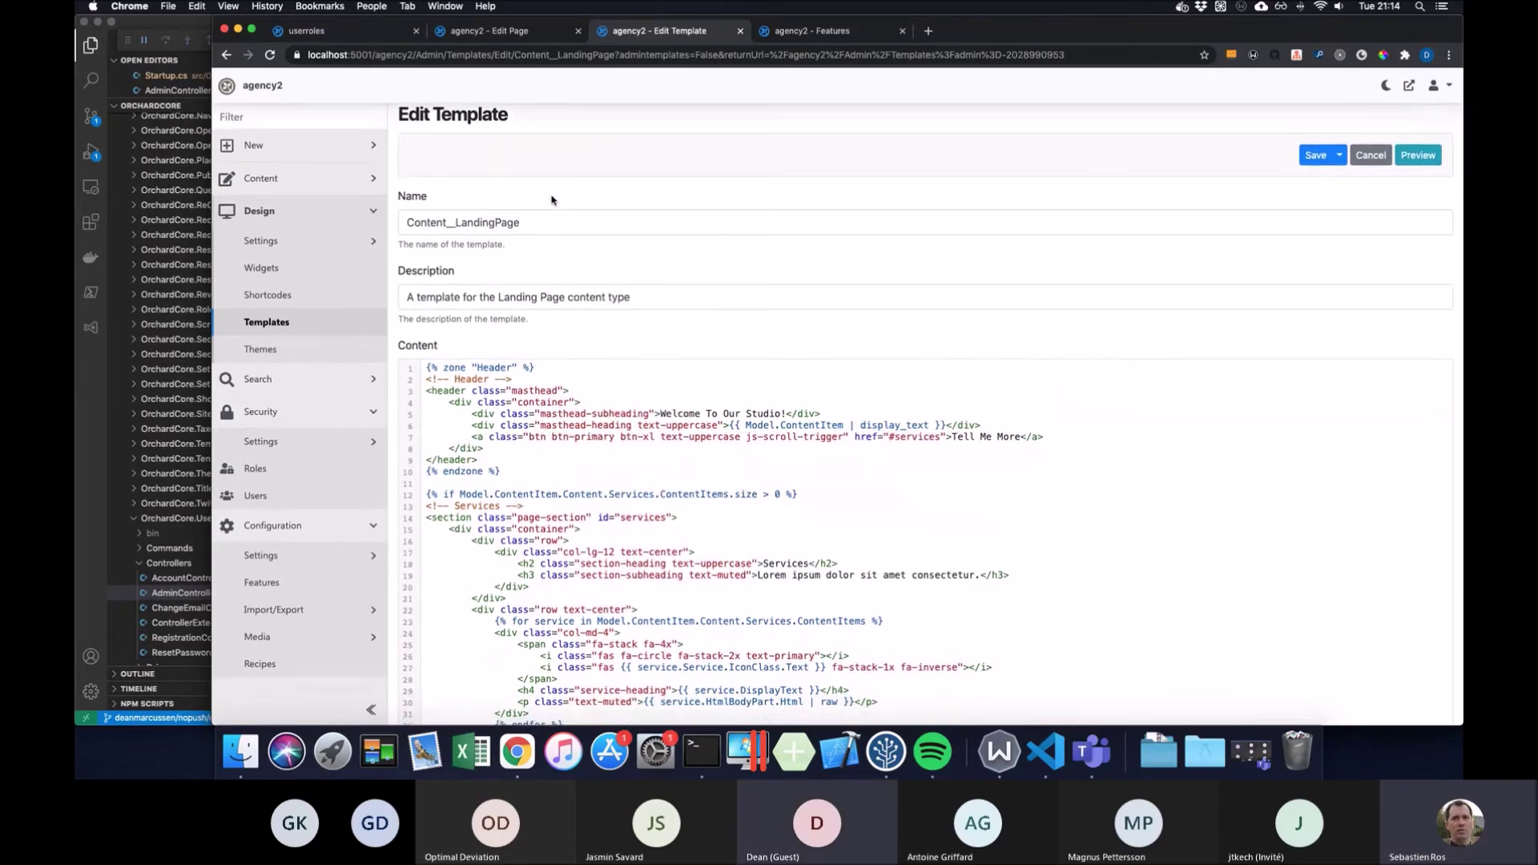
pyautogui.scroll(-3, 551, 199)
pyautogui.scroll(3, 551, 199)
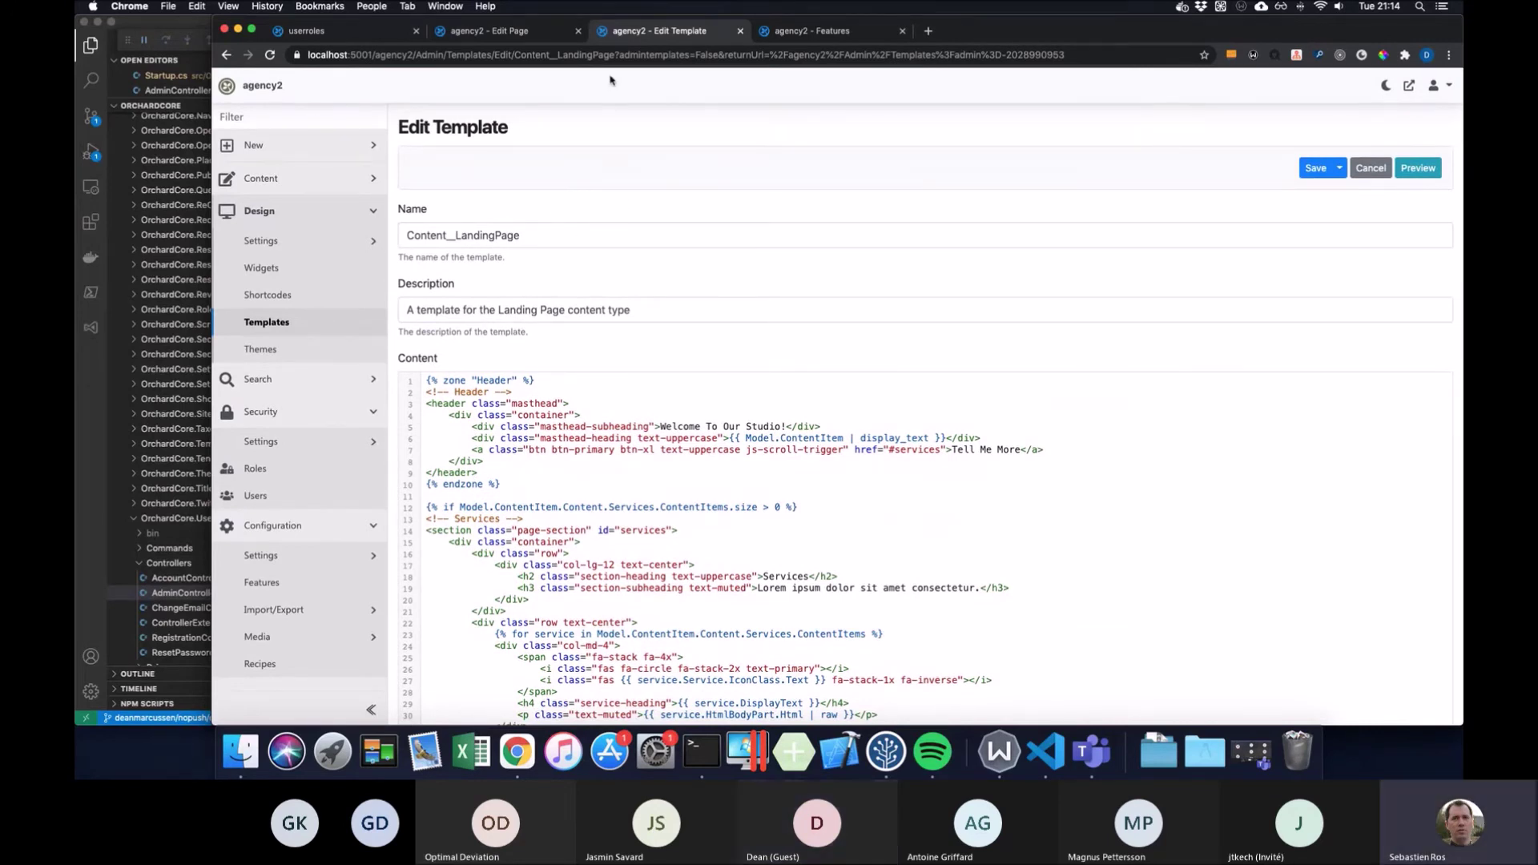
# On the userroles admin, open Security > Roles to list its seven roles
pyautogui.click(380, 35)
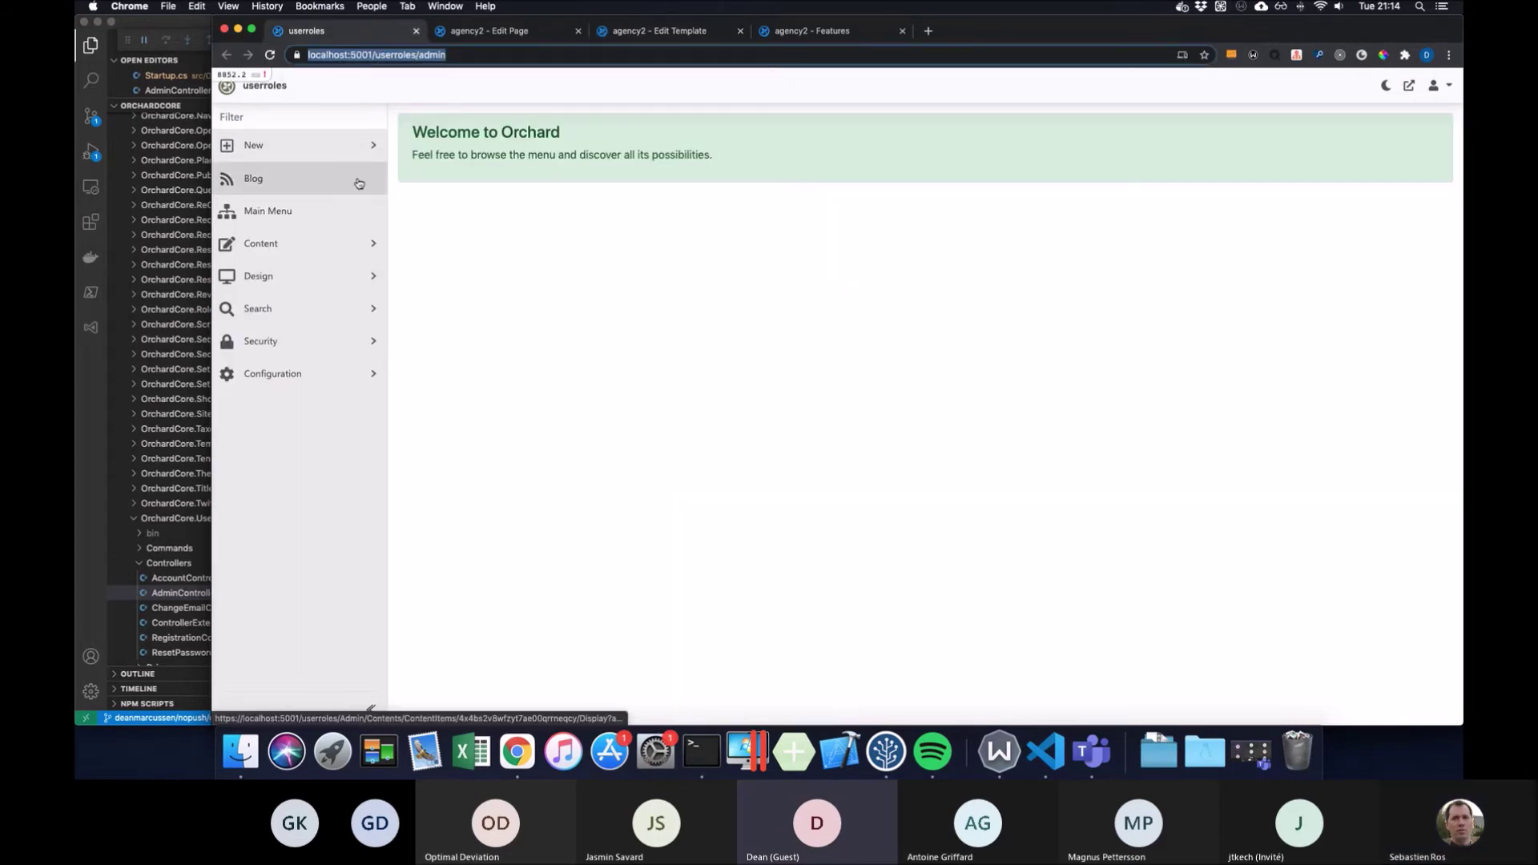
pyautogui.click(361, 346)
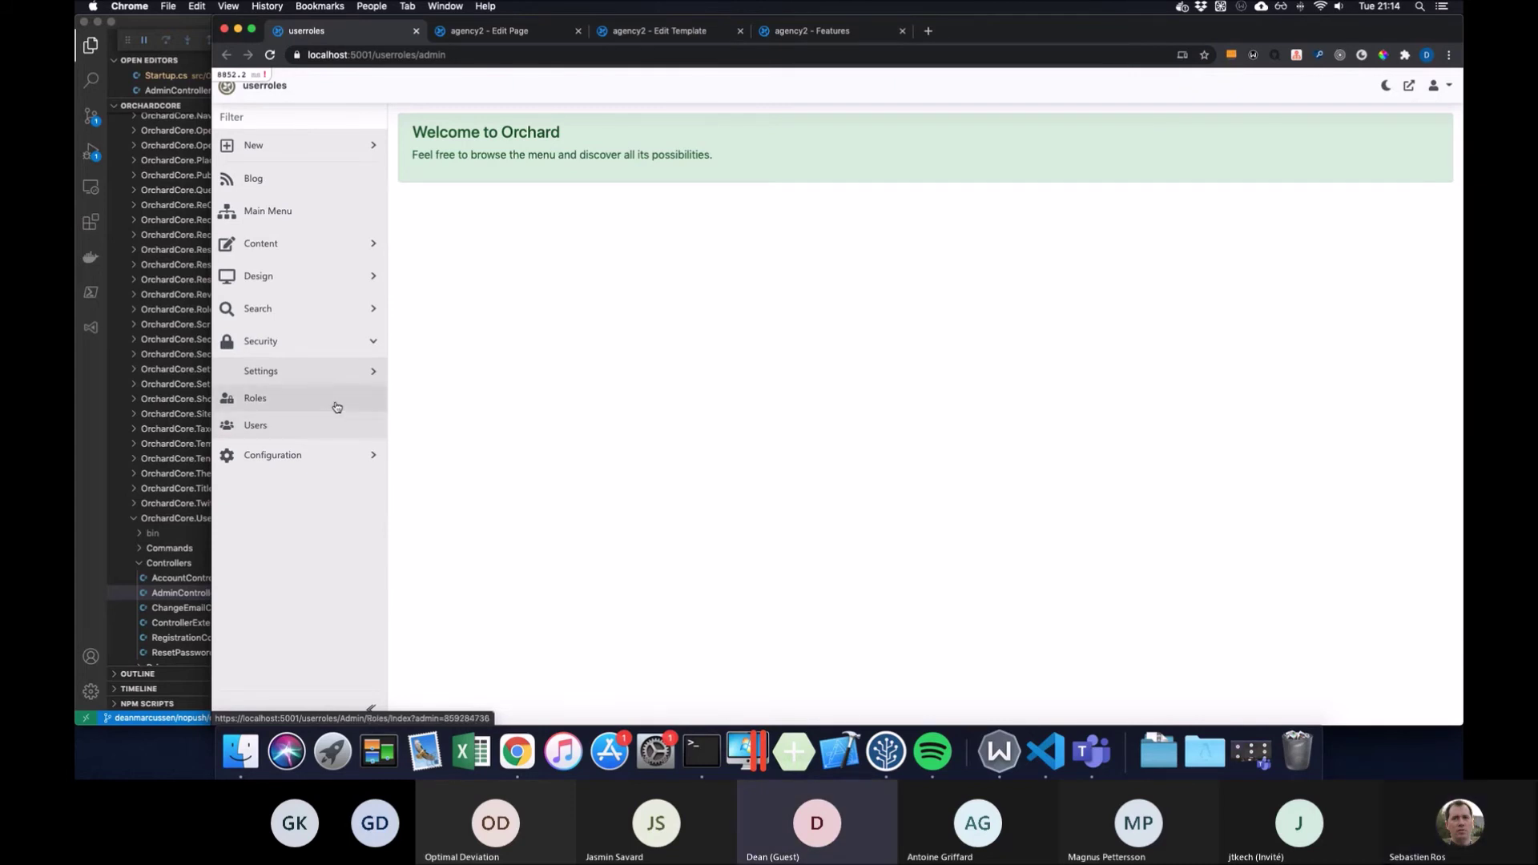
pyautogui.click(336, 407)
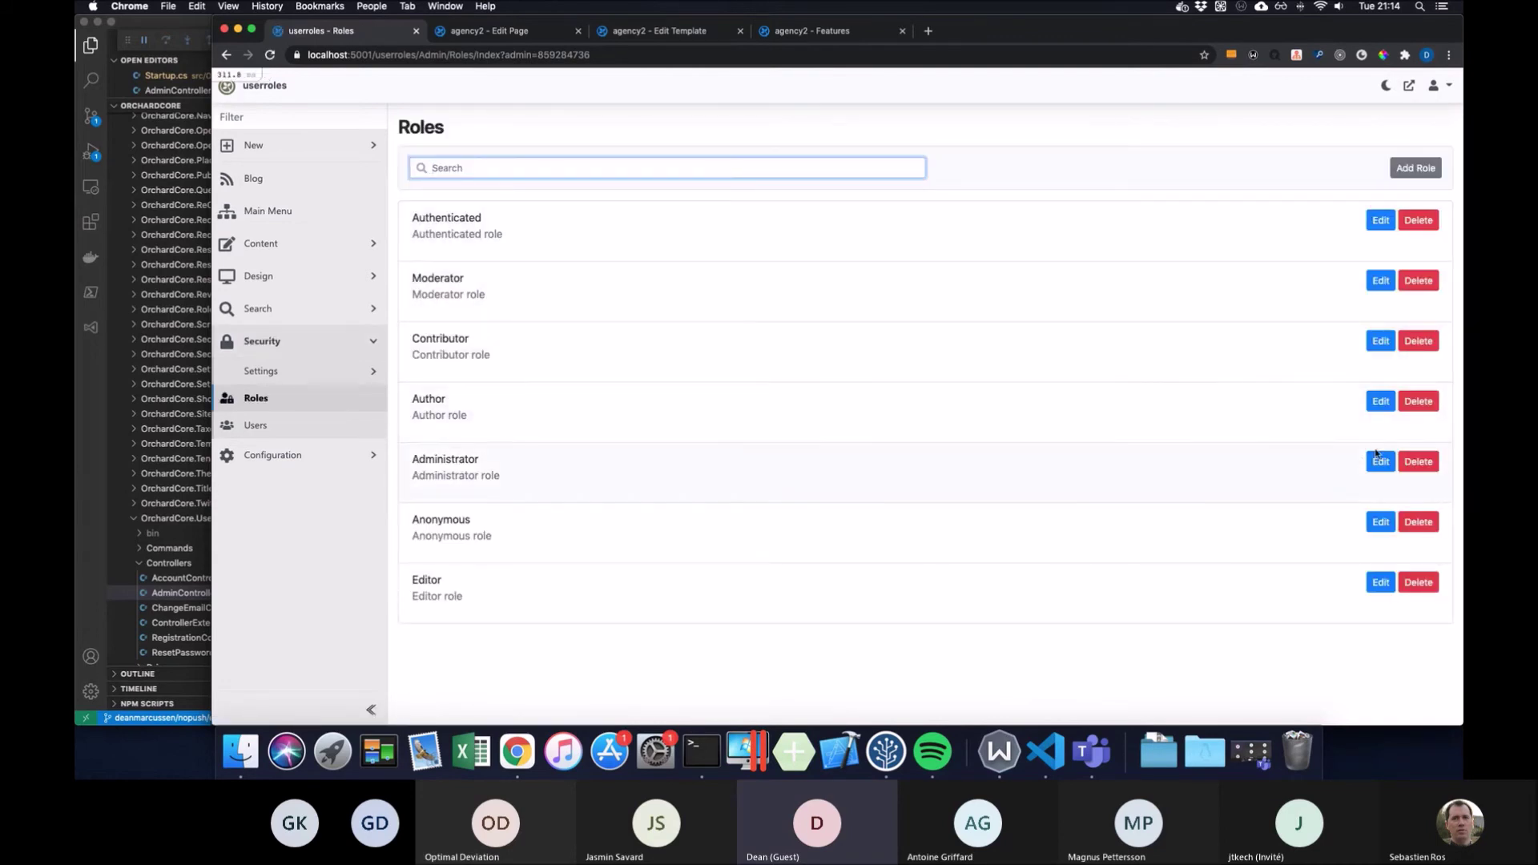
# Open the Administrator role and search its permissions for 'orchardcore.user'
pyautogui.click(1376, 463)
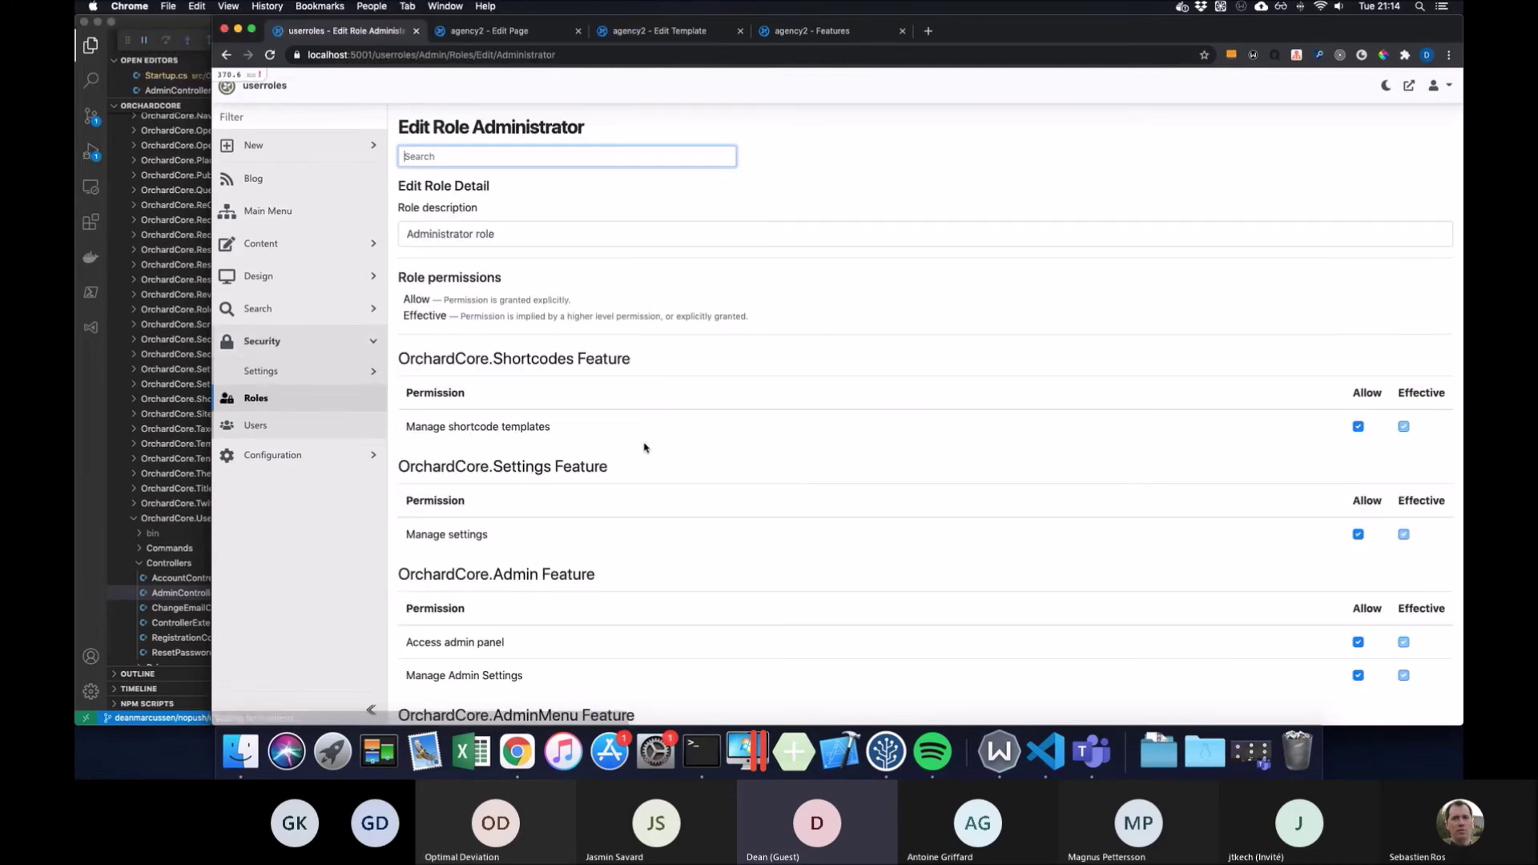
pyautogui.scroll(-2, 646, 442)
pyautogui.press('super+f')
pyautogui.write('orchar')
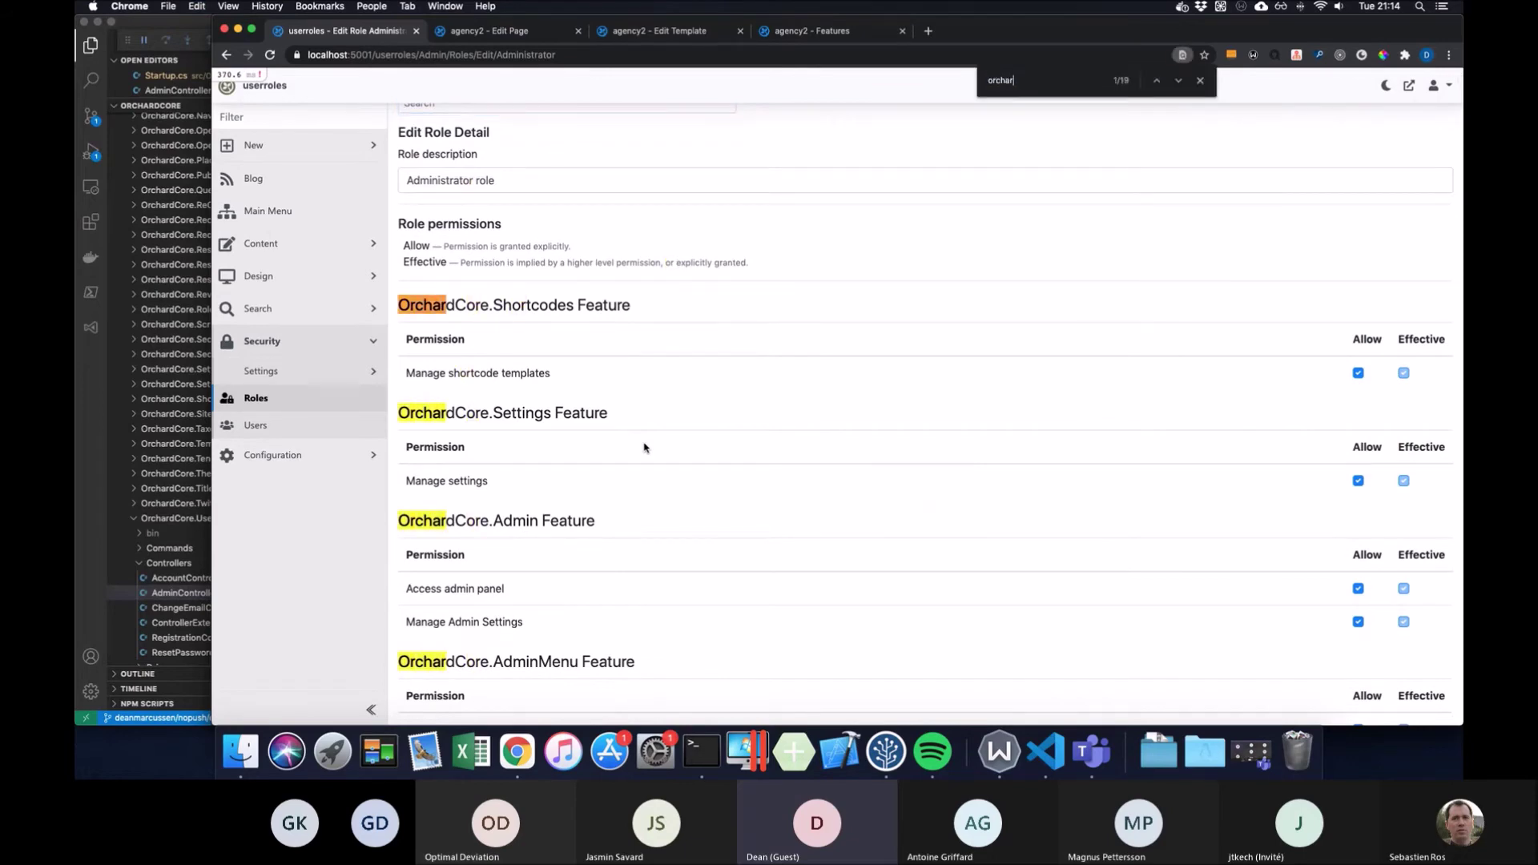
pyautogui.write('dcore.user')
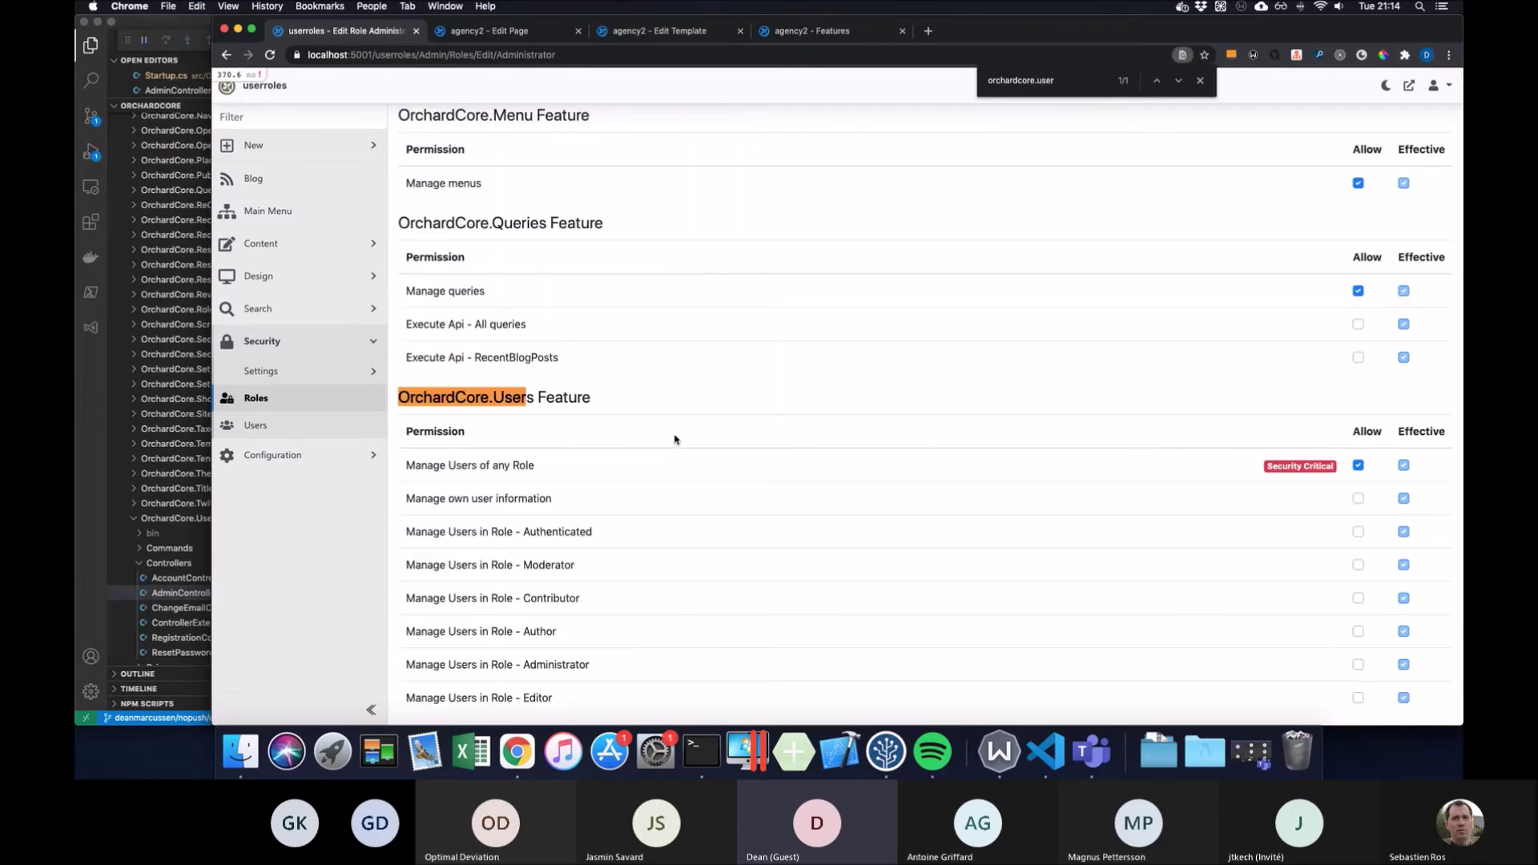
pyautogui.scroll(-4, 770, 403)
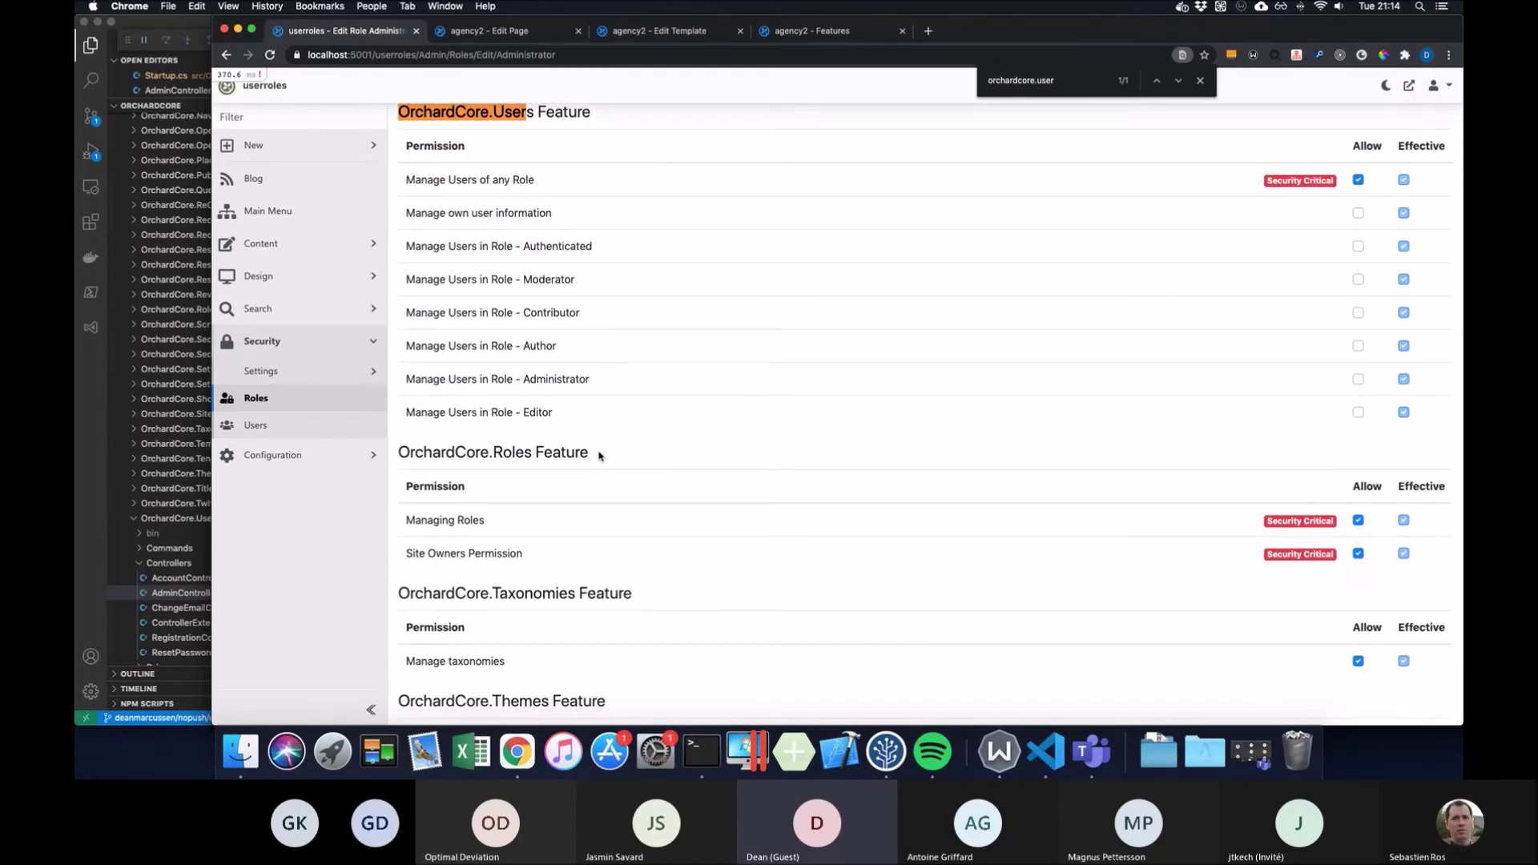
pyautogui.press('Escape')
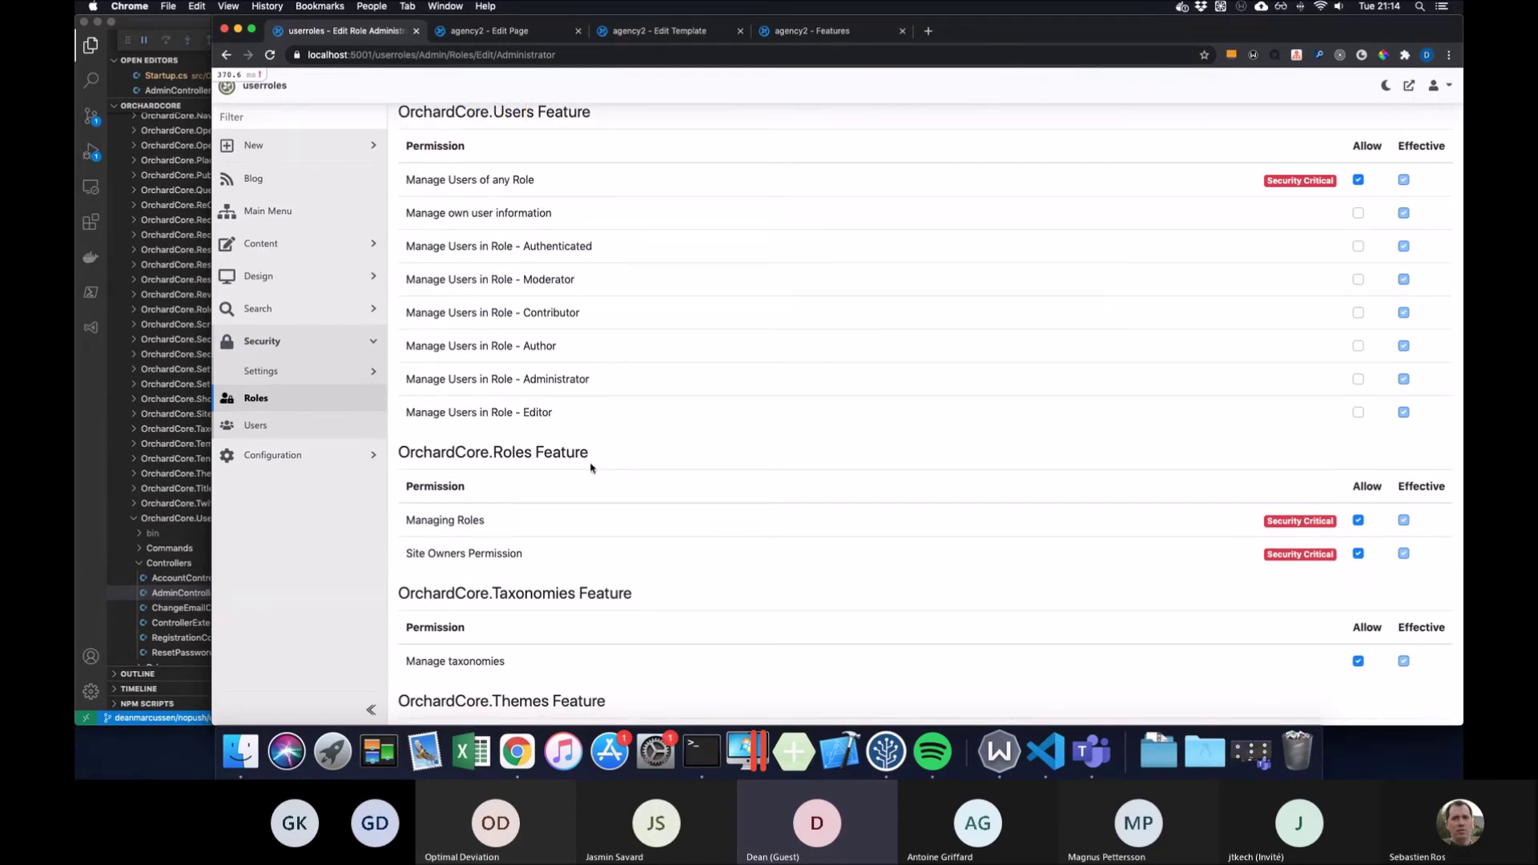
pyautogui.scroll(1, 591, 469)
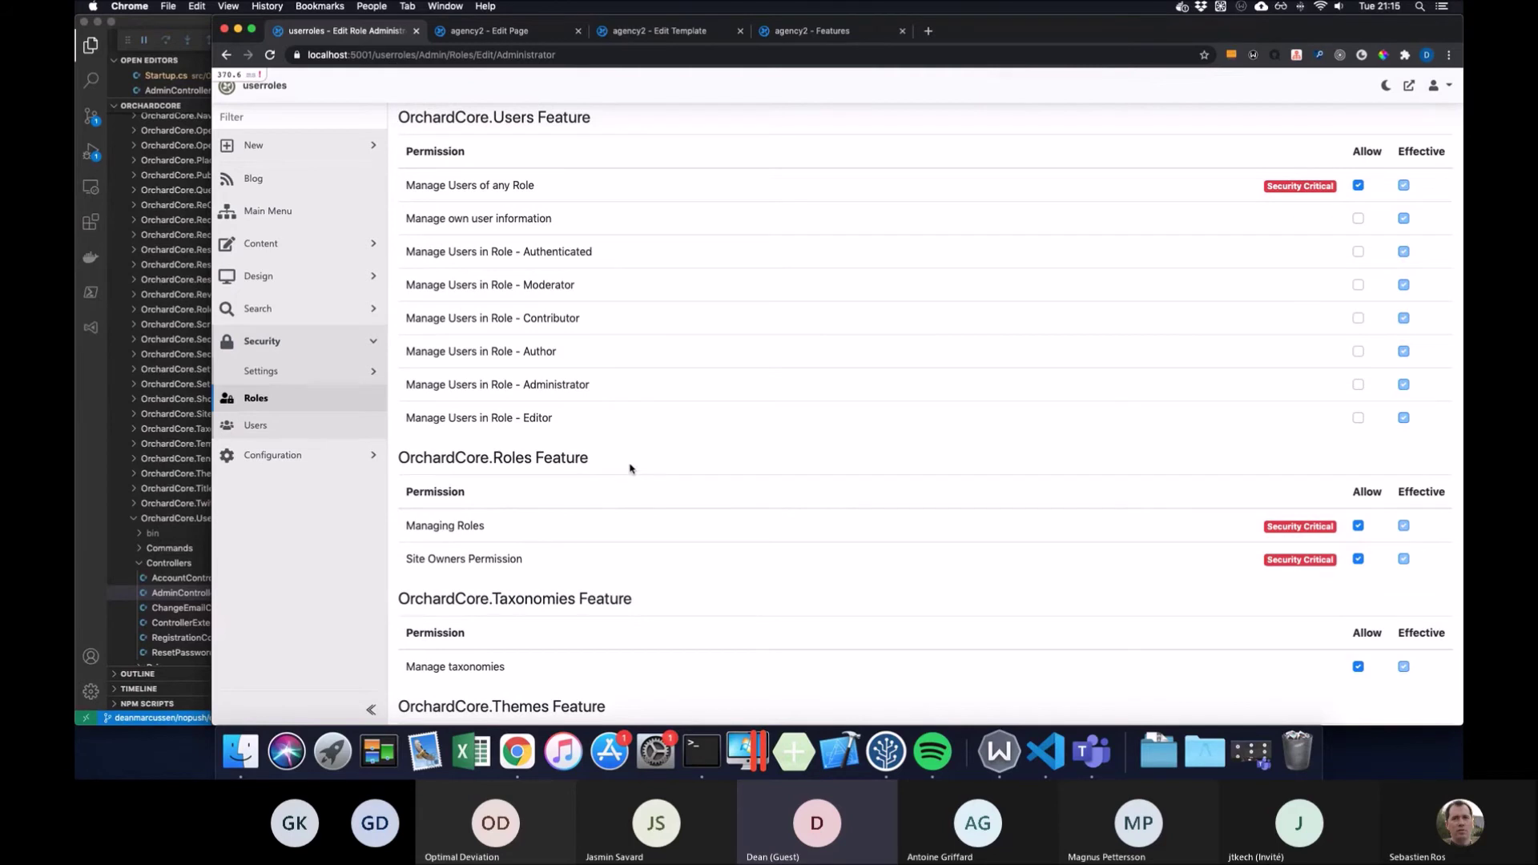
# Clear the stray text selection and open the Users list showing 7 accounts
pyautogui.moveTo(591, 460); pyautogui.dragTo(471, 459)
pyautogui.click(604, 462)
pyautogui.scroll(2, 604, 462)
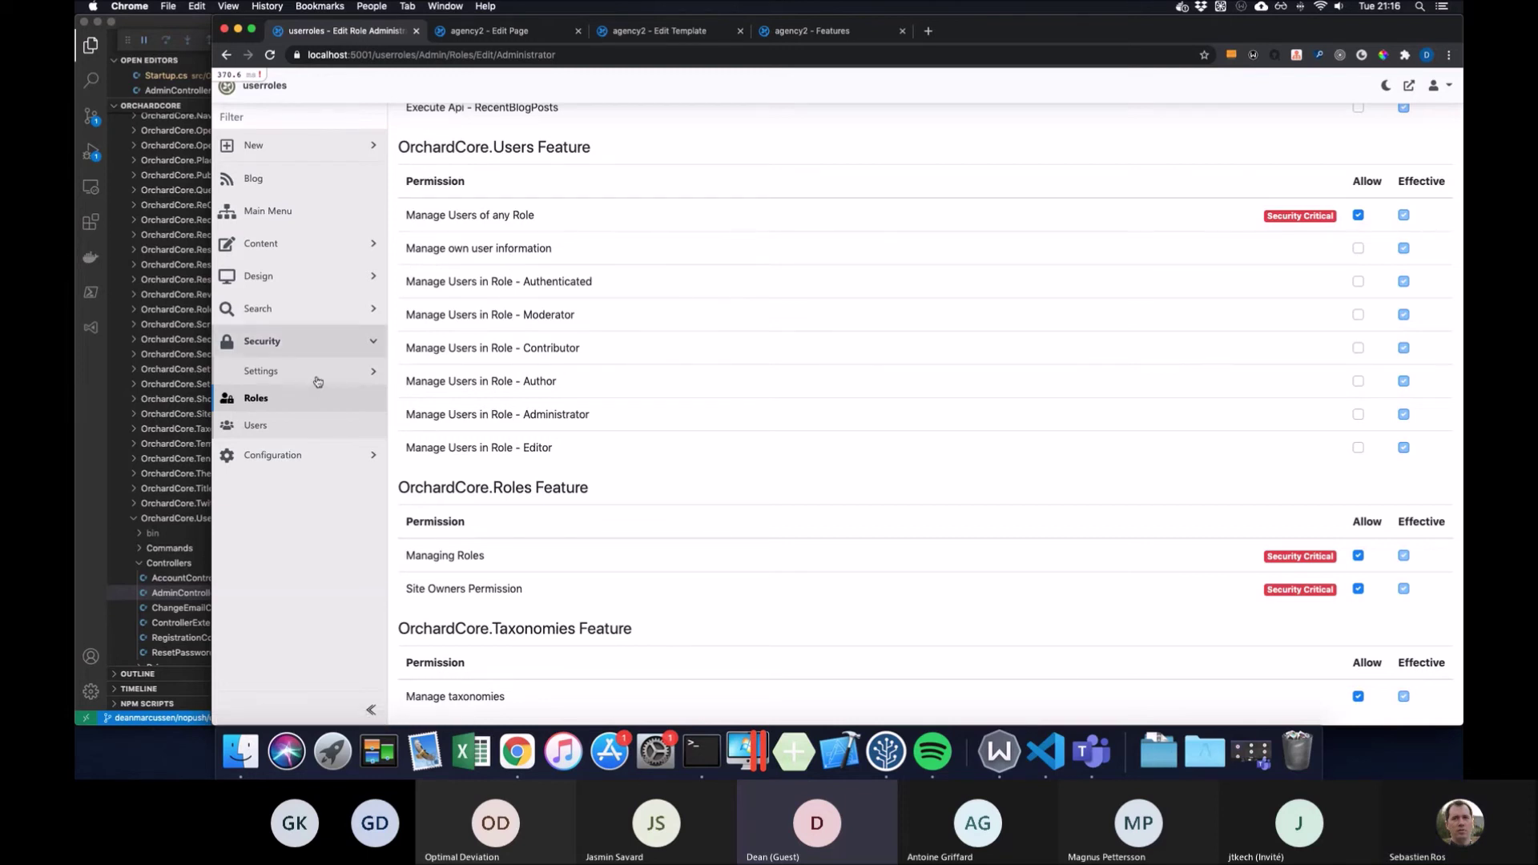
pyautogui.click(304, 427)
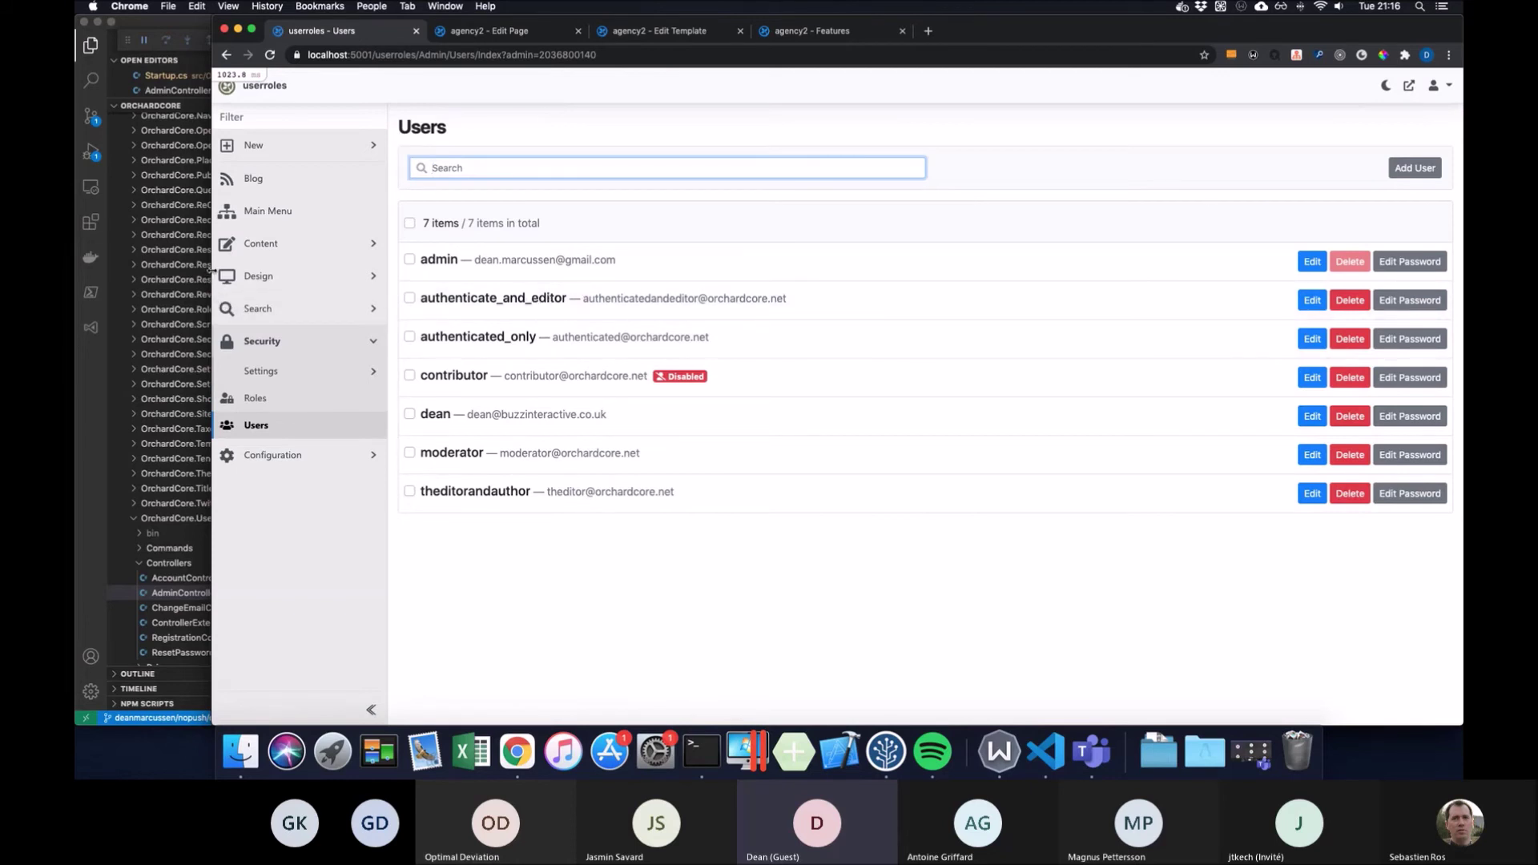
# Resize the browser, copy the Users page address, and open a new incognito window
pyautogui.moveTo(210, 271); pyautogui.dragTo(311, 271)
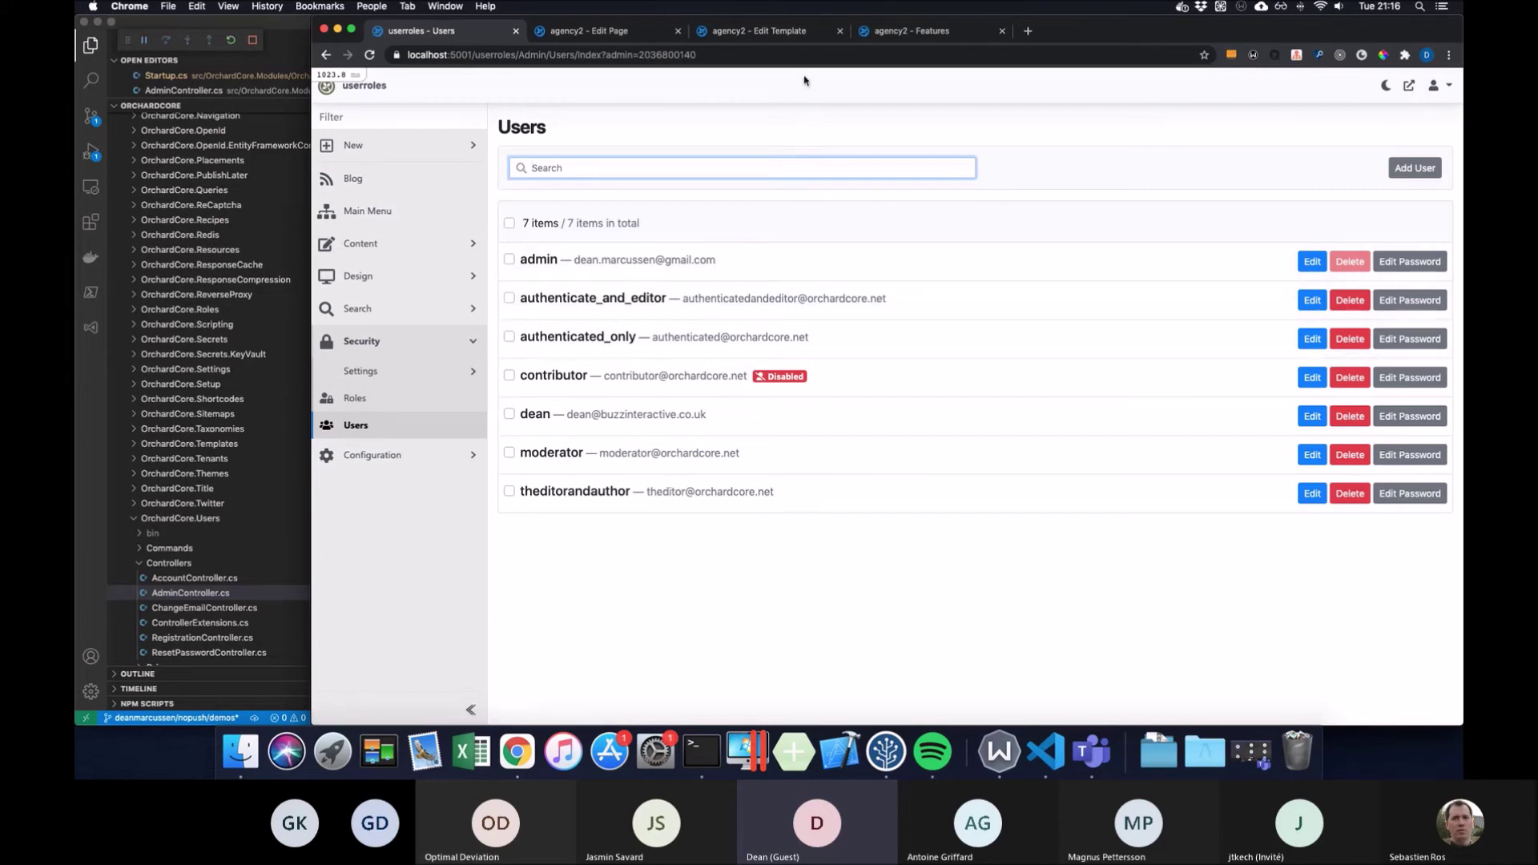
pyautogui.click(1150, 50)
pyautogui.press('super+c')
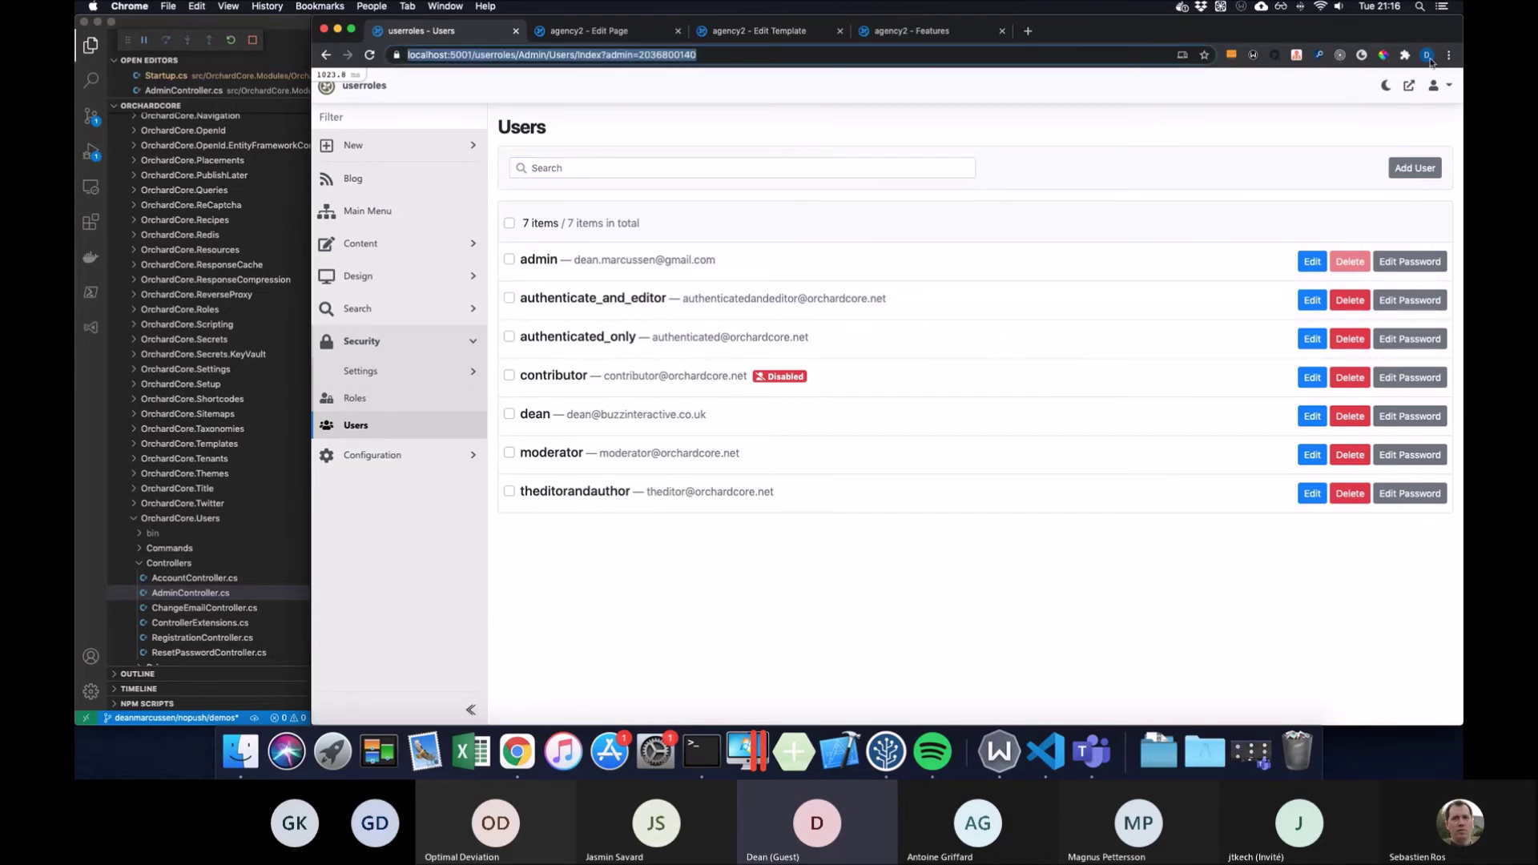
pyautogui.click(1447, 55)
pyautogui.click(898, 128)
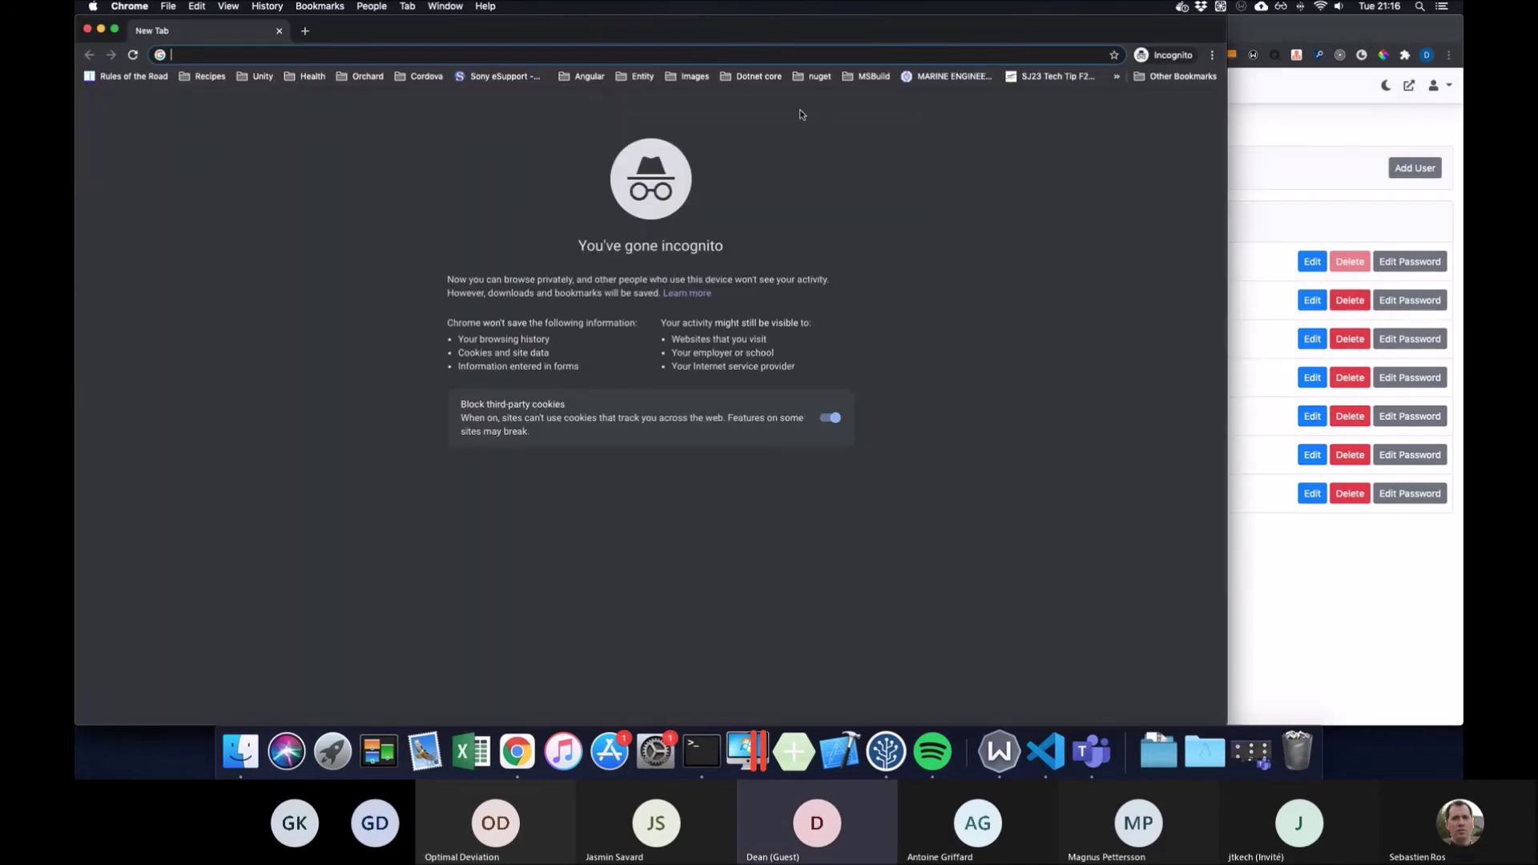
# Paste the address, trim it to /userroles/Admin, and load the login page
pyautogui.press('super+v')
pyautogui.moveTo(350, 58); pyautogui.dragTo(609, 47)
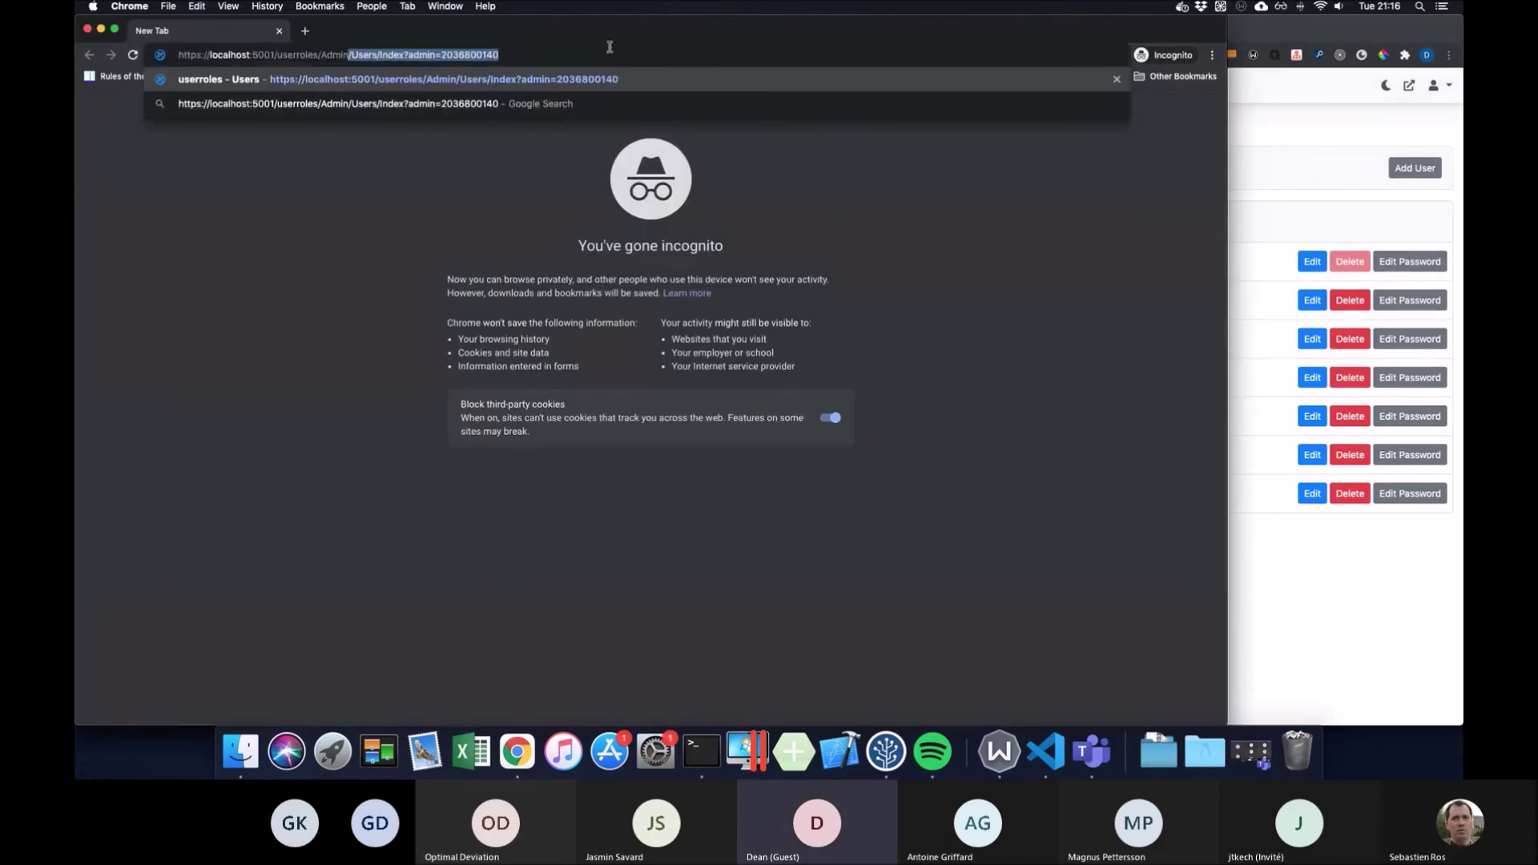
pyautogui.press('BackSpace')
pyautogui.press('Return')
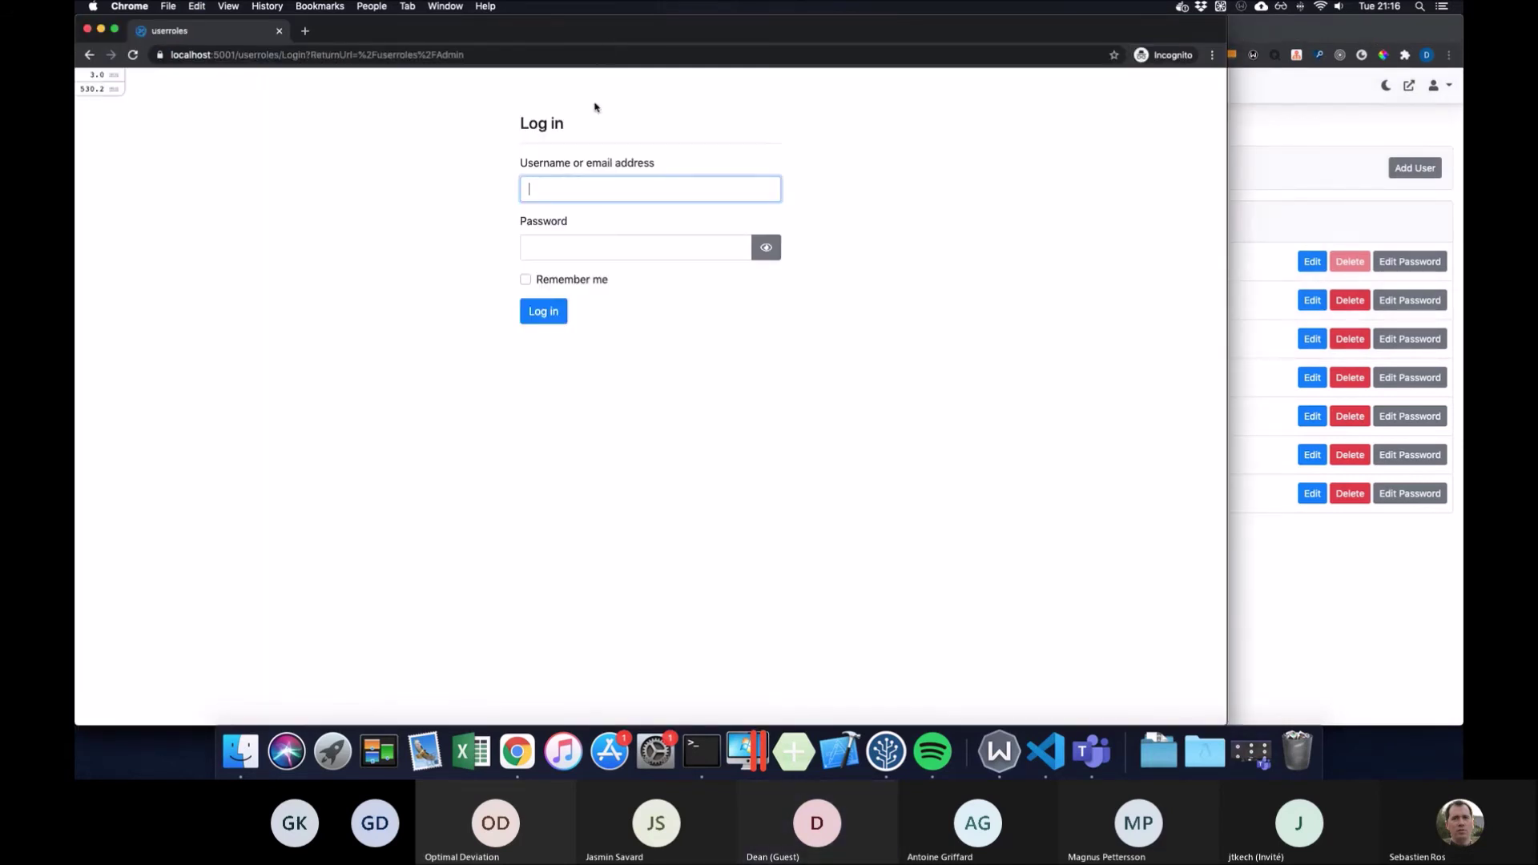
# Log in with the editor user's username and password to reach the dashboard
pyautogui.write('dean')
pyautogui.press('Tab')
pyautogui.write('p')
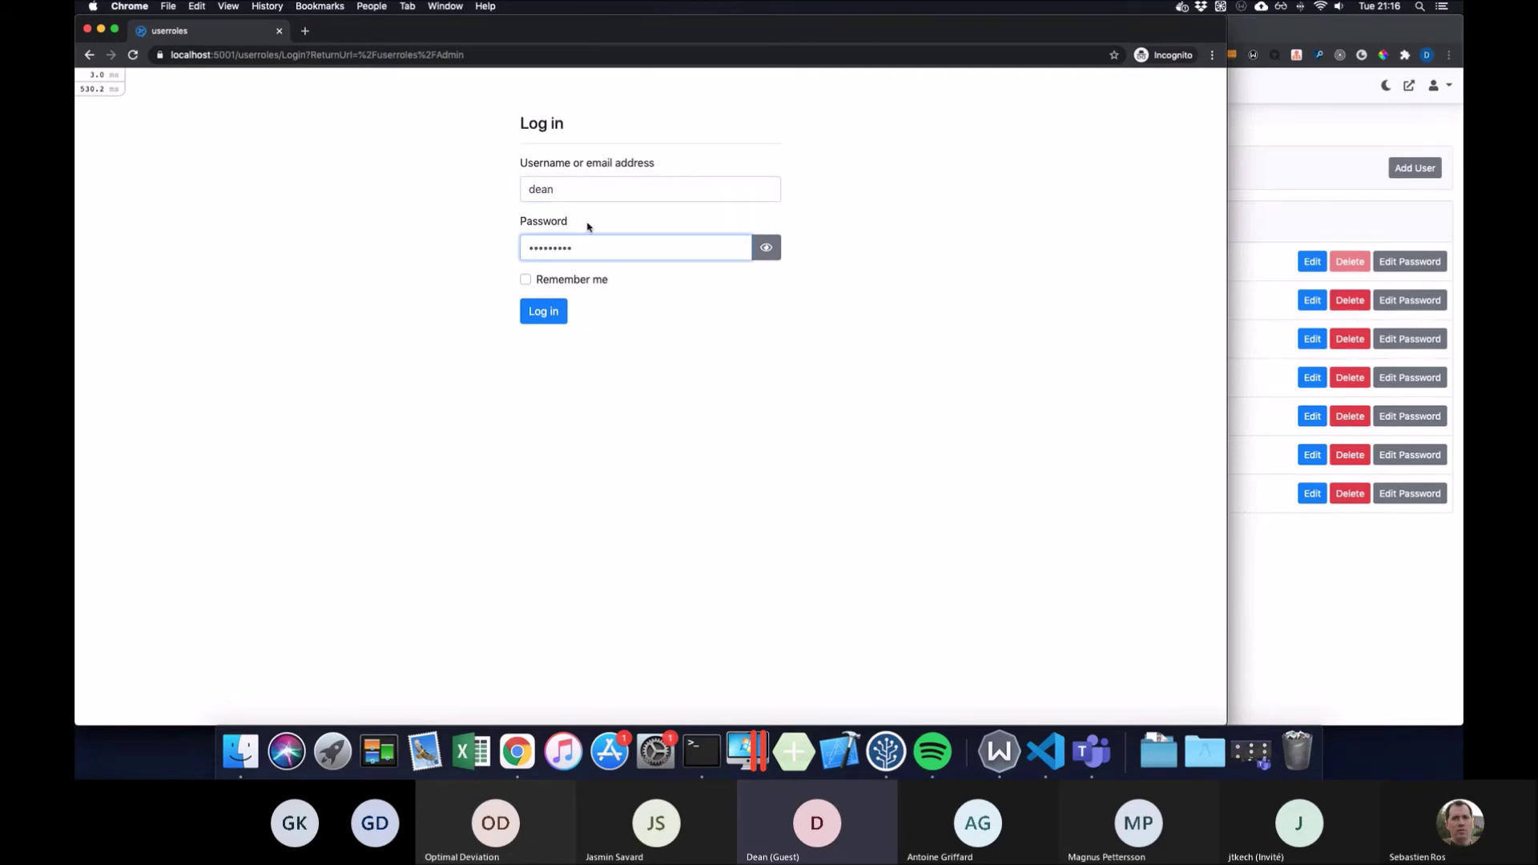
pyautogui.click(543, 311)
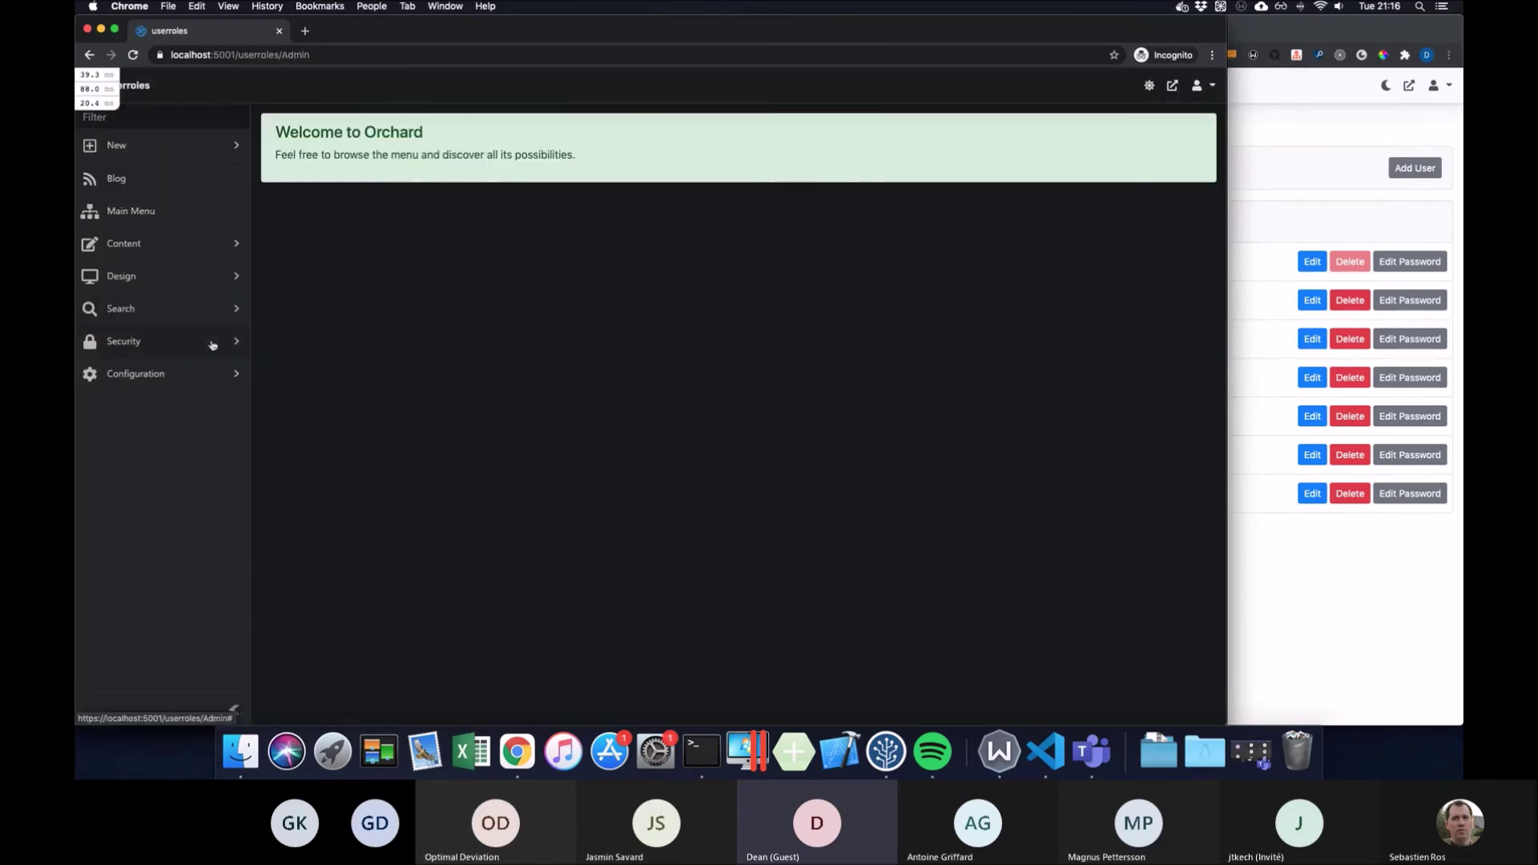
# In the admin window, cancel the test user's edit form and open the Editor role's permissions
pyautogui.click(233, 344)
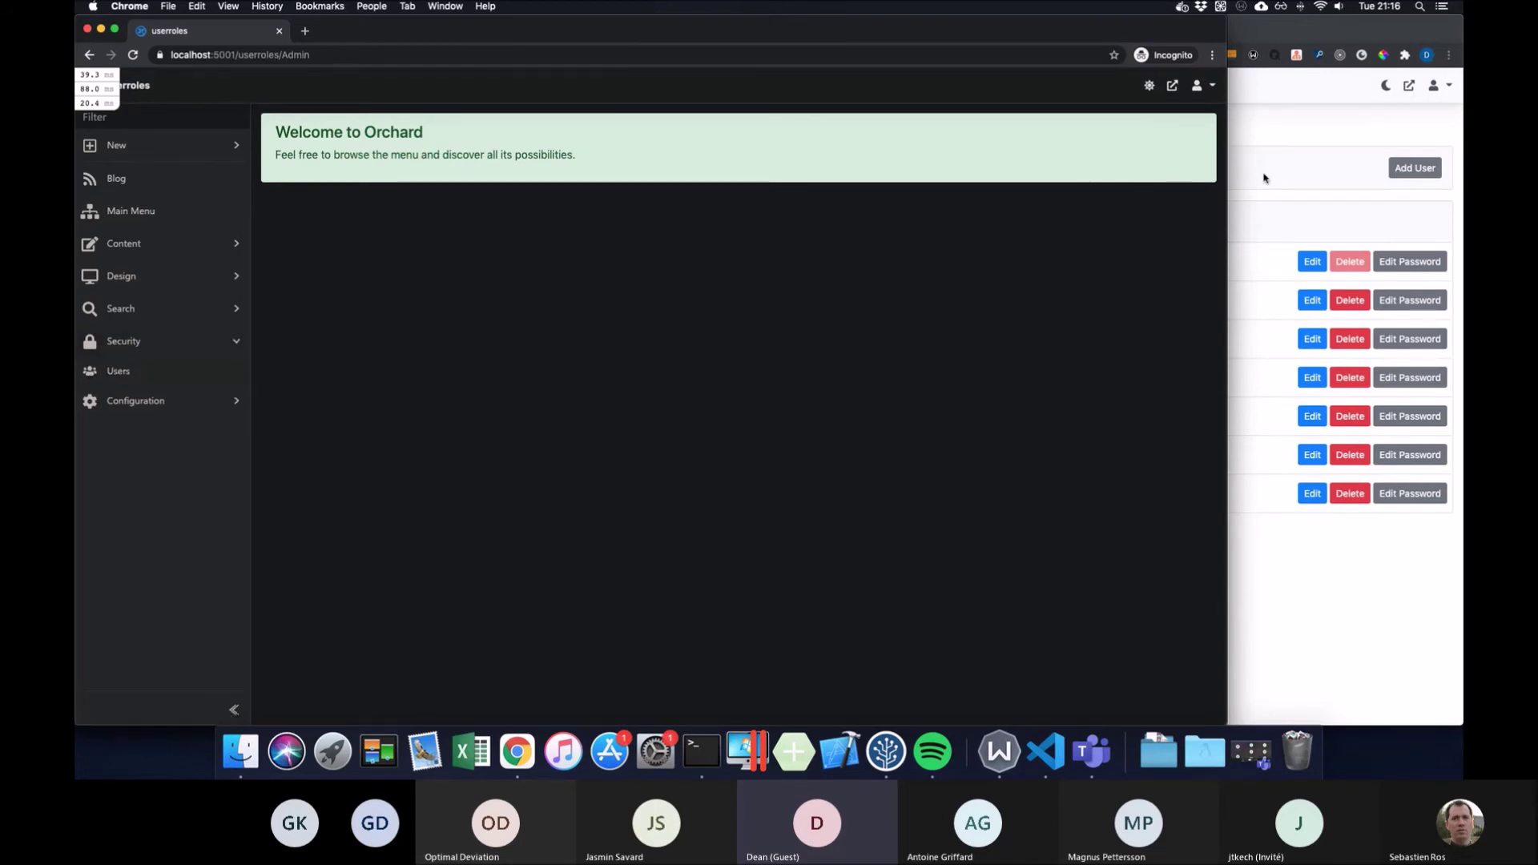
pyautogui.click(1265, 178)
pyautogui.click(1299, 418)
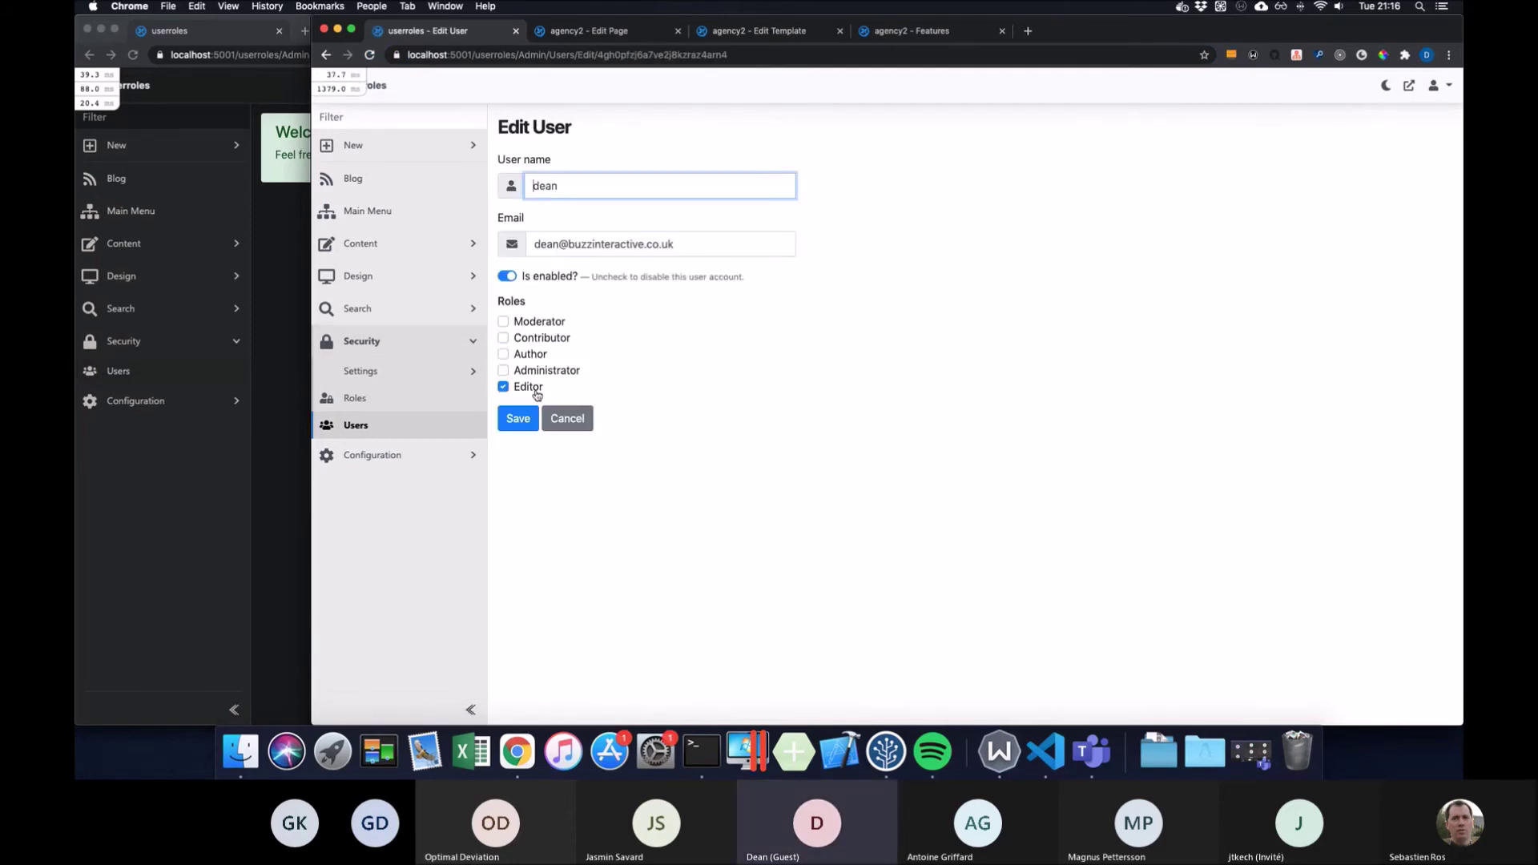
pyautogui.click(577, 419)
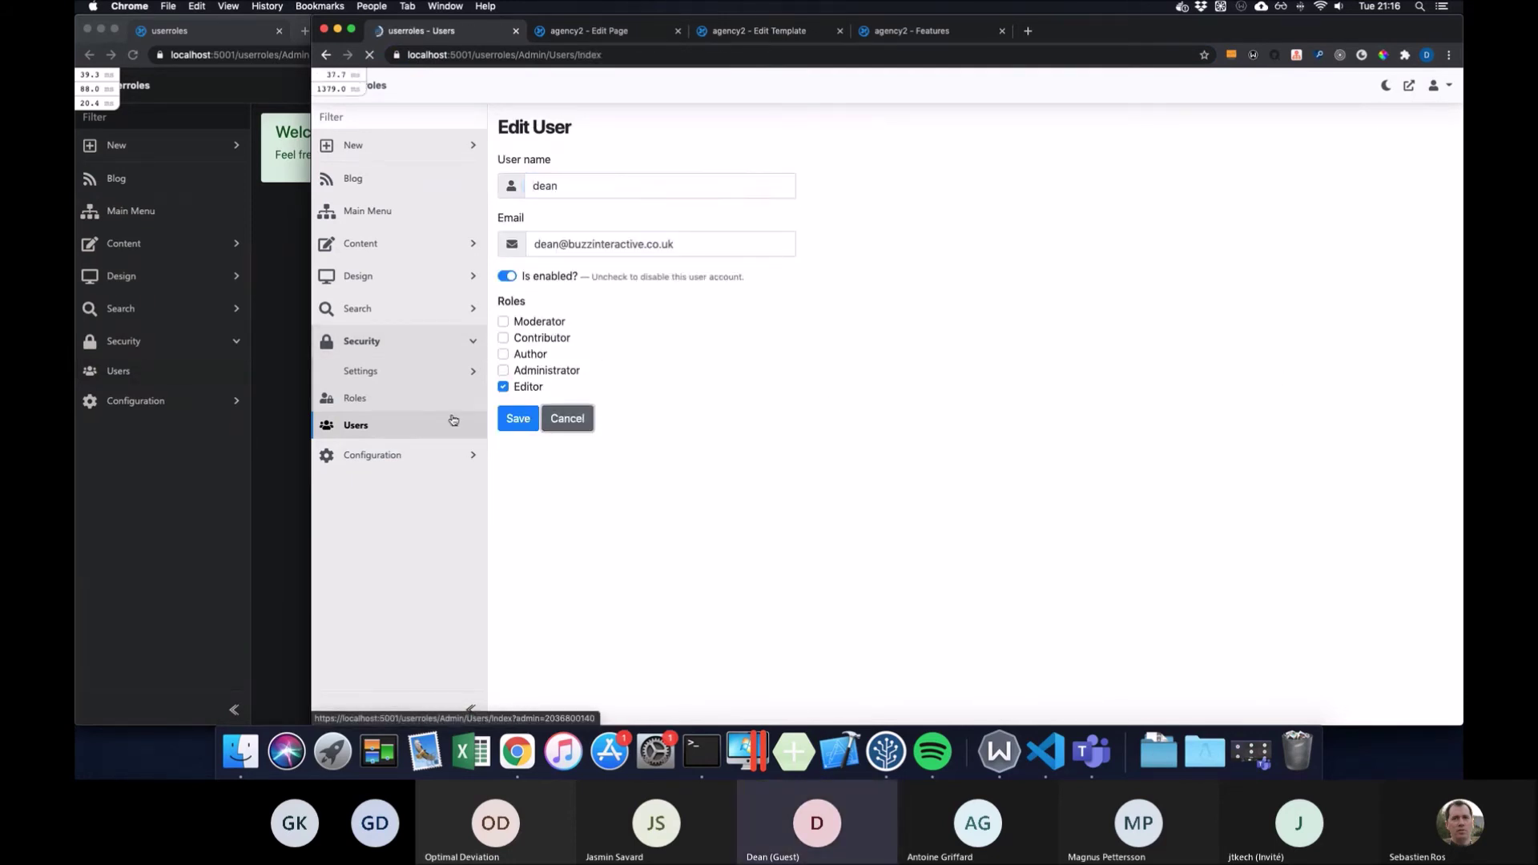
pyautogui.click(425, 402)
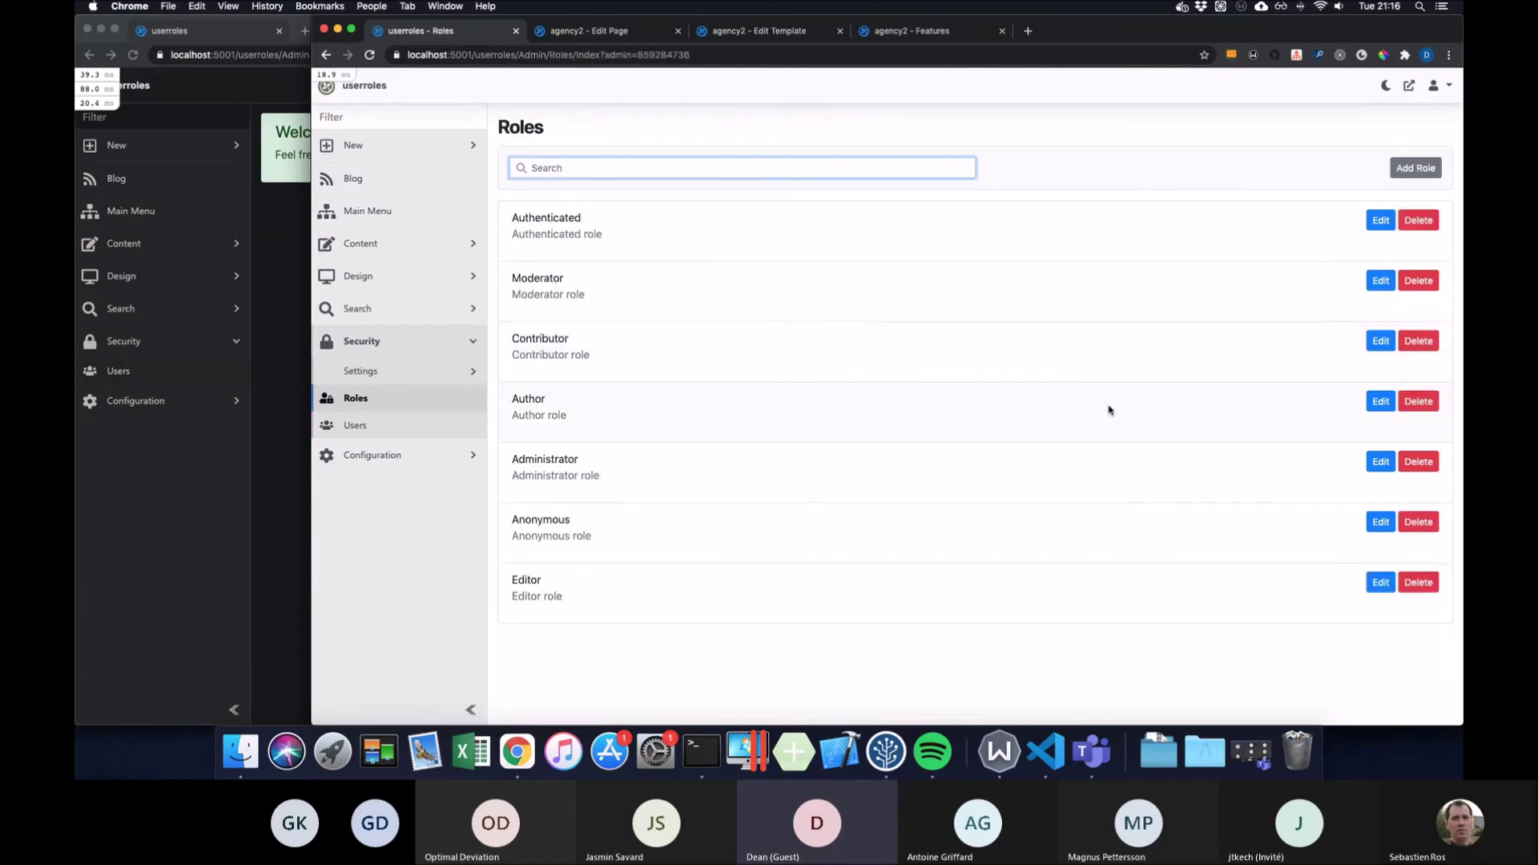
pyautogui.click(1380, 582)
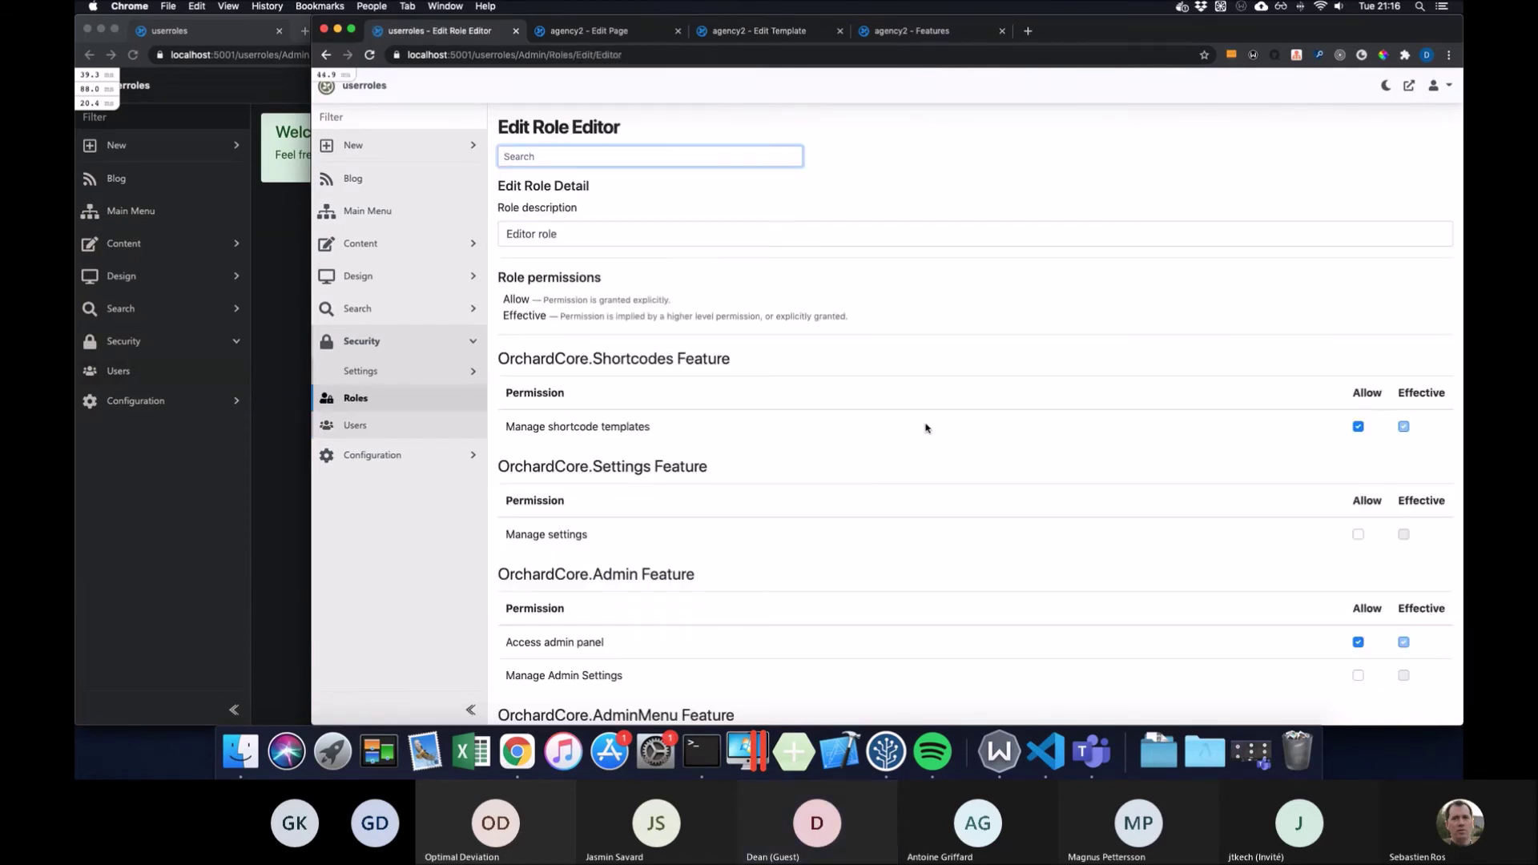
# Find 'orchardcore.us' in the Editor permissions, then show the incognito Users list of 3 accounts
pyautogui.press('super+f')
pyautogui.write('or')
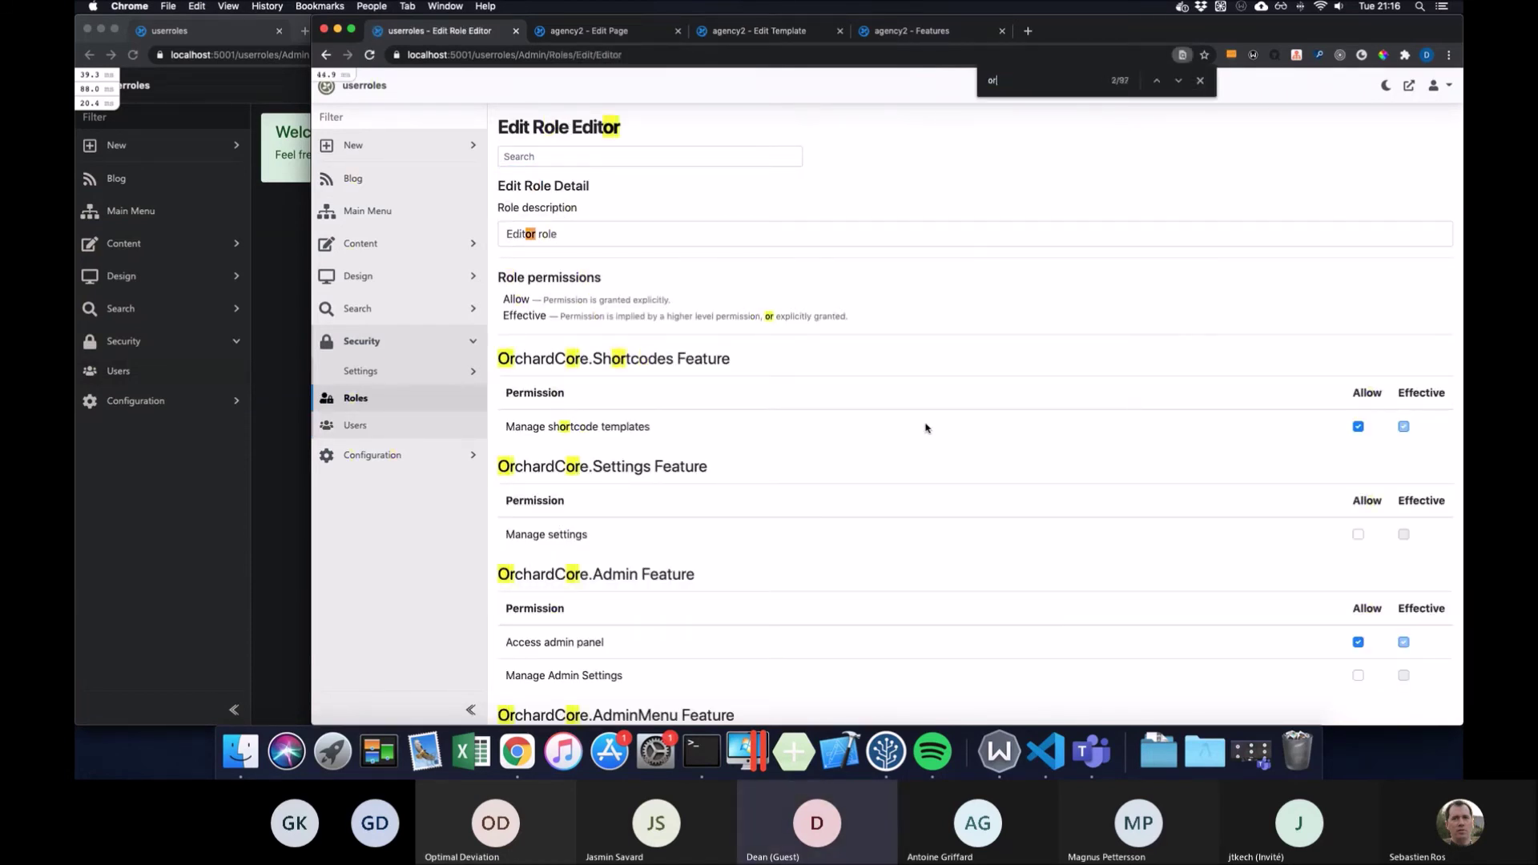
pyautogui.write('chardcure.us')
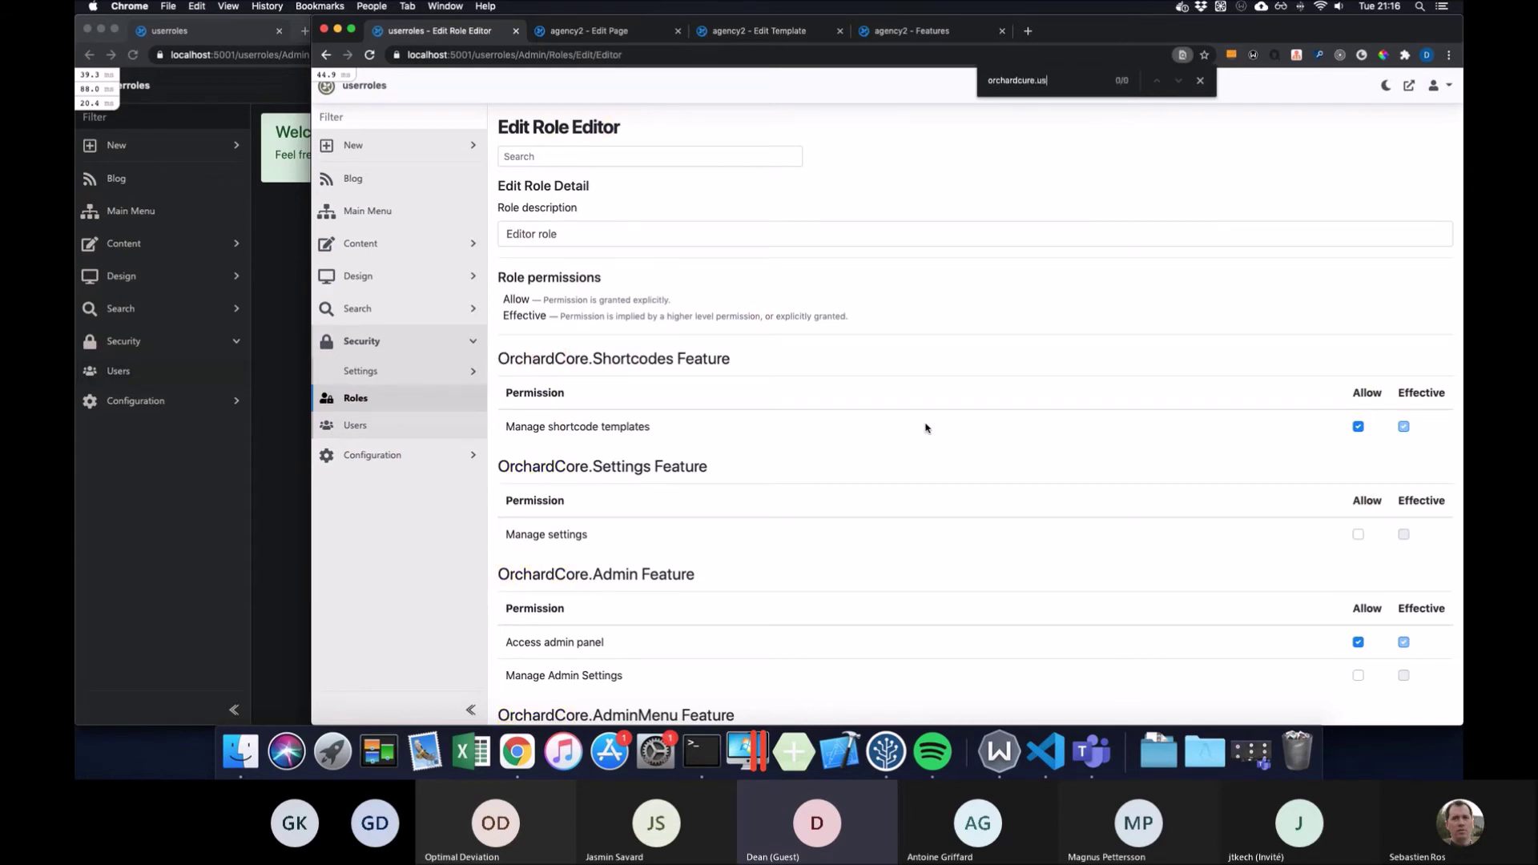
pyautogui.press('BackSpace')
pyautogui.press('BackSpace')
pyautogui.press('BackSpace')
pyautogui.press('BackSpace')
pyautogui.press('BackSpace')
pyautogui.press('BackSpace')
pyautogui.write('ore.')
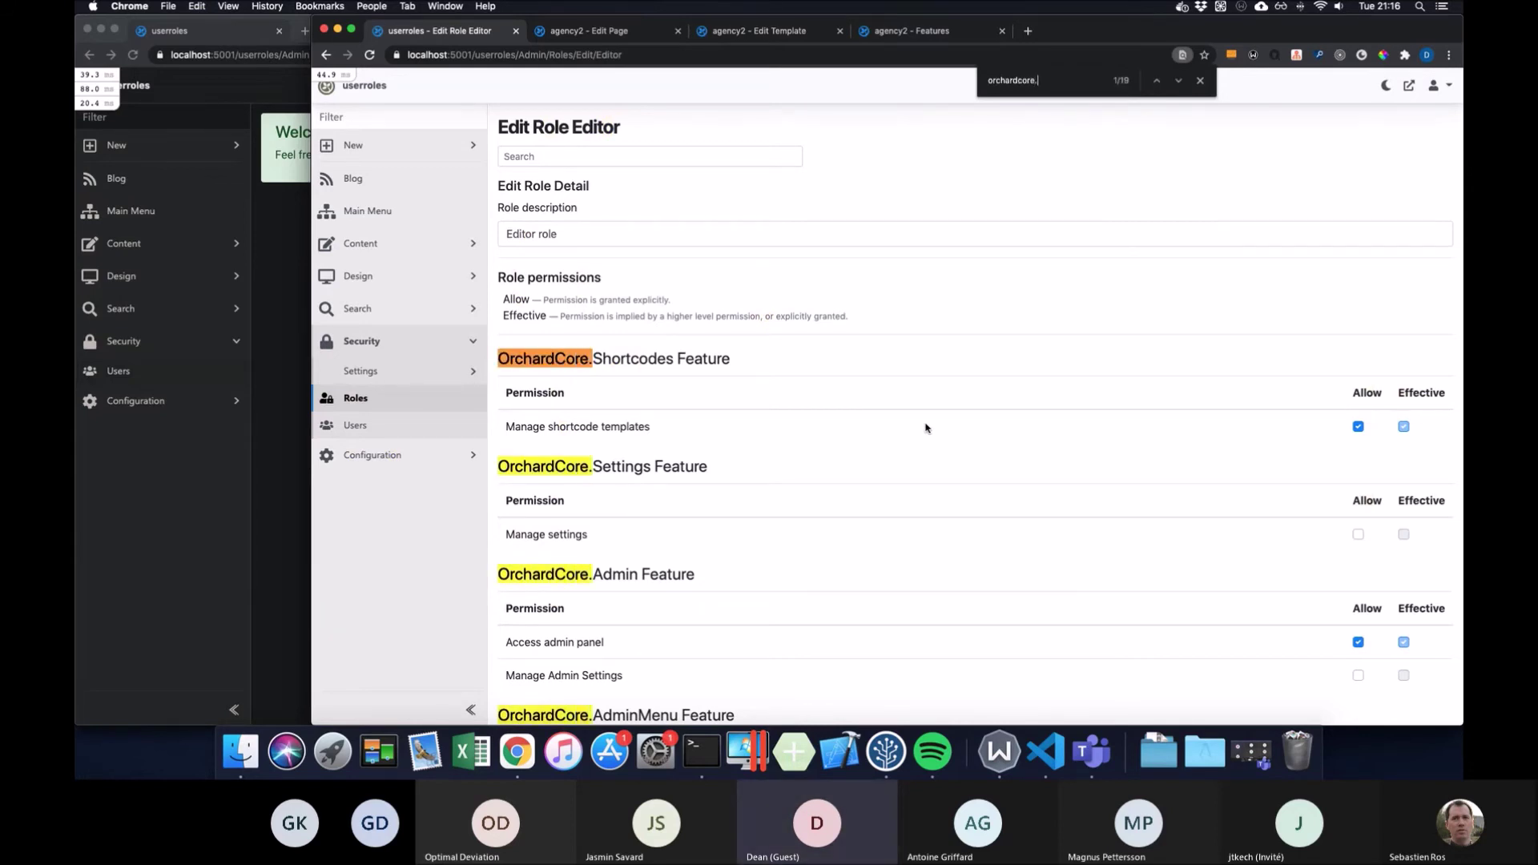
pyautogui.write('us')
pyautogui.scroll(-3, 1081, 418)
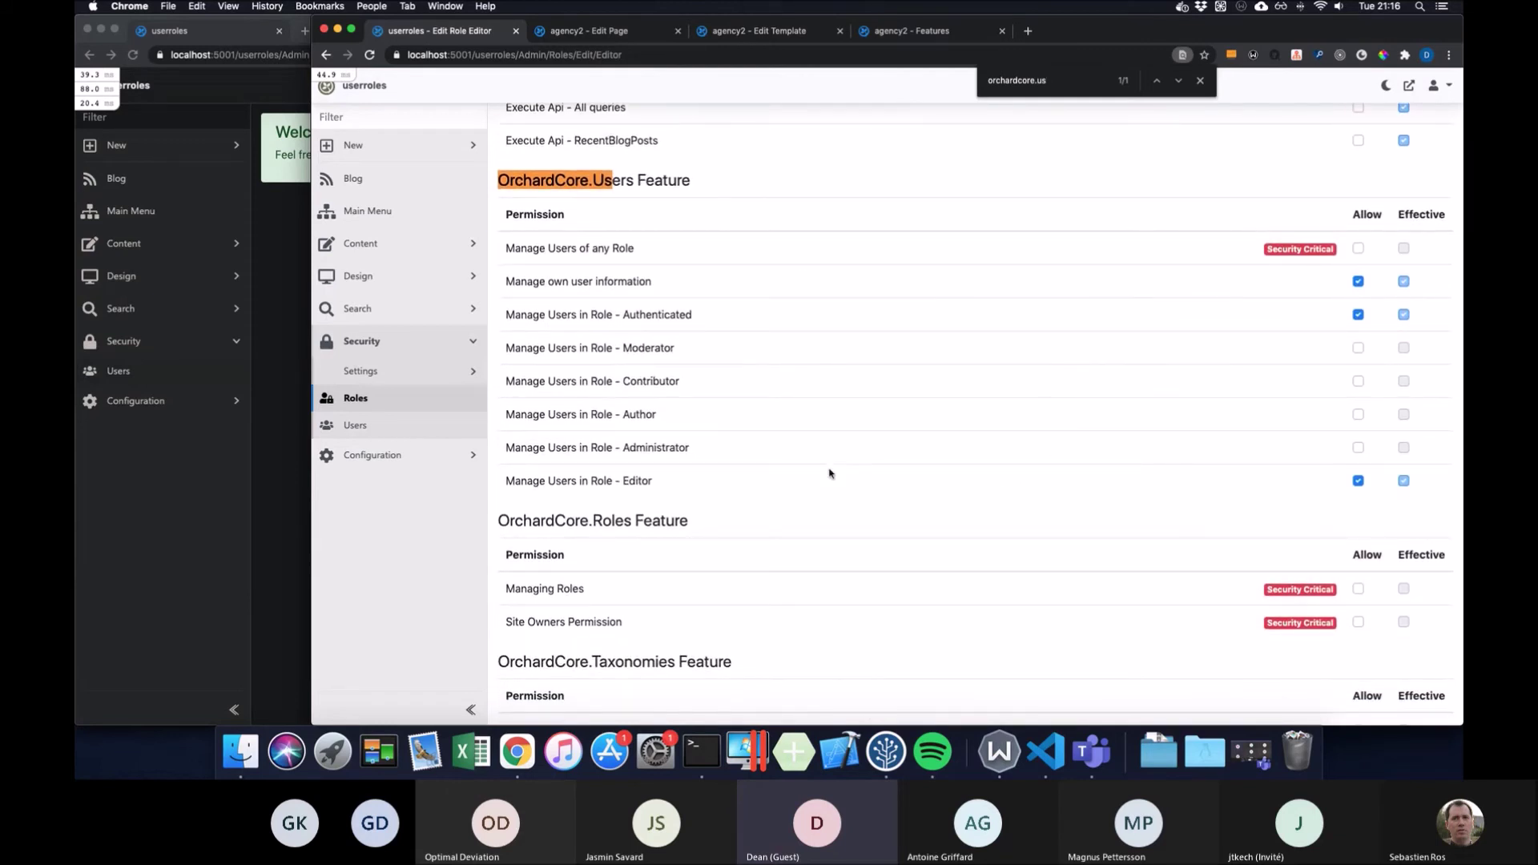
pyautogui.moveTo(654, 481)
pyautogui.mouseDown()
pyautogui.moveTo(594, 483)
pyautogui.moveTo(661, 482)
pyautogui.mouseUp()
pyautogui.click(176, 372)
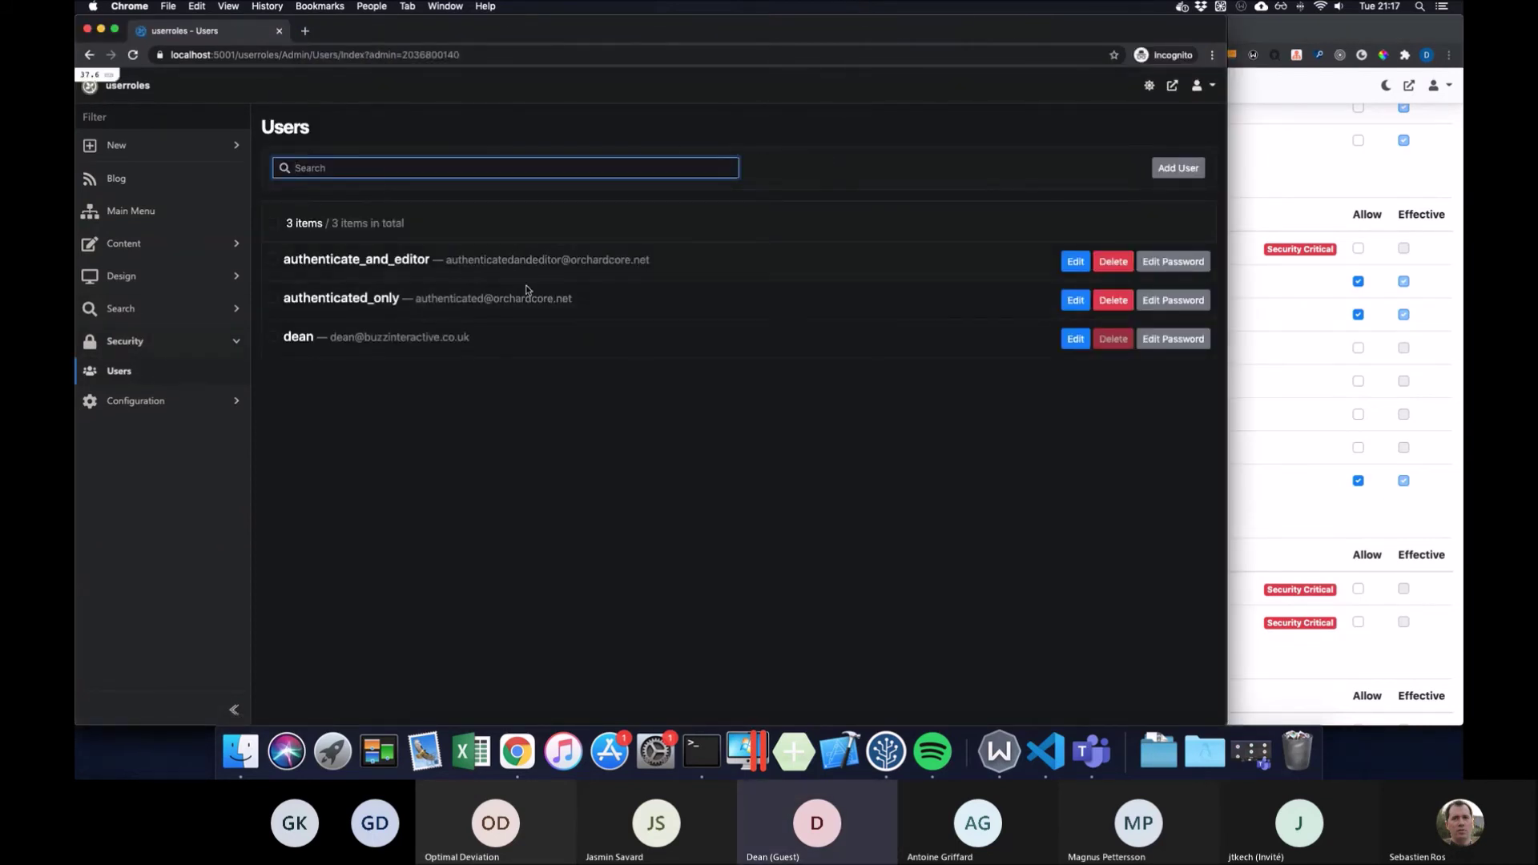
# Resize both browser windows so the incognito users list and Editor permissions sit side by side
pyautogui.click(553, 344)
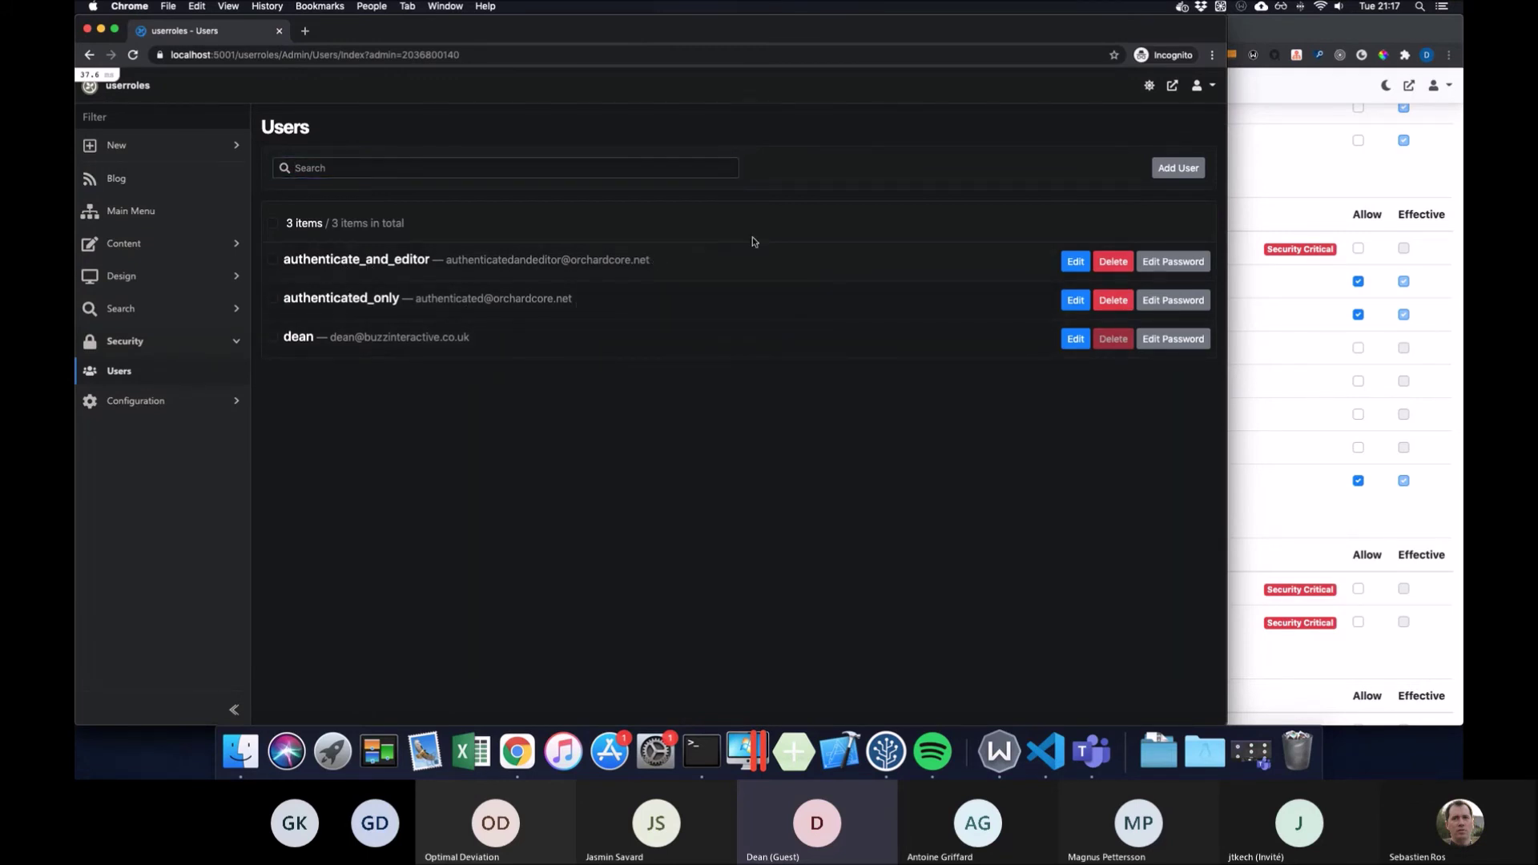
pyautogui.click(1329, 173)
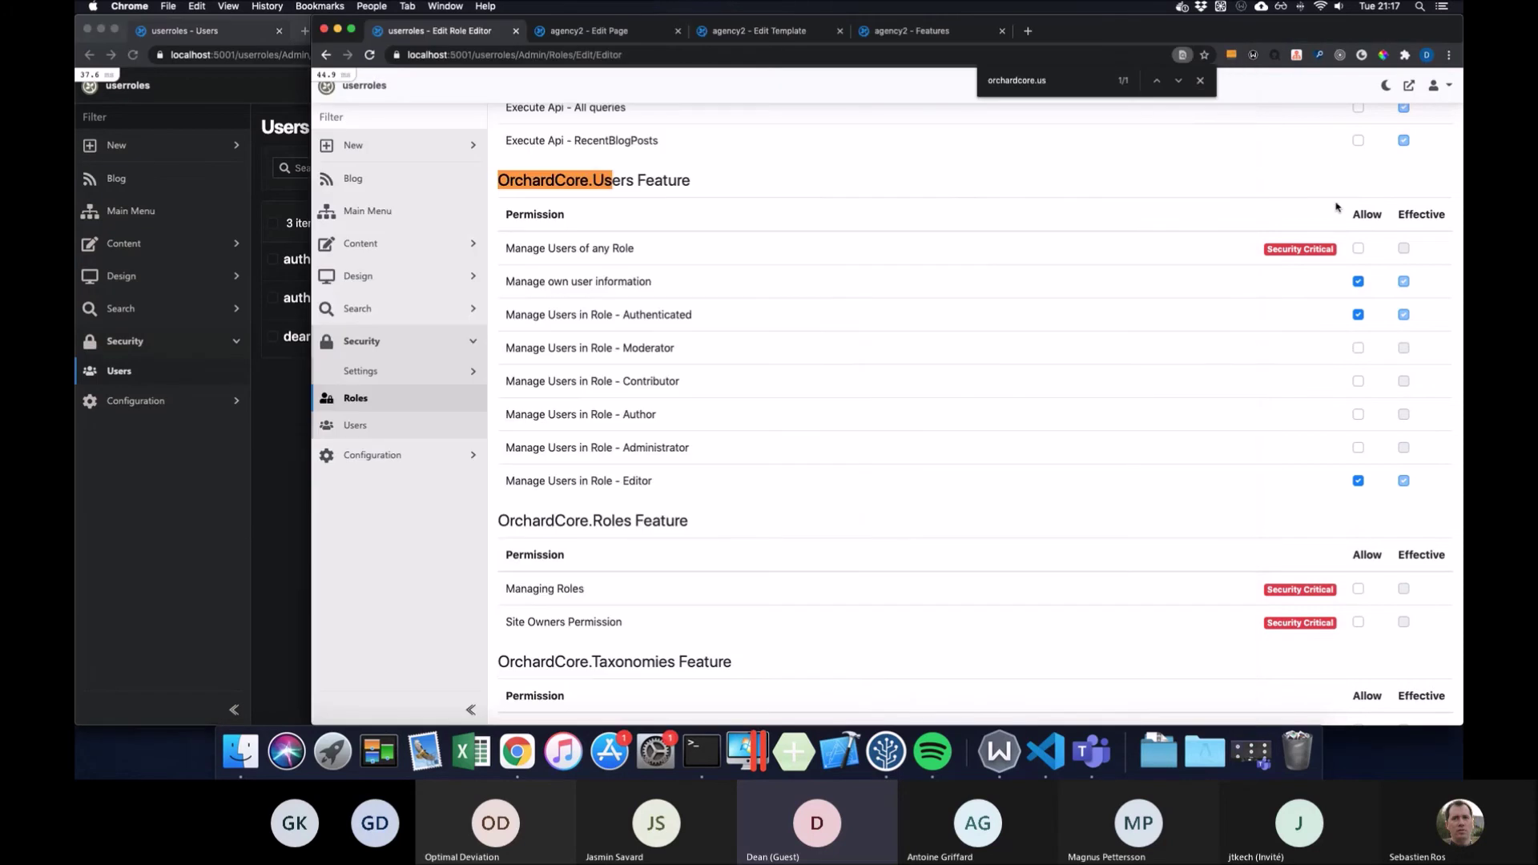
pyautogui.moveTo(313, 302); pyautogui.dragTo(569, 303)
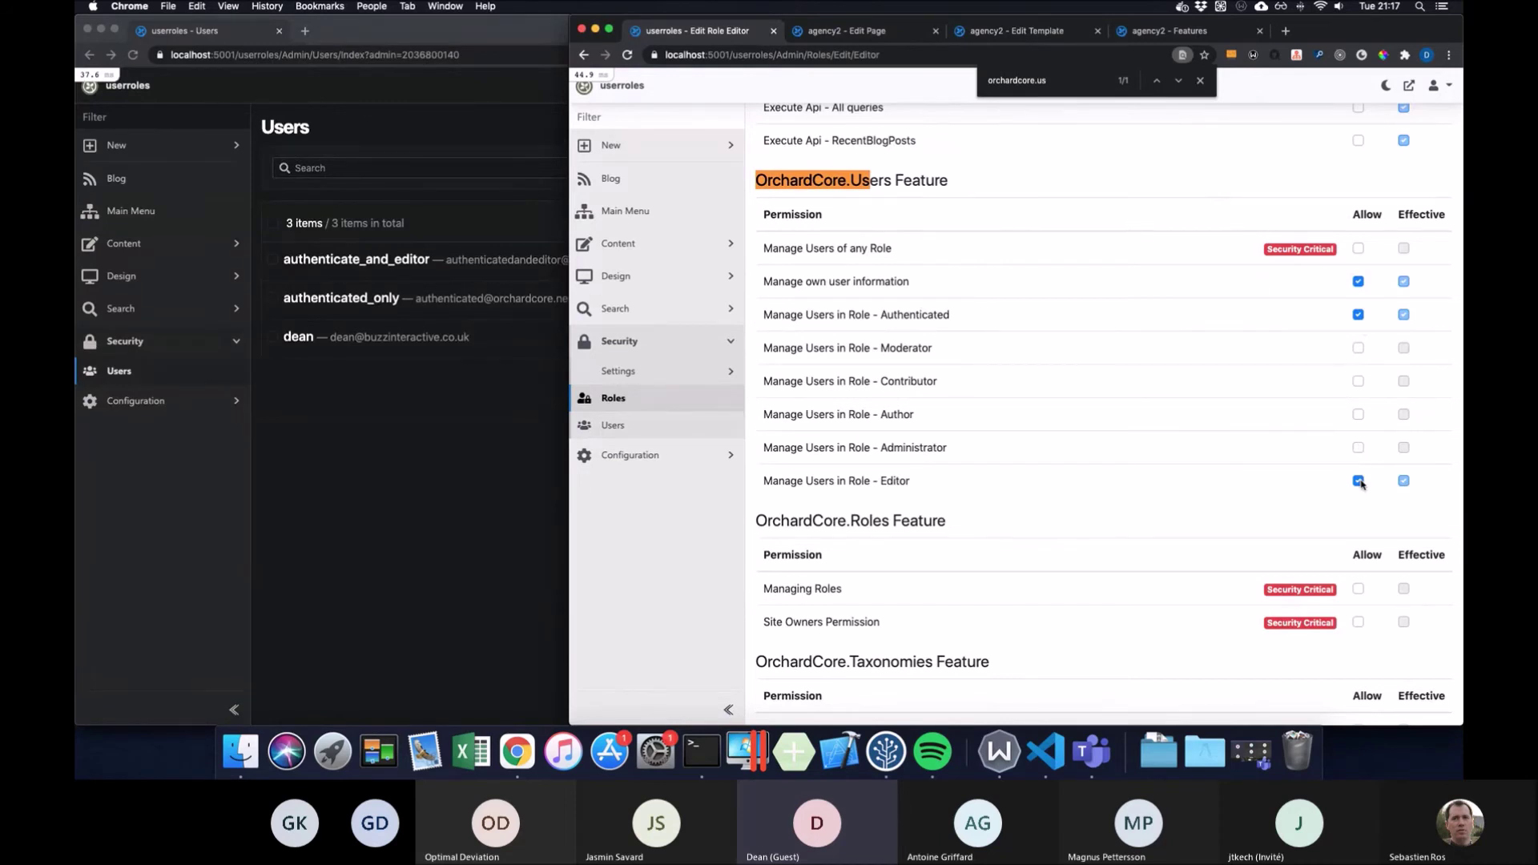
pyautogui.click(435, 387)
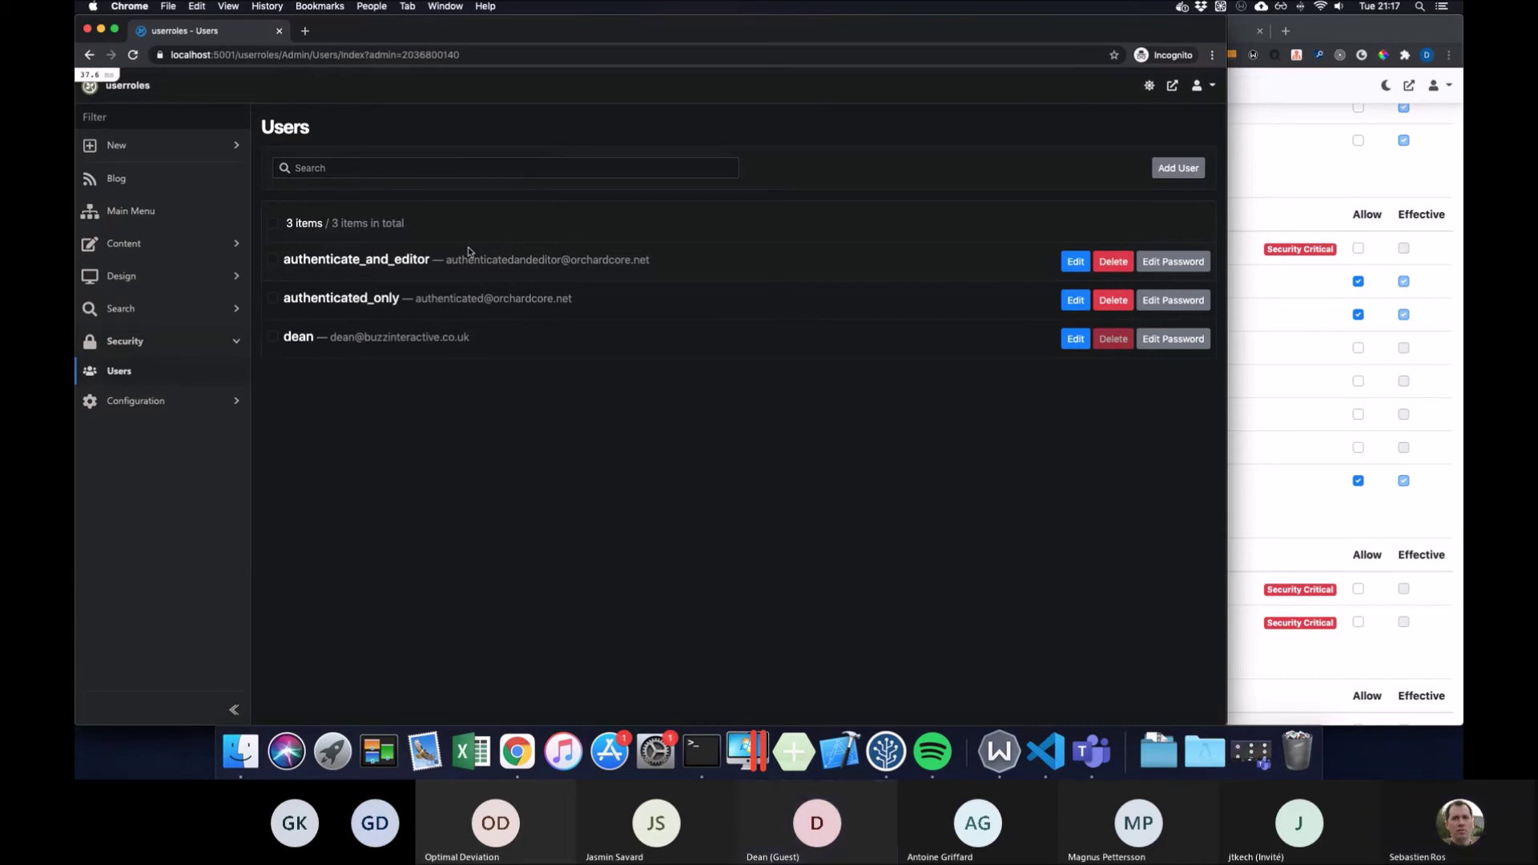
pyautogui.click(1270, 213)
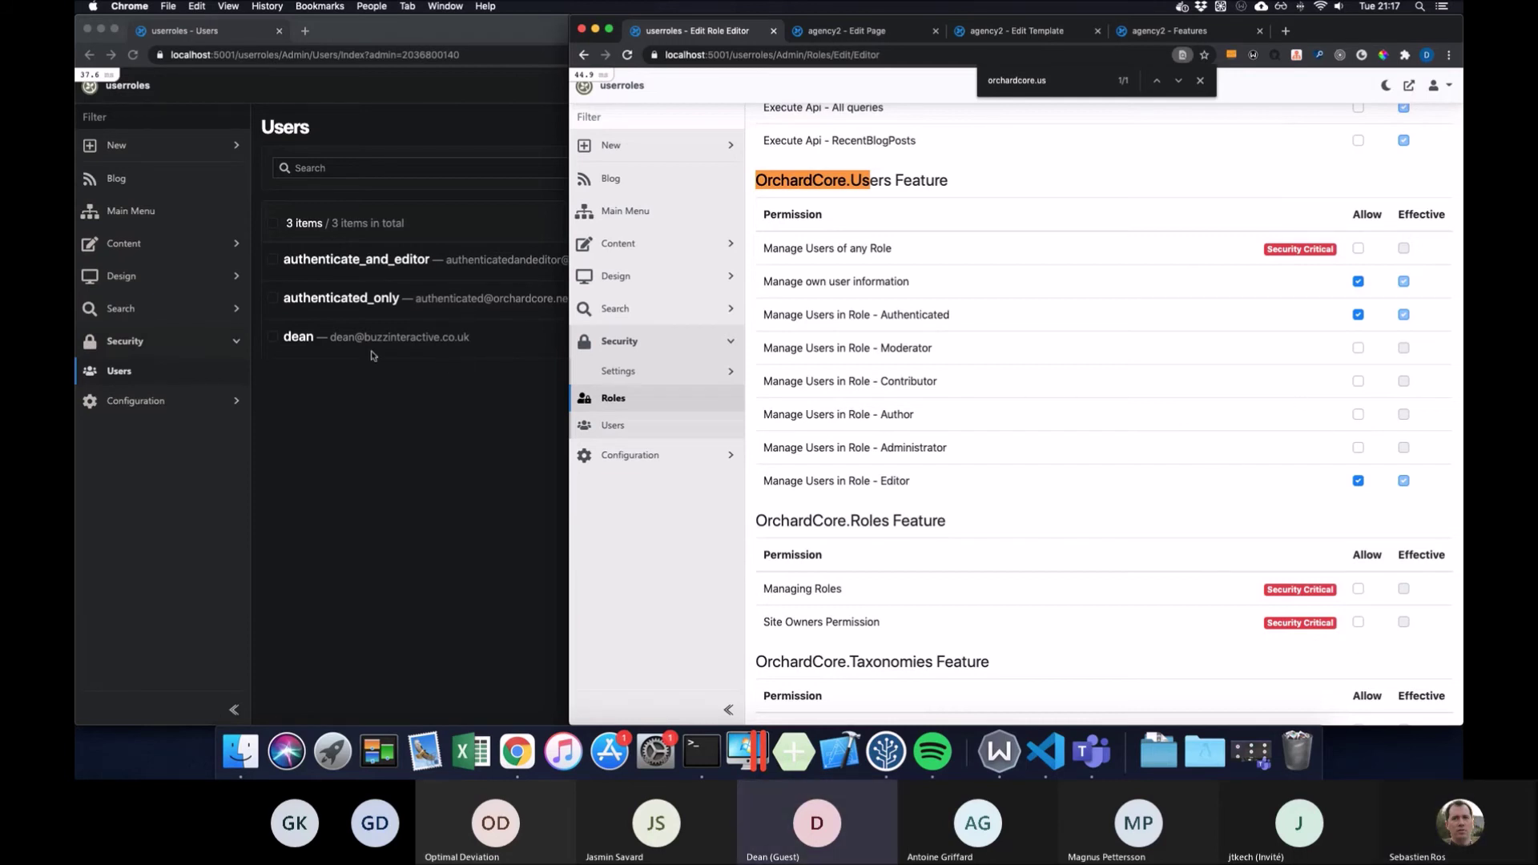
pyautogui.click(440, 396)
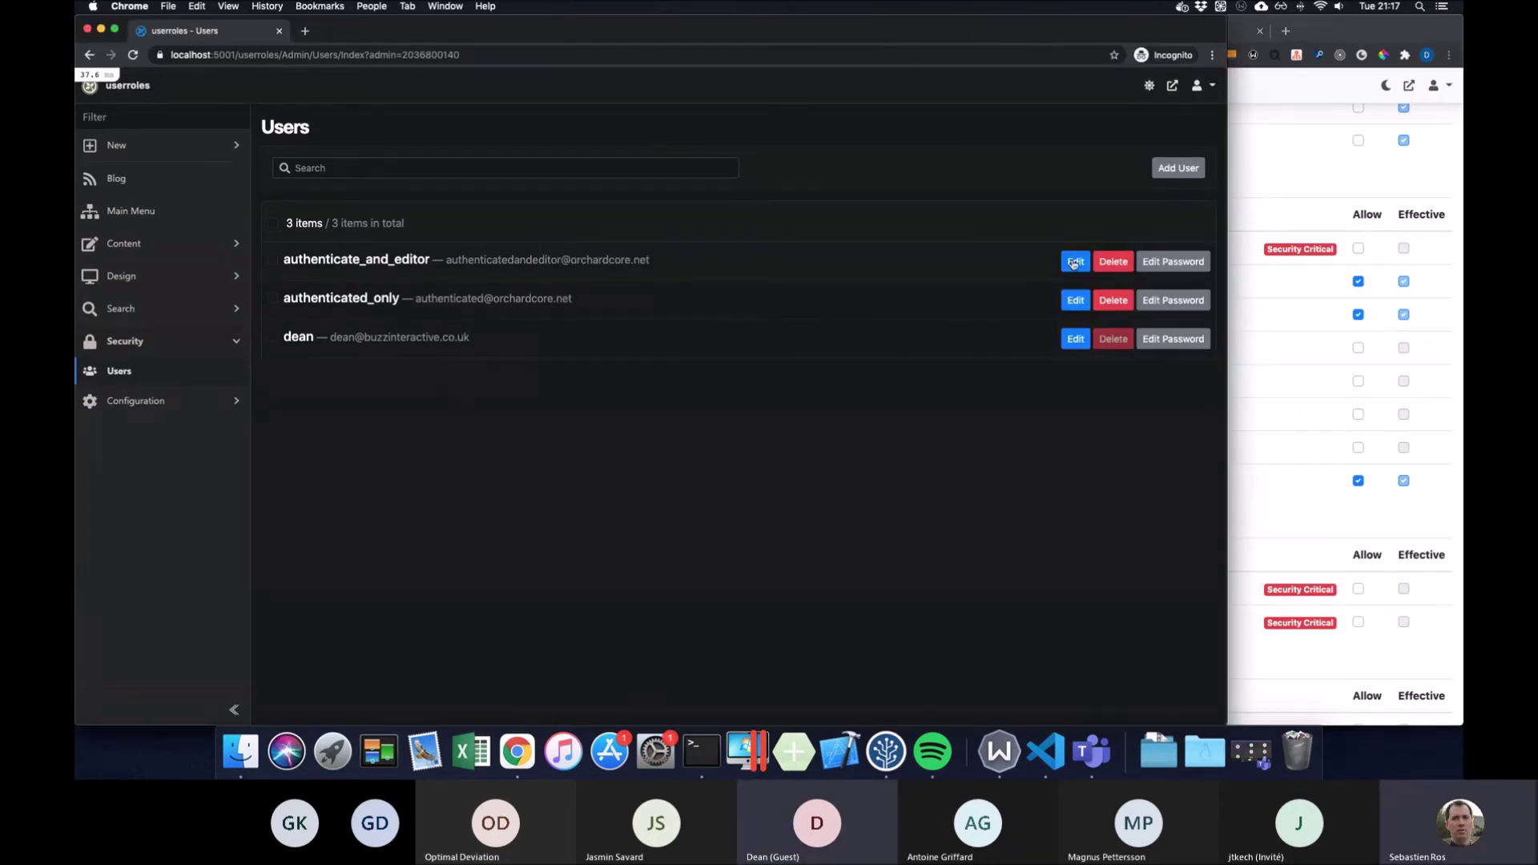
pyautogui.moveTo(1217, 239); pyautogui.dragTo(882, 241)
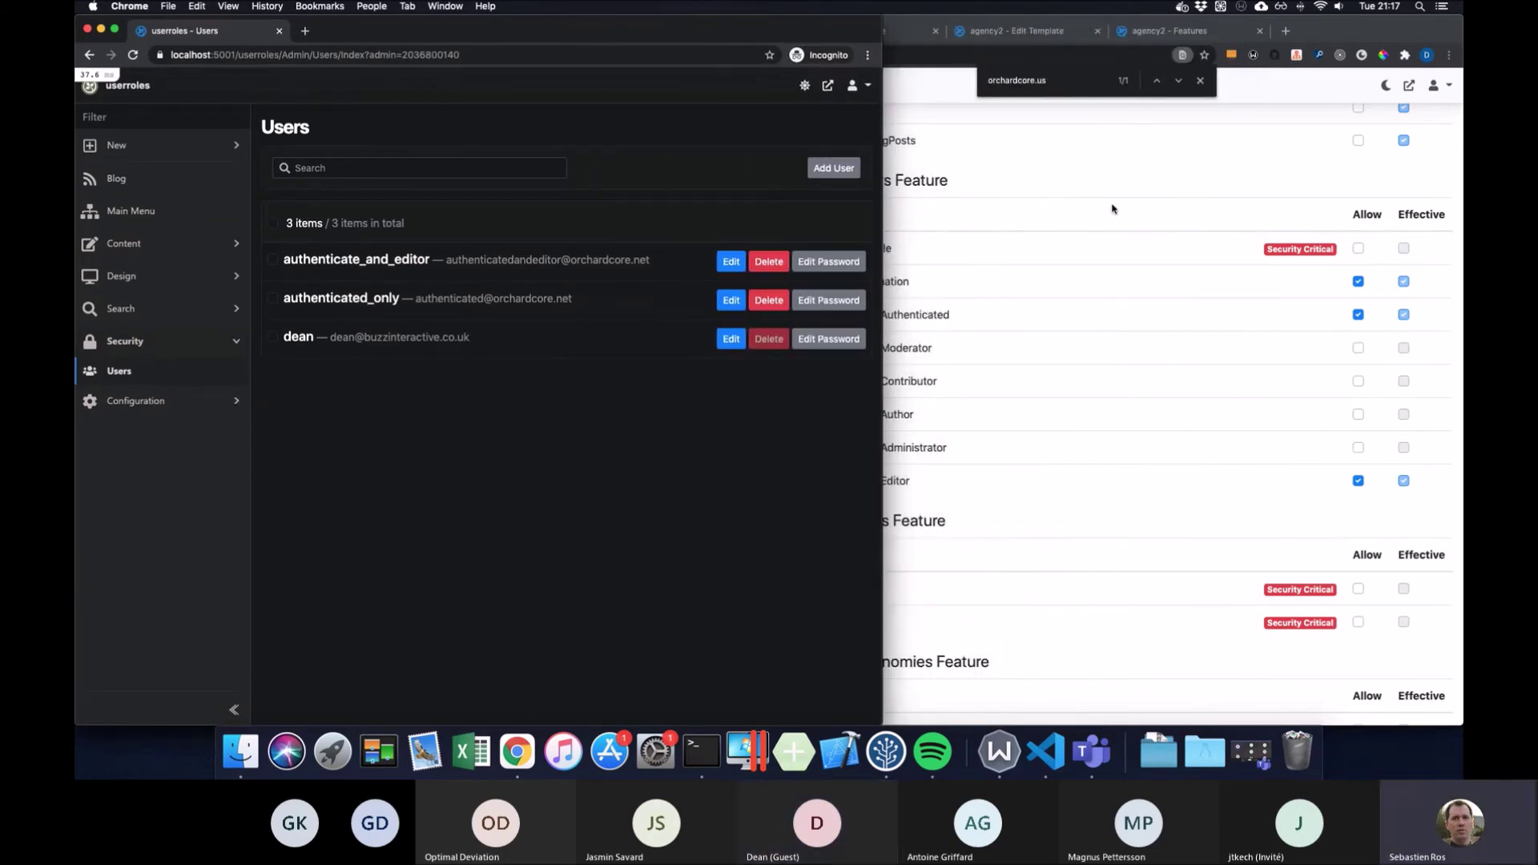
pyautogui.click(1111, 209)
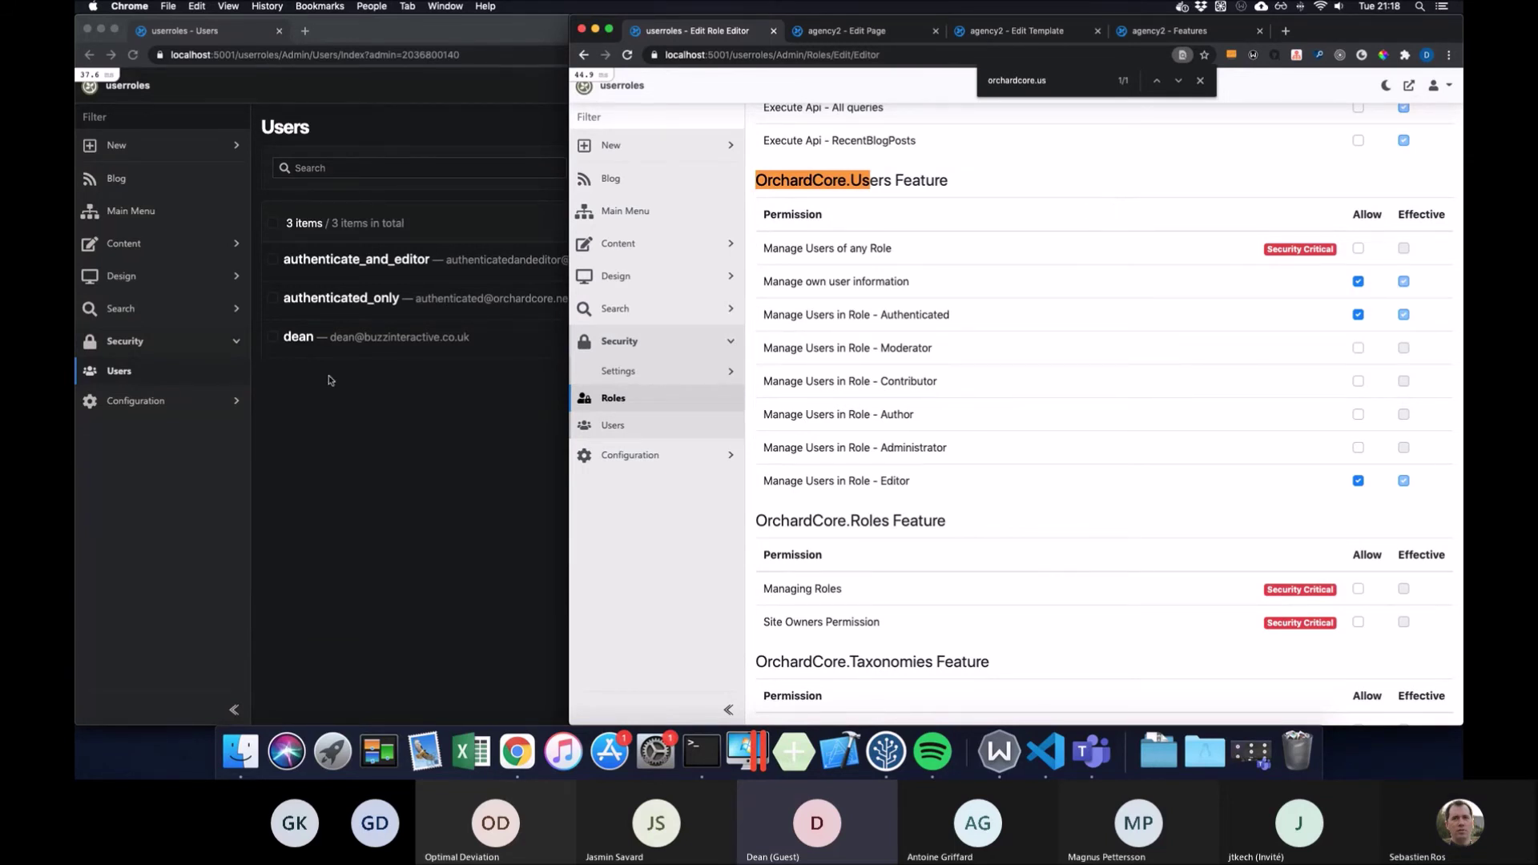
pyautogui.click(378, 405)
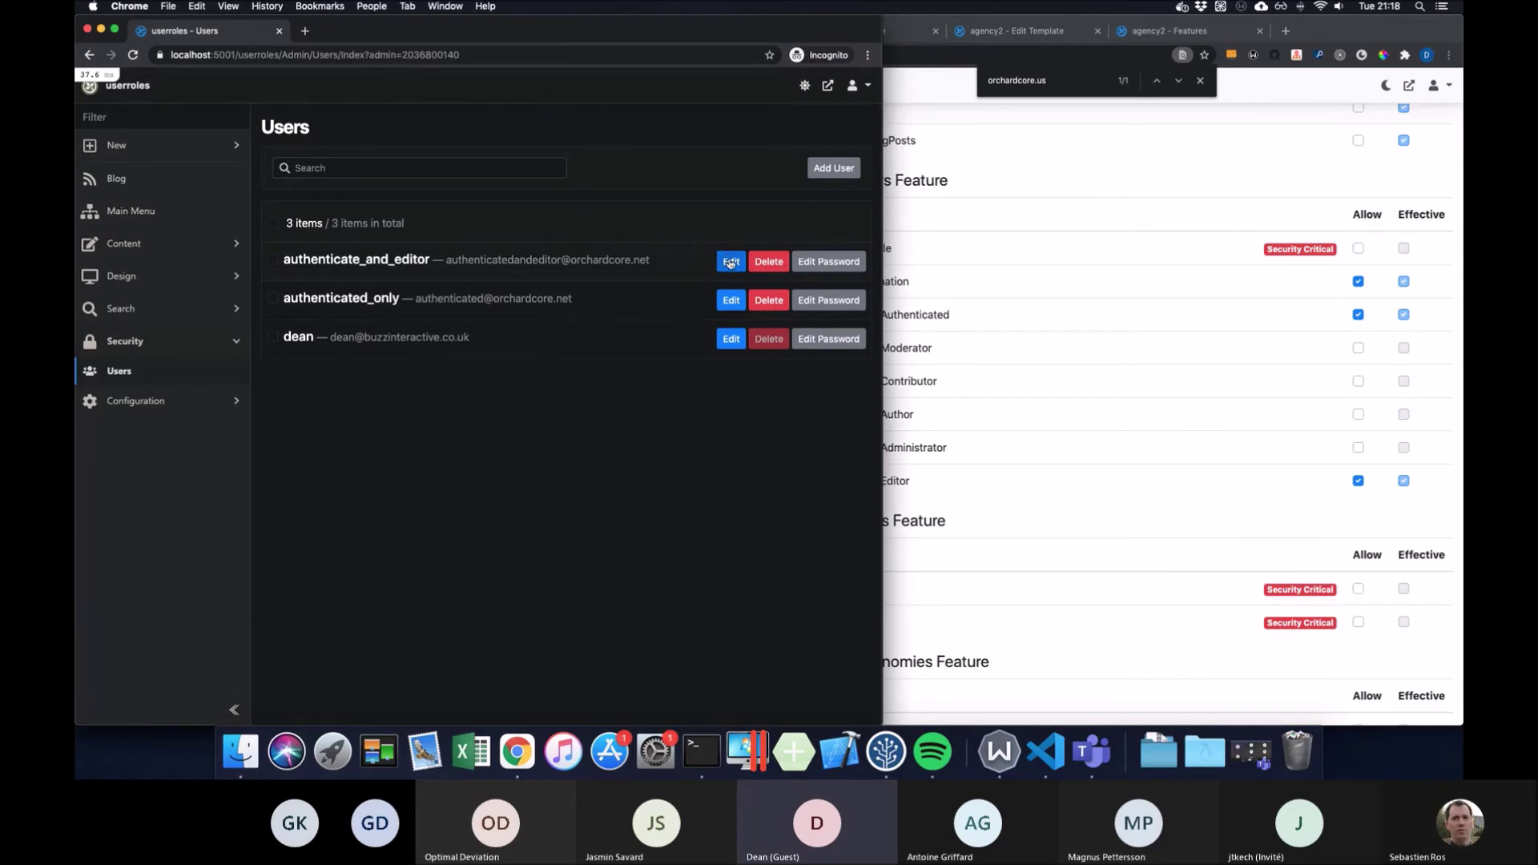
pyautogui.click(731, 263)
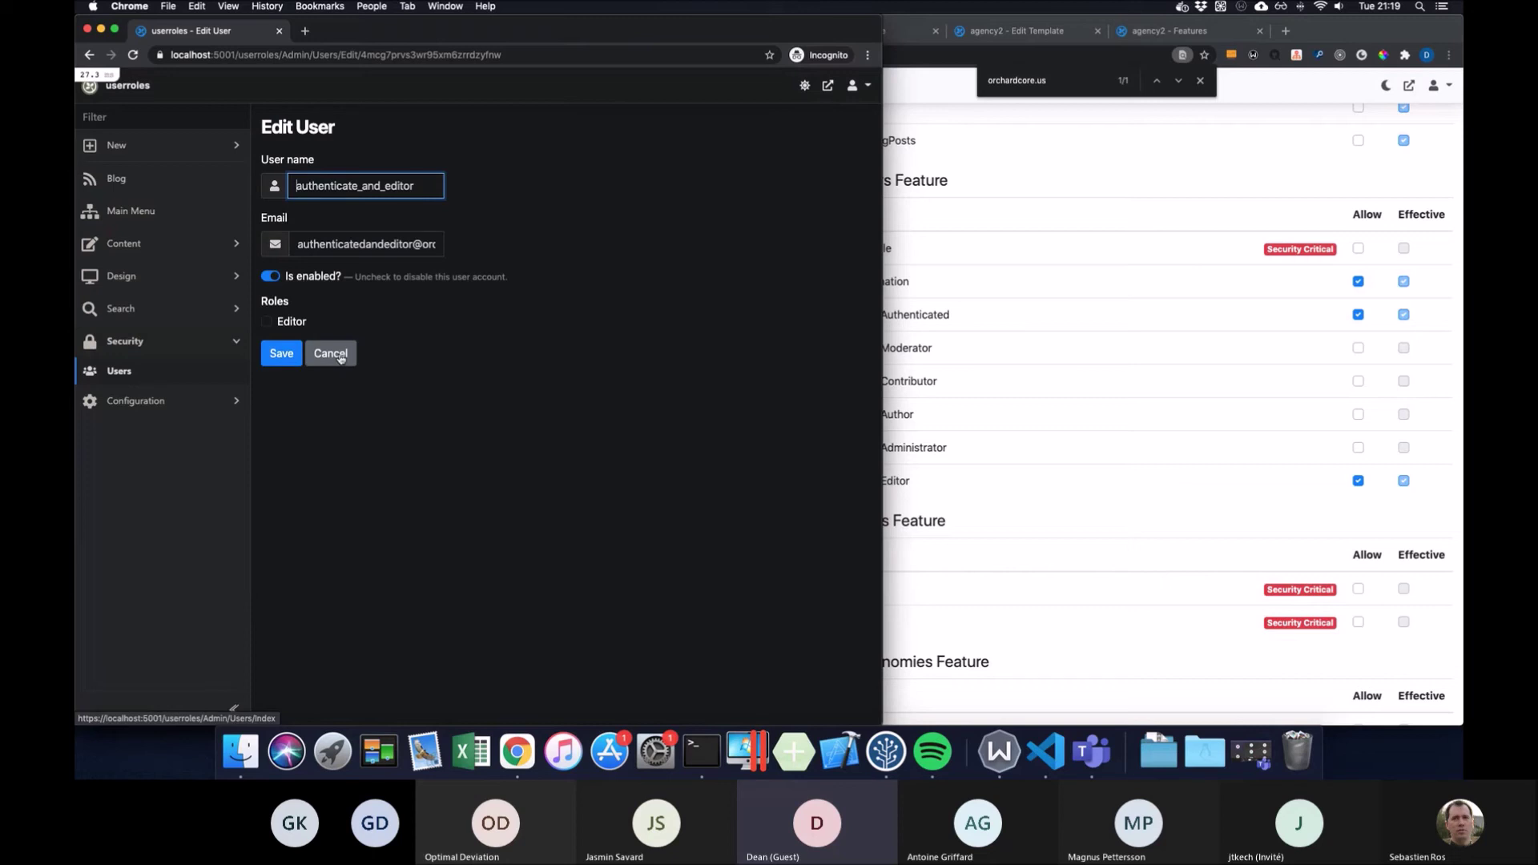
pyautogui.click(341, 357)
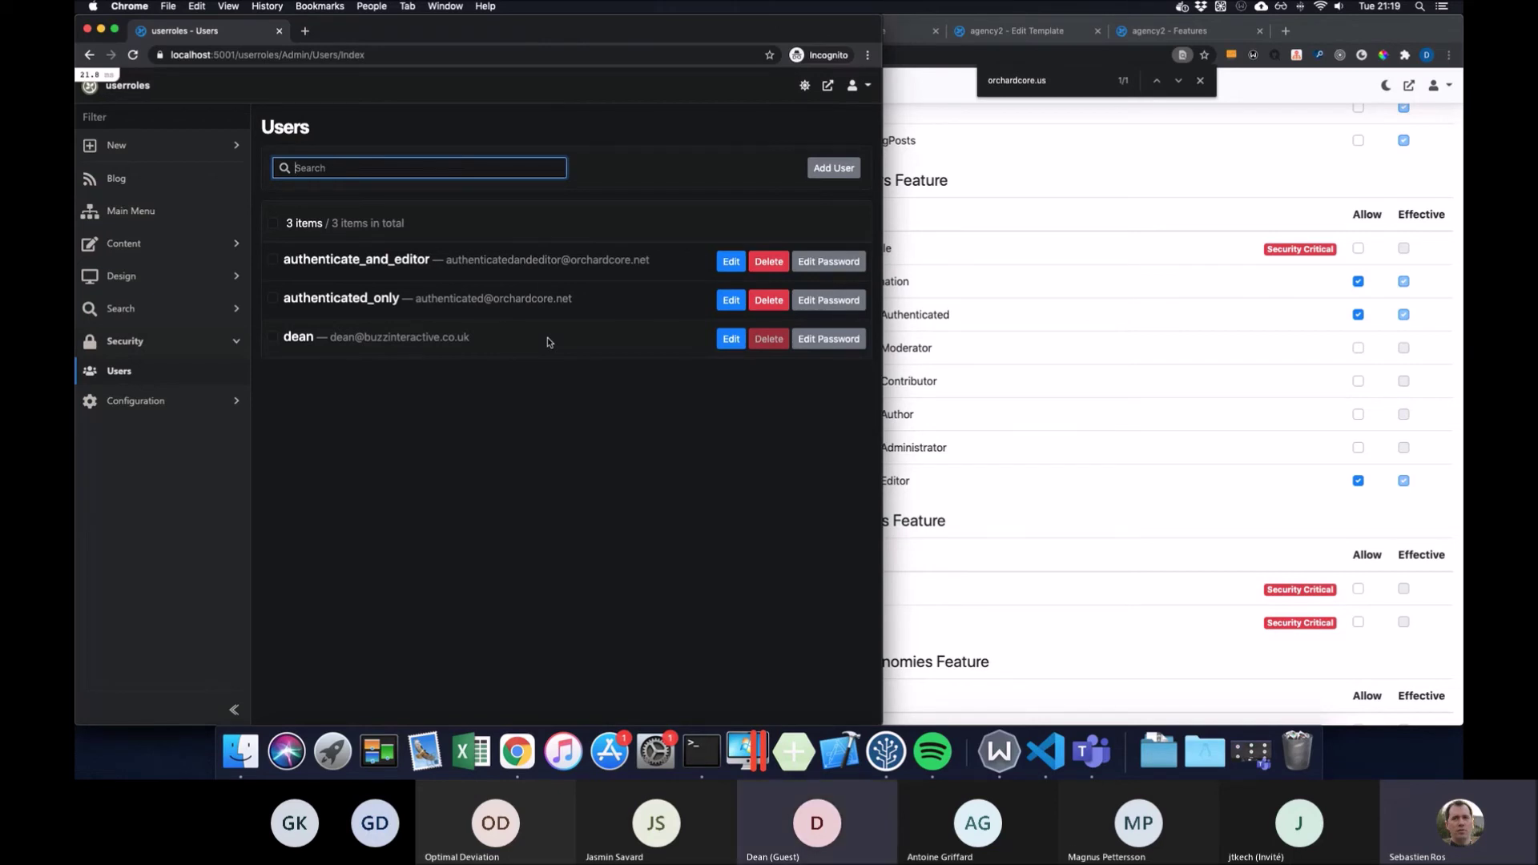
# Inspect and cancel the second user's edit form, then open the first user's Edit User form
pyautogui.click(971, 262)
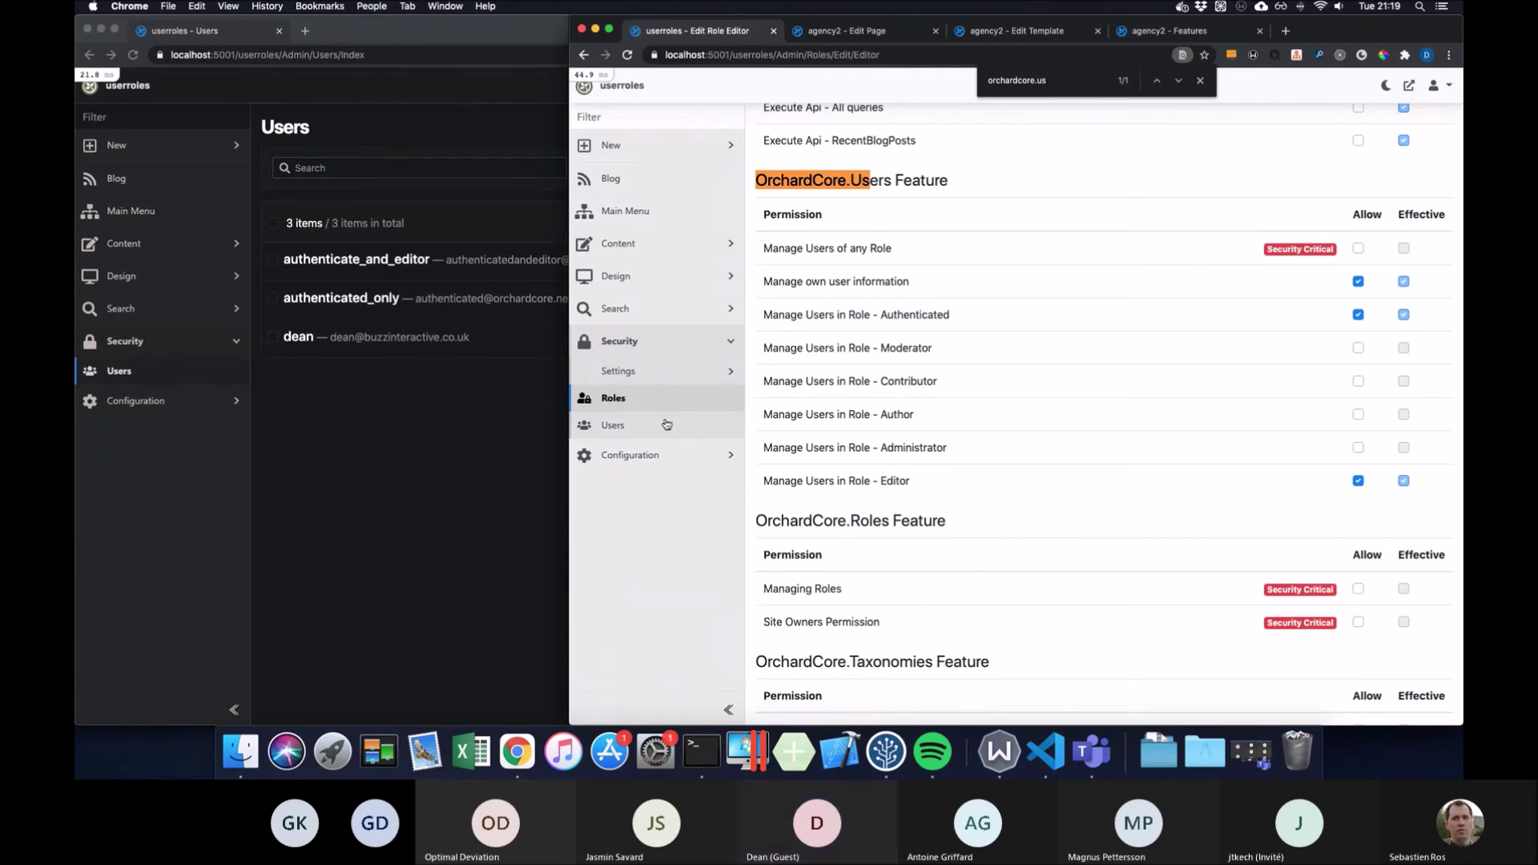
pyautogui.click(479, 490)
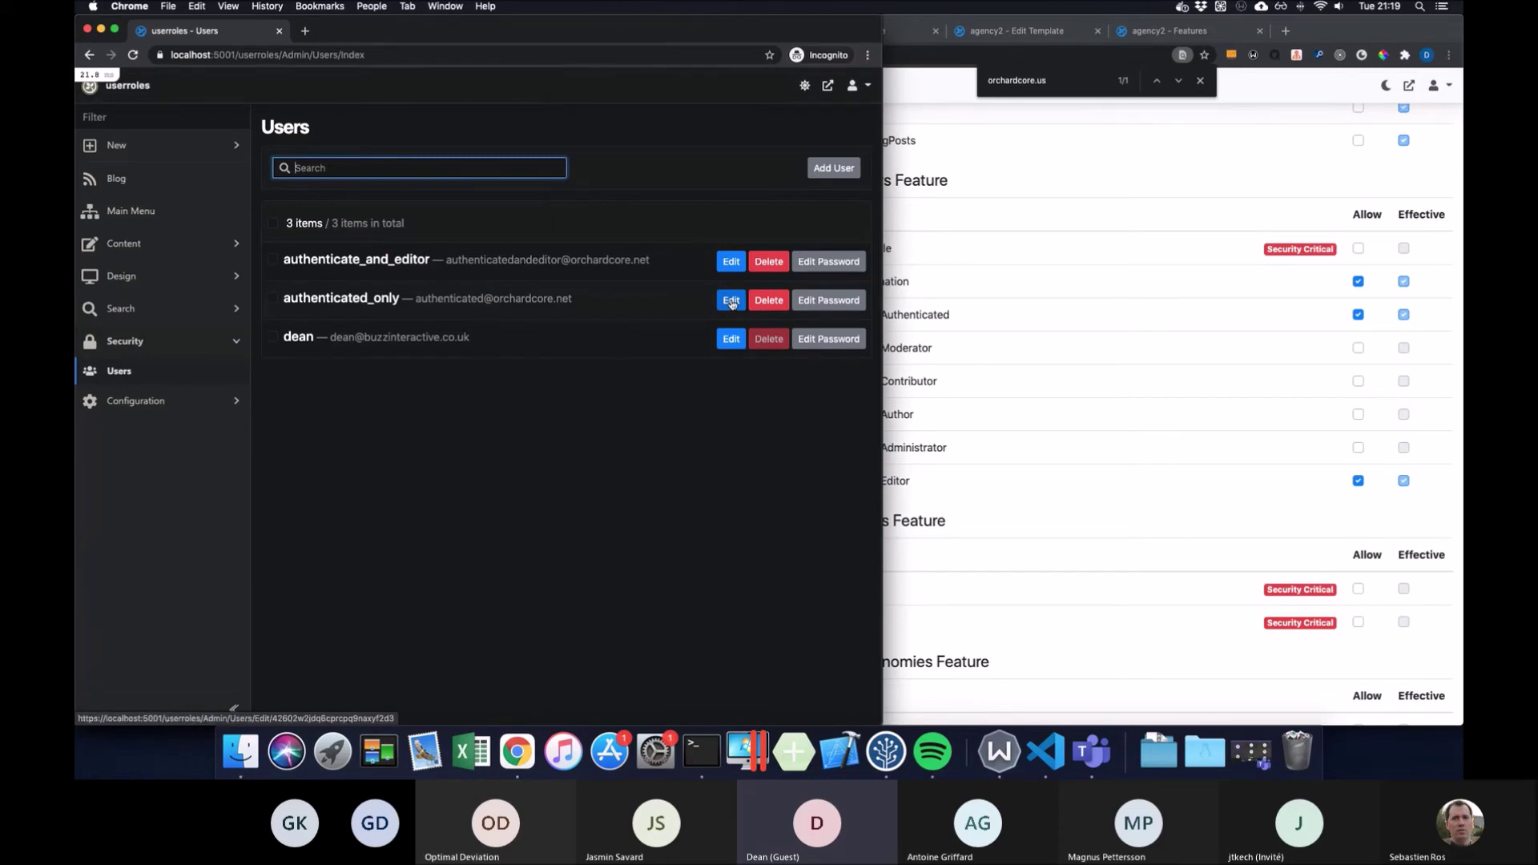
pyautogui.click(731, 301)
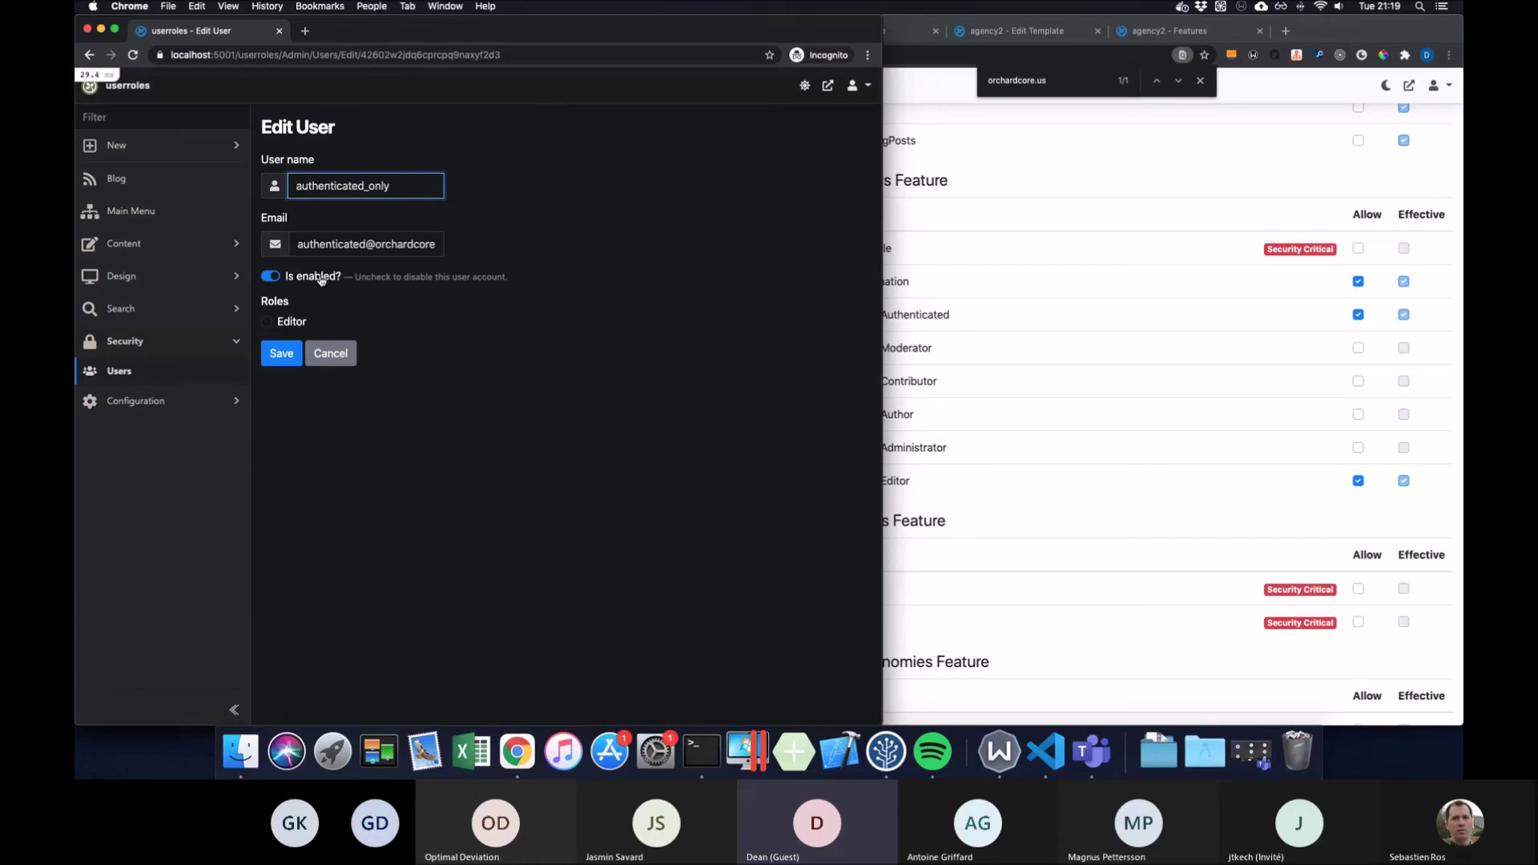
pyautogui.moveTo(402, 188); pyautogui.dragTo(359, 190)
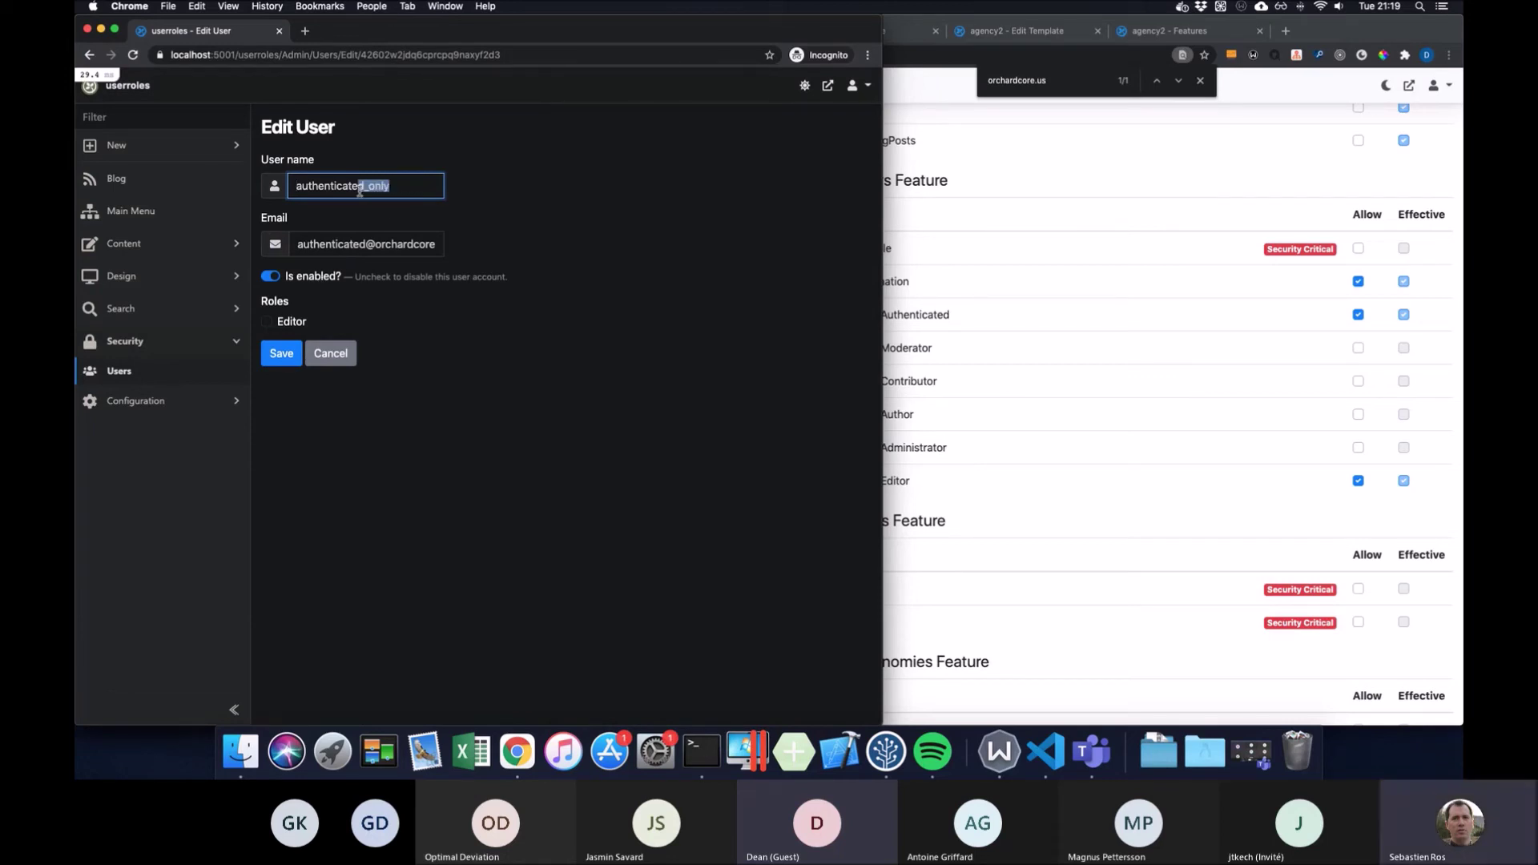
pyautogui.click(325, 352)
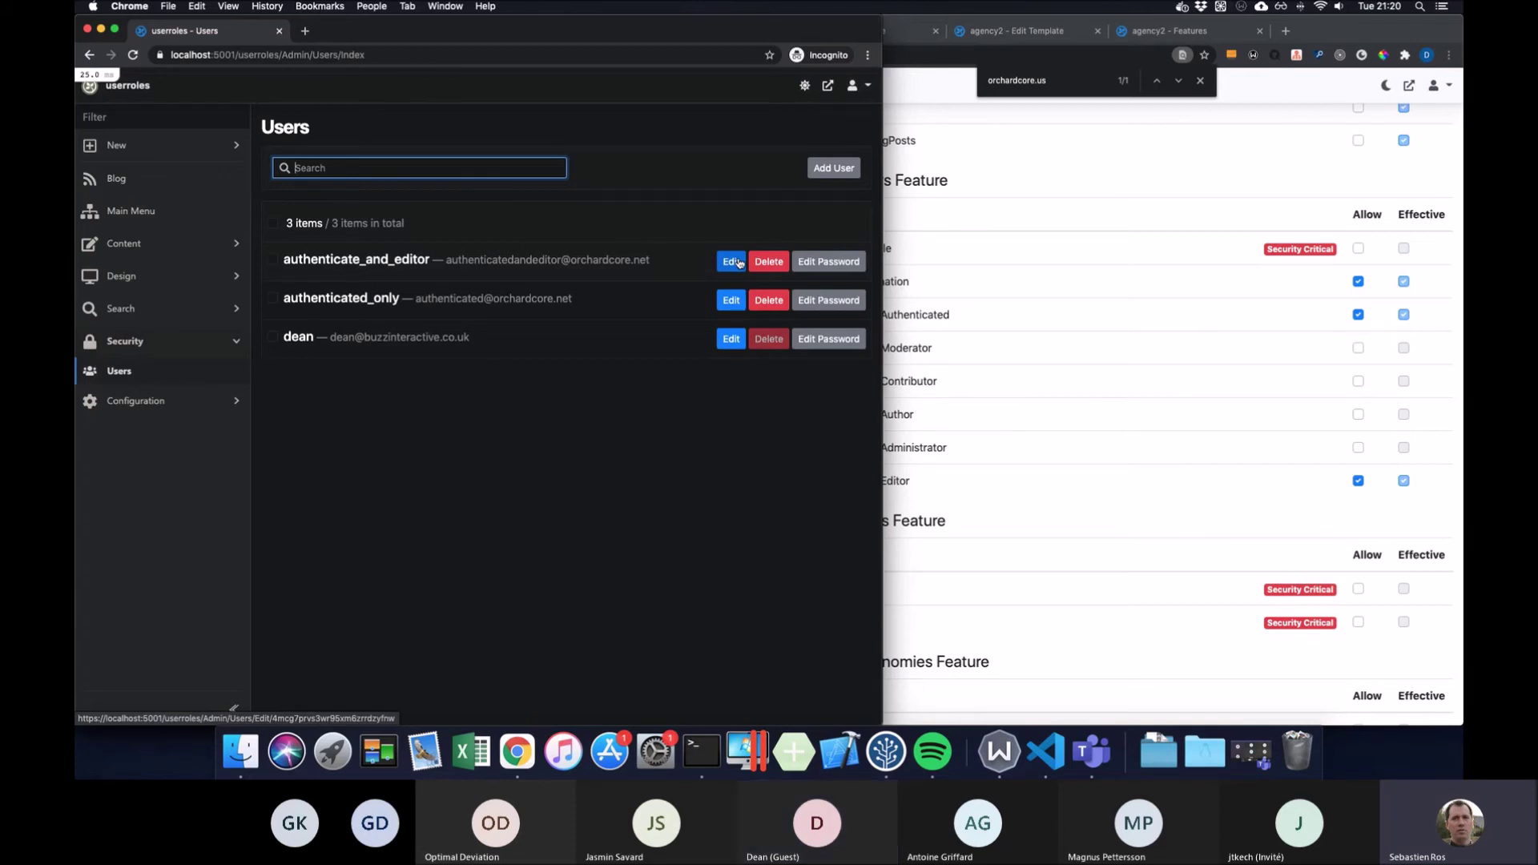
pyautogui.click(738, 262)
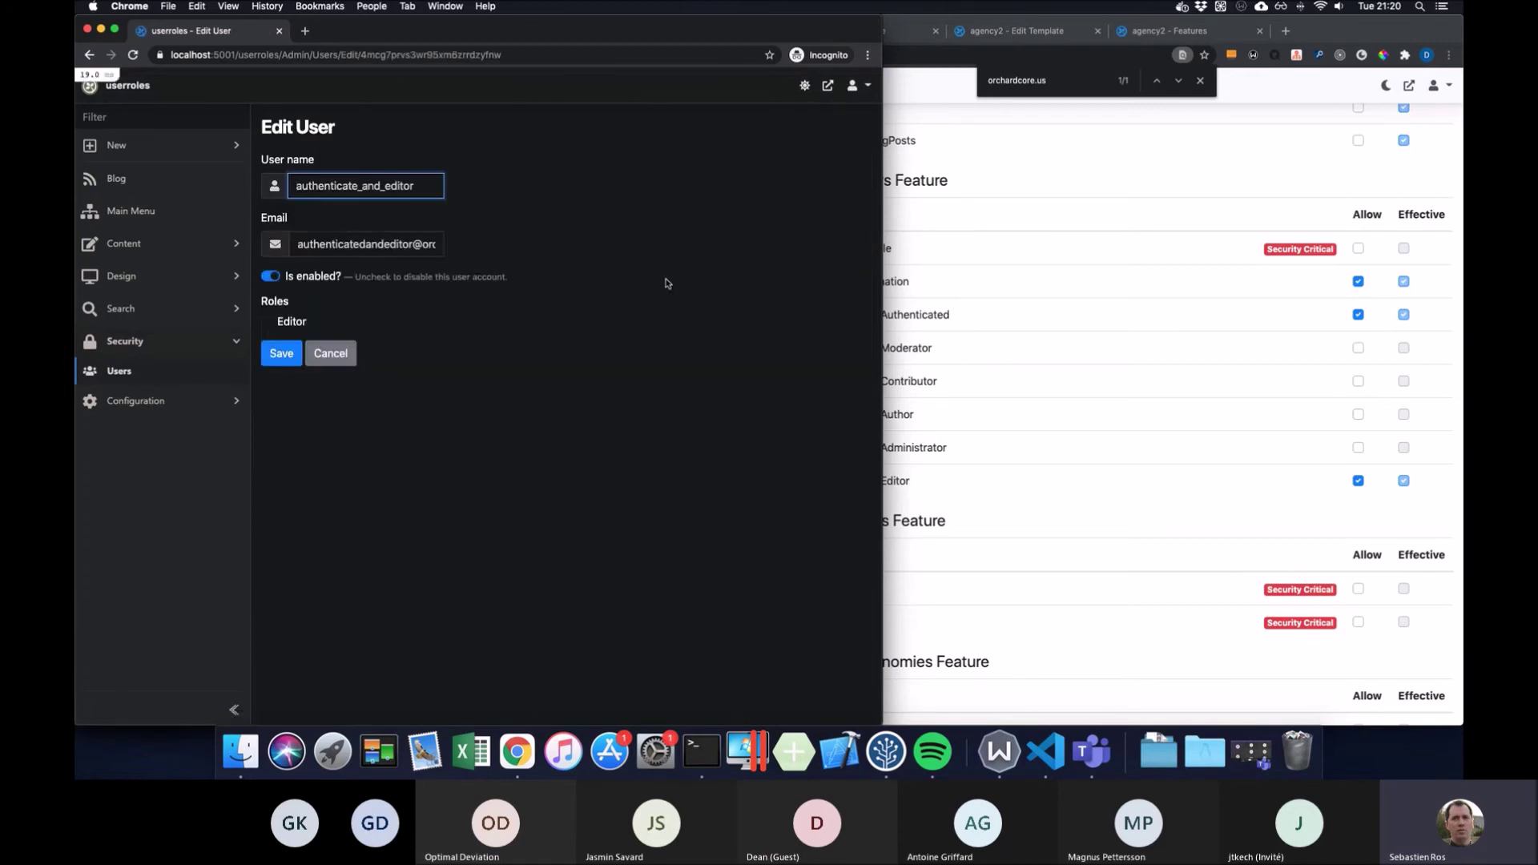
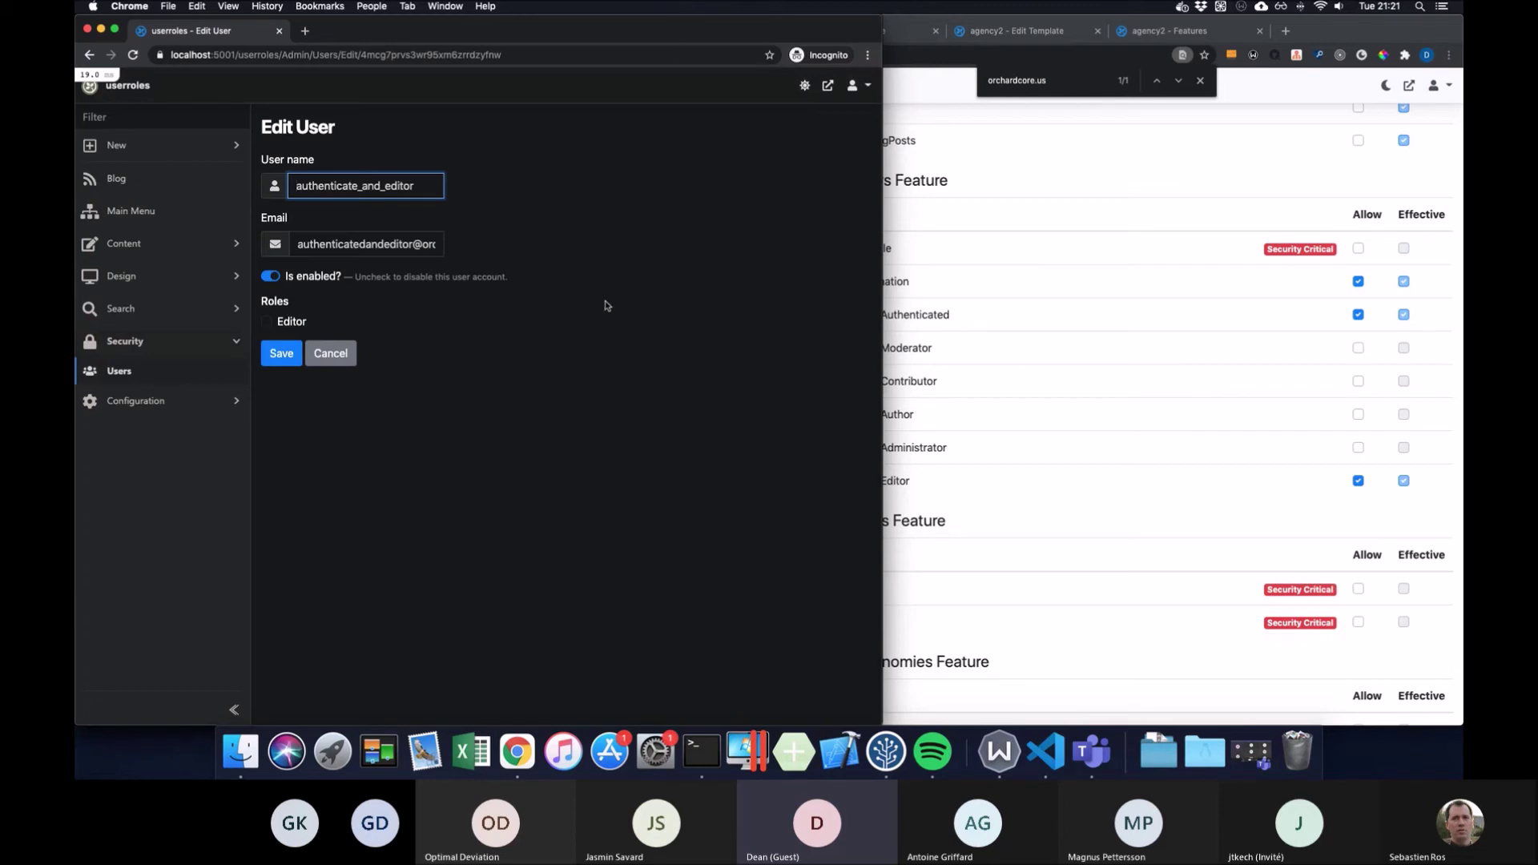
# Select the 'Manage Users in Role - Authenticated' permission text, then cancel the user edit without saving
pyautogui.click(1051, 297)
pyautogui.scroll(-1, 785, 249)
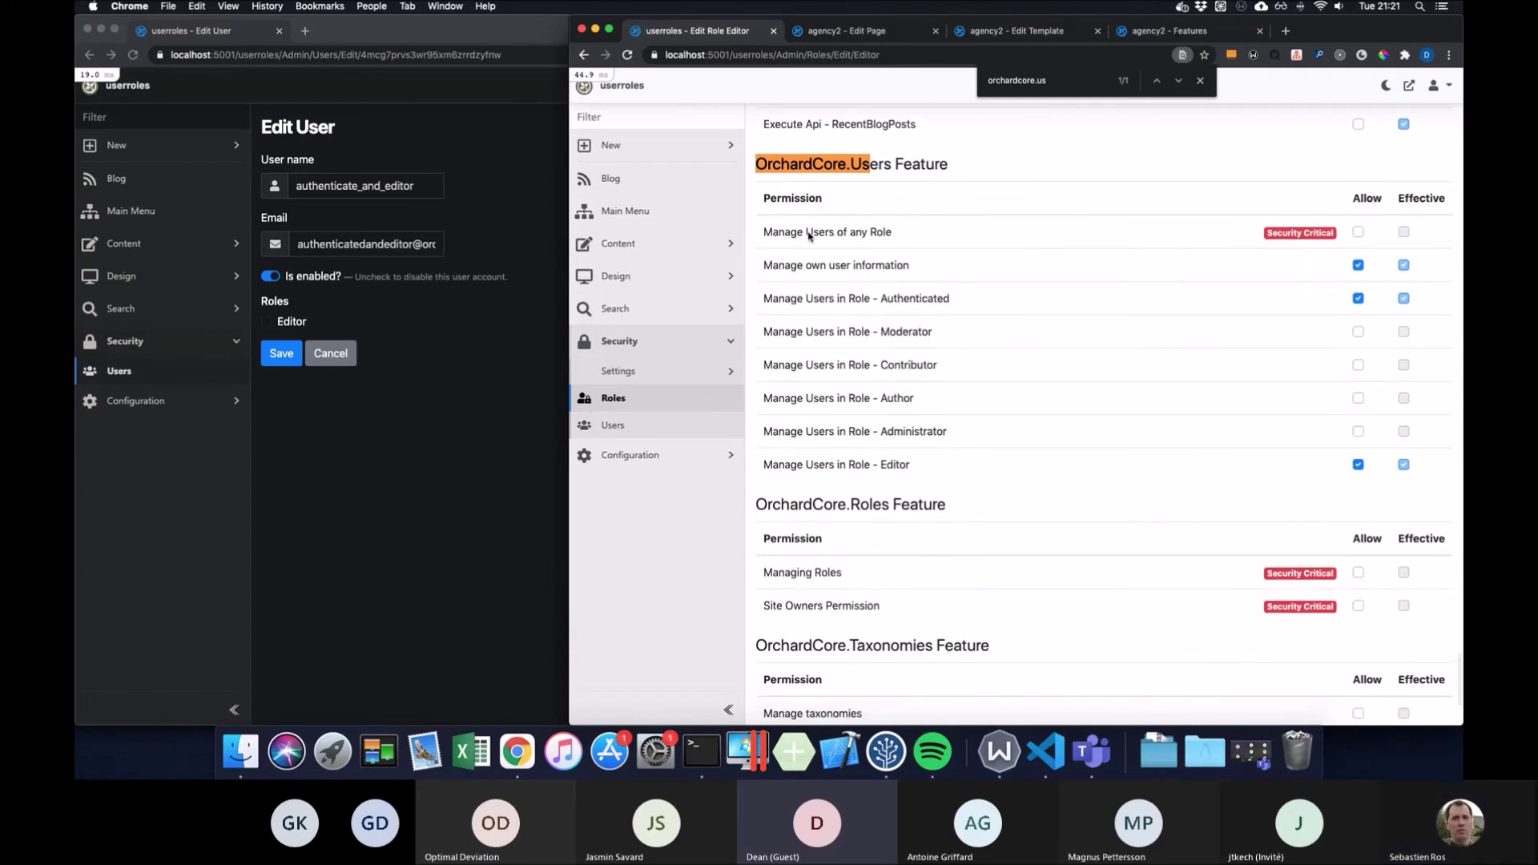
pyautogui.moveTo(763, 298); pyautogui.dragTo(895, 296)
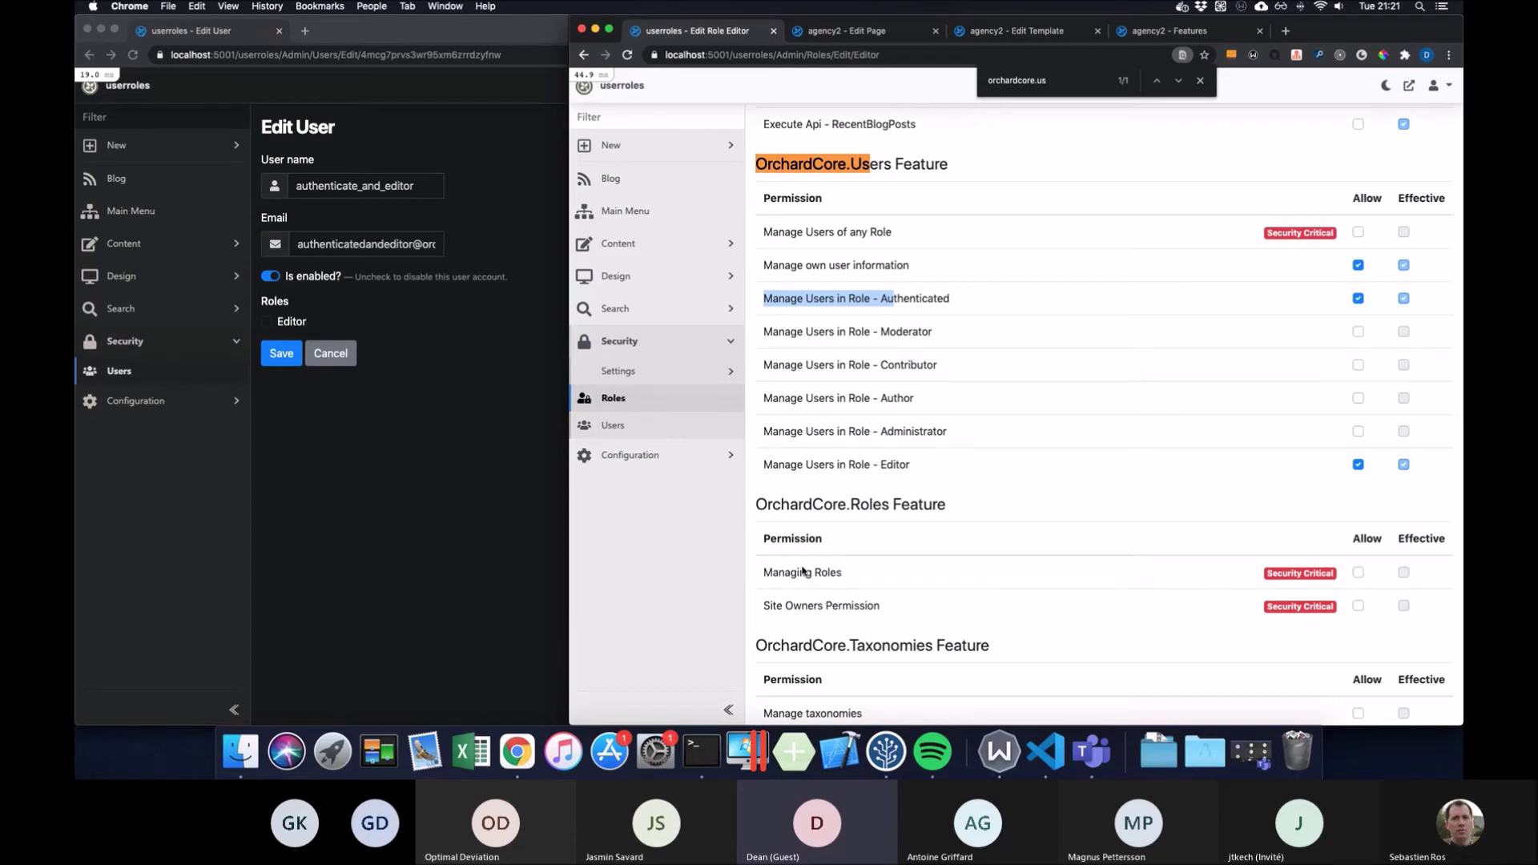
pyautogui.click(339, 357)
pyautogui.click(331, 354)
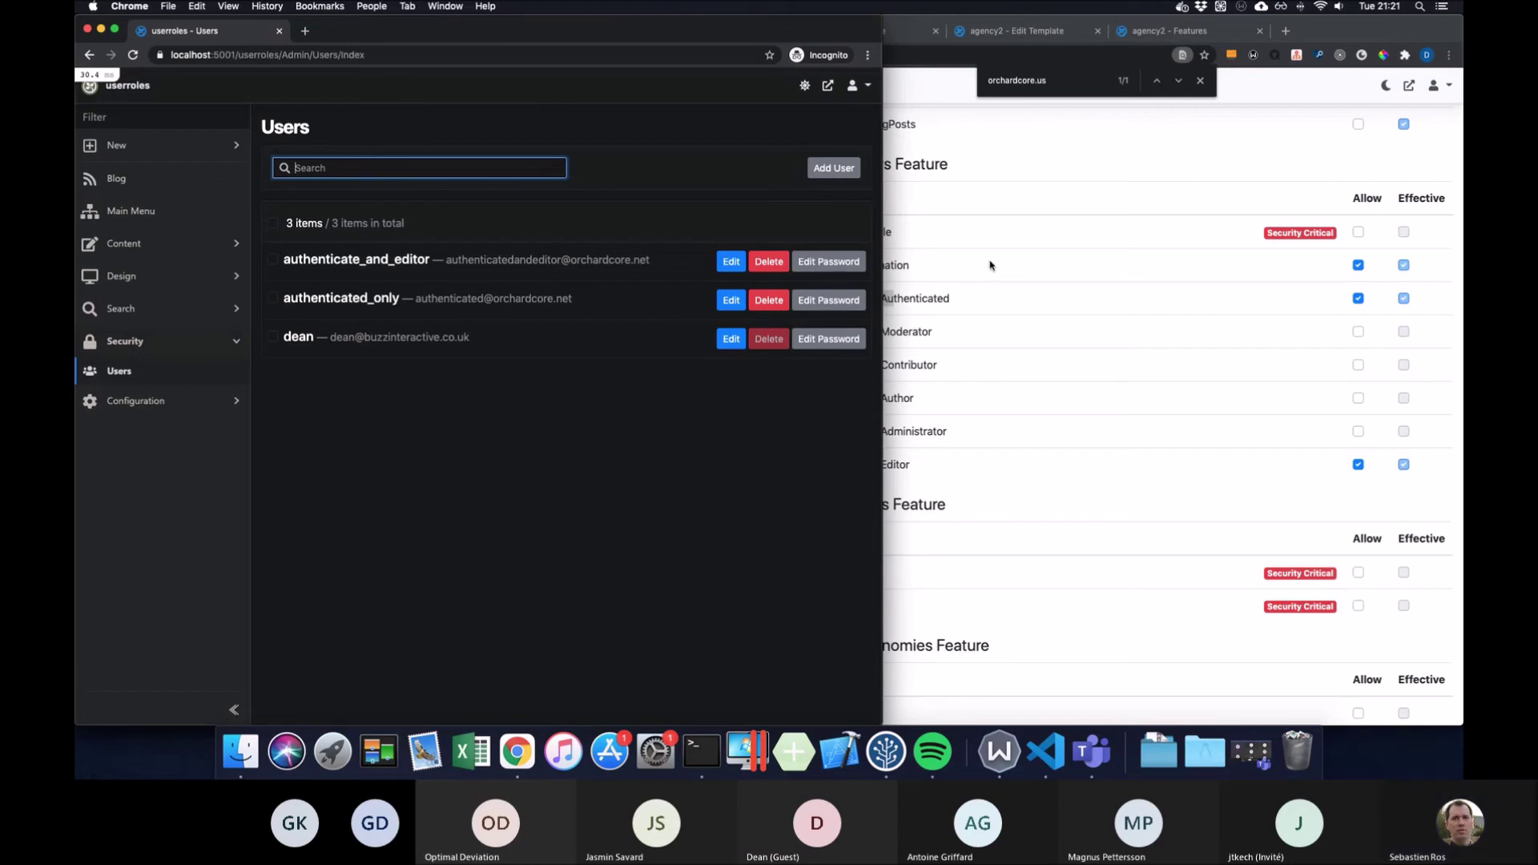
# Tick Allow for Manage Users in Role - Moderator on the Editor role, keeping Authenticated checked
pyautogui.click(1087, 257)
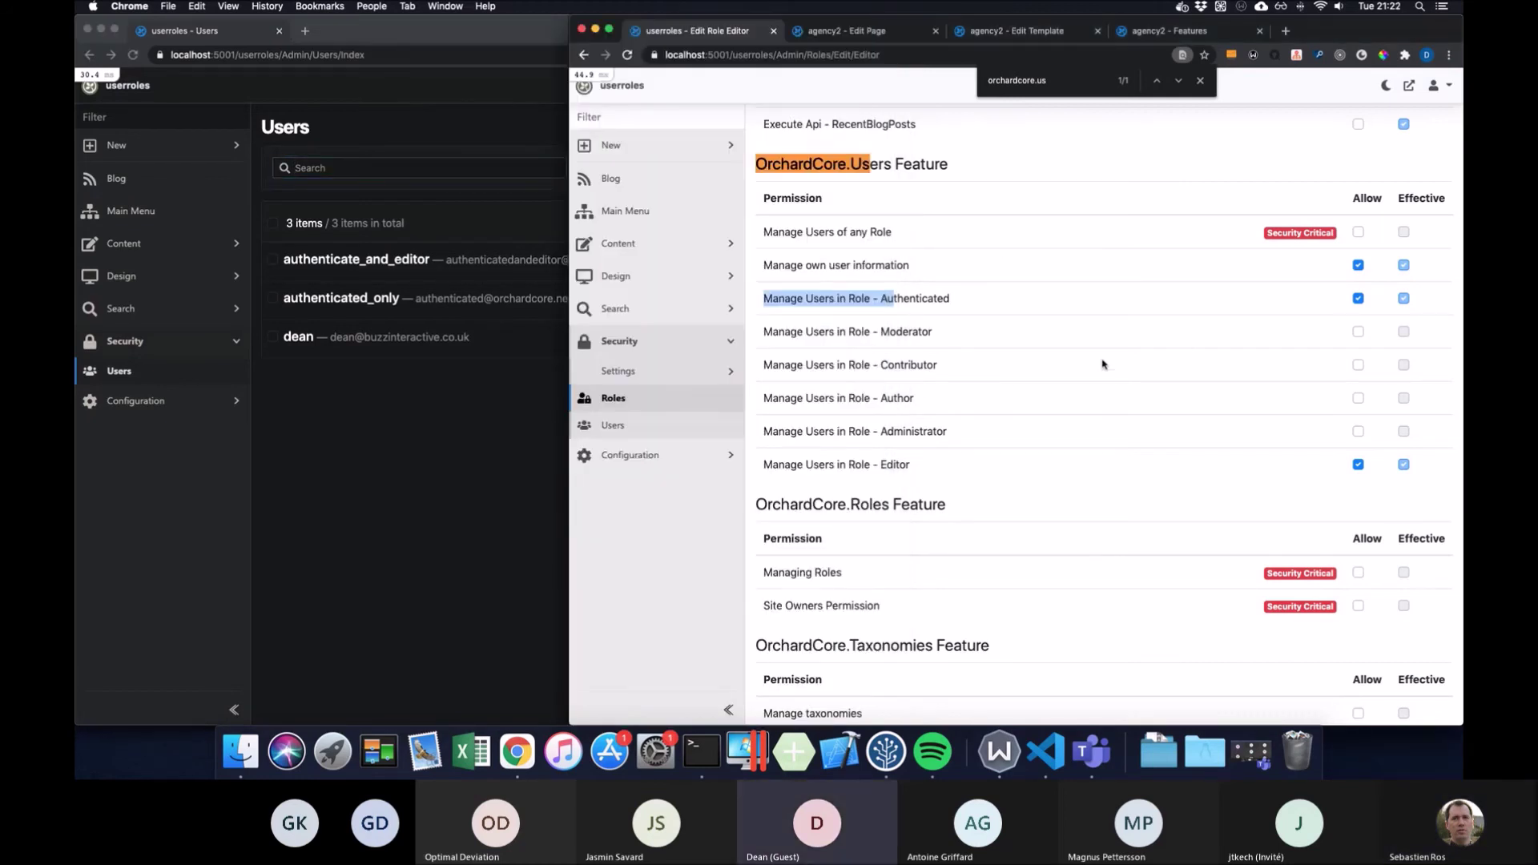
pyautogui.scroll(-4, 1080, 395)
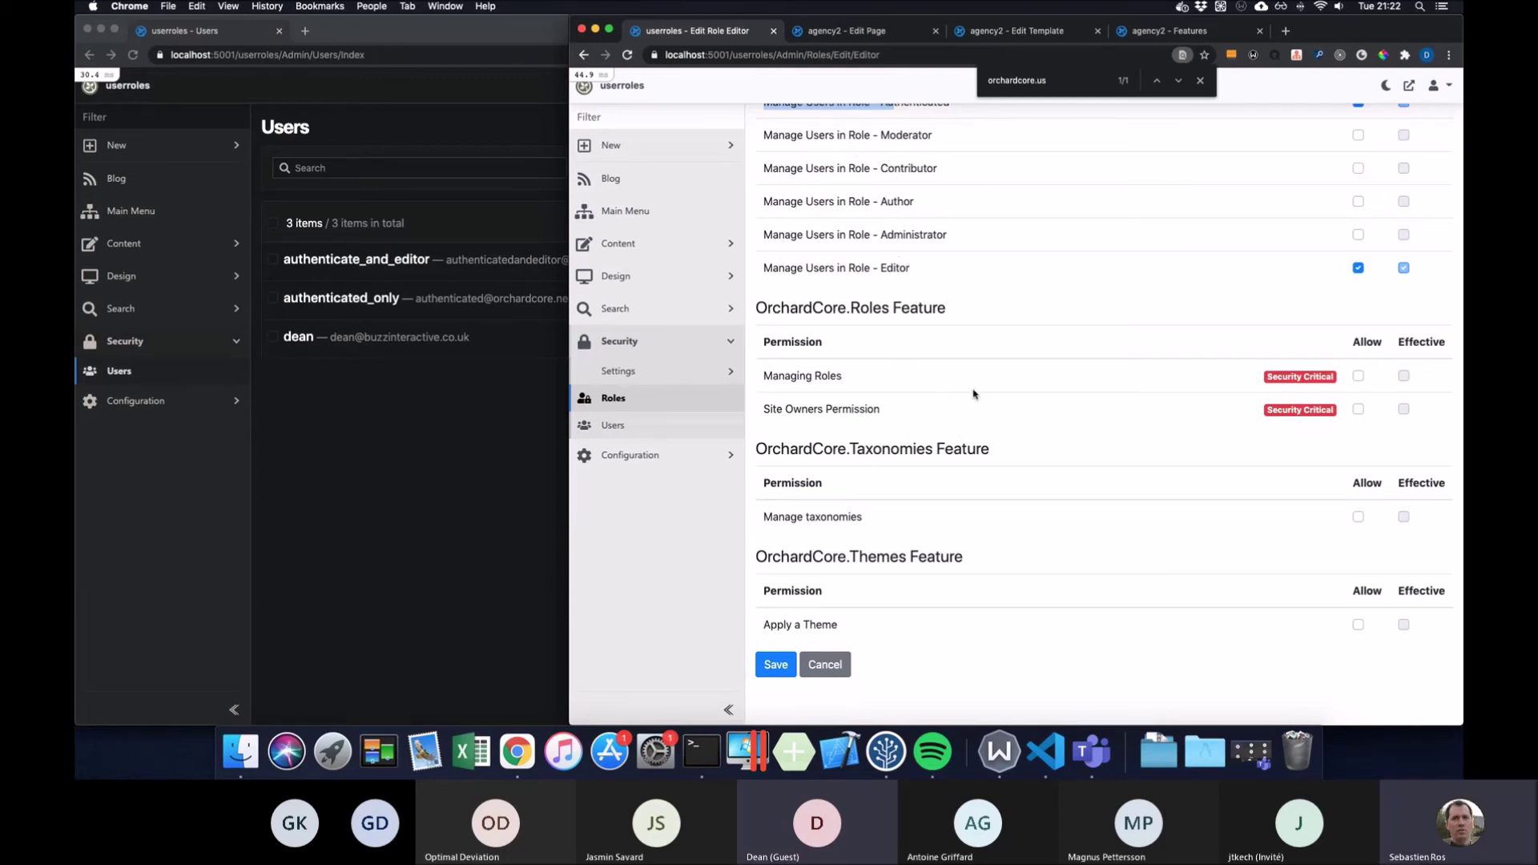
pyautogui.scroll(3, 975, 398)
pyautogui.click(1358, 269)
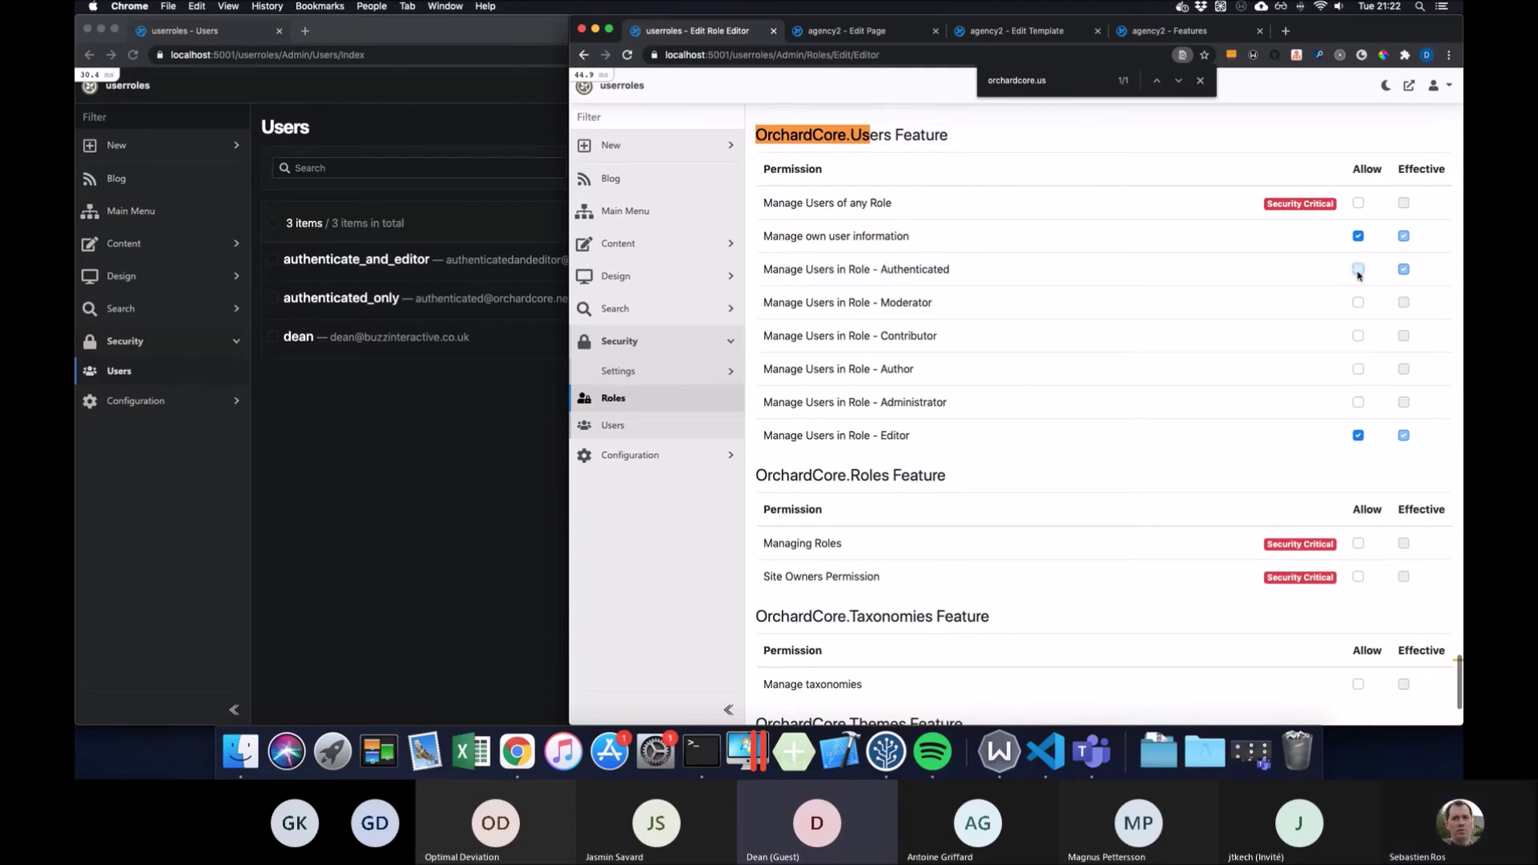
pyautogui.click(1358, 302)
pyautogui.click(1358, 269)
pyautogui.scroll(-1, 1129, 506)
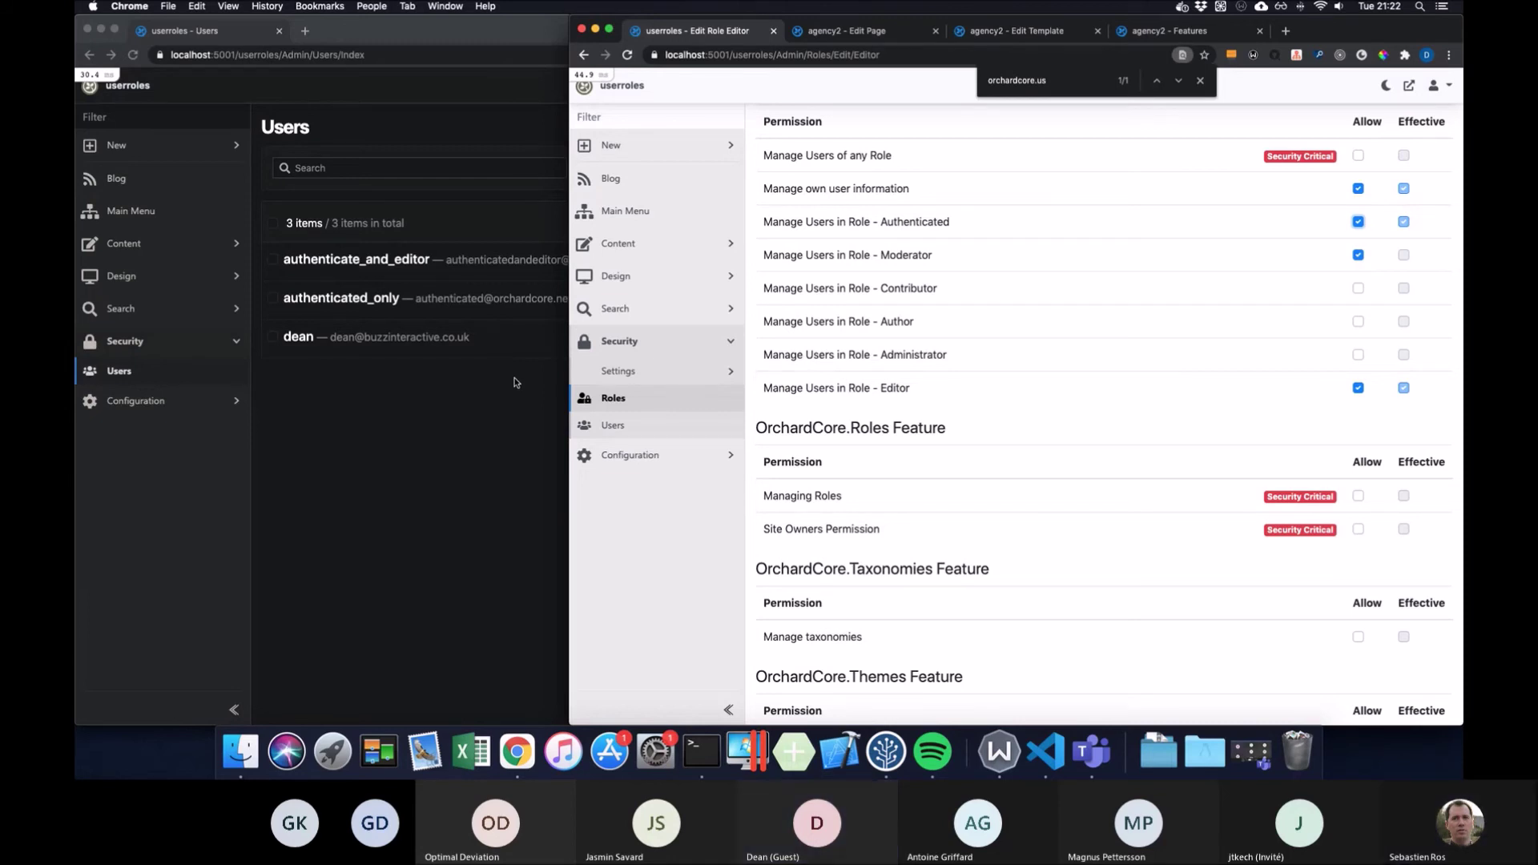
# Go to Security > Users, then on to Security > Roles
pyautogui.click(650, 431)
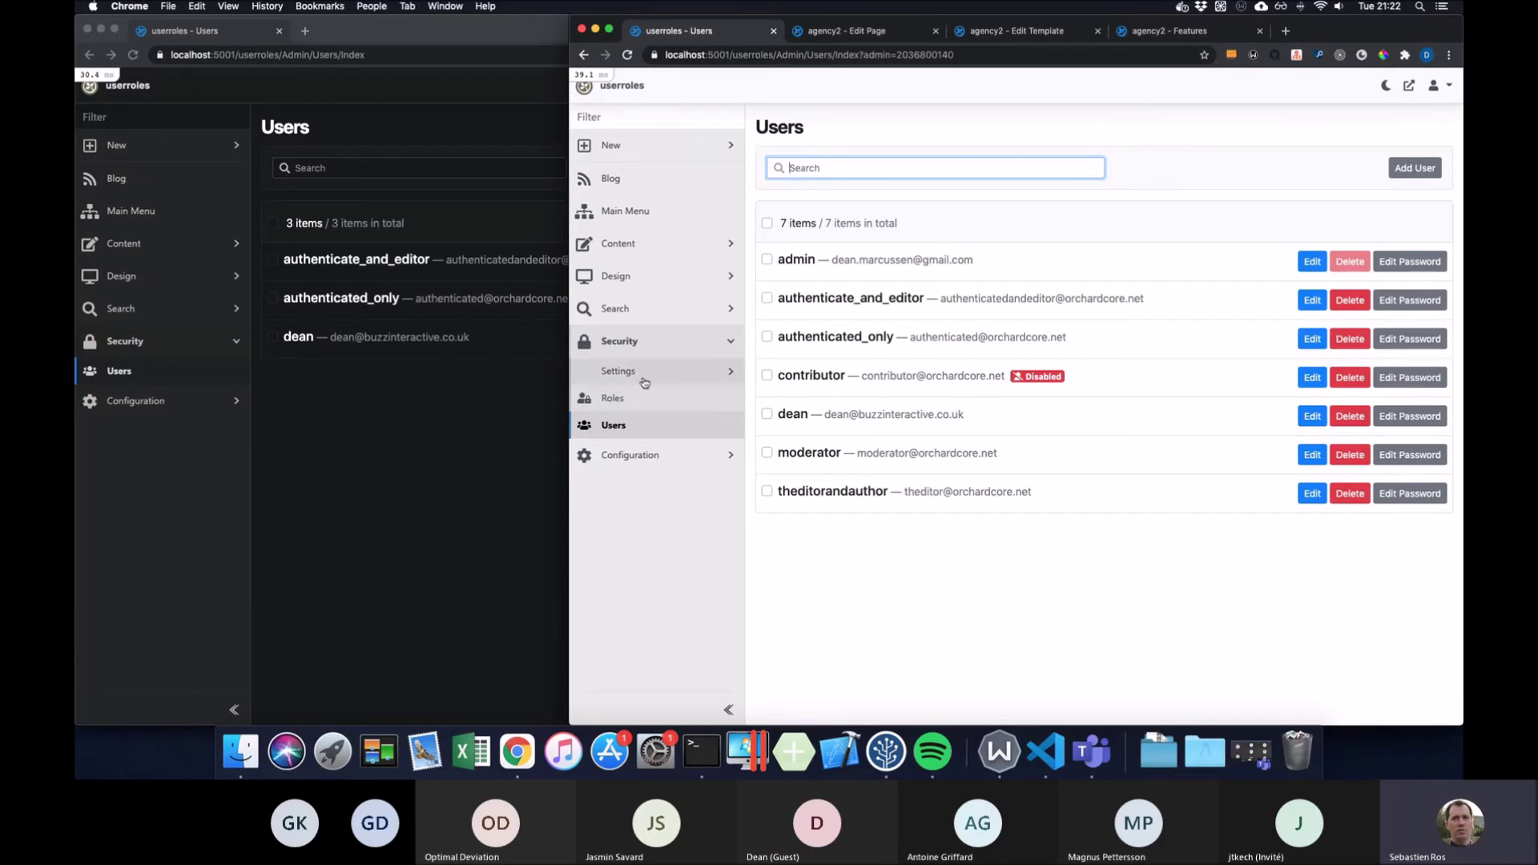
pyautogui.click(700, 404)
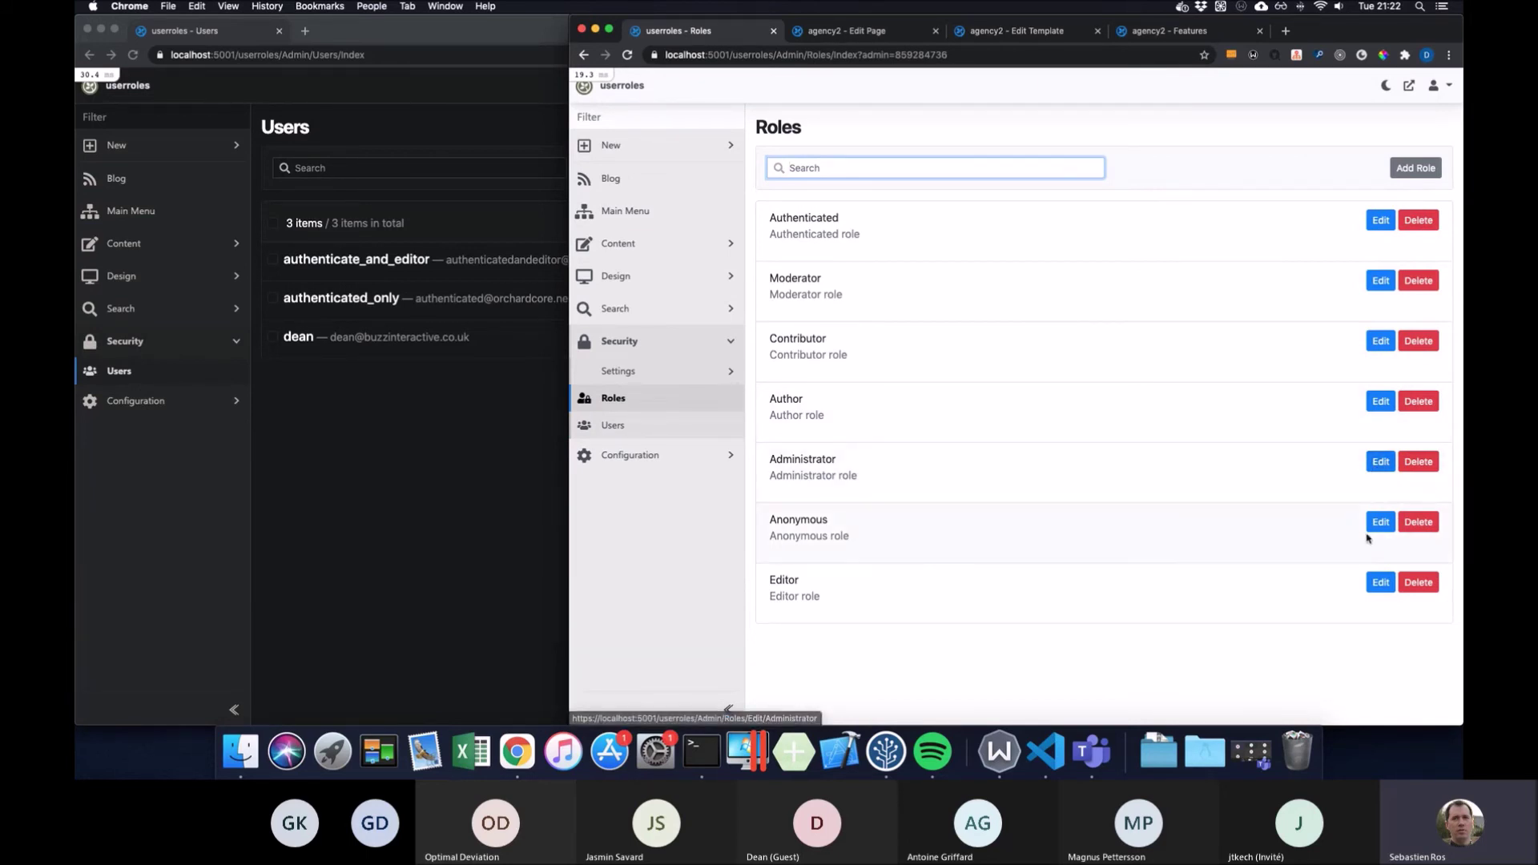
# Open the Editor role's permissions and scroll down to its Manage Users in Role entries
pyautogui.click(1371, 583)
pyautogui.scroll(-5, 1002, 491)
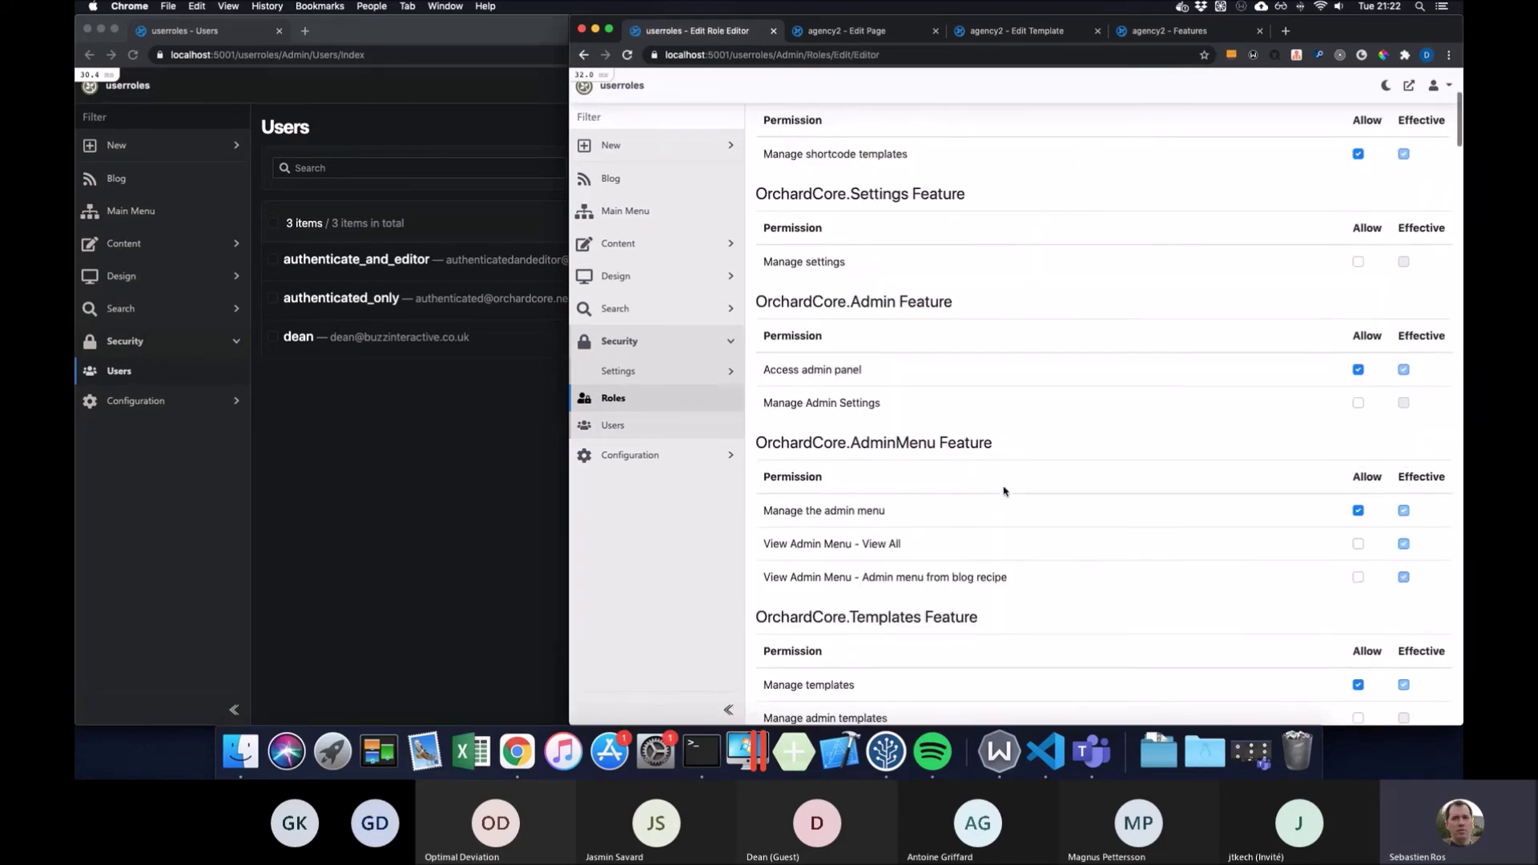
pyautogui.scroll(-15, 1003, 490)
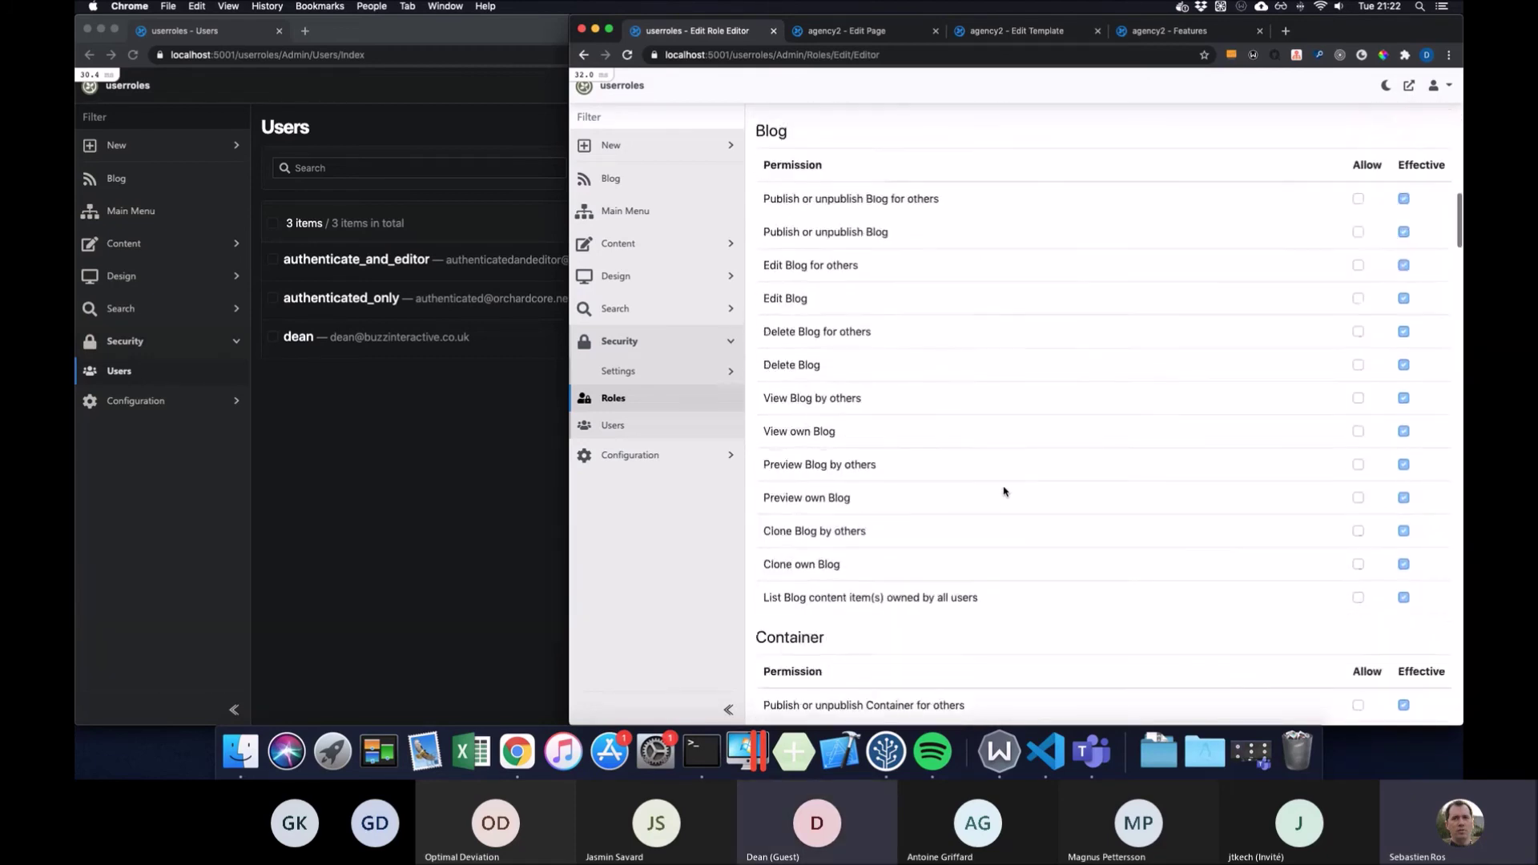
pyautogui.scroll(-20, 1003, 491)
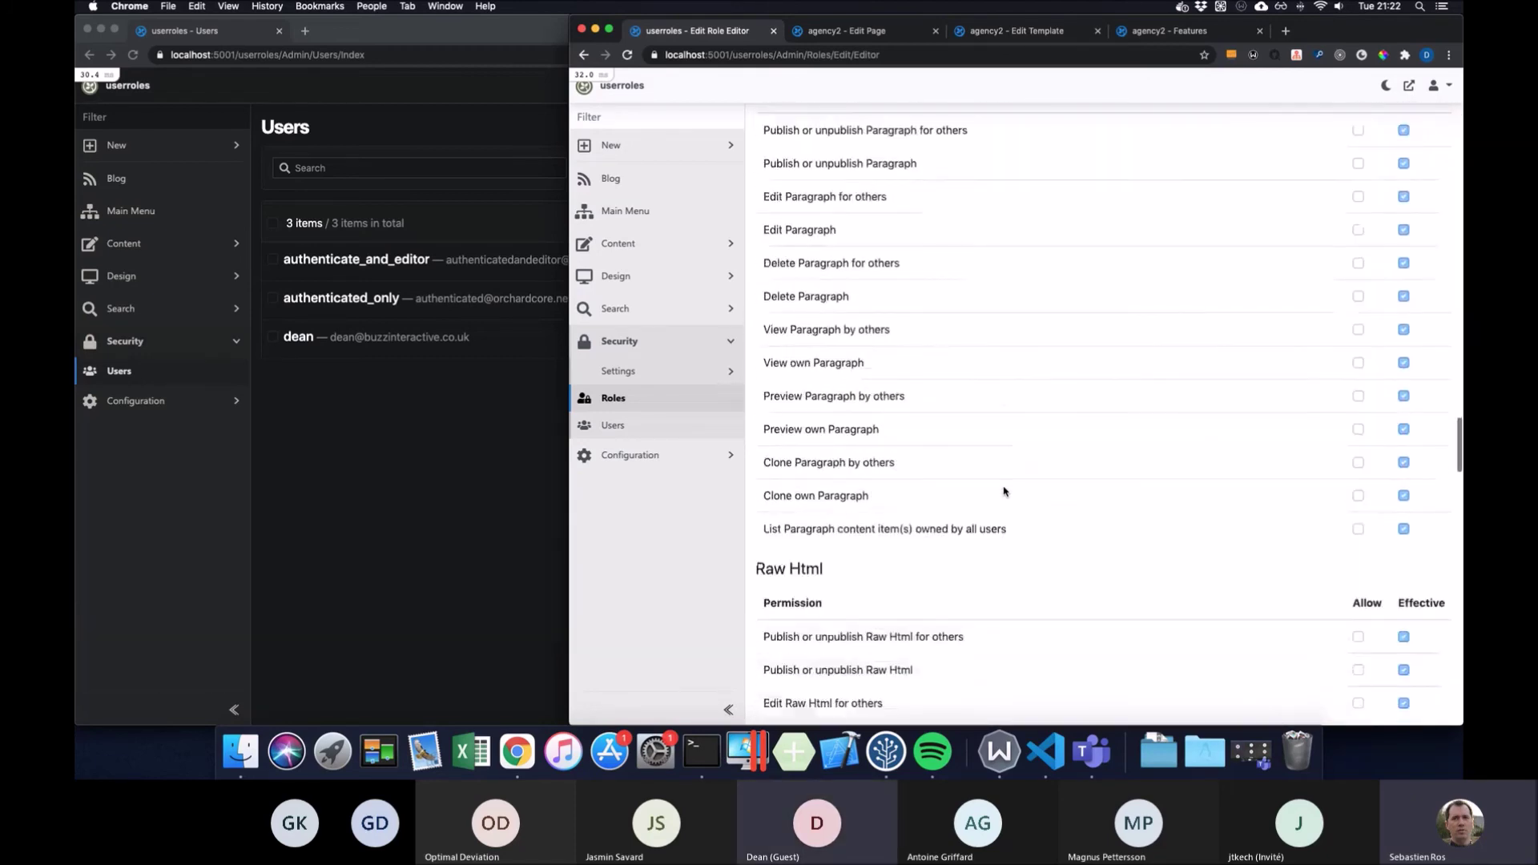
pyautogui.scroll(-20, 1004, 491)
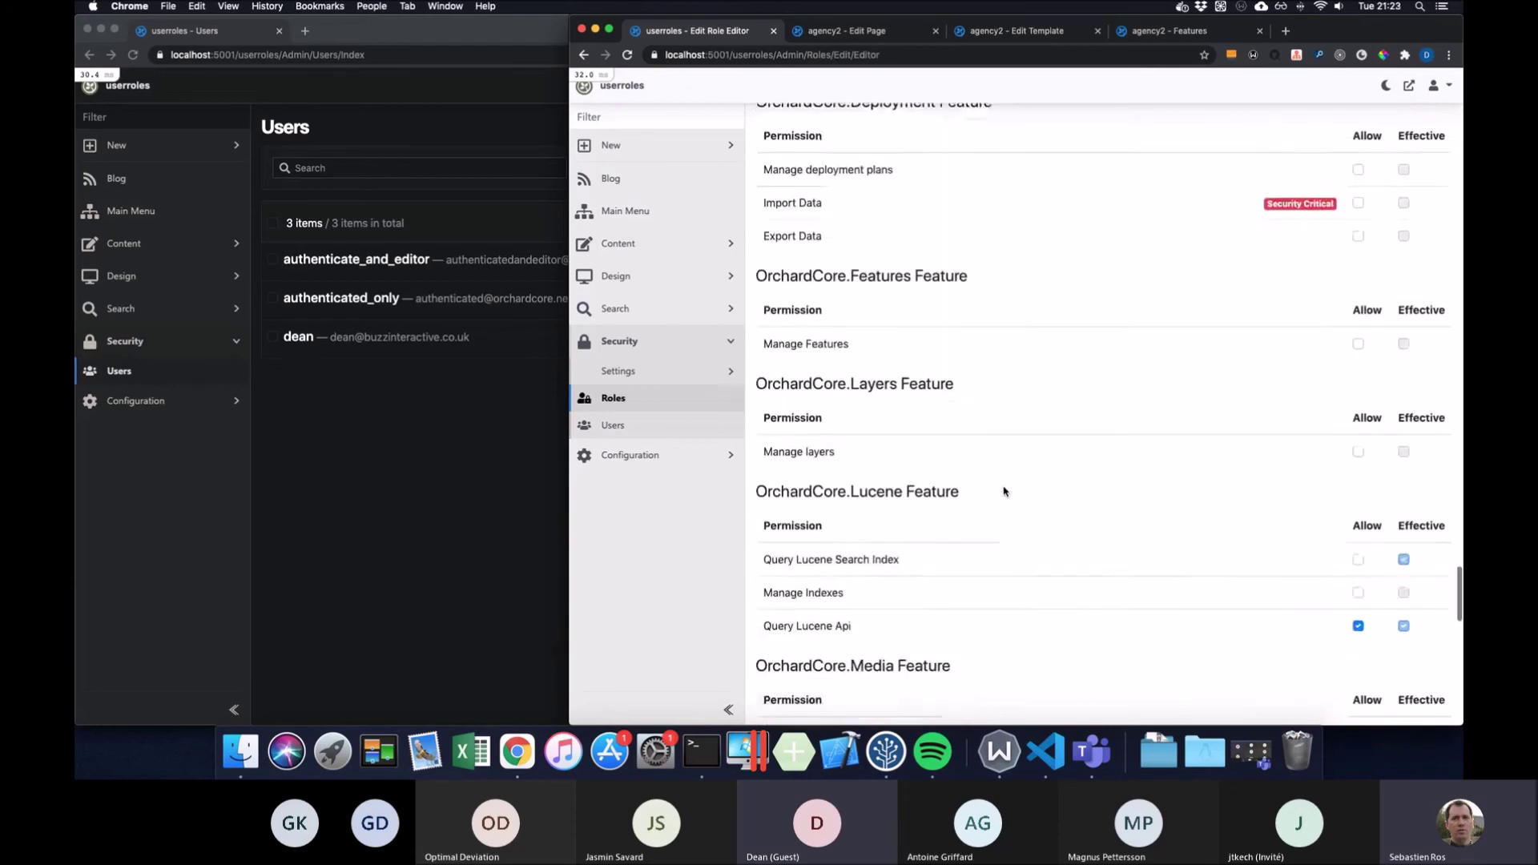
pyautogui.scroll(-20, 1003, 491)
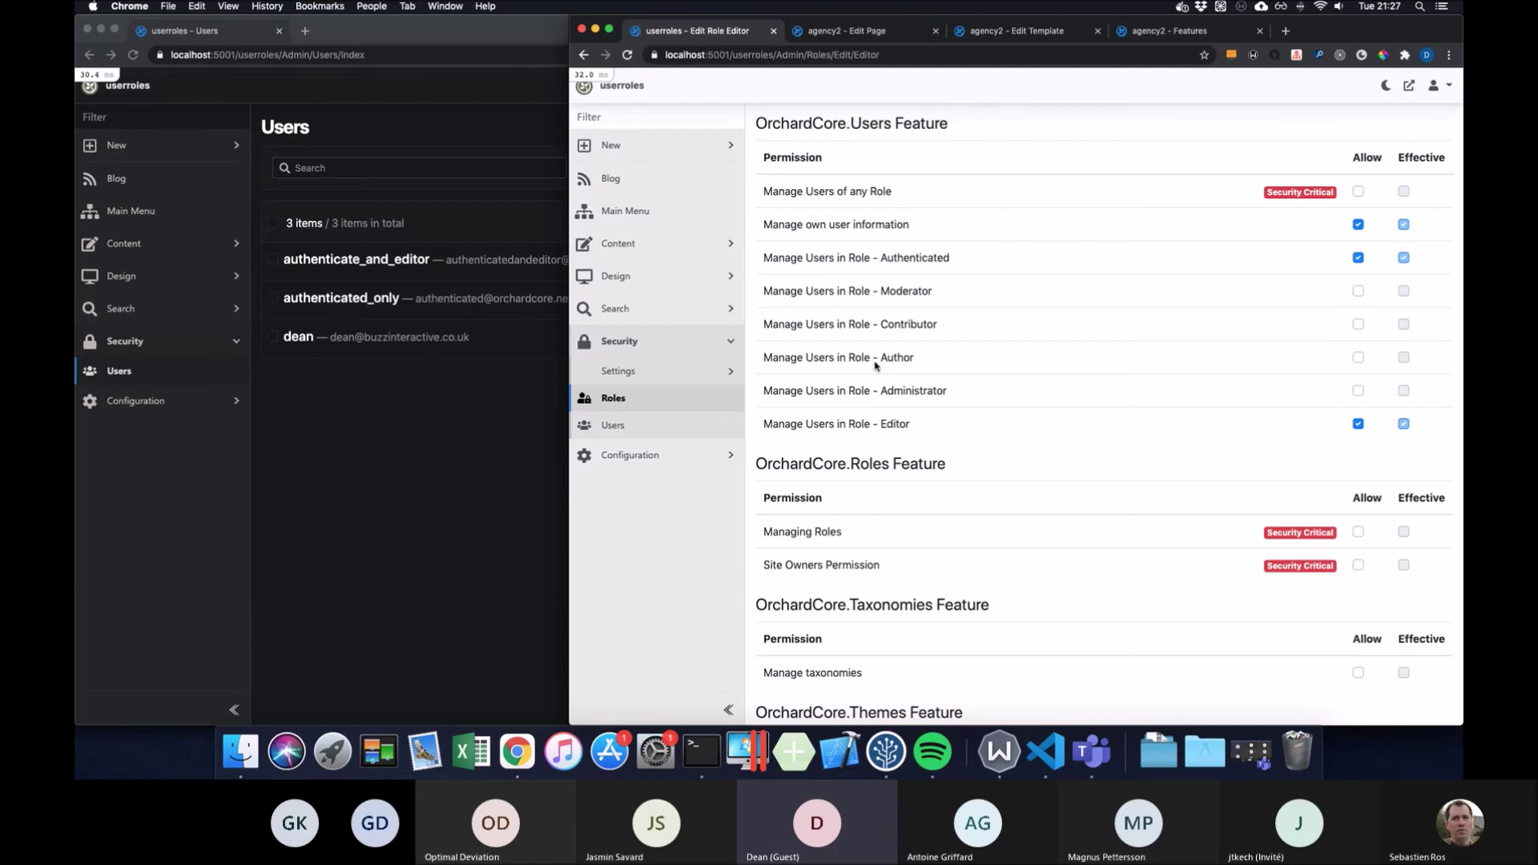
pyautogui.click(524, 407)
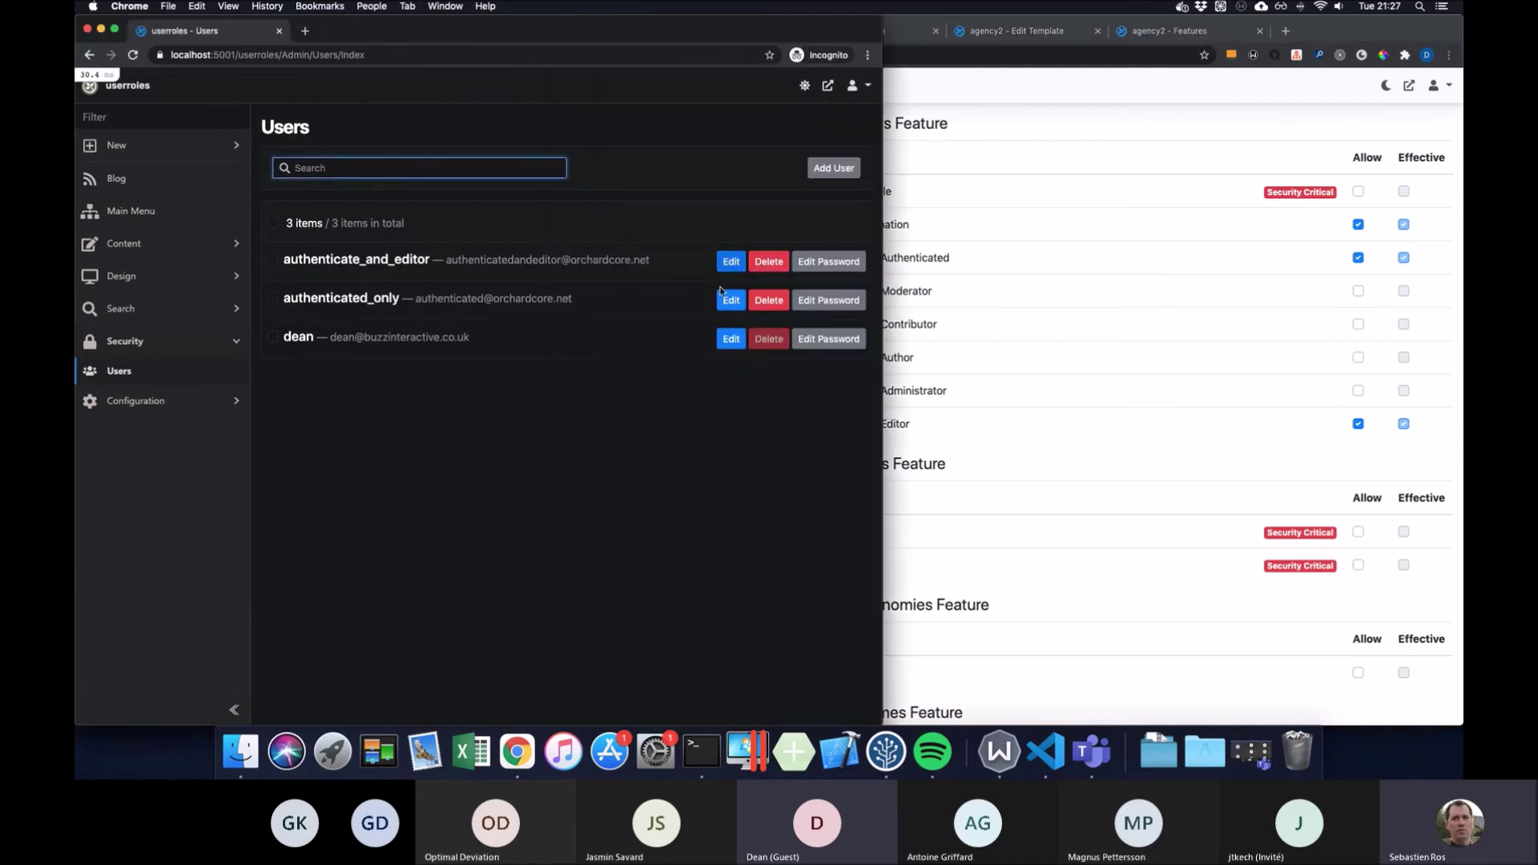
pyautogui.click(730, 299)
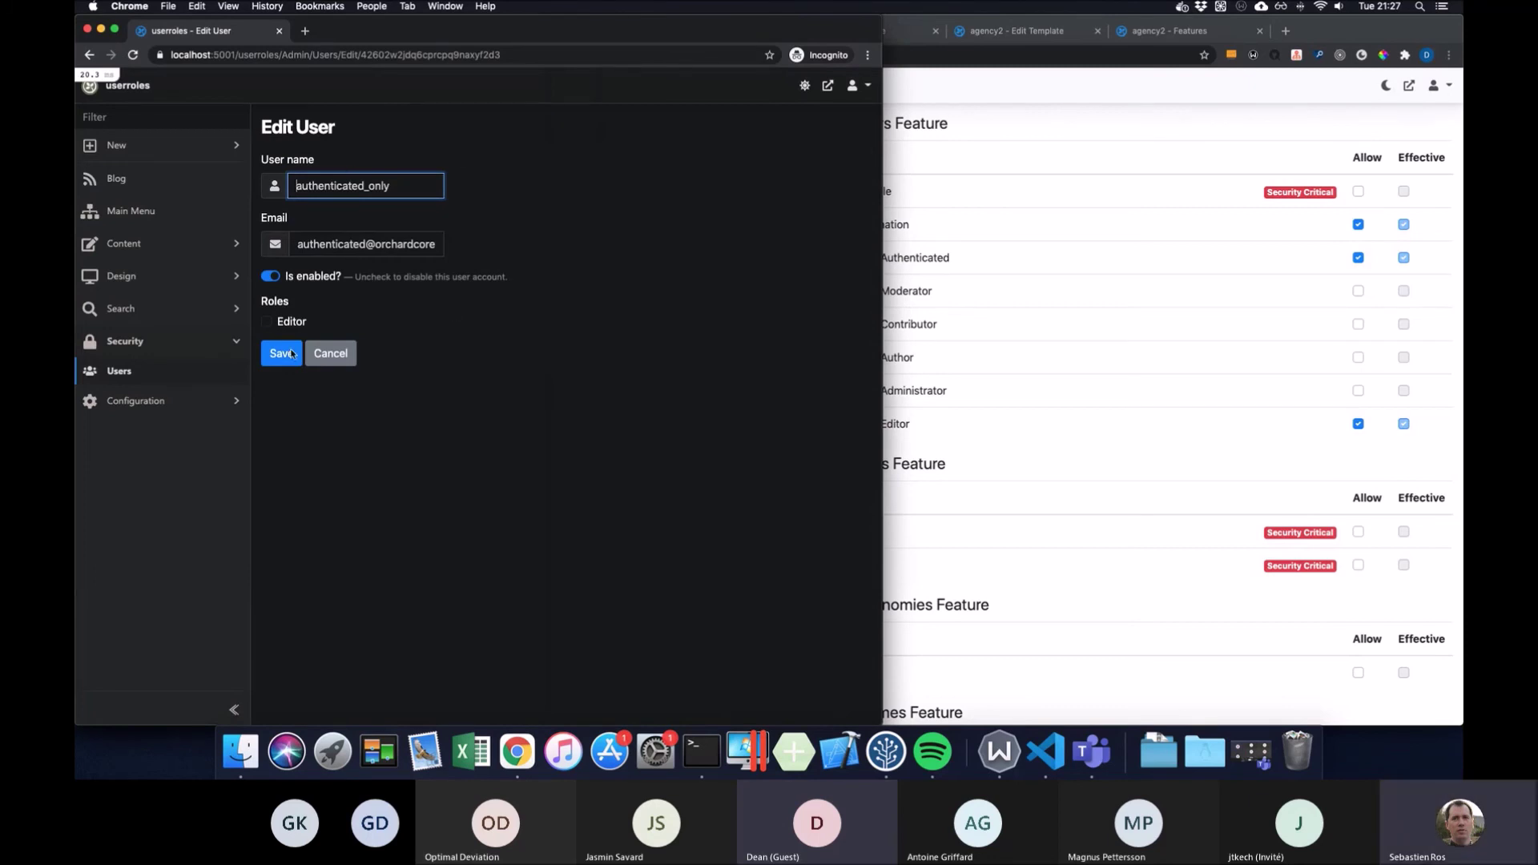
pyautogui.click(331, 353)
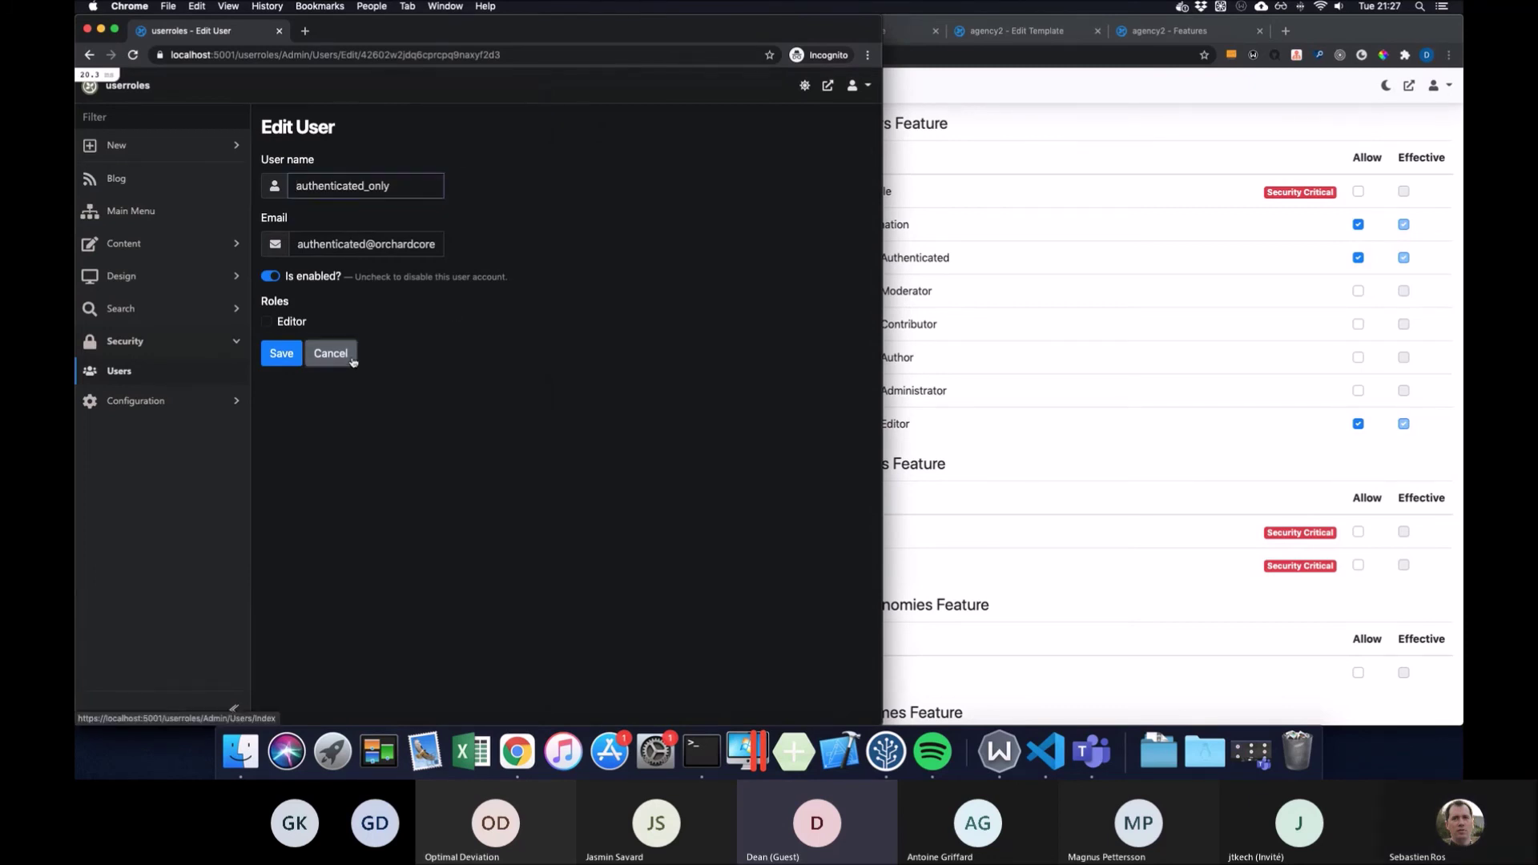
pyautogui.click(730, 300)
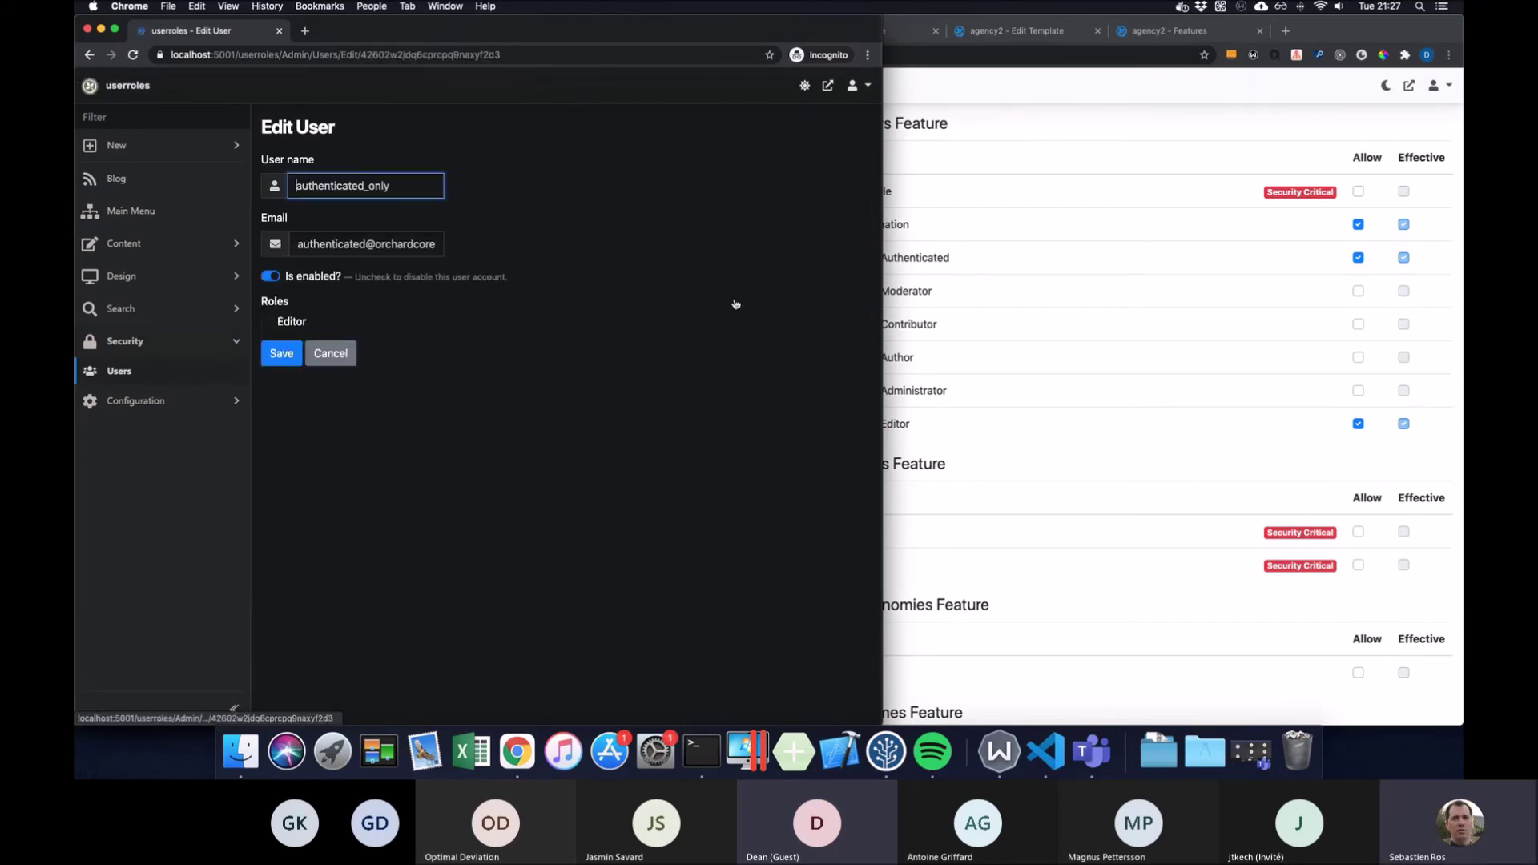
pyautogui.click(337, 355)
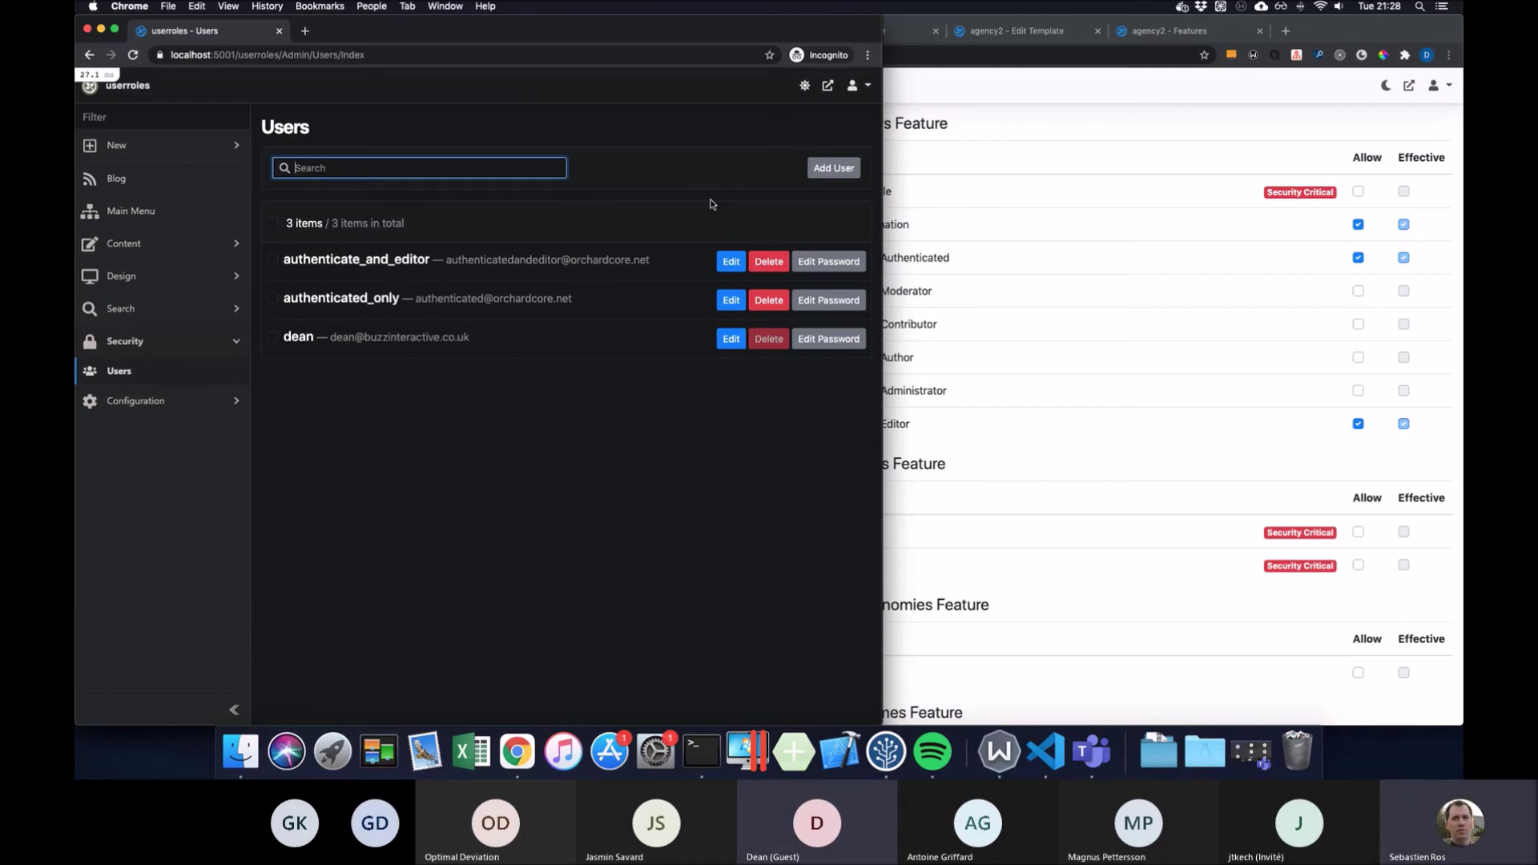
# Switch between the role editor and incognito windows, then list all seven users in the main window
pyautogui.click(1067, 138)
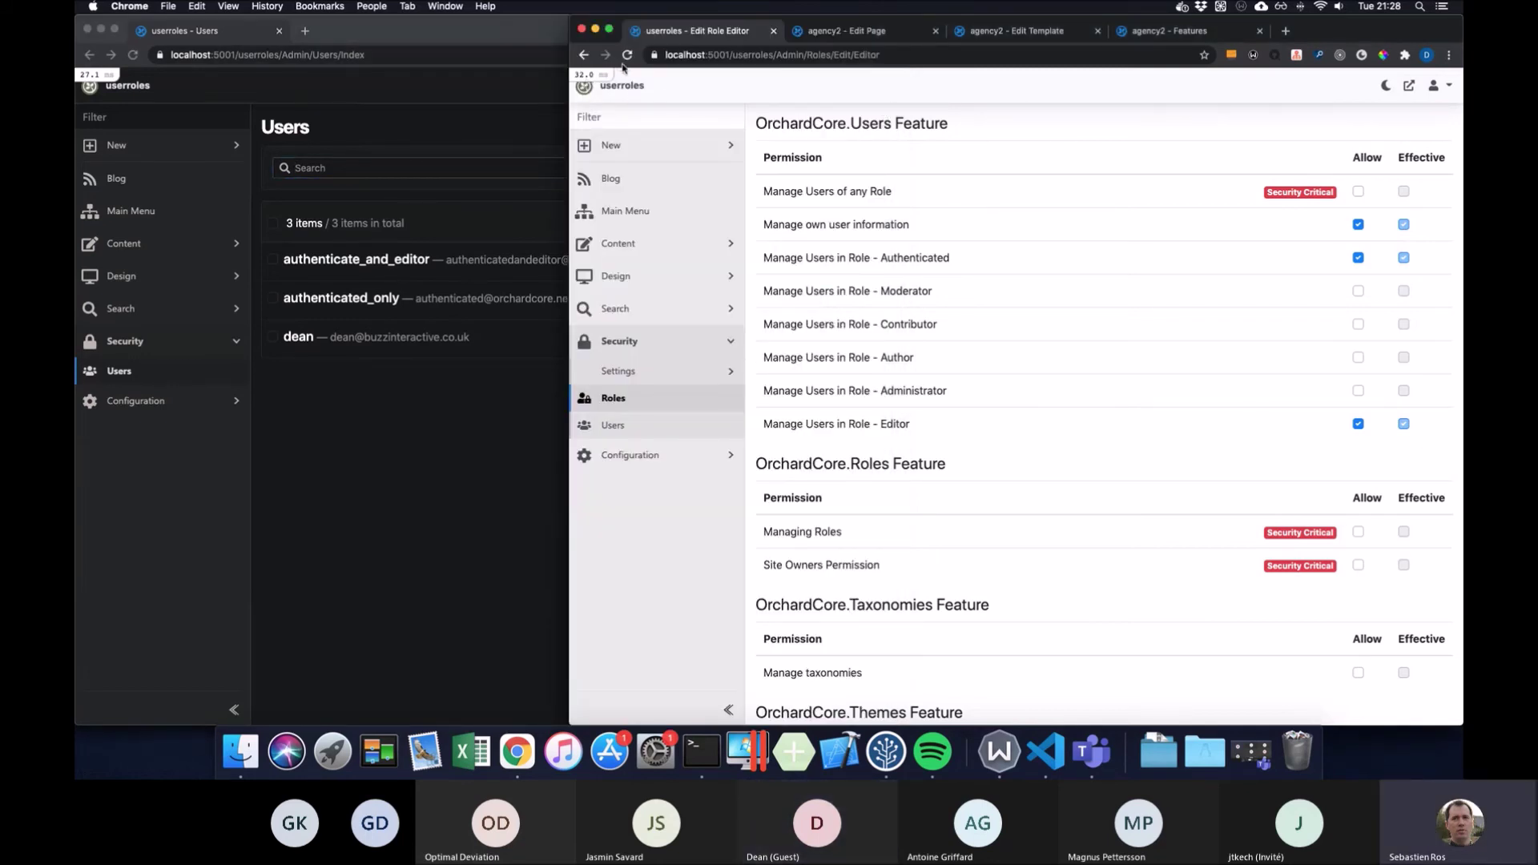
pyautogui.click(530, 38)
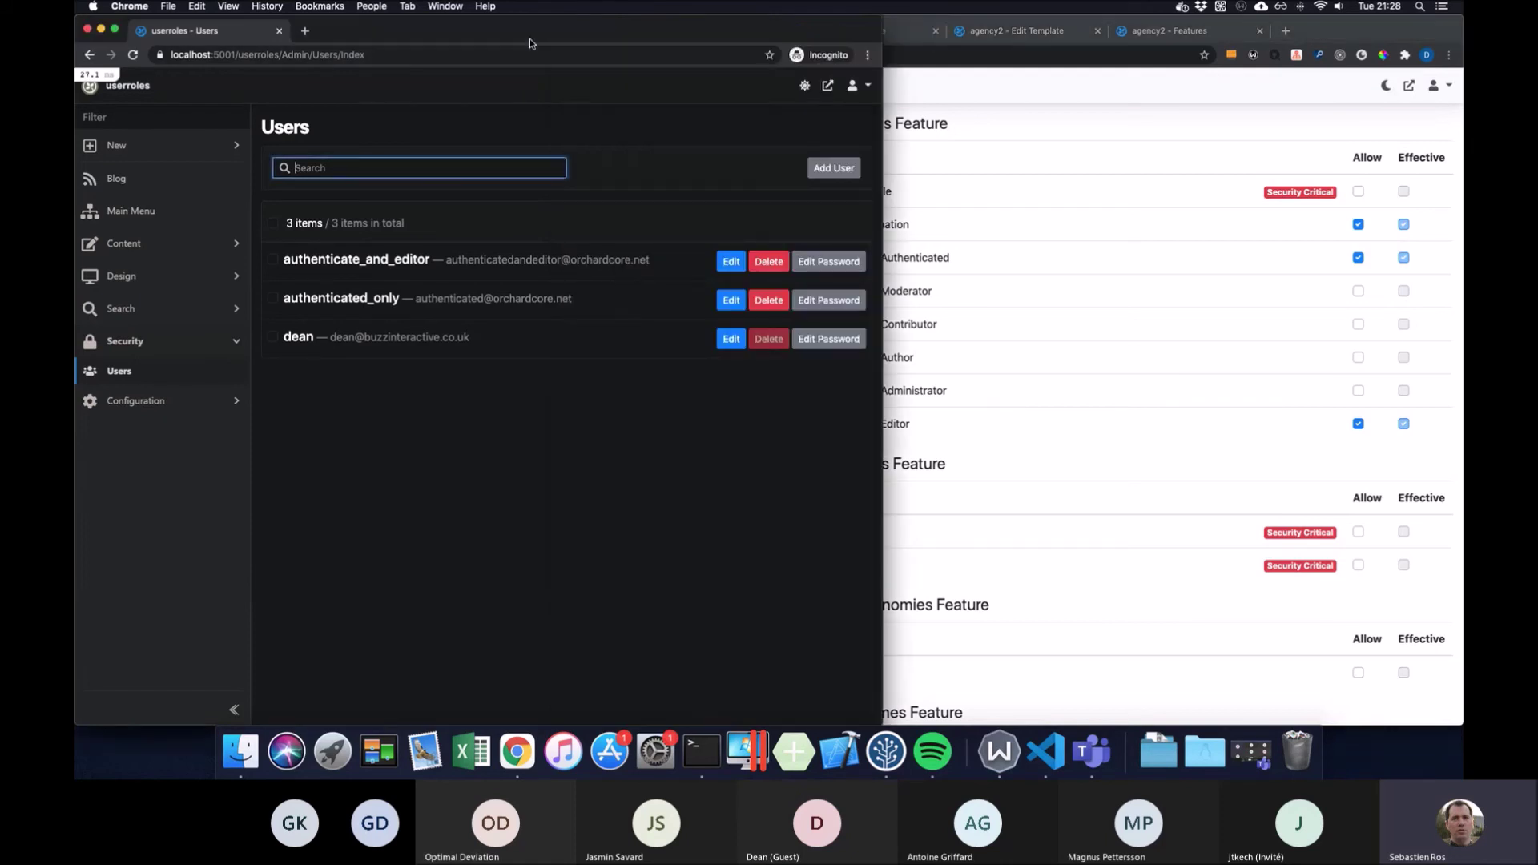
pyautogui.click(1201, 186)
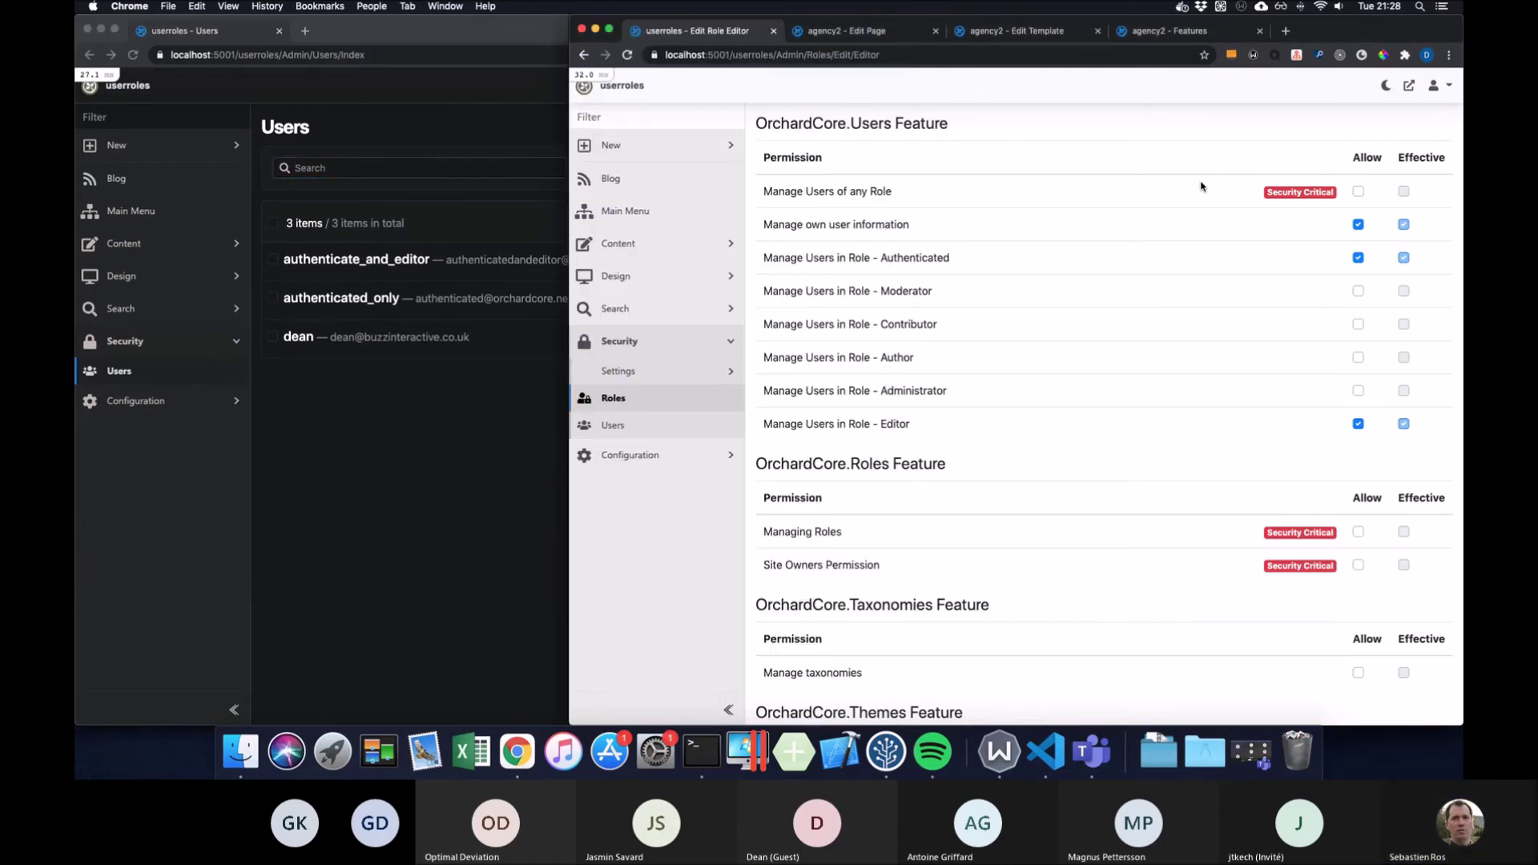
pyautogui.scroll(2, 1201, 186)
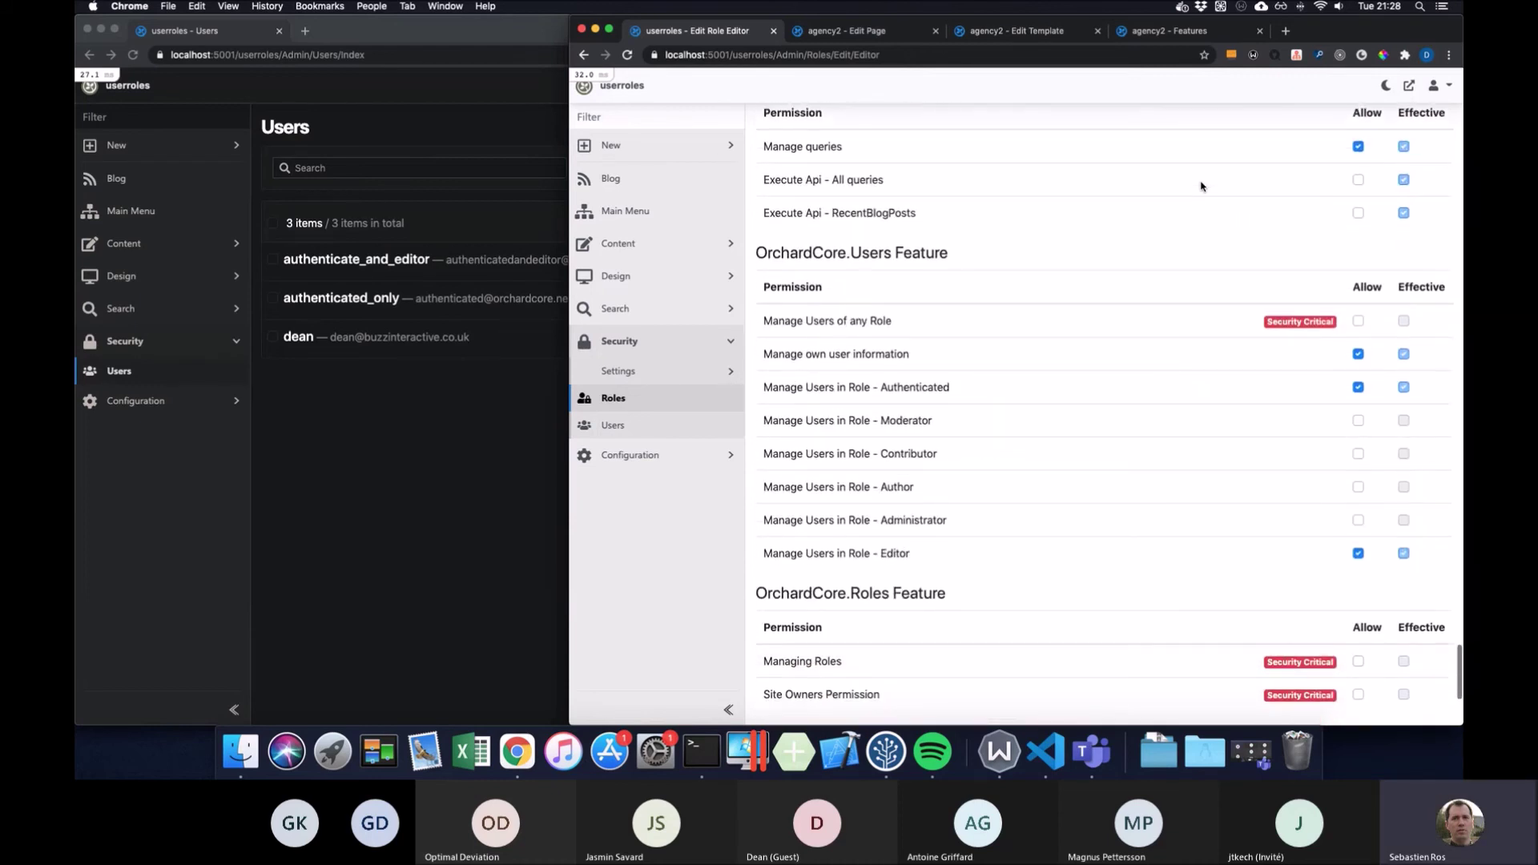
pyautogui.click(613, 424)
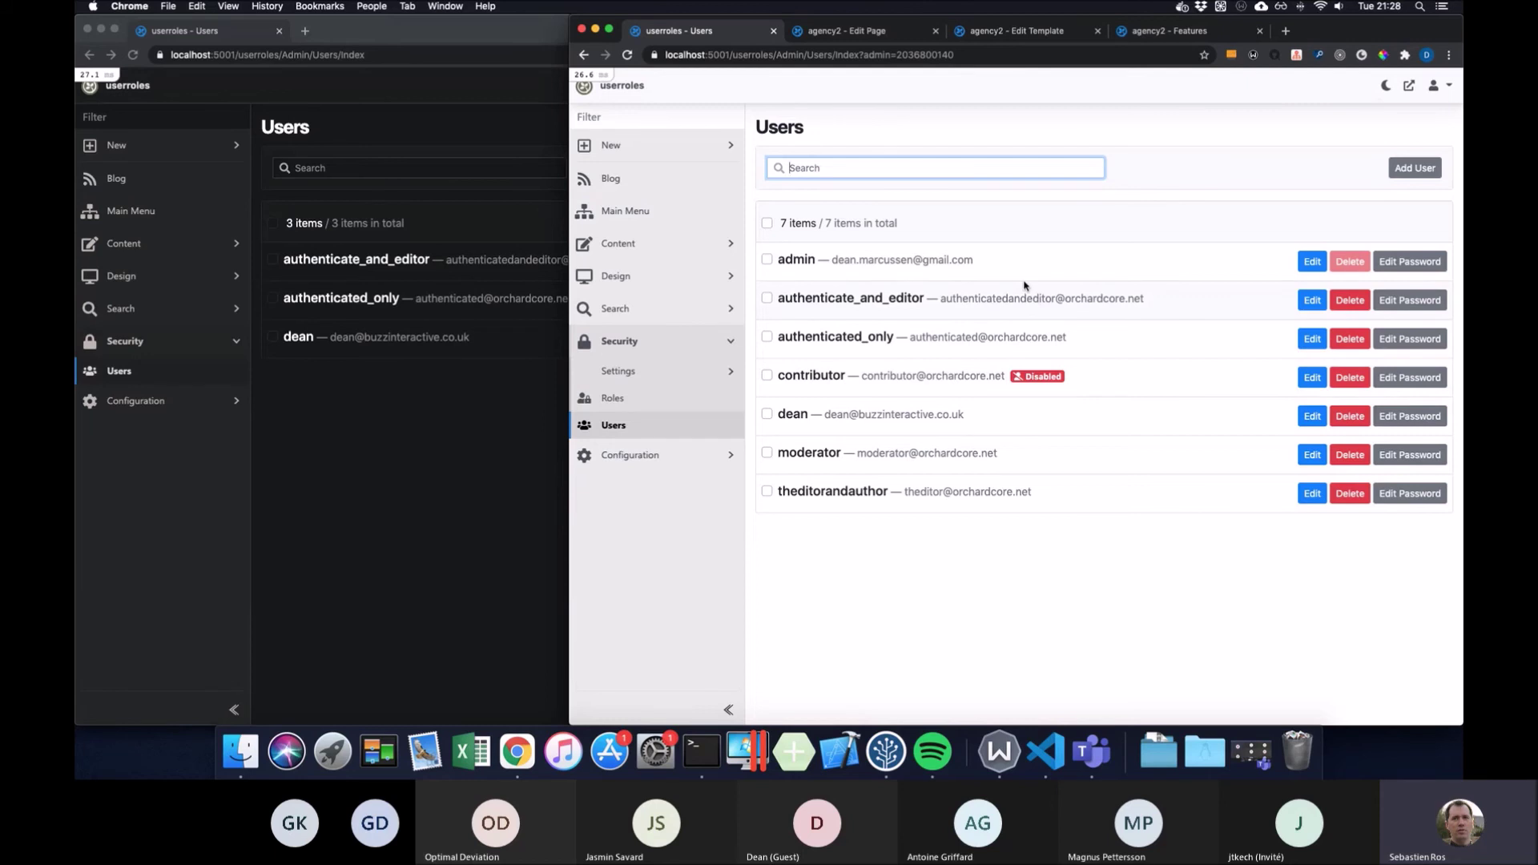
# Open Manage Content from the Content menu and drag the window's left edge to narrow it
pyautogui.click(731, 246)
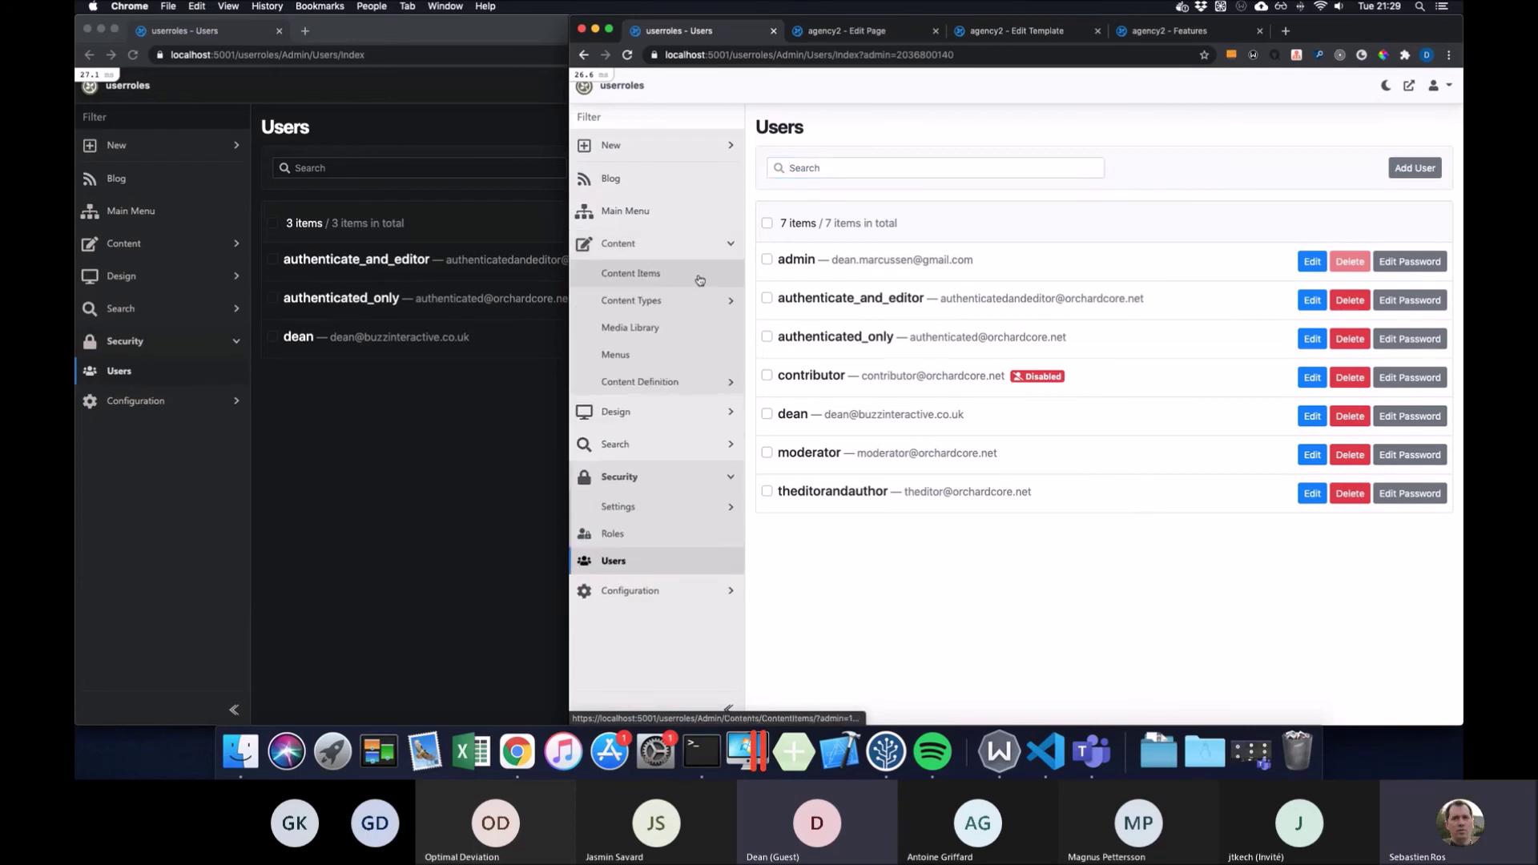
pyautogui.click(696, 274)
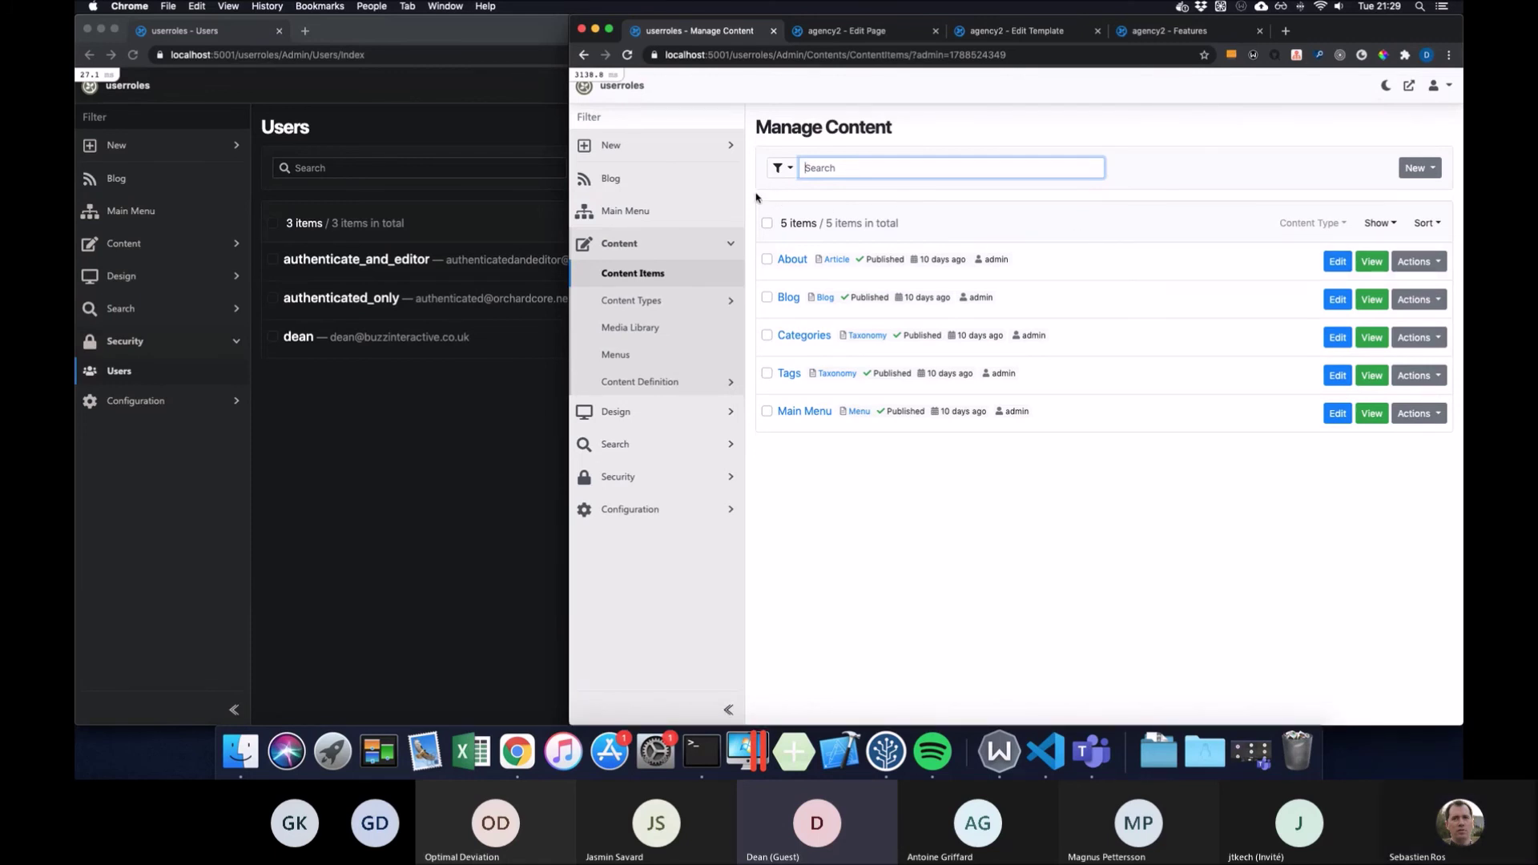
pyautogui.moveTo(570, 183); pyautogui.dragTo(498, 176)
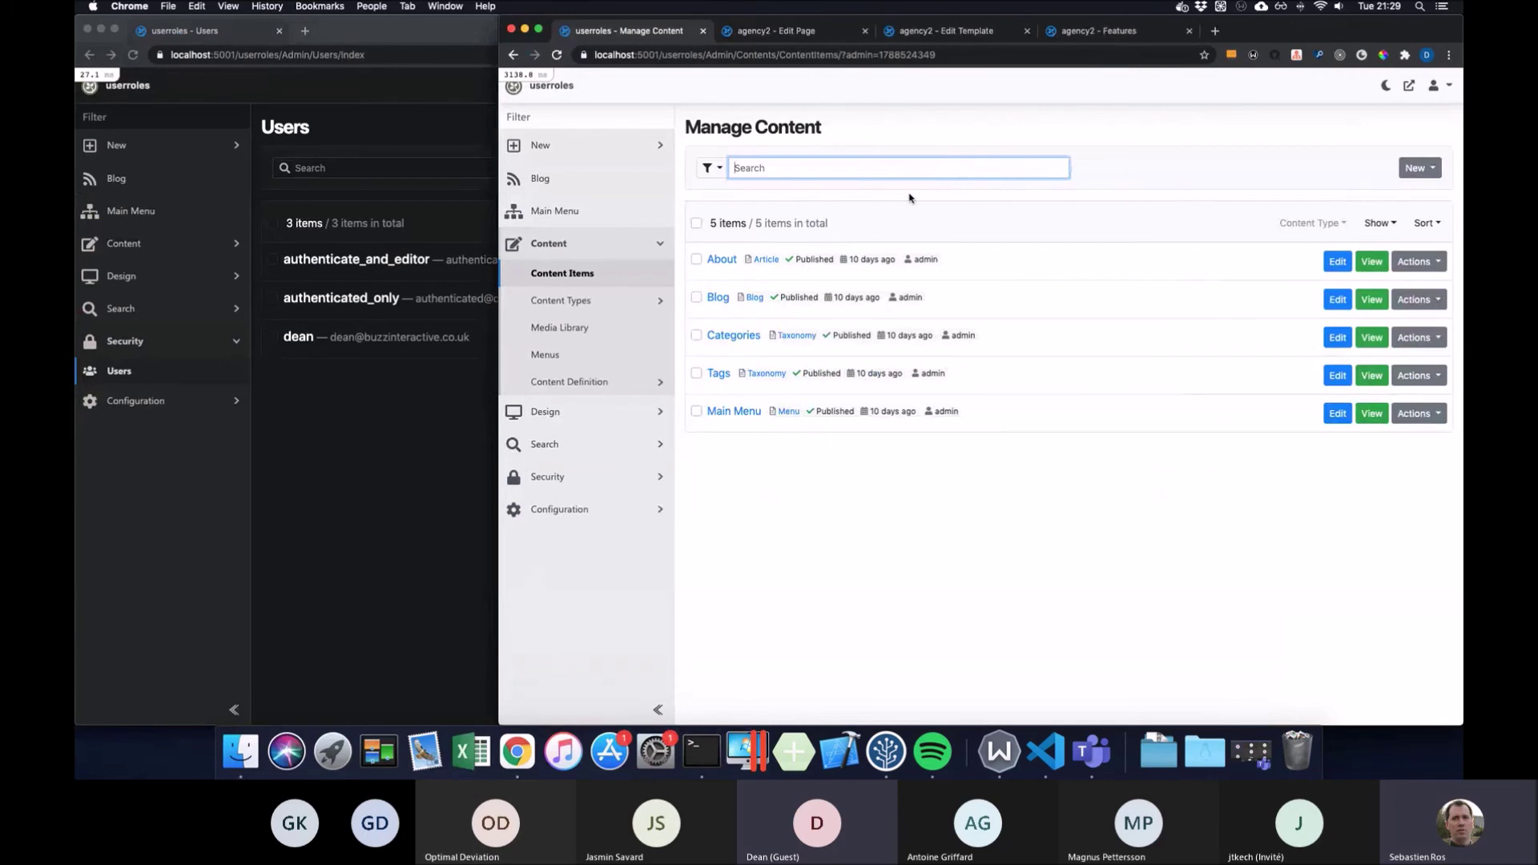
# Filter the content list to Article items, then reset Content Type to All
pyautogui.click(768, 262)
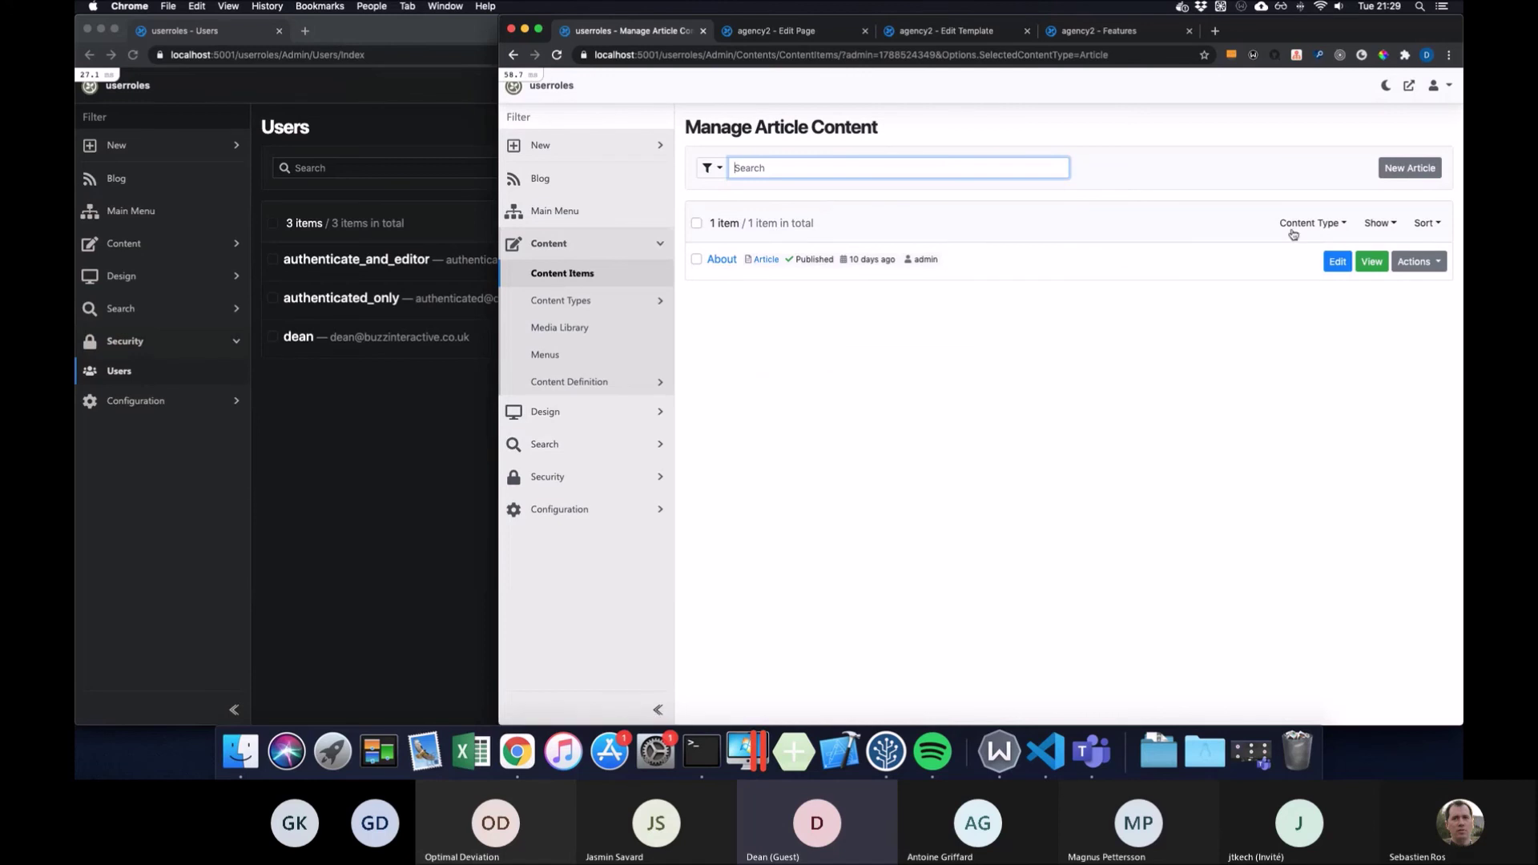
pyautogui.click(1321, 226)
pyautogui.click(1325, 307)
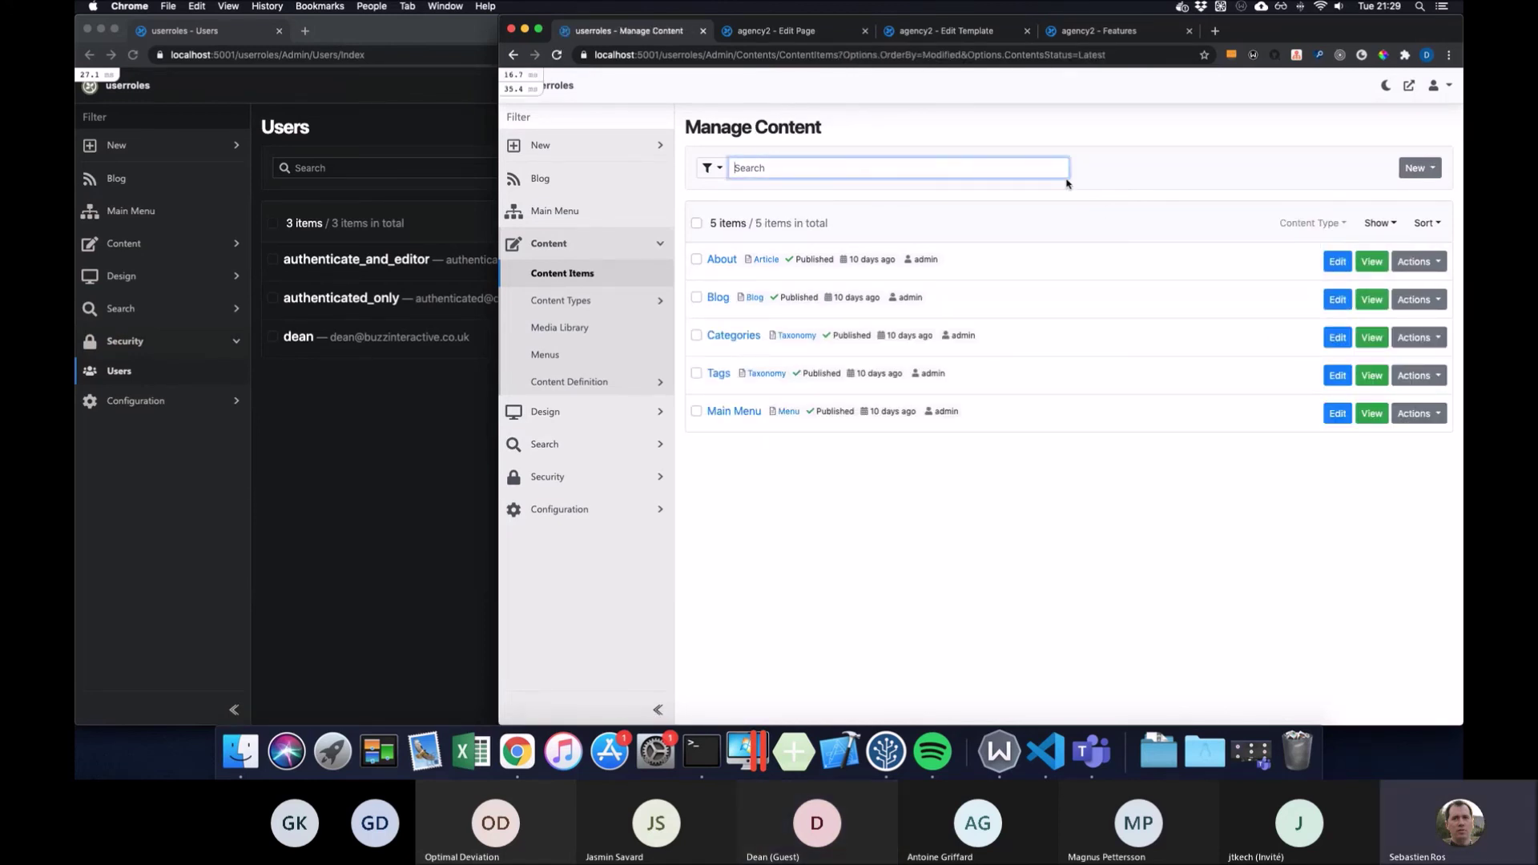
# Bring up the creatable types Article, Blog, Liquid Page, Page and Taxonomy under sidebar New
pyautogui.click(1432, 169)
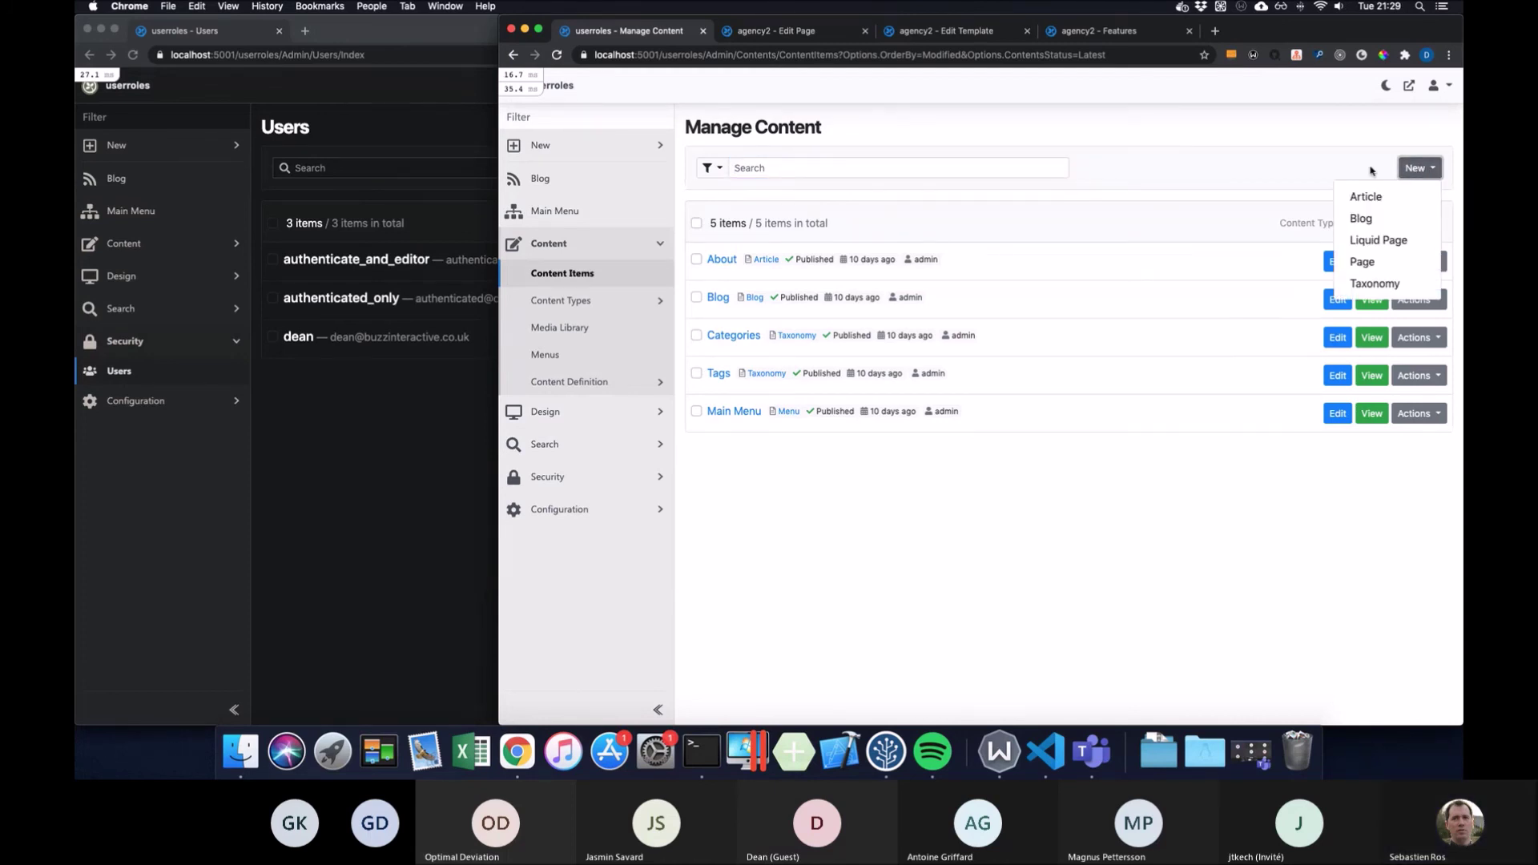
pyautogui.click(1314, 168)
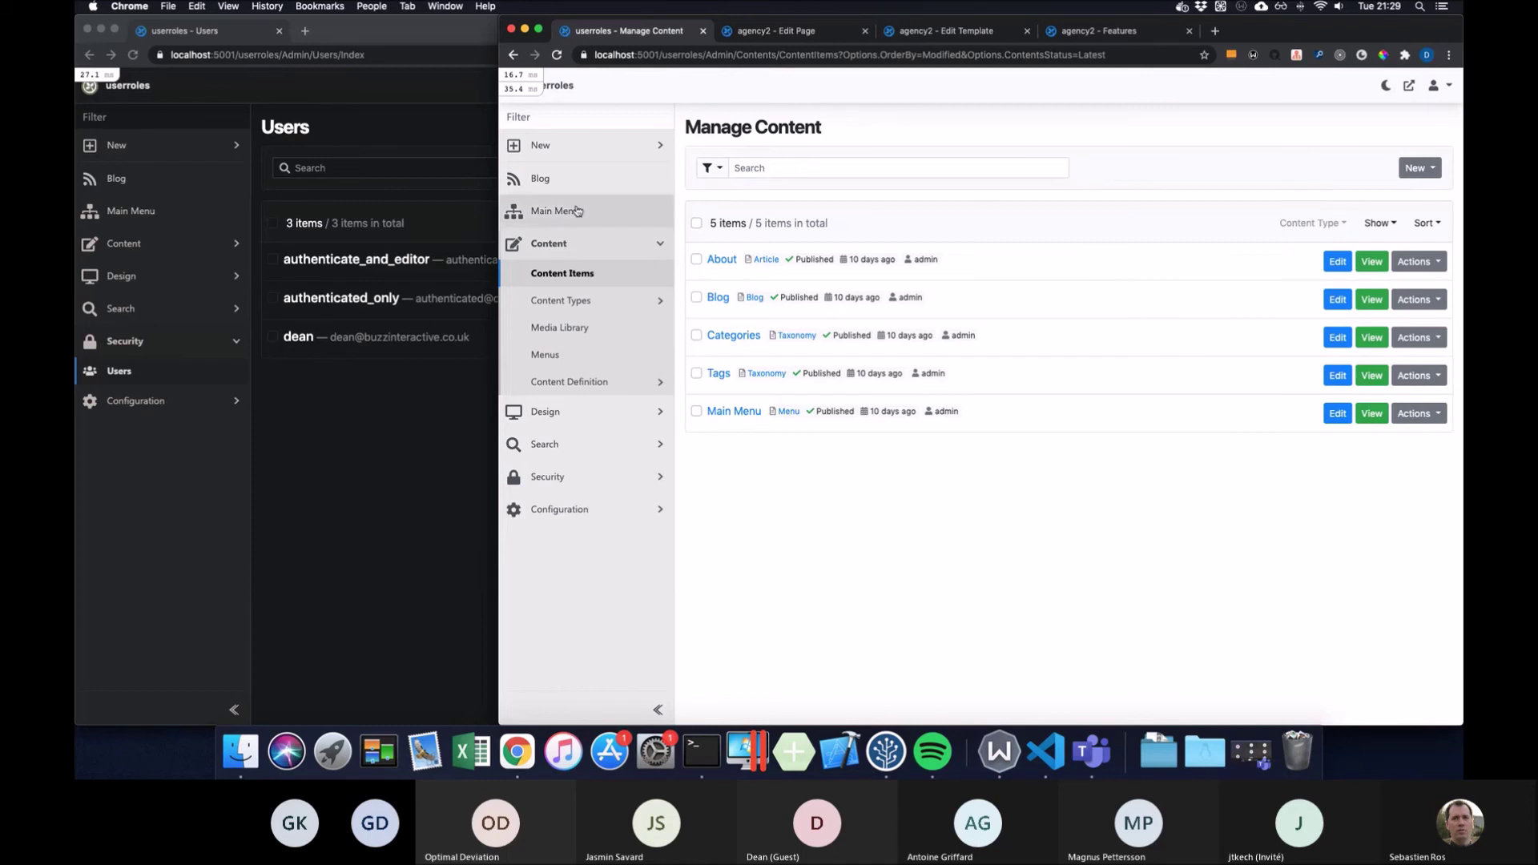
pyautogui.click(510, 151)
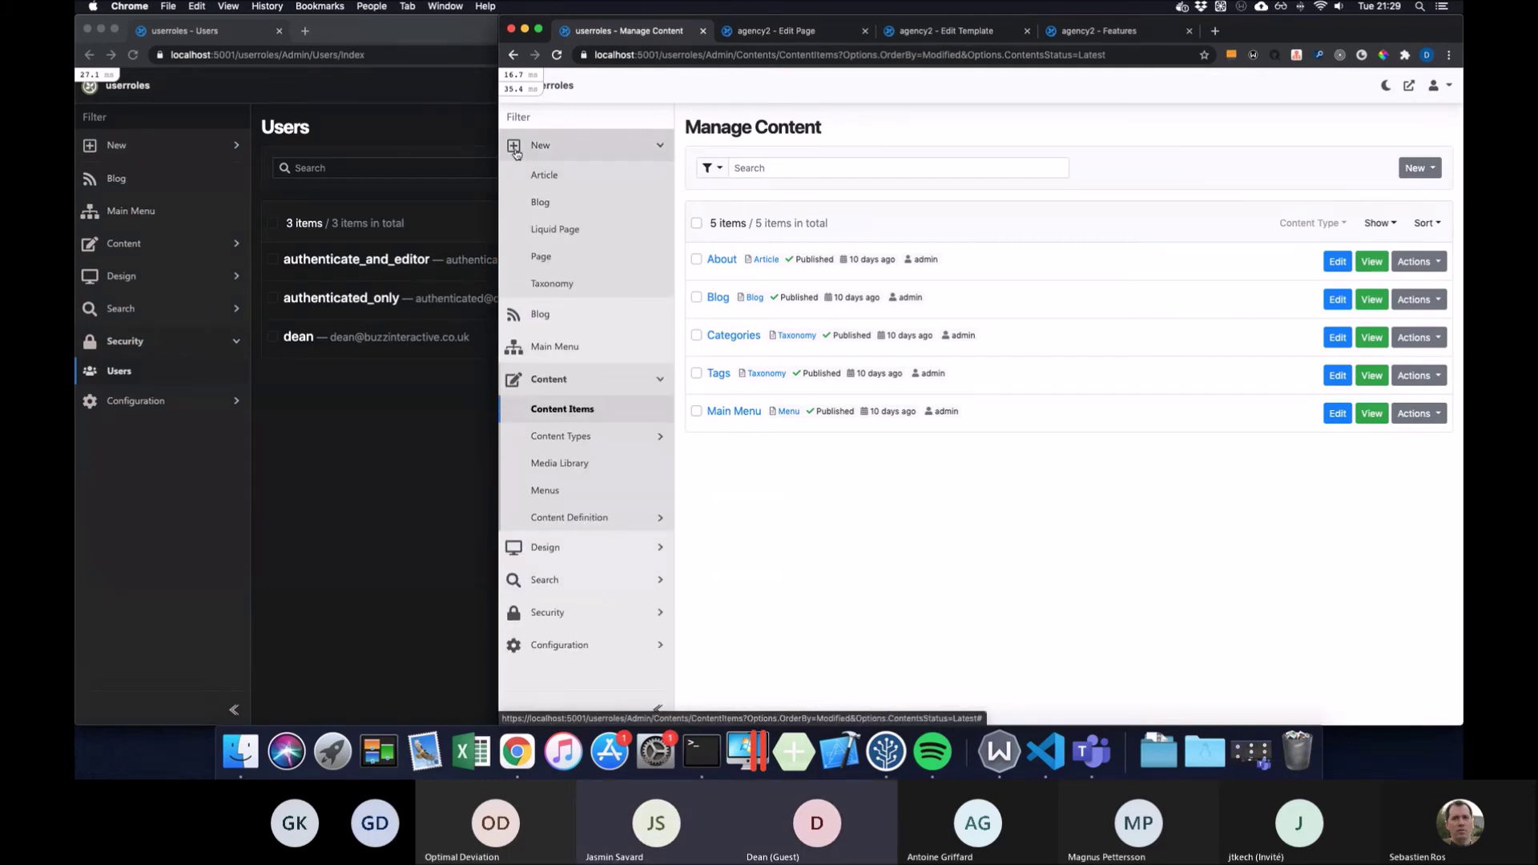
pyautogui.click(528, 153)
pyautogui.click(528, 152)
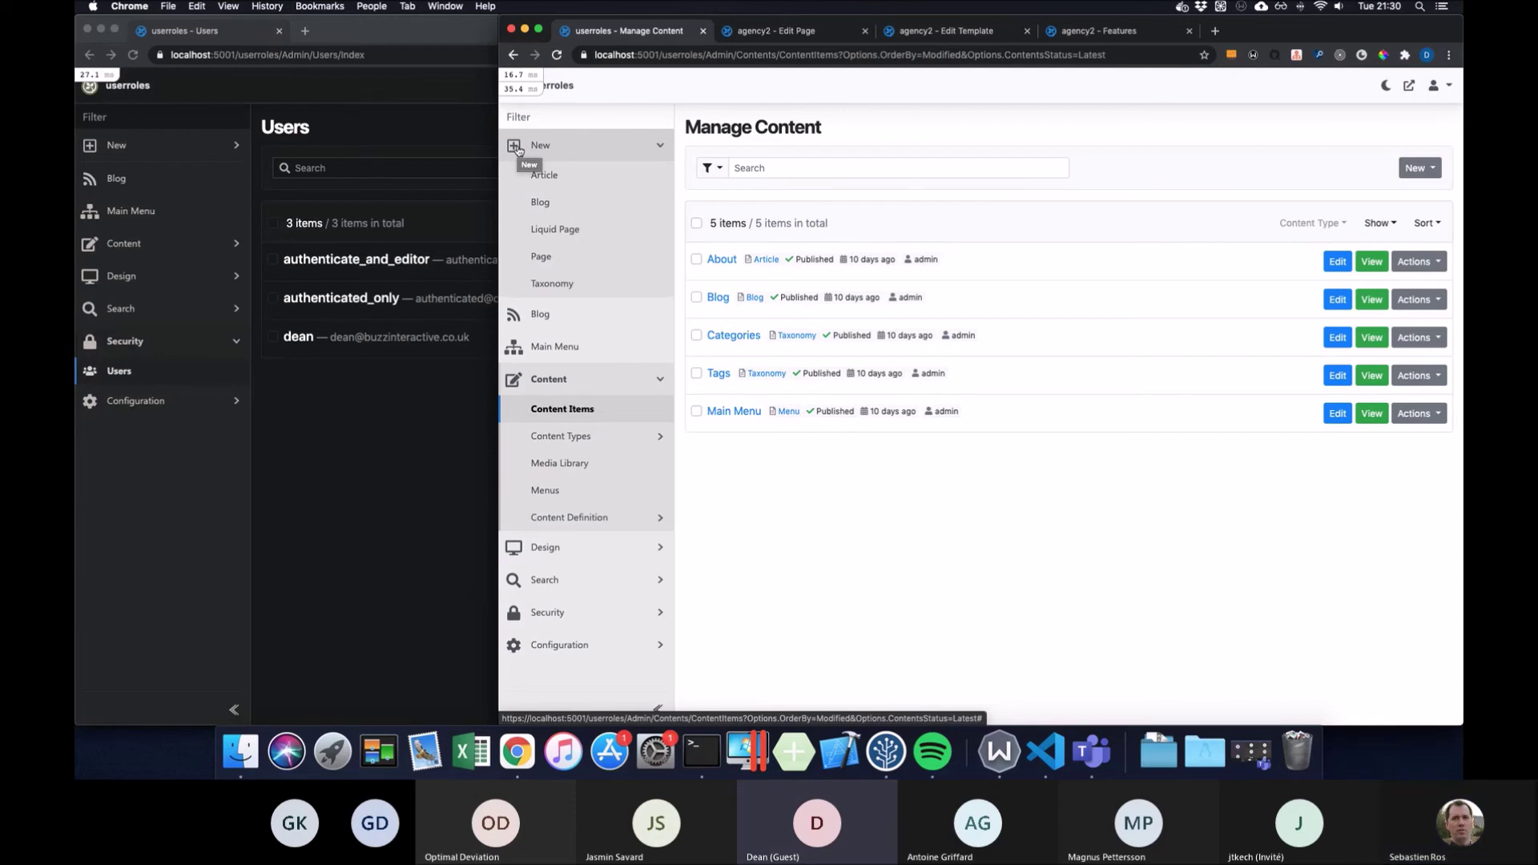
# Collapse sidebar New, glance at the About Actions and New dropdowns, and narrow the window further
pyautogui.click(516, 146)
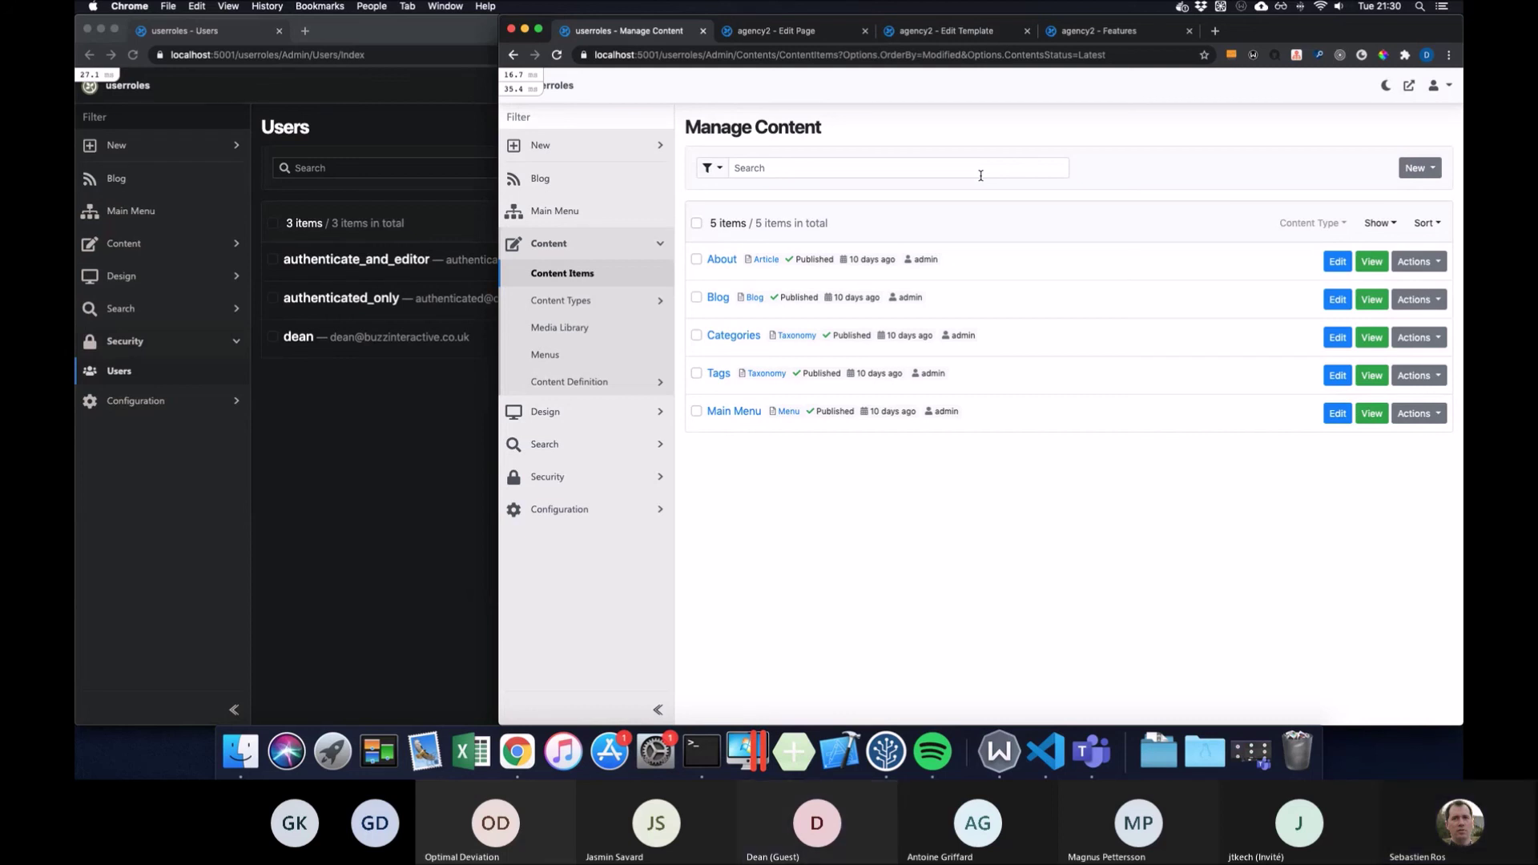
pyautogui.click(1445, 265)
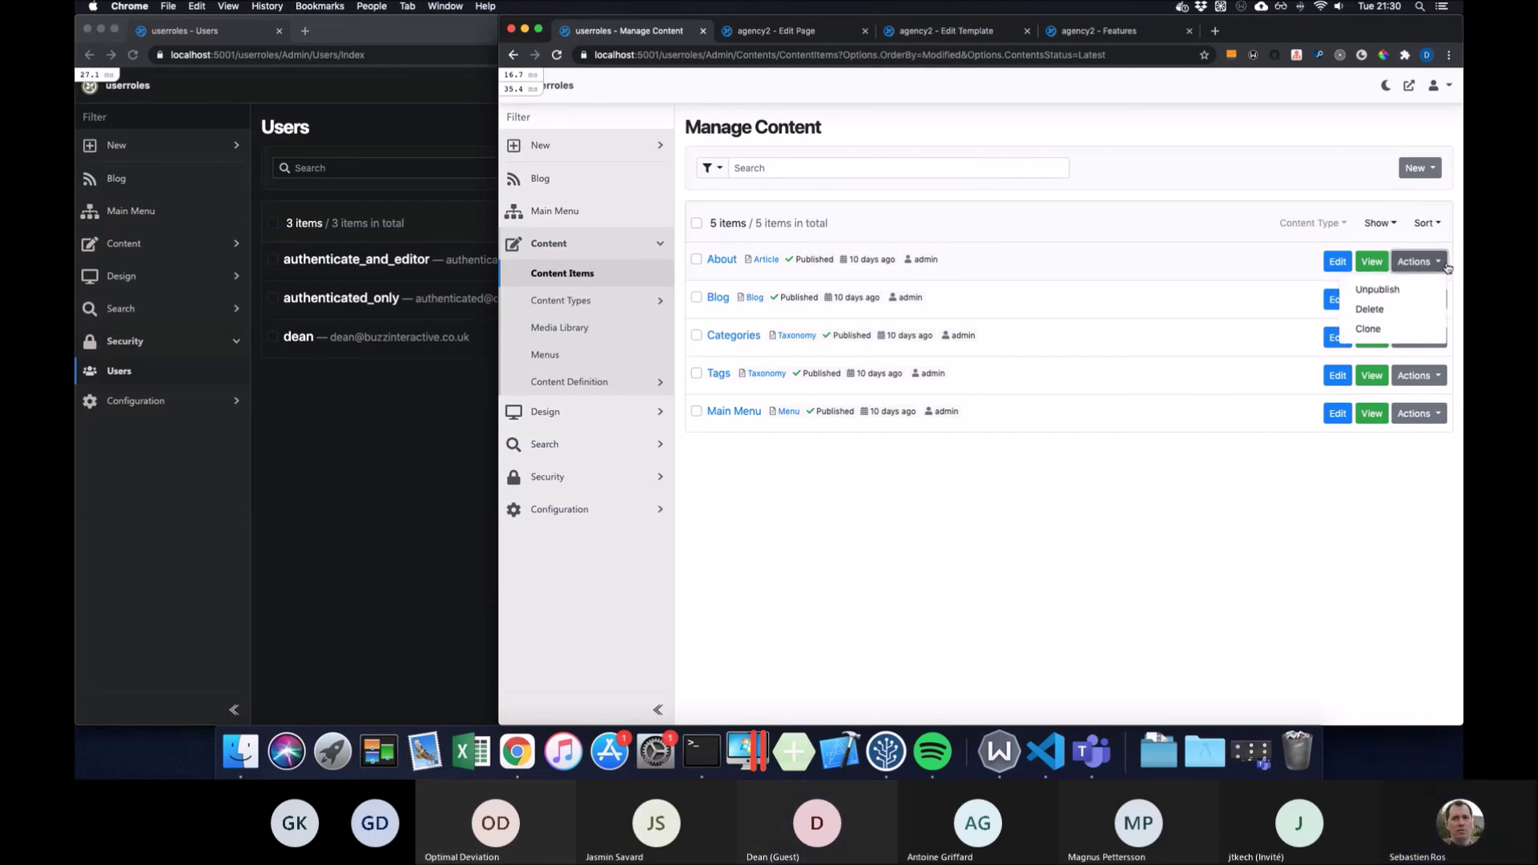
pyautogui.click(1216, 263)
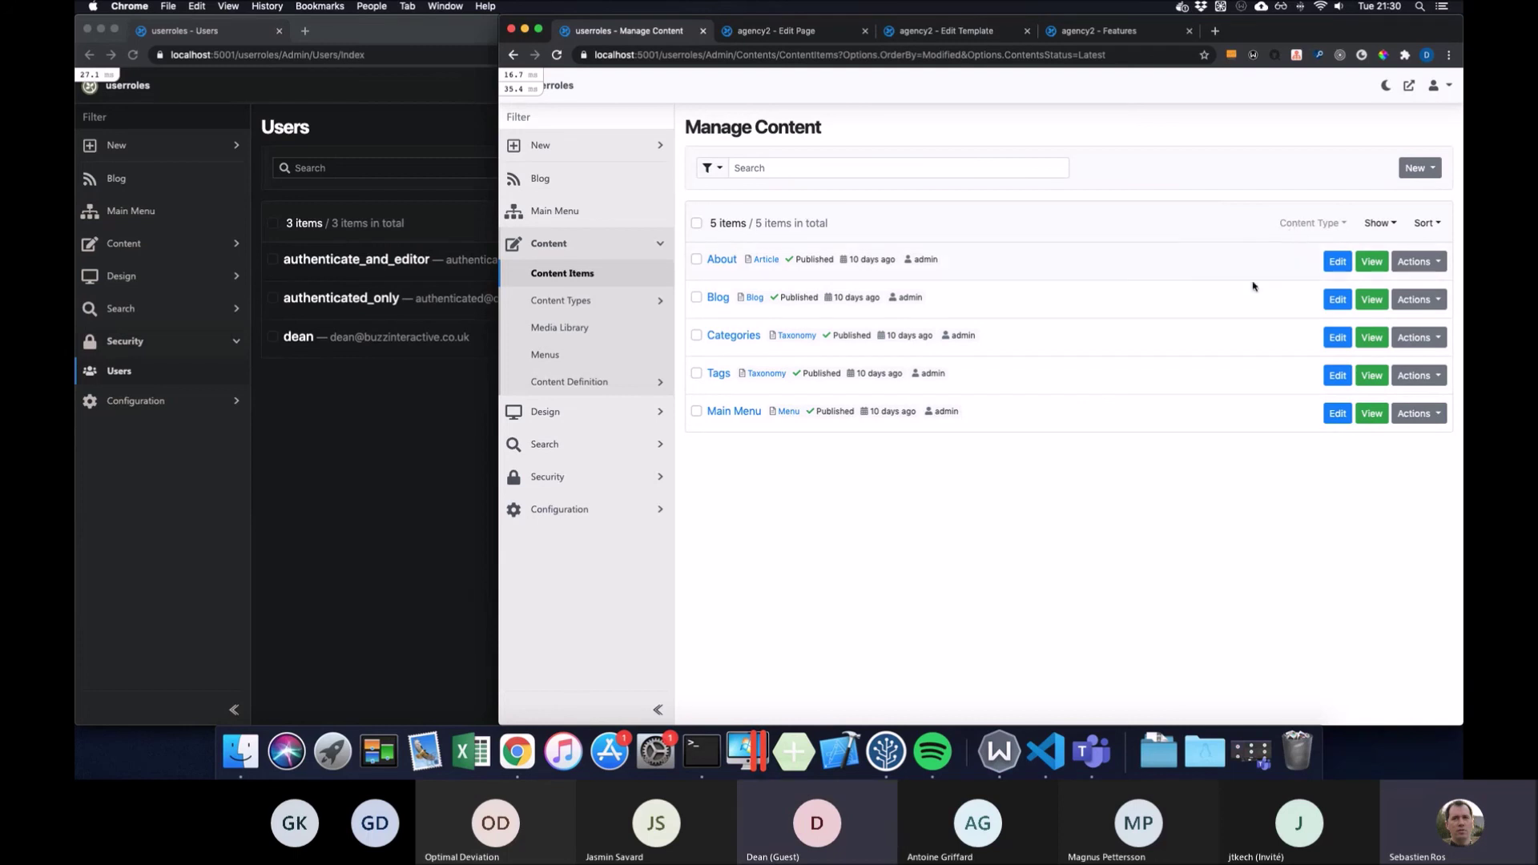
pyautogui.click(1434, 170)
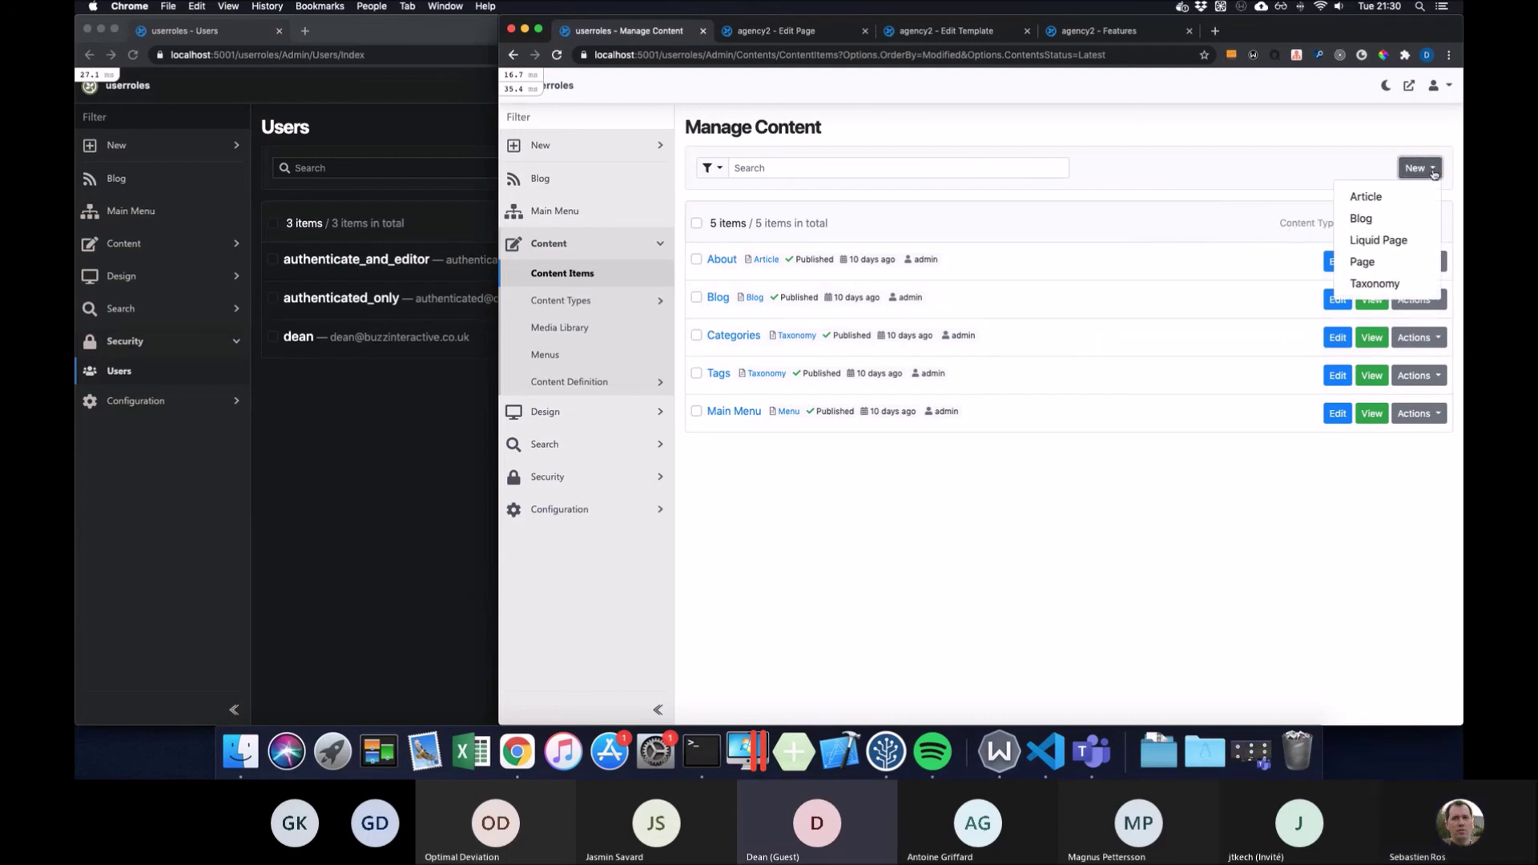
pyautogui.click(1431, 171)
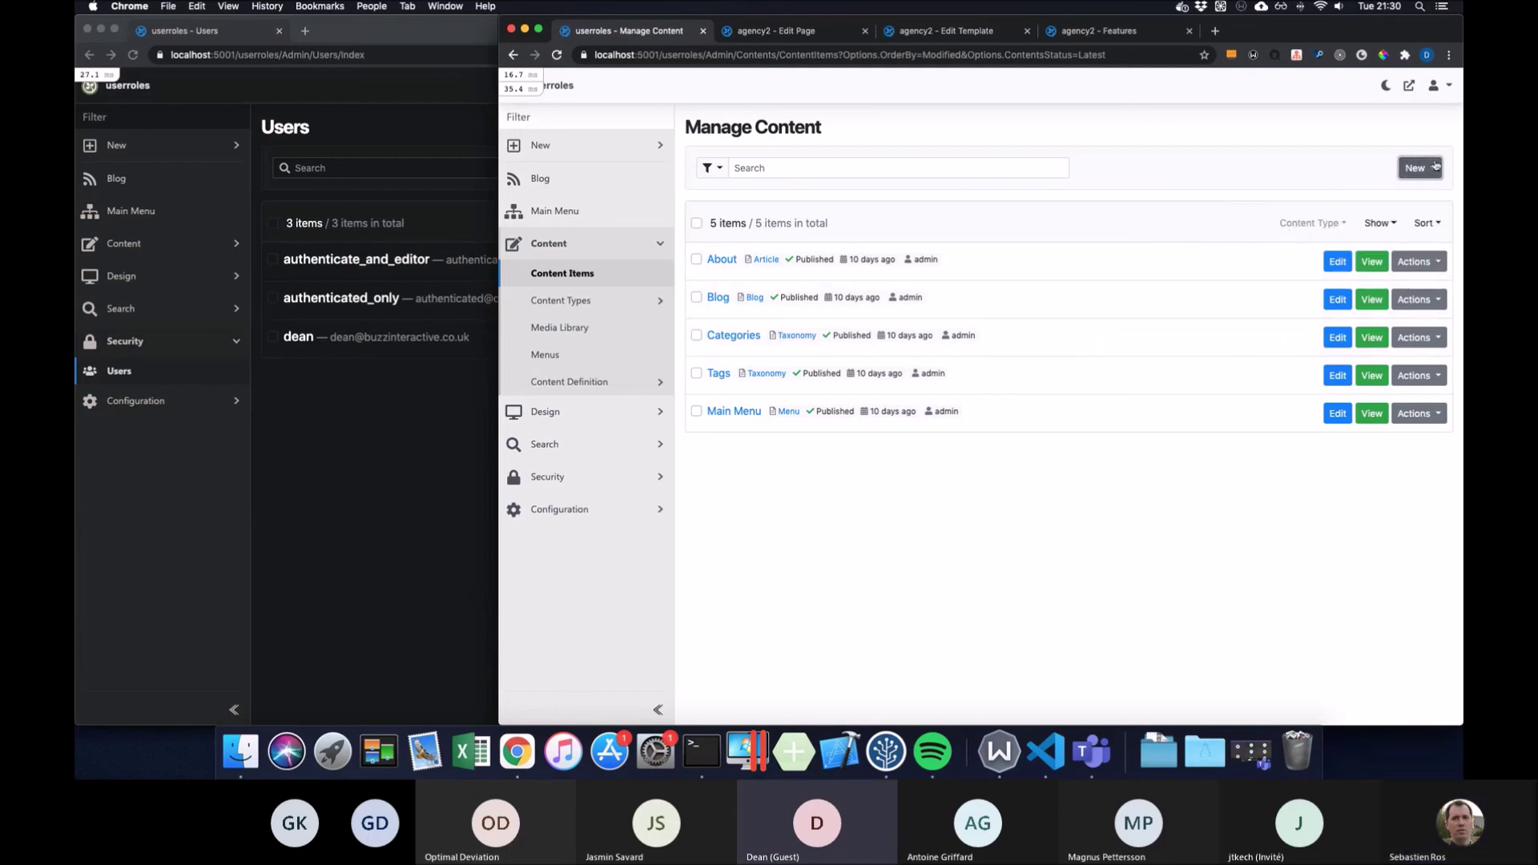
pyautogui.click(1442, 262)
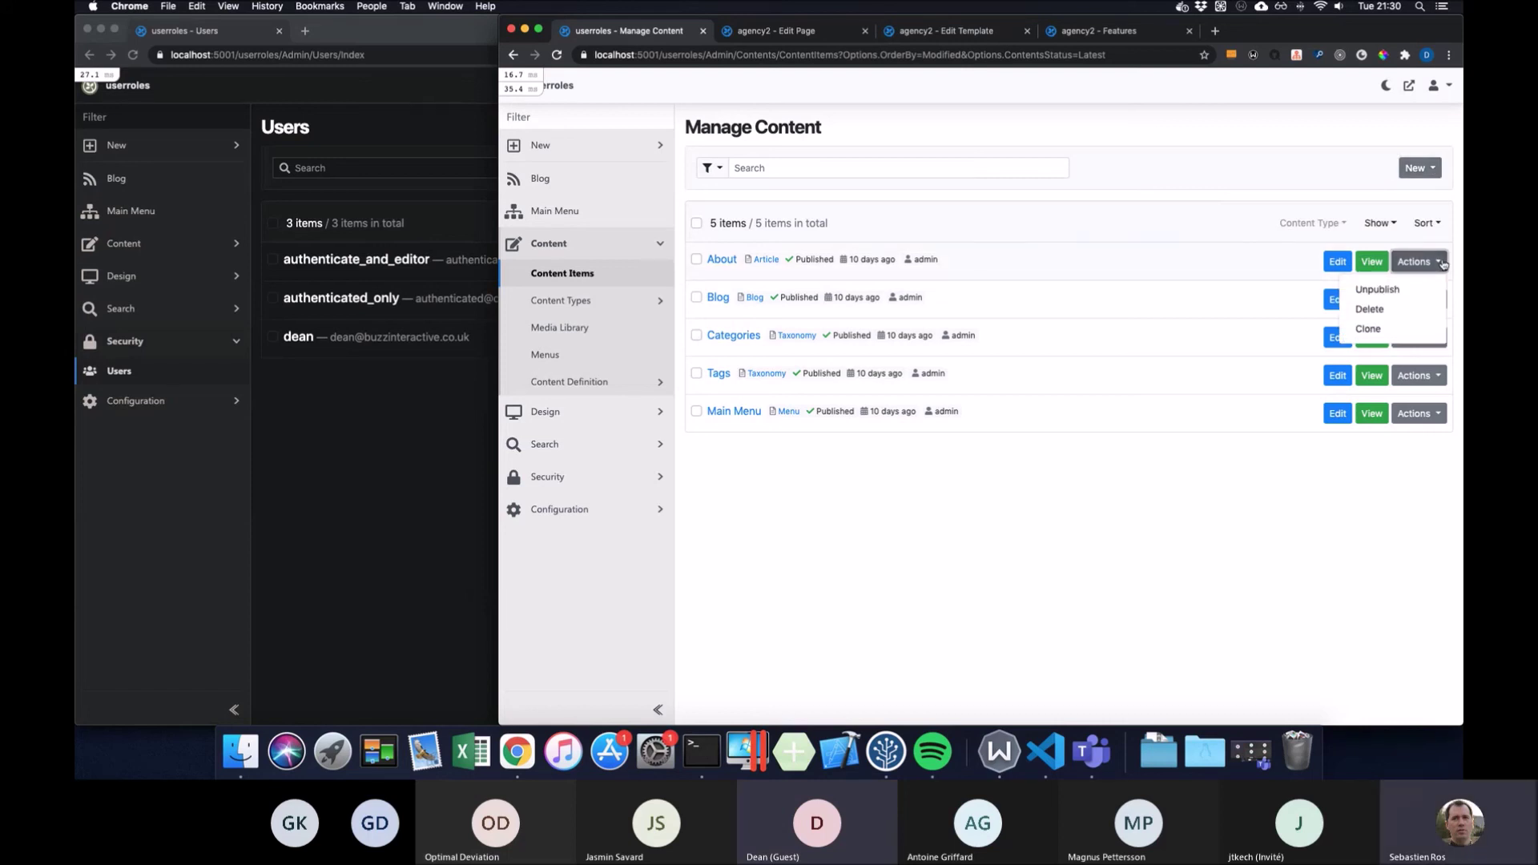
pyautogui.click(1441, 262)
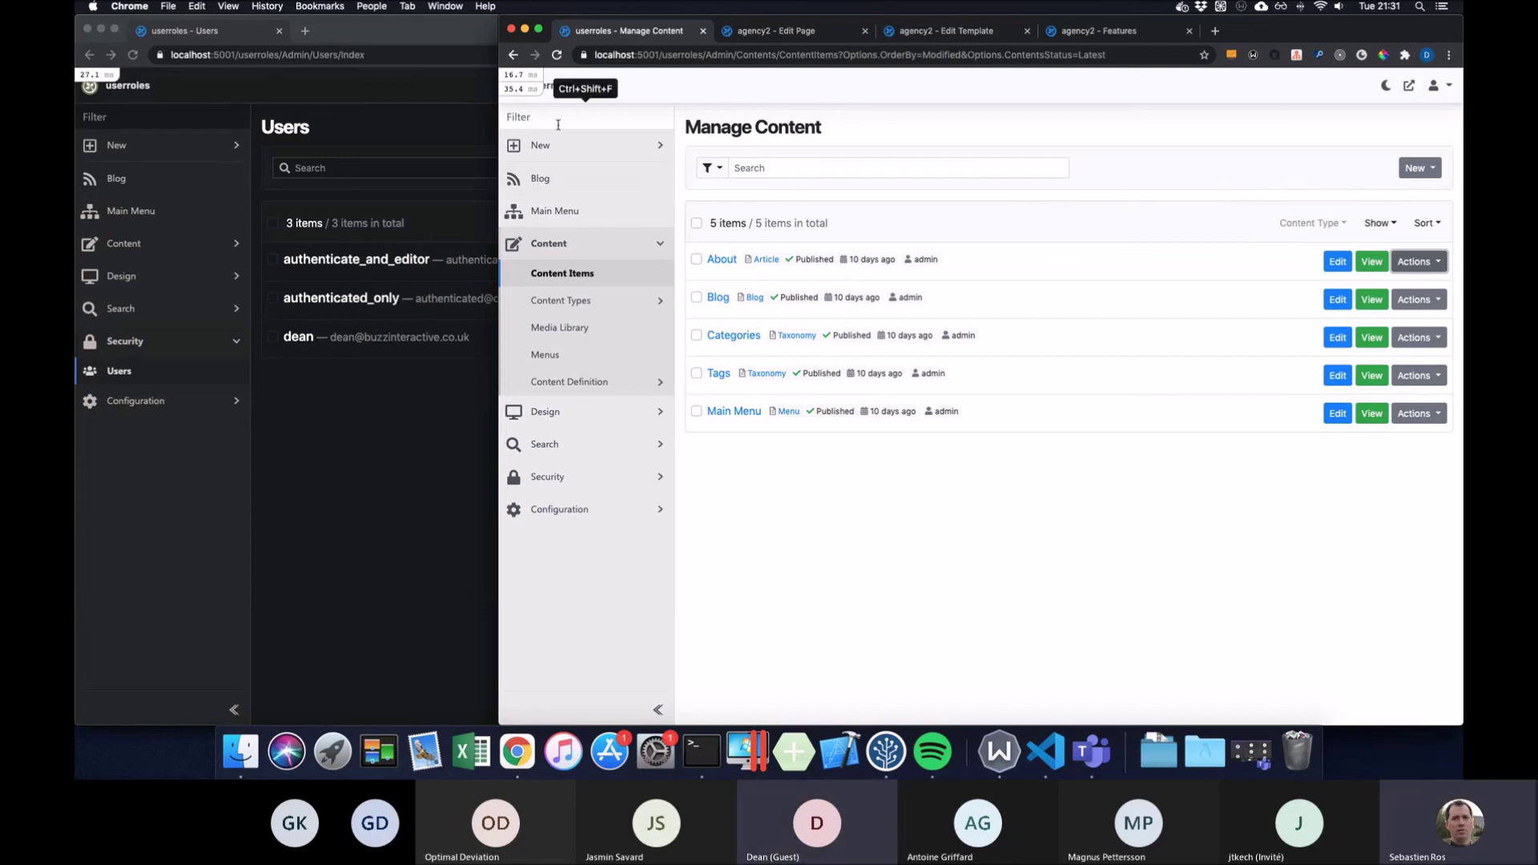
pyautogui.moveTo(499, 131); pyautogui.dragTo(459, 120)
# Open developer tools via Inspect and emulate the page at iPhone X size
pyautogui.rightClick(1153, 120)
pyautogui.click(1213, 316)
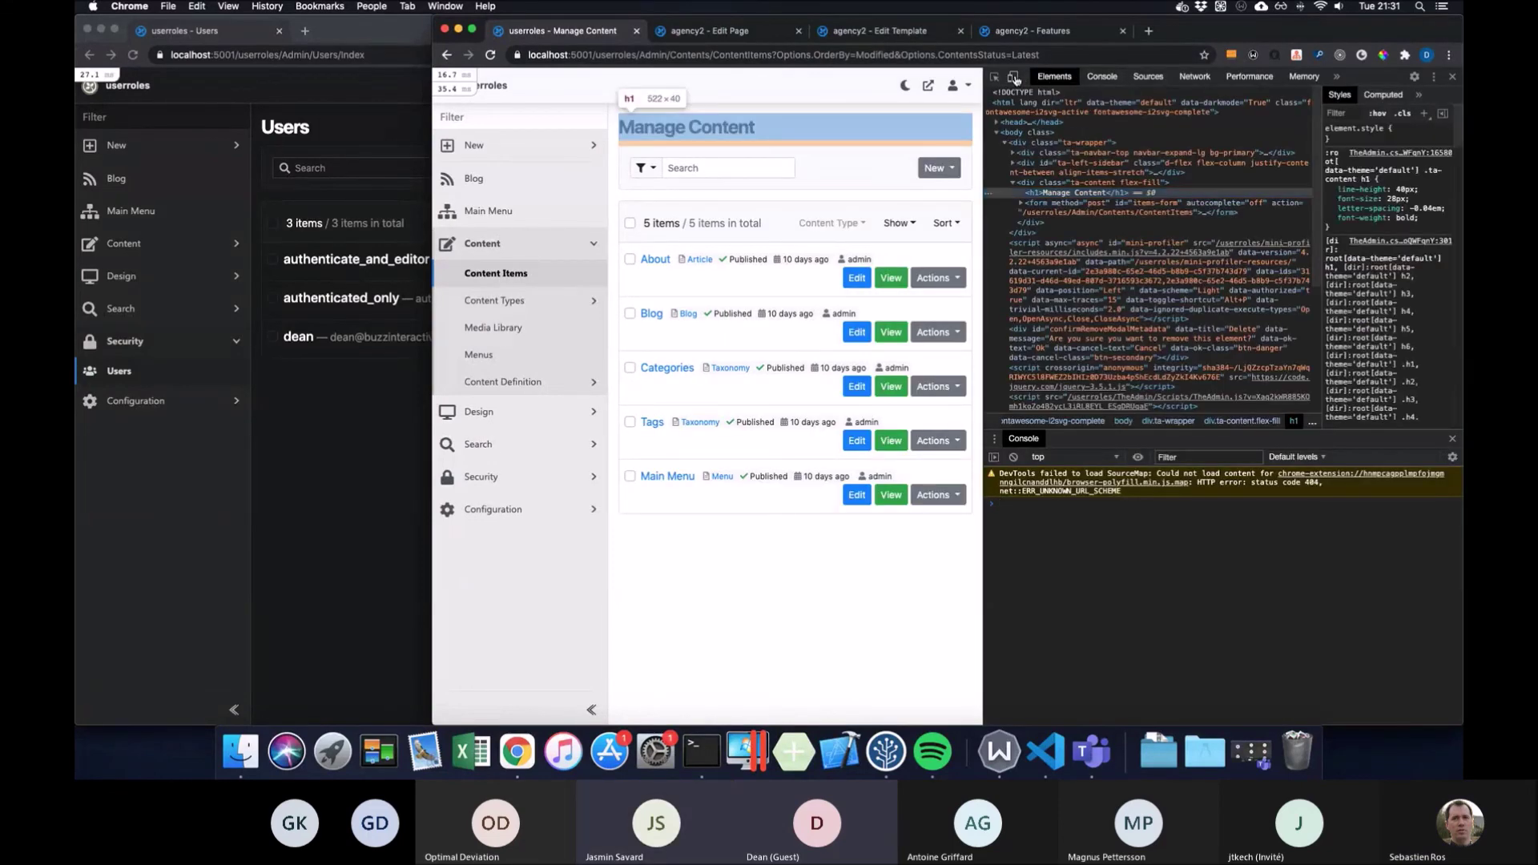
pyautogui.click(1013, 77)
pyautogui.click(647, 77)
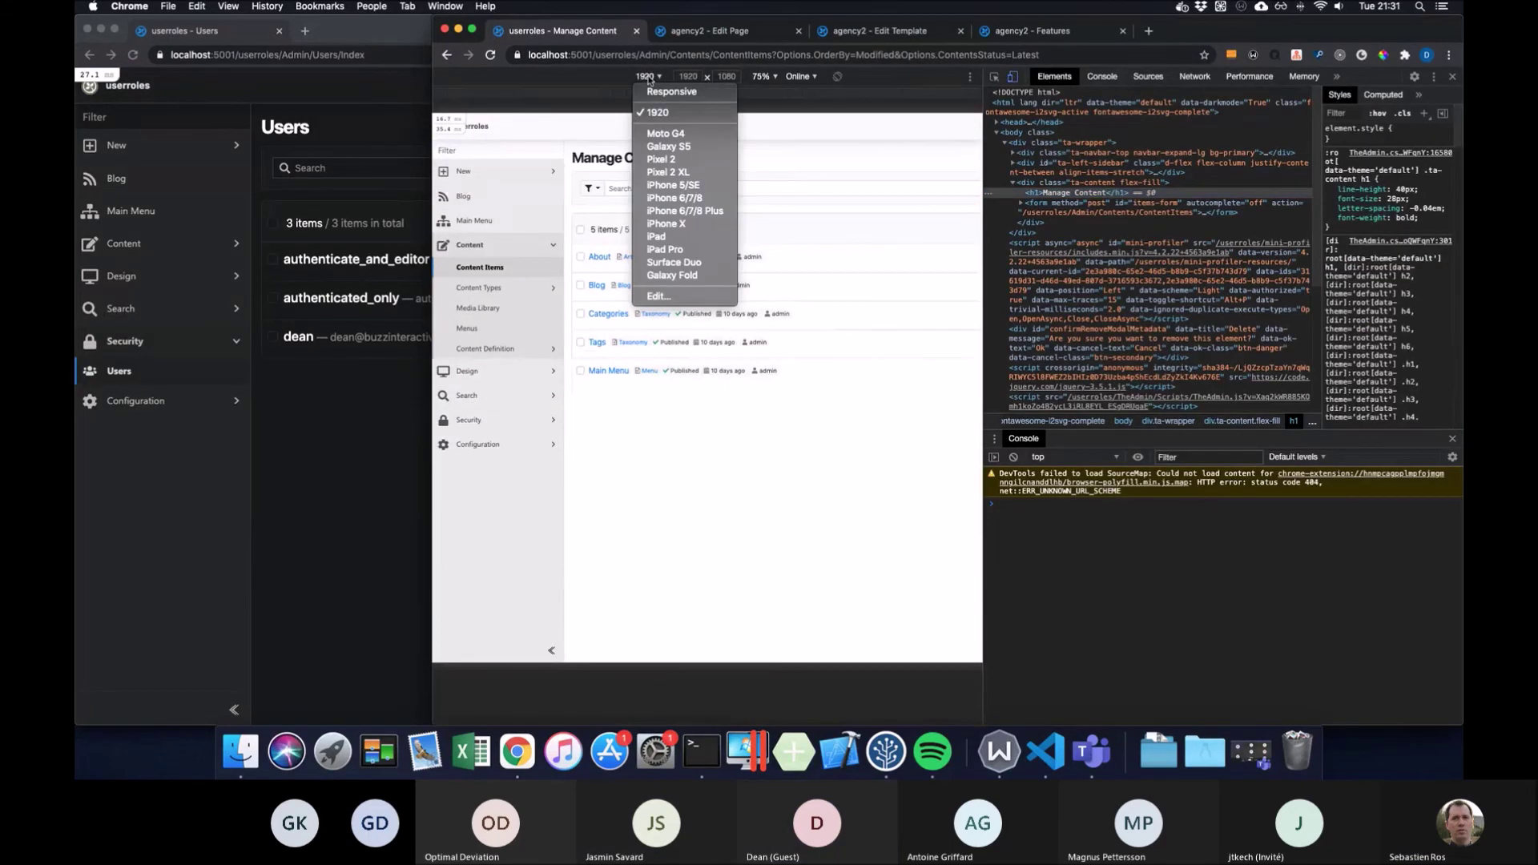
pyautogui.click(673, 223)
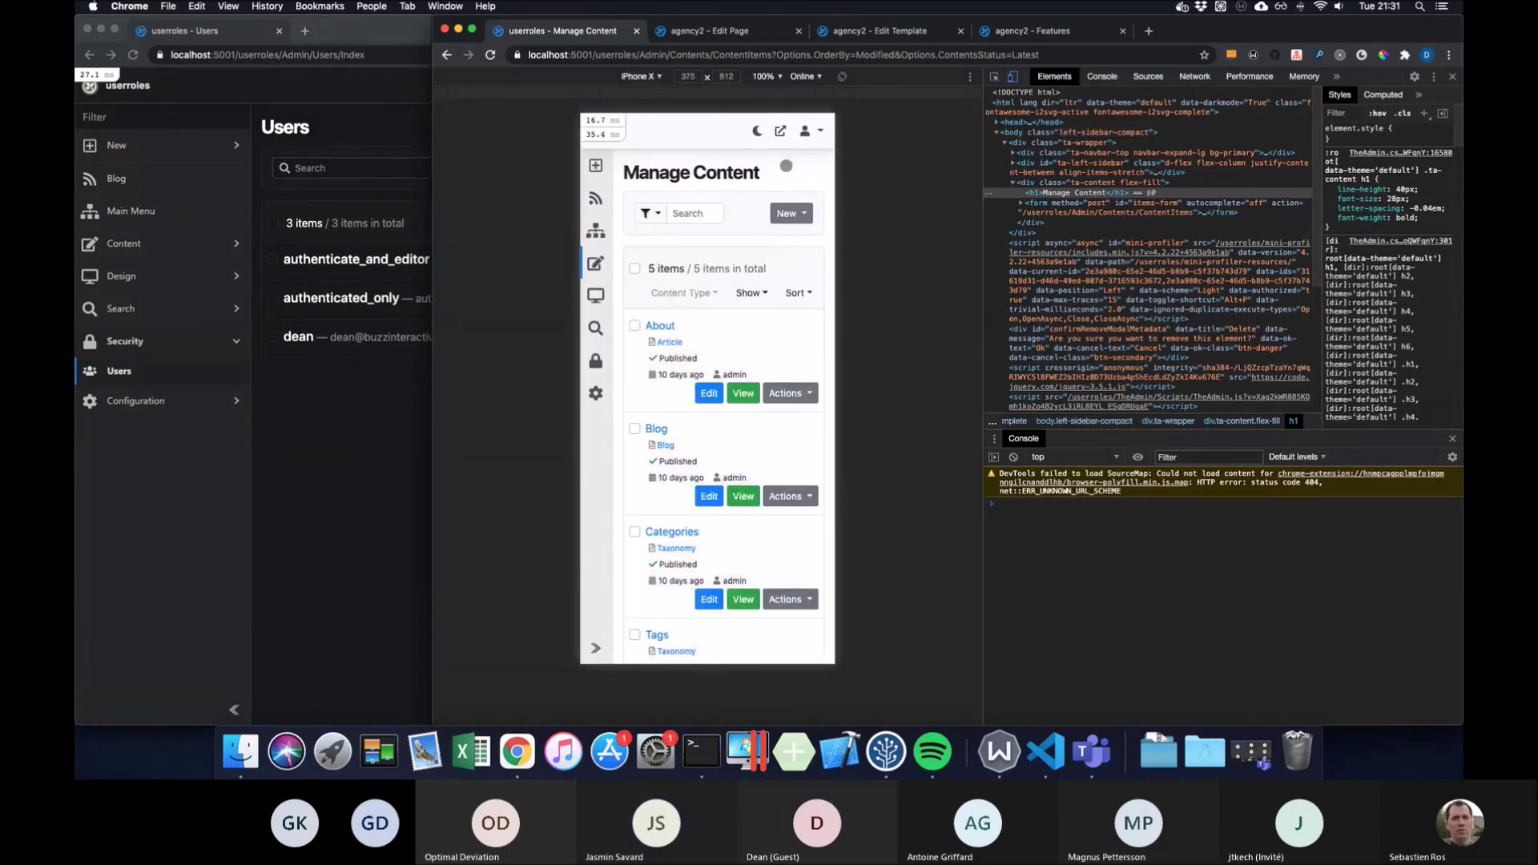
# Check the account menu, then expand the Configuration settings choices
pyautogui.click(821, 131)
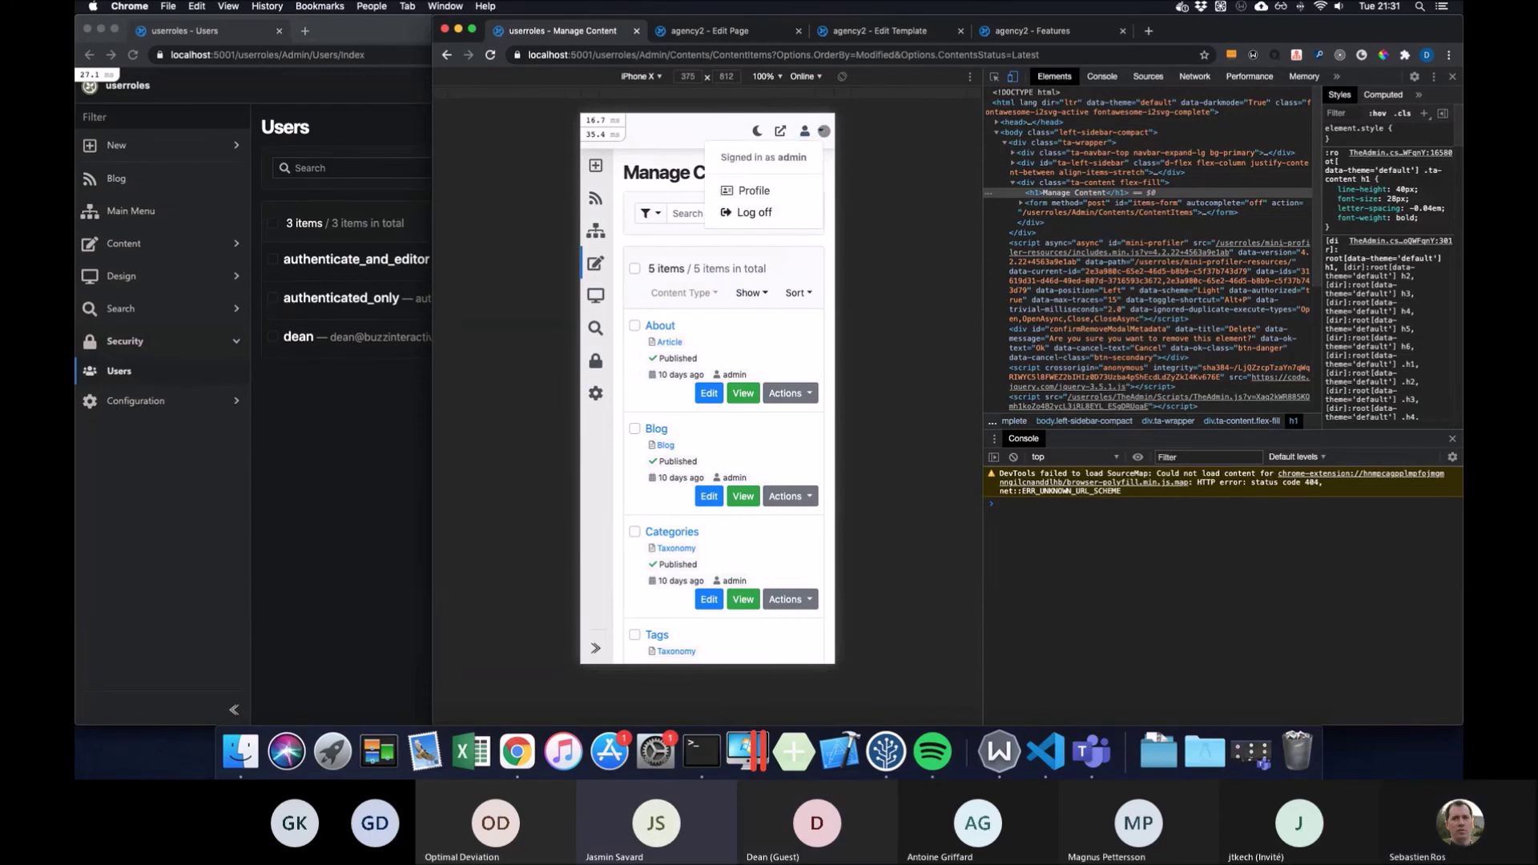
pyautogui.click(823, 131)
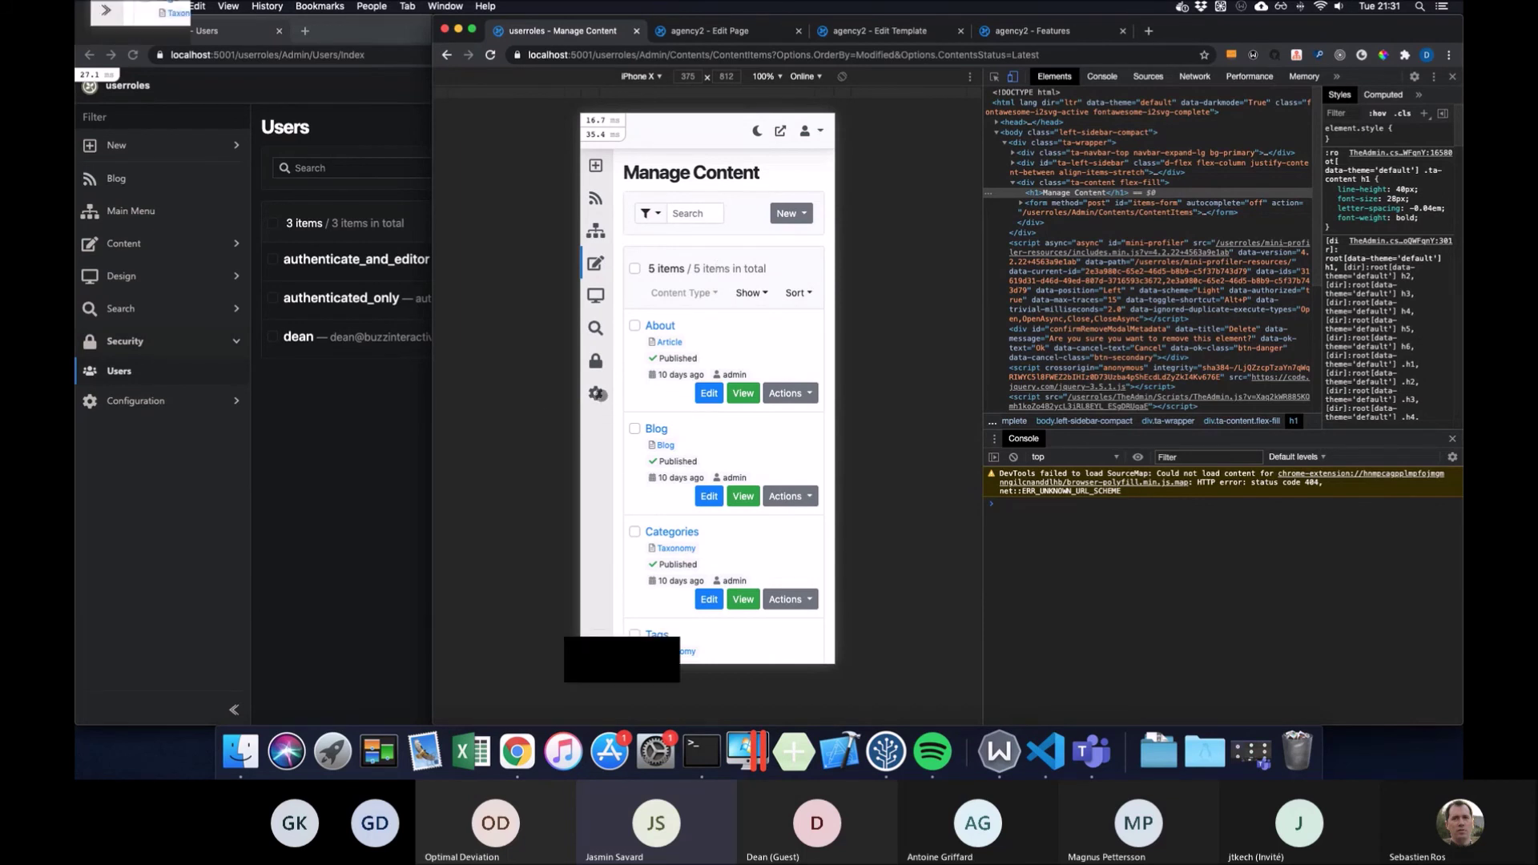
pyautogui.moveTo(597, 394)
pyautogui.click(700, 425)
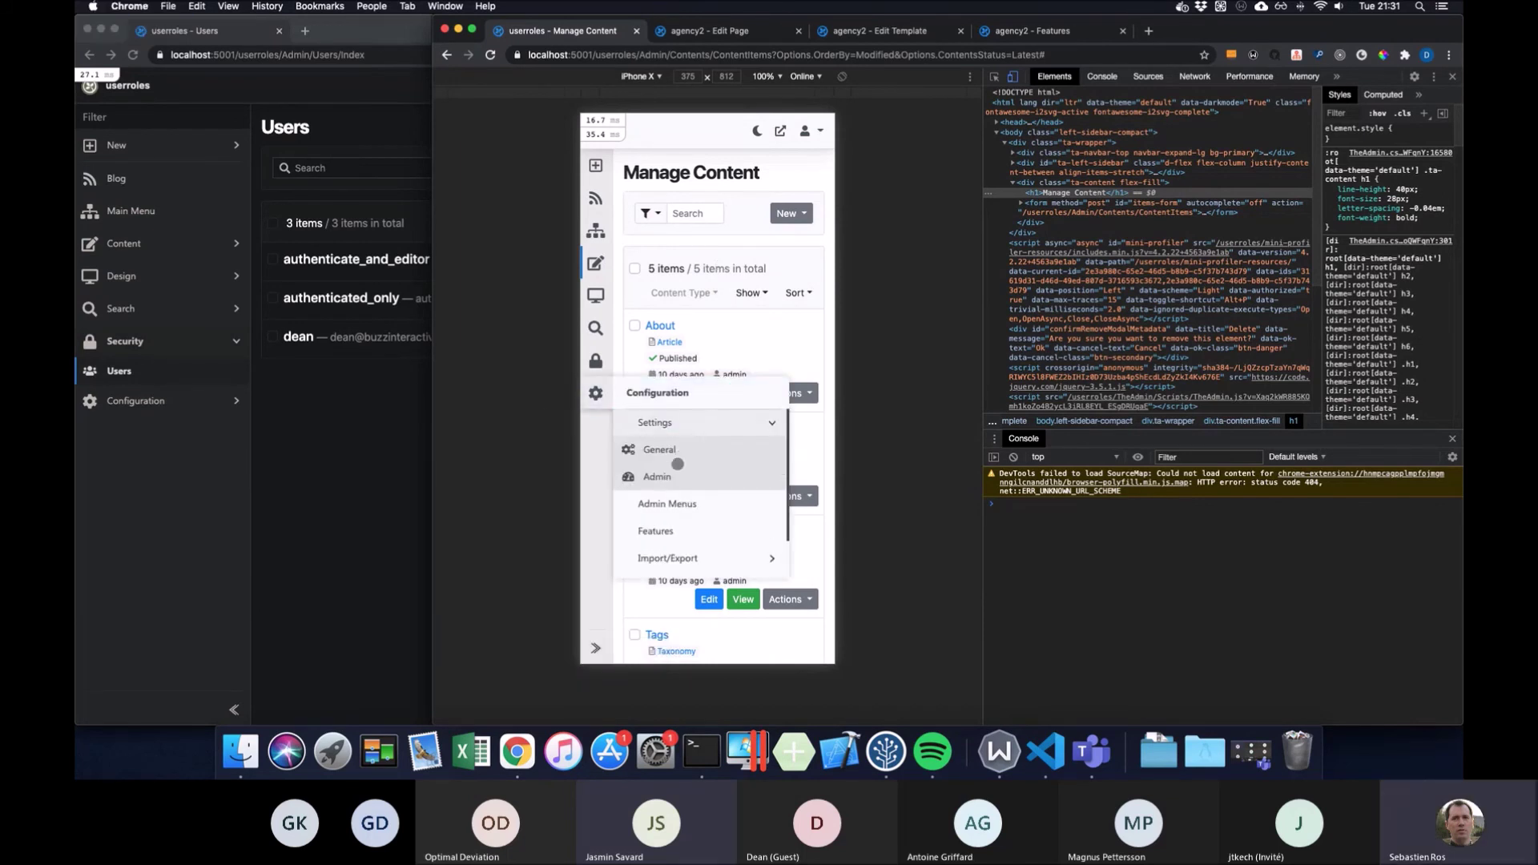
# Turn on displaying titles in the top bar in Admin settings and save
pyautogui.click(676, 477)
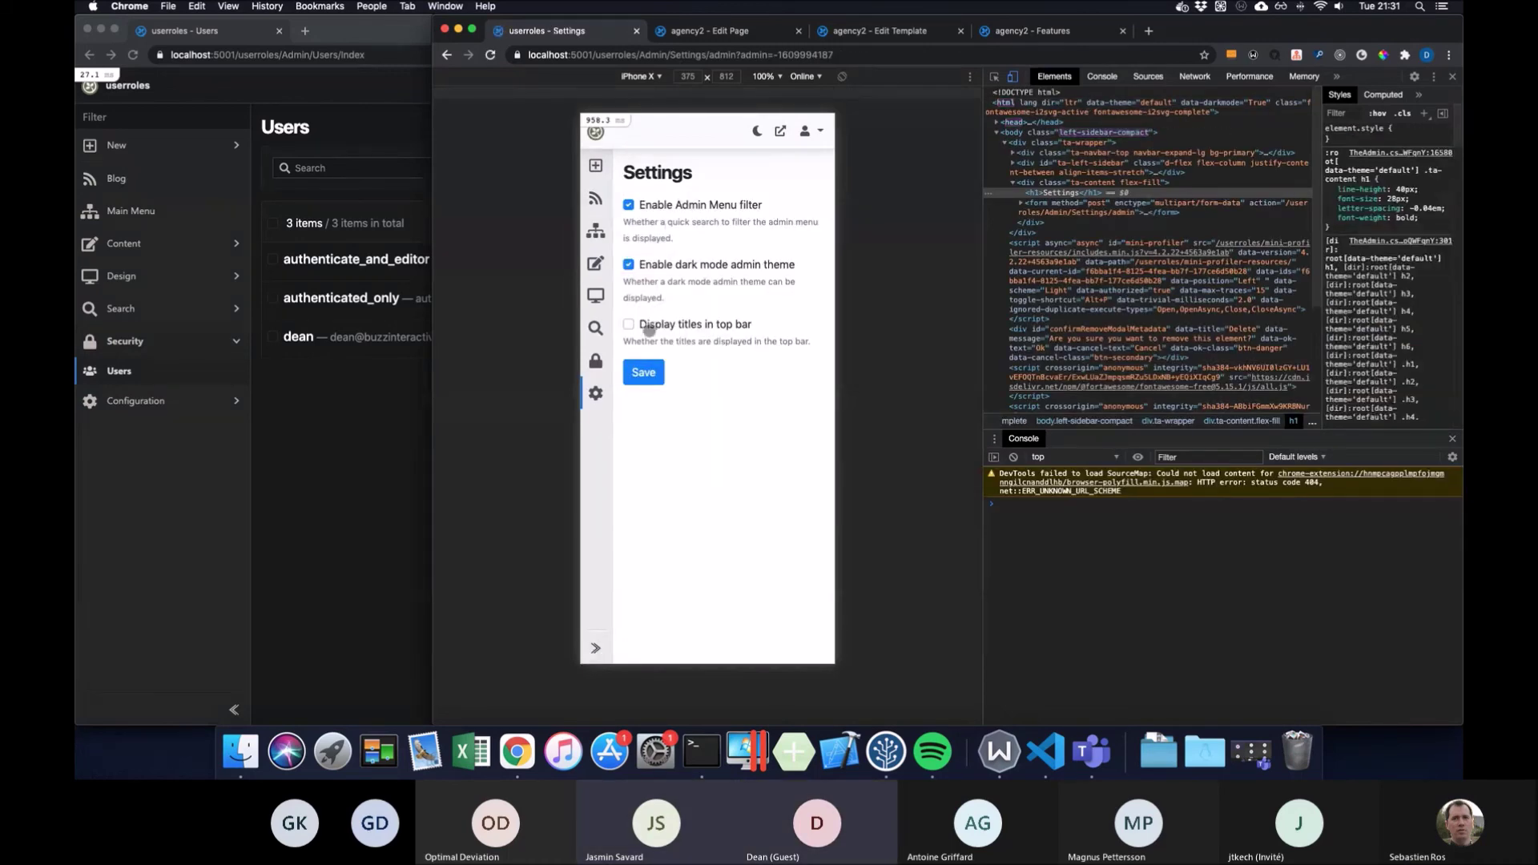
pyautogui.click(647, 325)
pyautogui.click(644, 372)
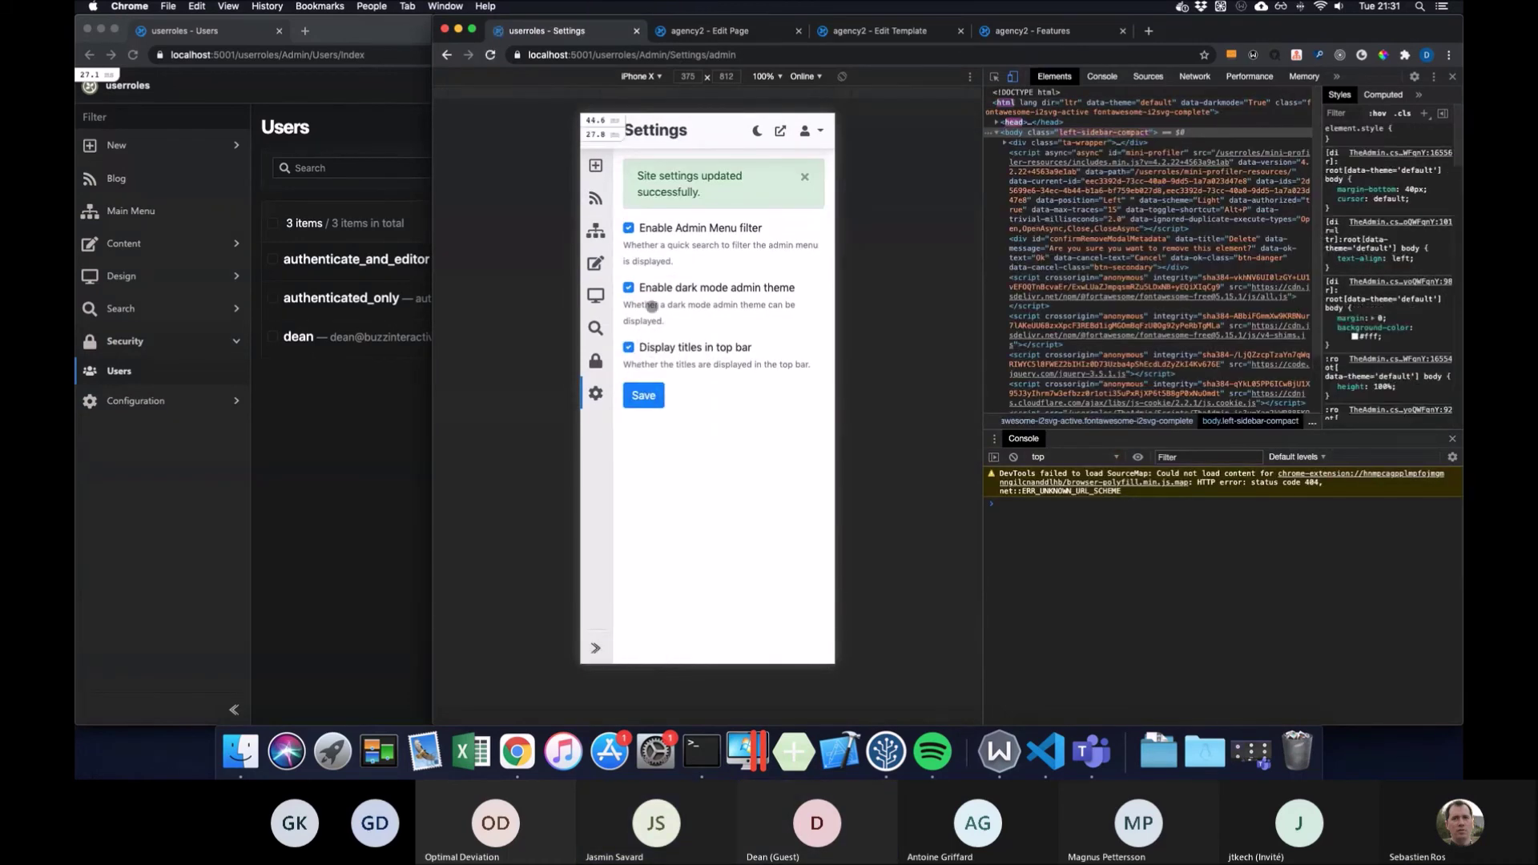
pyautogui.click(803, 176)
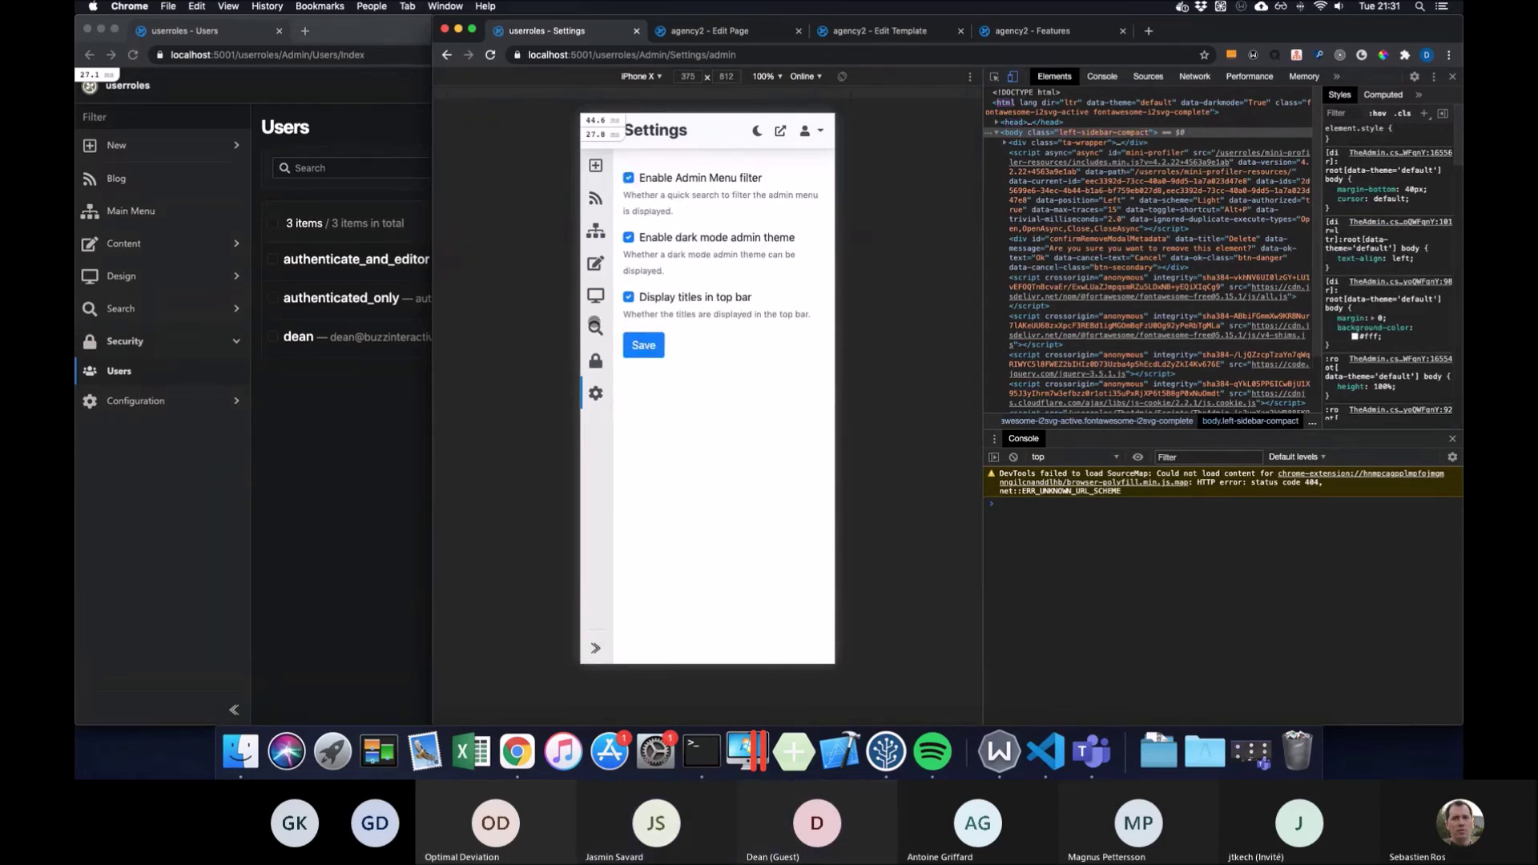
# Go to Configuration > Design > Templates
pyautogui.click(604, 393)
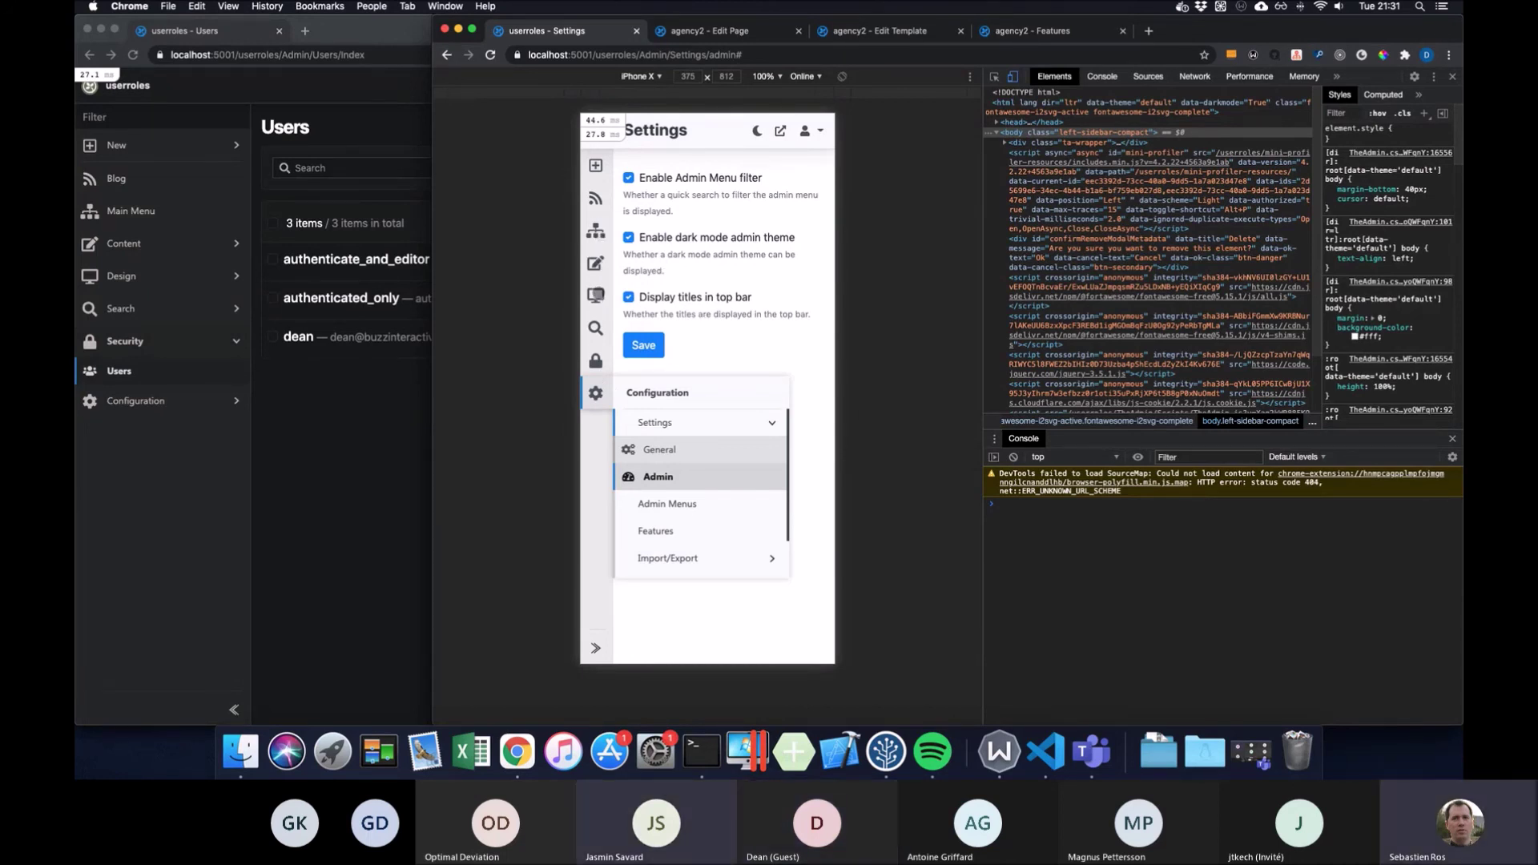
pyautogui.click(597, 293)
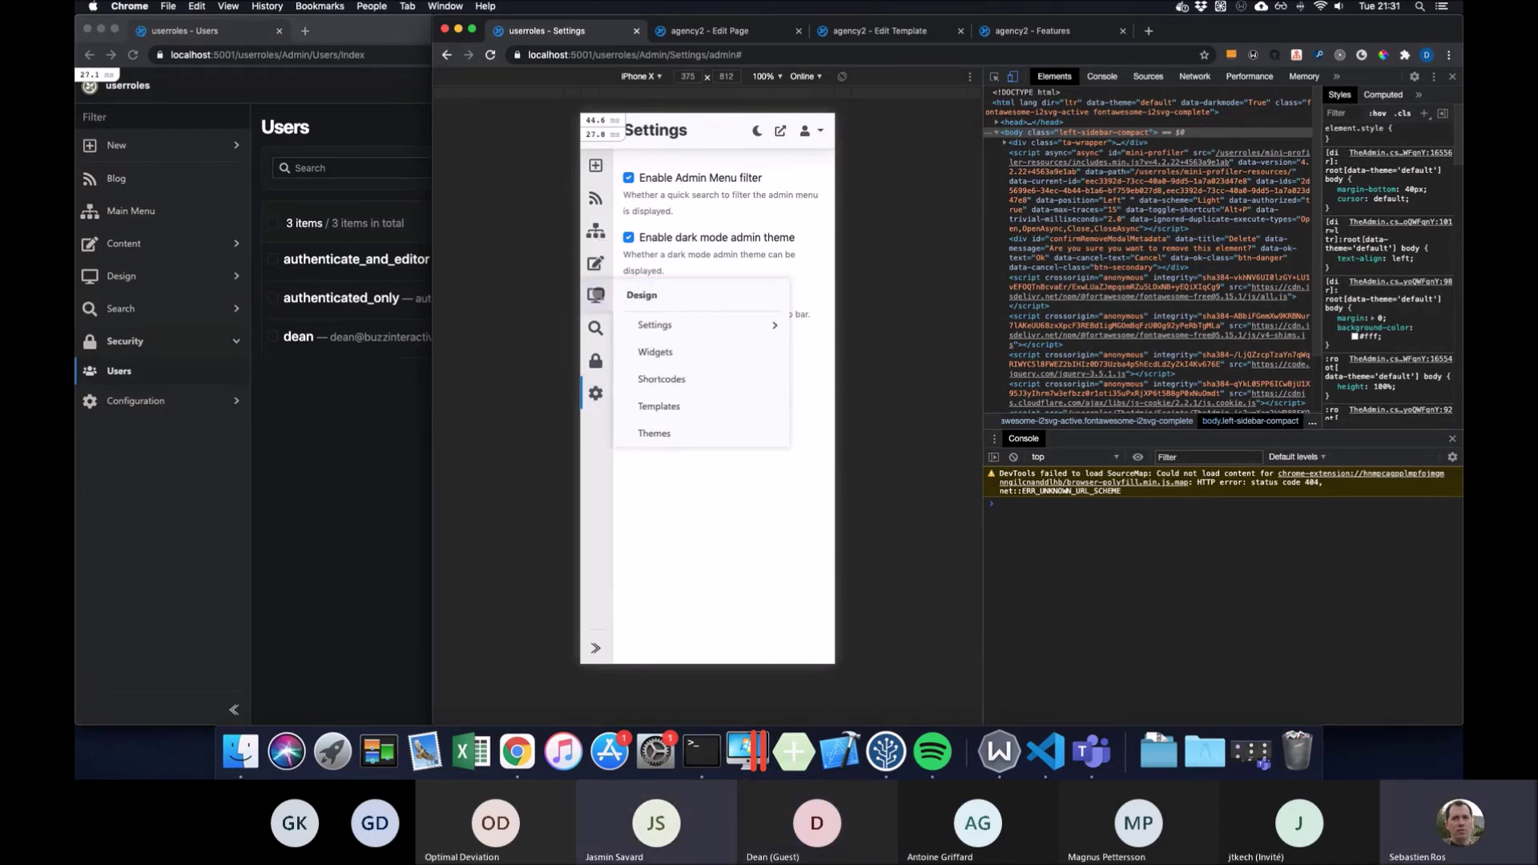
pyautogui.click(683, 407)
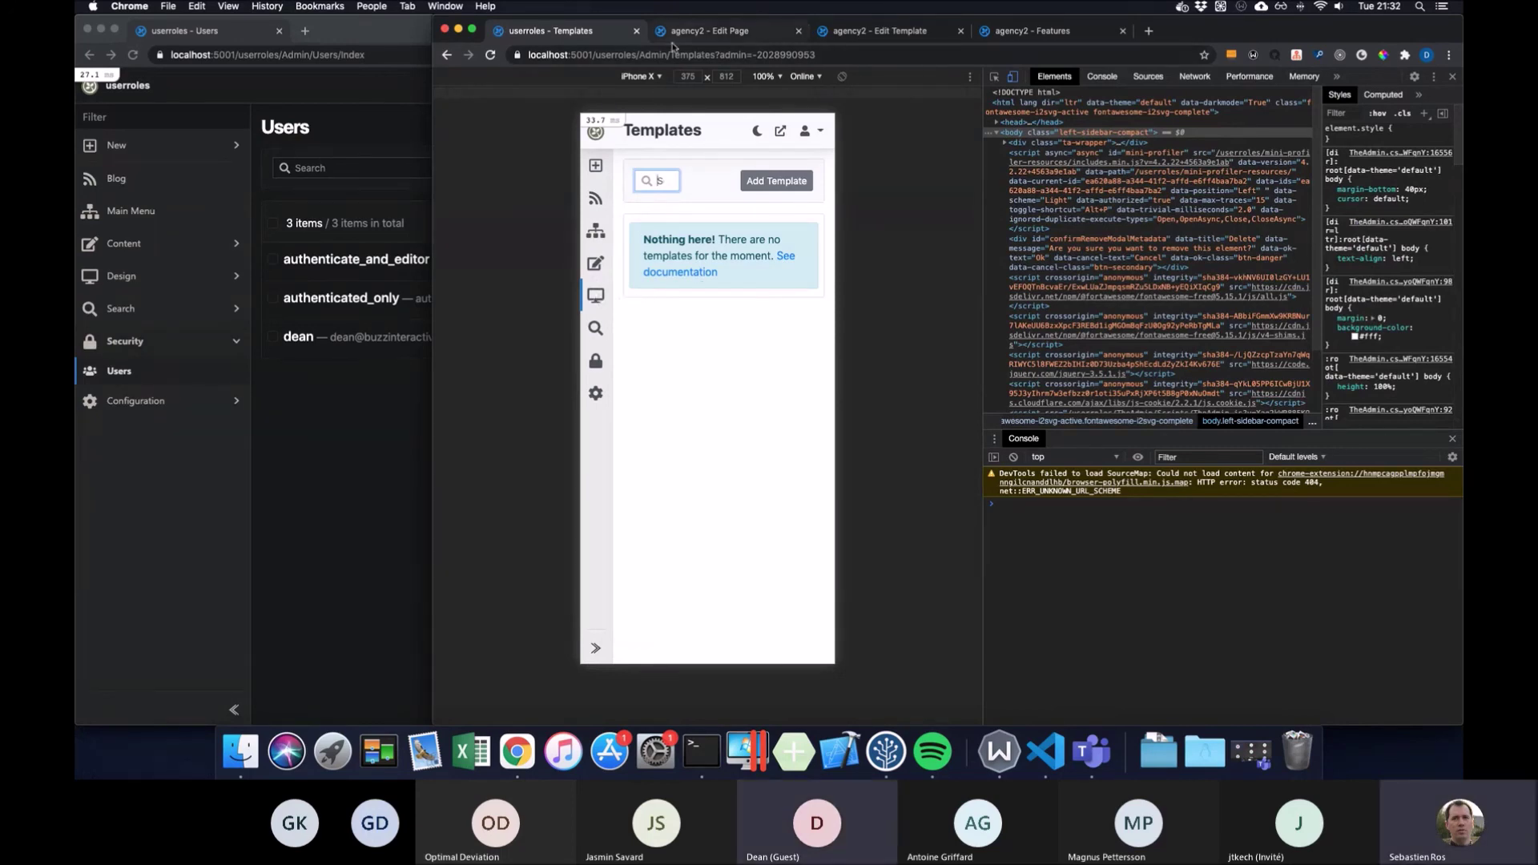
# Inspect the agency2 Content__LandingPage editor at iPhone X size, then expand Configuration > Settings
pyautogui.click(895, 37)
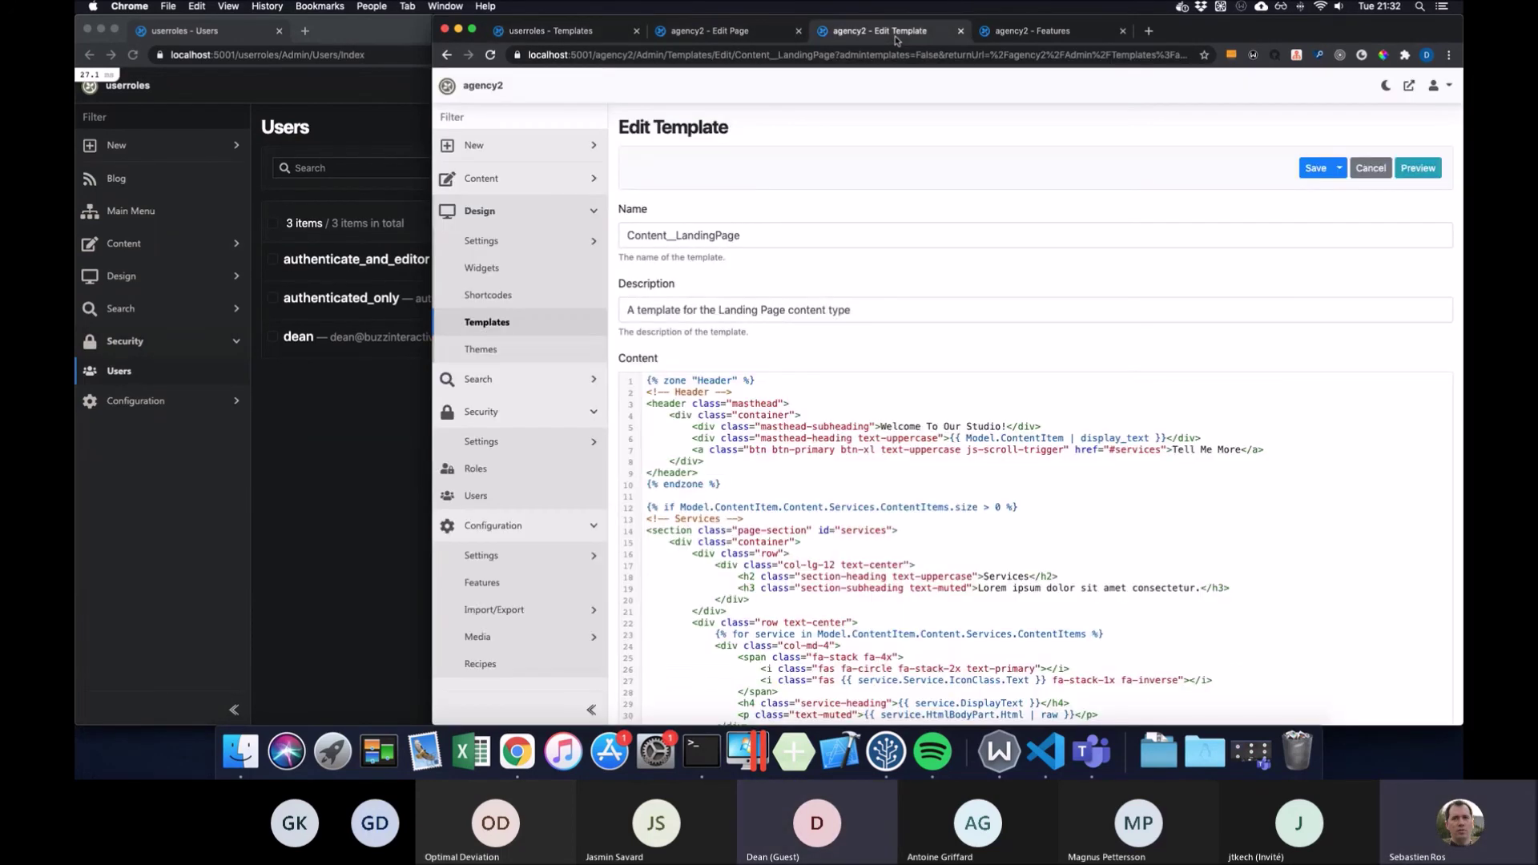
pyautogui.rightClick(902, 126)
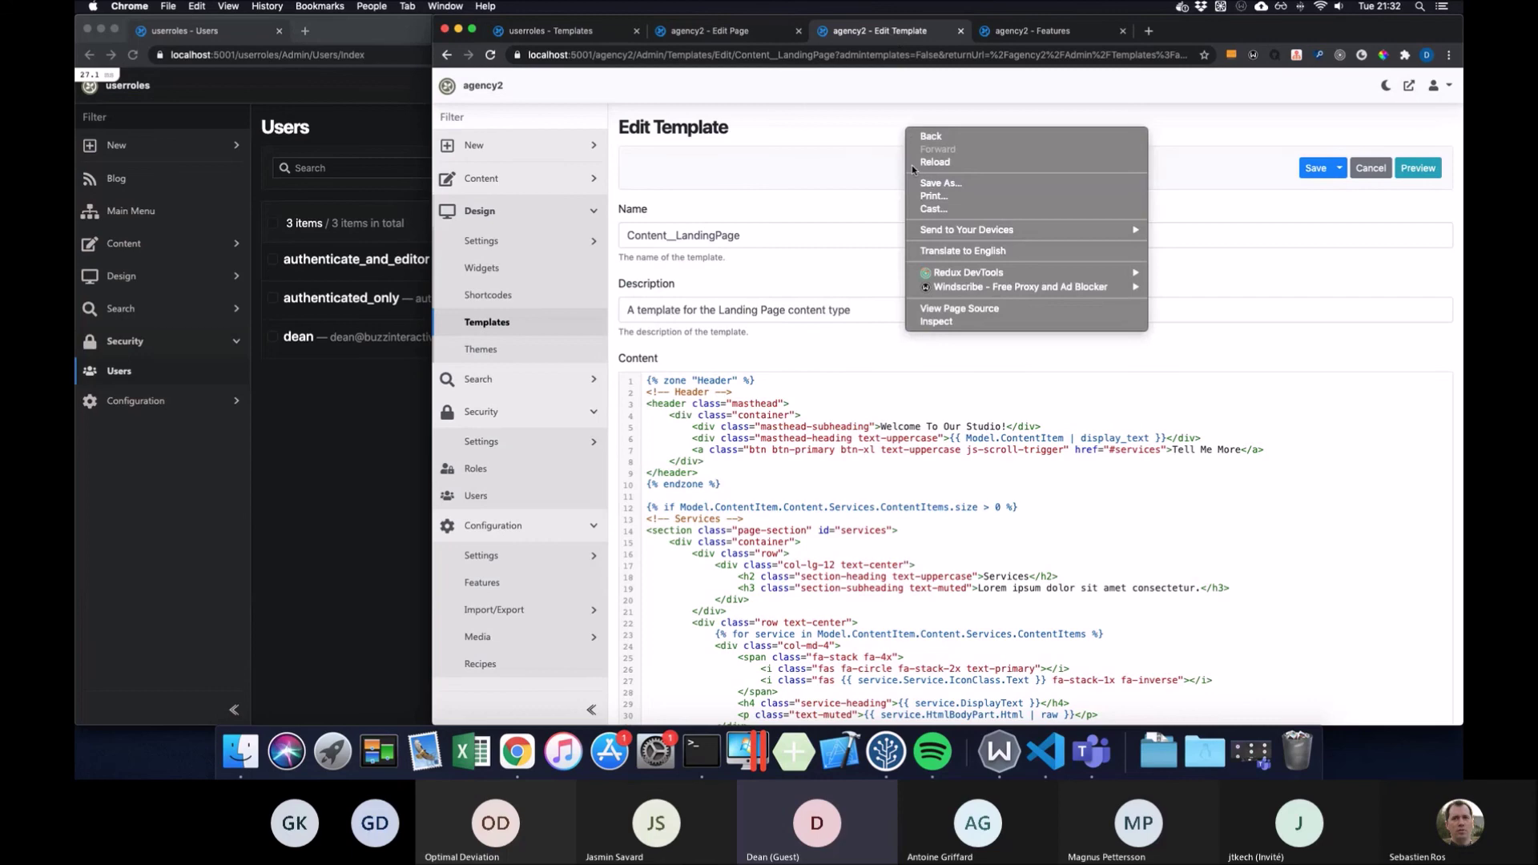
pyautogui.click(959, 317)
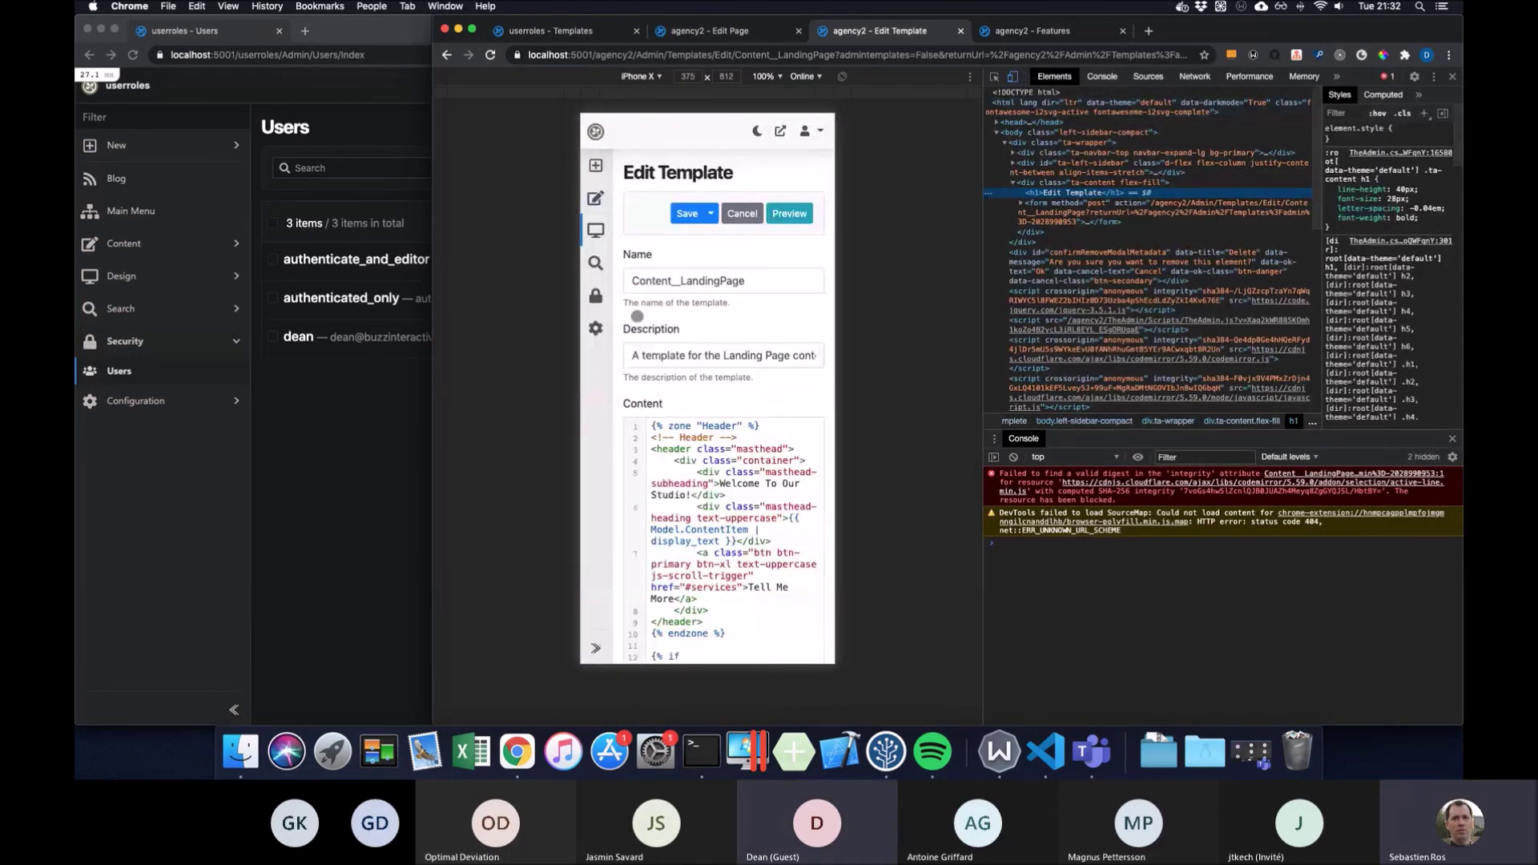
pyautogui.scroll(-20, 699, 321)
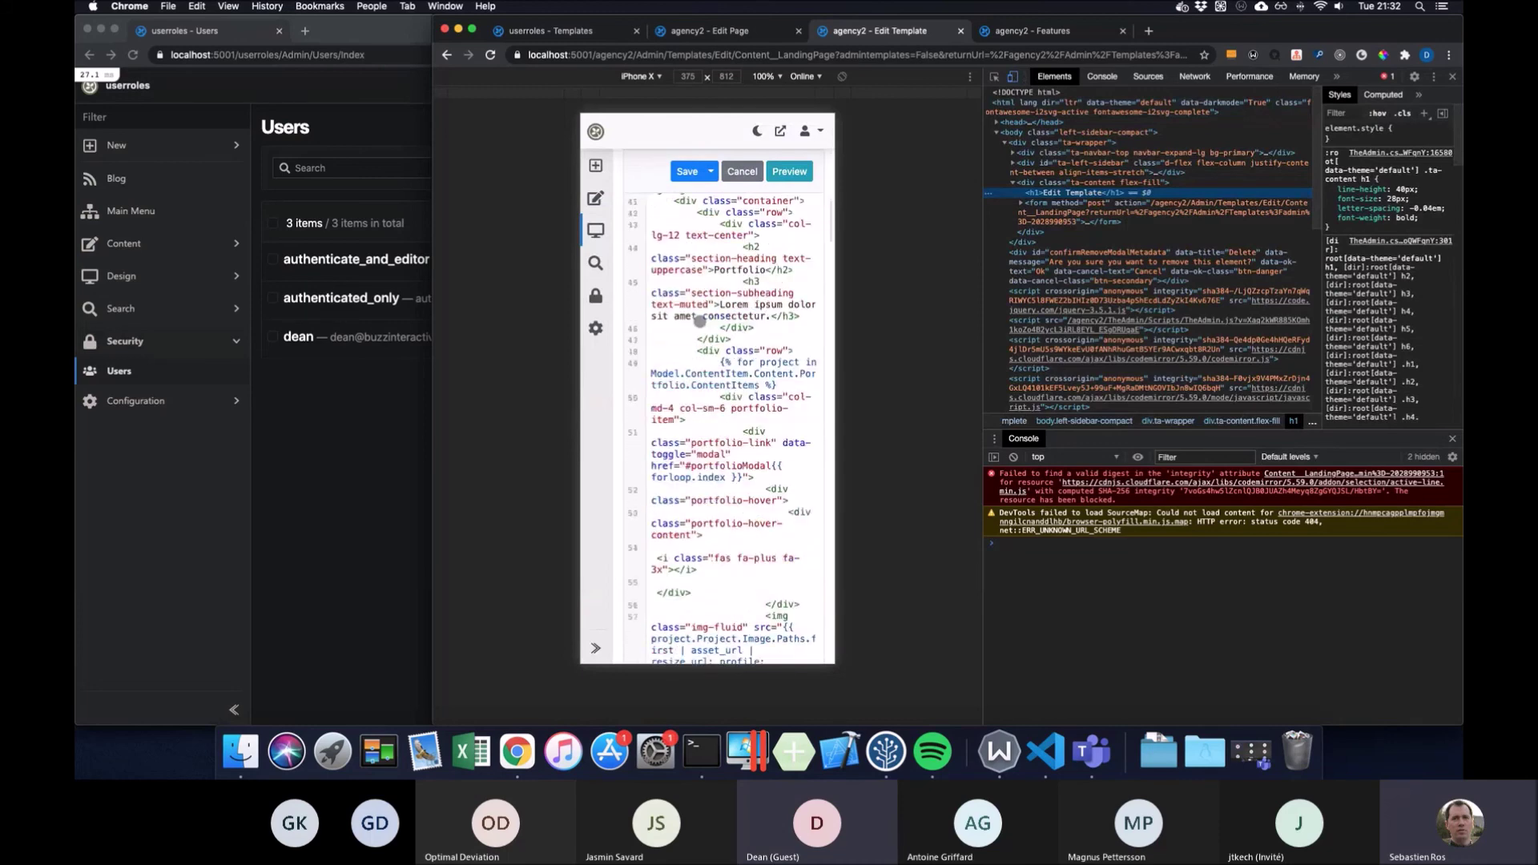
pyautogui.scroll(10, 699, 321)
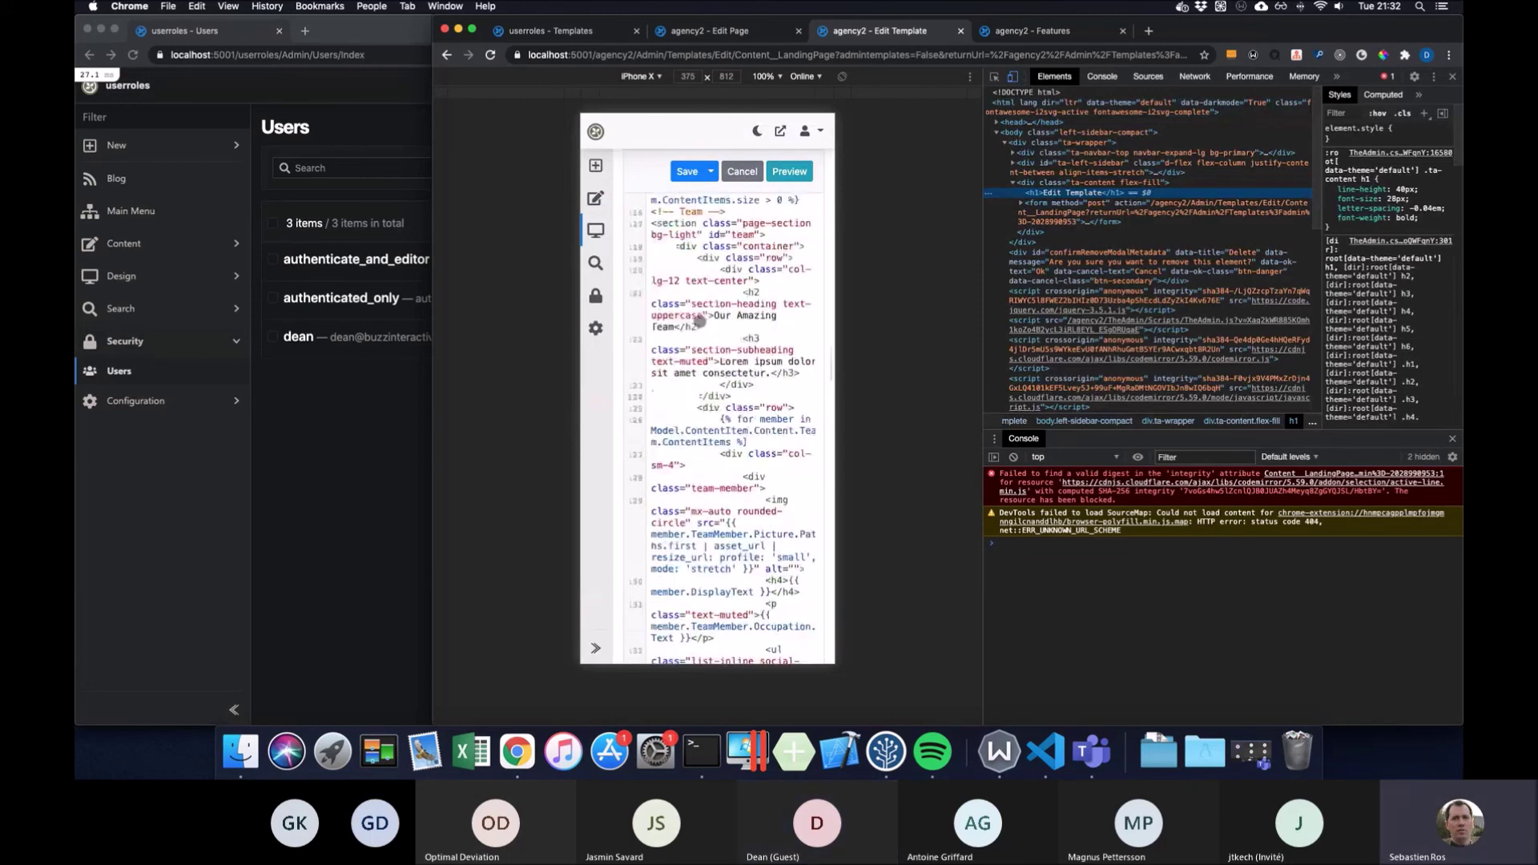
pyautogui.scroll(15, 699, 321)
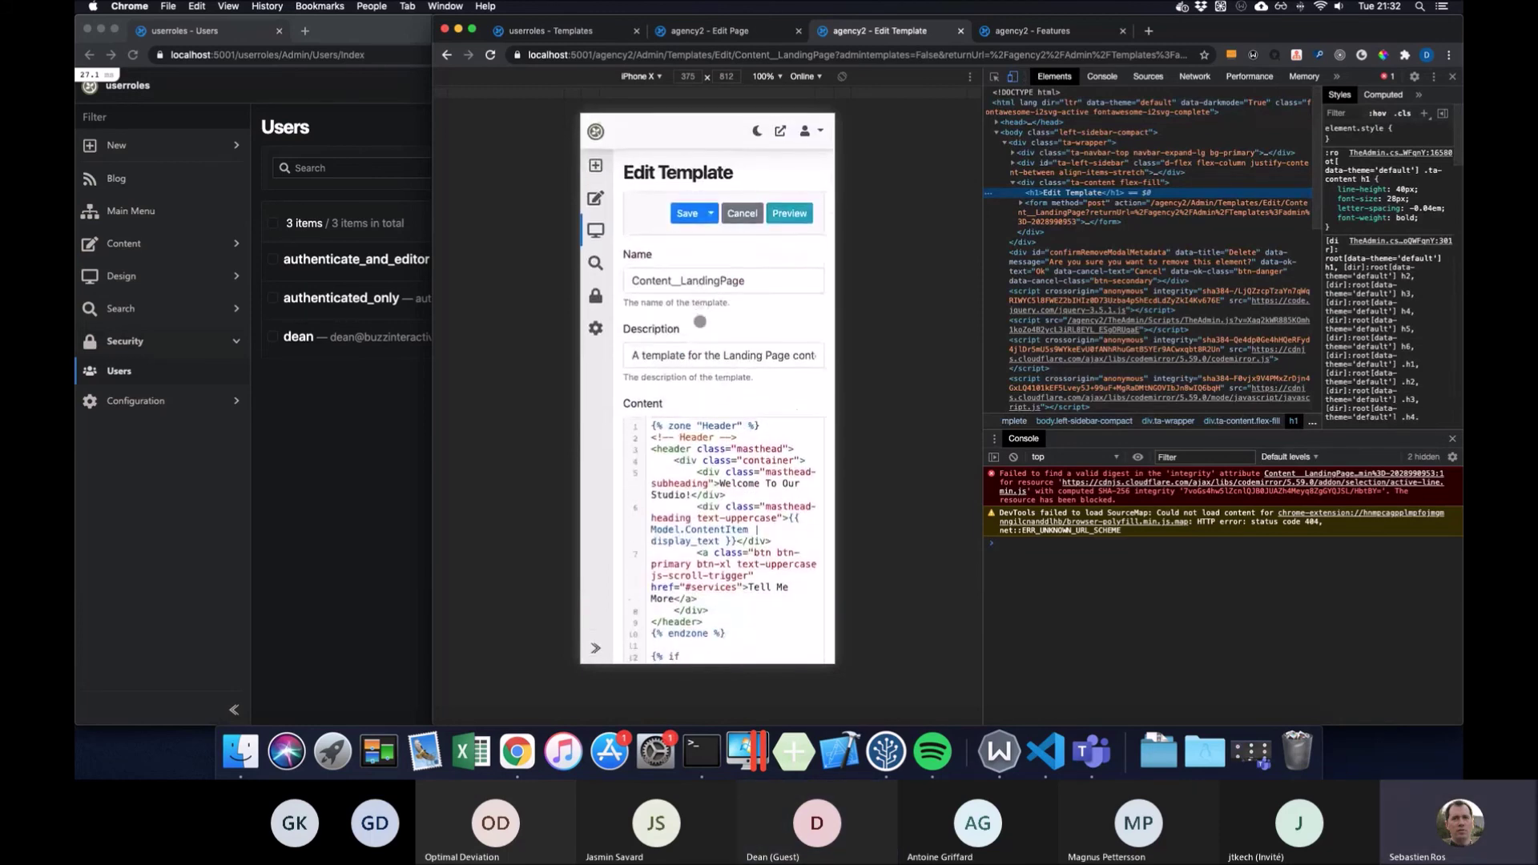
pyautogui.click(595, 335)
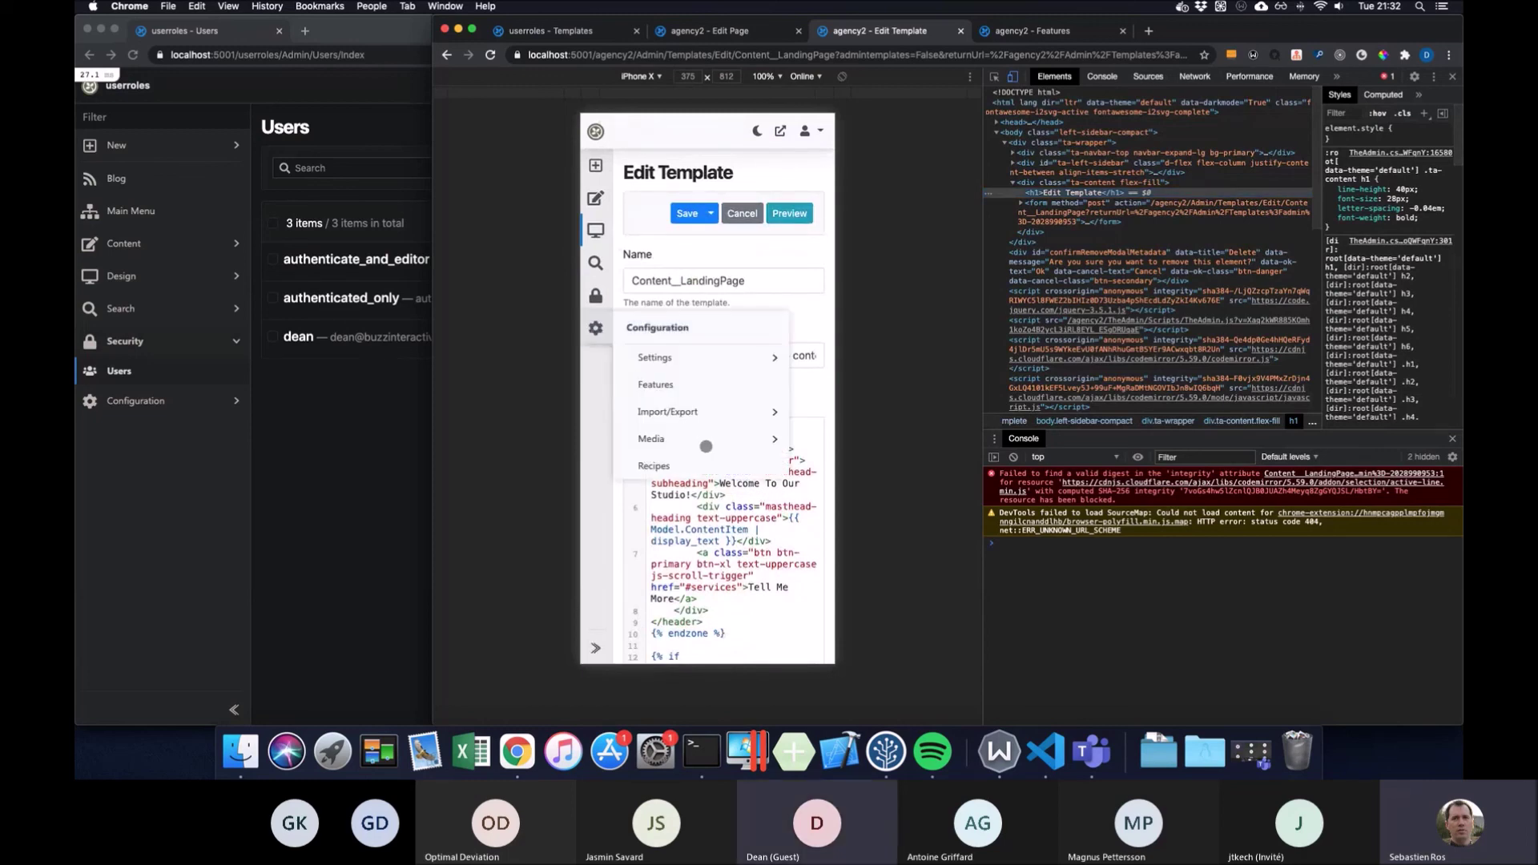
pyautogui.click(638, 354)
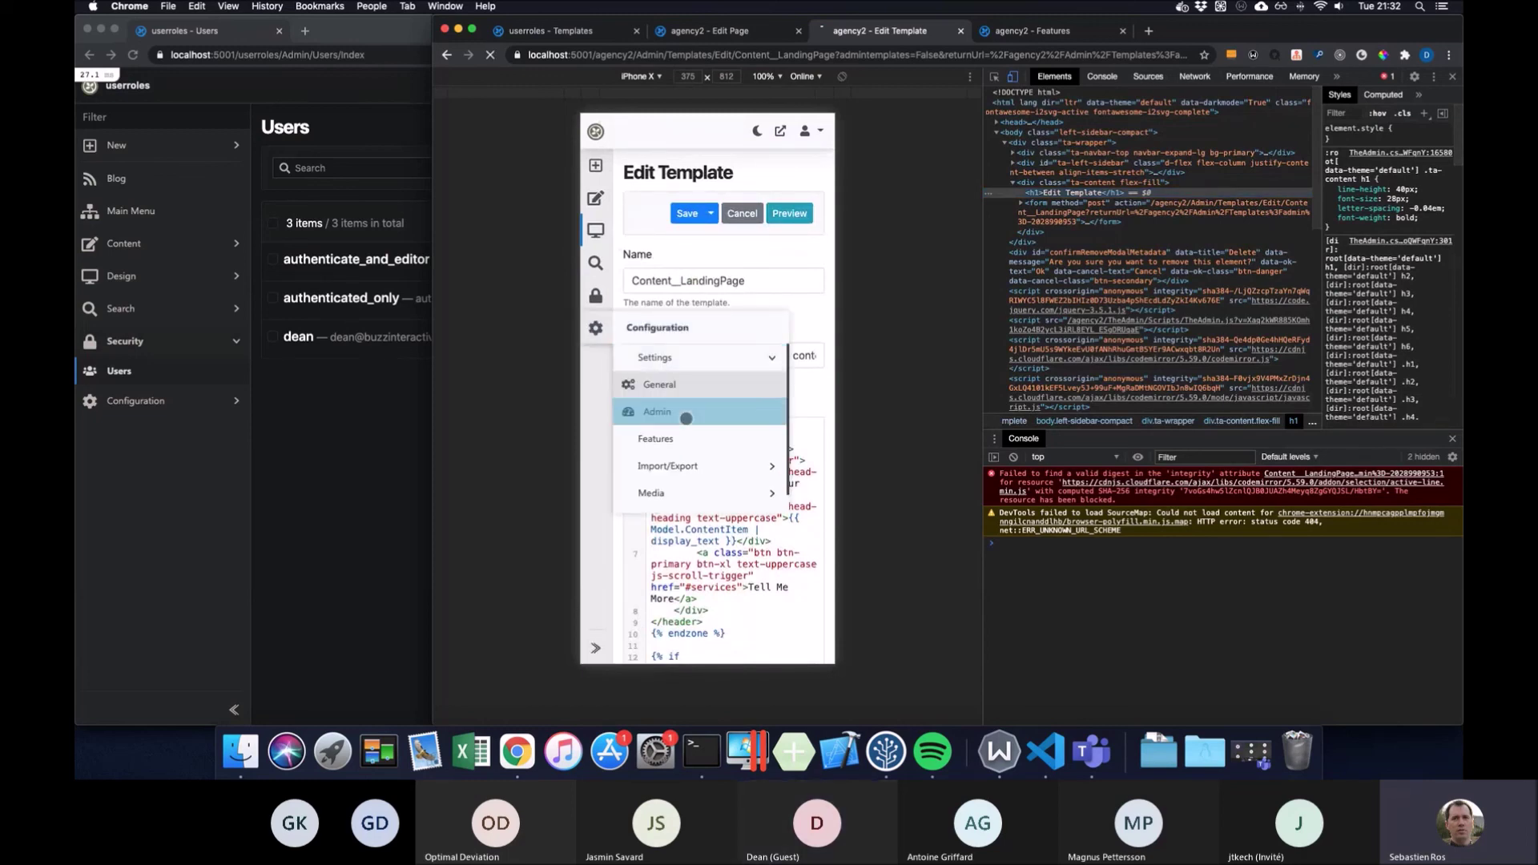
# Turn on 'Display titles in top bar' in the Admin settings and save
pyautogui.click(686, 418)
pyautogui.click(628, 323)
pyautogui.click(650, 371)
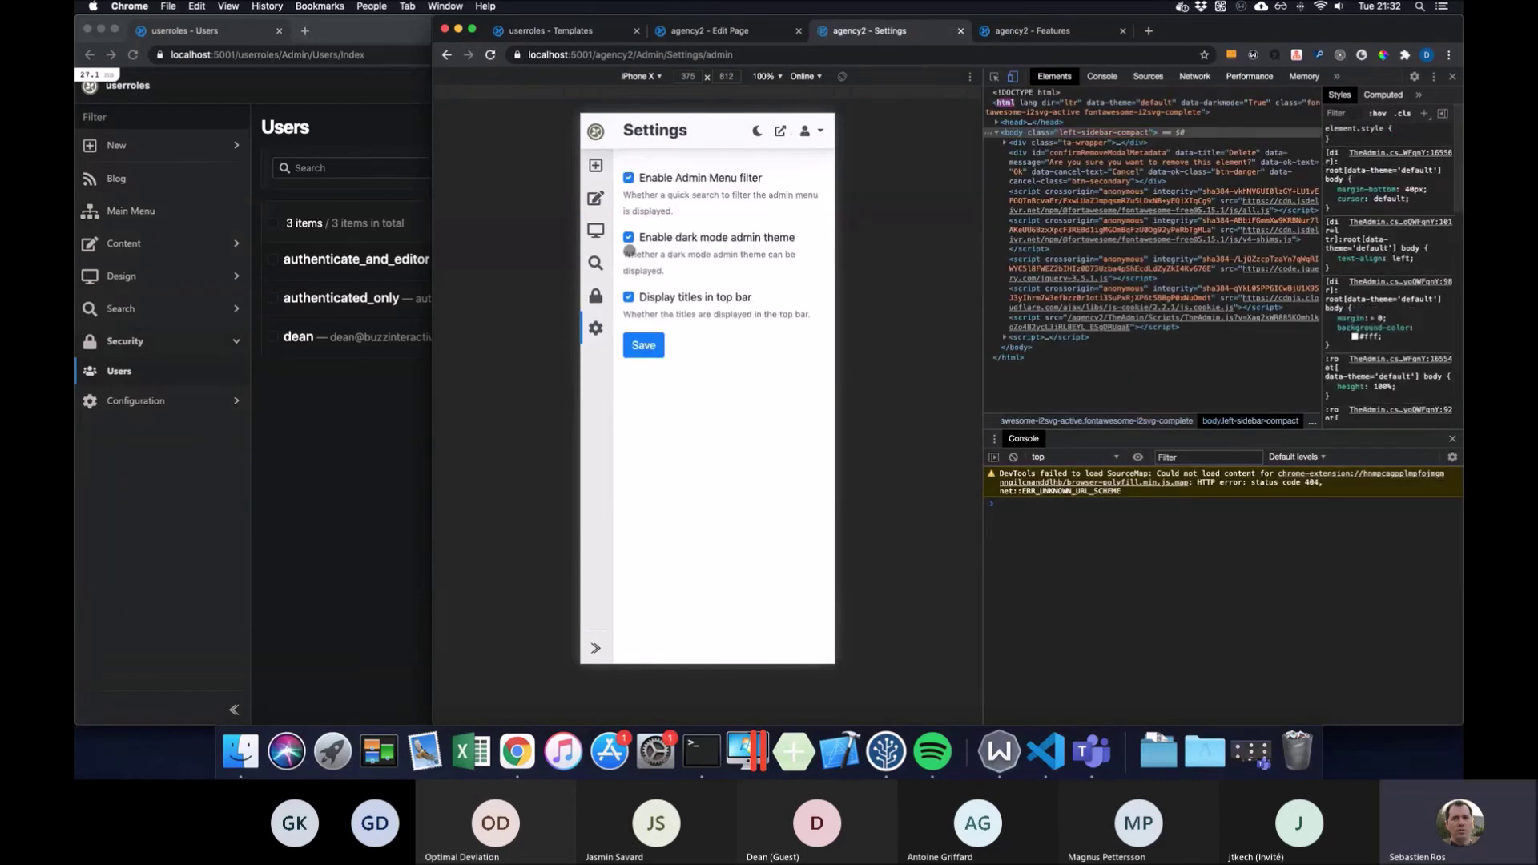
# Reopen the Content__LandingPage template from Design > Templates and scroll through its Liquid content
pyautogui.click(597, 232)
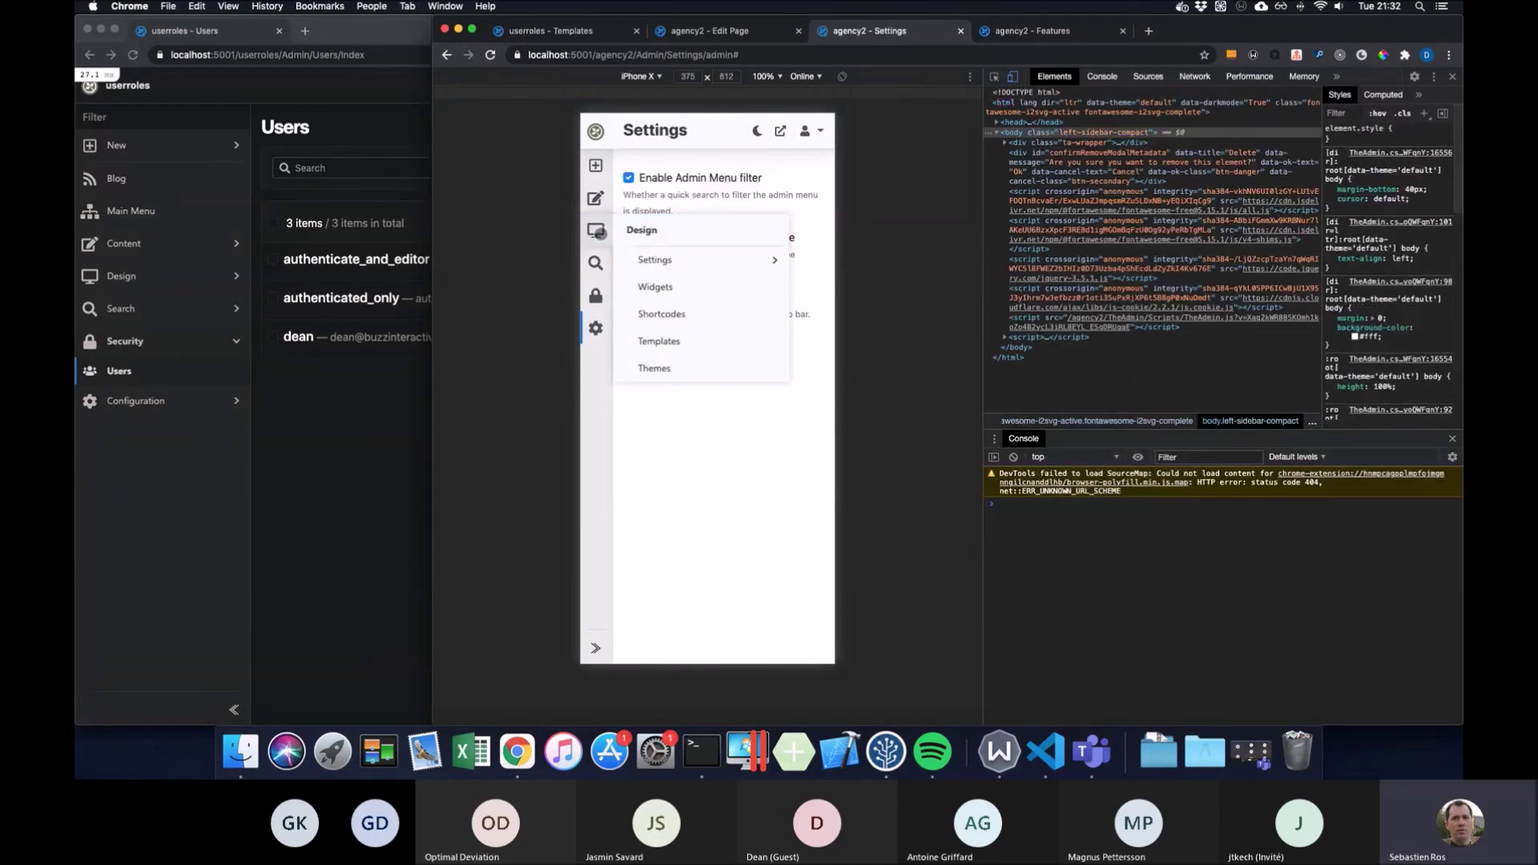
pyautogui.click(696, 344)
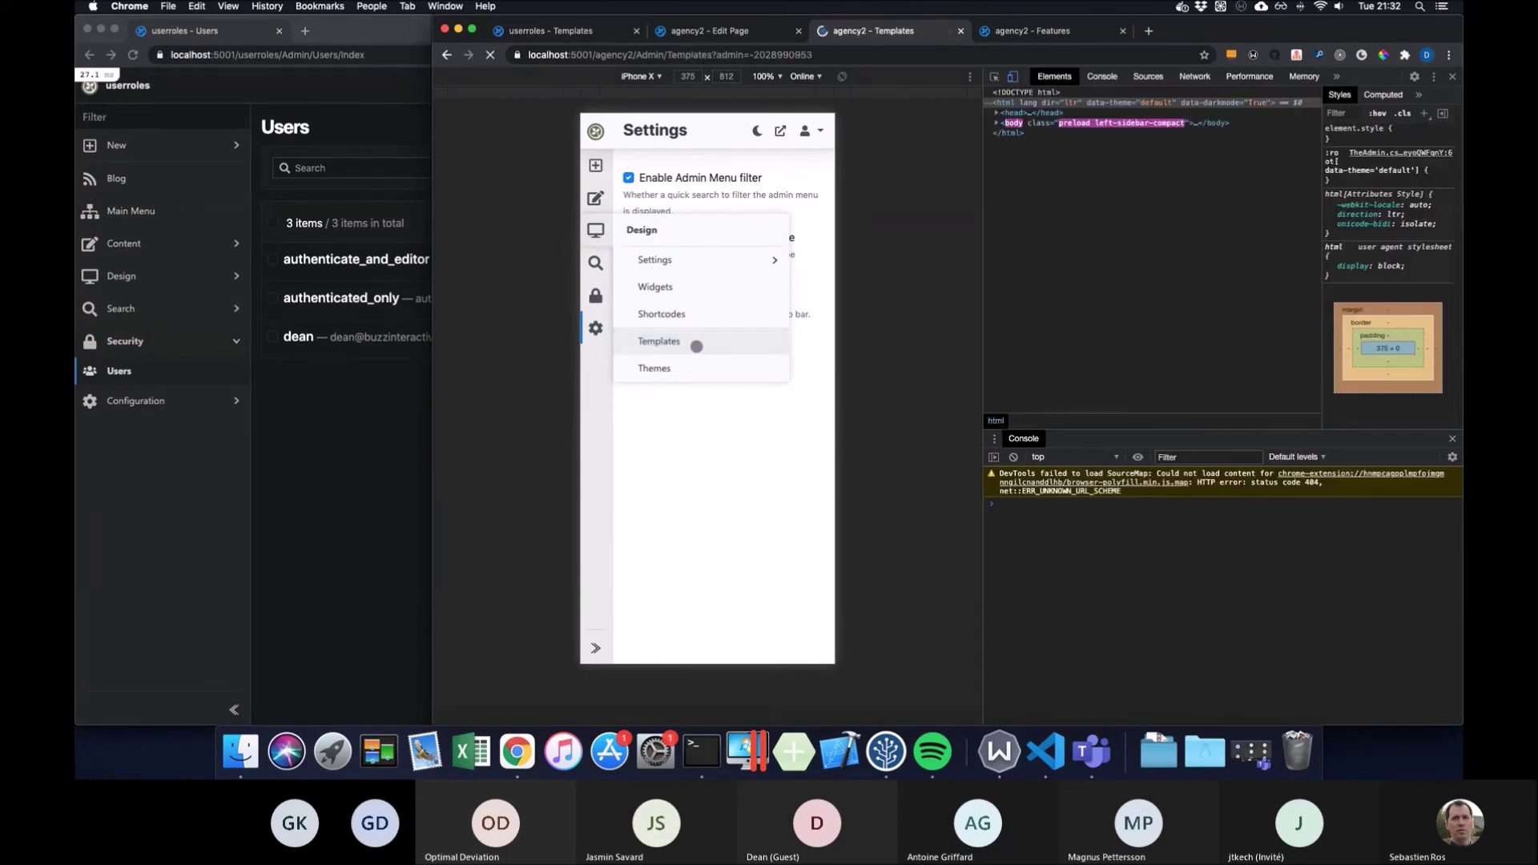
pyautogui.click(757, 275)
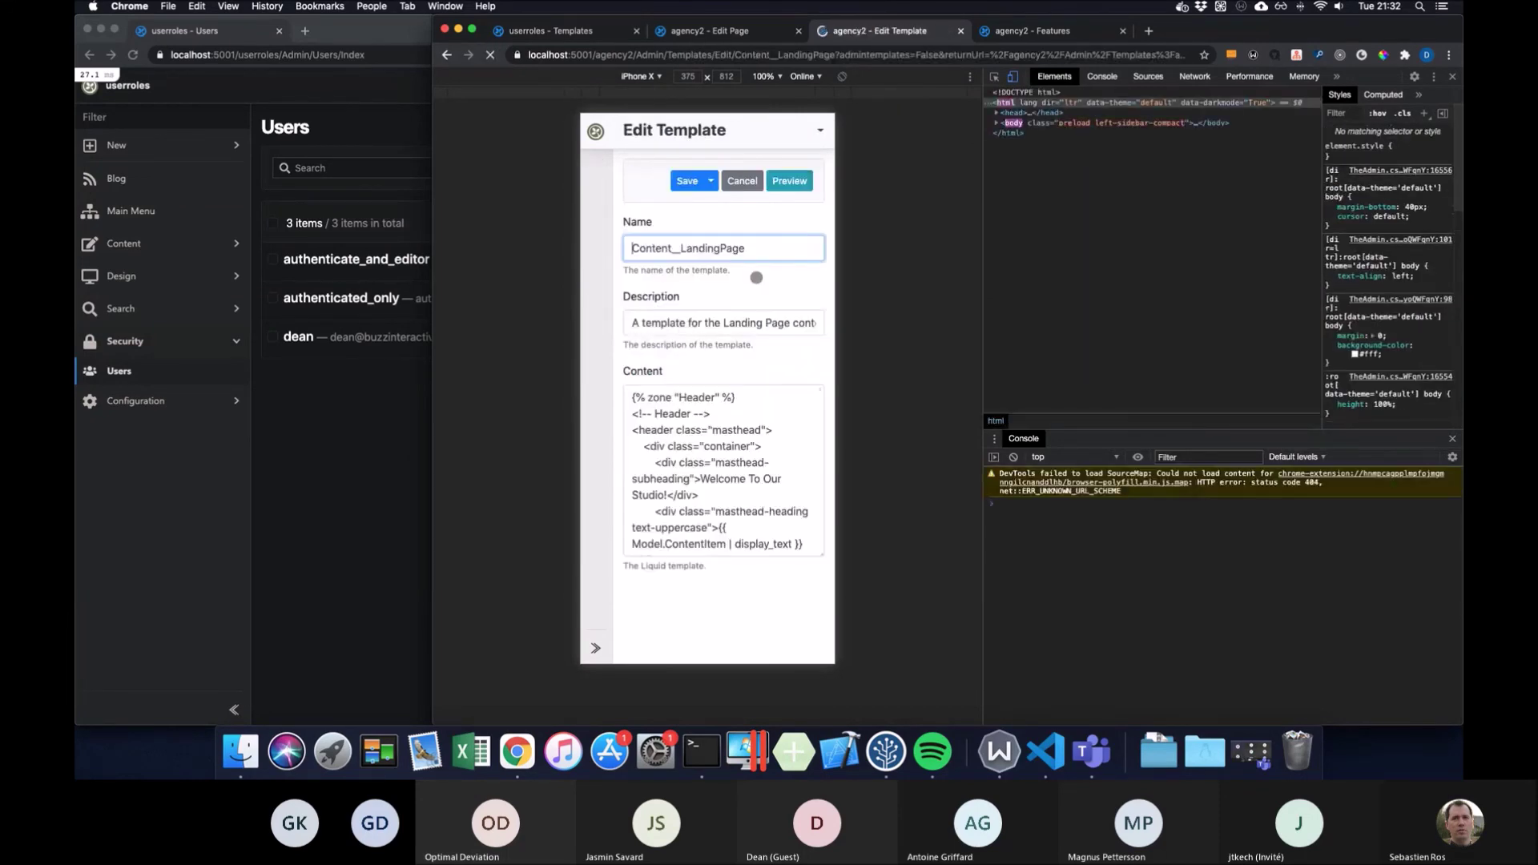
pyautogui.scroll(-20, 747, 325)
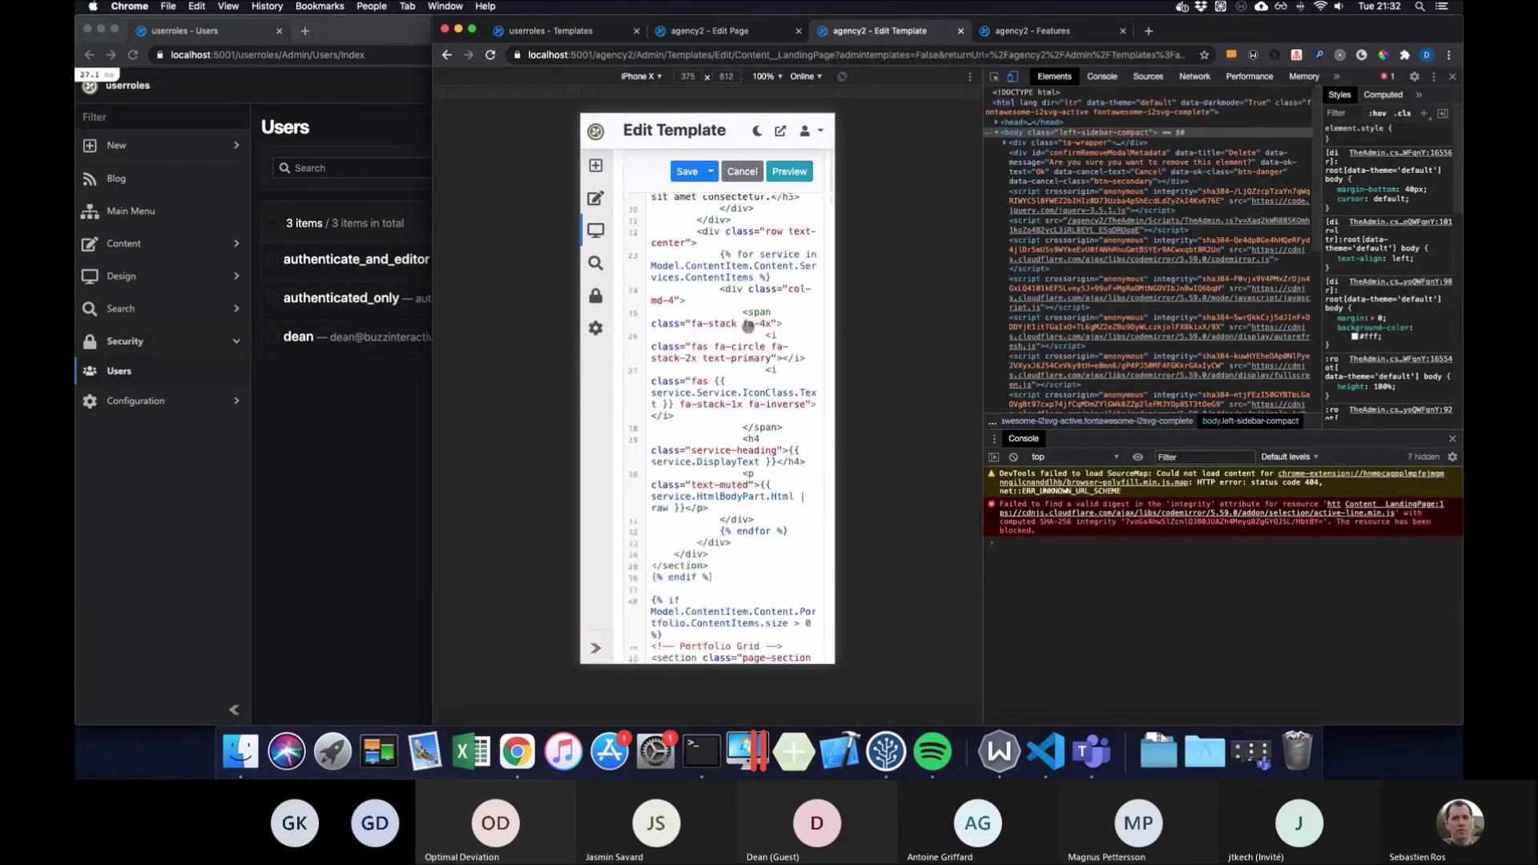
pyautogui.scroll(-20, 747, 326)
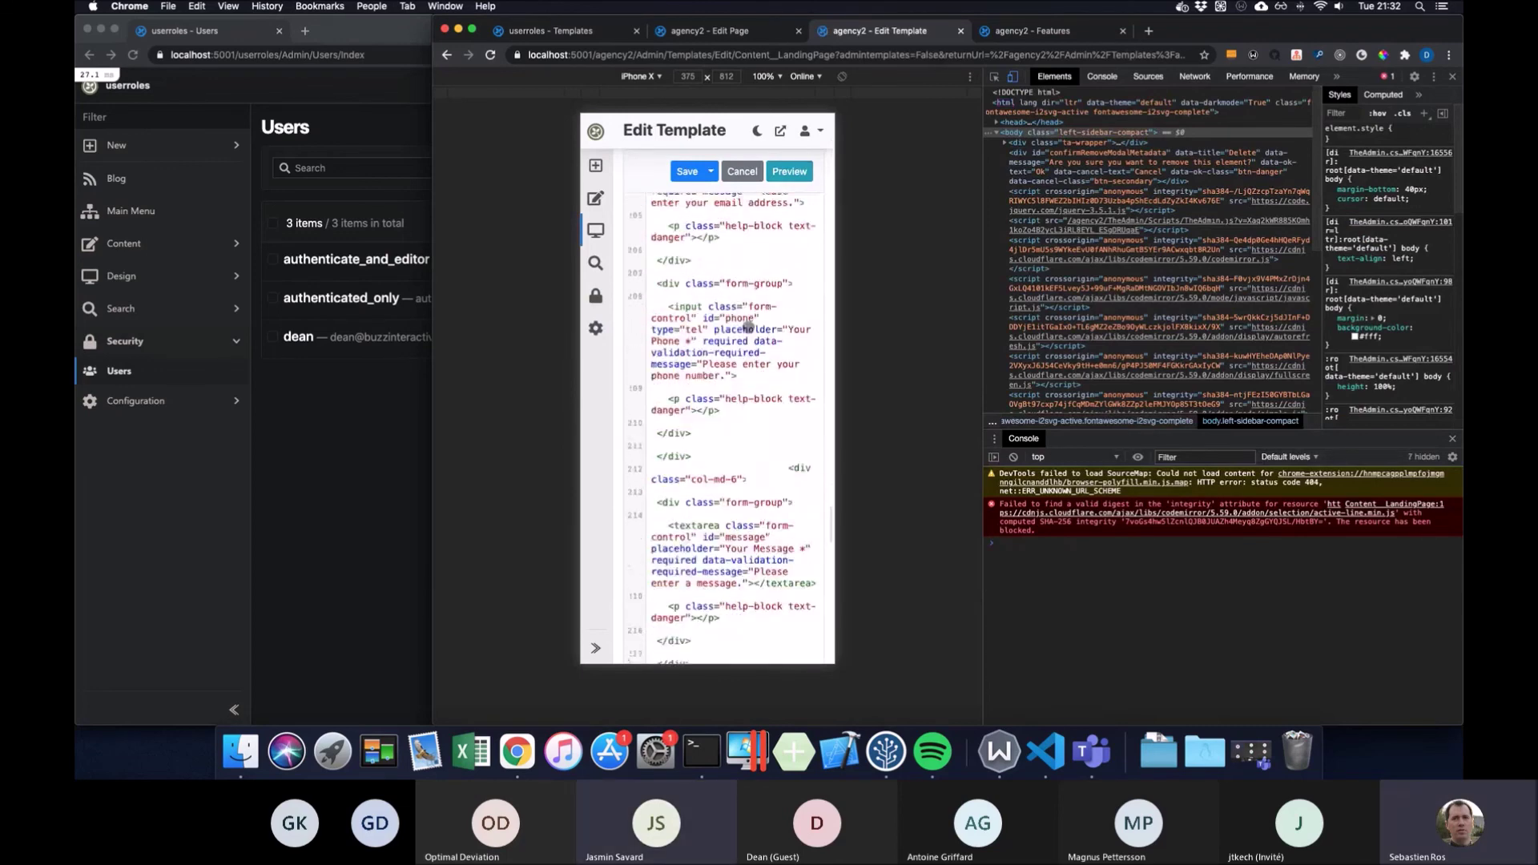
pyautogui.scroll(20, 747, 325)
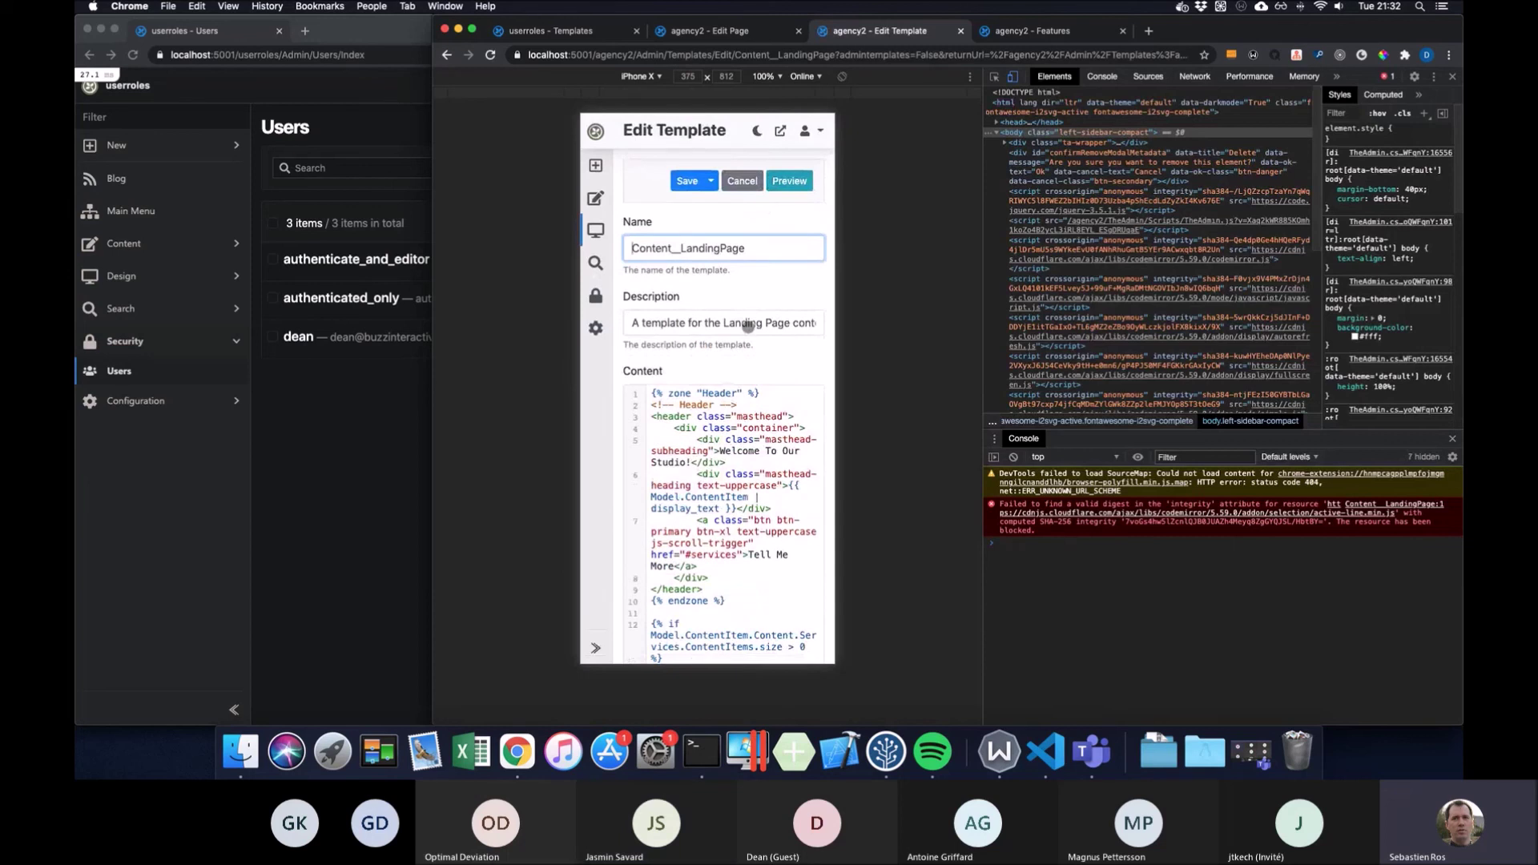
pyautogui.scroll(-2, 747, 326)
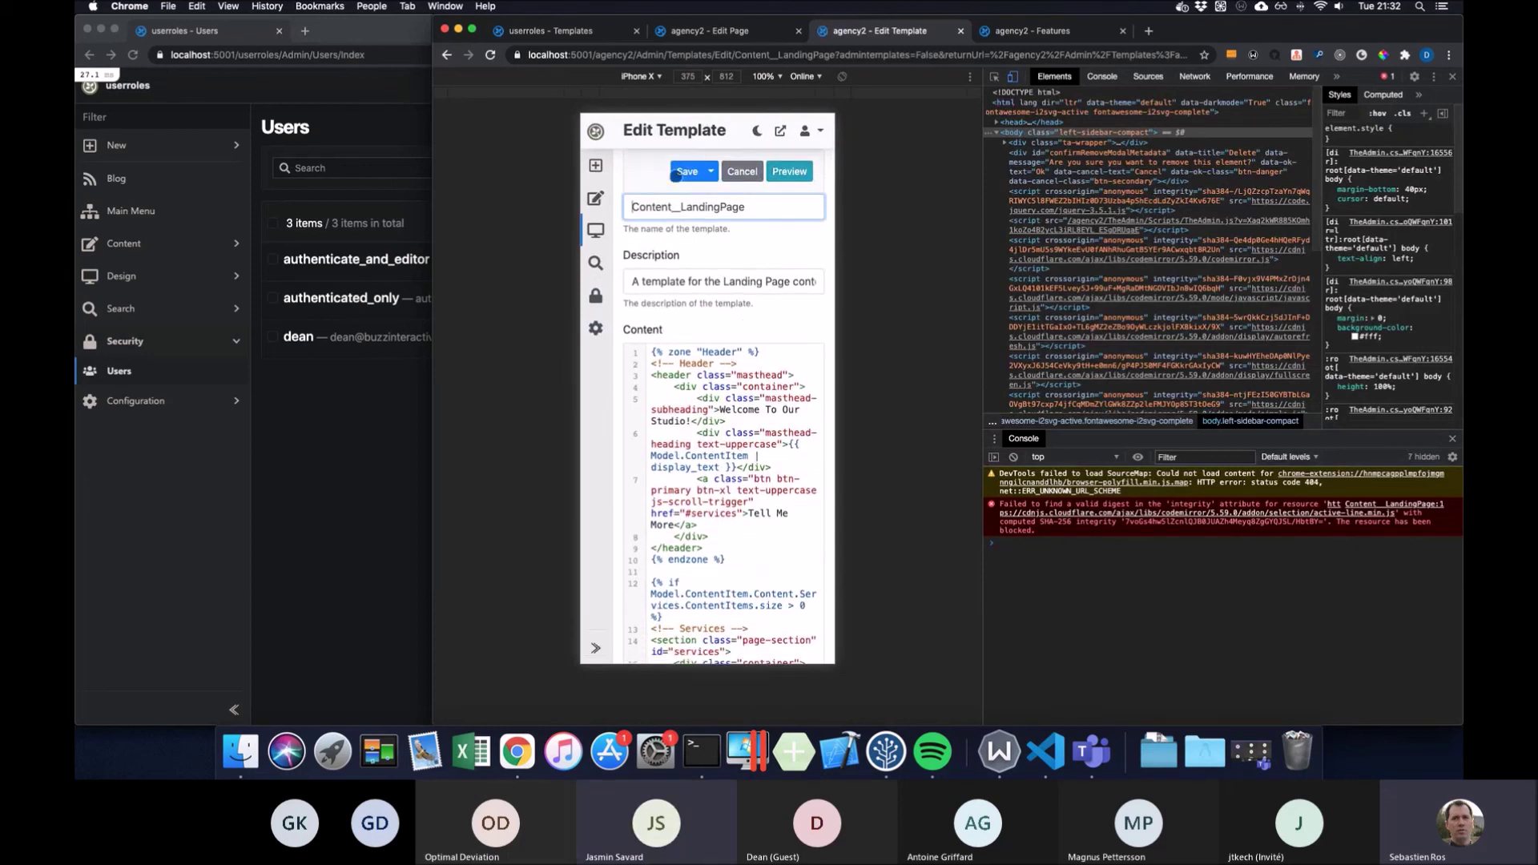
pyautogui.scroll(2, 680, 184)
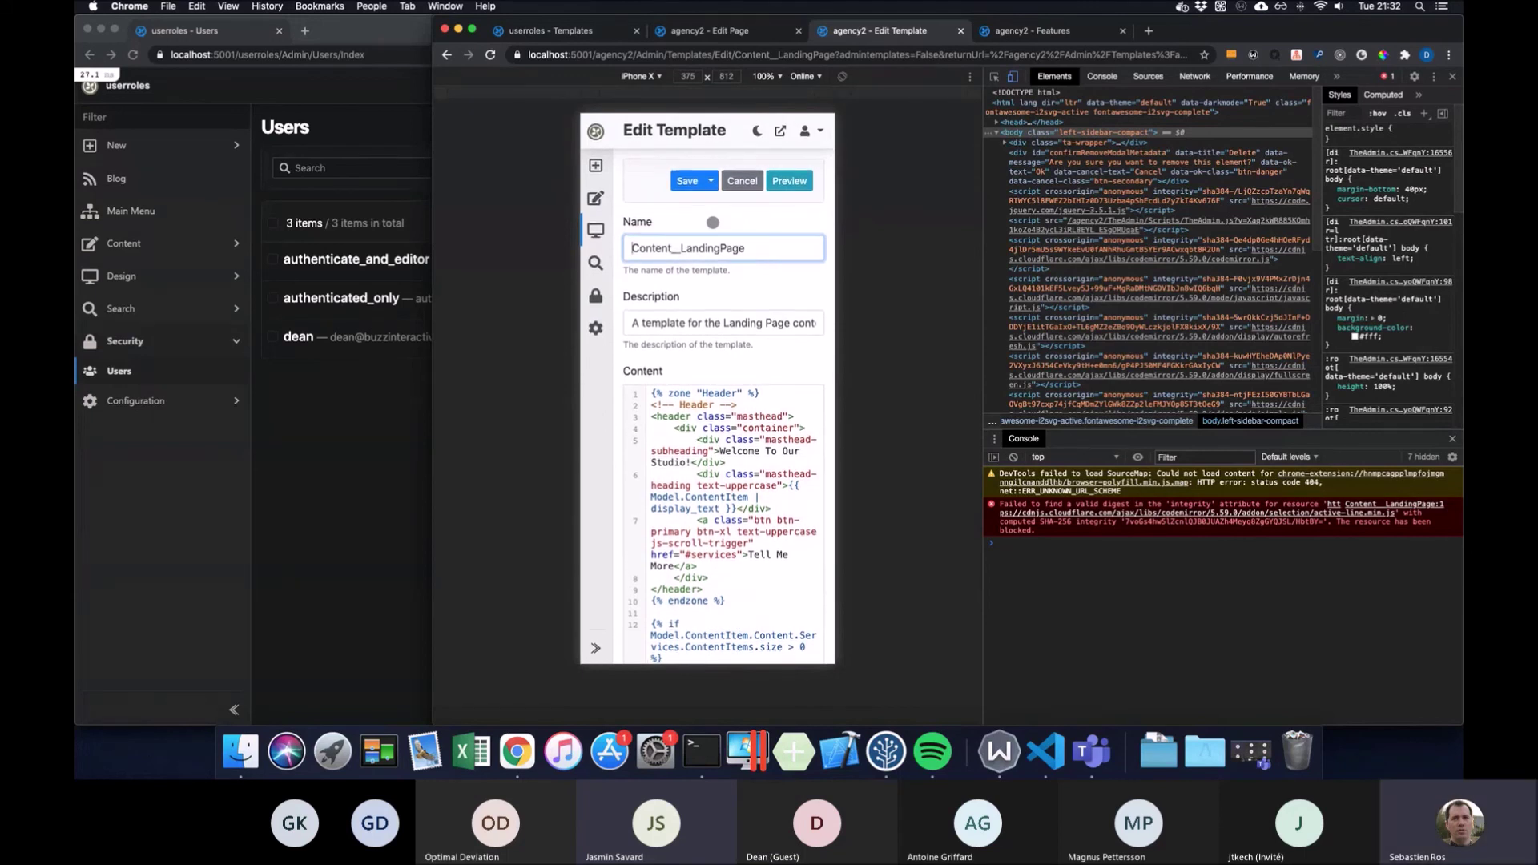
pyautogui.scroll(-1, 712, 223)
pyautogui.scroll(-4, 711, 223)
pyautogui.scroll(5, 712, 223)
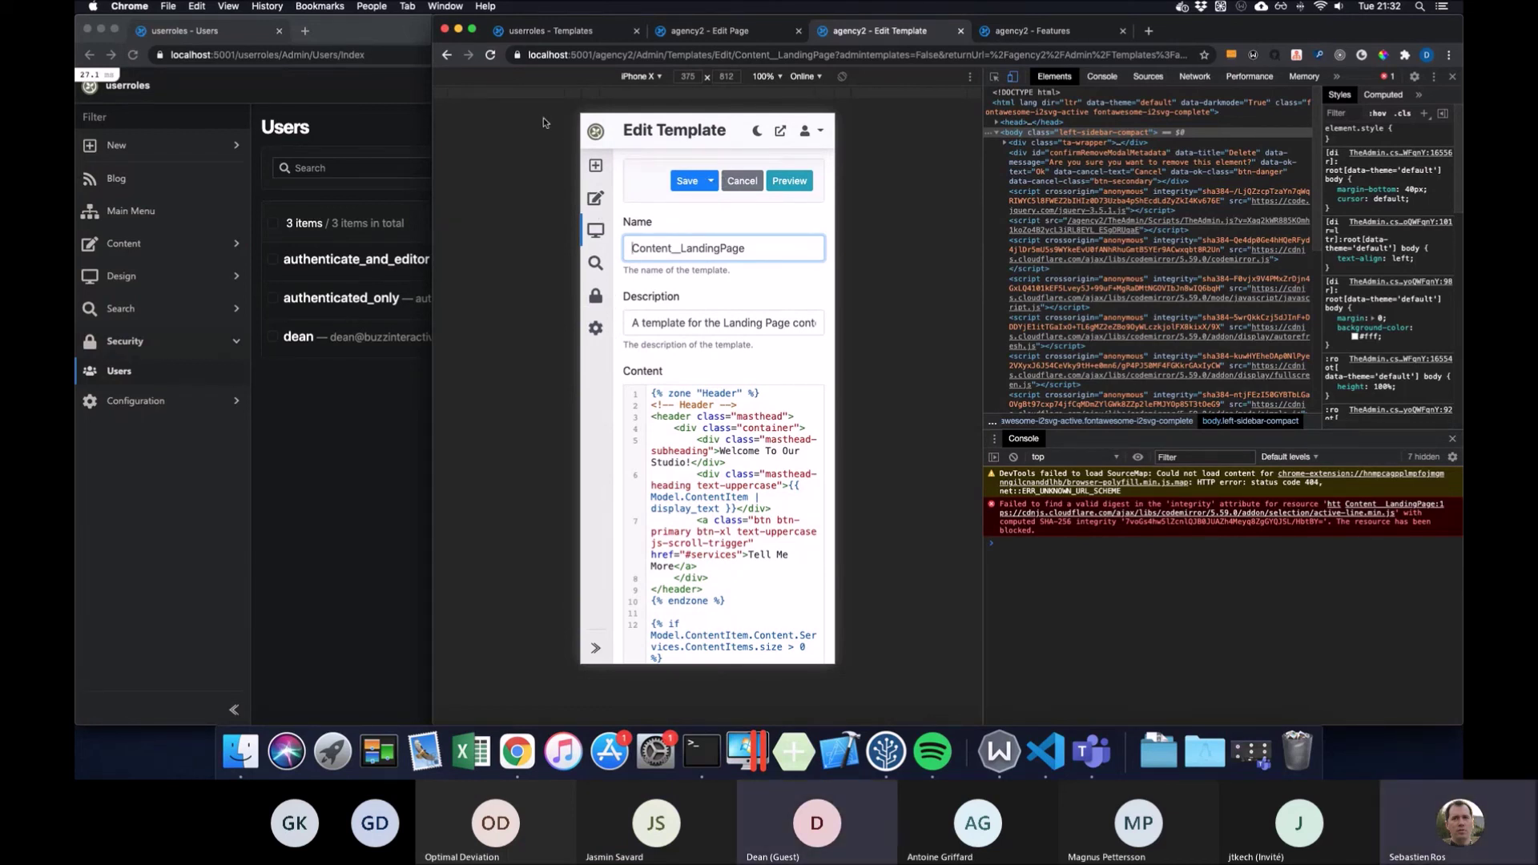
pyautogui.click(447, 55)
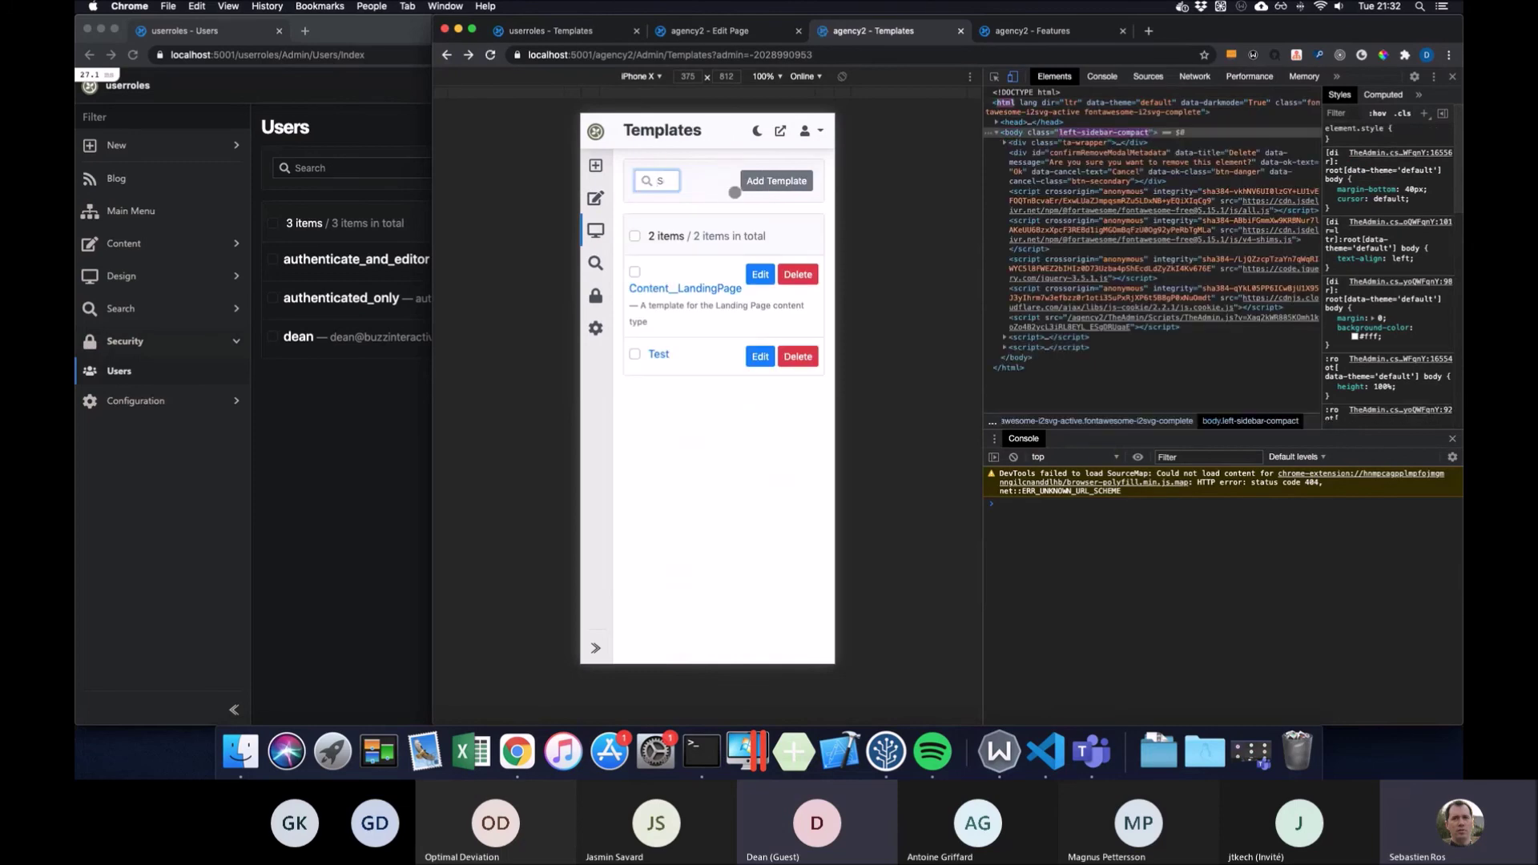
pyautogui.click(757, 275)
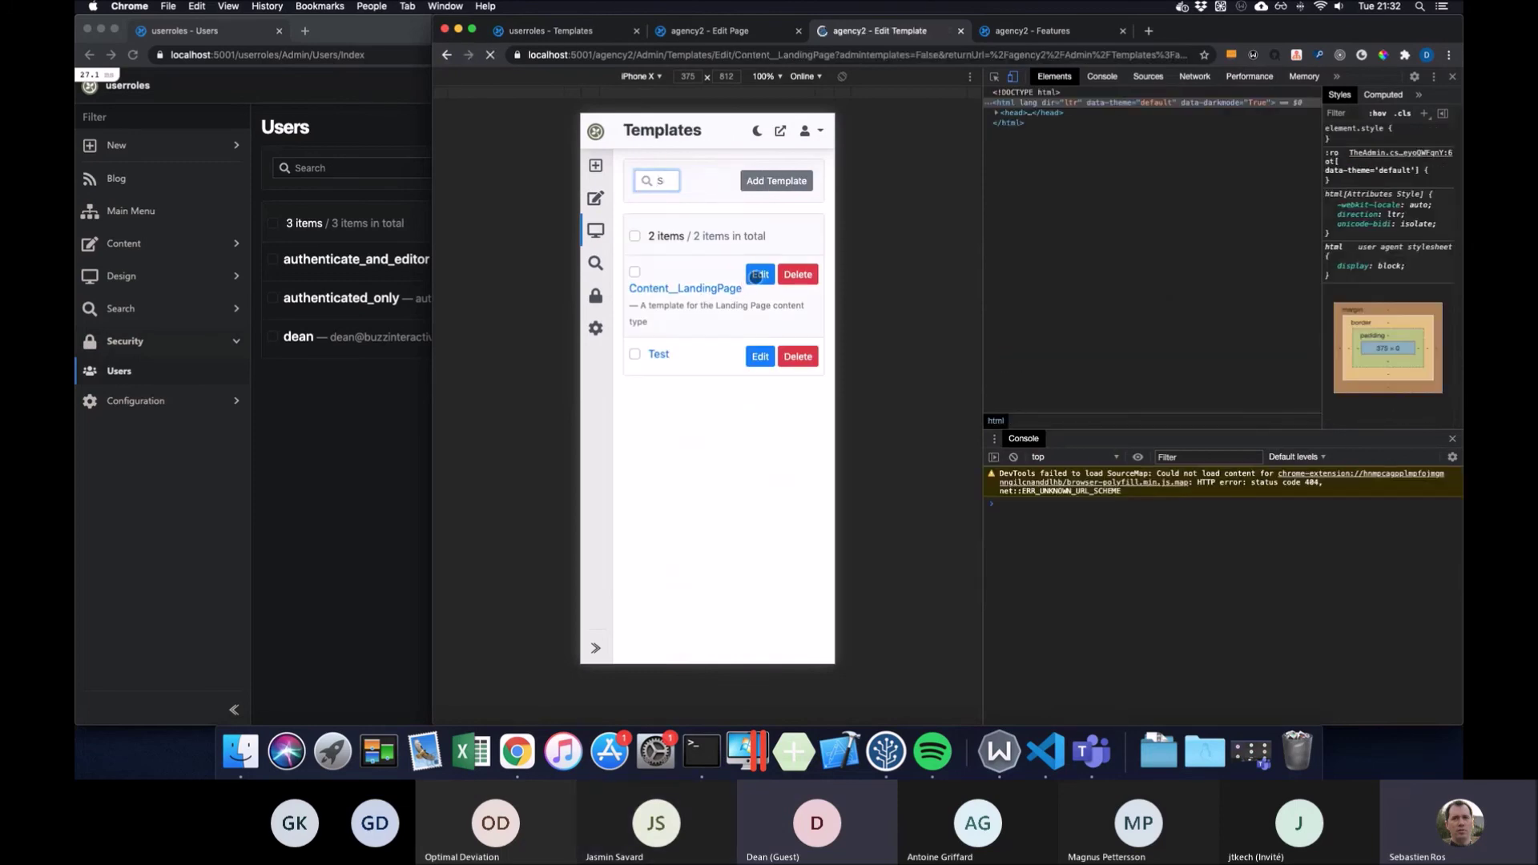
pyautogui.click(448, 56)
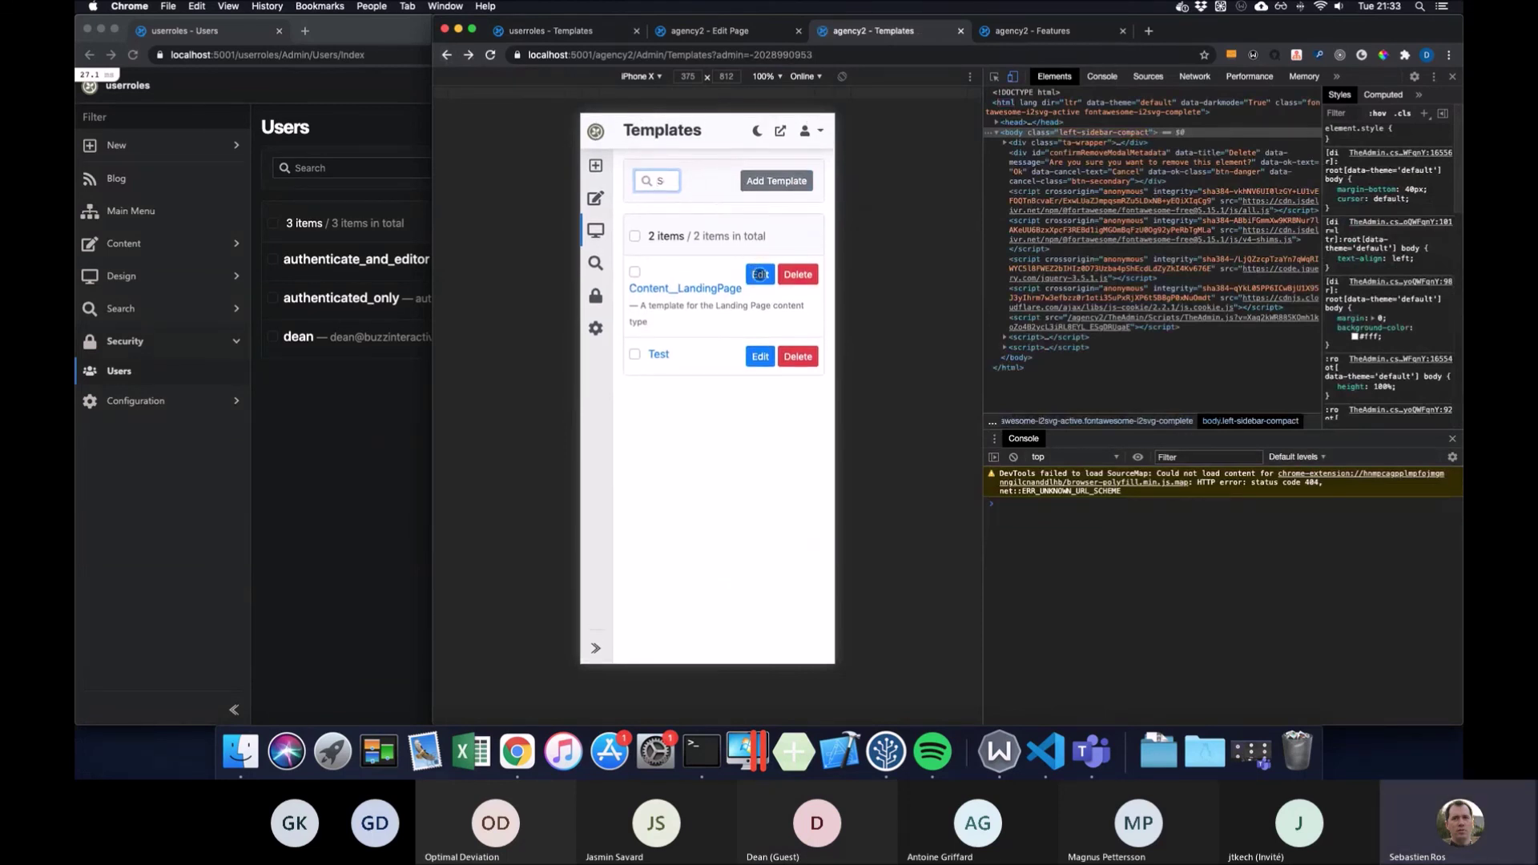
pyautogui.click(759, 274)
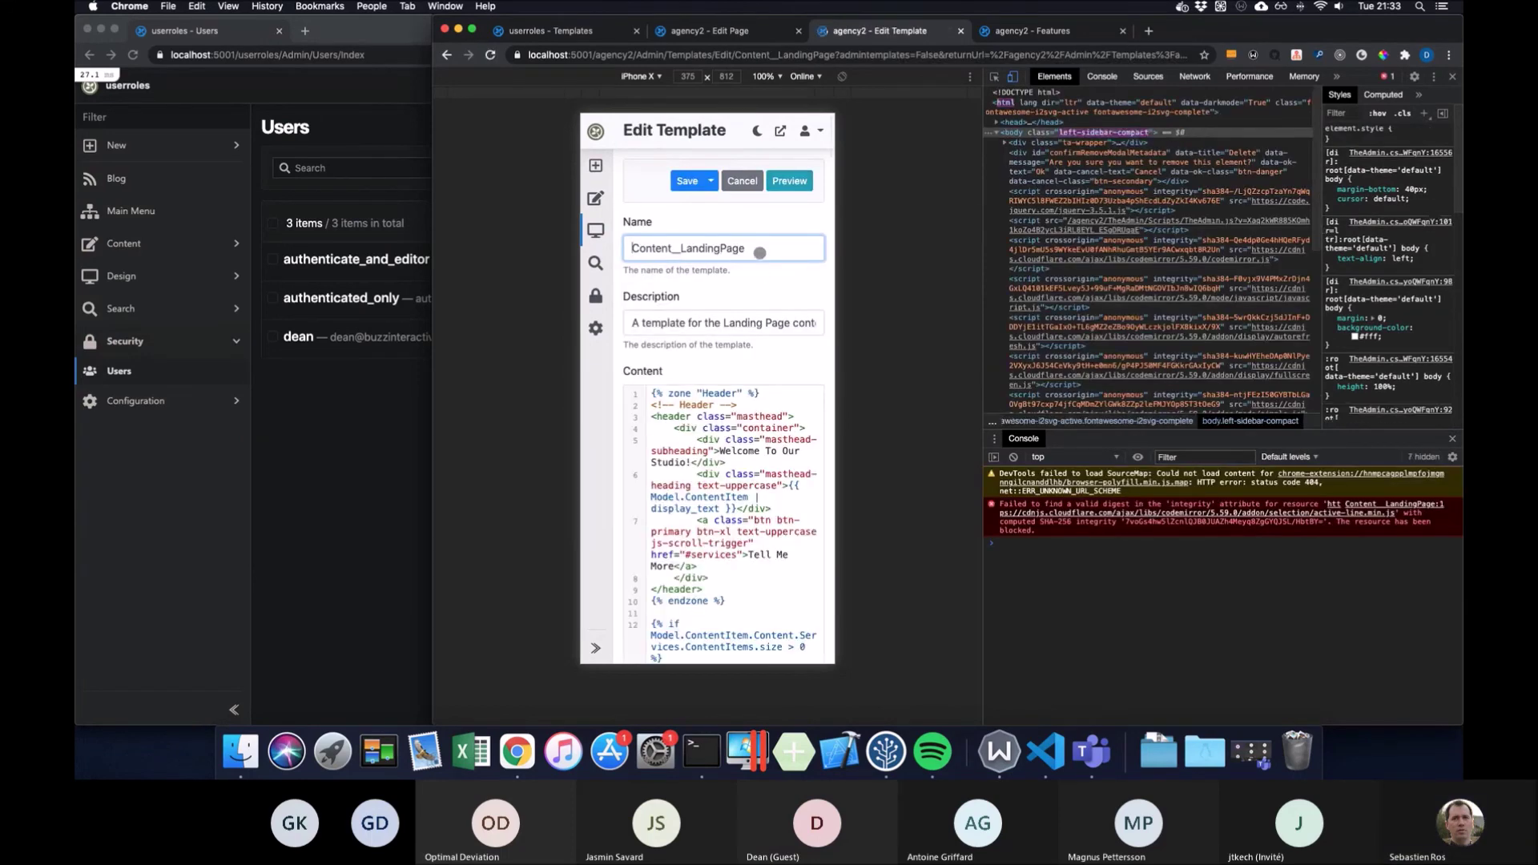
pyautogui.click(745, 182)
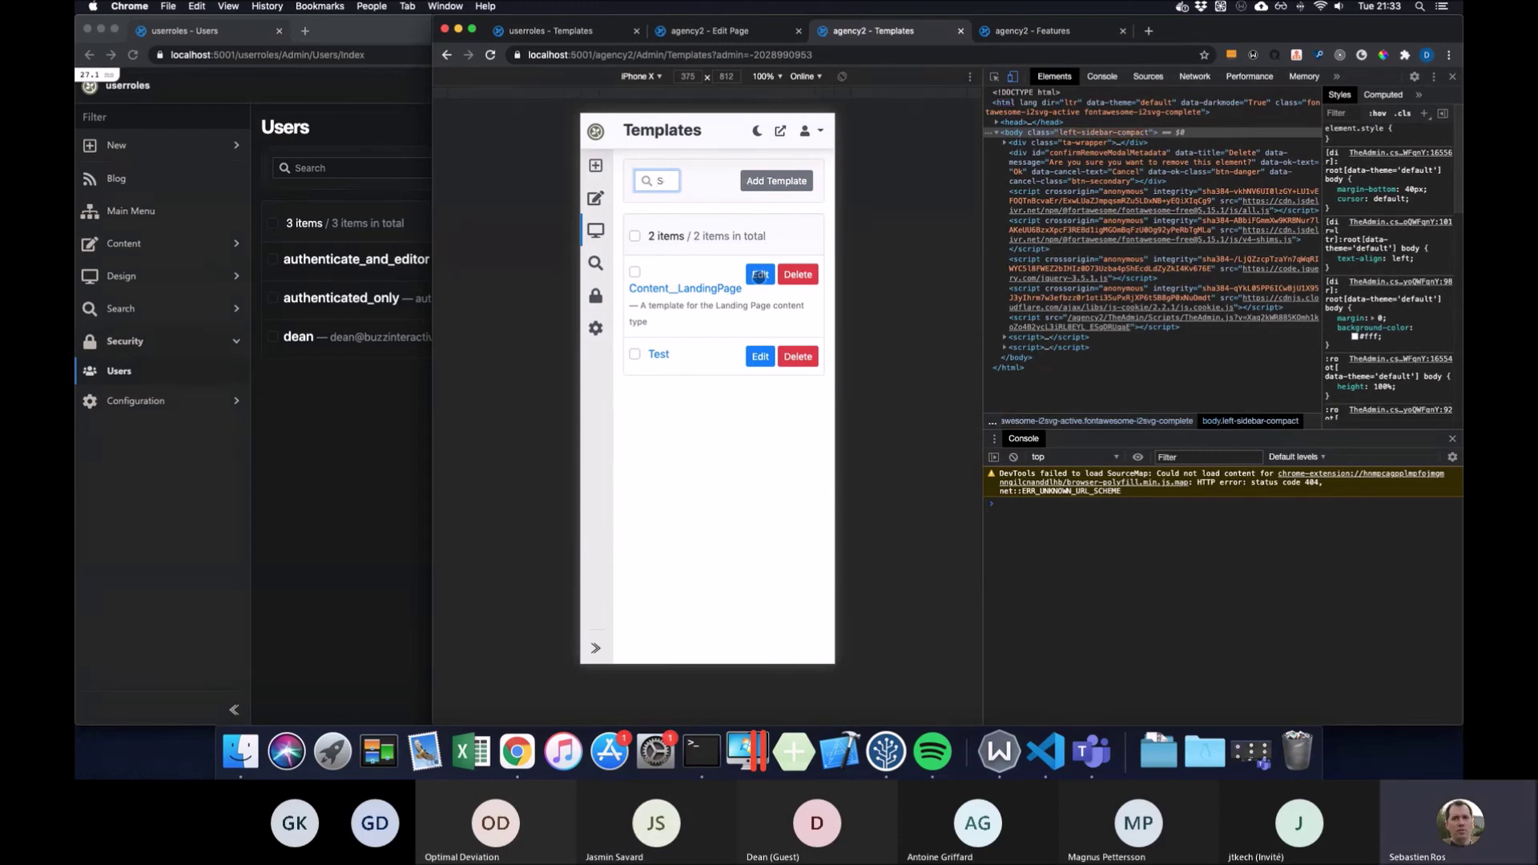
pyautogui.click(759, 275)
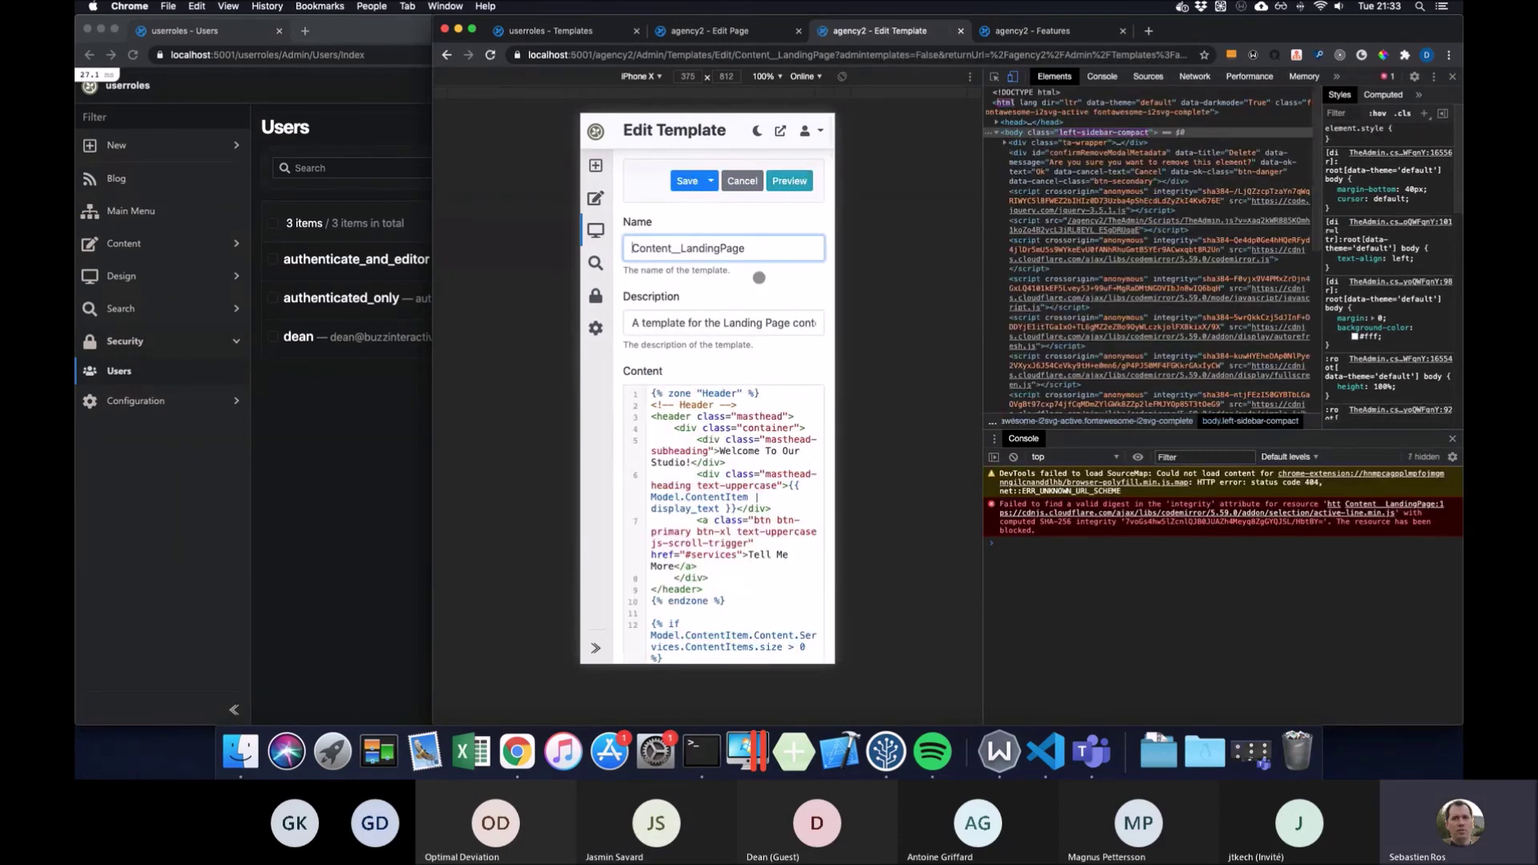
pyautogui.scroll(-3, 759, 277)
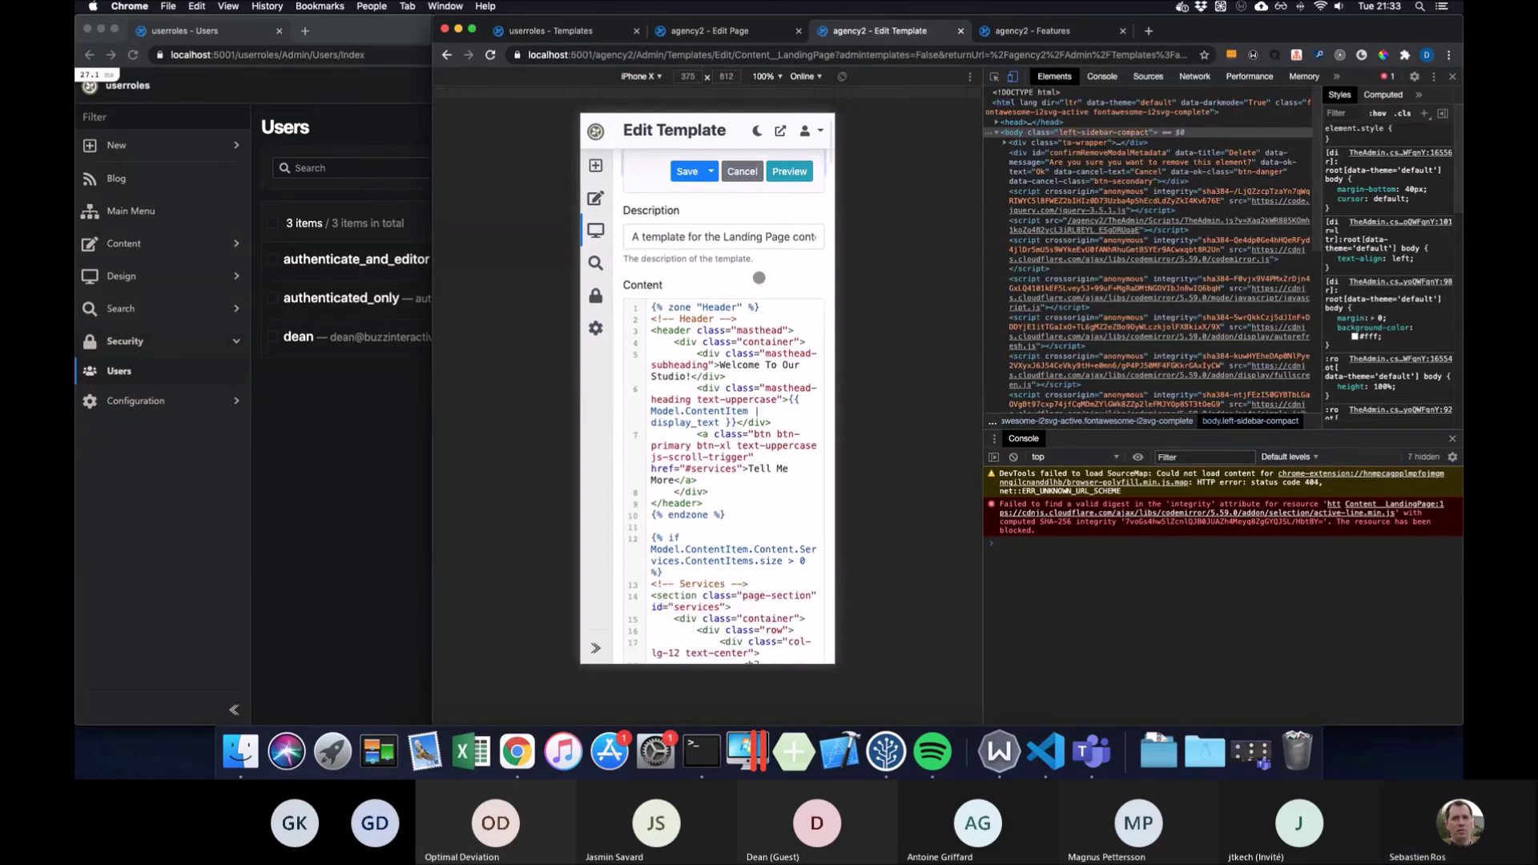
pyautogui.scroll(3, 759, 278)
pyautogui.scroll(-8, 759, 277)
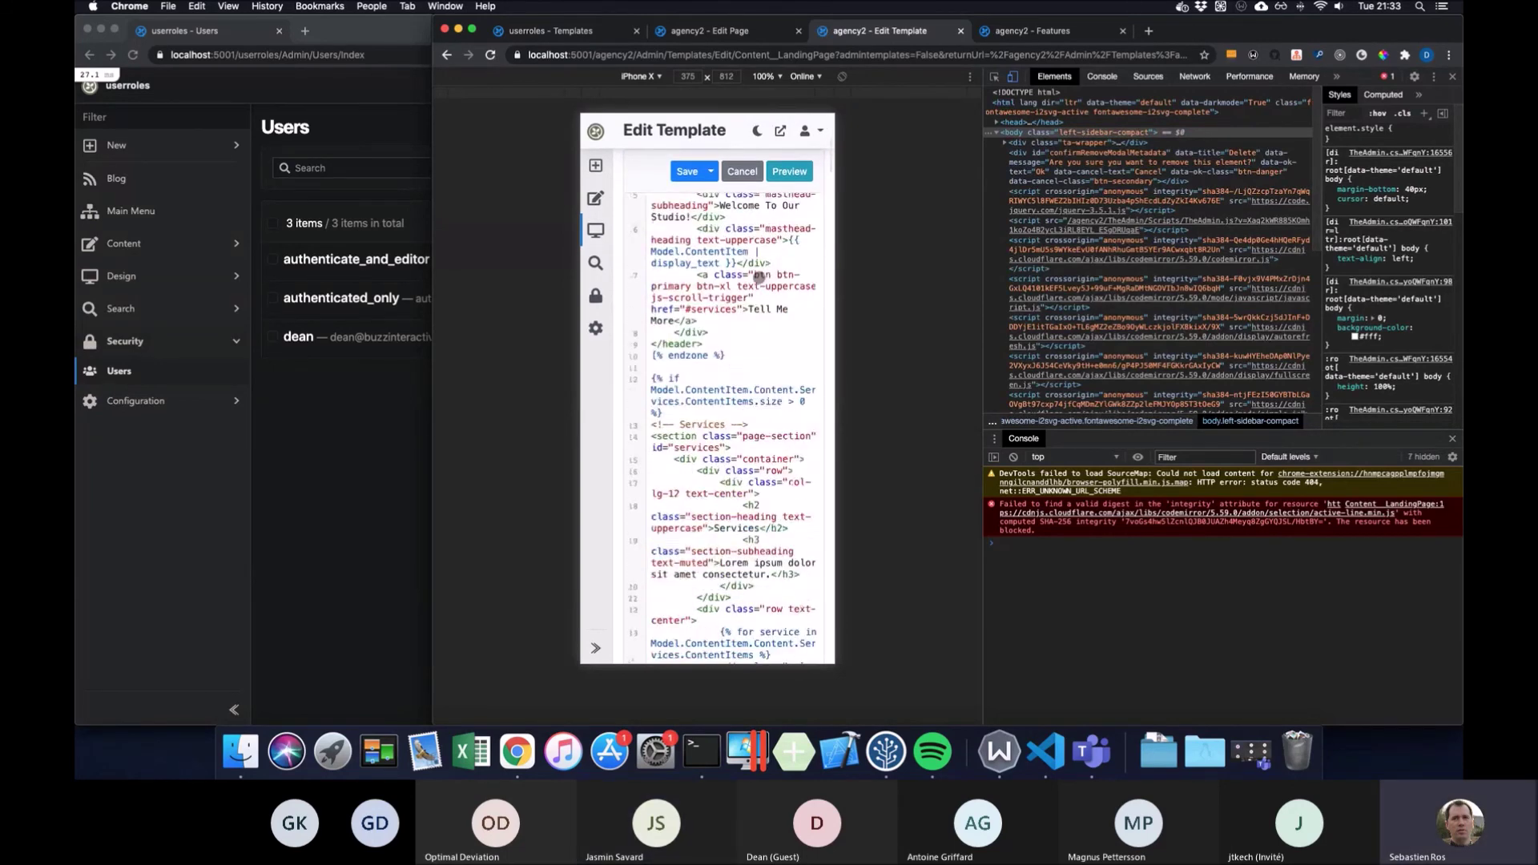
pyautogui.scroll(8, 758, 277)
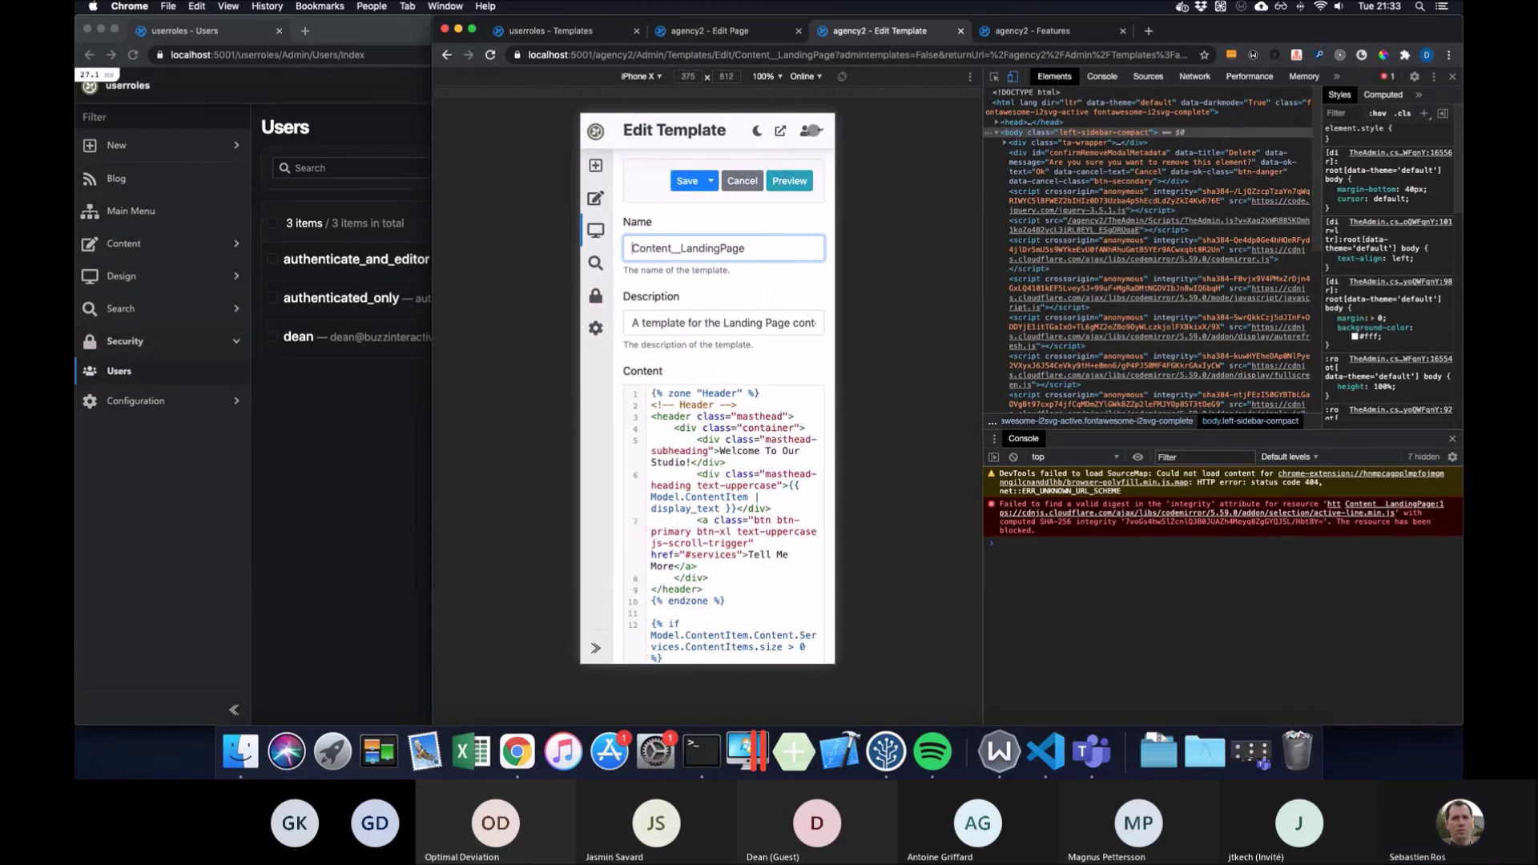
pyautogui.click(809, 131)
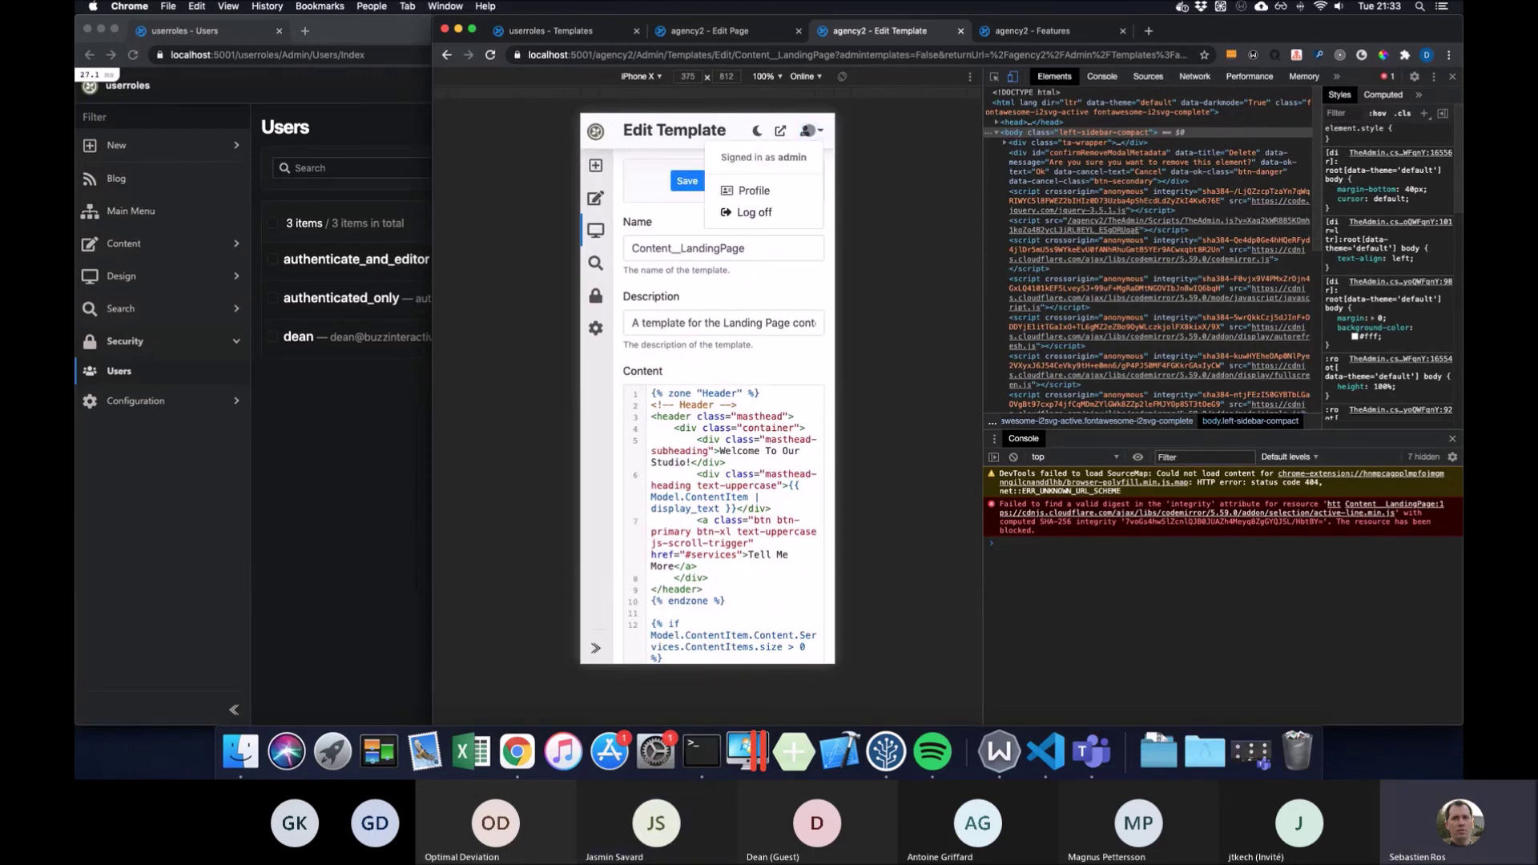
pyautogui.click(809, 131)
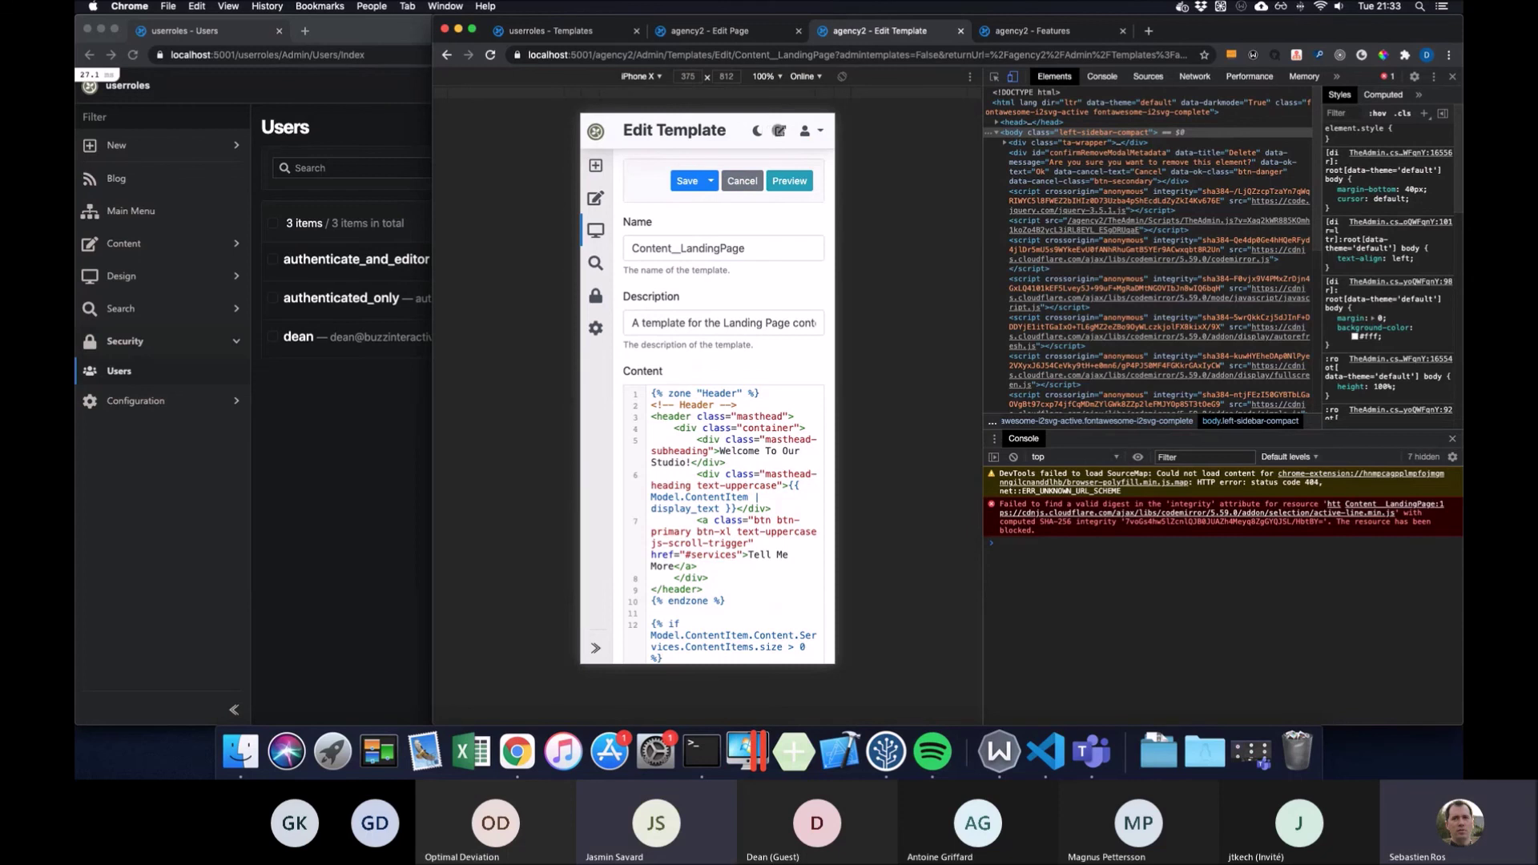
pyautogui.rightClick(778, 132)
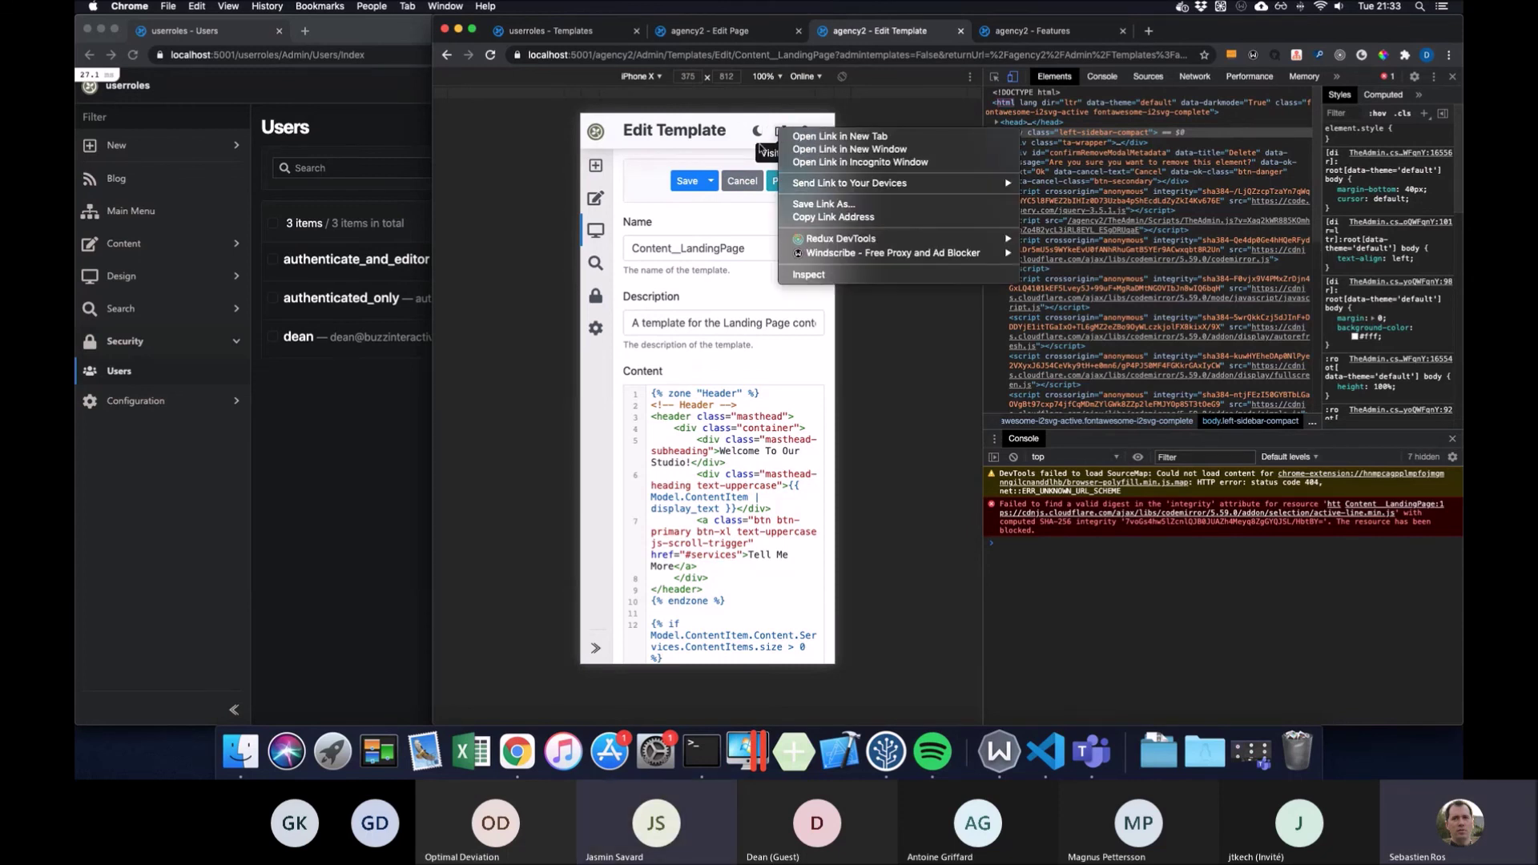
pyautogui.click(725, 150)
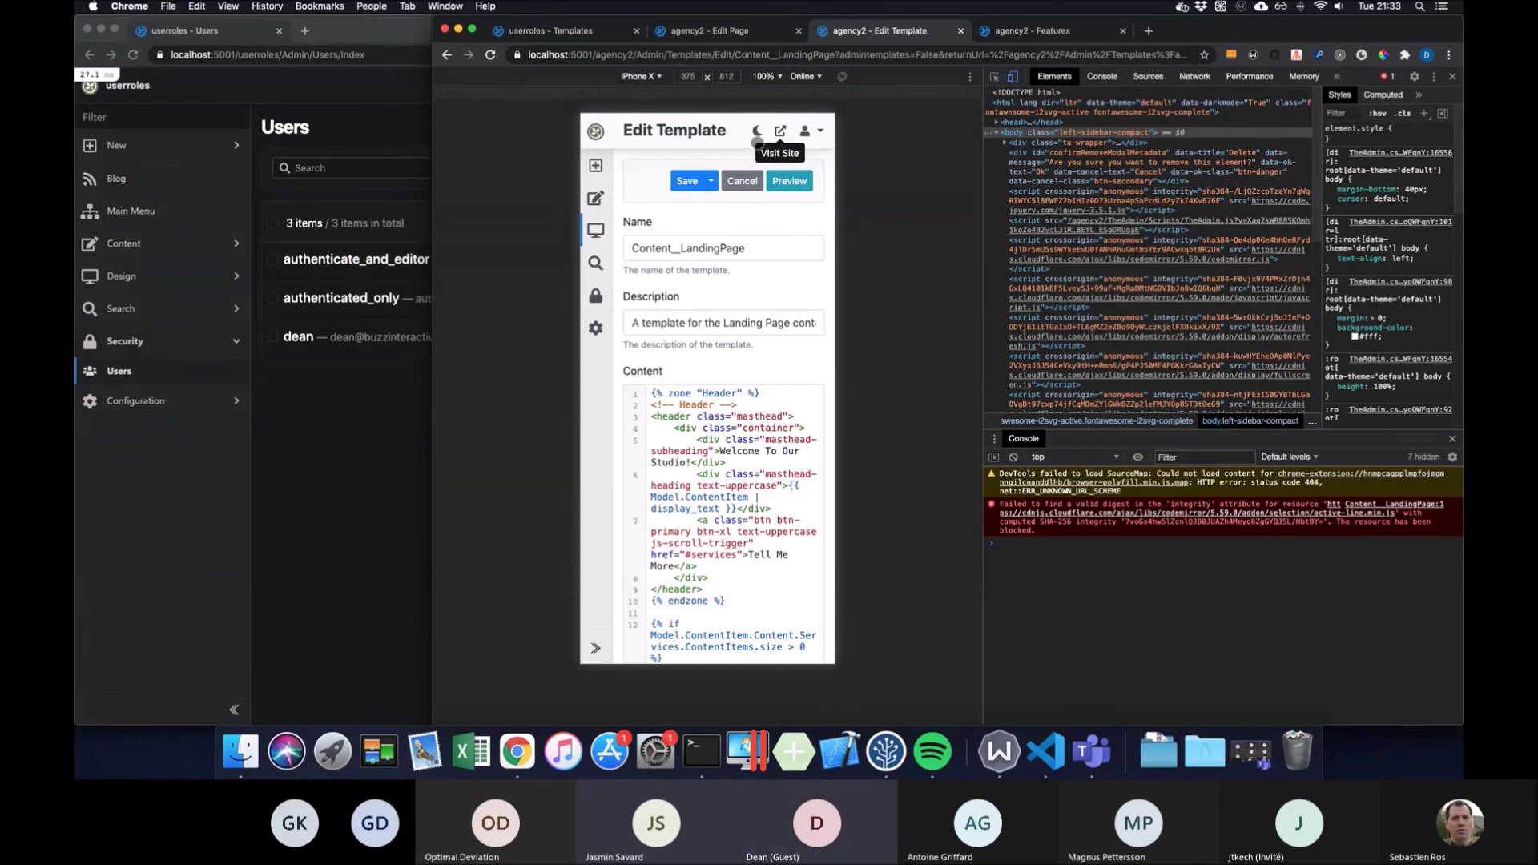
pyautogui.click(755, 131)
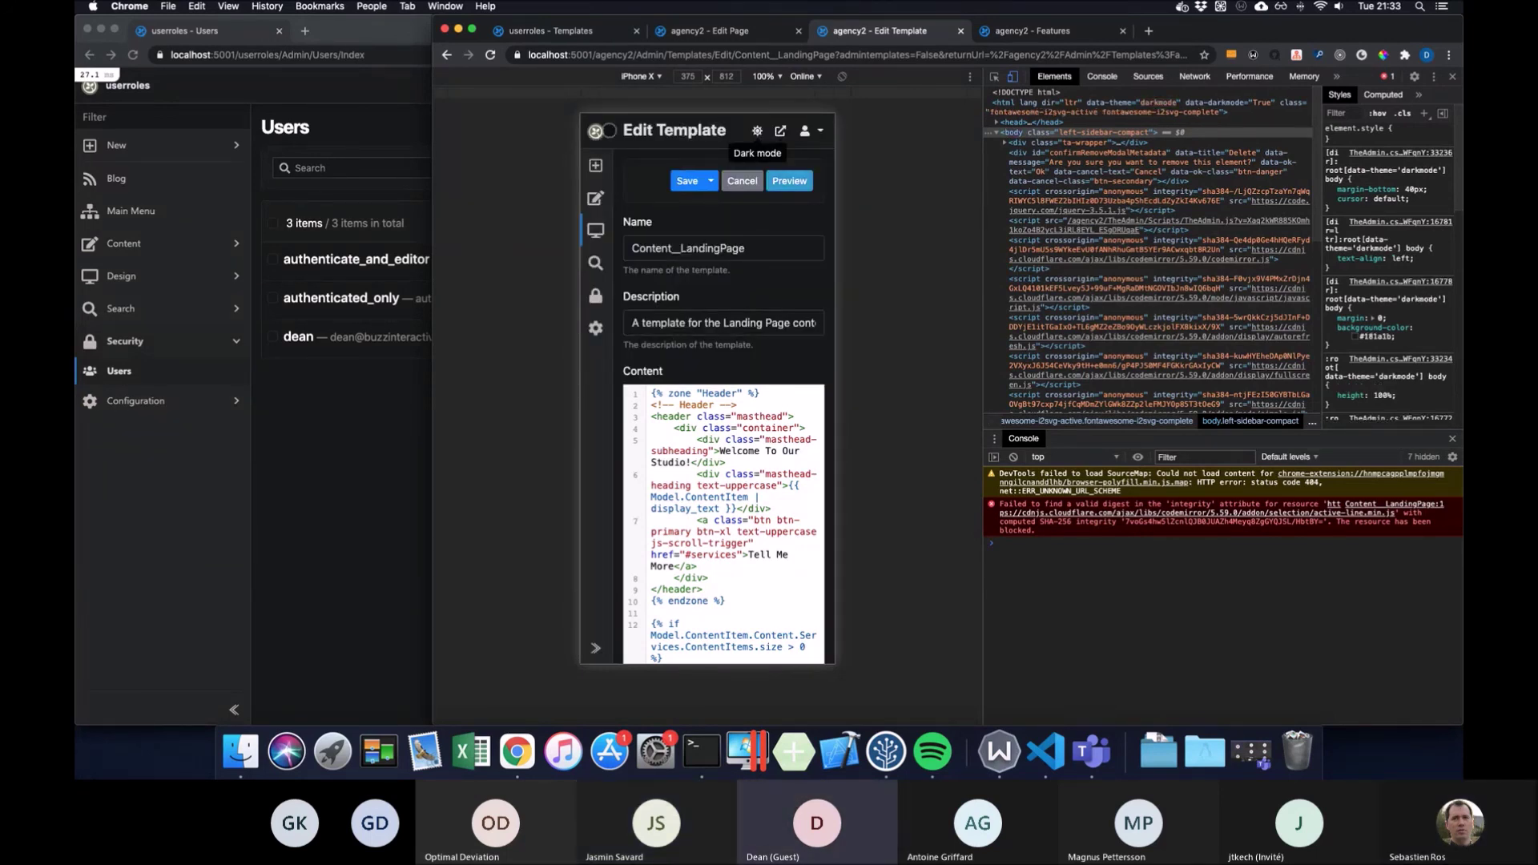
pyautogui.click(597, 131)
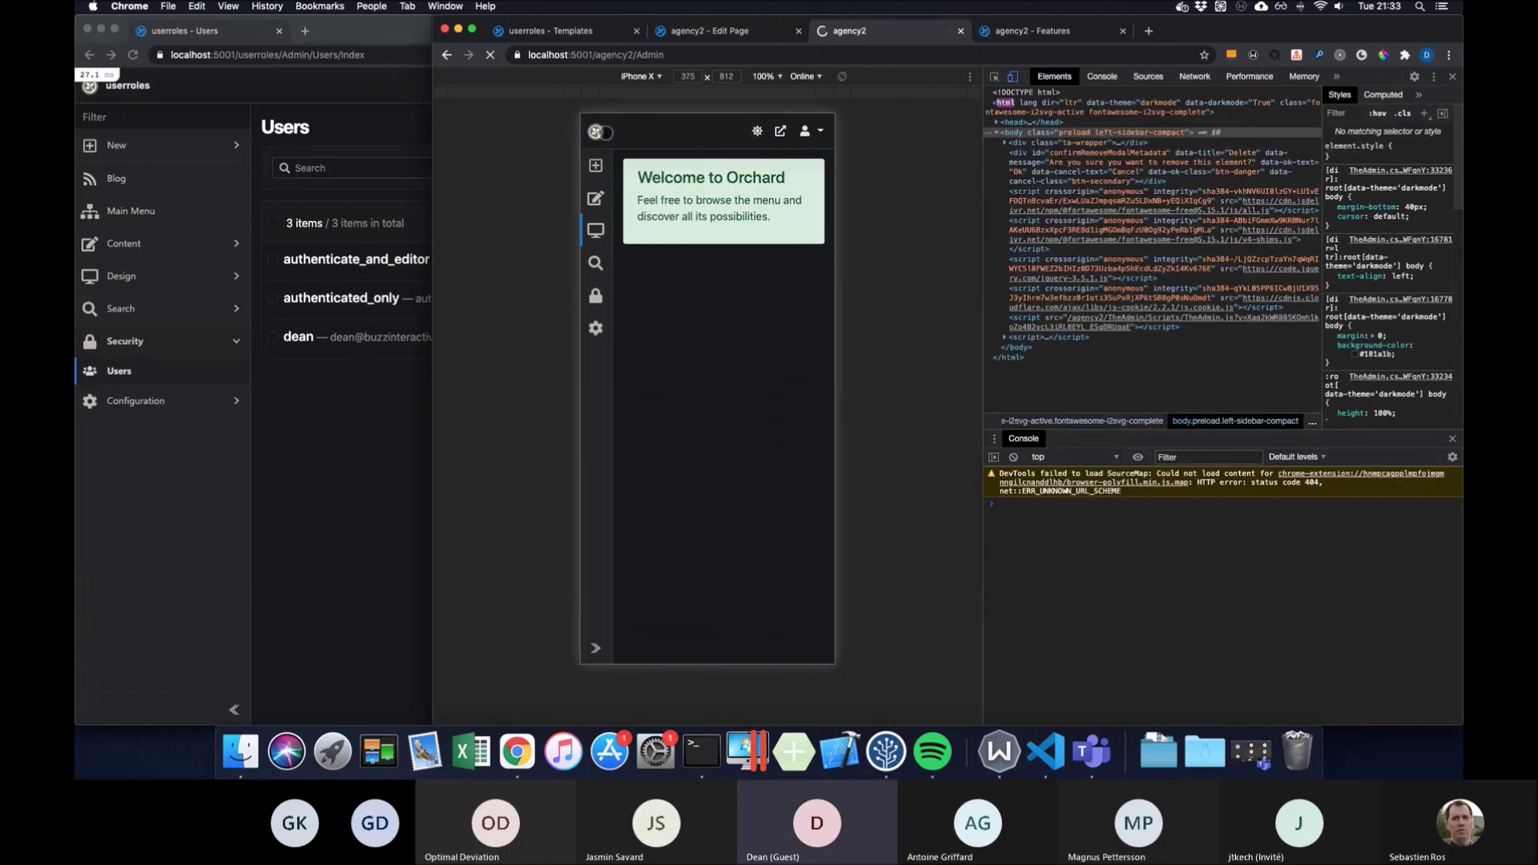
pyautogui.click(446, 54)
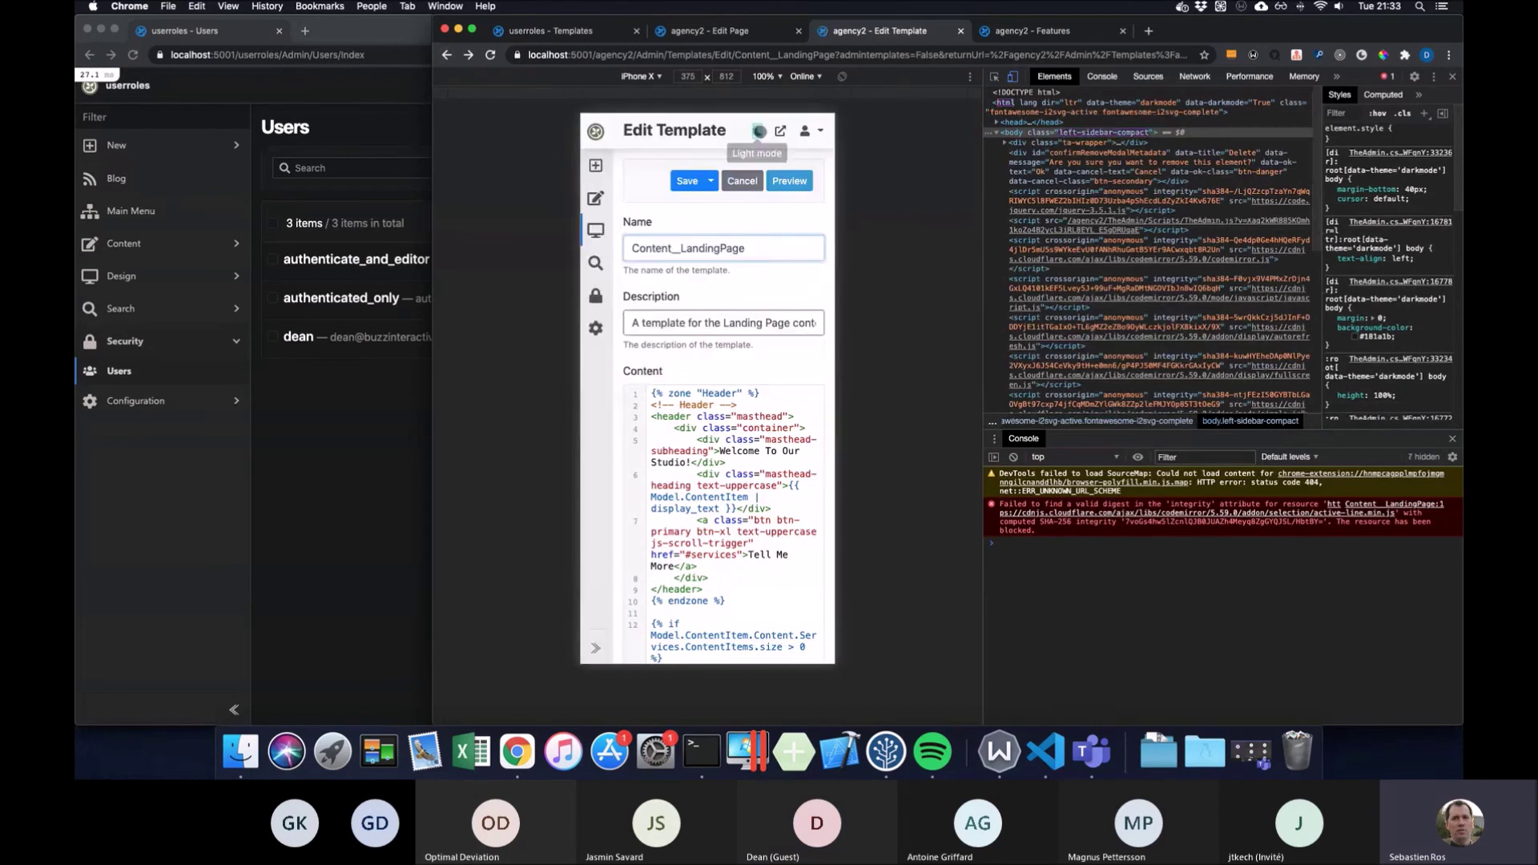
pyautogui.click(757, 130)
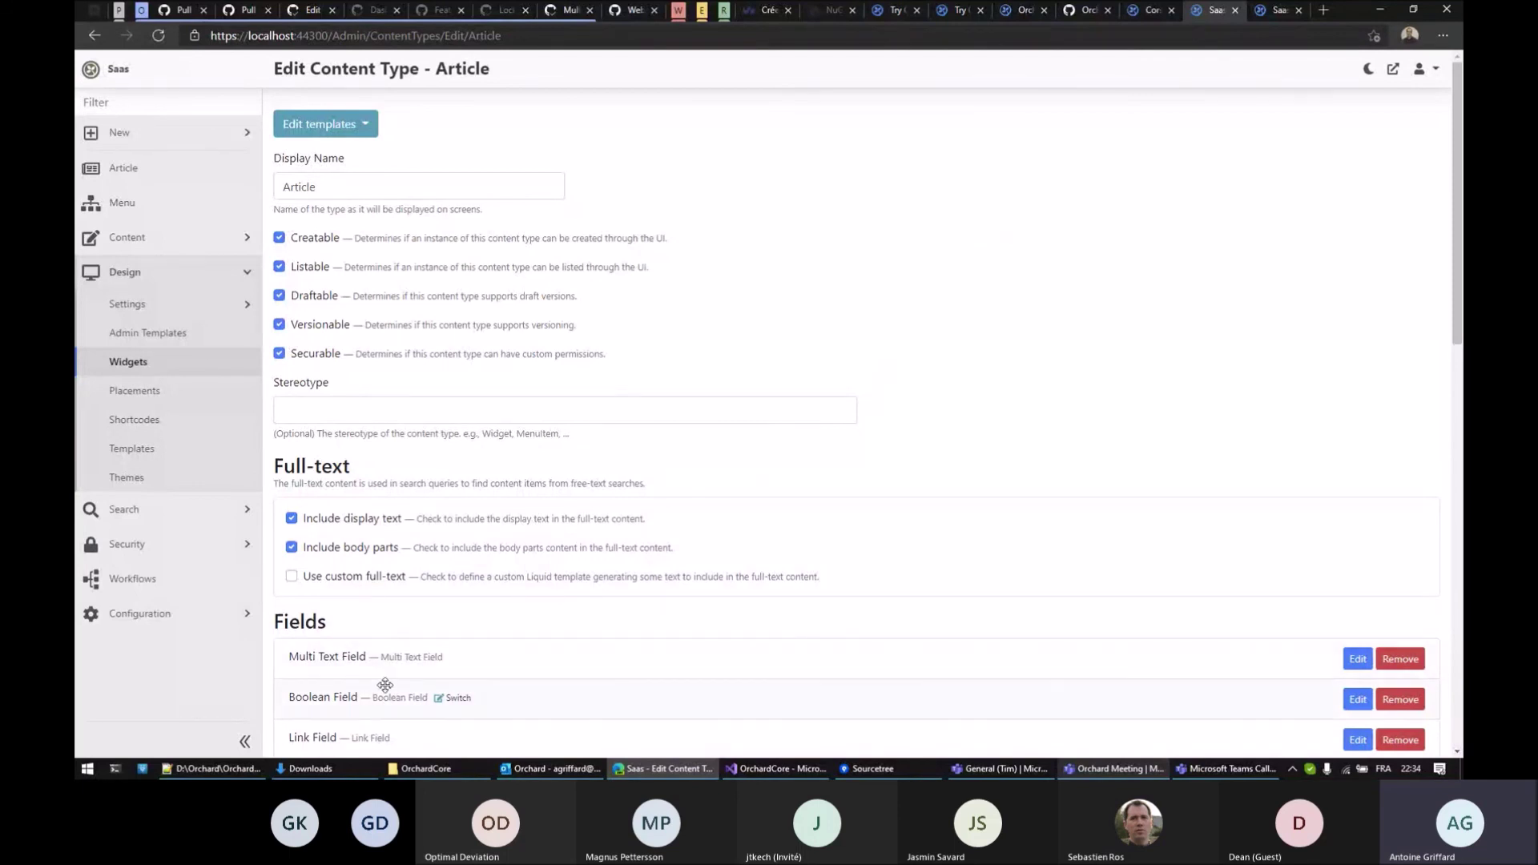
# Drag Multi Text Field among Article's fields, then begin adding another Multi Text Field but cancel
pyautogui.moveTo(285, 659); pyautogui.dragTo(350, 667)
pyautogui.scroll(-10, 966, 434)
pyautogui.click(324, 508)
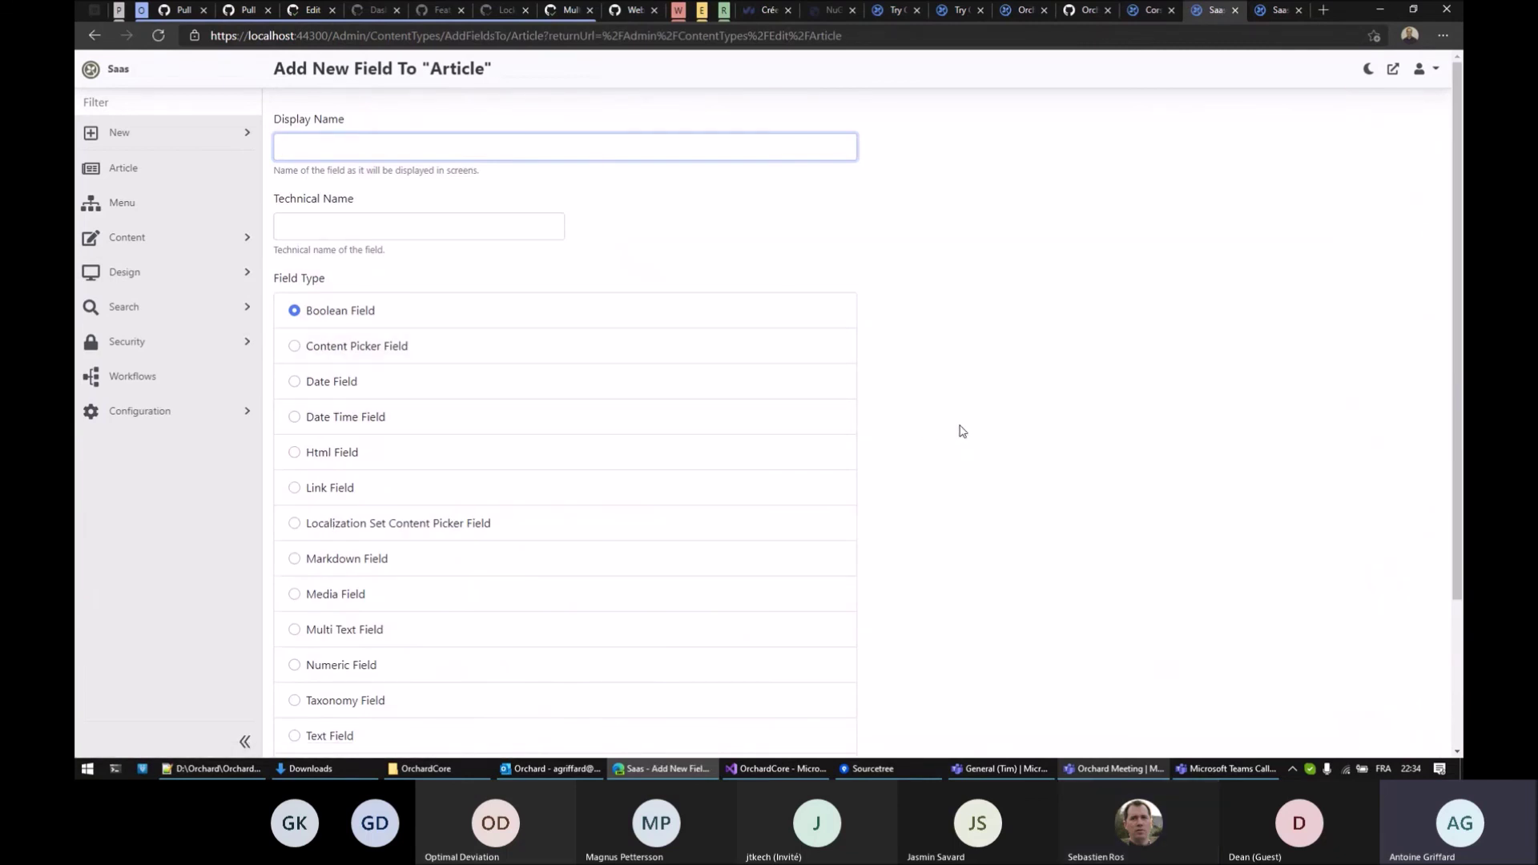
pyautogui.scroll(-3, 638, 481)
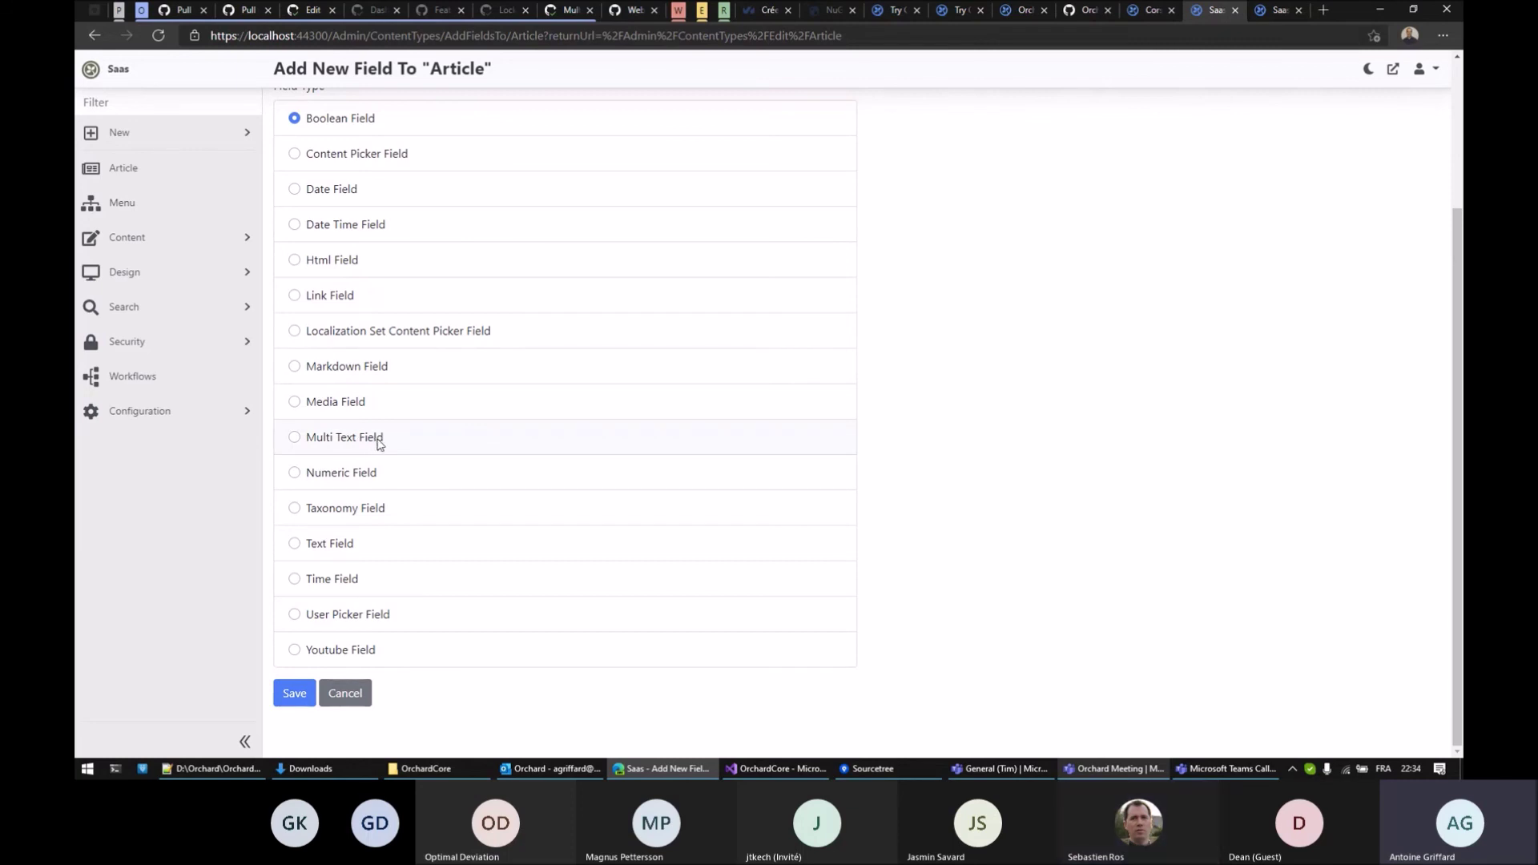
pyautogui.click(370, 439)
pyautogui.click(358, 699)
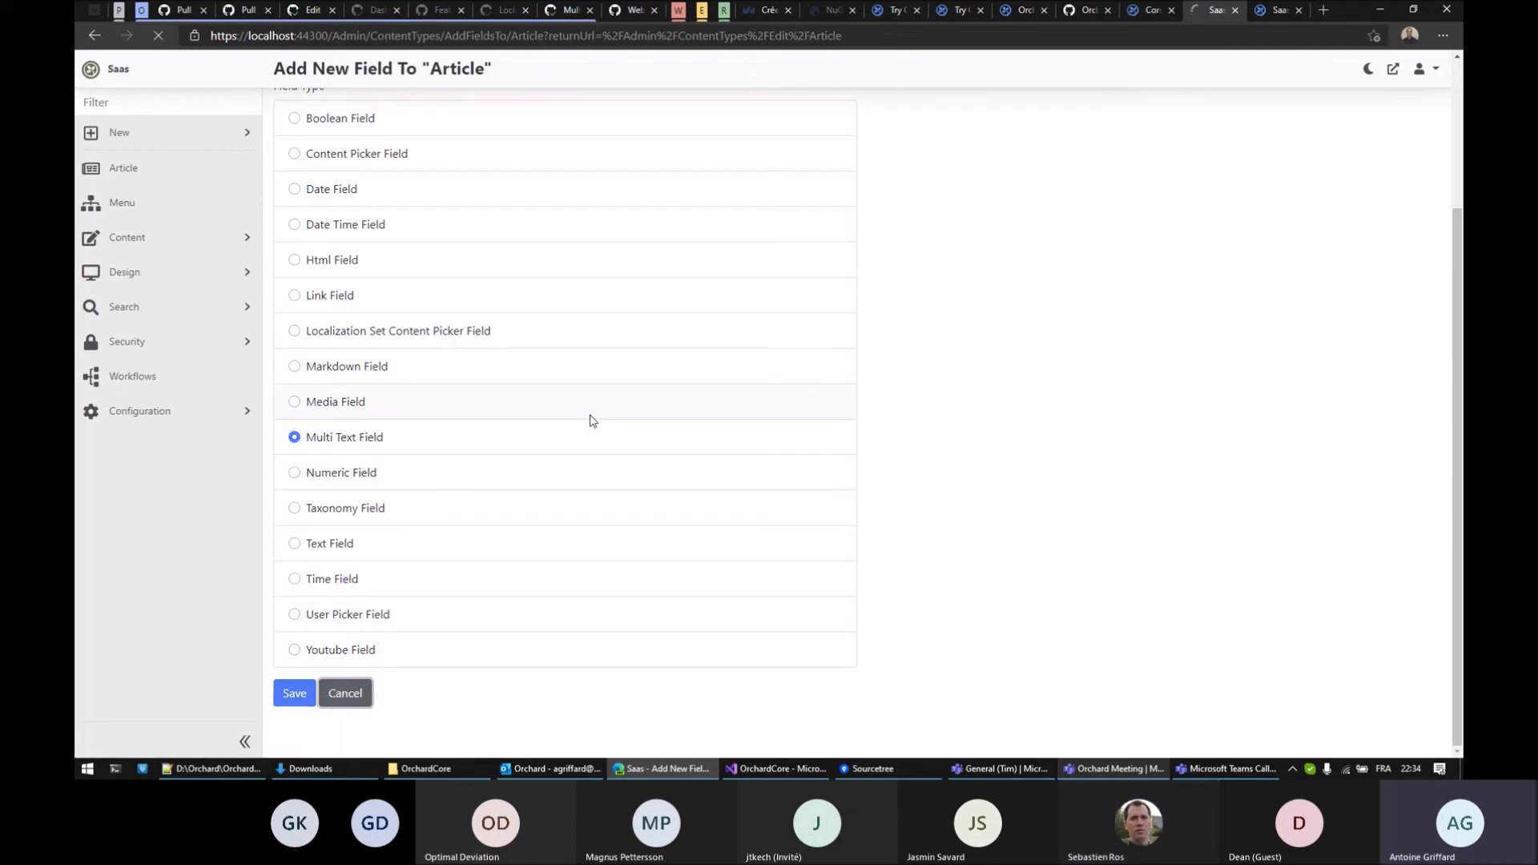
pyautogui.scroll(-5, 1031, 305)
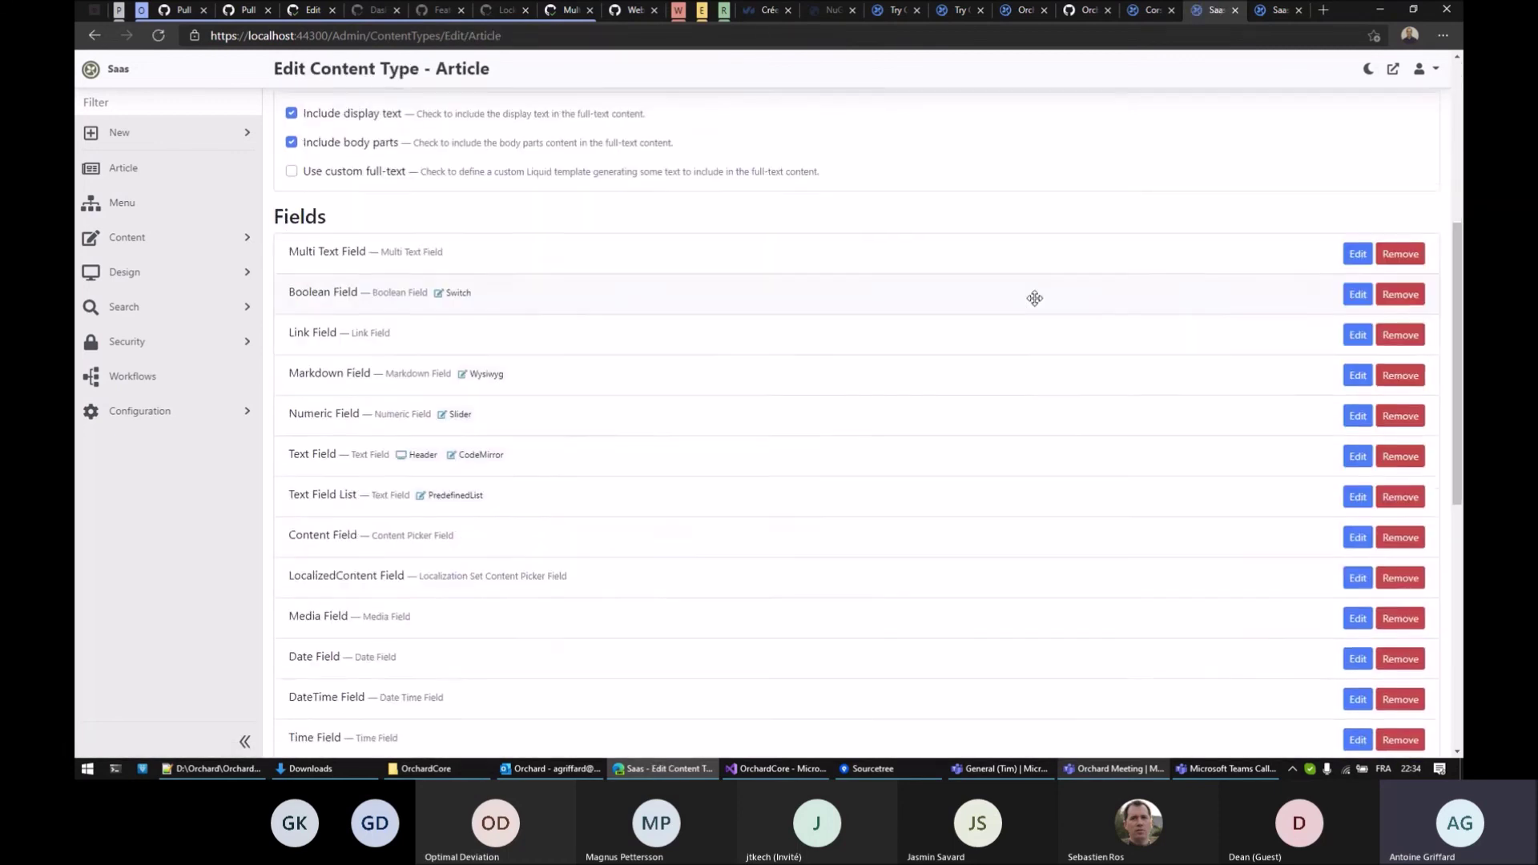
pyautogui.scroll(5, 1036, 320)
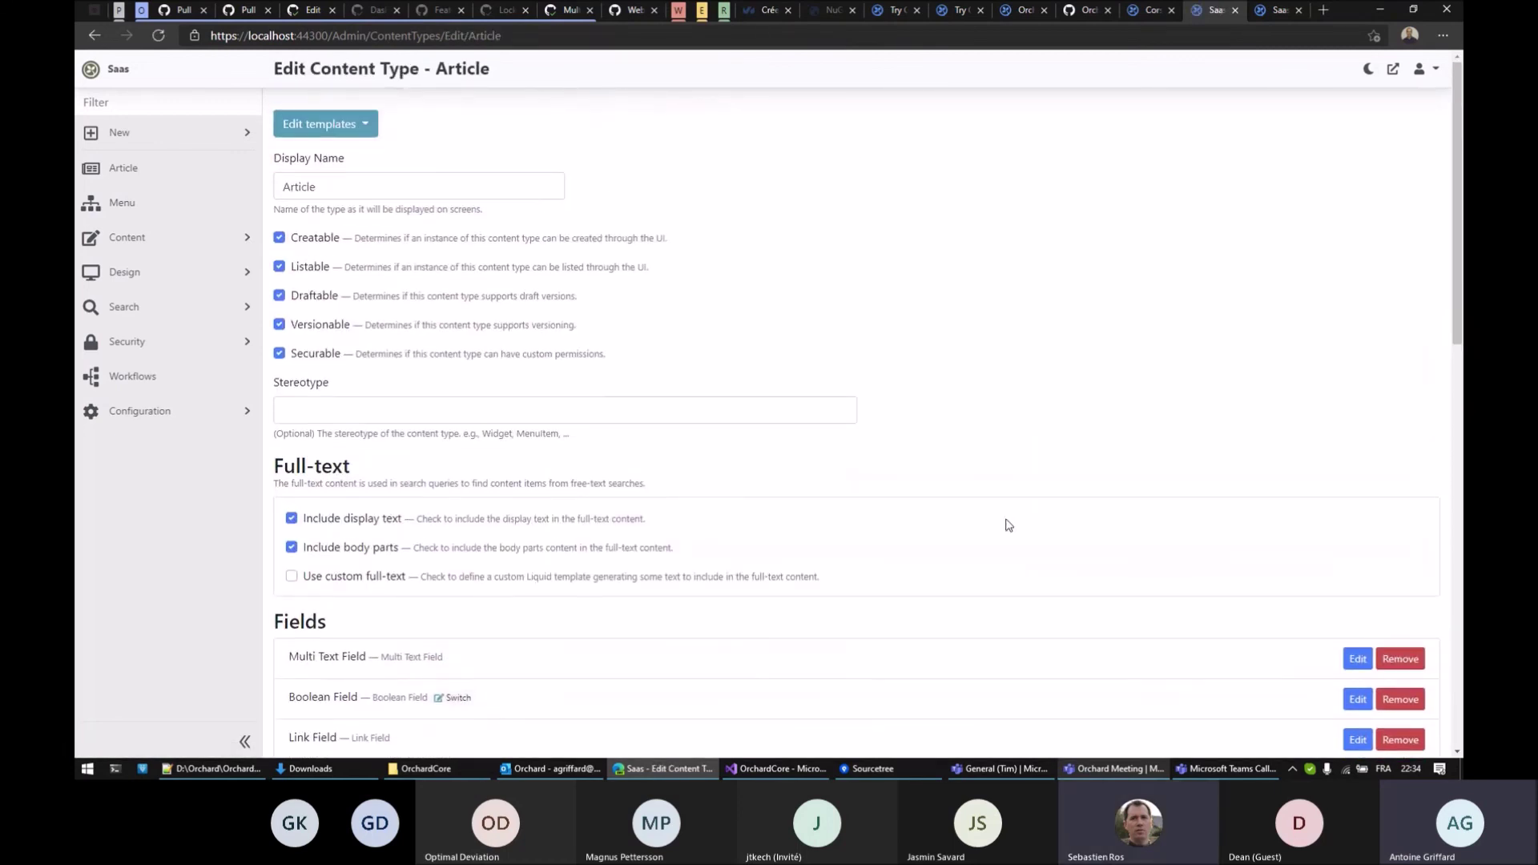
# Edit the Multi Text Field's option labels and values, adding a third 'Option 3' row
pyautogui.click(1357, 658)
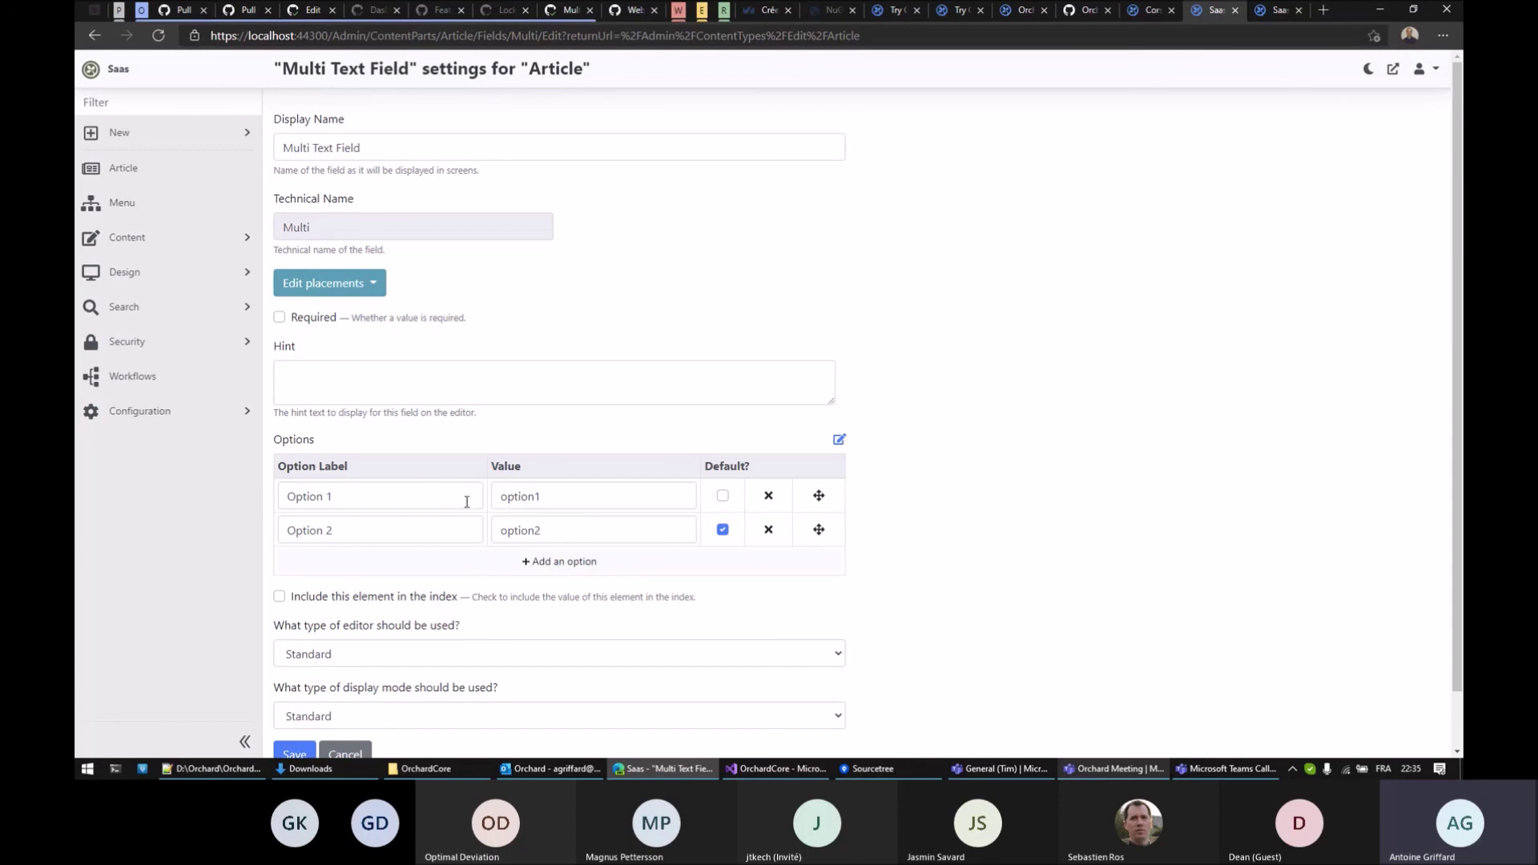
pyautogui.click(401, 490)
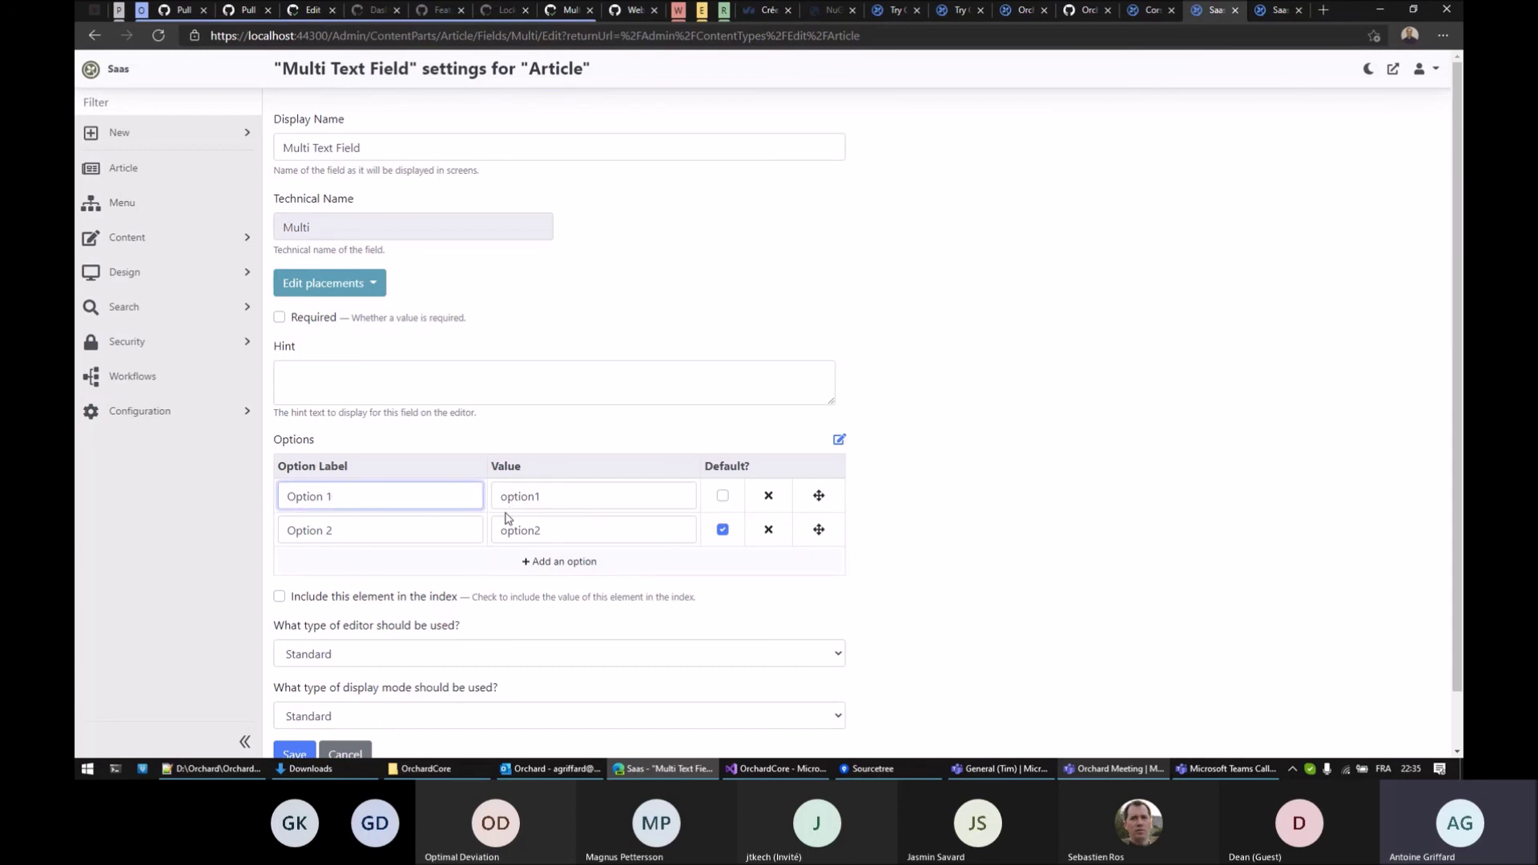
pyautogui.click(560, 498)
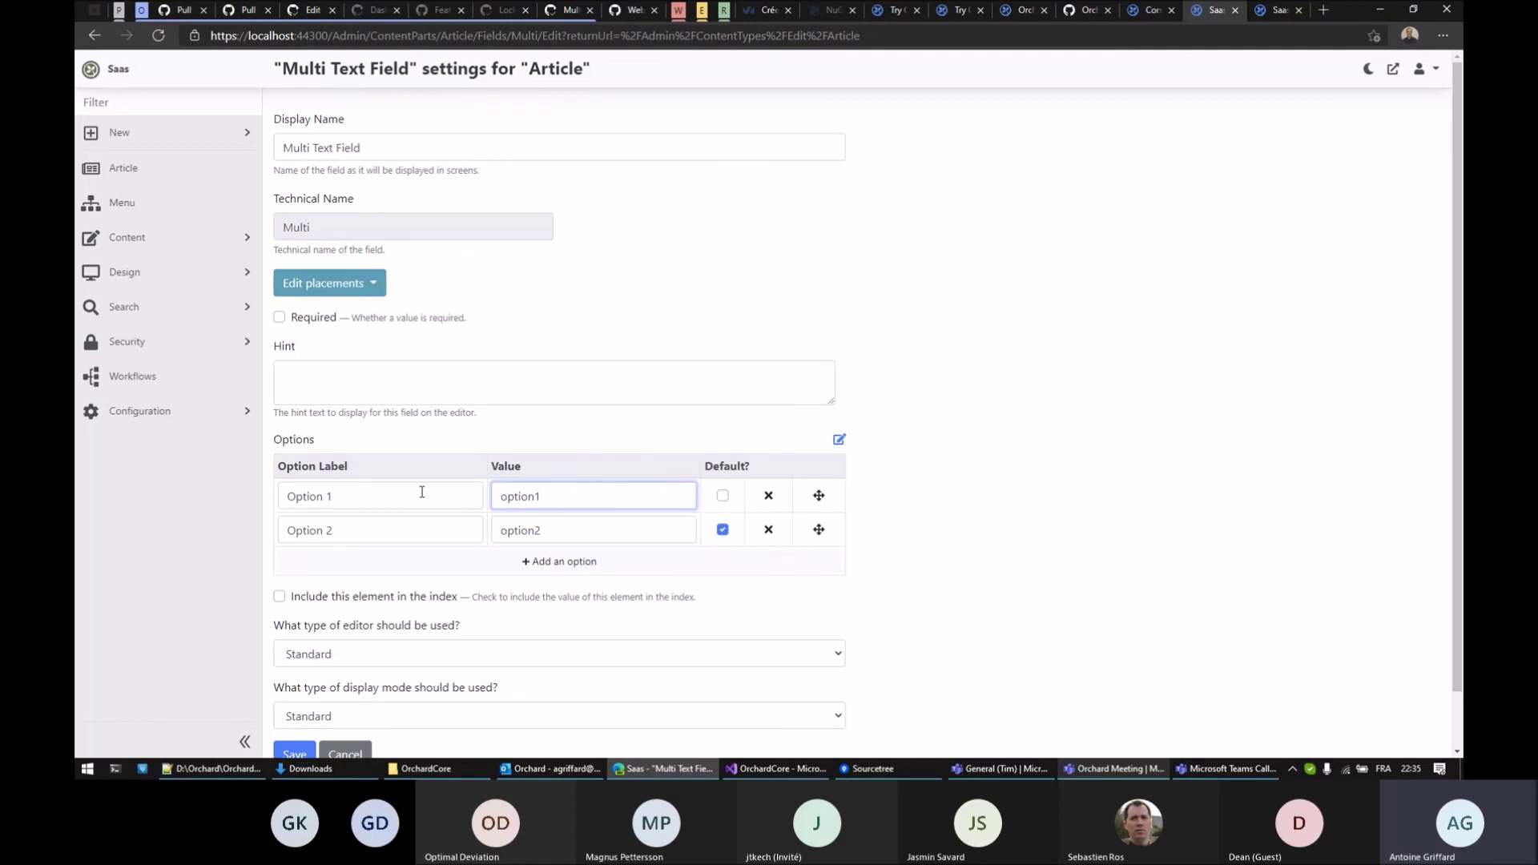
pyautogui.click(931, 494)
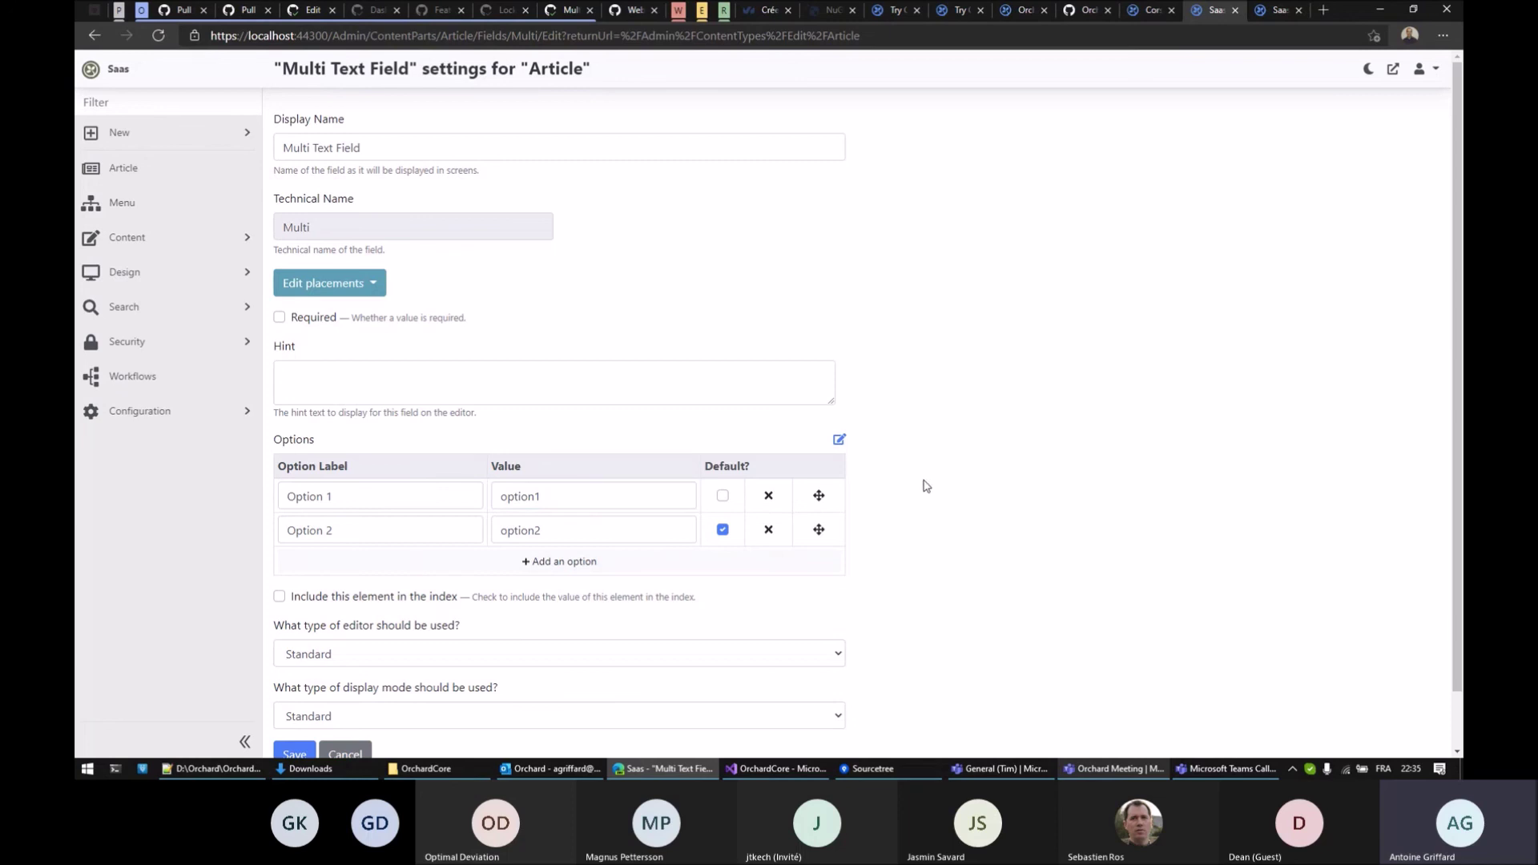
pyautogui.click(550, 562)
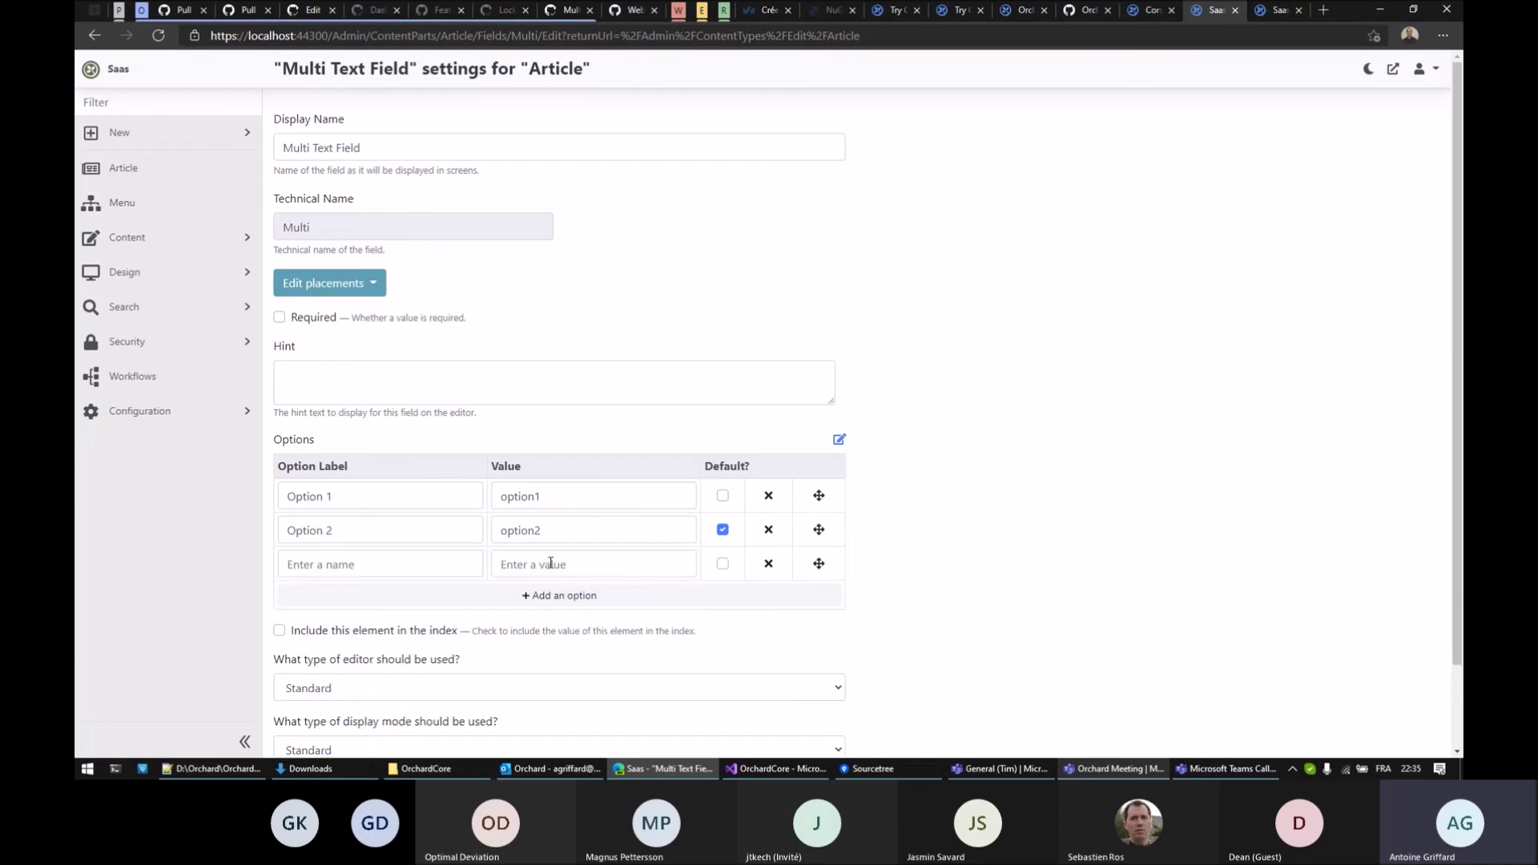
pyautogui.click(456, 564)
pyautogui.write('Option 3')
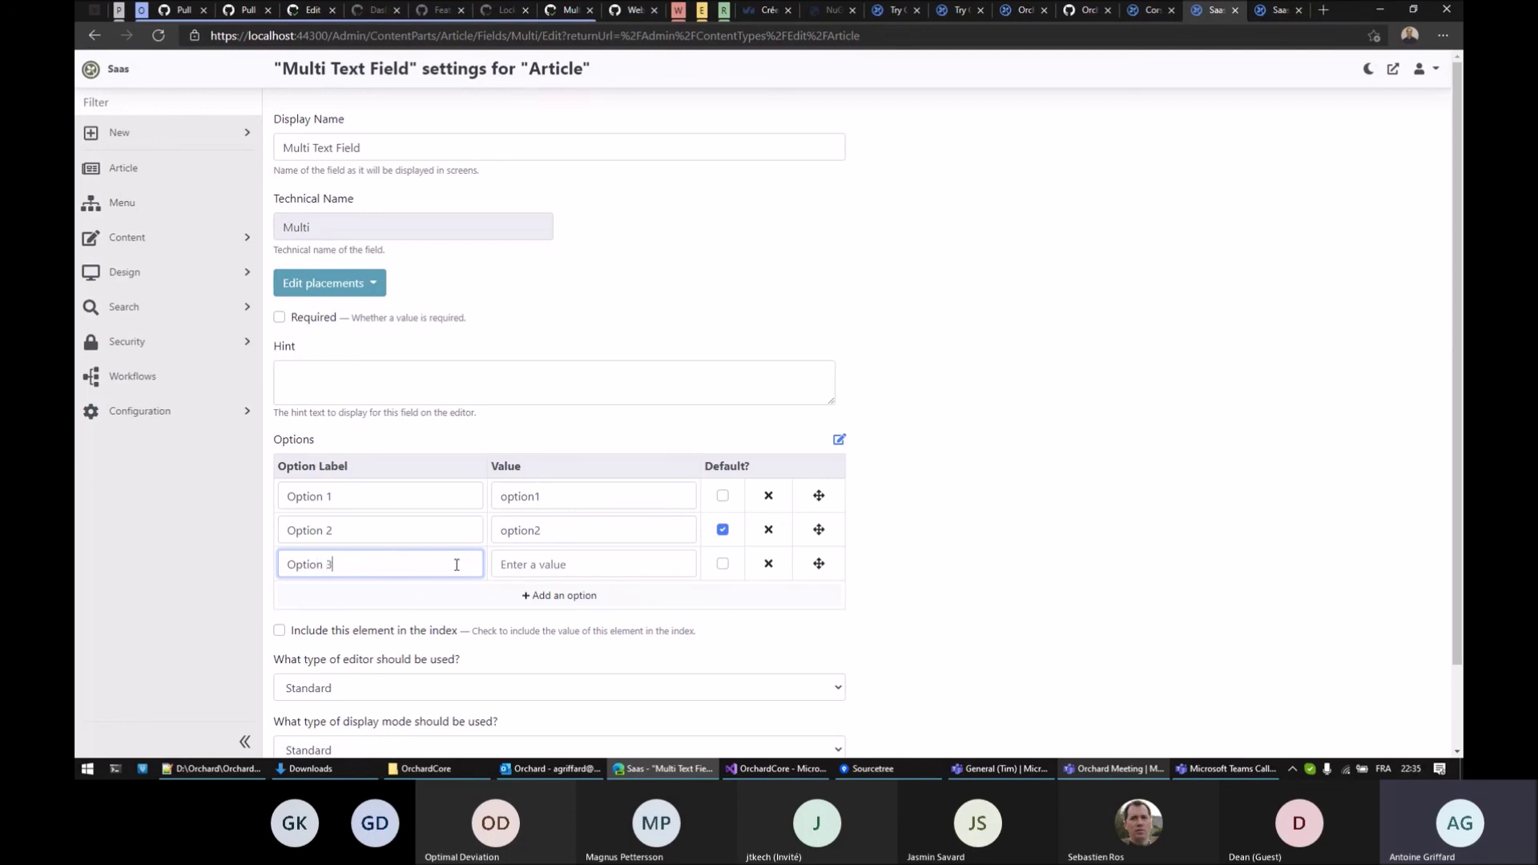
pyautogui.click(568, 562)
pyautogui.write('option3')
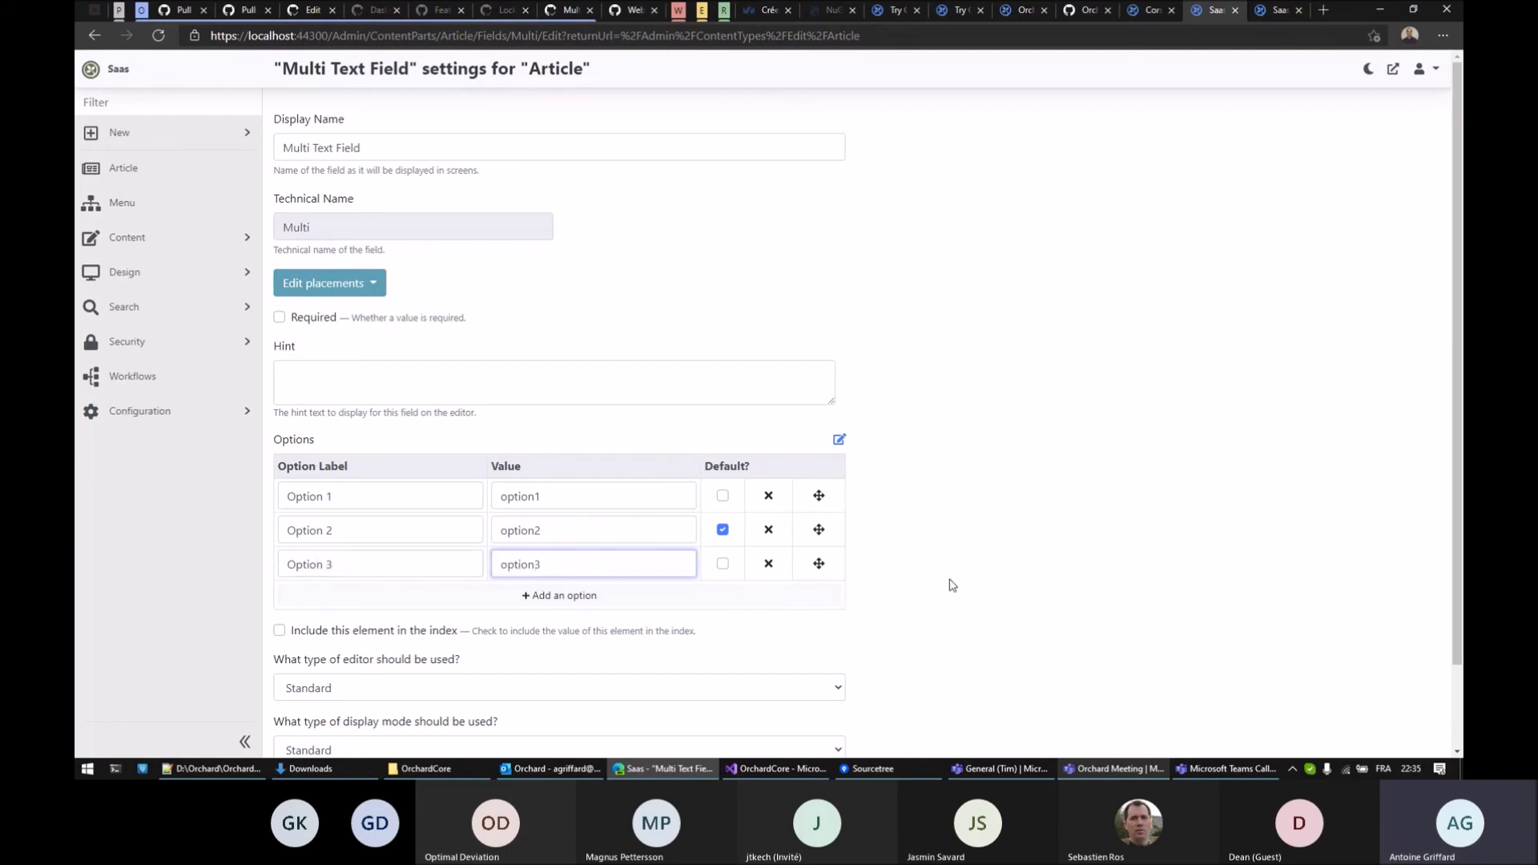
pyautogui.click(950, 578)
# Keep the current editor type and save the three-option field, then switch to New Article
pyautogui.scroll(-2, 950, 568)
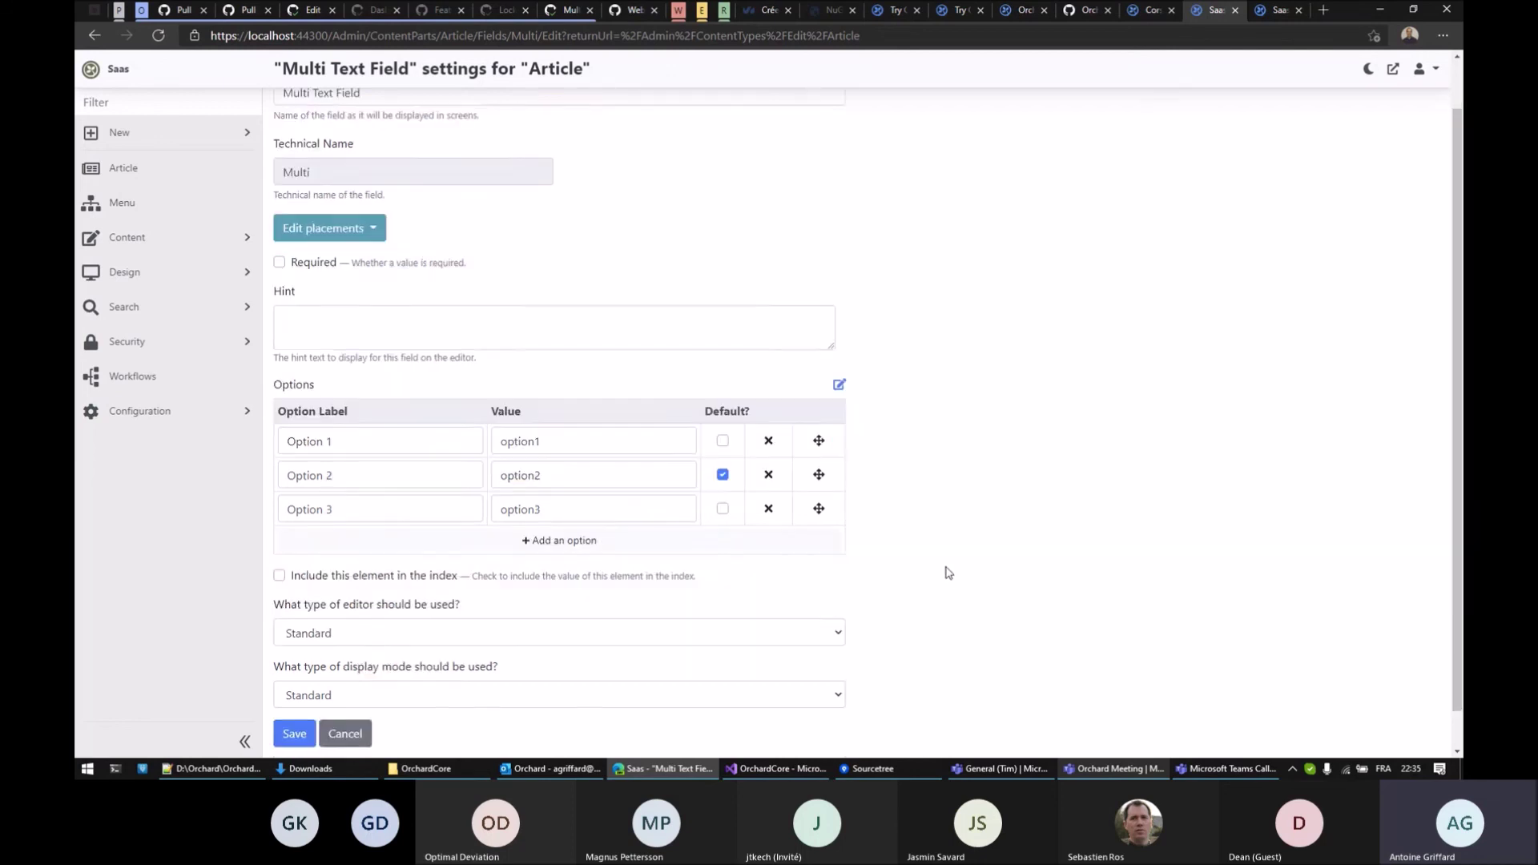
pyautogui.click(369, 591)
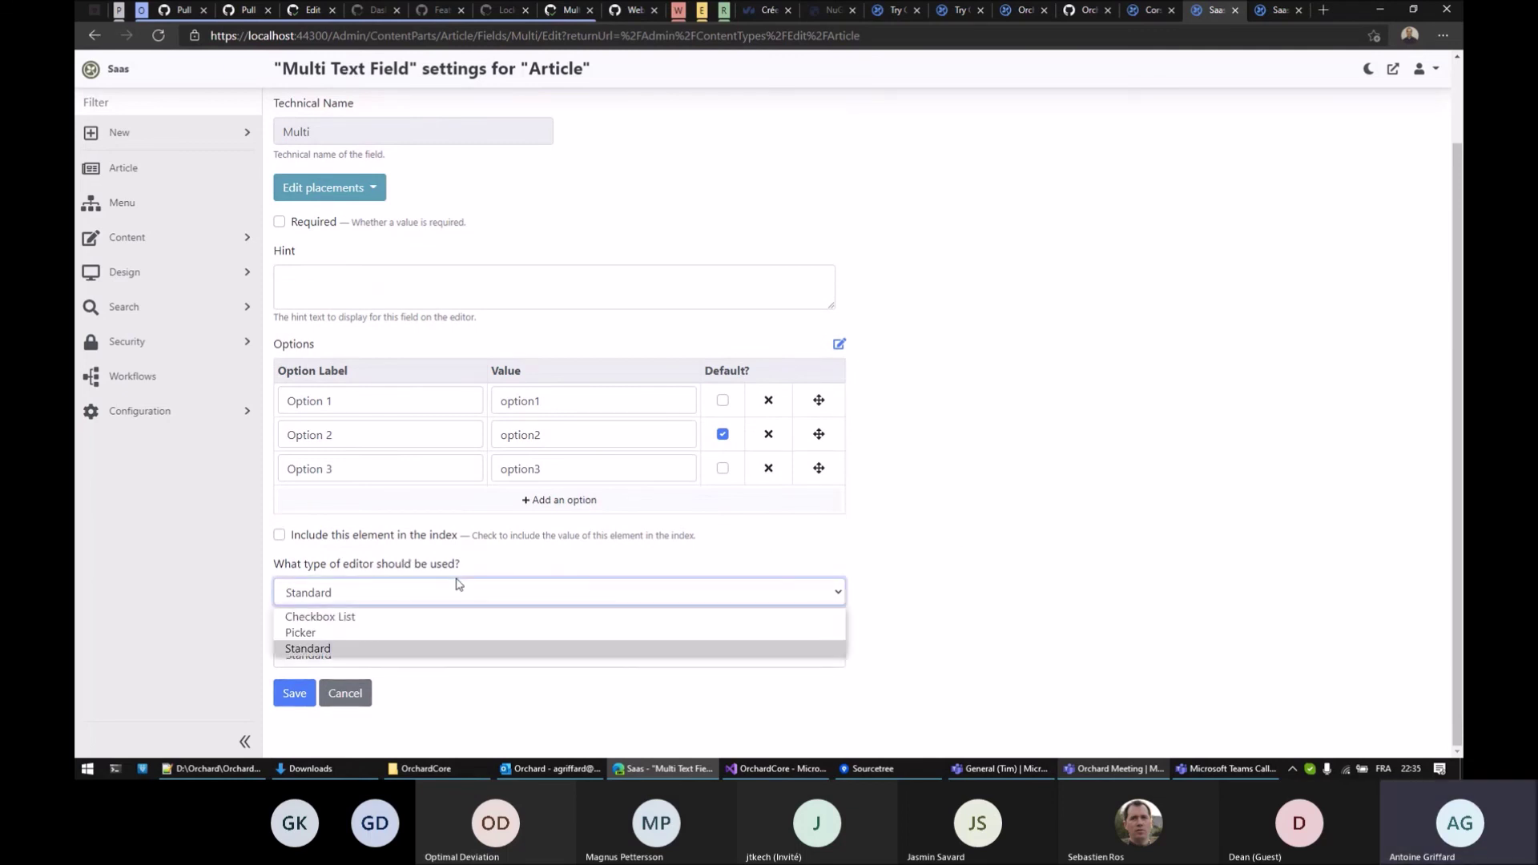
pyautogui.click(448, 590)
pyautogui.click(921, 570)
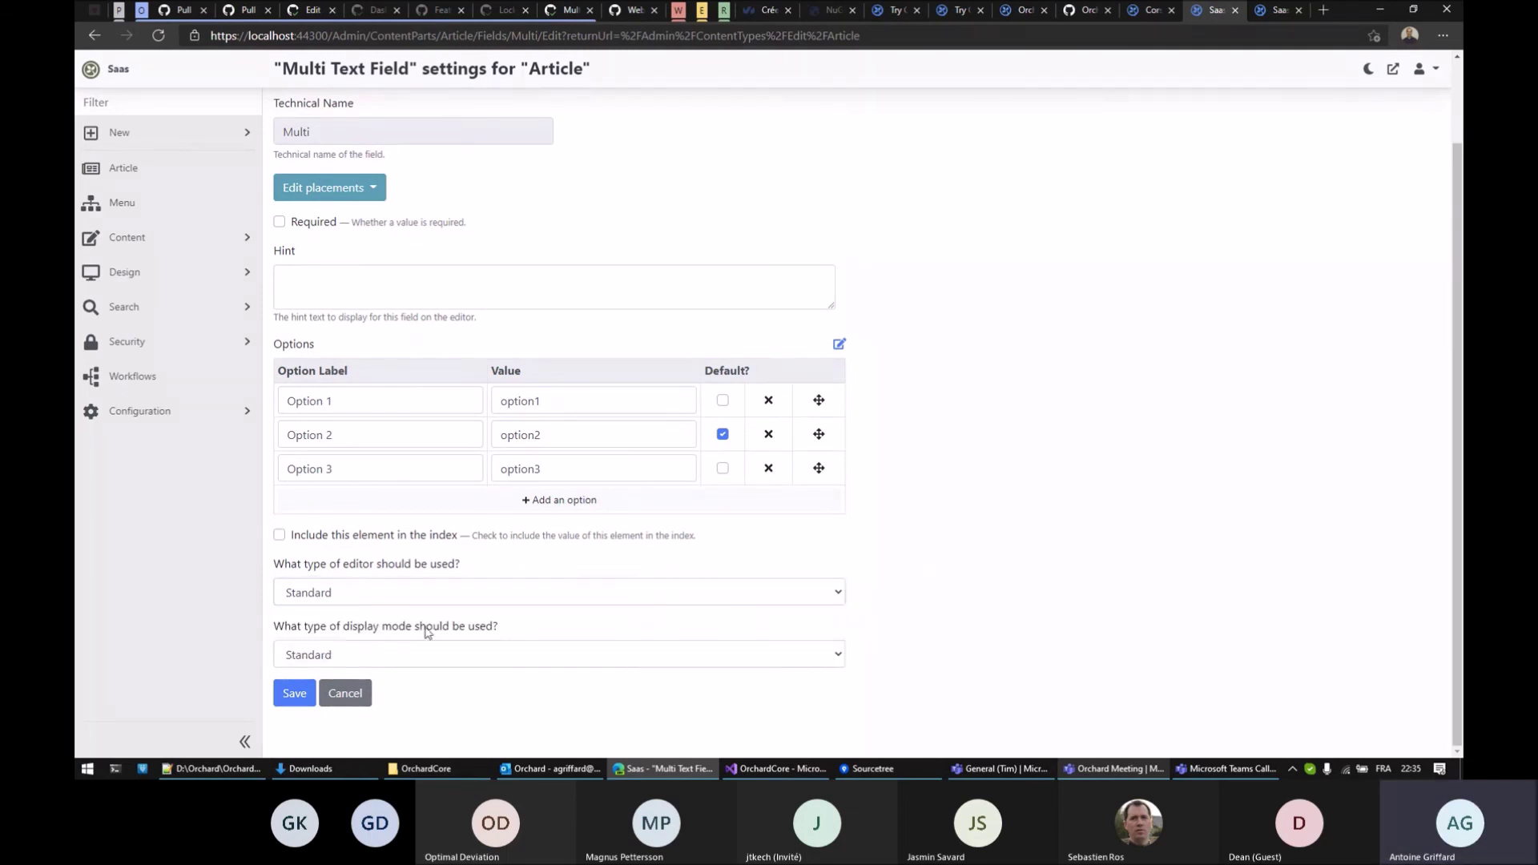
pyautogui.click(294, 693)
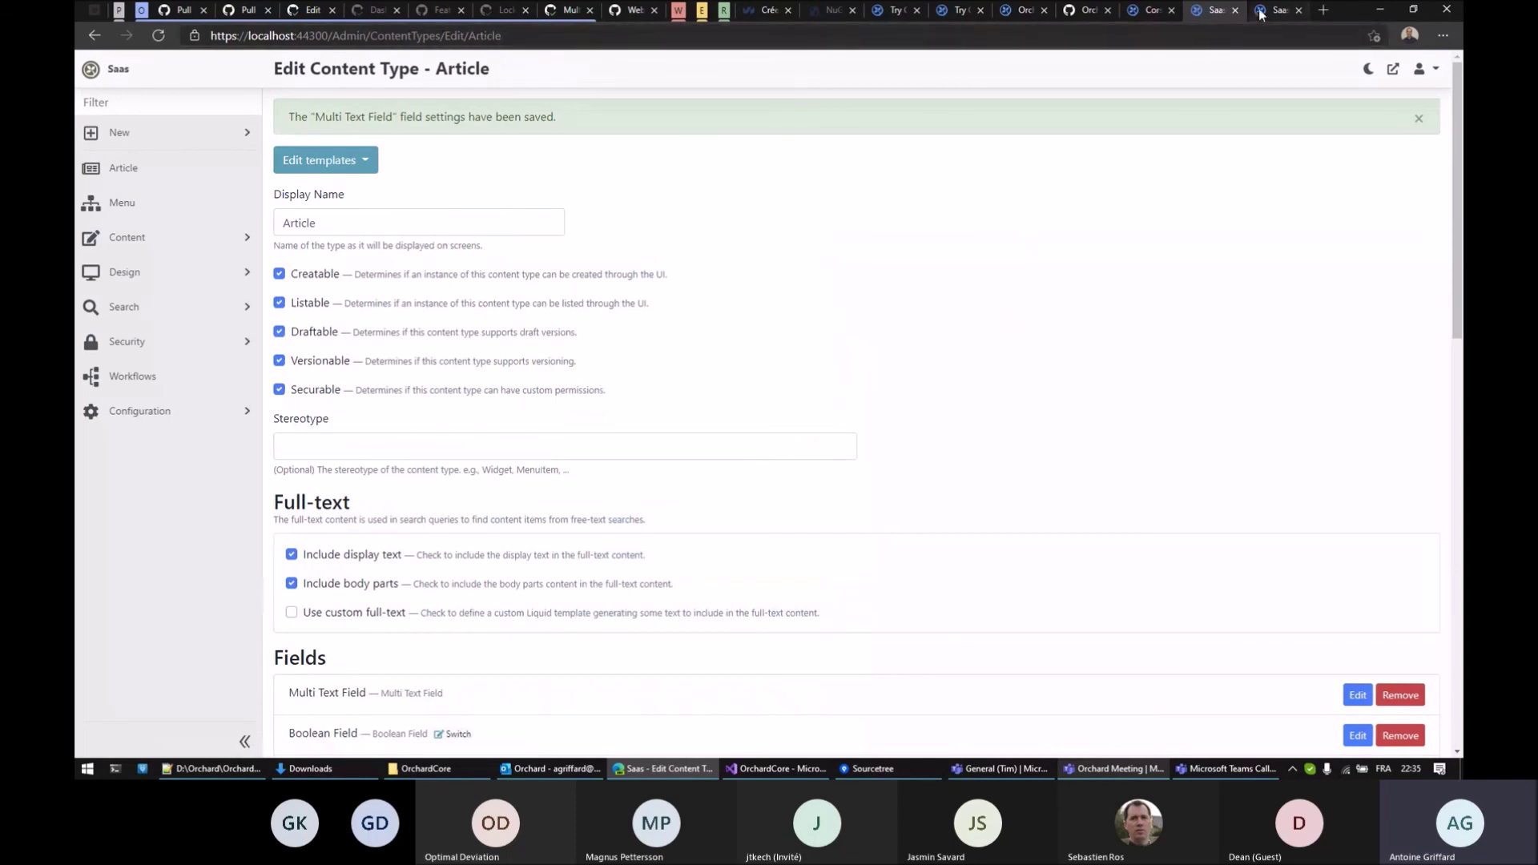
pyautogui.hotkey('ctrl', 'Tab')
# Reload New Article and multi-select Option 1 and Option 3 in the Multi Text Field list
pyautogui.press('F5')
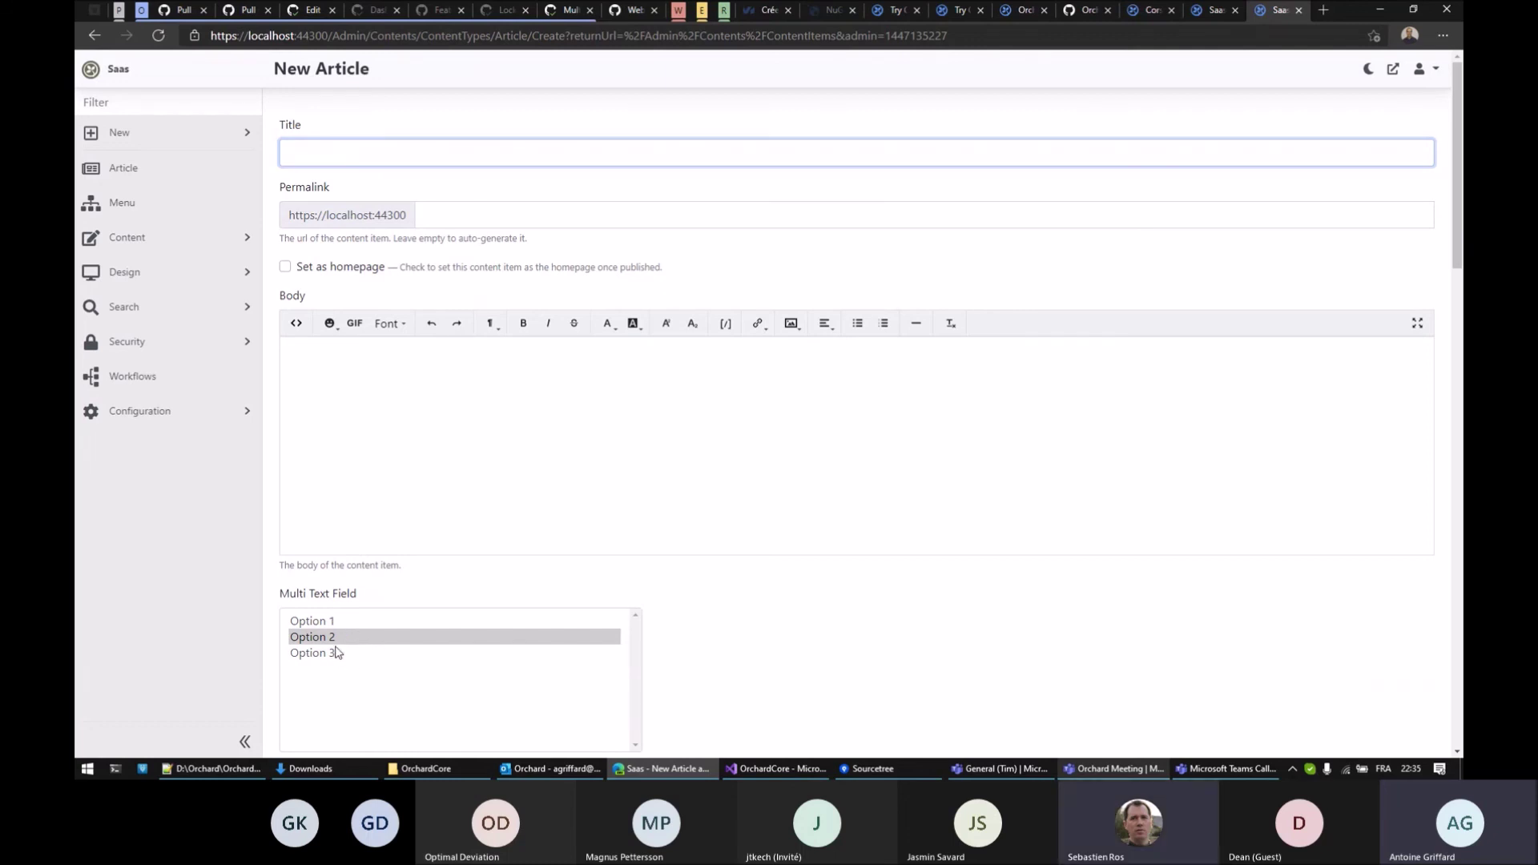
pyautogui.keyDown('ctrl'); pyautogui.click(333, 654); pyautogui.keyUp('ctrl')
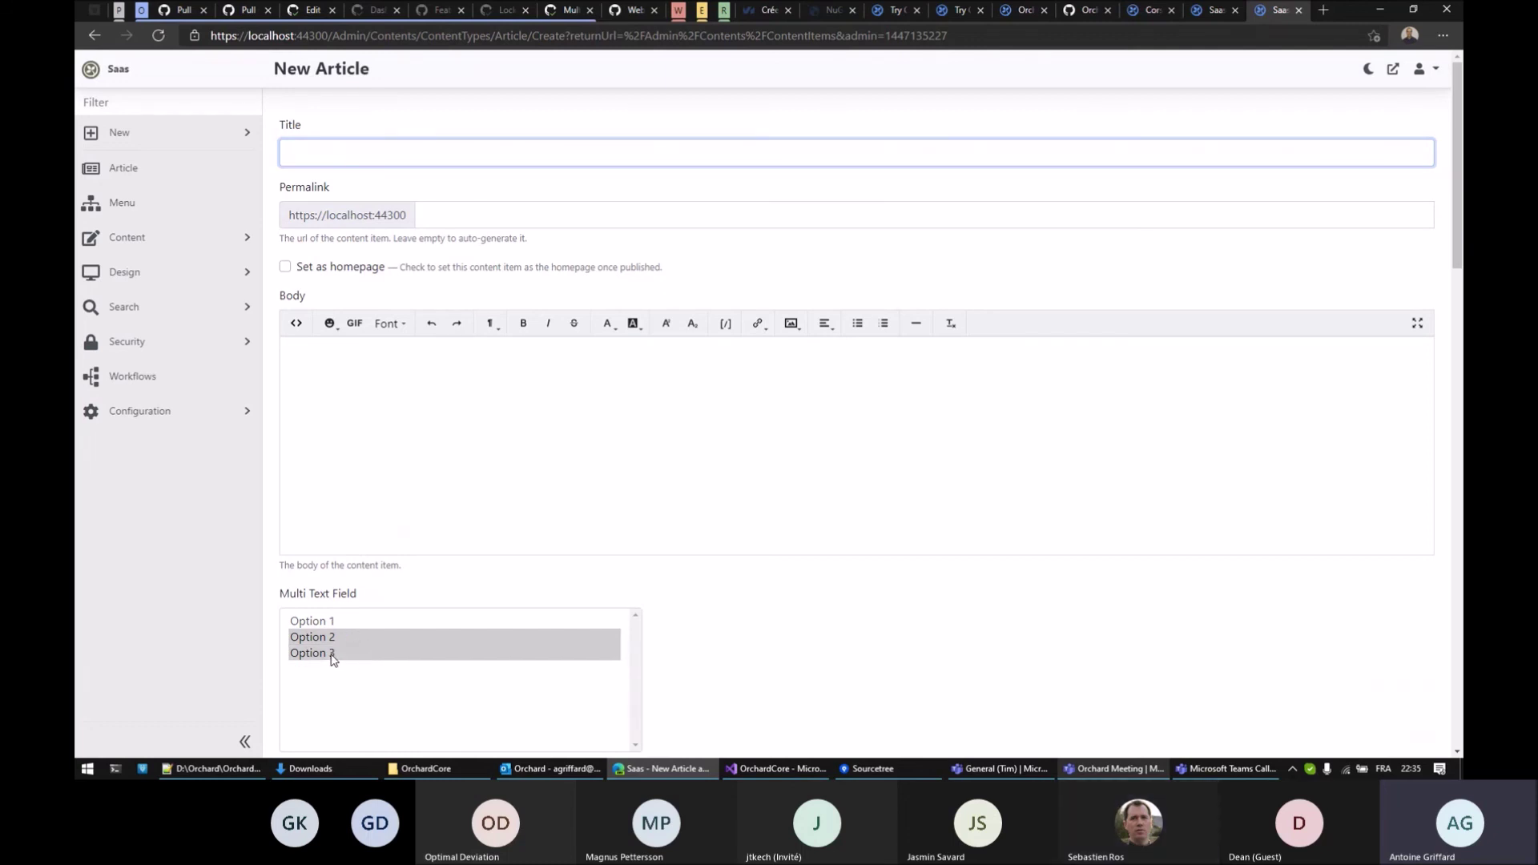
pyautogui.keyDown('ctrl'); pyautogui.click(325, 626); pyautogui.keyUp('ctrl')
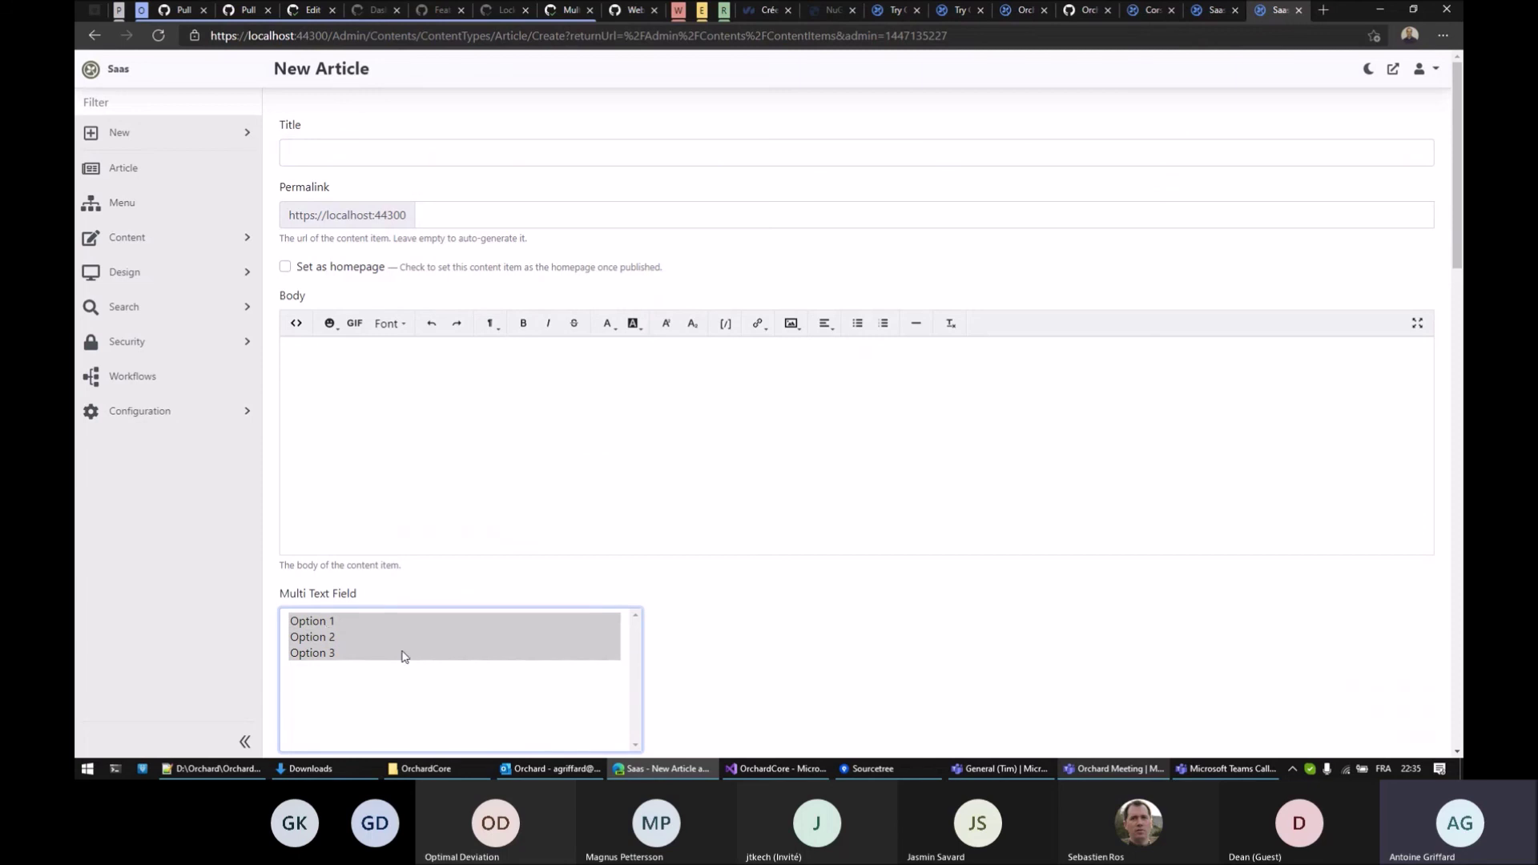
pyautogui.keyDown('ctrl'); pyautogui.click(327, 640); pyautogui.keyUp('ctrl')
pyautogui.click(741, 626)
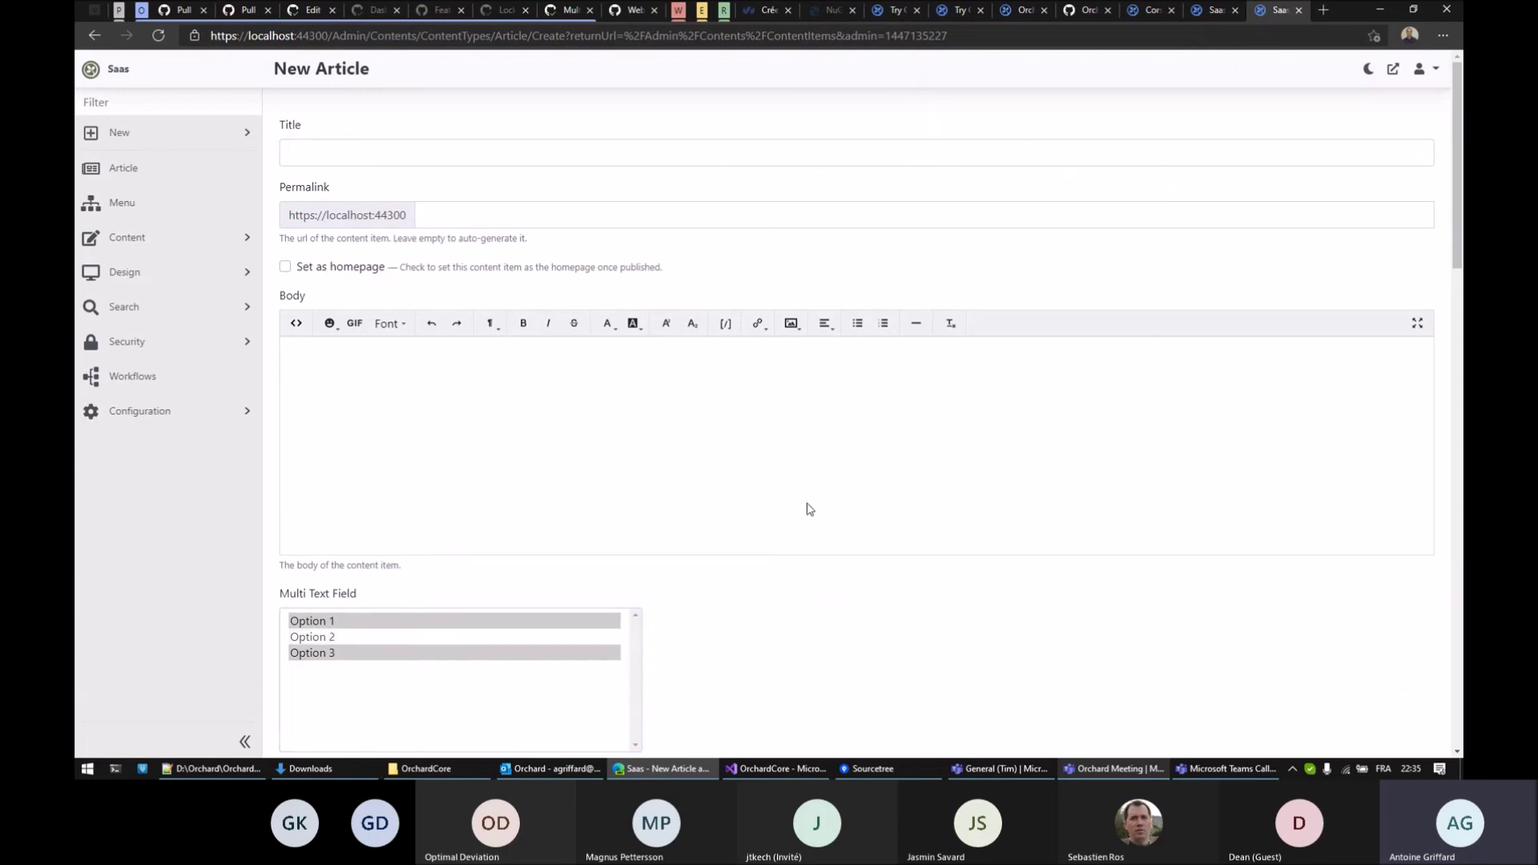
pyautogui.click(1215, 10)
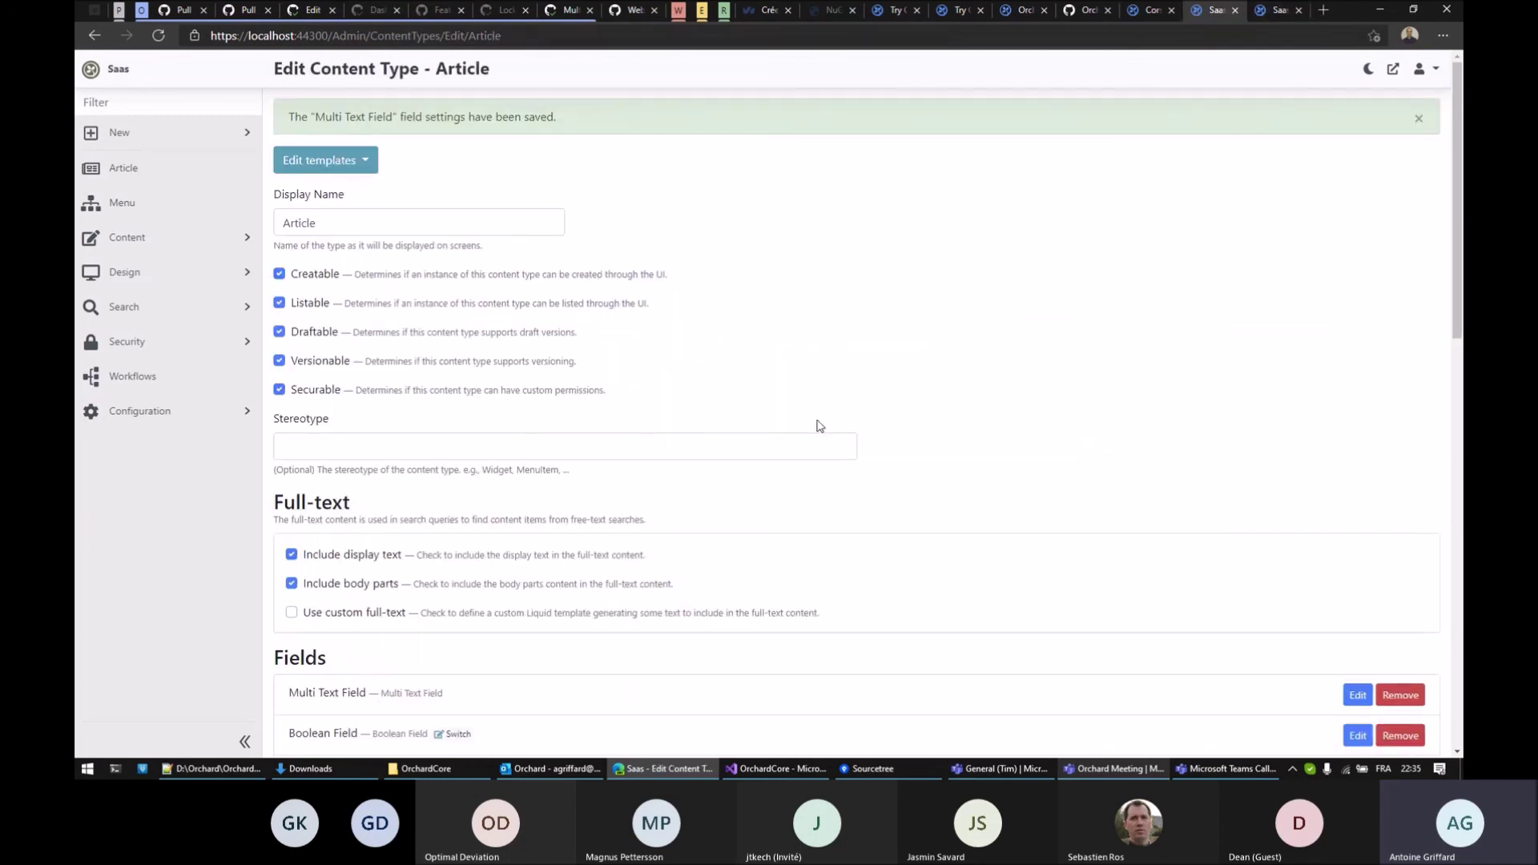
# Set the Multi Text Field's editor type to Checkbox List and save
pyautogui.scroll(-3, 984, 401)
pyautogui.click(1357, 484)
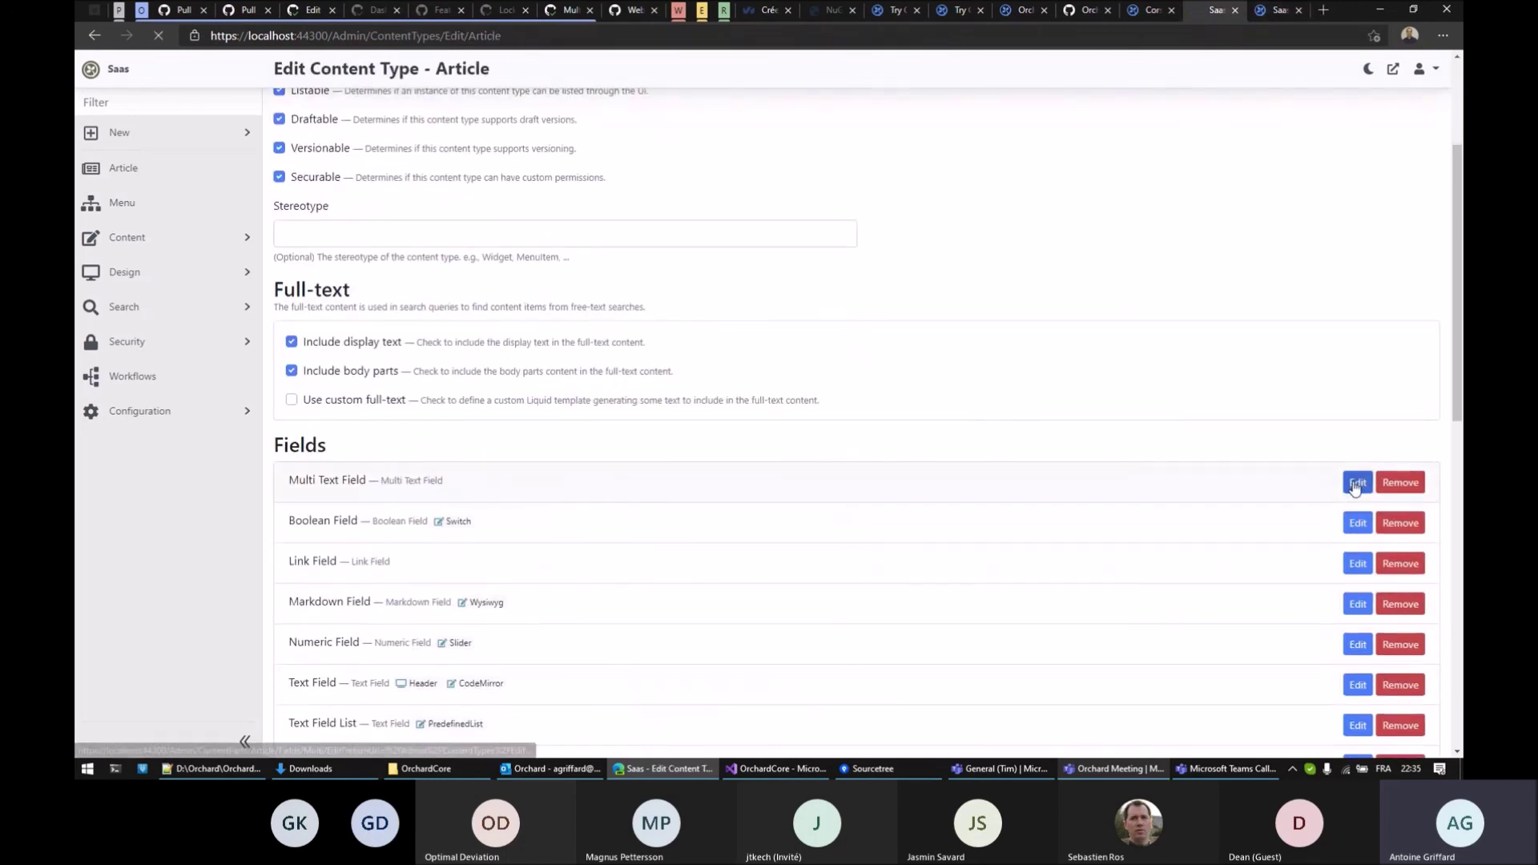
pyautogui.scroll(-1, 611, 567)
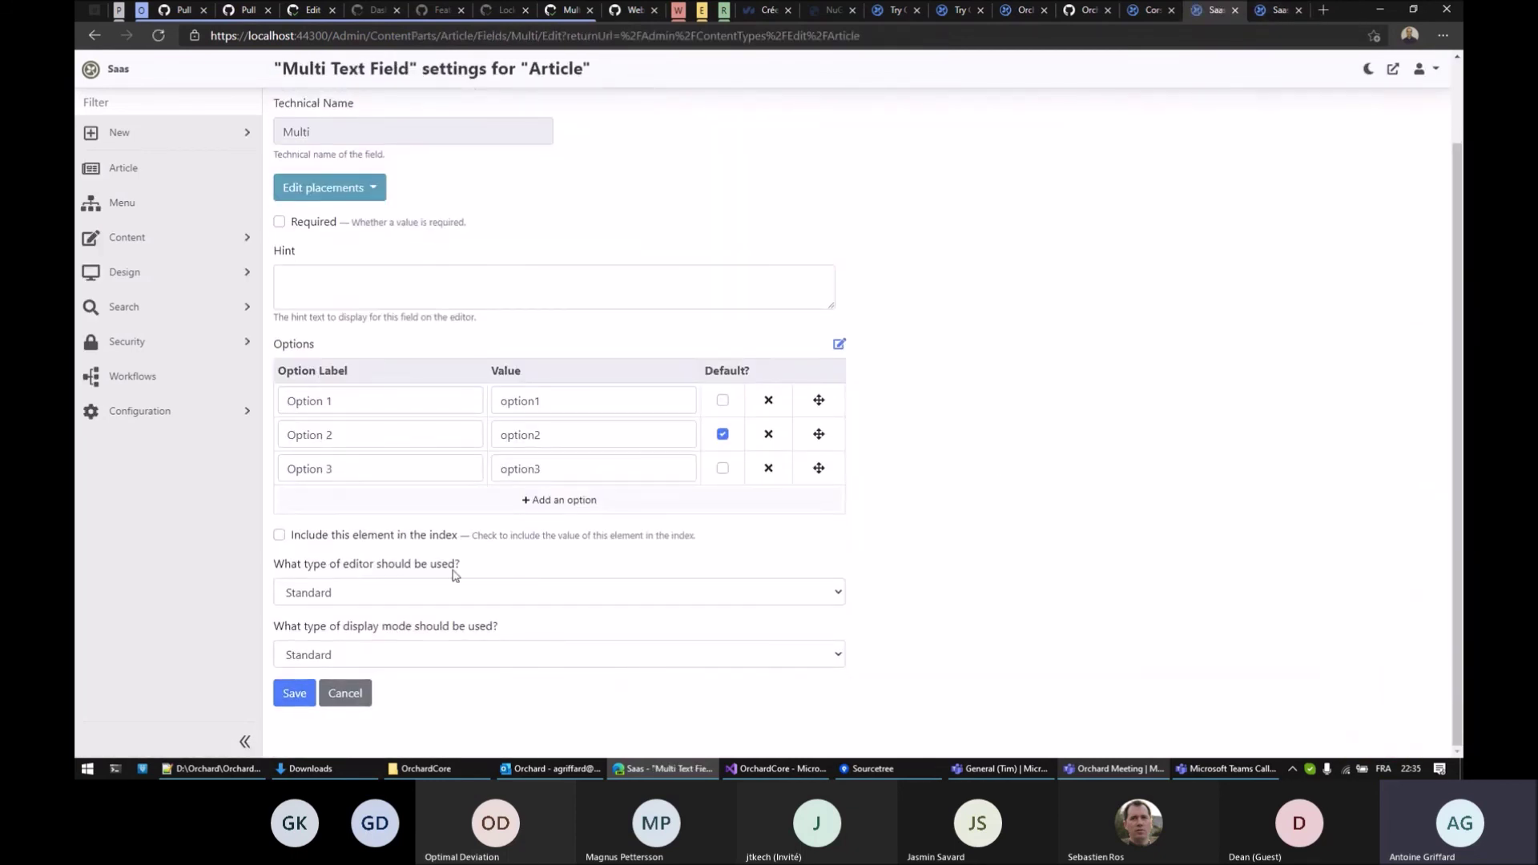
pyautogui.click(443, 592)
pyautogui.click(374, 624)
pyautogui.click(294, 693)
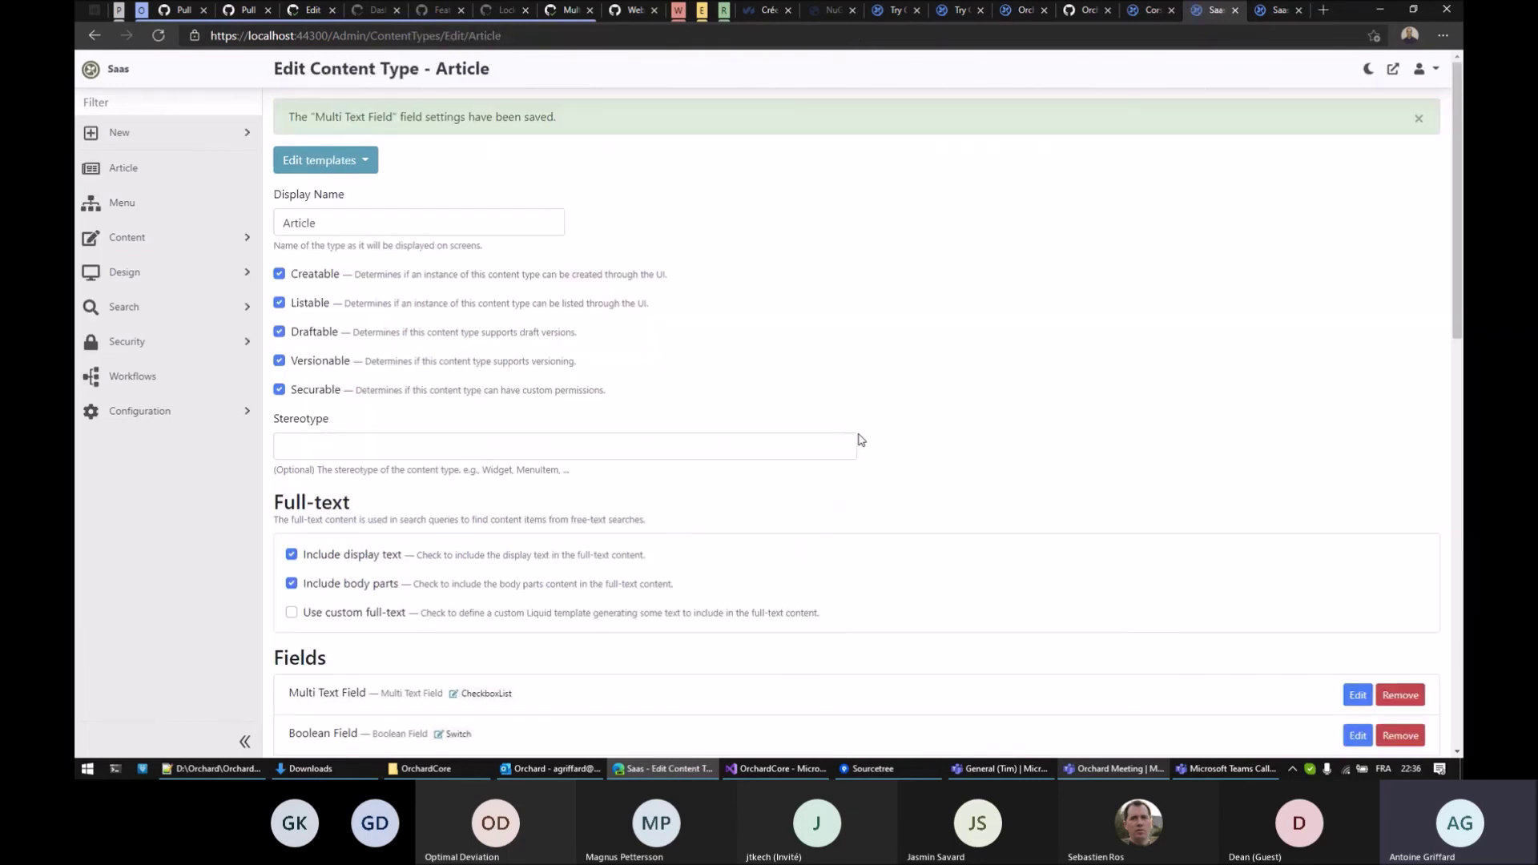
# Reload New Article and toggle the Option 1–3 checkboxes, leaving only Option 3 checked
pyautogui.scroll(-3, 929, 339)
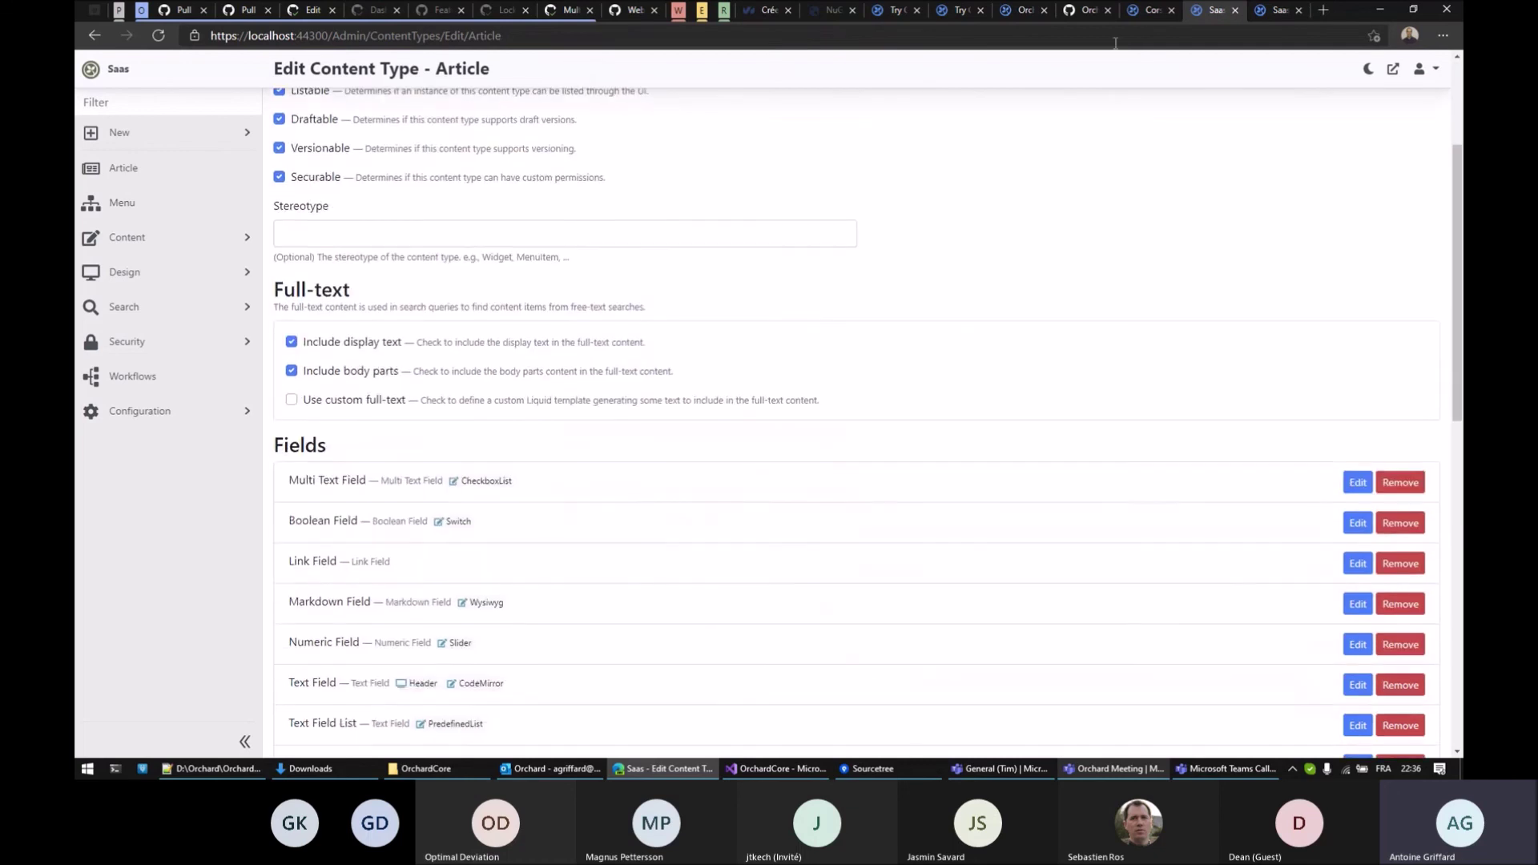
pyautogui.click(1271, 8)
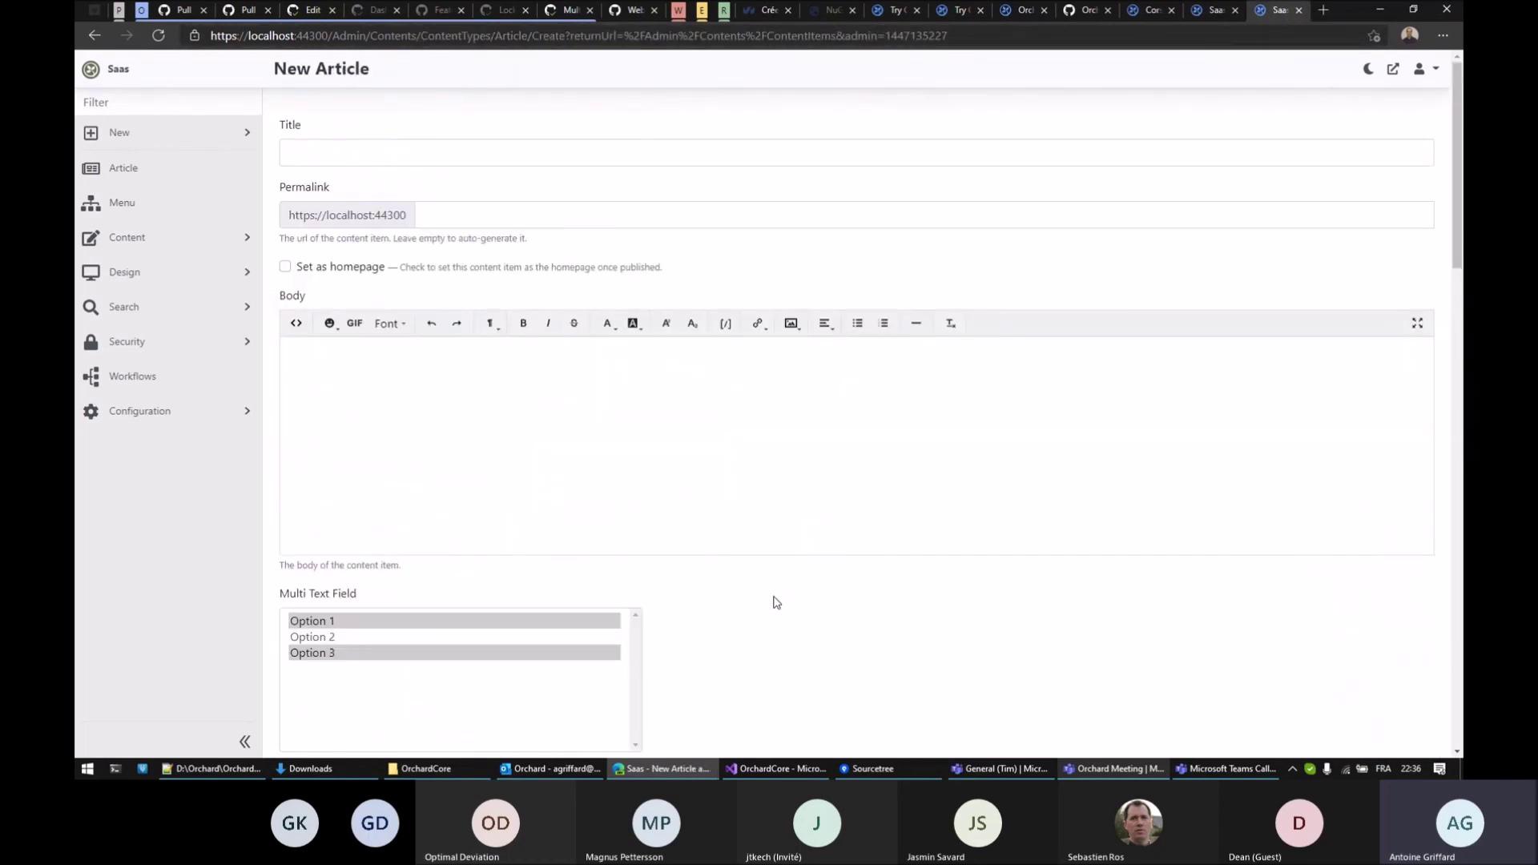
pyautogui.press('F5')
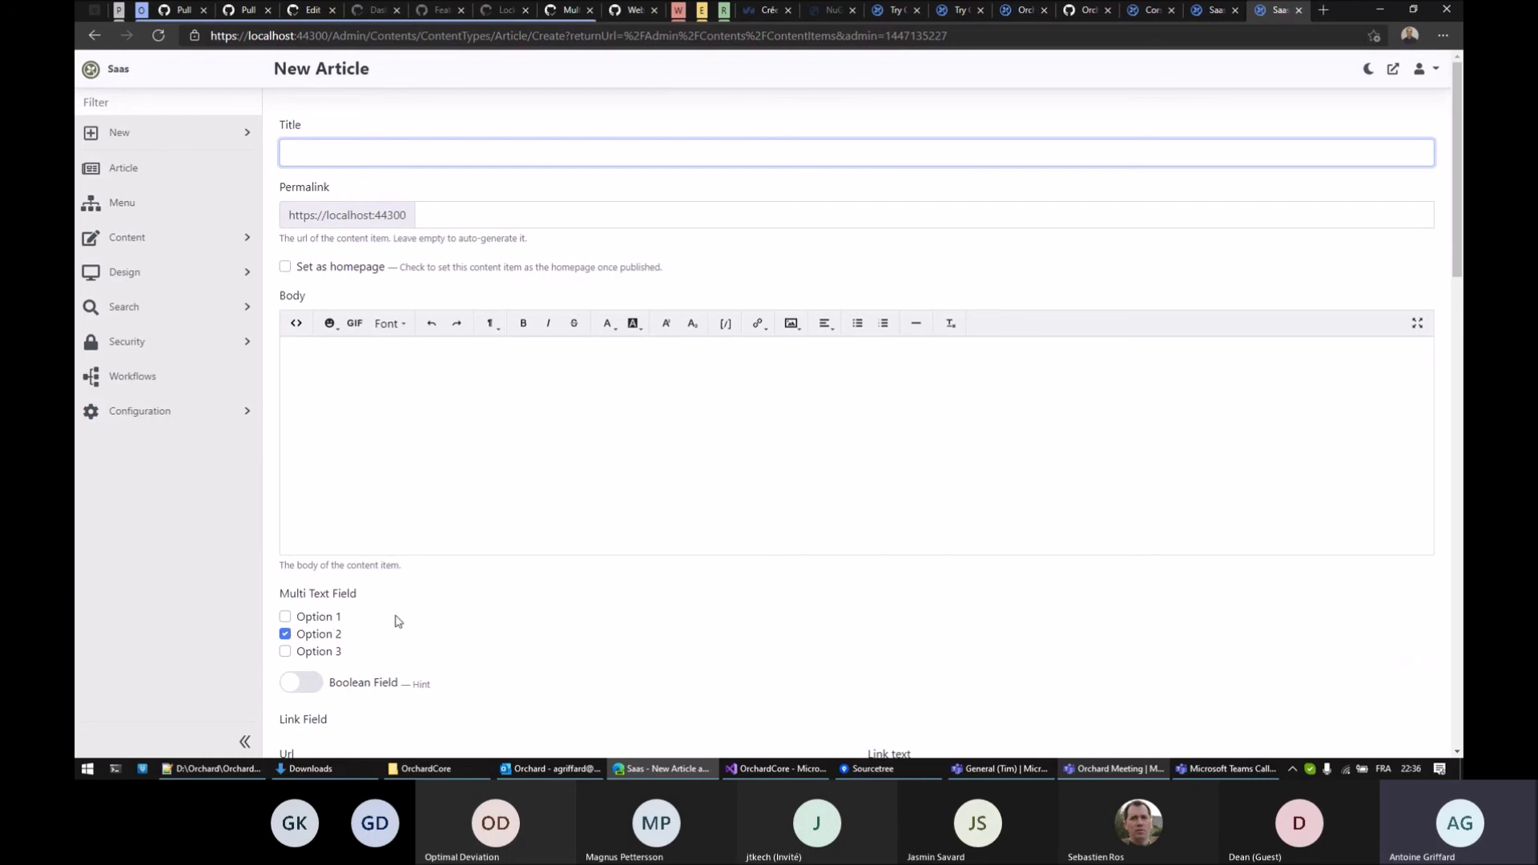
pyautogui.click(285, 617)
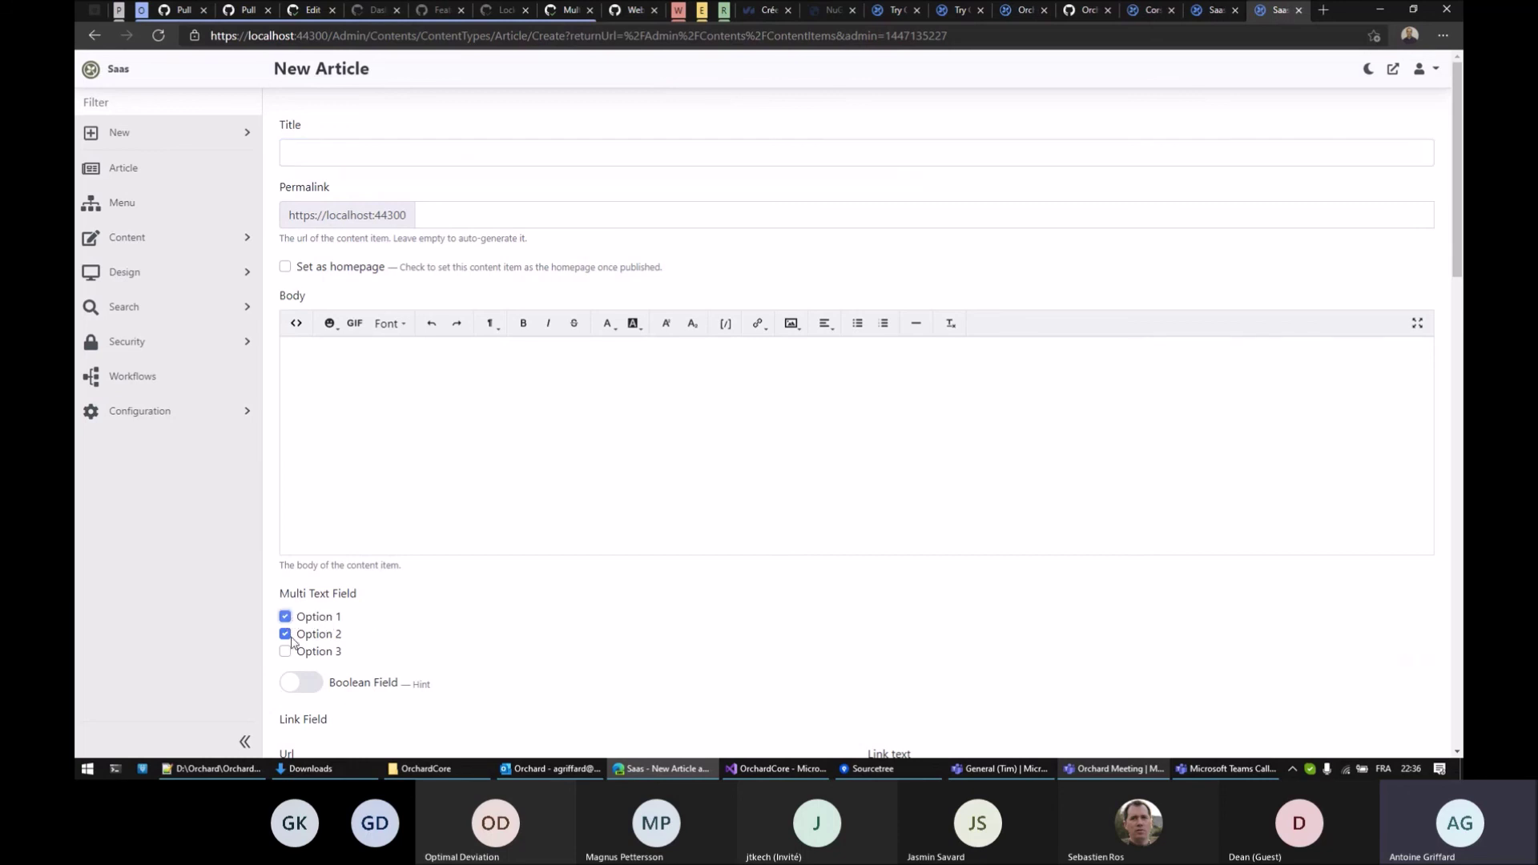
pyautogui.click(286, 652)
pyautogui.click(285, 634)
pyautogui.click(286, 616)
pyautogui.scroll(-3, 505, 578)
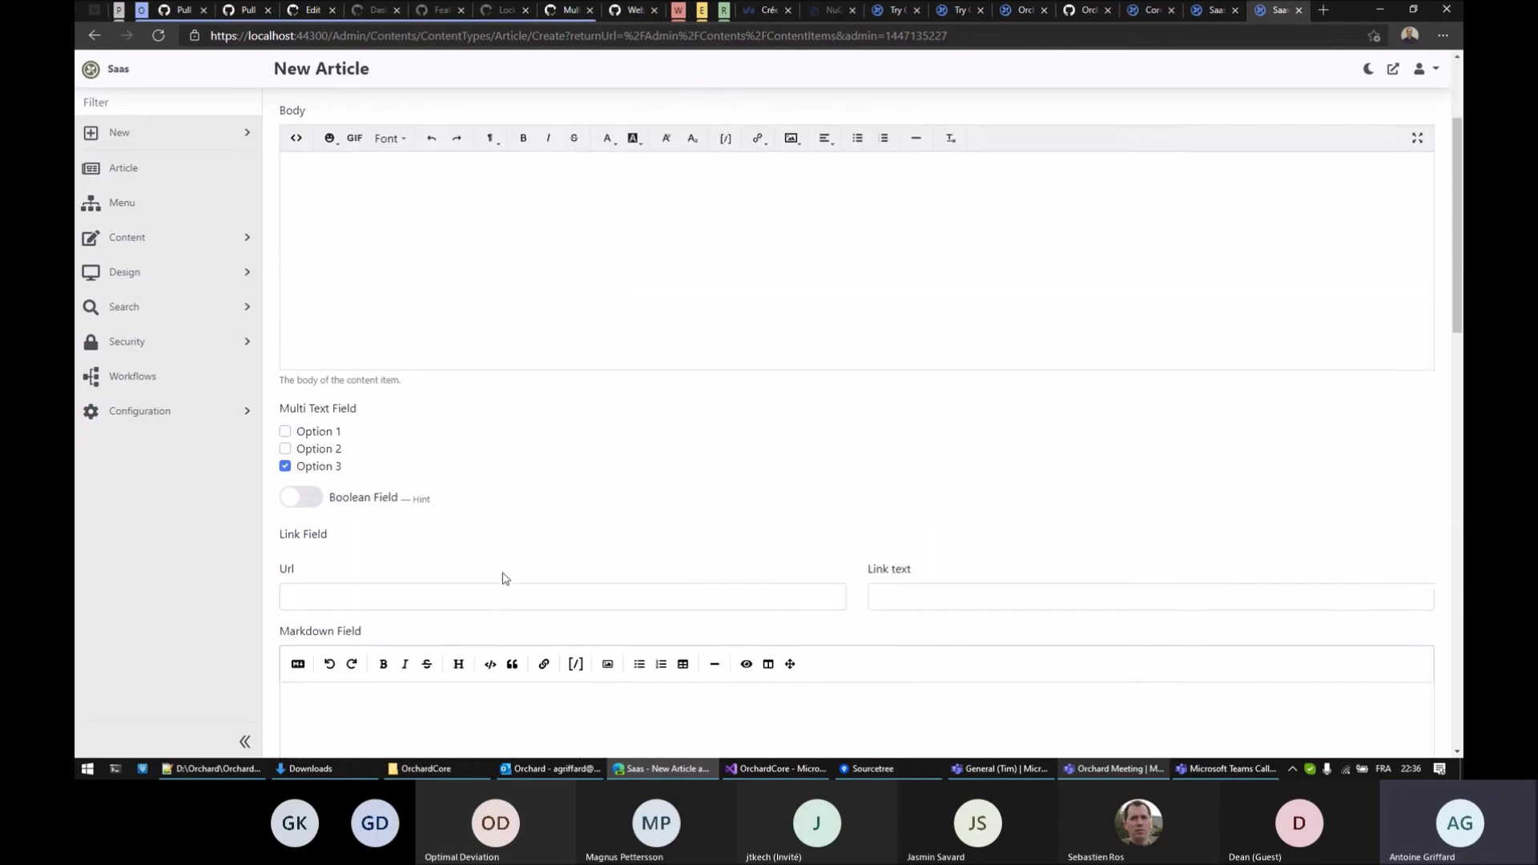
pyautogui.scroll(3, 525, 529)
pyautogui.click(1217, 17)
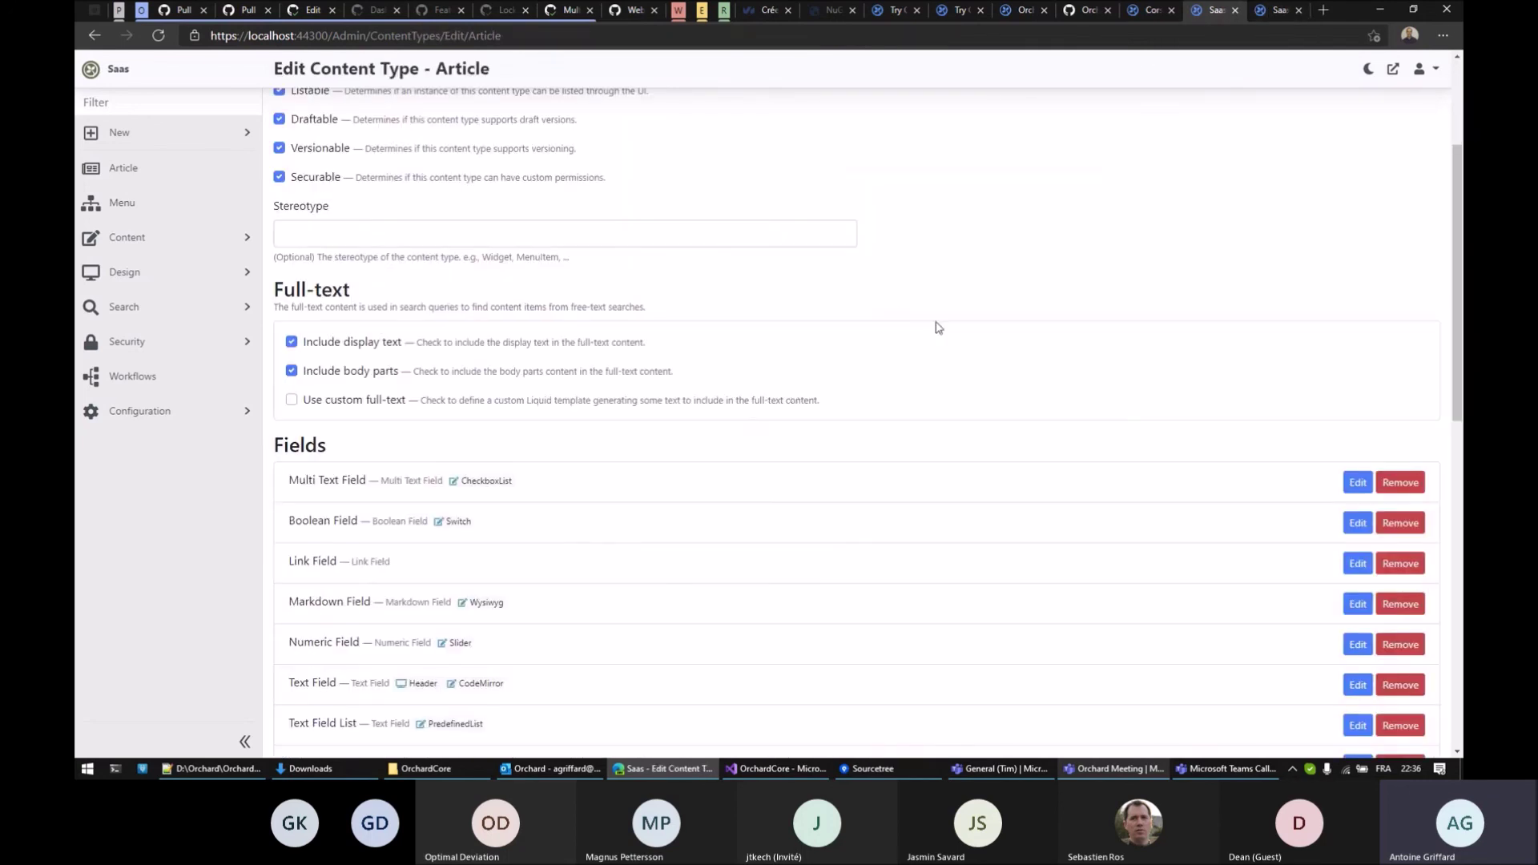
# Switch the Multi Text Field's editor type to Picker and save
pyautogui.scroll(-3, 958, 357)
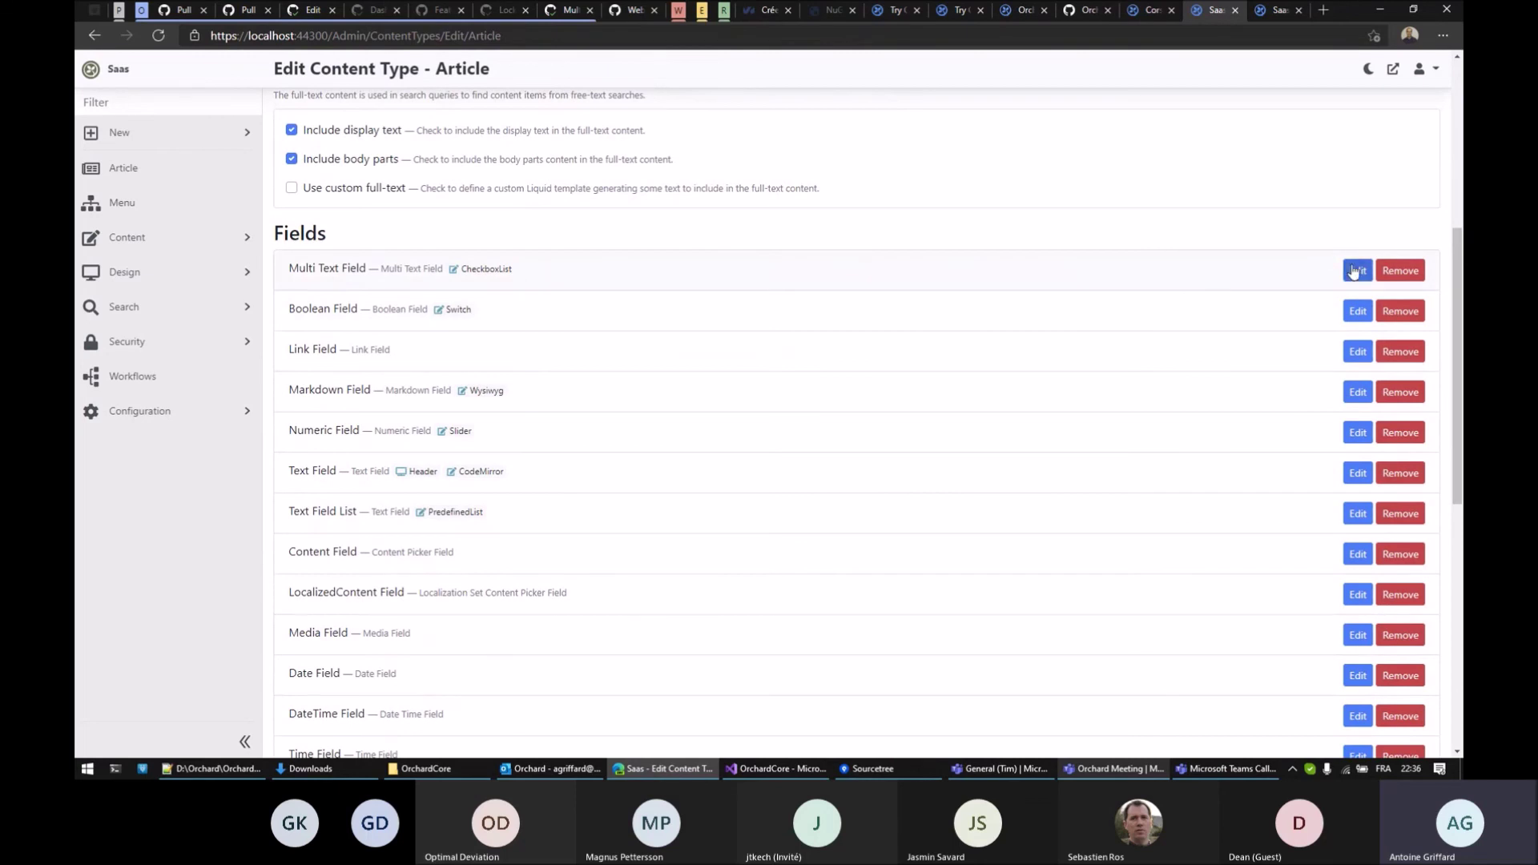
pyautogui.click(1352, 272)
pyautogui.scroll(-2, 961, 449)
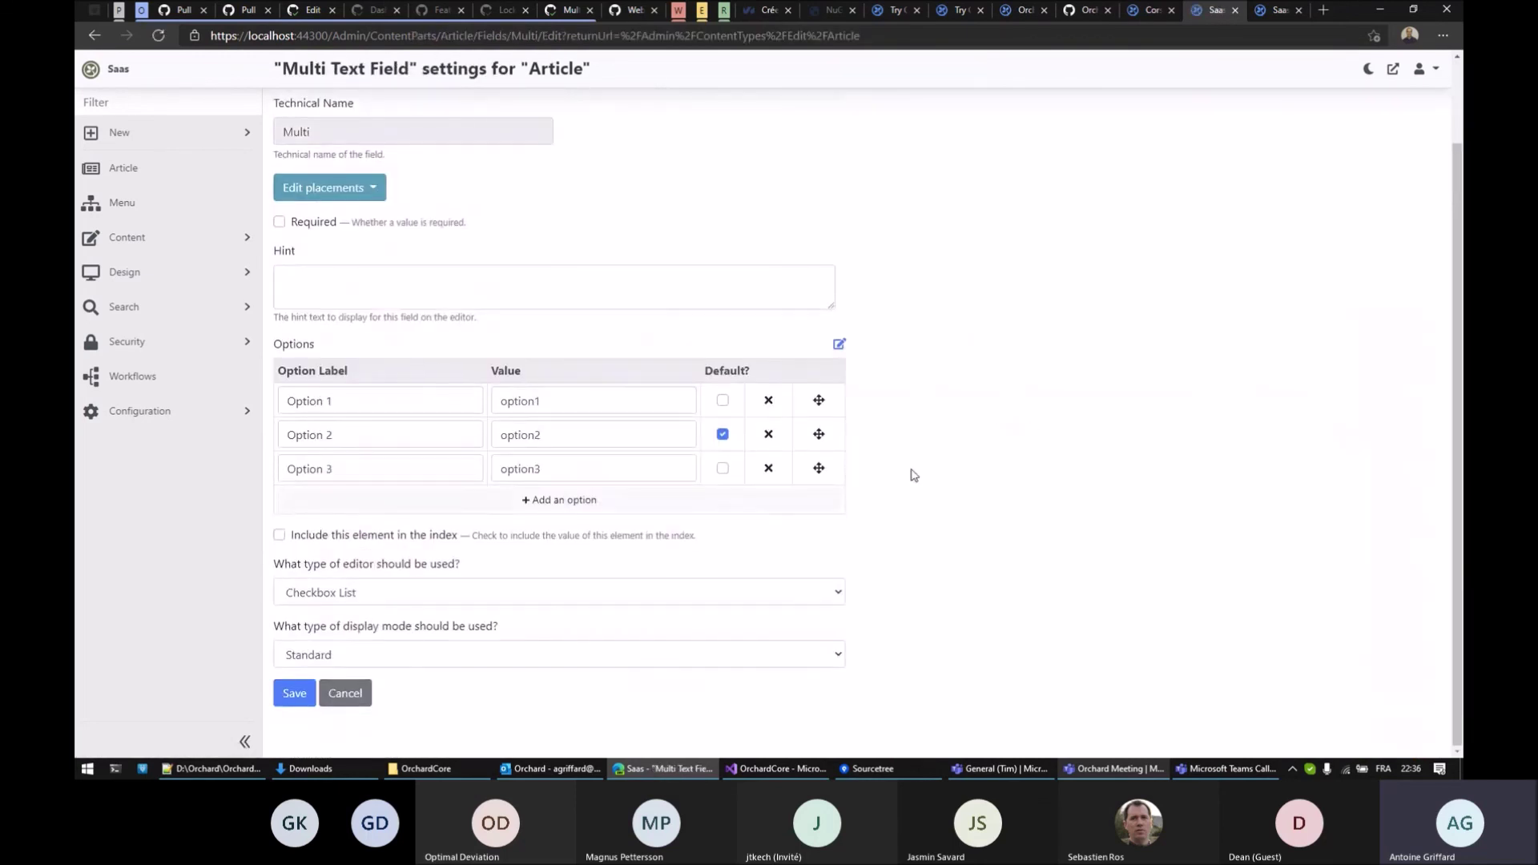
pyautogui.click(474, 593)
pyautogui.click(412, 635)
pyautogui.click(294, 692)
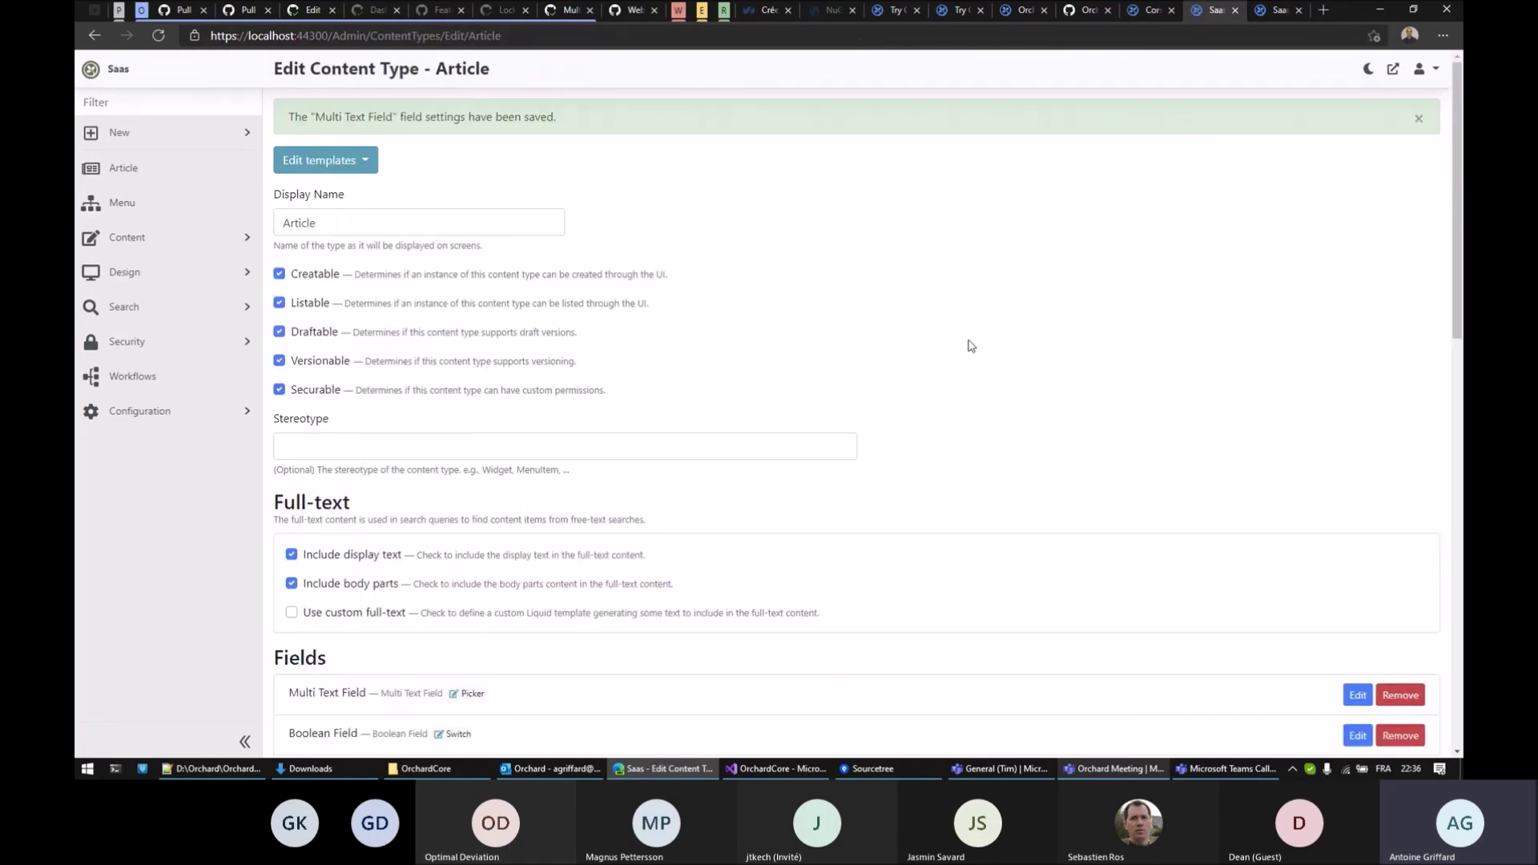
# Reload New Article and pick Option 1, Option 2 and Option 3 in the Multi Text Field picker
pyautogui.scroll(-2, 1055, 348)
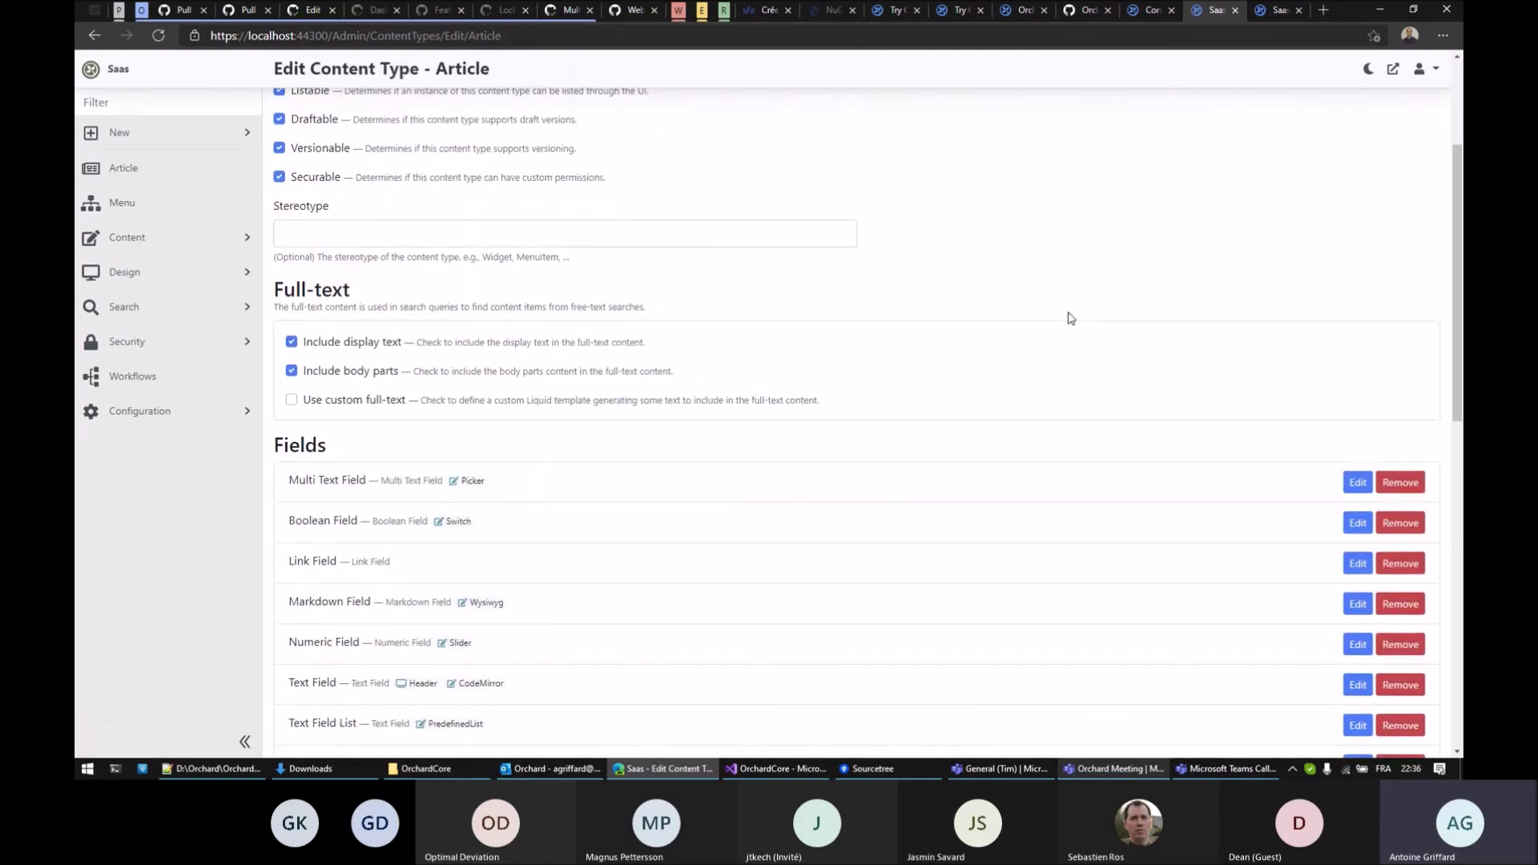
pyautogui.hotkey('ctrl', 'Tab')
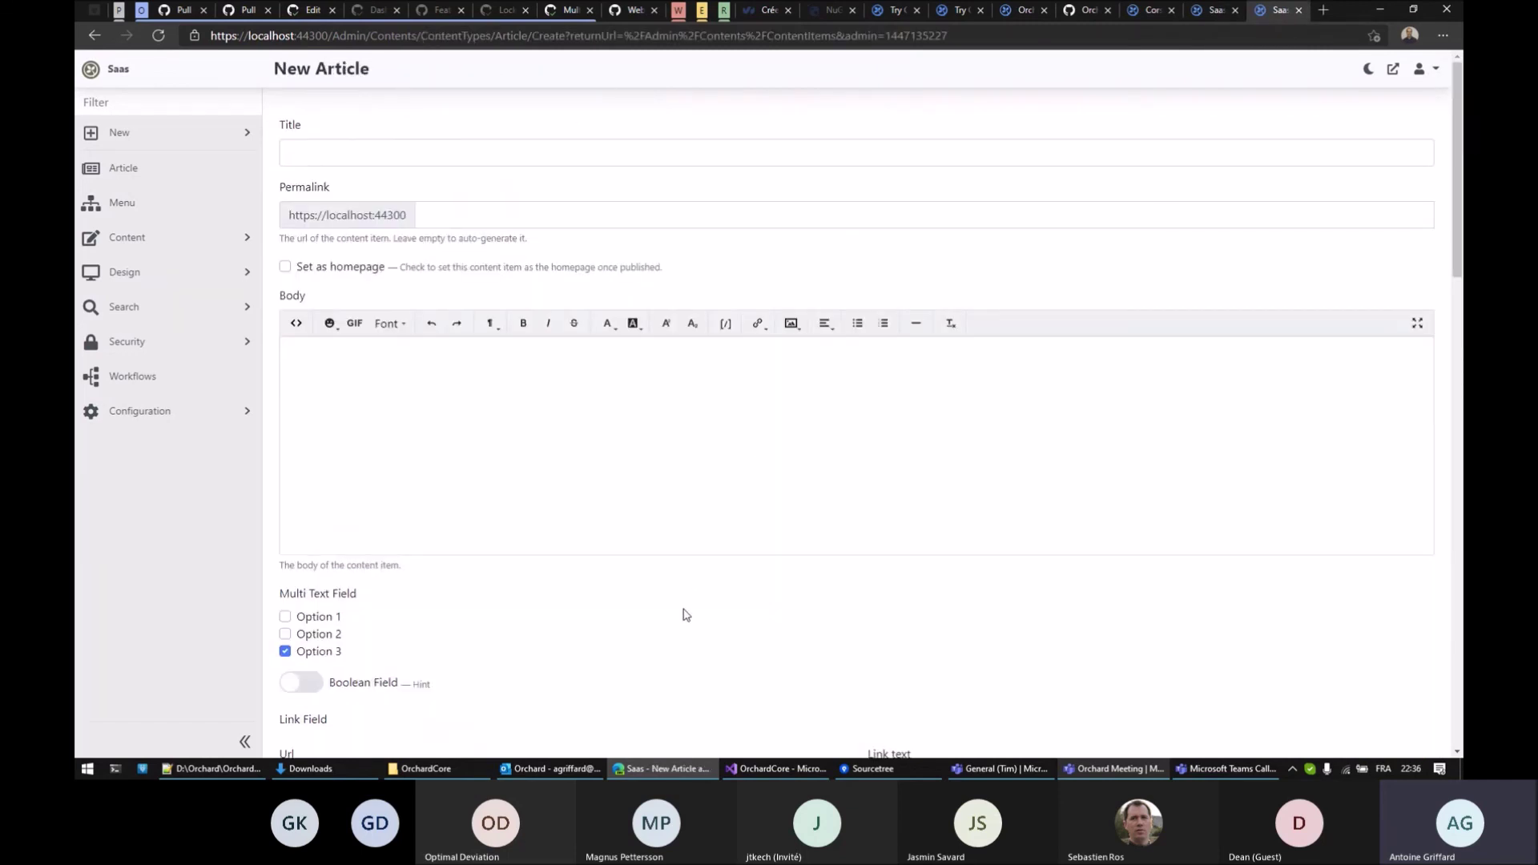
pyautogui.press('F5')
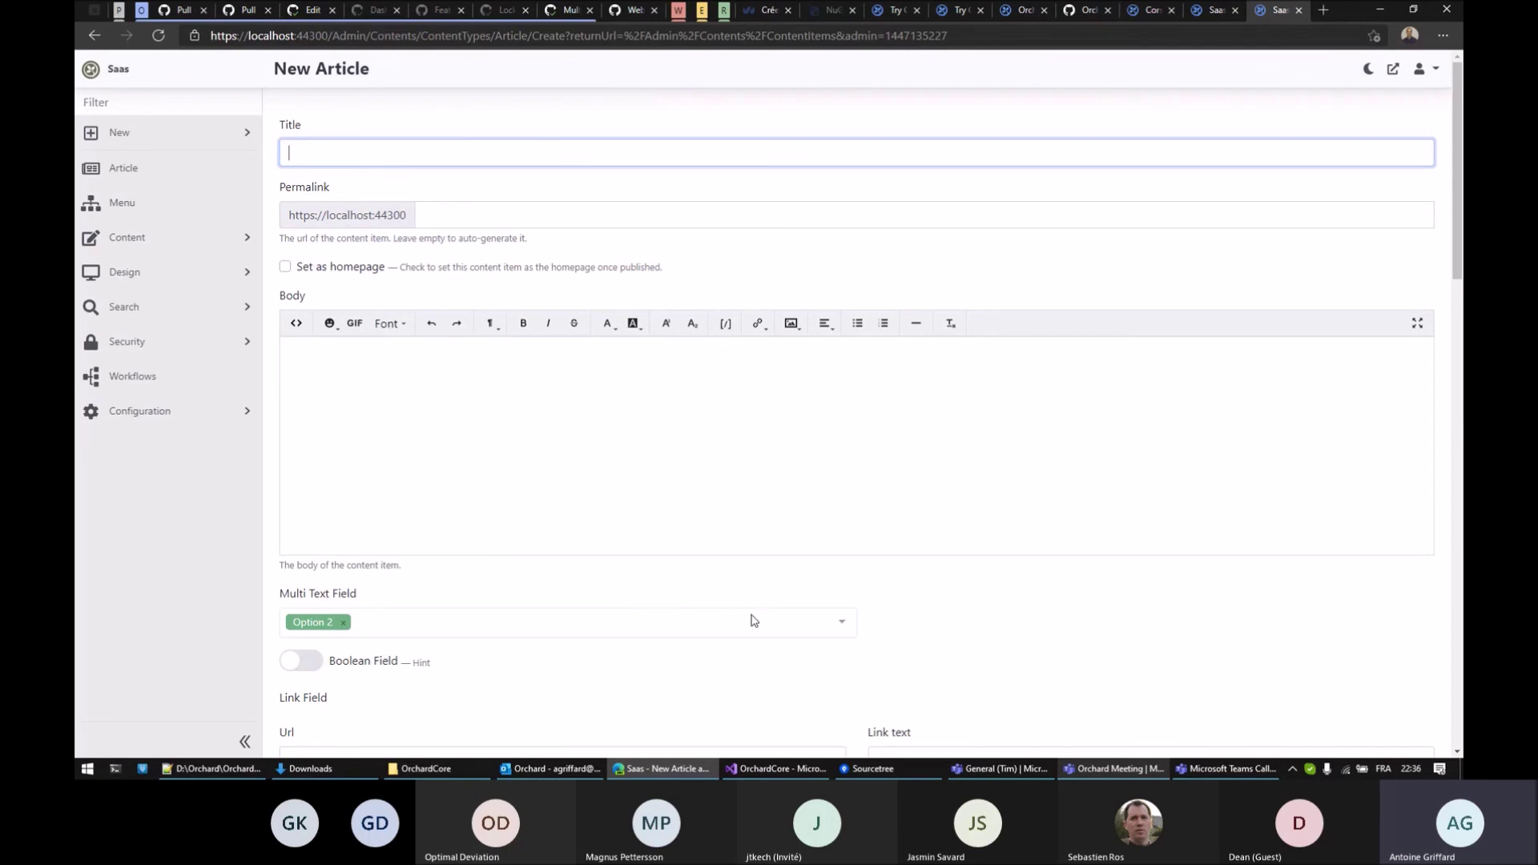
pyautogui.click(519, 630)
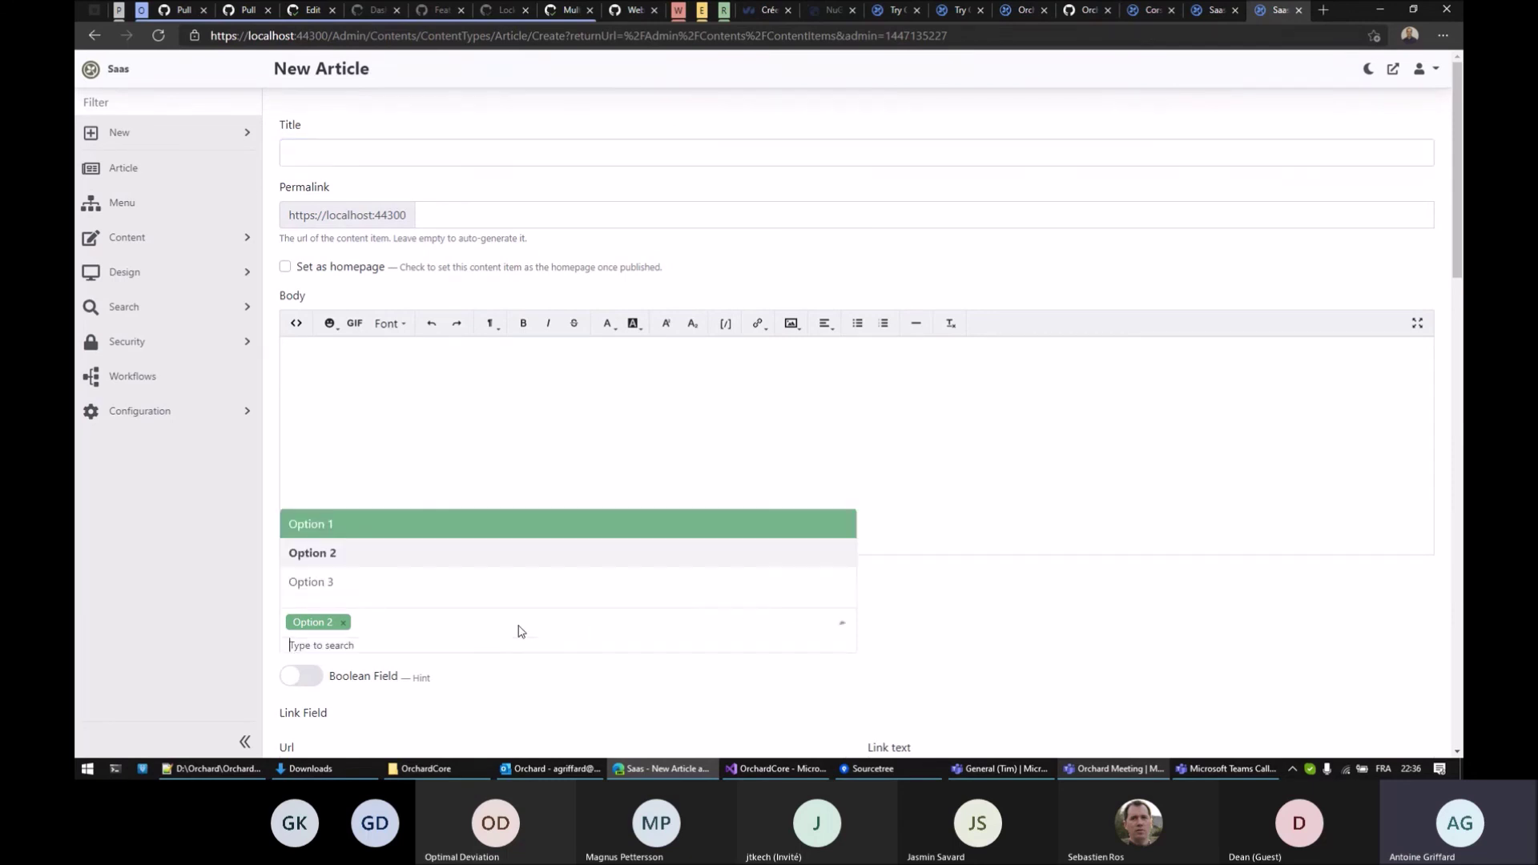
pyautogui.press('Down')
pyautogui.press('Down')
pyautogui.press('Return')
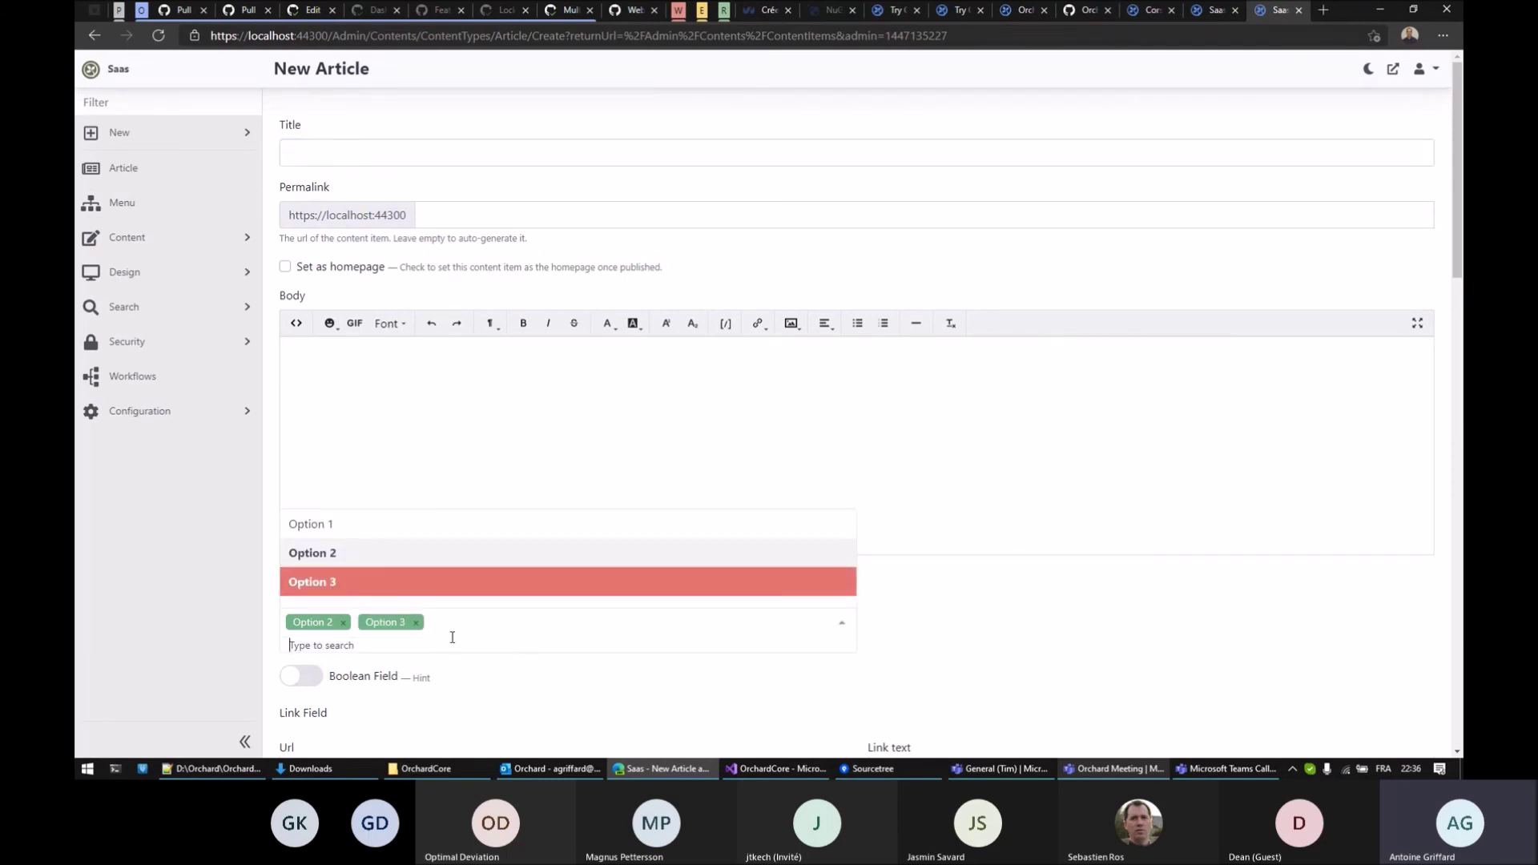
pyautogui.click(322, 525)
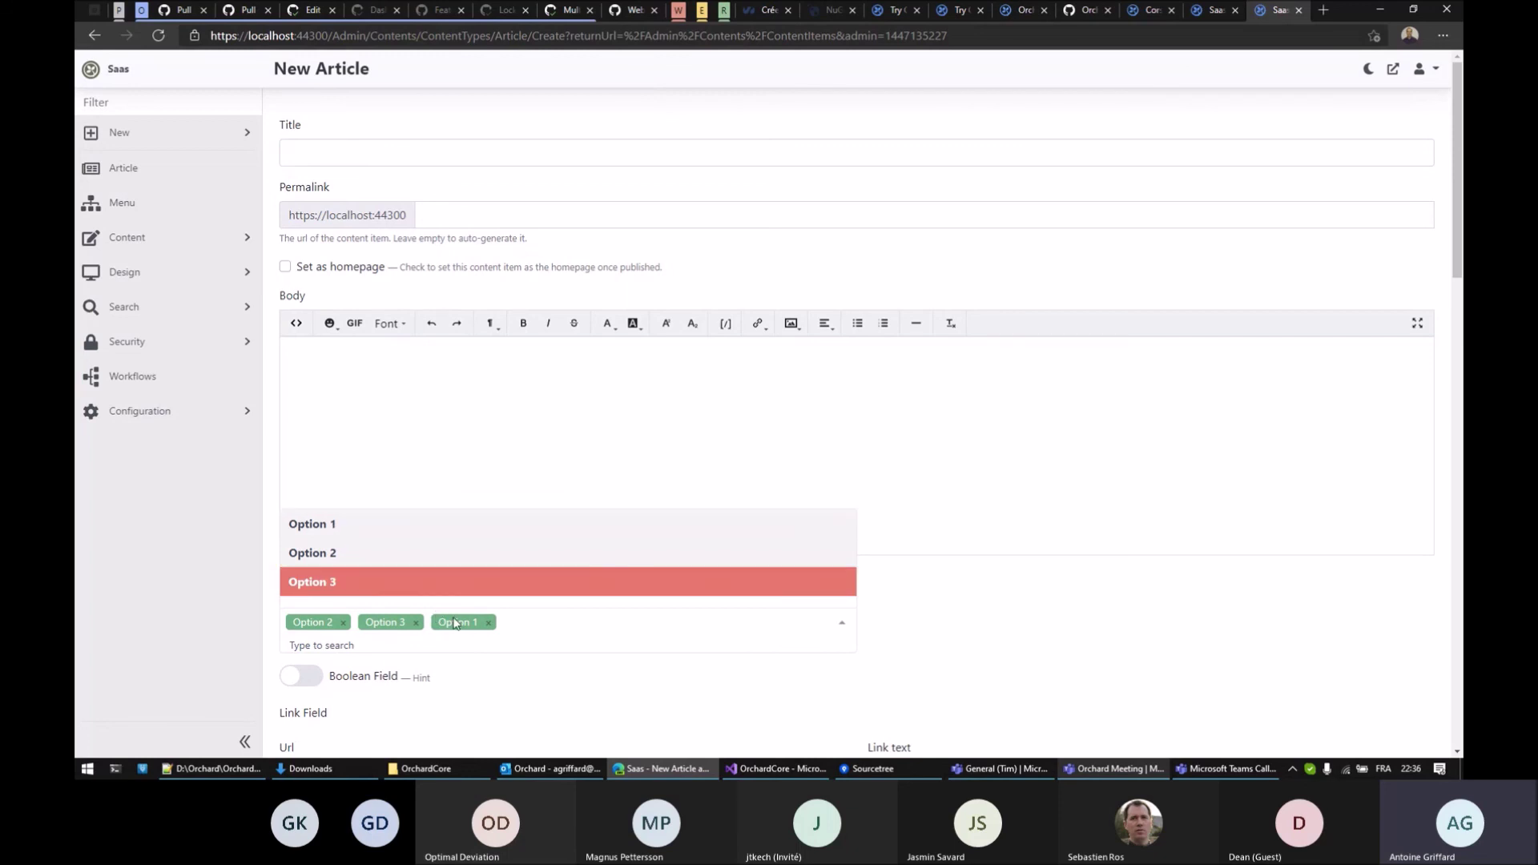
pyautogui.click(342, 622)
pyautogui.click(343, 622)
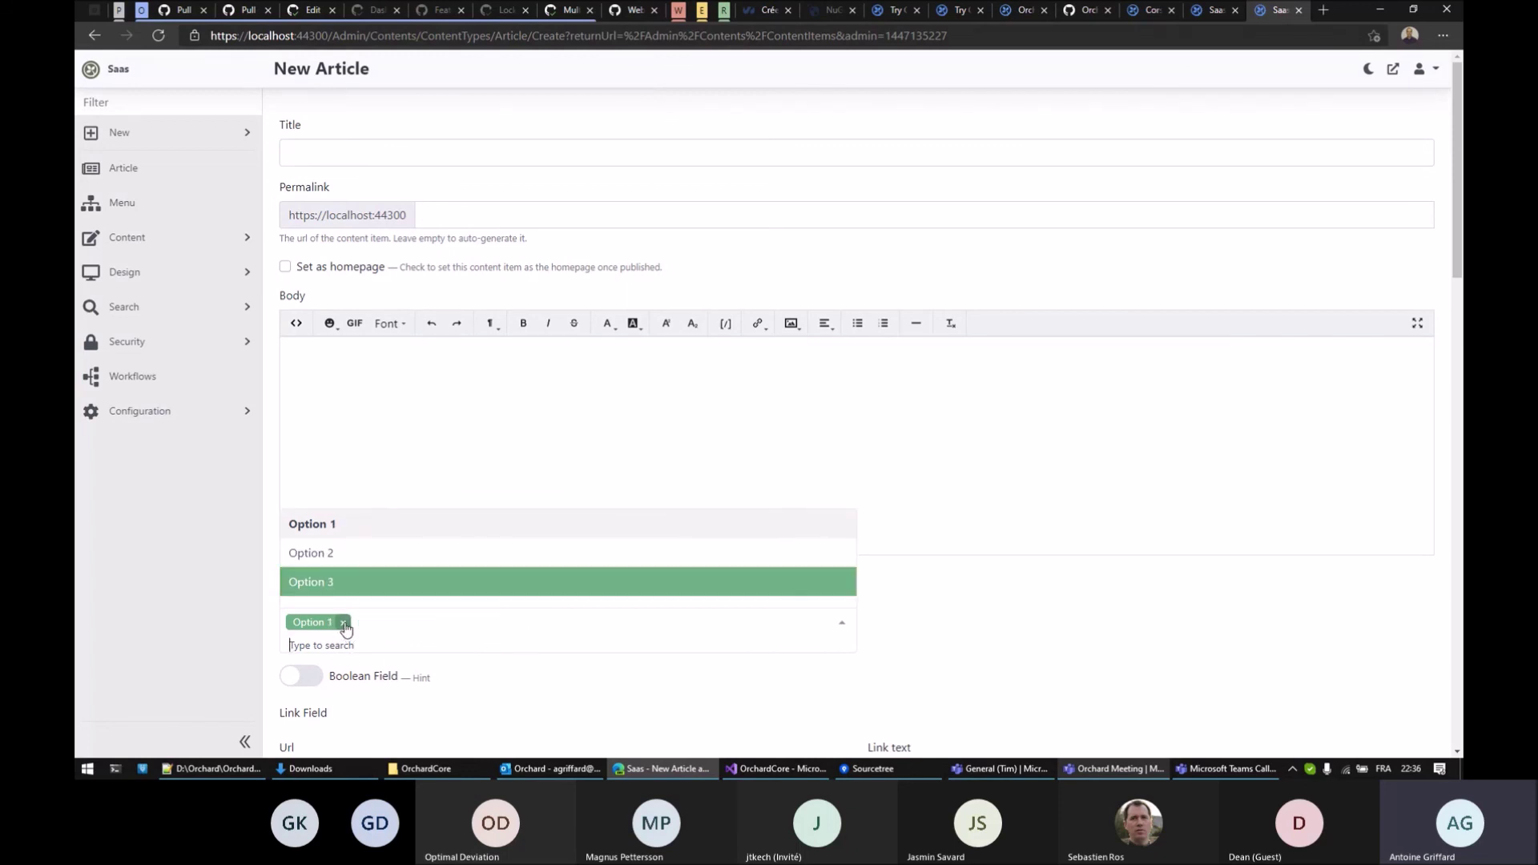
pyautogui.click(343, 554)
pyautogui.click(334, 584)
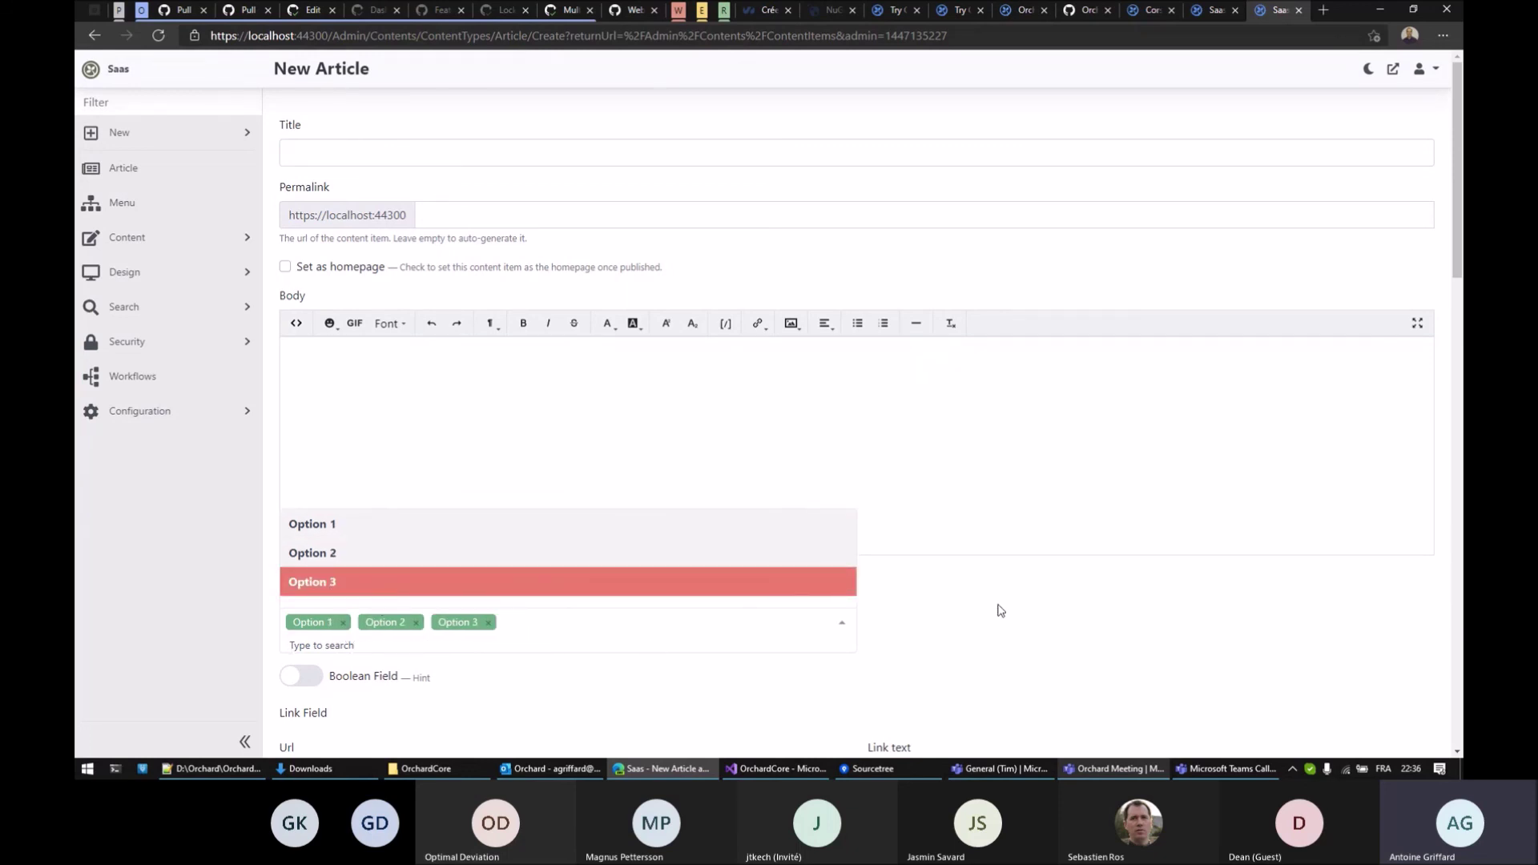
# Remove the Option 3, Option 2 and Option 1 tags so the picker is empty
pyautogui.click(1000, 611)
pyautogui.click(570, 630)
pyautogui.click(488, 622)
pyautogui.click(415, 623)
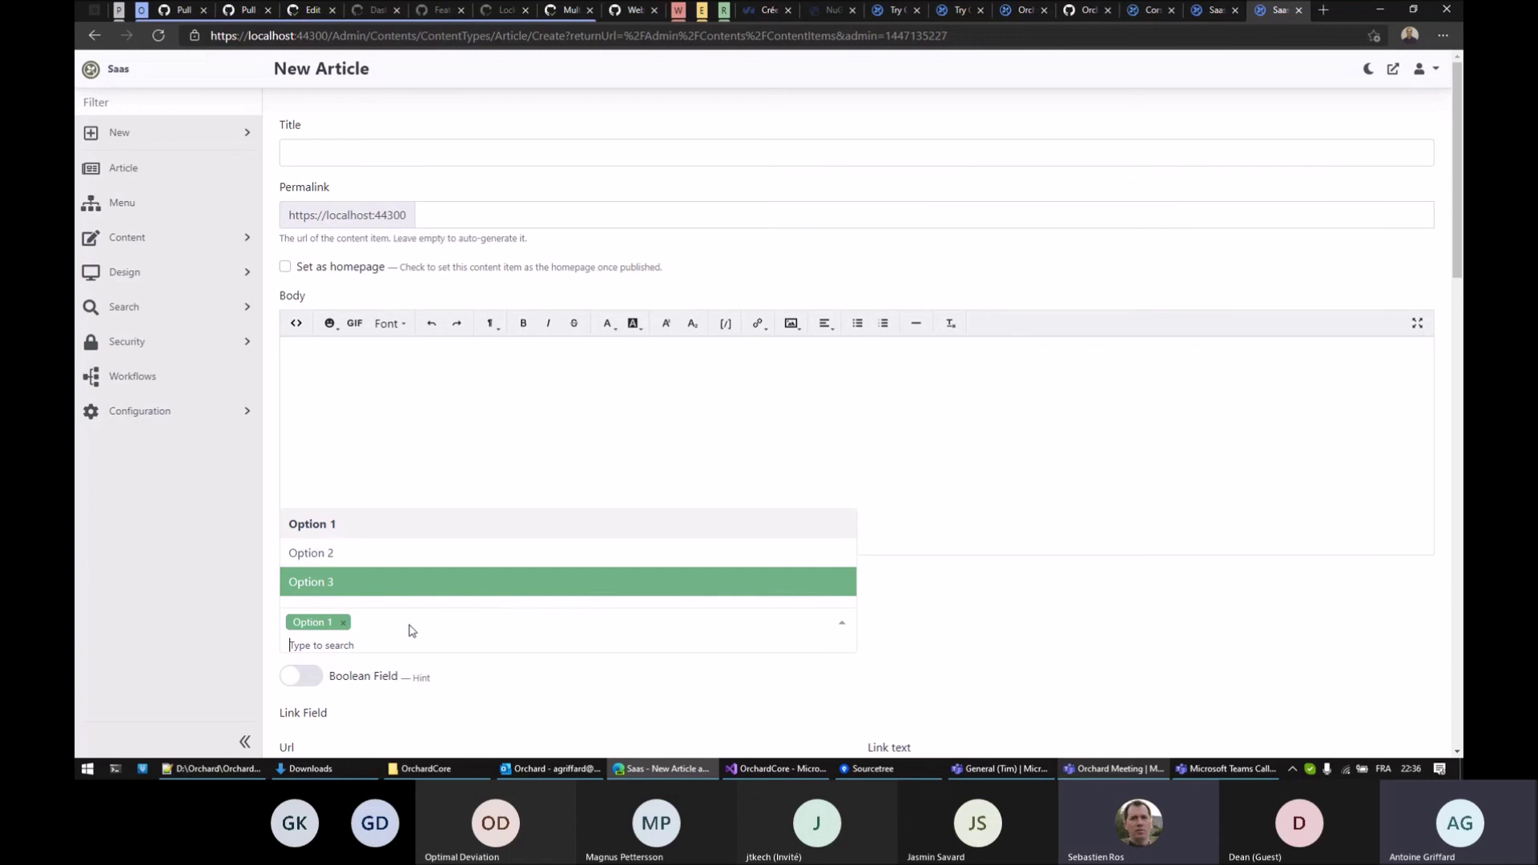
pyautogui.click(343, 623)
pyautogui.write('o')
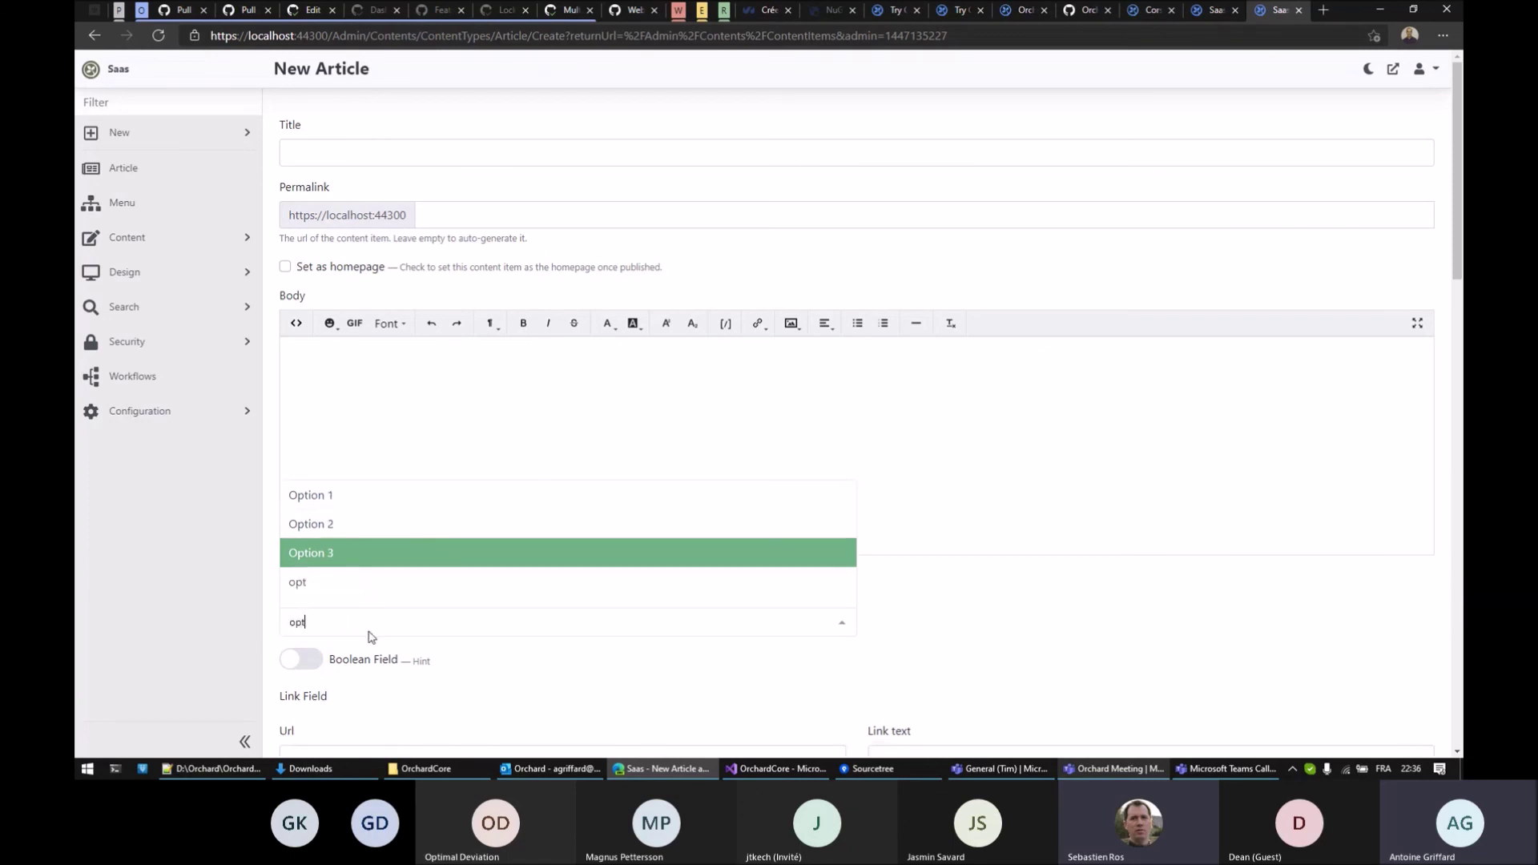
# Drag Text Field and Text Field List directly under Multi Text Field and save the order
pyautogui.click(1209, 12)
pyautogui.scroll(-3, 1039, 456)
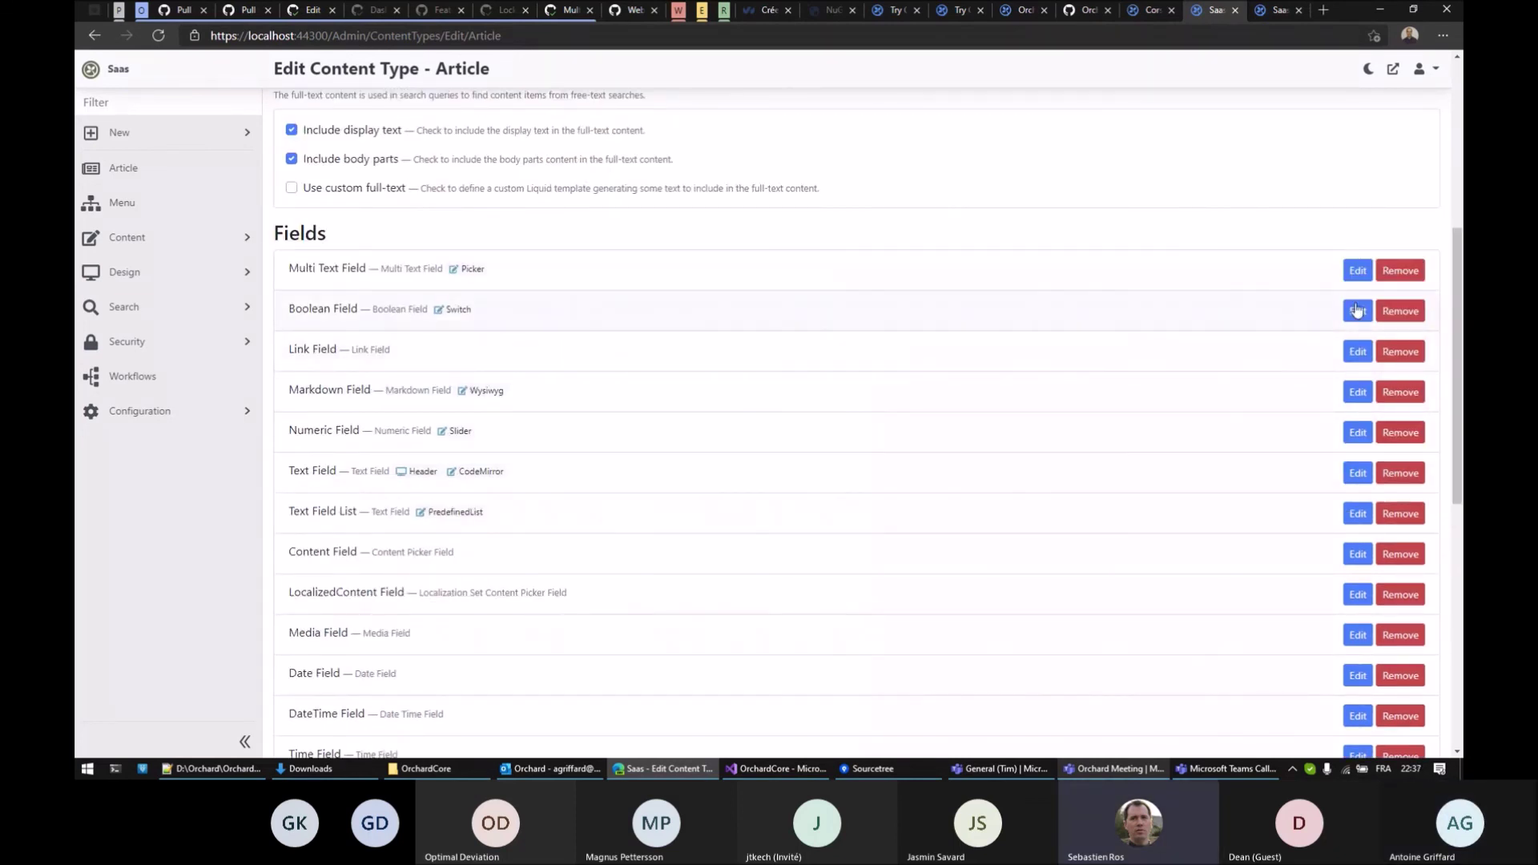
pyautogui.moveTo(1454, 298); pyautogui.dragTo(1454, 358)
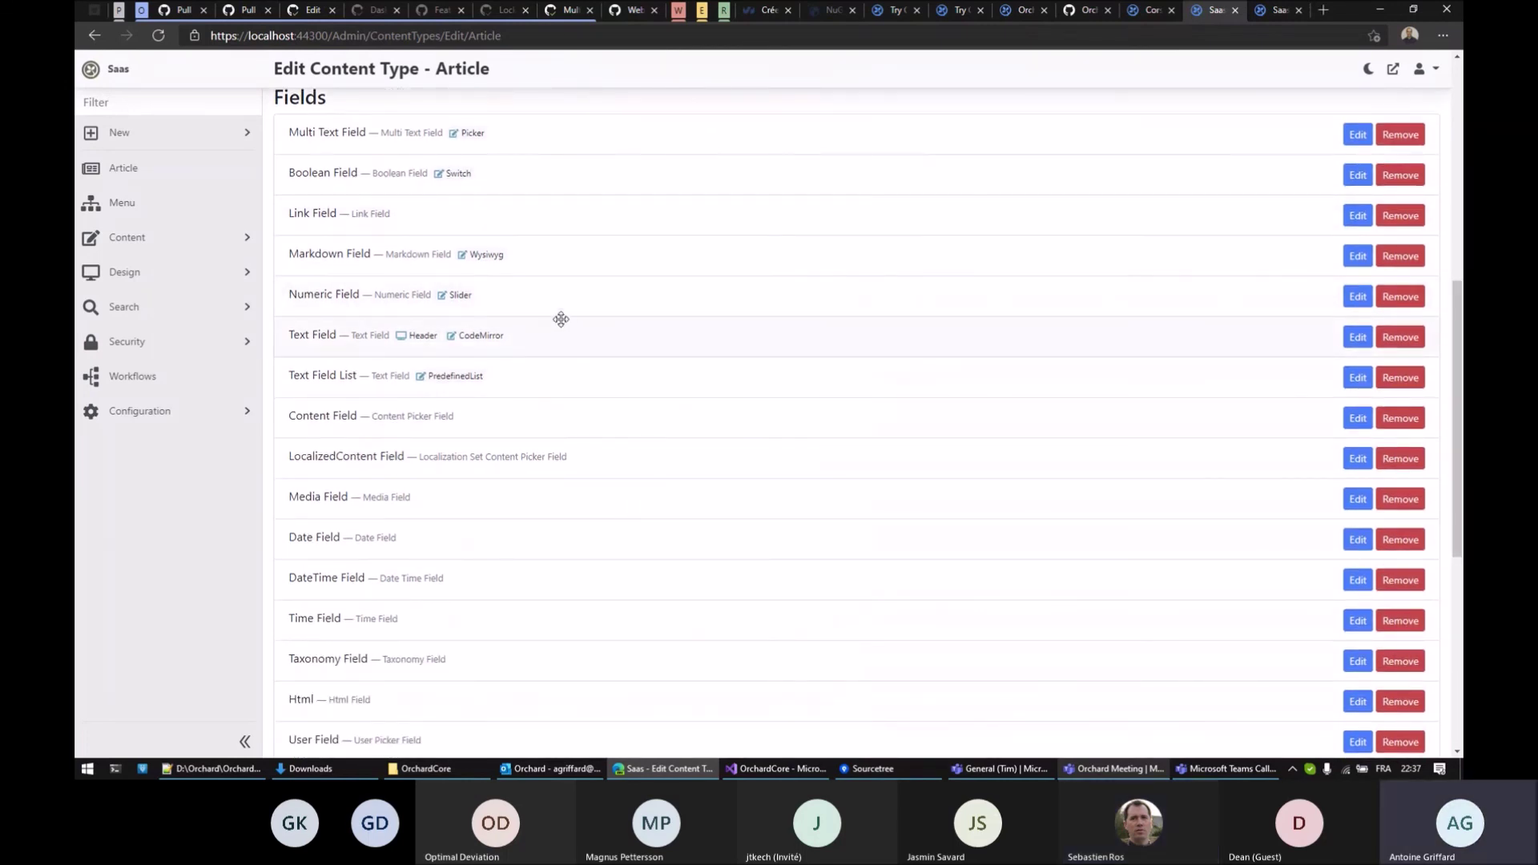
pyautogui.moveTo(559, 320); pyautogui.dragTo(570, 168)
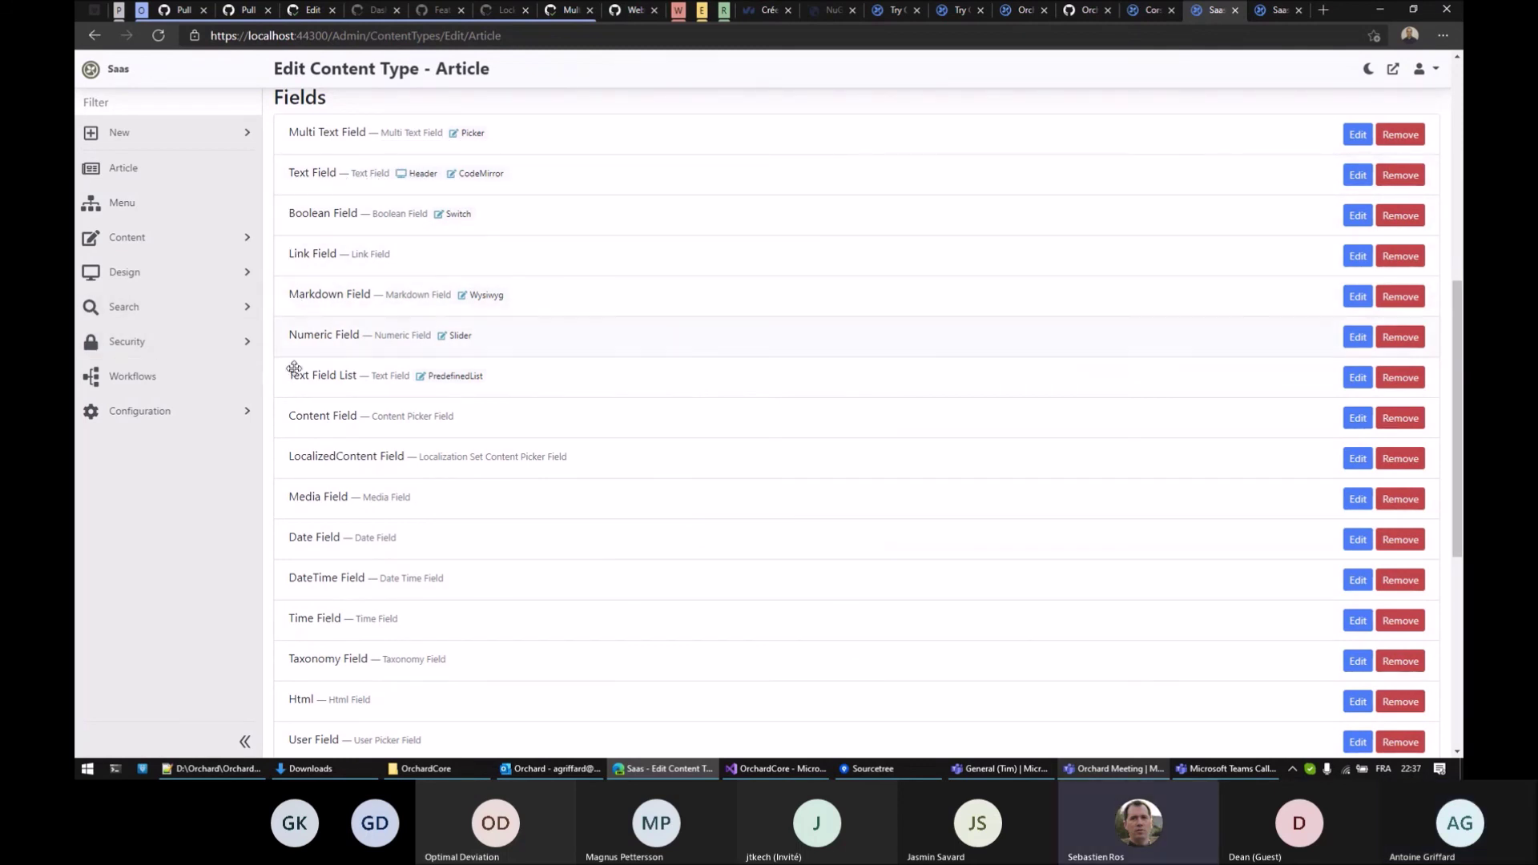
pyautogui.moveTo(318, 376); pyautogui.dragTo(324, 171)
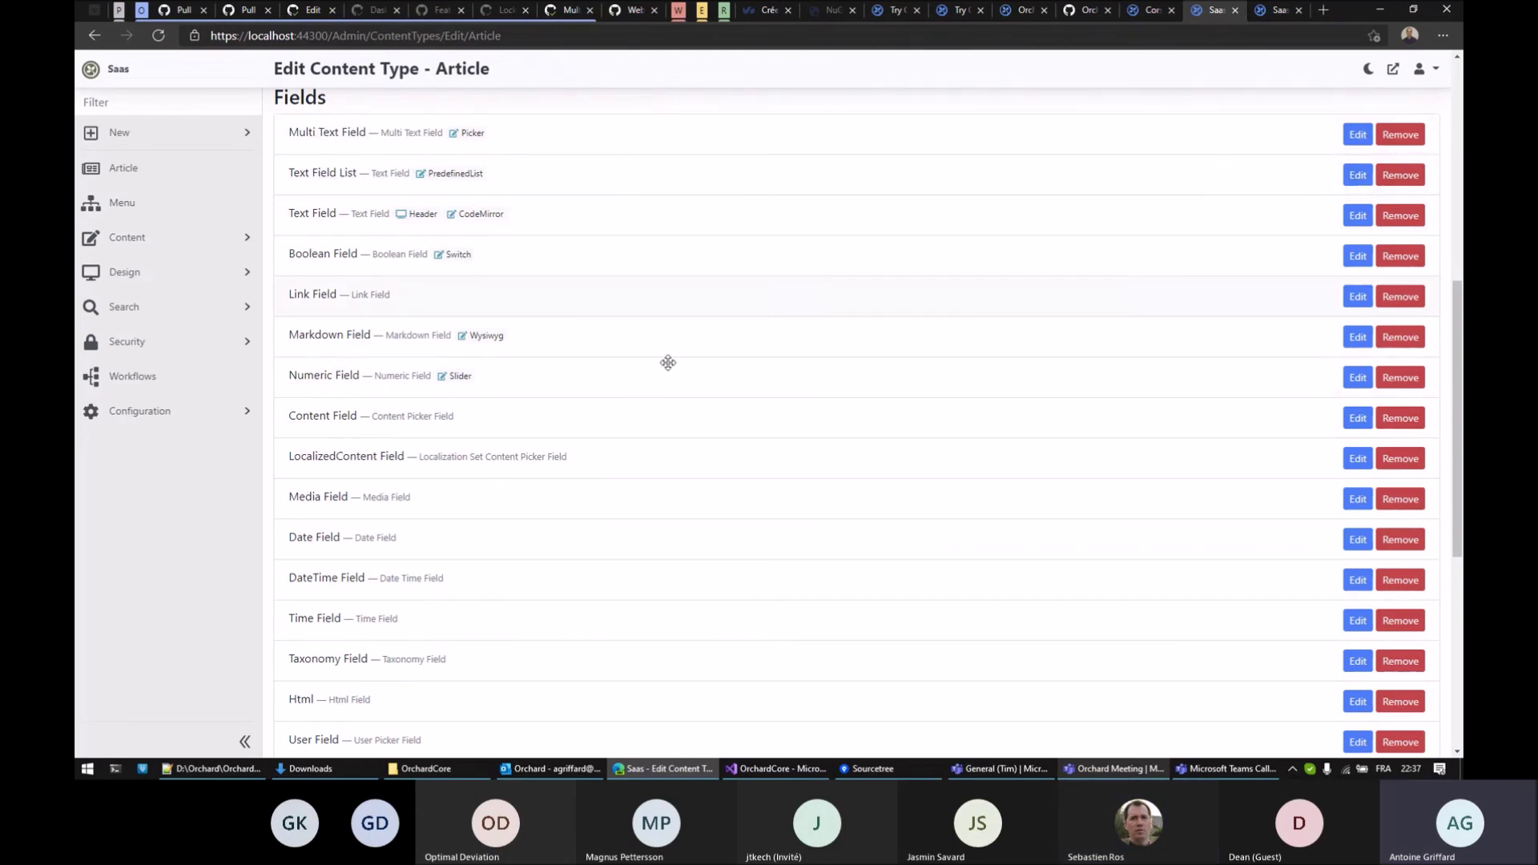
pyautogui.scroll(-5, 665, 364)
pyautogui.click(294, 750)
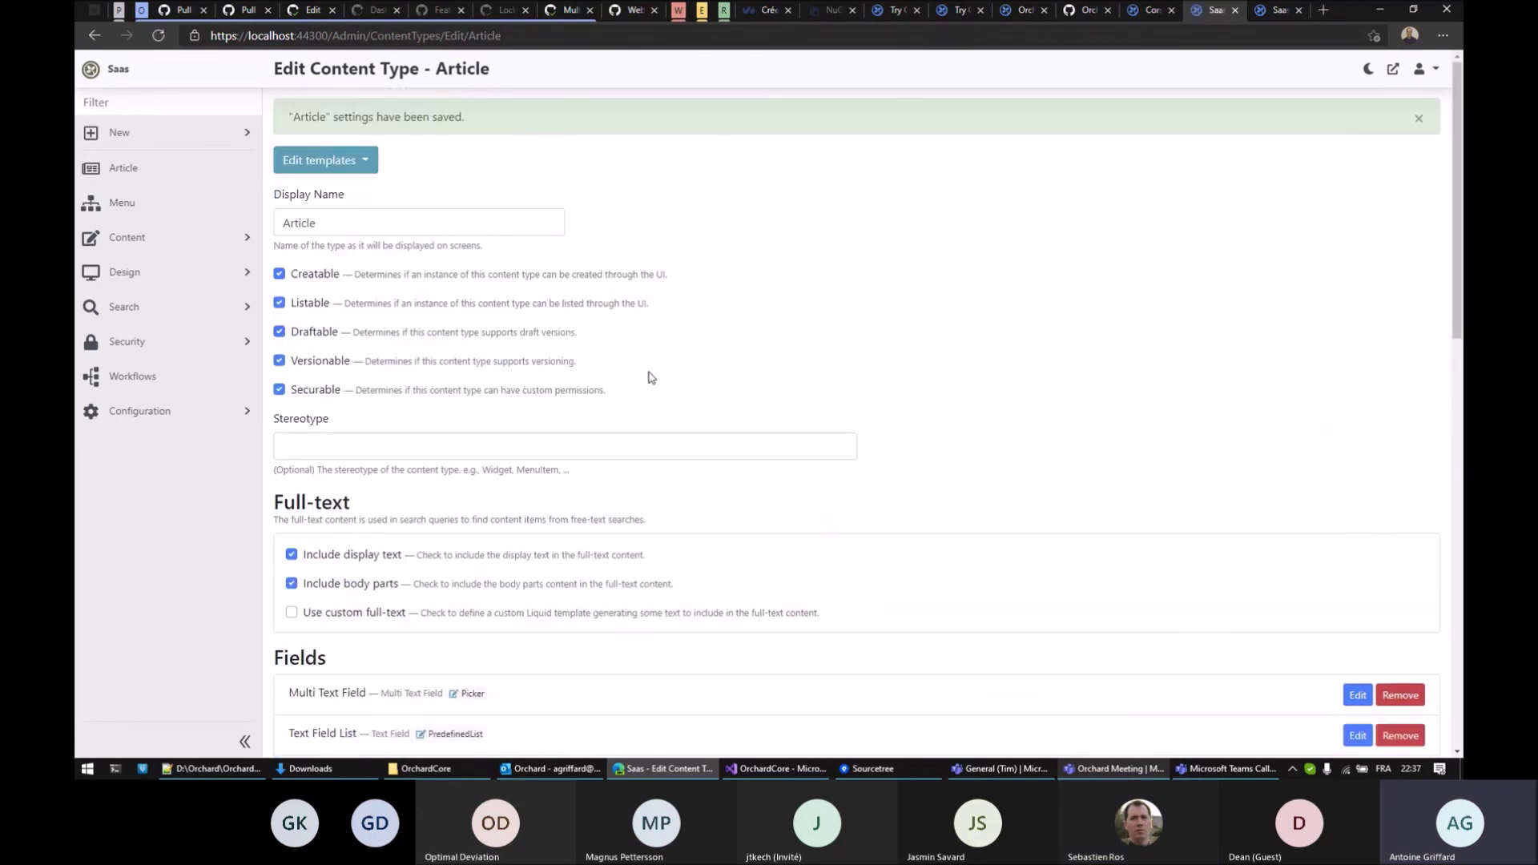
# Review Text Field List settings, keeping Standard display mode and the Radio buttons editor
pyautogui.scroll(-6, 654, 375)
pyautogui.scroll(2, 489, 297)
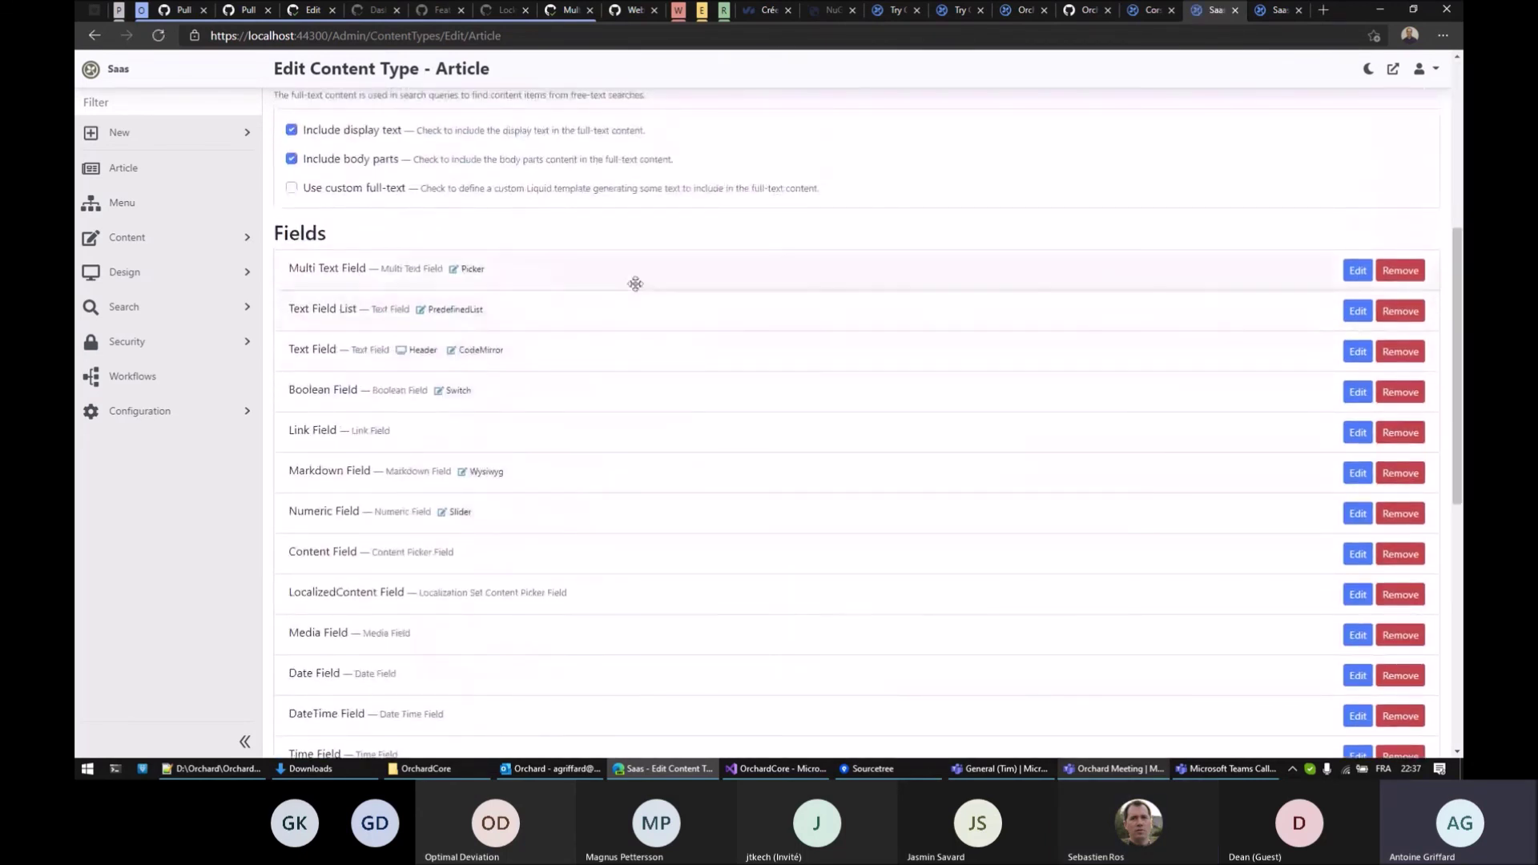
pyautogui.click(1357, 310)
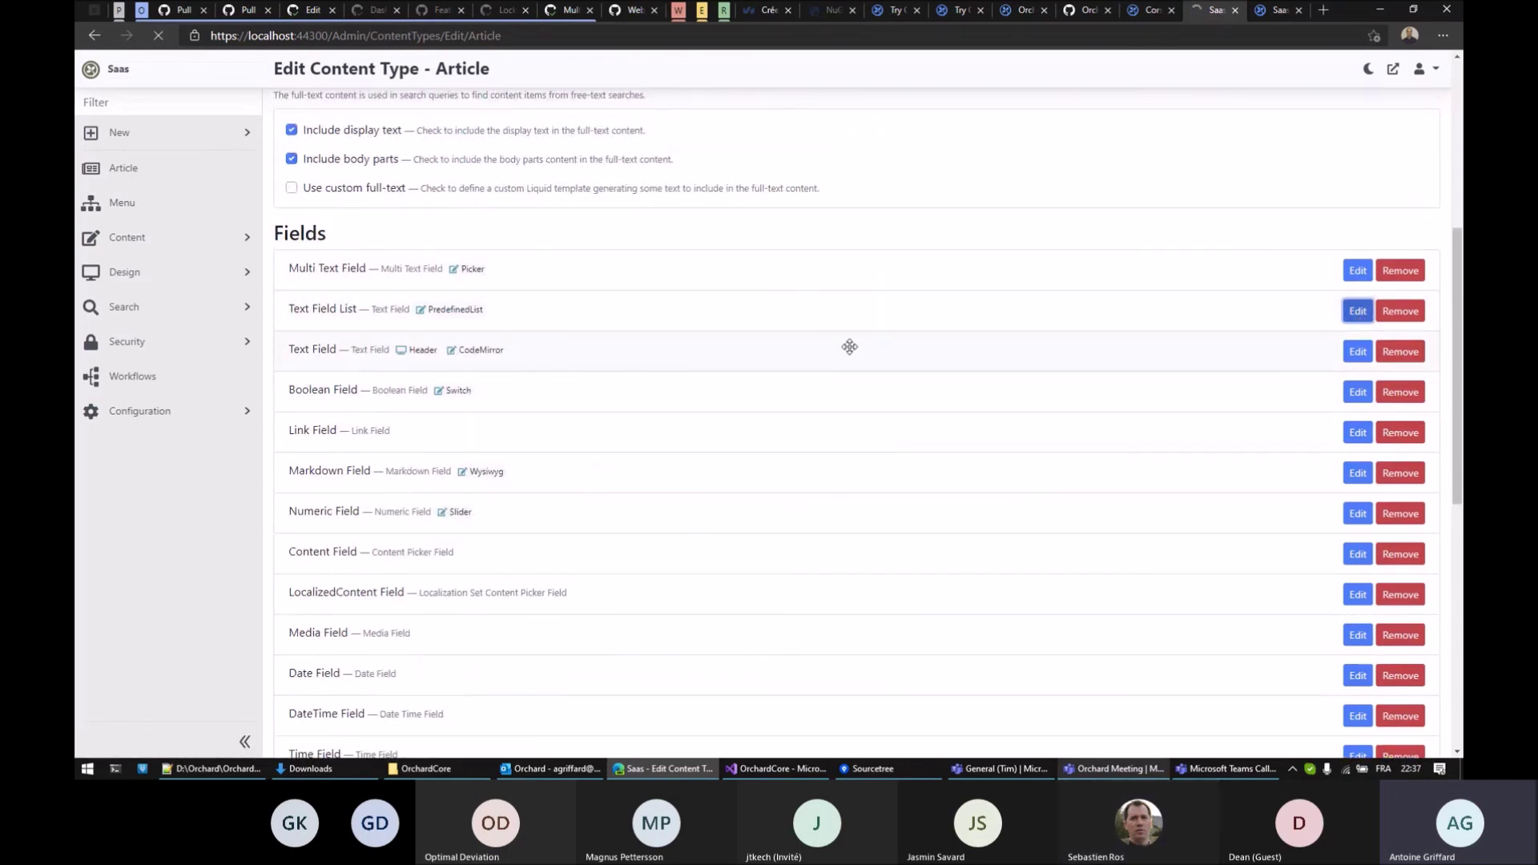
pyautogui.scroll(-2, 1044, 430)
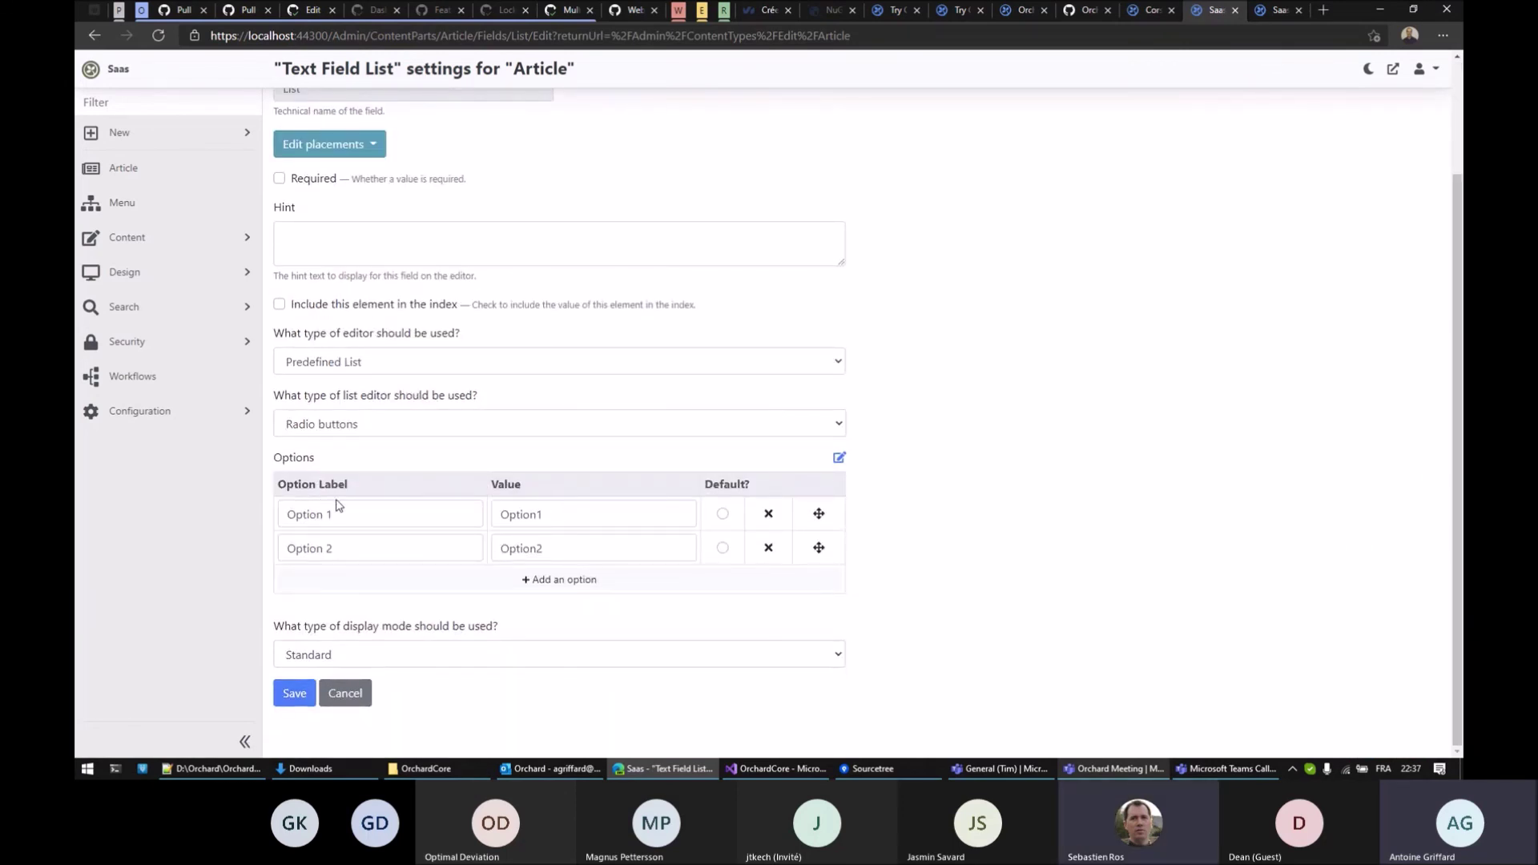
pyautogui.click(375, 665)
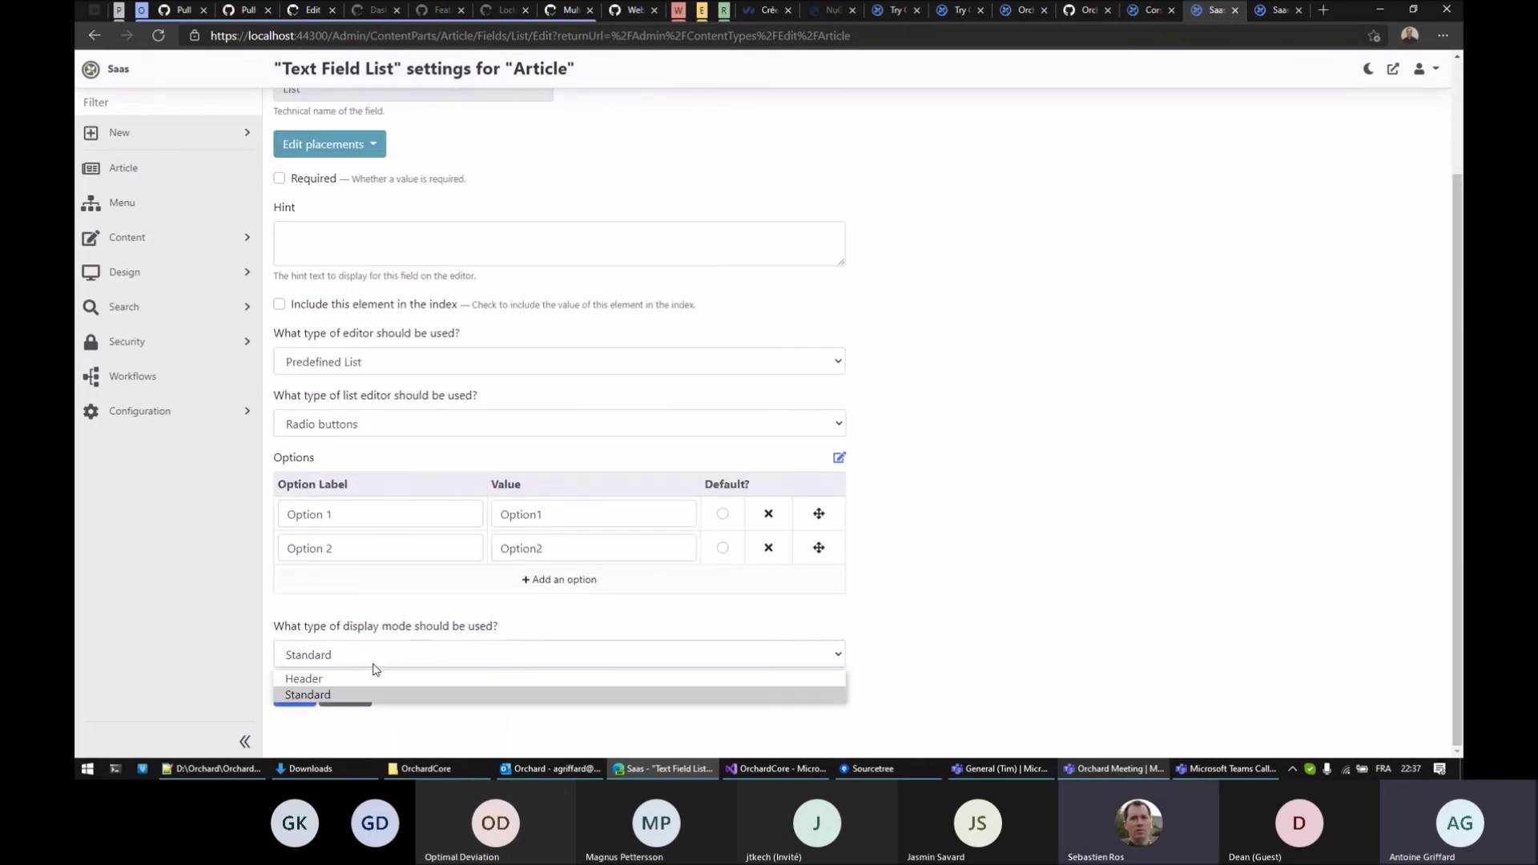
pyautogui.click(1013, 632)
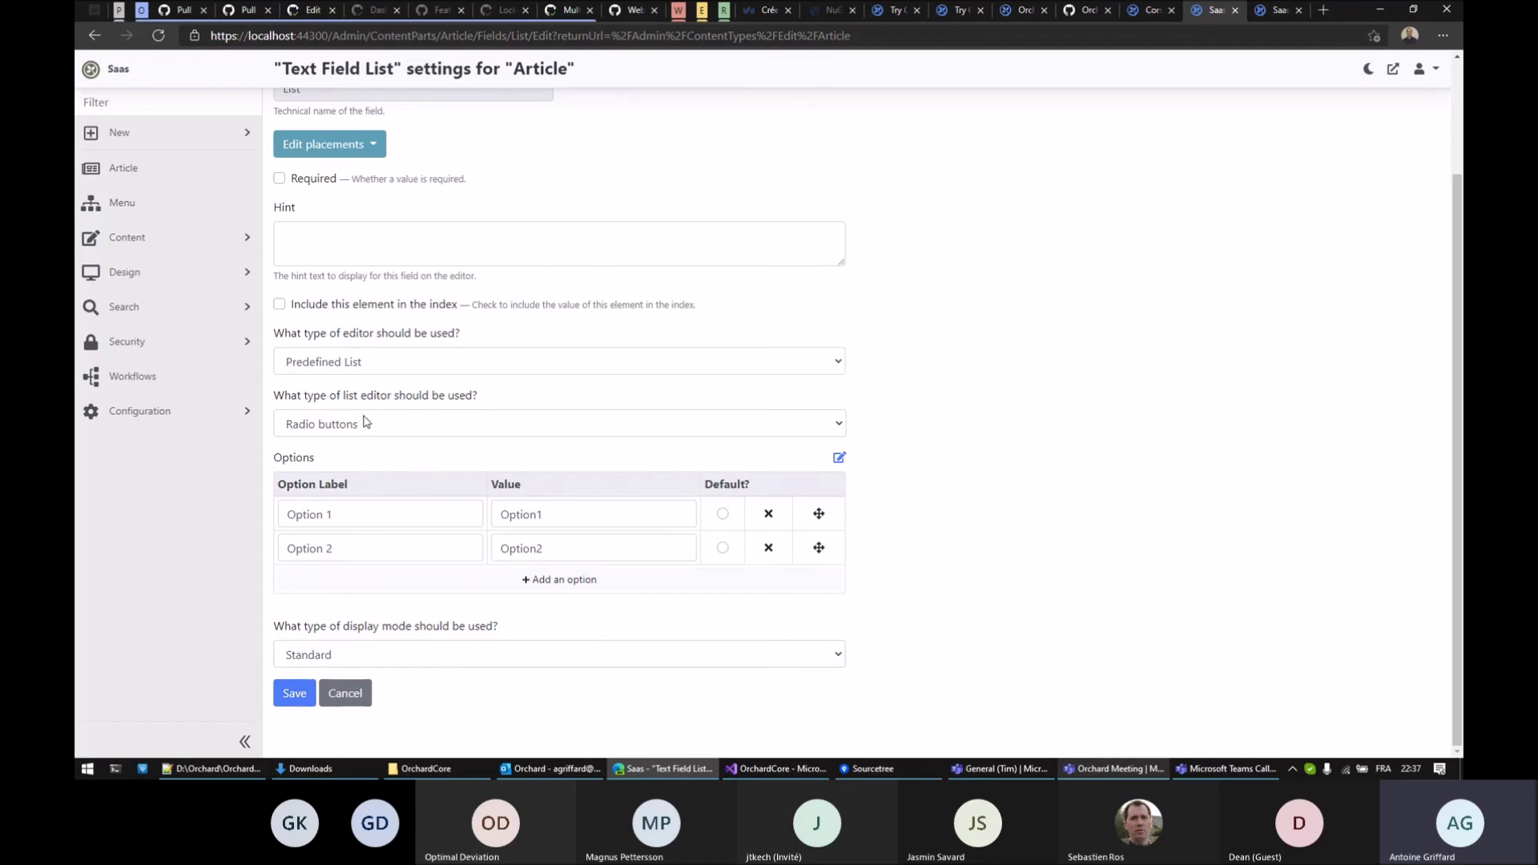
pyautogui.click(366, 426)
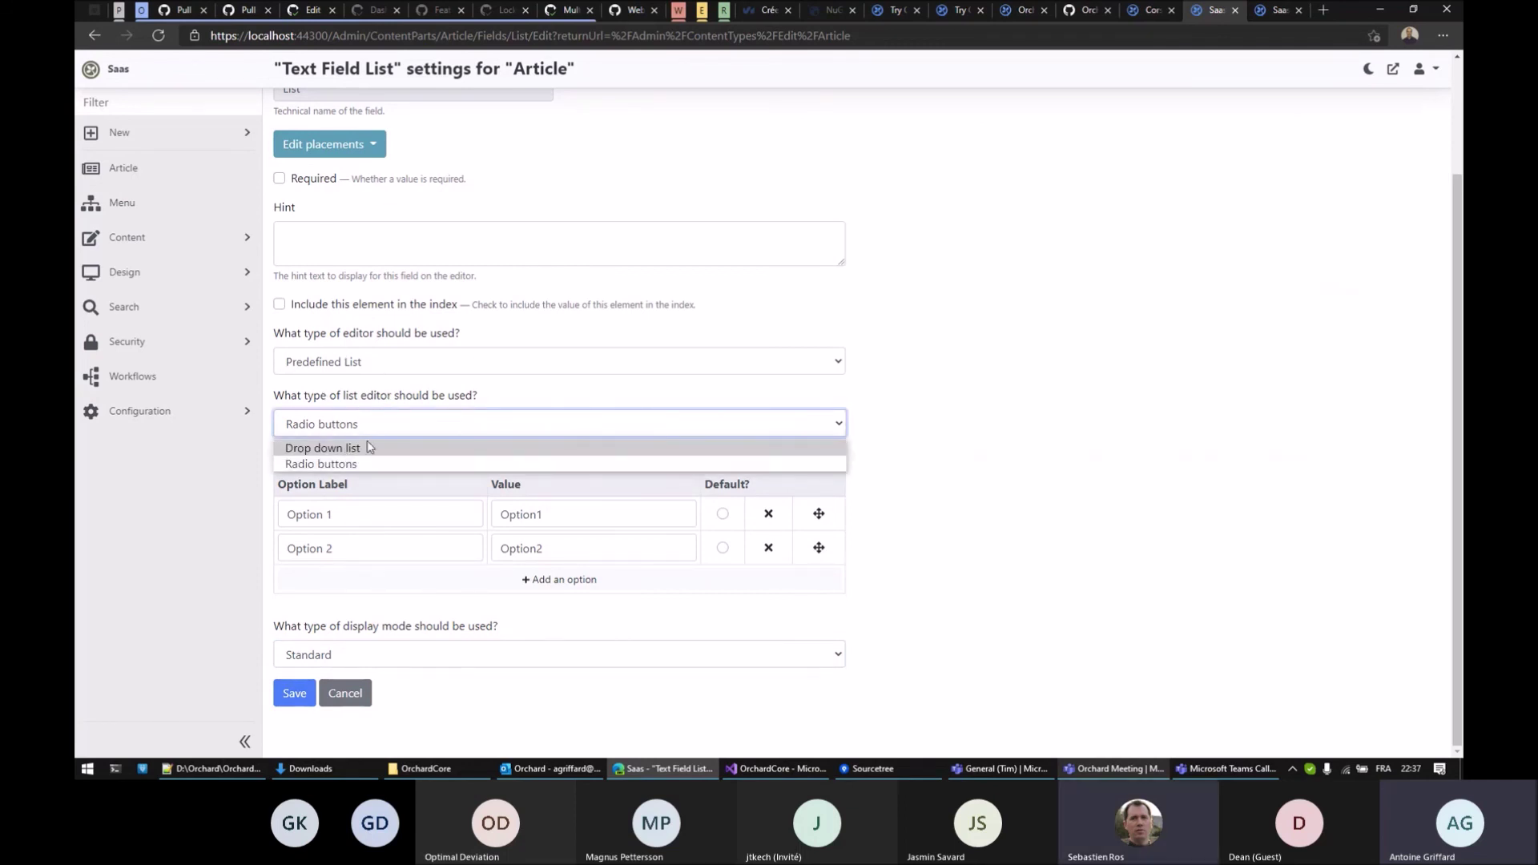
pyautogui.click(1008, 444)
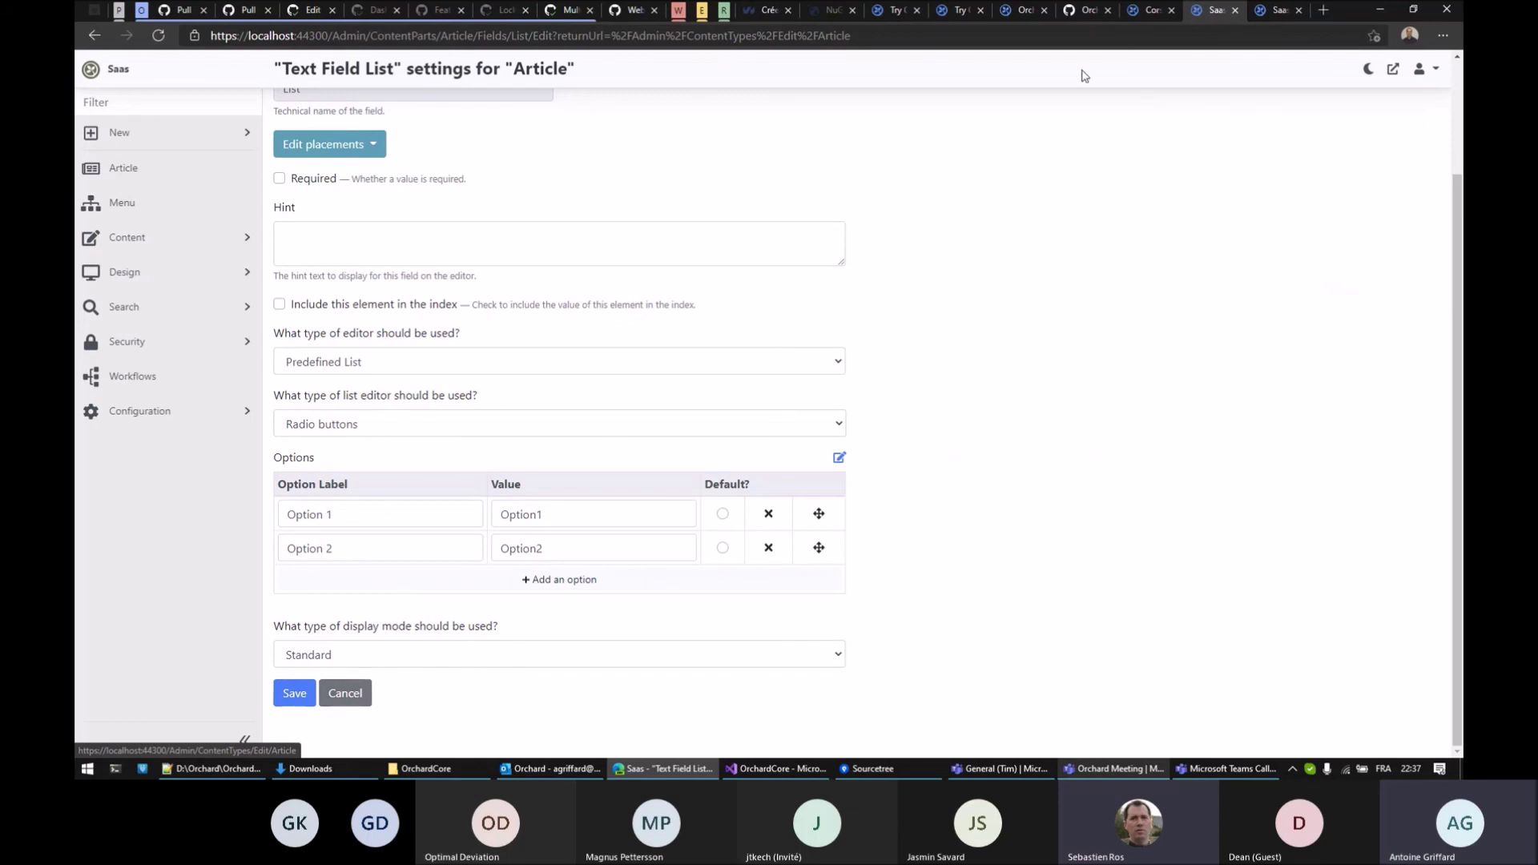
pyautogui.click(1279, 10)
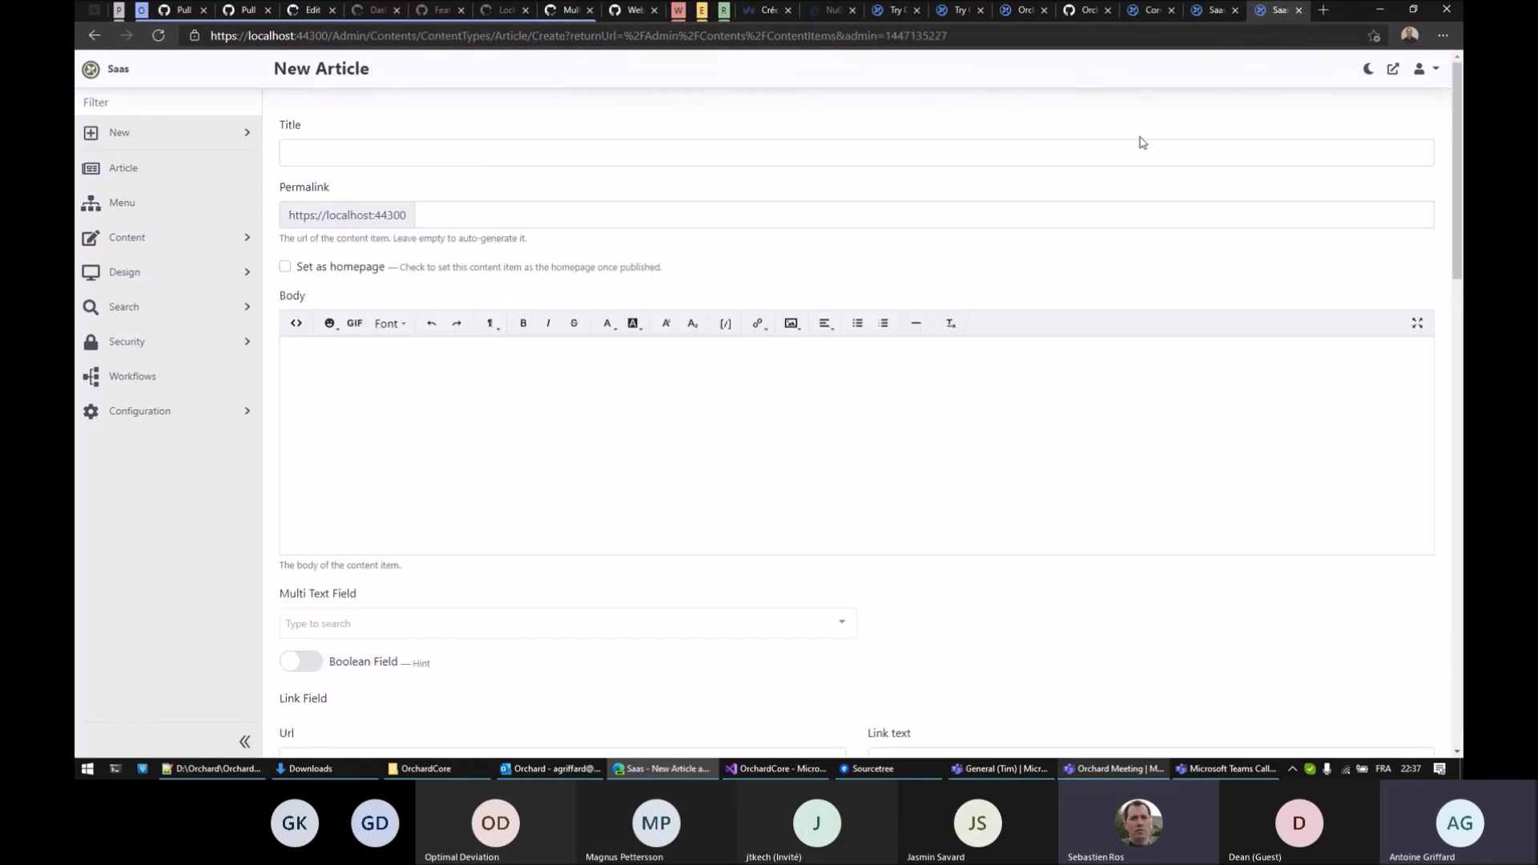
# Reload New Article, then change the Multi Text Field editor back to Checkbox List and save
pyautogui.press('F5')
pyautogui.scroll(-2, 983, 544)
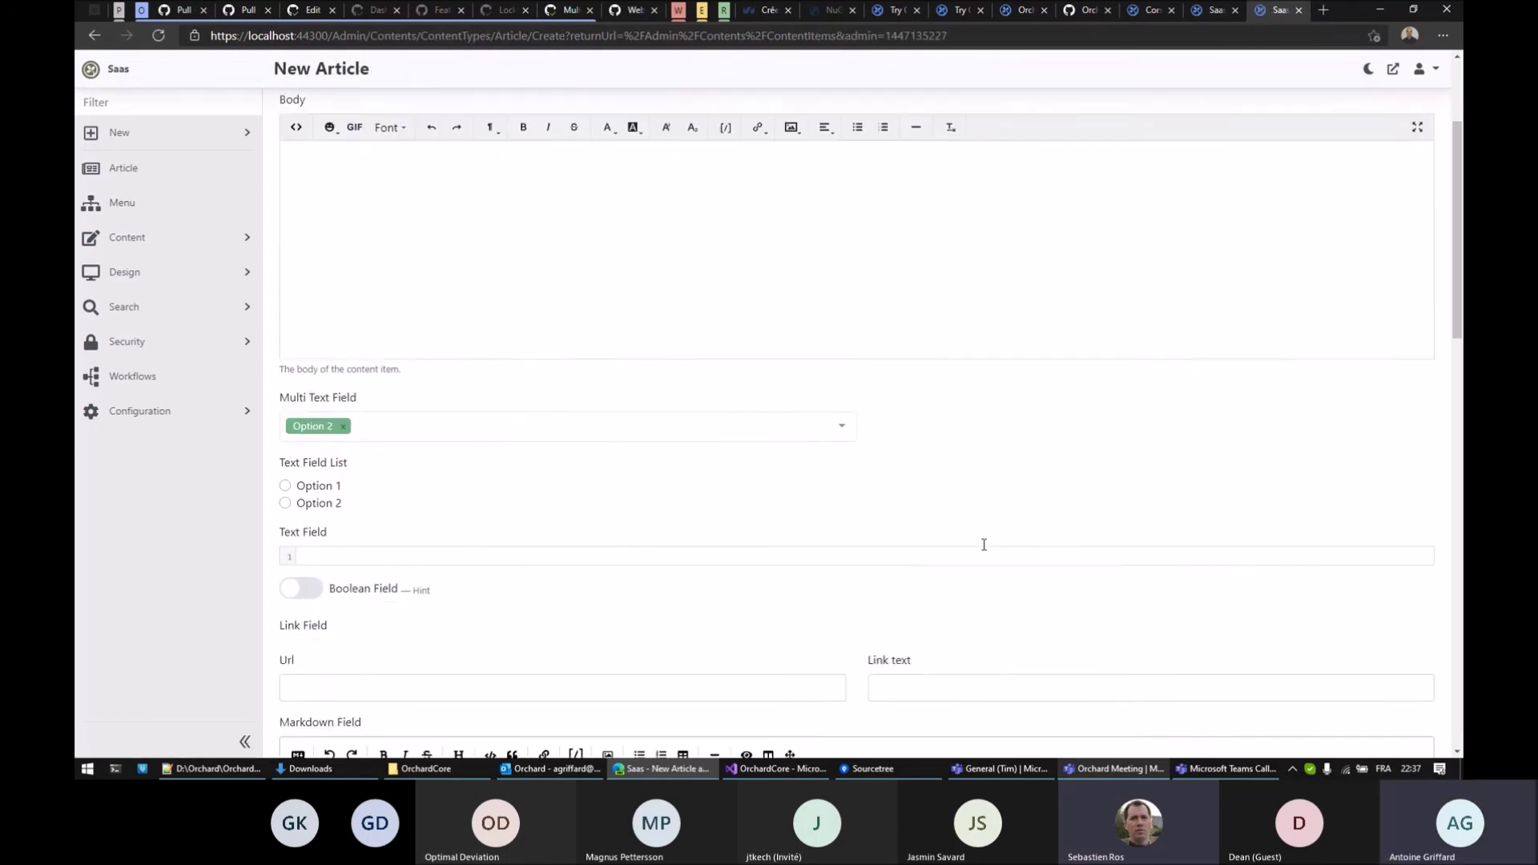
pyautogui.click(1214, 11)
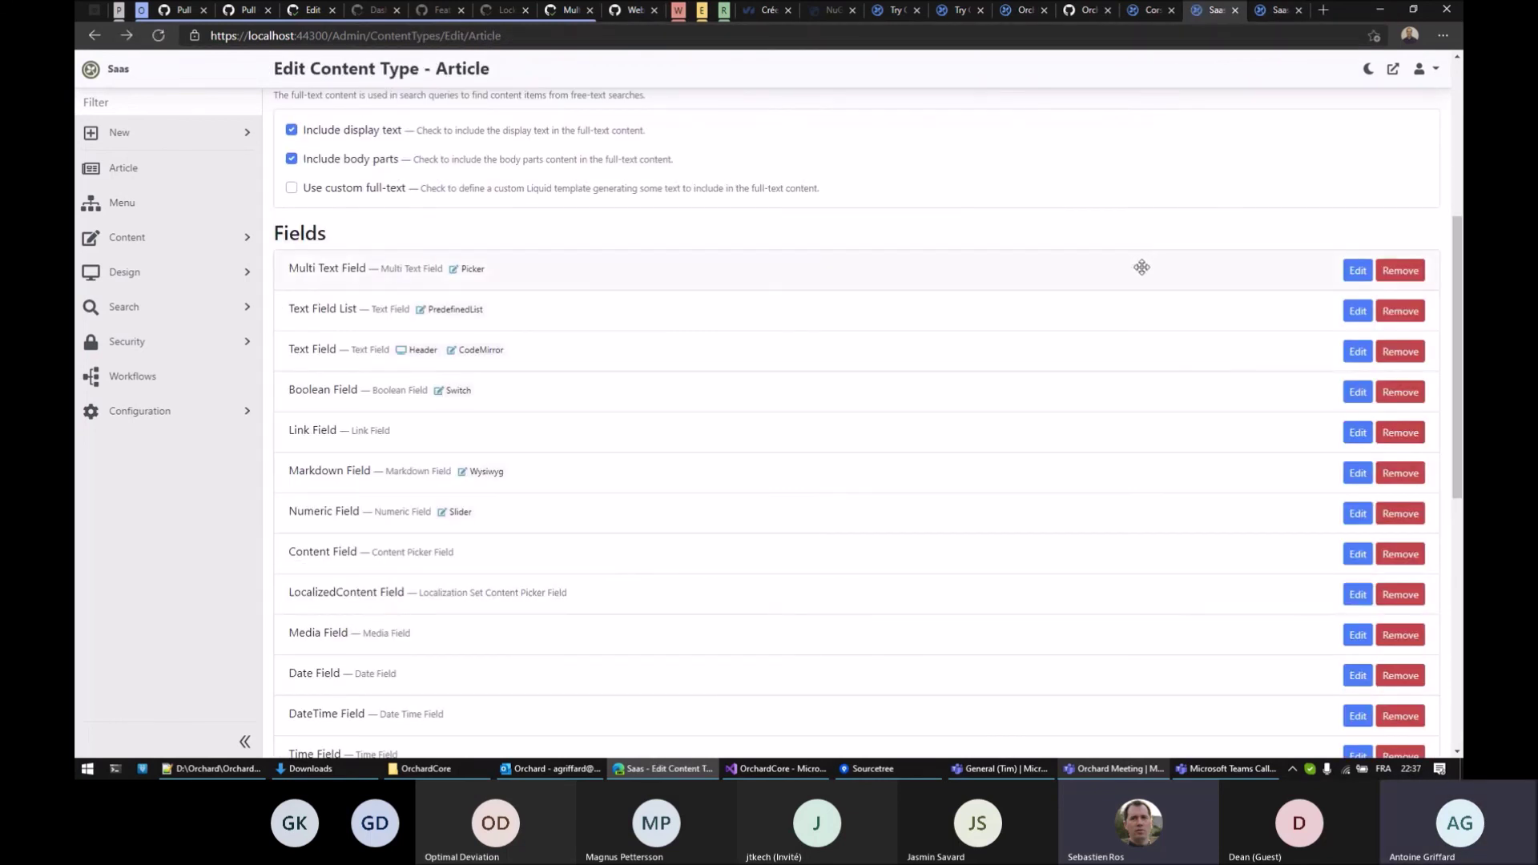
pyautogui.click(1356, 272)
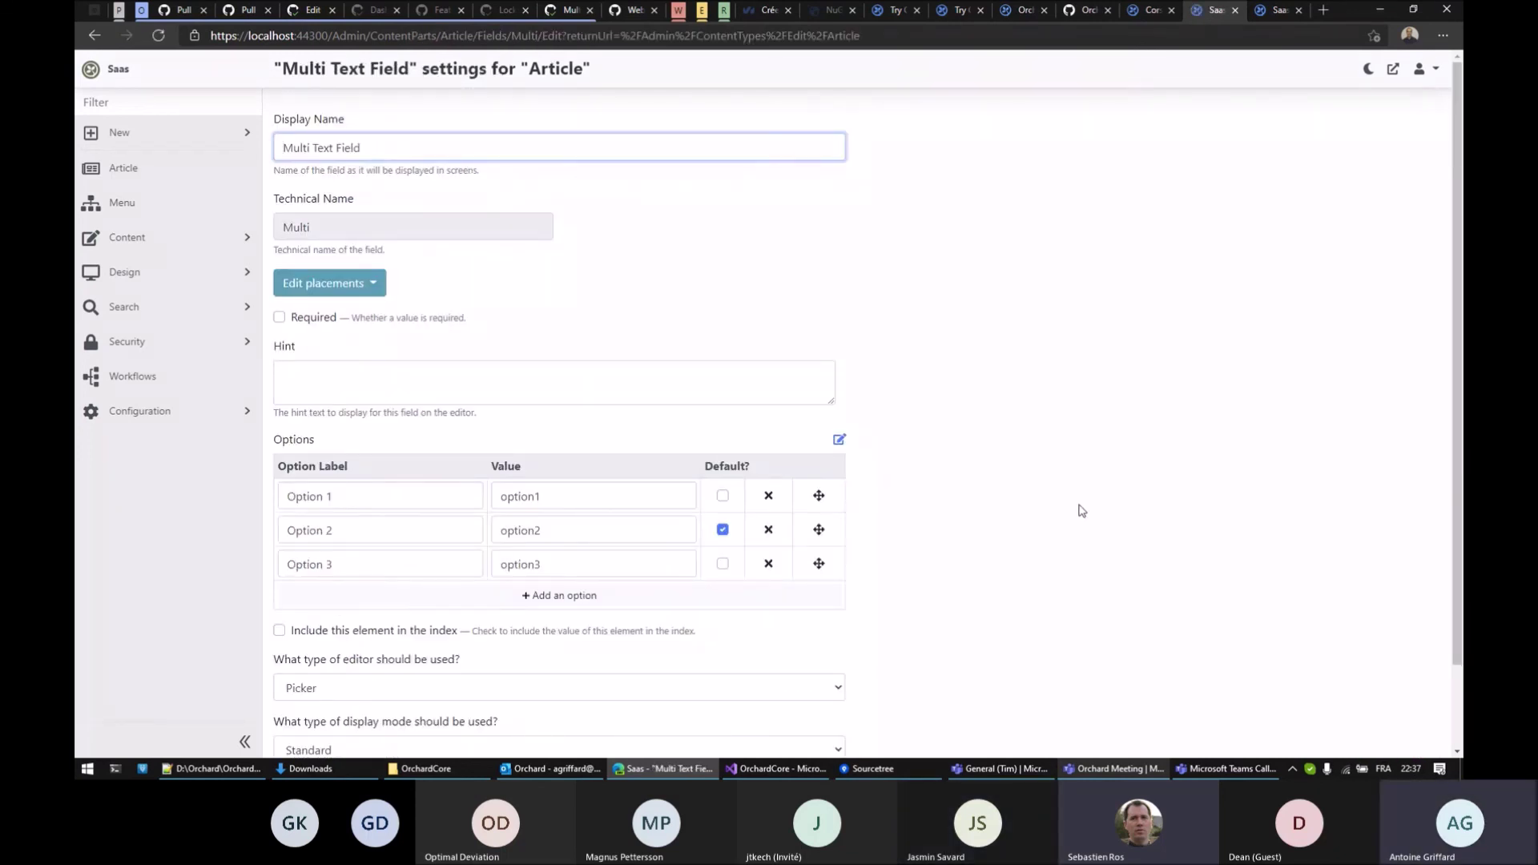
pyautogui.scroll(-2, 1001, 512)
pyautogui.click(503, 592)
pyautogui.click(415, 618)
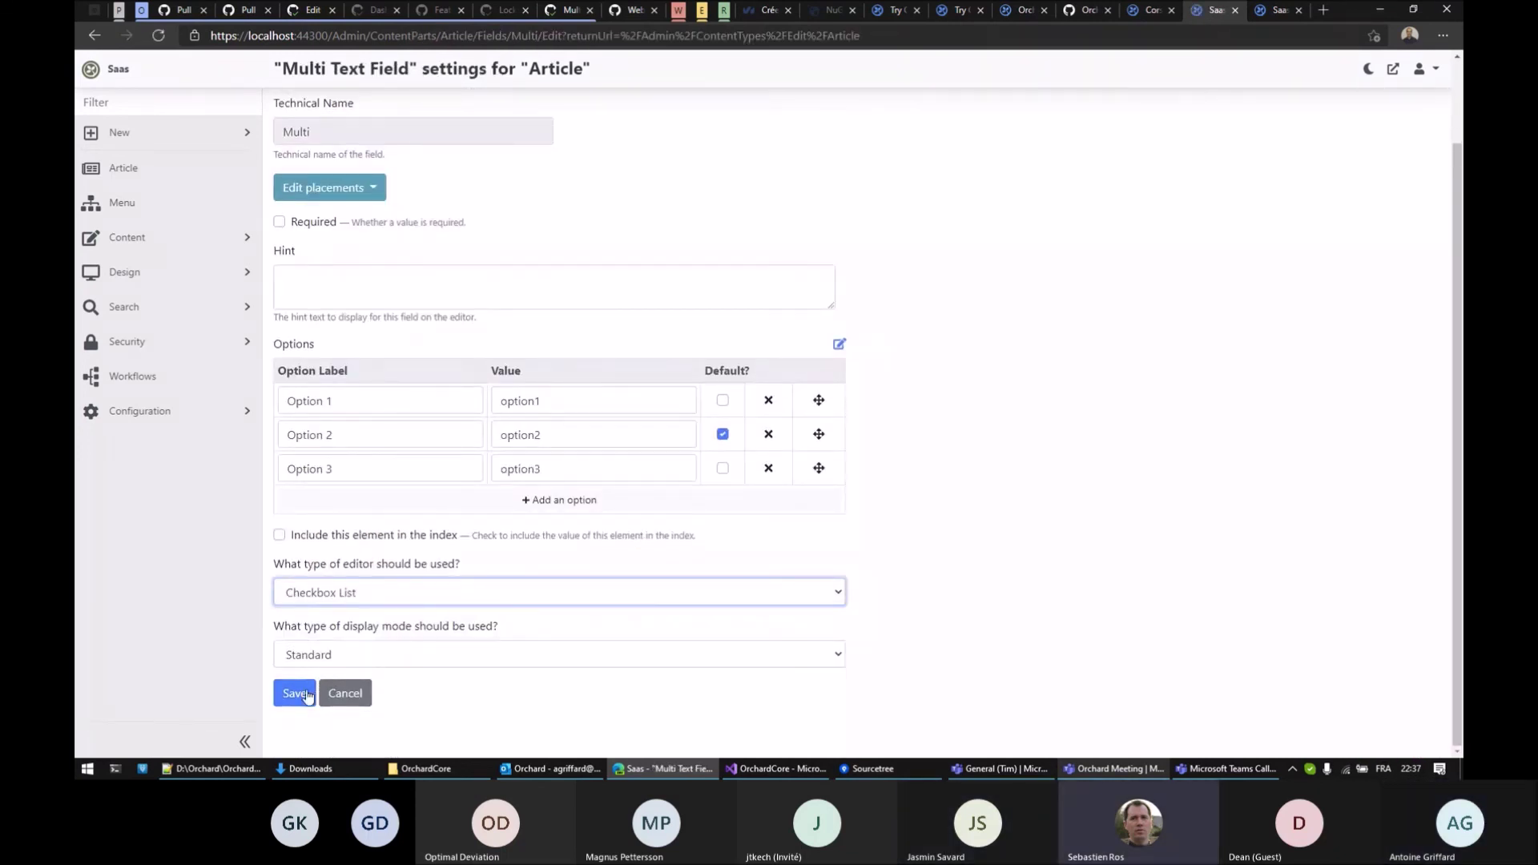
pyautogui.click(293, 693)
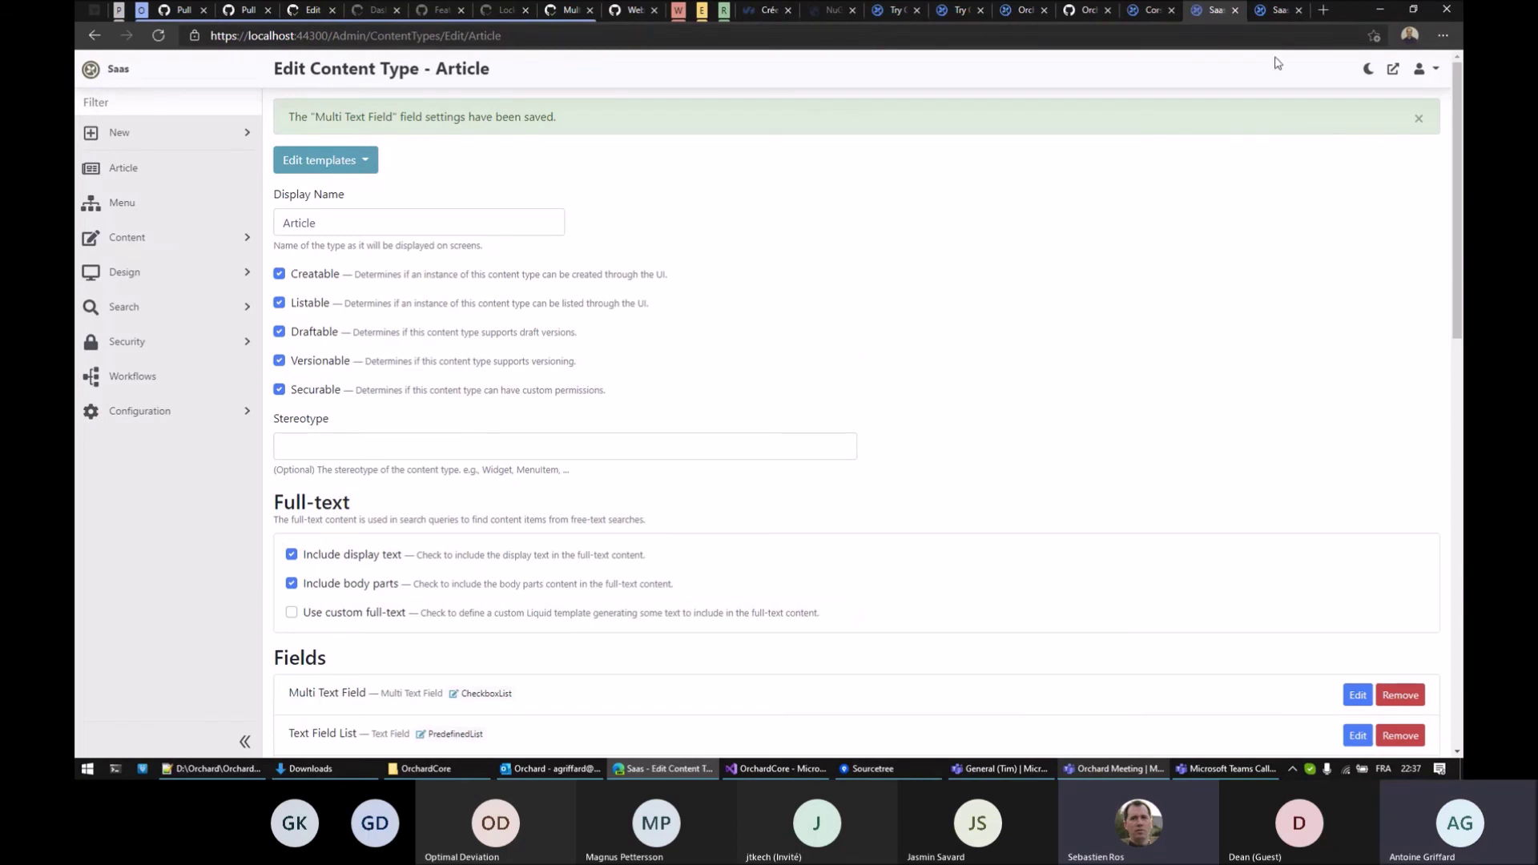
pyautogui.click(1279, 13)
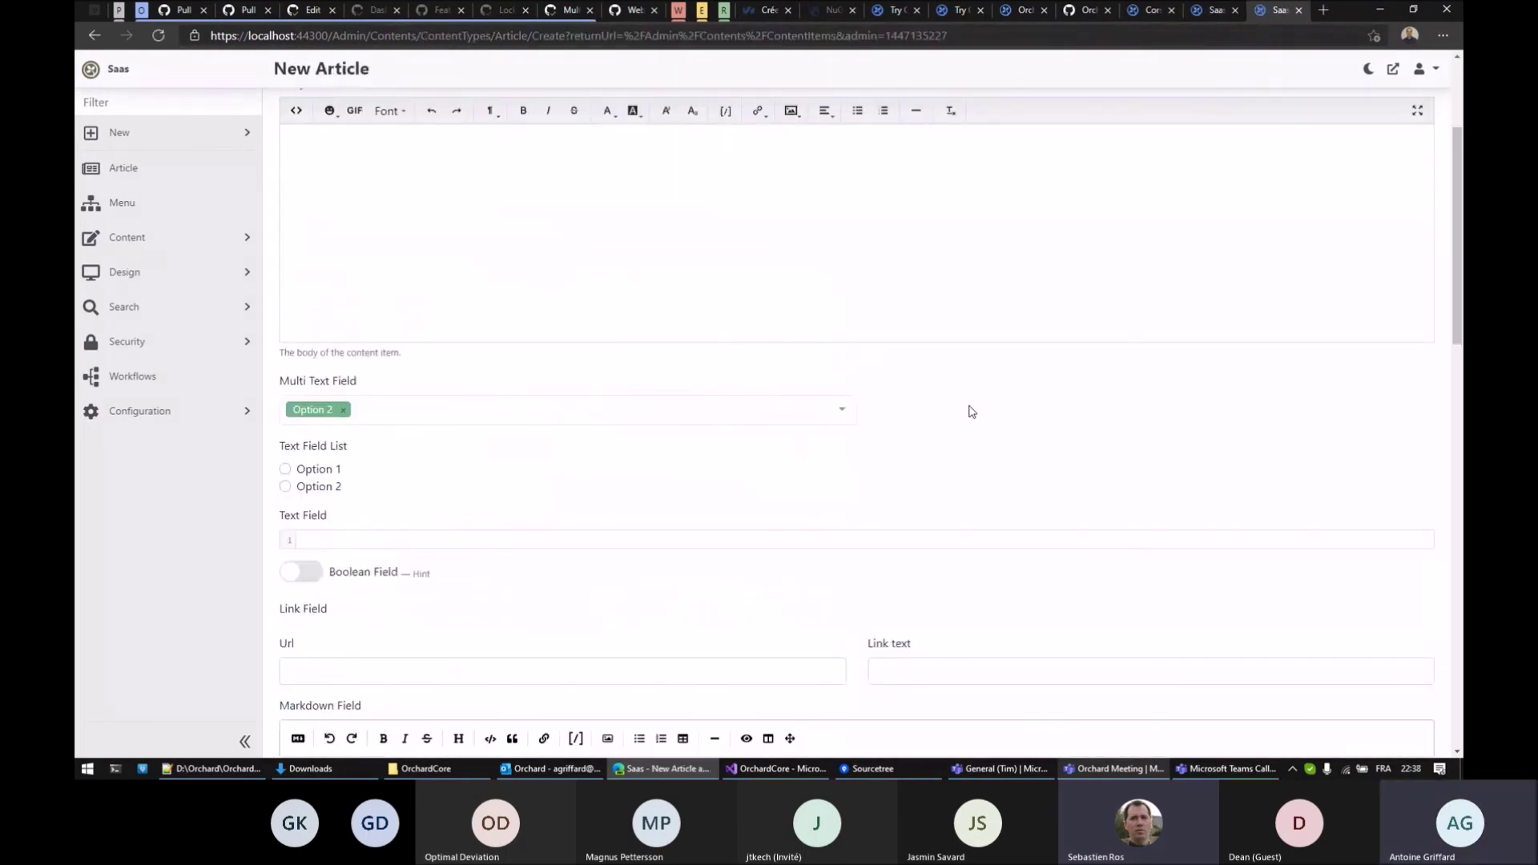
# Reload New Article to show the three Multi Text Field checkboxes, then bring up the Teams meeting
pyautogui.press('F5')
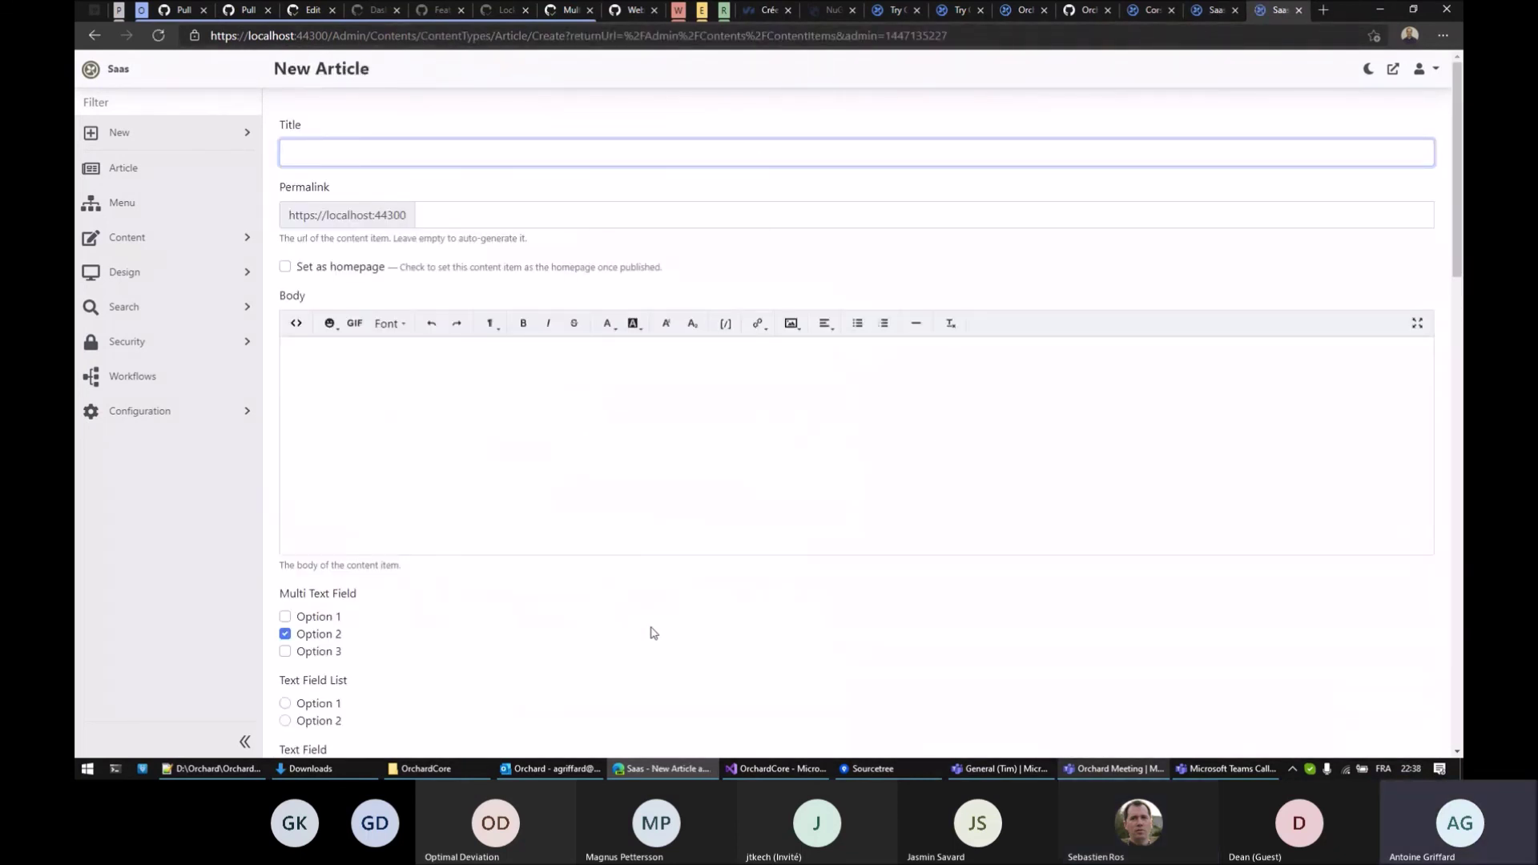
pyautogui.scroll(-2, 653, 635)
pyautogui.scroll(-1, 653, 635)
pyautogui.moveTo(280, 381); pyautogui.dragTo(333, 382)
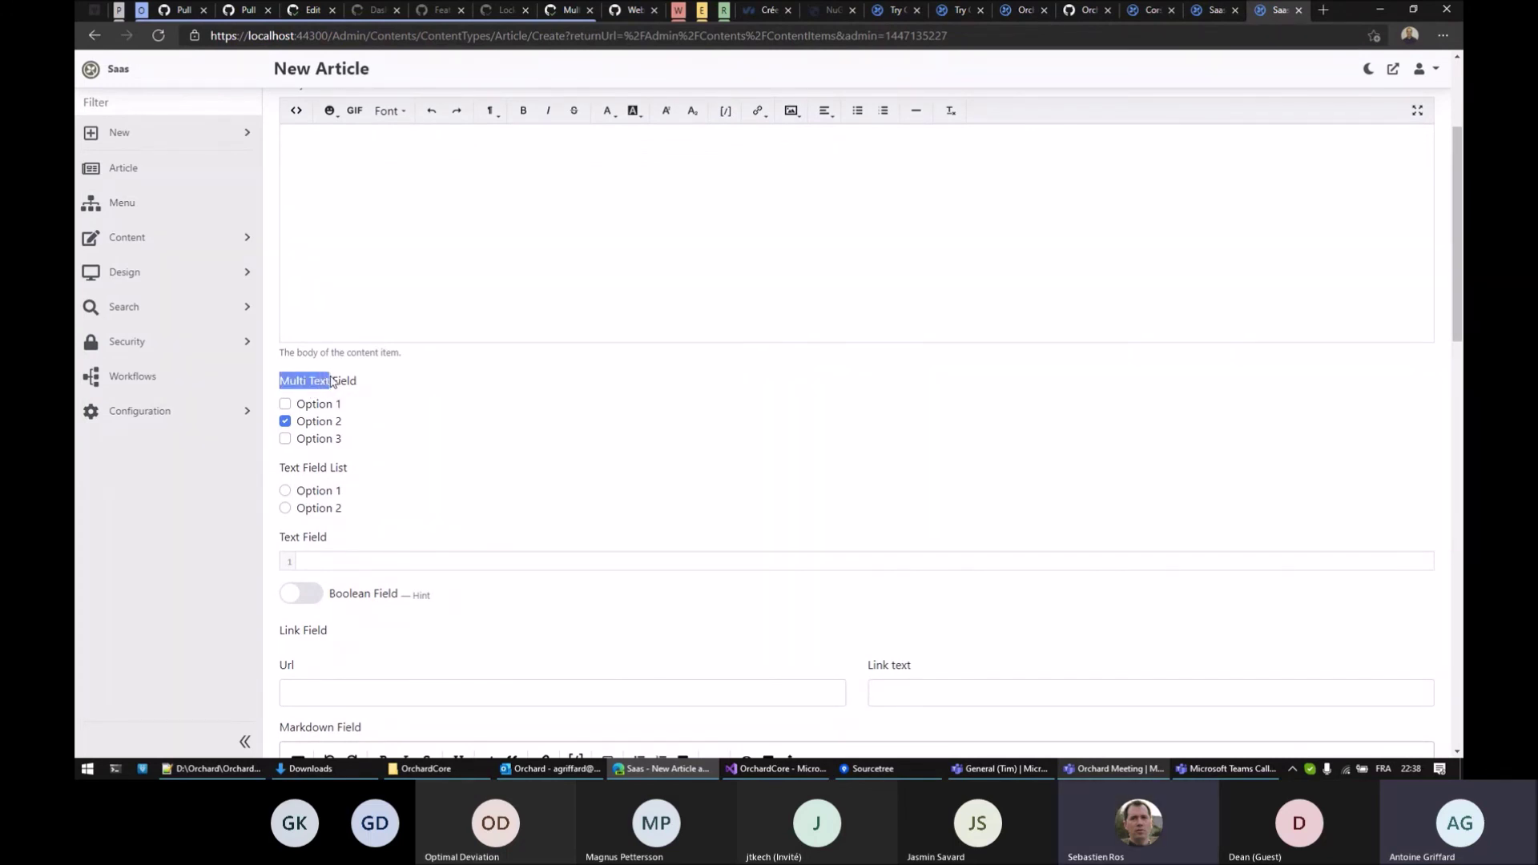
pyautogui.click(421, 388)
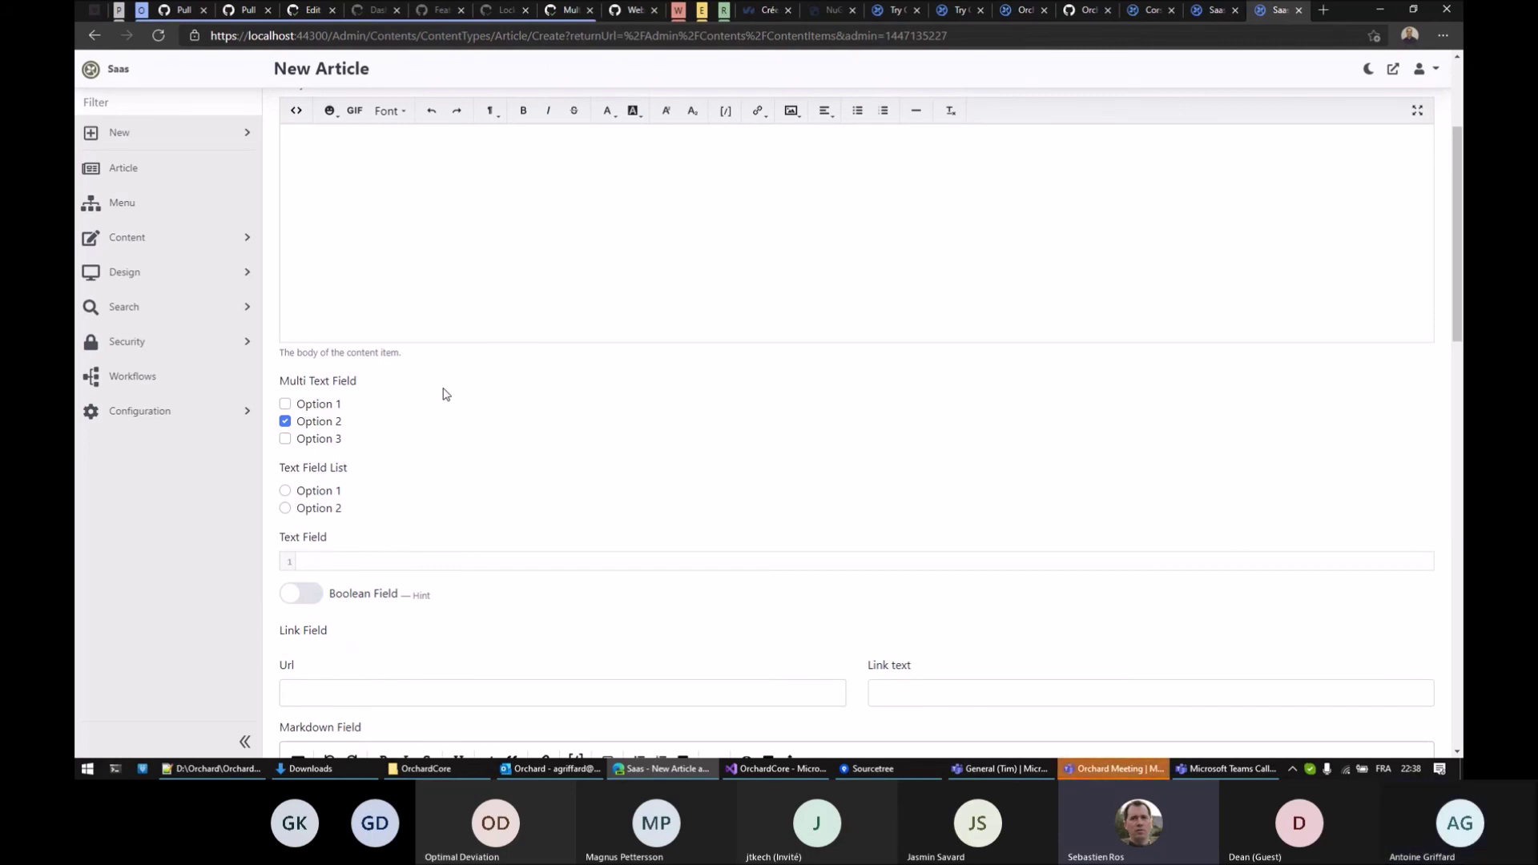
pyautogui.click(1145, 772)
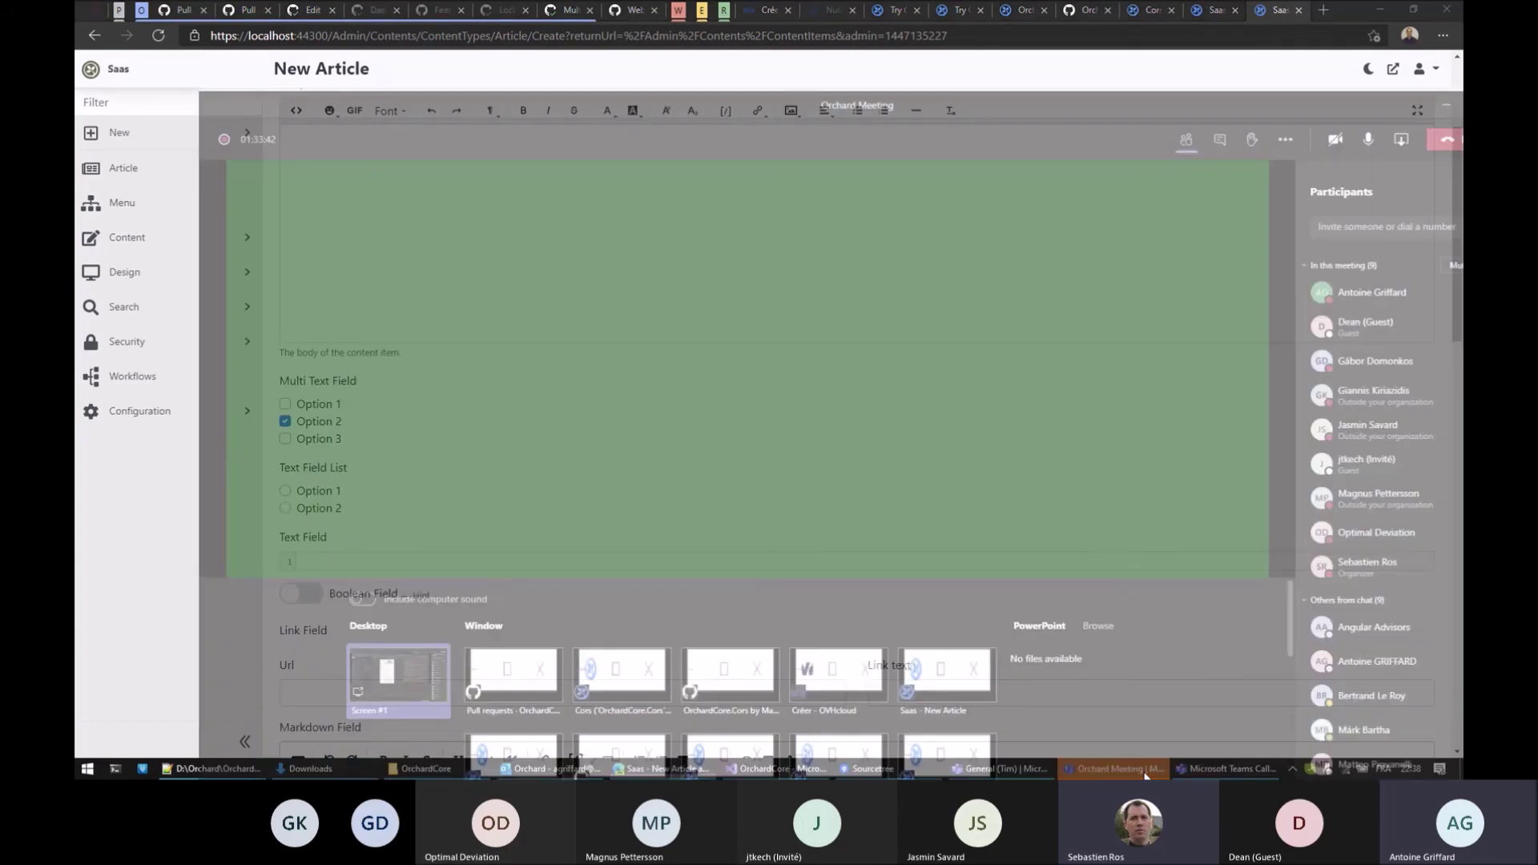
pyautogui.click(1346, 50)
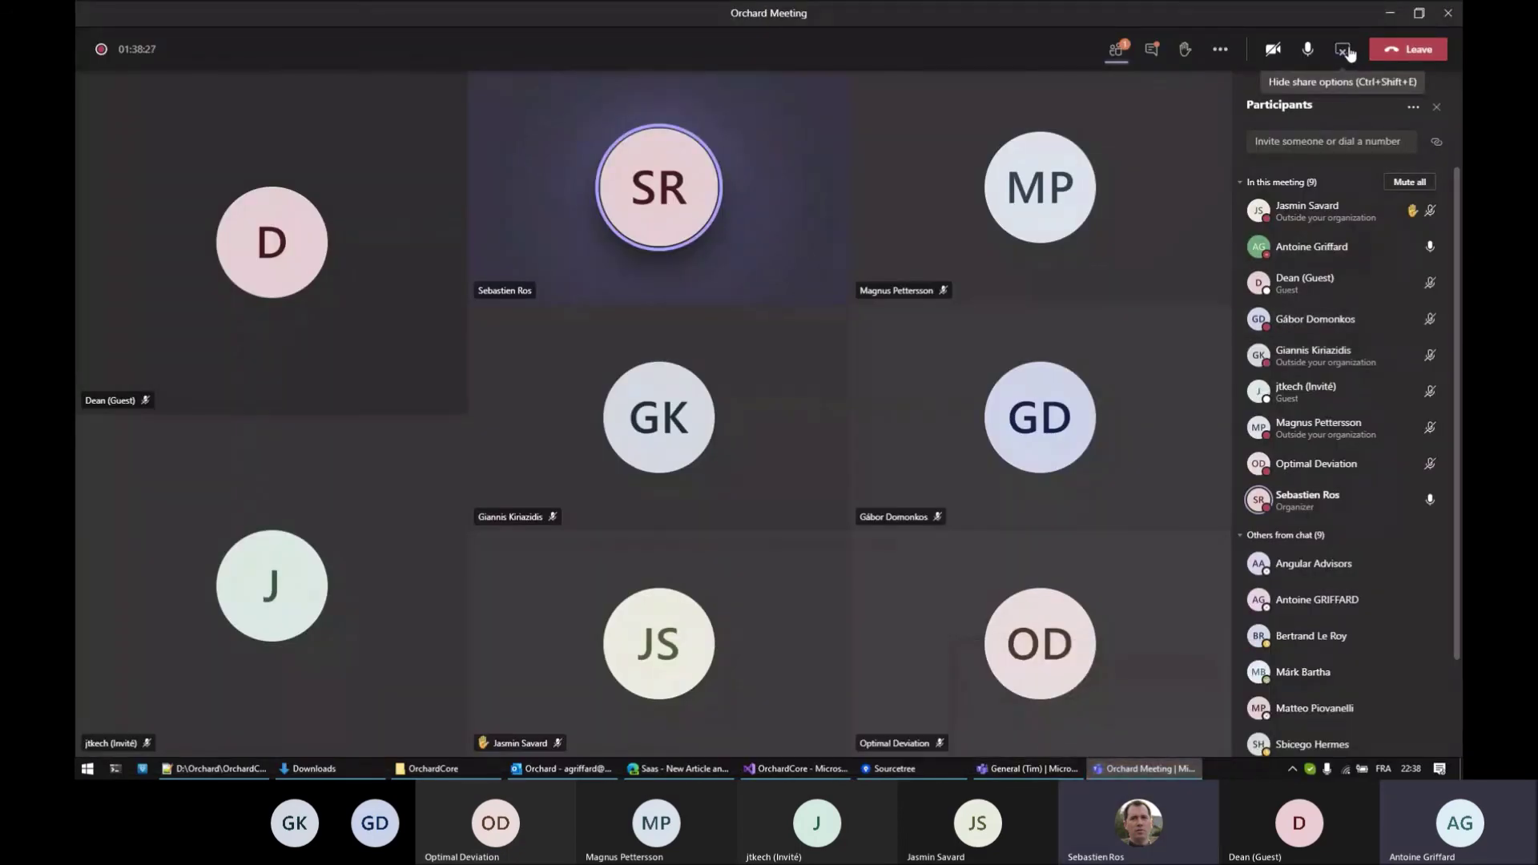